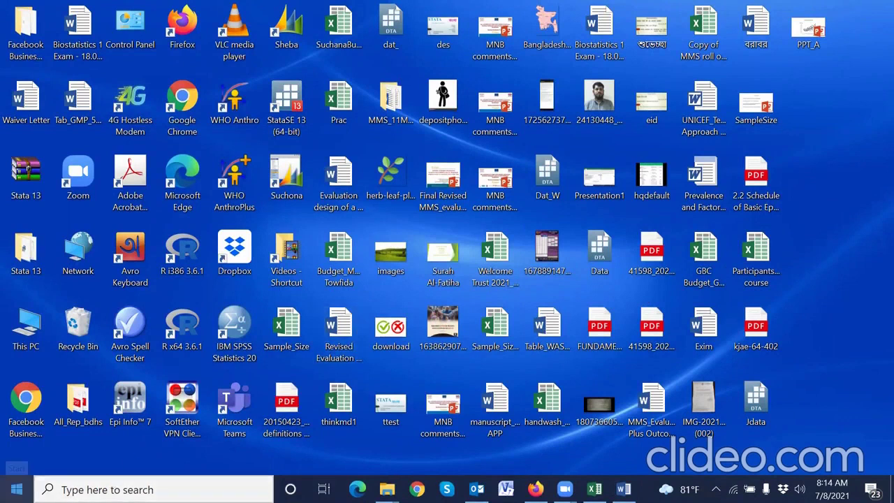
- Launch StataSE 14 (64-bit) and enlarge the Command window
left_click(16, 489)
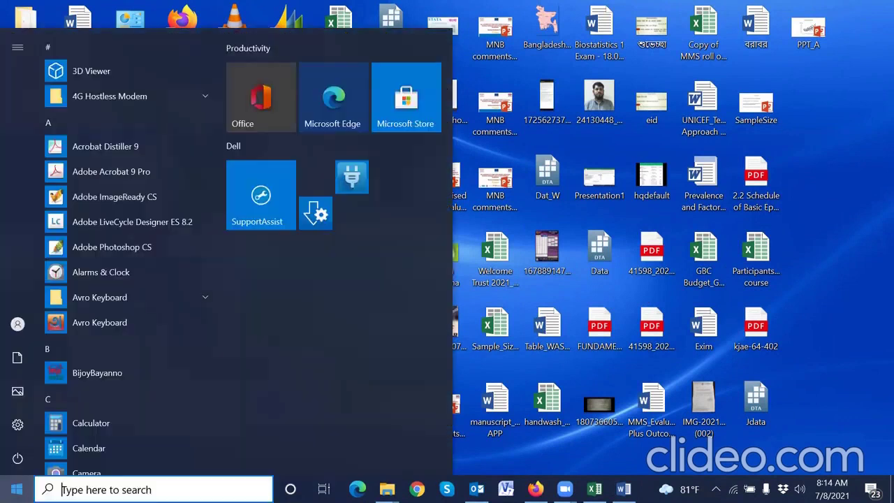
scroll(115, 426, "down", 3)
scroll(107, 425, "down", 6)
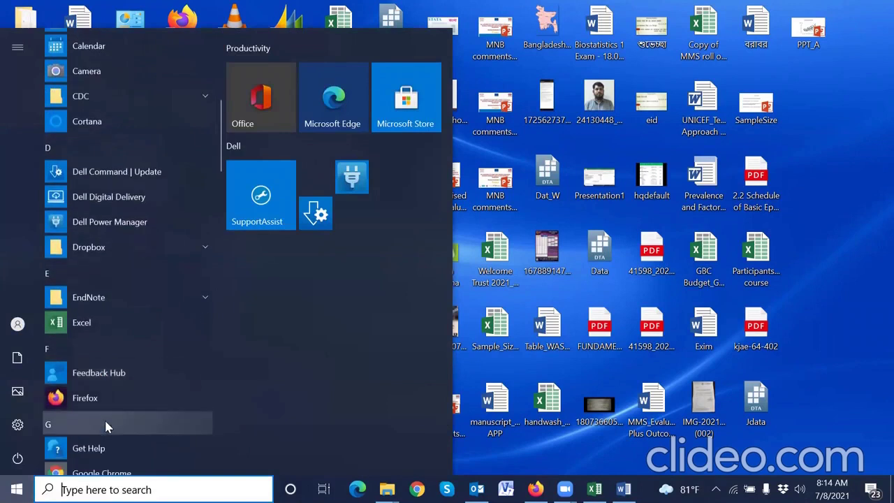
scroll(103, 427, "down", 8)
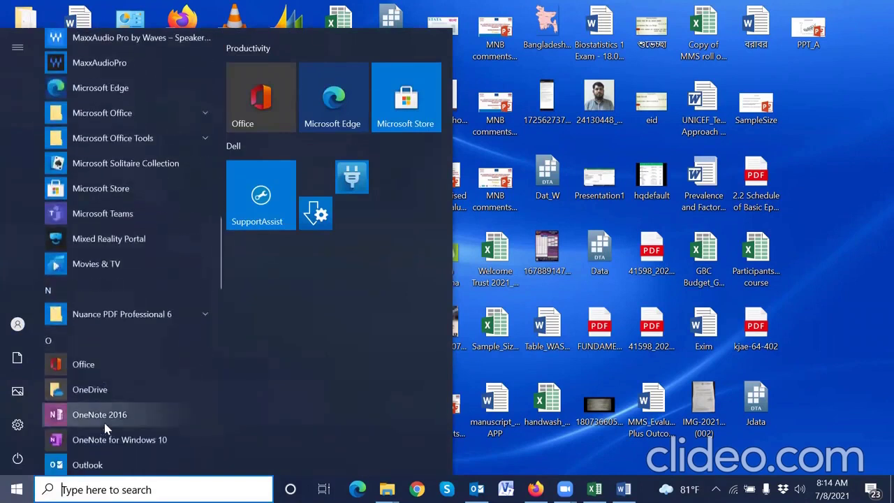
scroll(103, 431, "down", 3)
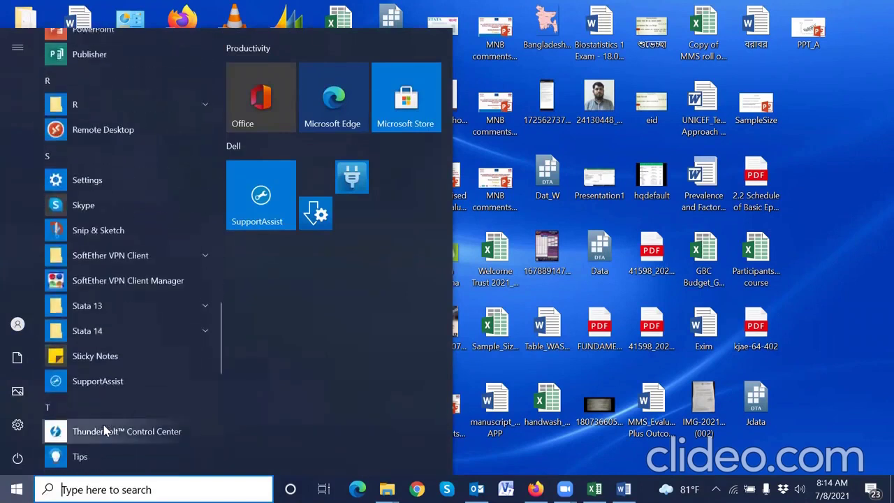
left_click(58, 336)
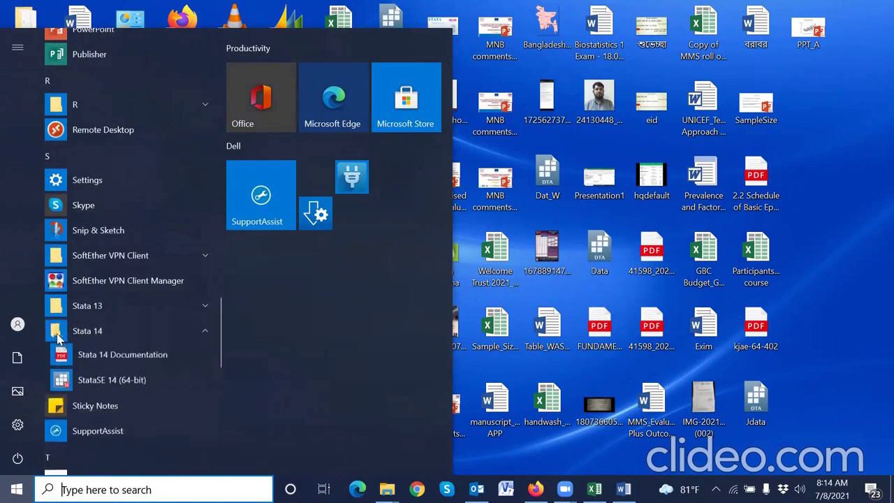
left_click(67, 383)
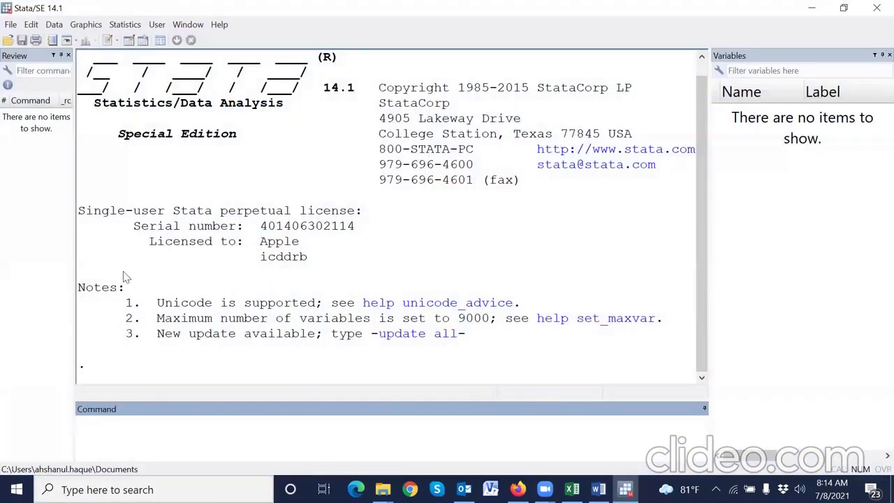
left_click_drag(386, 403, 403, 374)
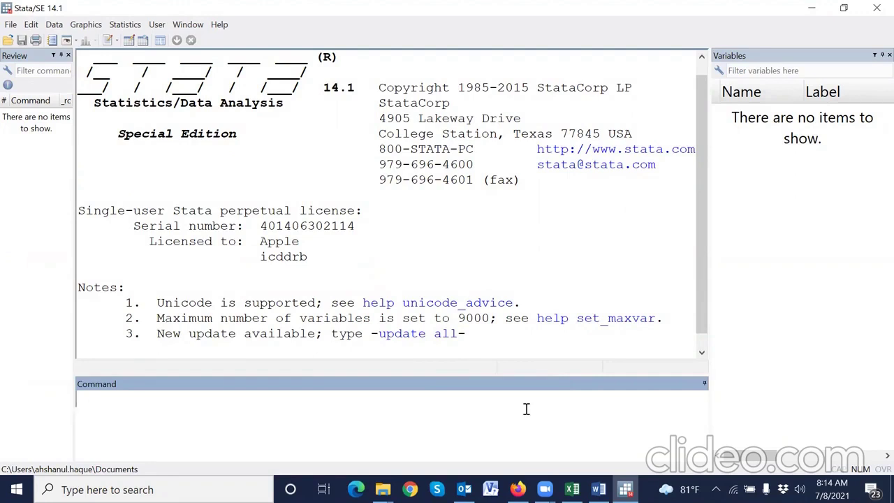
- Switch to the ExcelData workbook in Excel, collapse the ribbon and examine the variable names in row 1 of the Data sheet
key("alt+Tab")
left_click(70, 450)
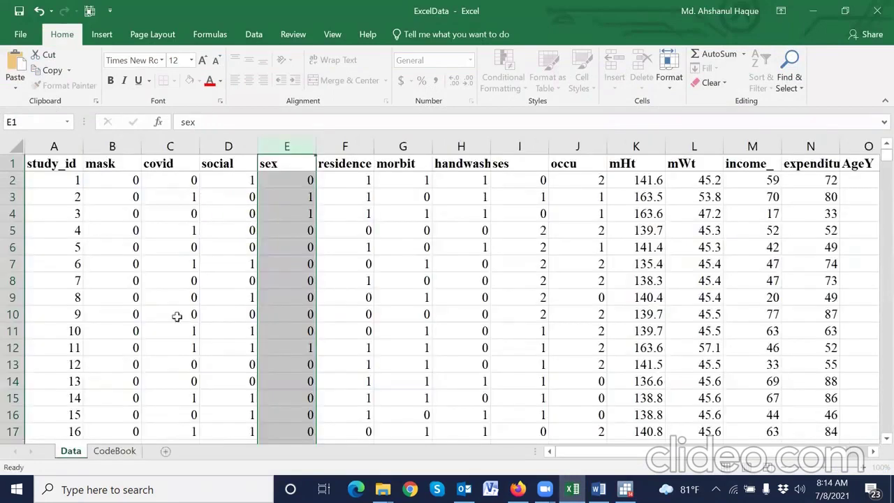
left_click(371, 282)
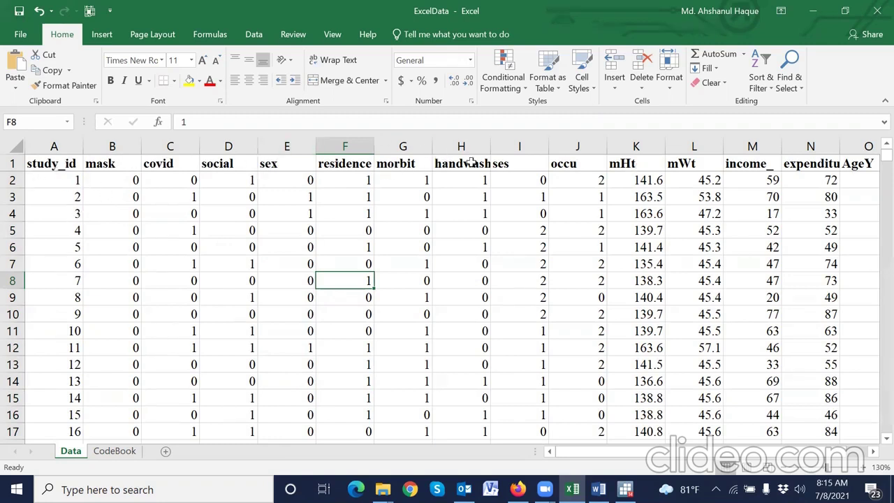
left_click(884, 100)
left_click(287, 202)
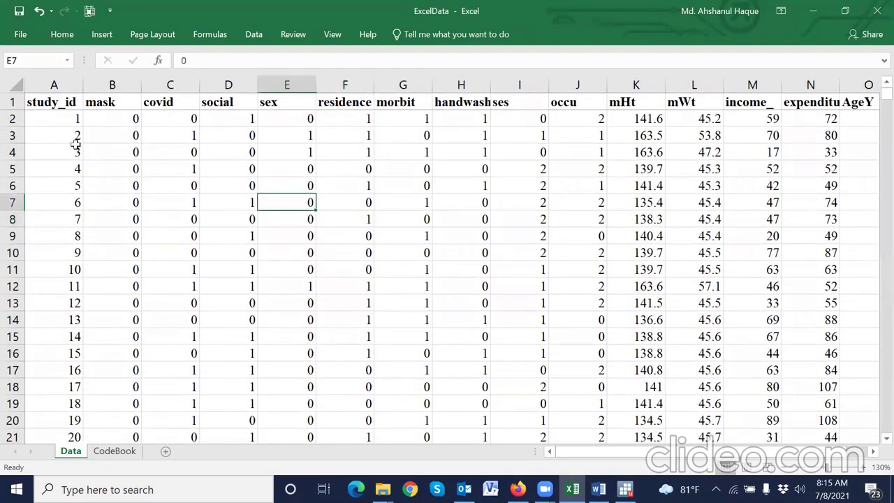
left_click(12, 102)
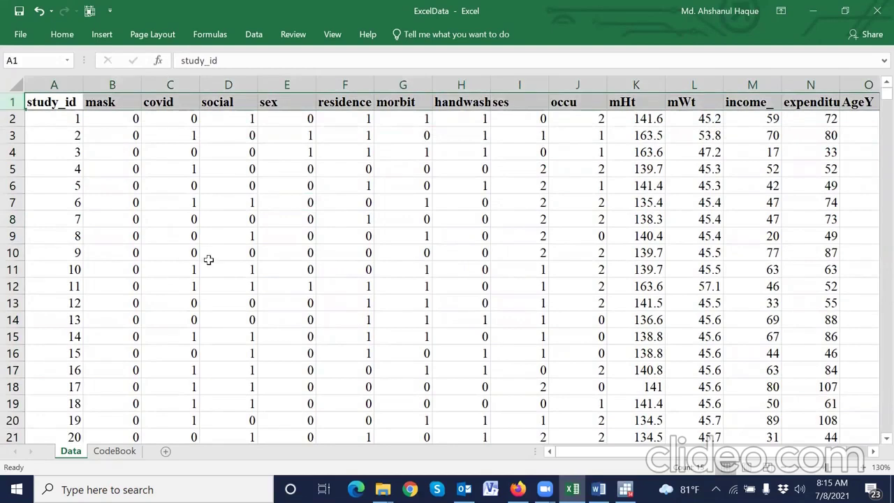
left_click(104, 107)
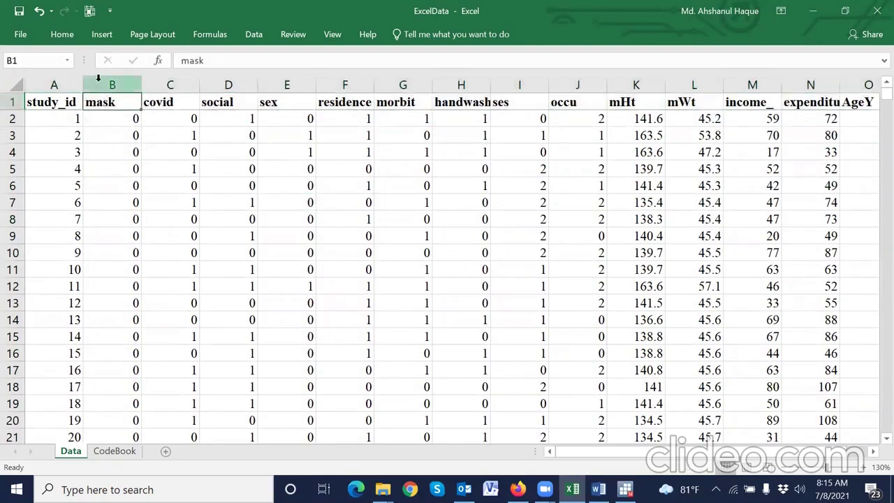
- Review the CodeBook sheet's variable names in column B, labels in column C and value codes in columns D and E
left_click(115, 451)
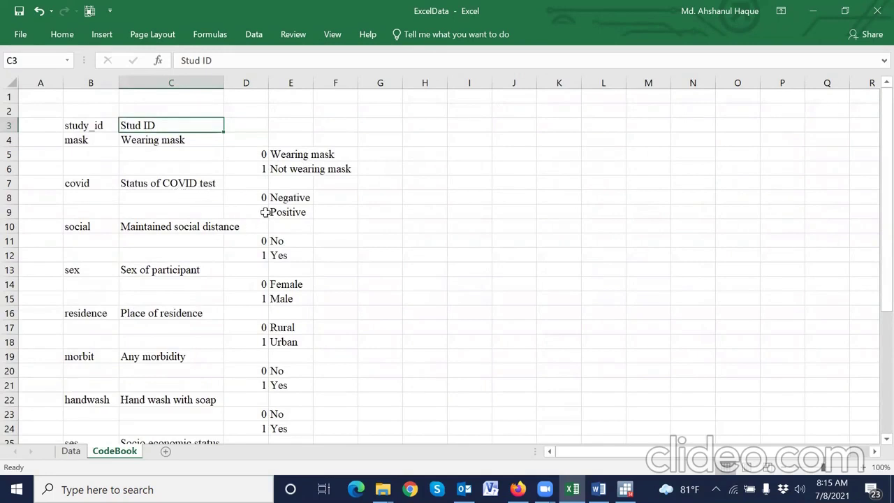
left_click(90, 123)
scroll(70, 285, "down", 6)
scroll(108, 338, "up", 5)
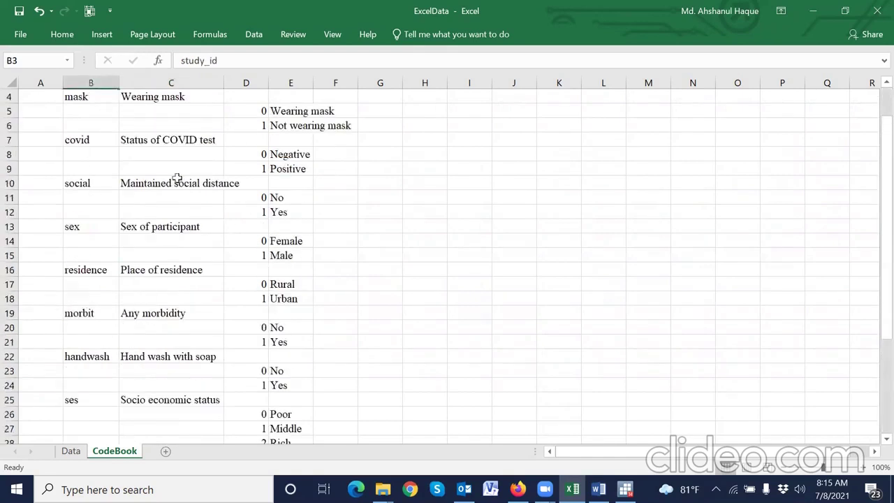
left_click_drag(174, 97, 174, 428)
scroll(225, 305, "up", 1)
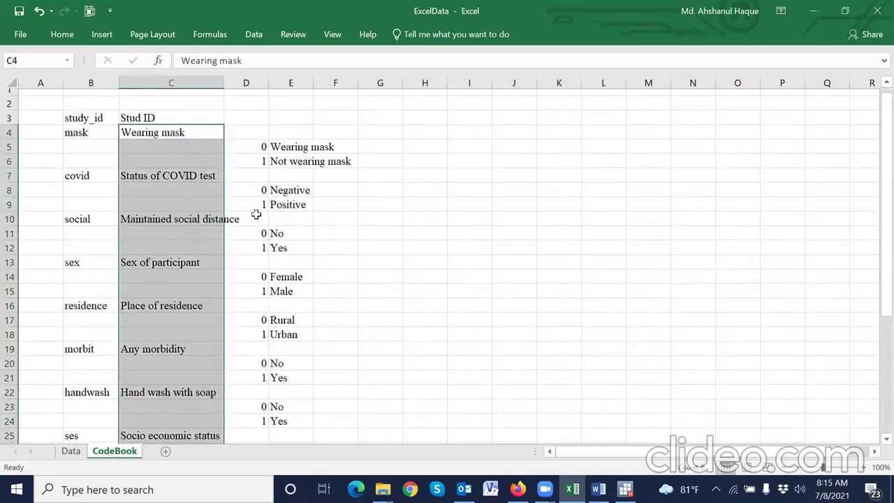
left_click_drag(262, 157, 293, 411)
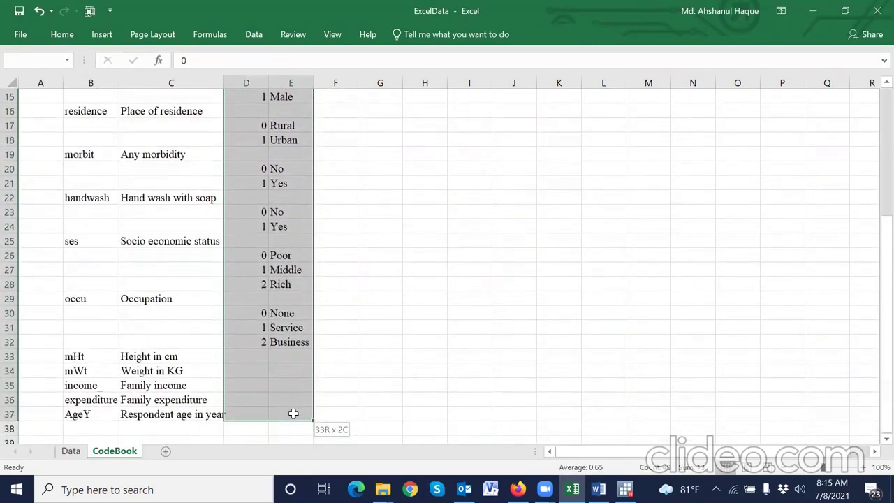
scroll(333, 367, "up", 5)
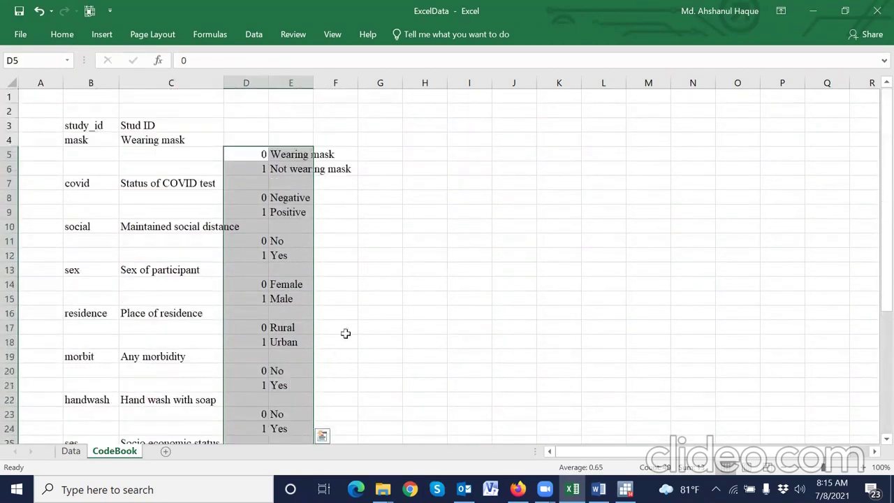
- Highlight the CodeBook labels and codes from C3 across to column E, and compare them with the Data sheet
left_click(347, 282)
left_click(173, 126)
left_click_drag(205, 140, 297, 412)
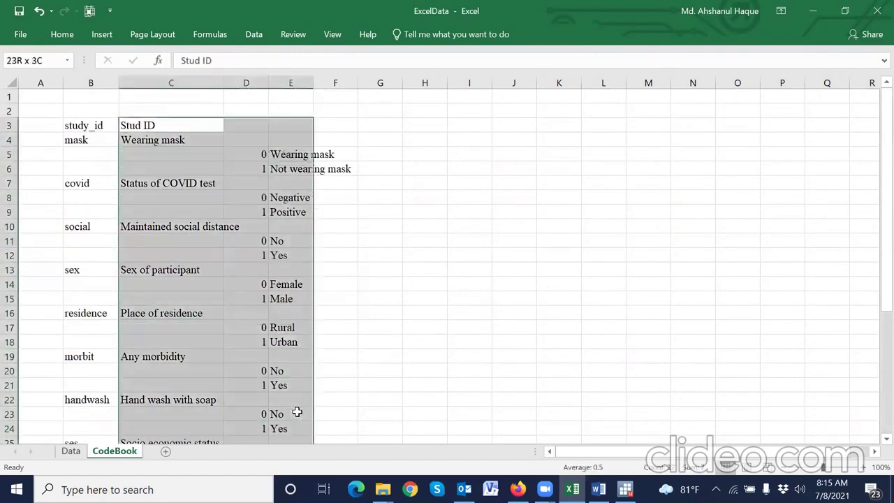
left_click(349, 355)
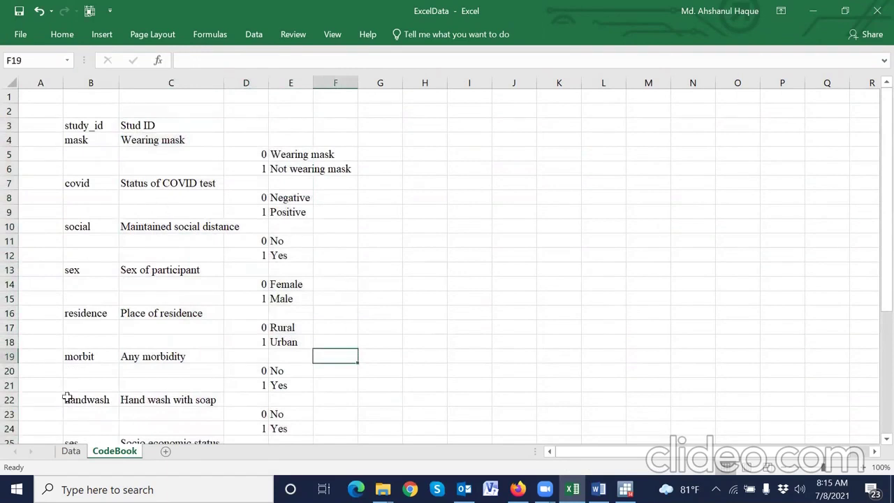
left_click(70, 451)
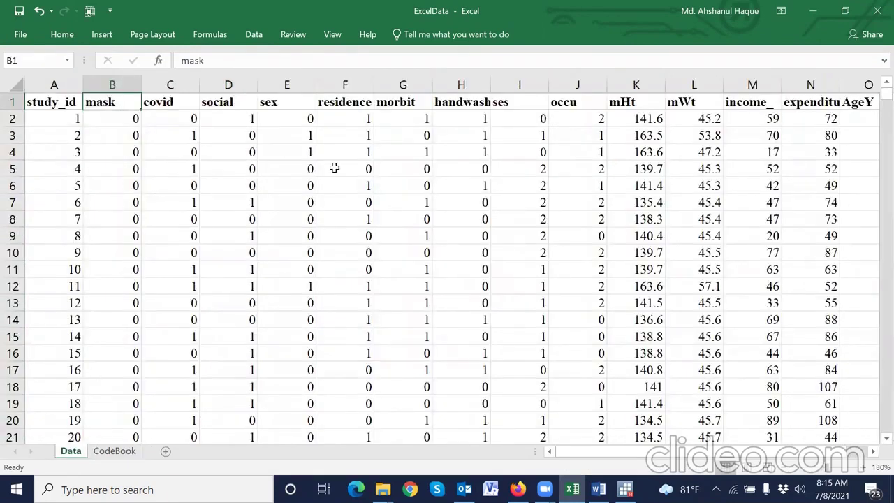
left_click(116, 453)
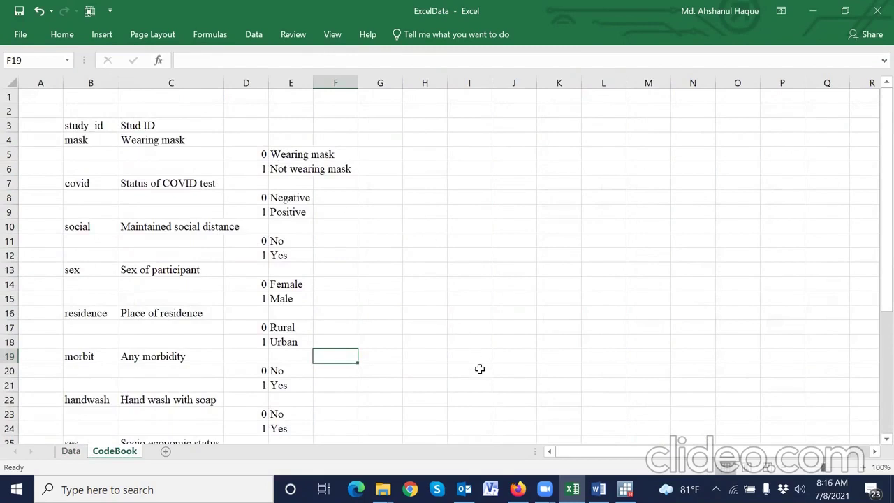
- Switch to Stata and start importing an Excel spreadsheet
mouse_move(626, 489)
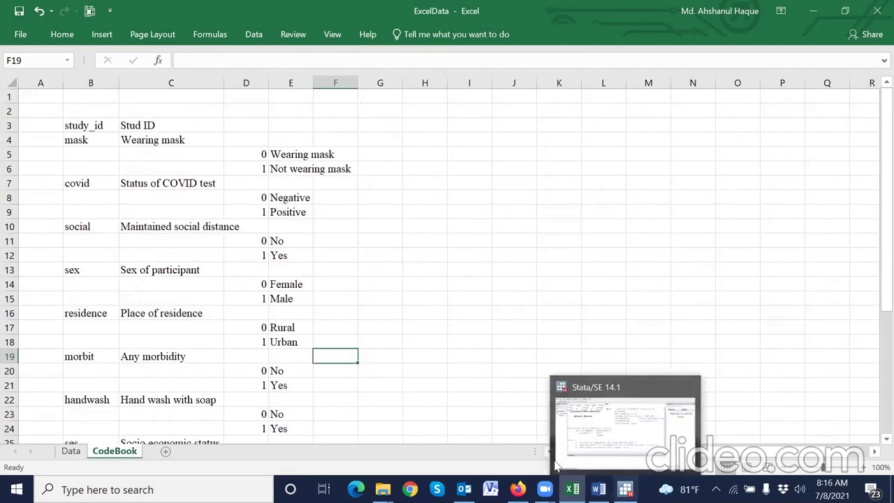
left_click(625, 426)
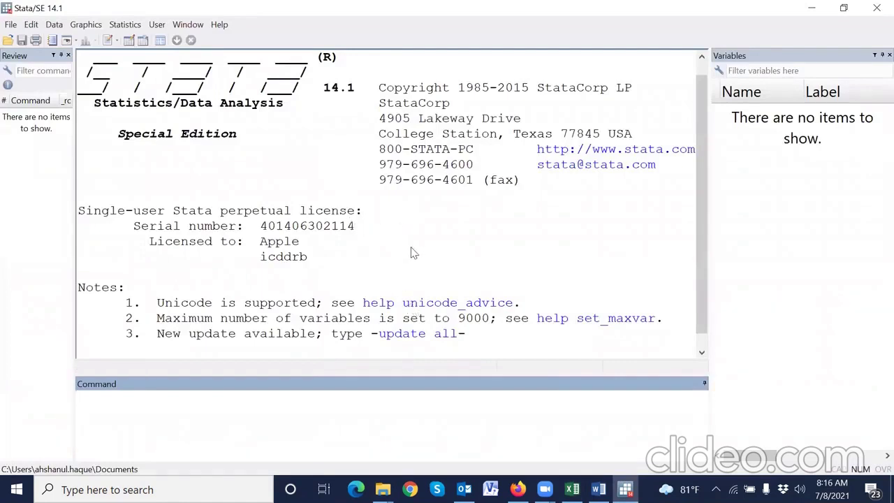
left_click(11, 26)
mouse_move(46, 166)
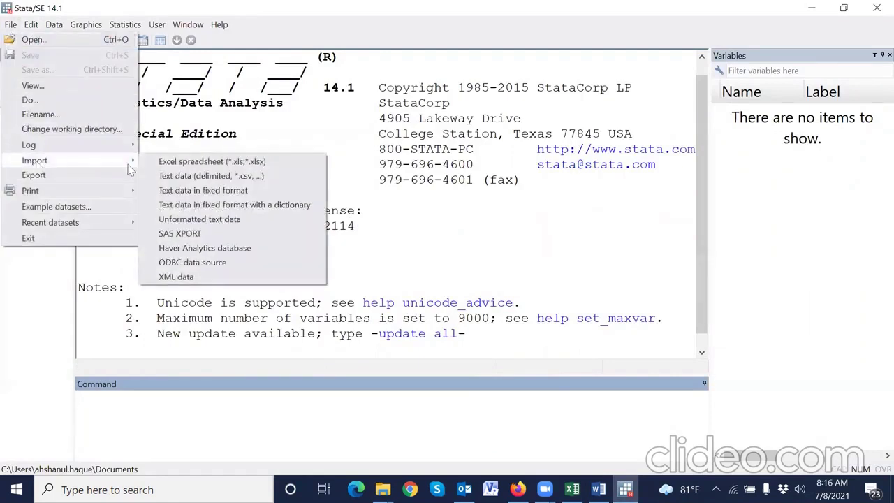
left_click(180, 162)
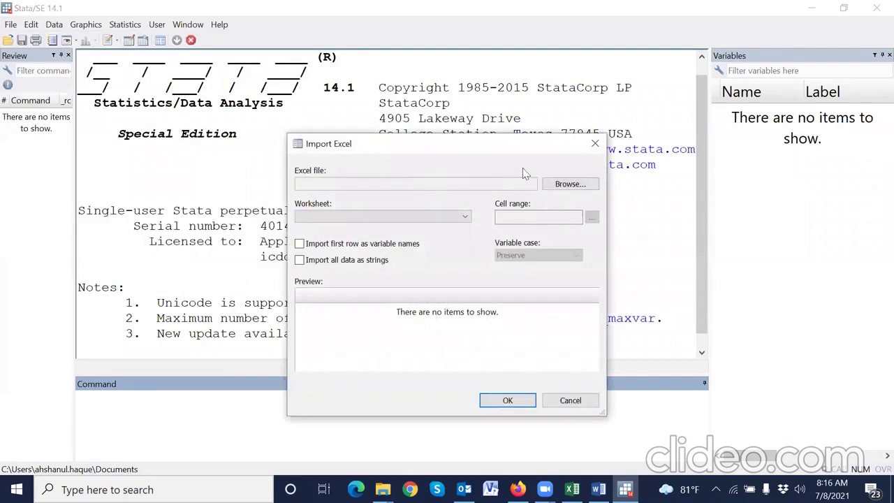
- Choose the ExcelData workbook from F:\My_presentation\Stata as the file to import
left_click(569, 184)
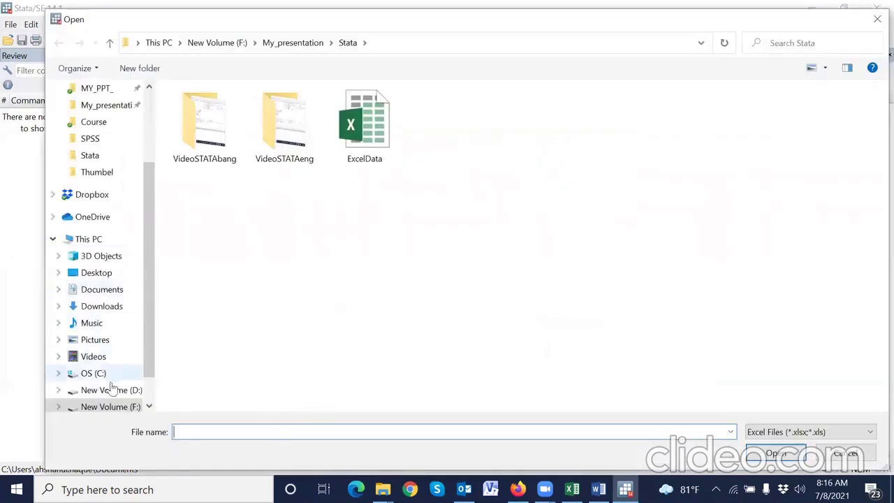
left_click(118, 406)
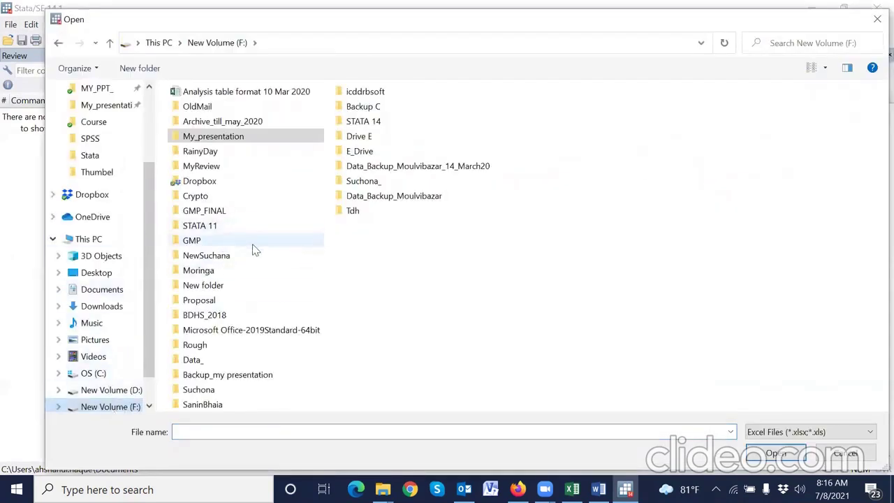
double_click(192, 138)
double_click(844, 141)
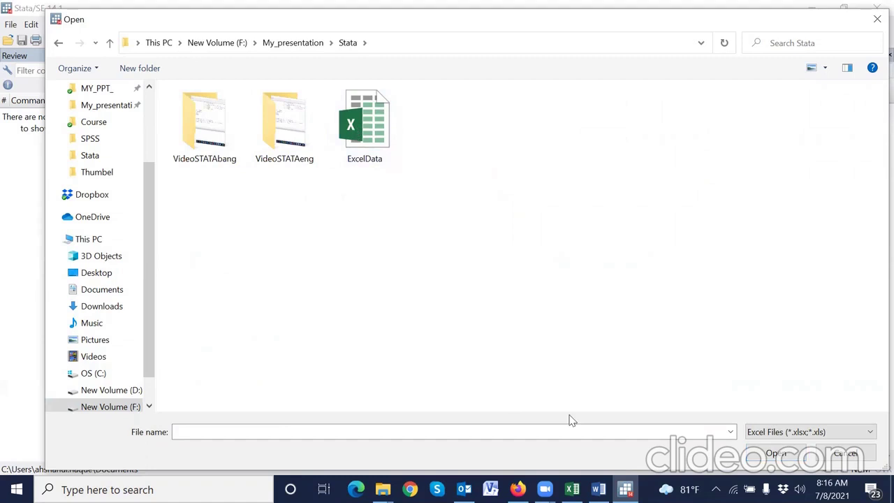
mouse_move(338, 83)
left_mouse_down()
mouse_move(439, 144)
mouse_move(379, 79)
left_mouse_up()
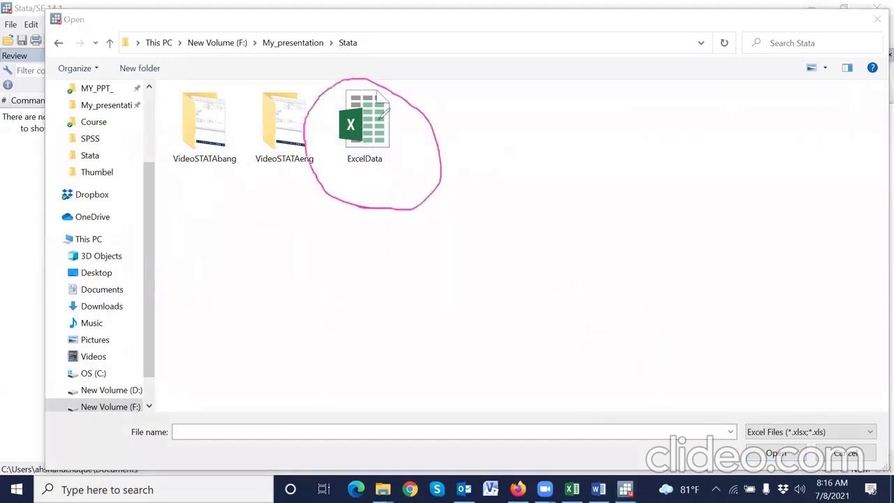
key("Escape")
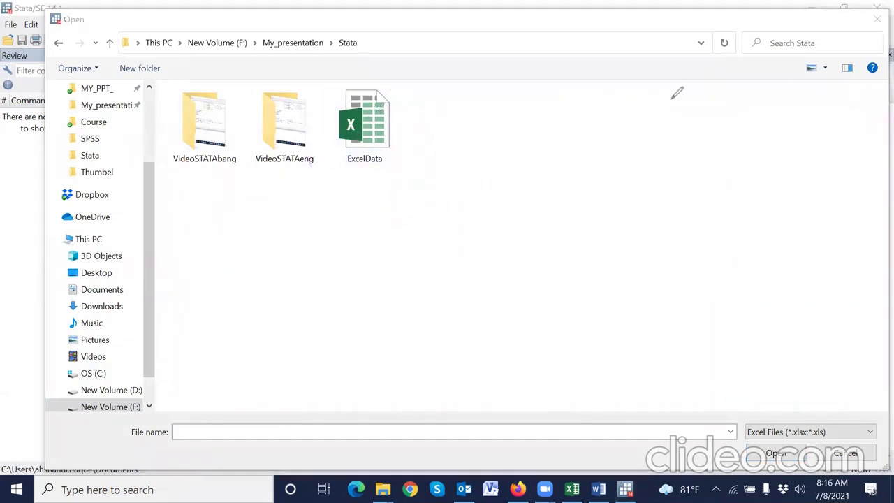
left_click(373, 138)
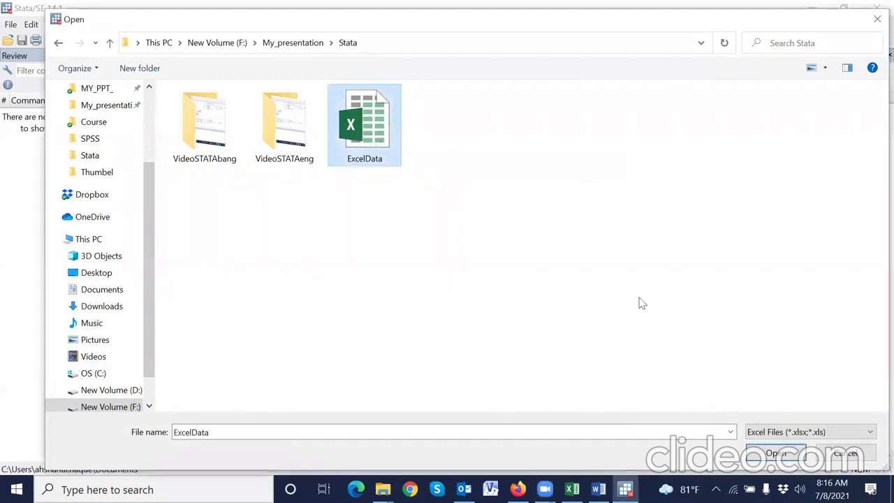
left_click(775, 453)
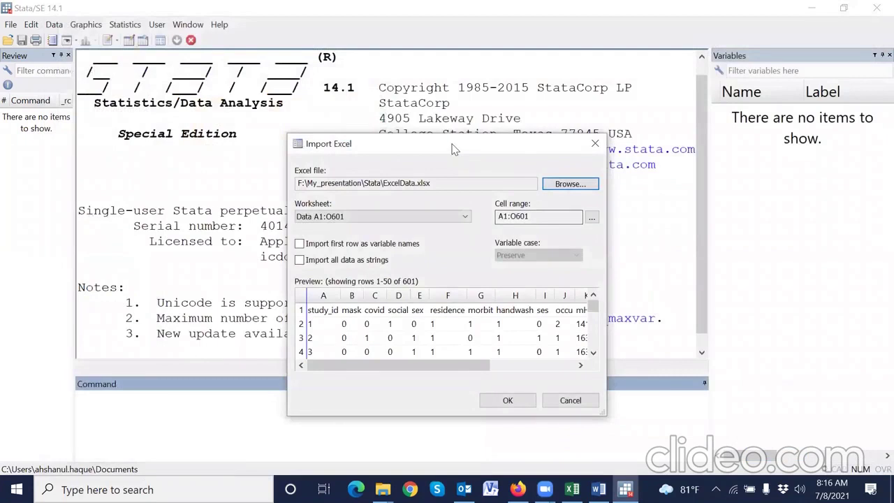
- Compare the import preview with the first row of variable names on the workbook's Data sheet in Excel
left_click_drag(450, 144, 413, 66)
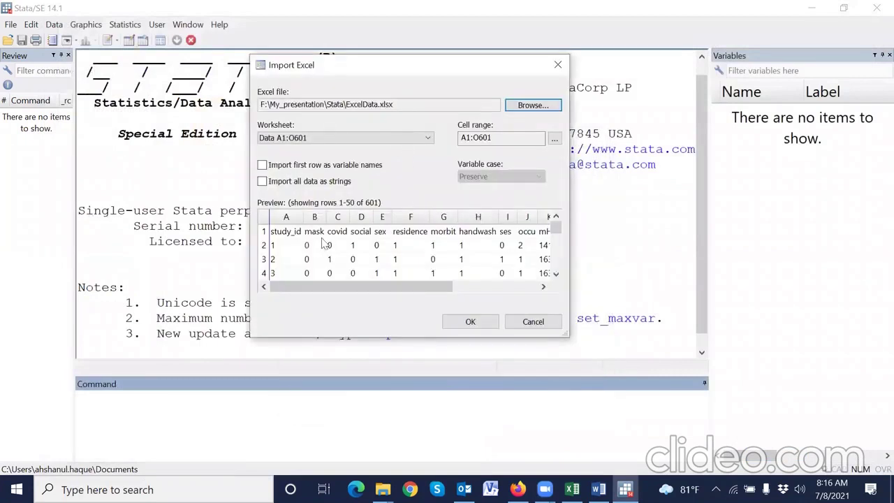
left_click(572, 488)
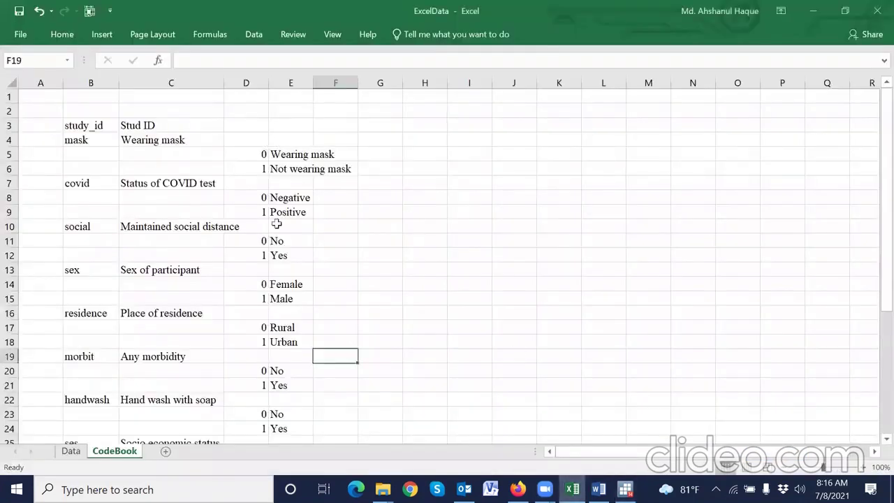
left_click(71, 451)
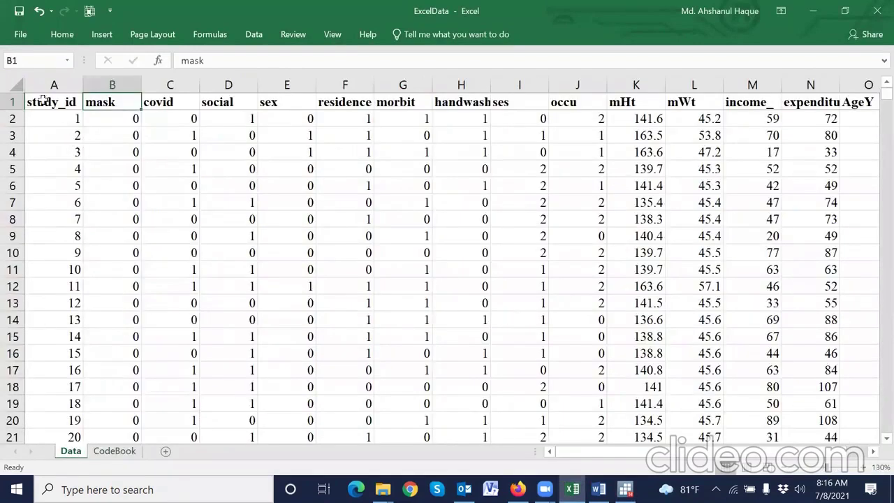
left_click(11, 102)
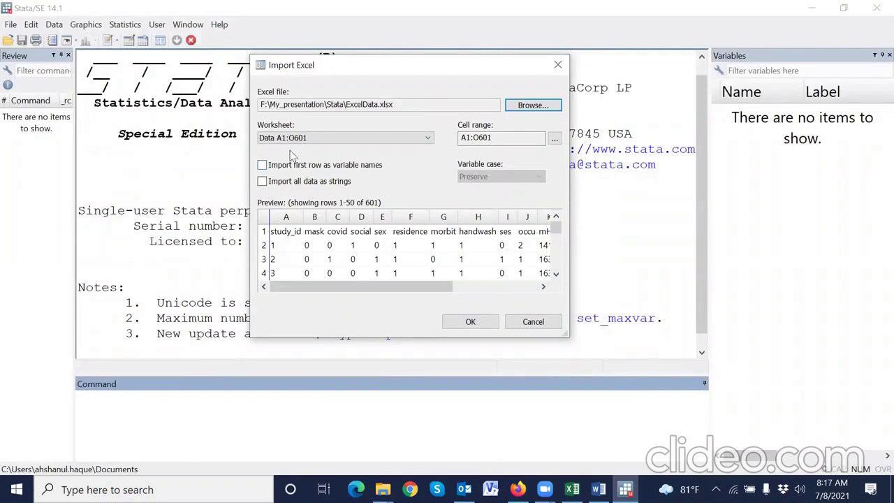
left_click(572, 490)
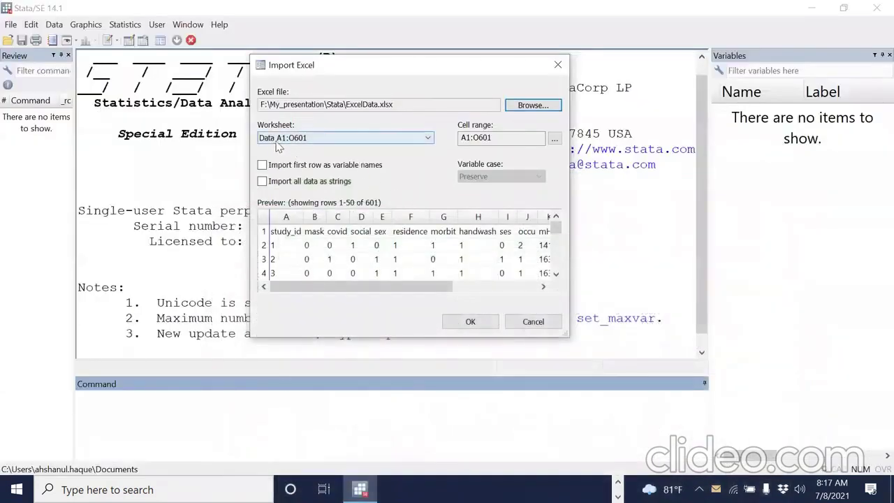
- Import the Data A1:O601 worksheet with its first row as variable names
left_click(429, 139)
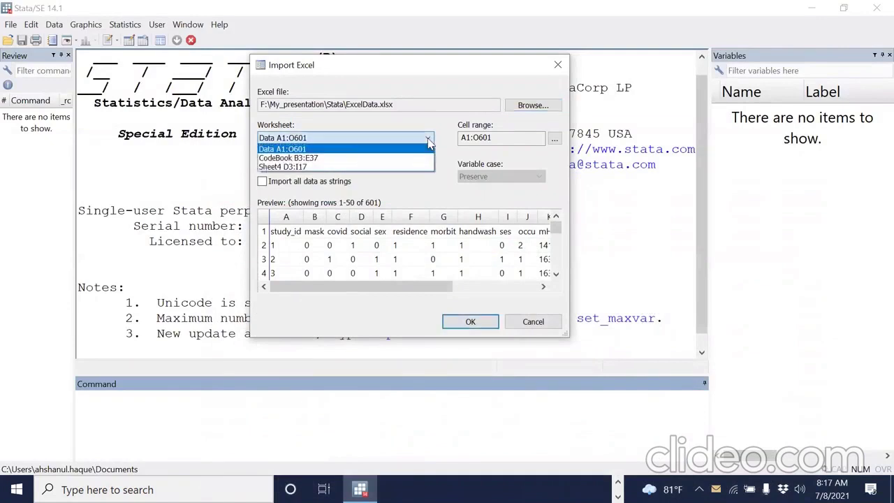
left_click(278, 149)
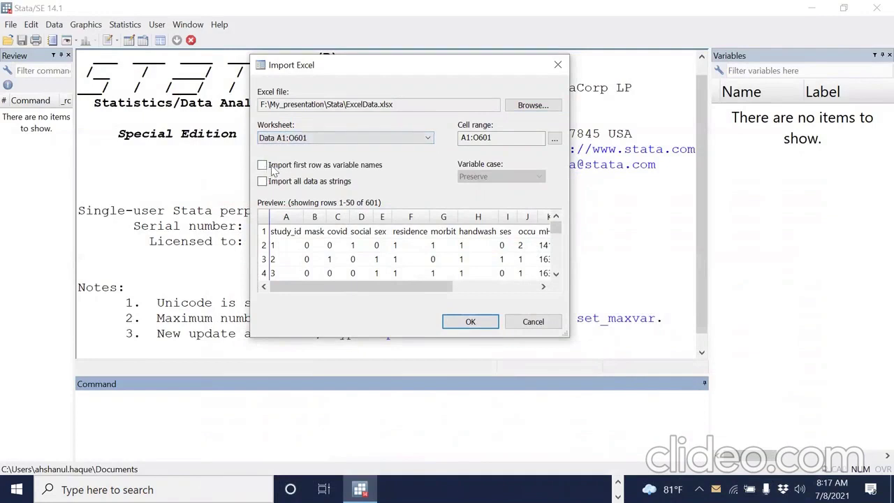
left_click(263, 167)
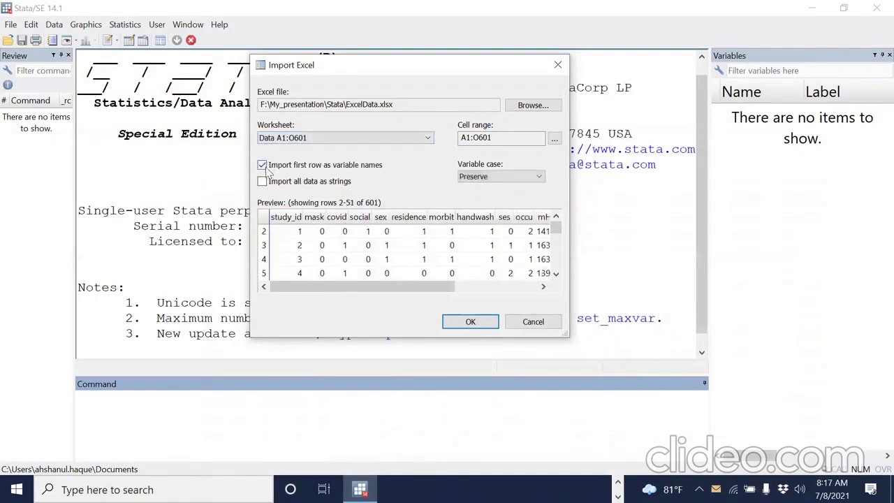
left_click(263, 167)
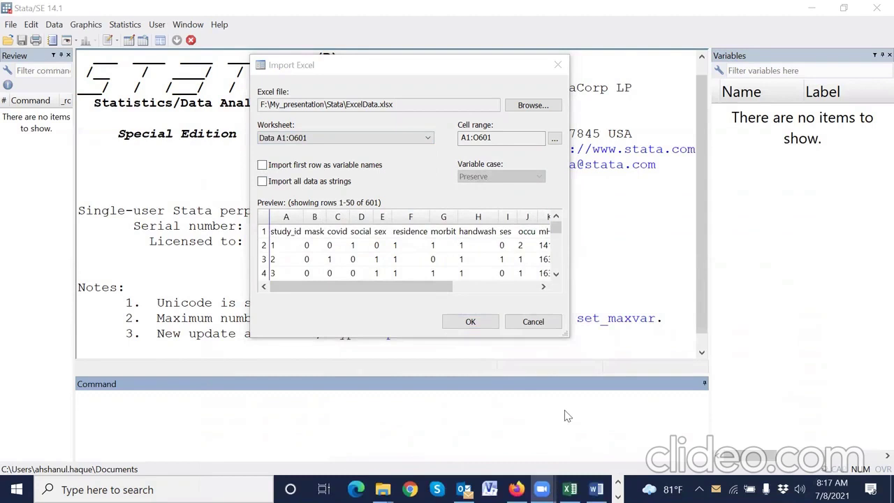
mouse_move(264, 235)
left_mouse_down()
mouse_move(342, 227)
mouse_move(556, 235)
left_mouse_up()
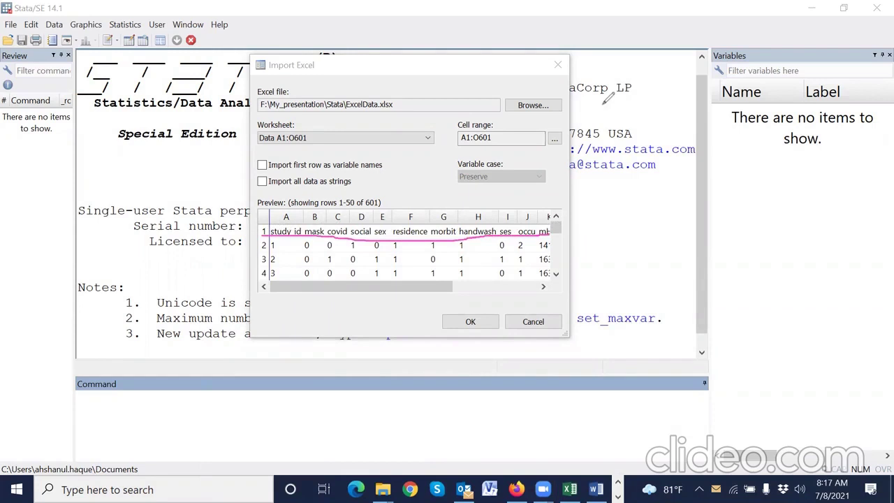
key("Escape")
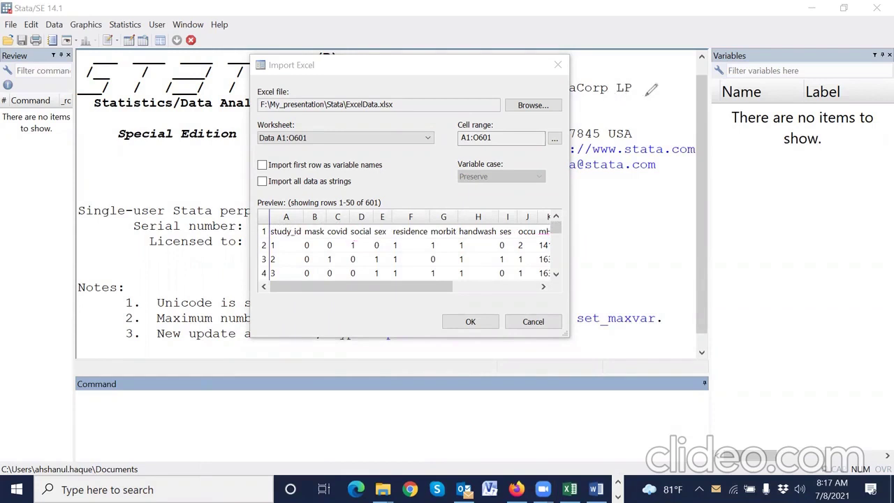
left_click(262, 165)
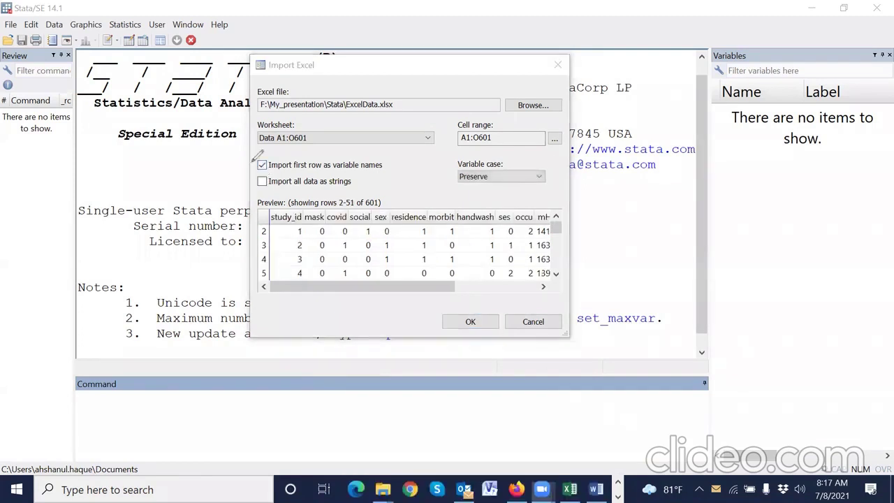
mouse_move(260, 152)
left_mouse_down()
mouse_move(270, 171)
mouse_move(246, 175)
mouse_move(244, 155)
left_mouse_up()
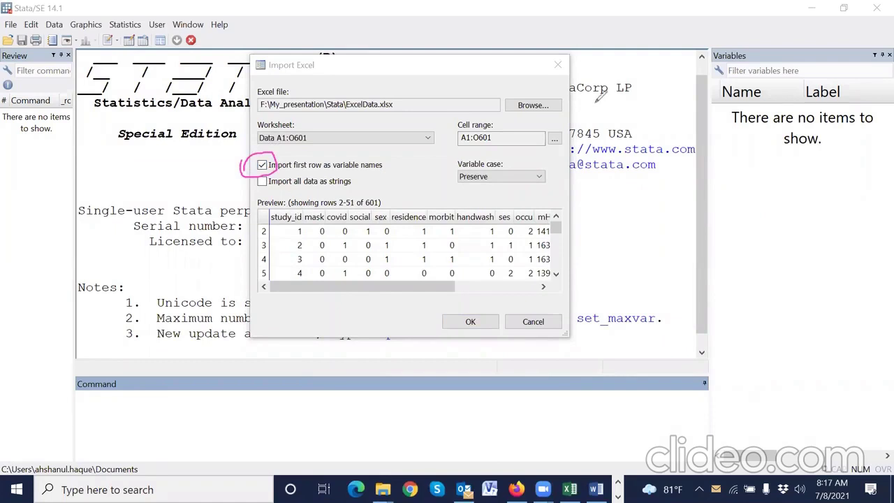
key("Escape")
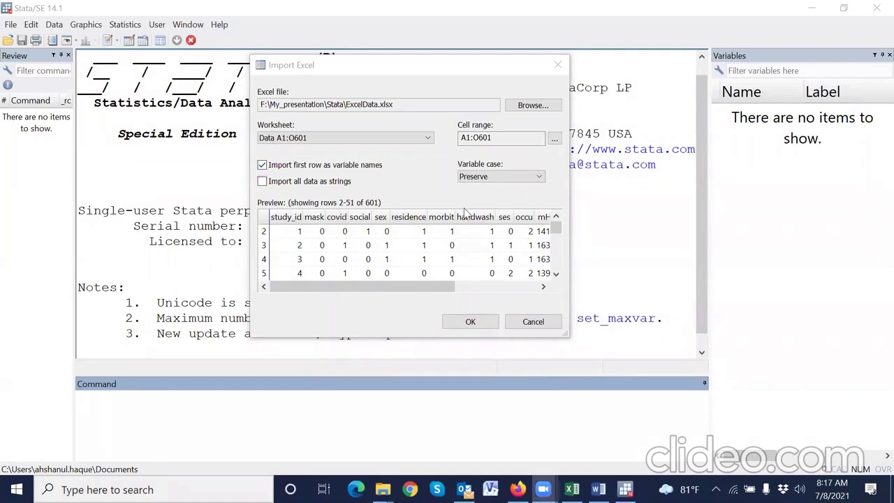
left_click(479, 323)
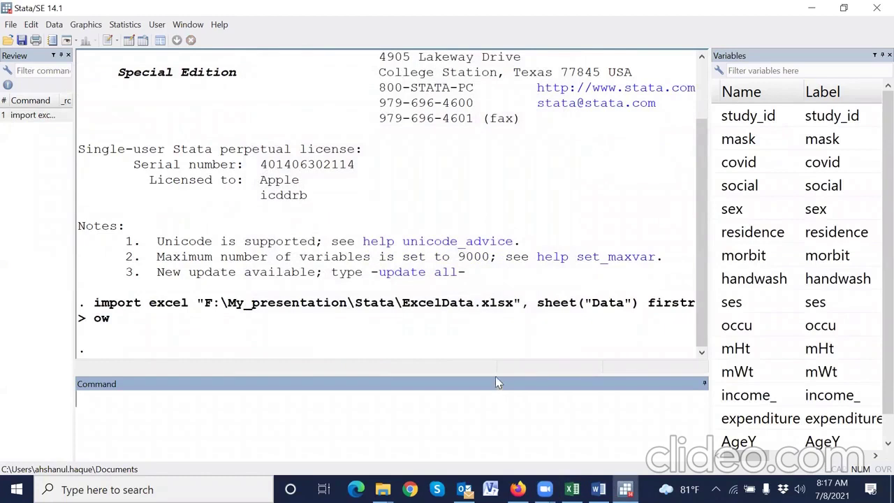
- Enlarge the command entry area, recall the import excel command from the history, and check its file path against the workbook
left_click_drag(495, 374, 497, 329)
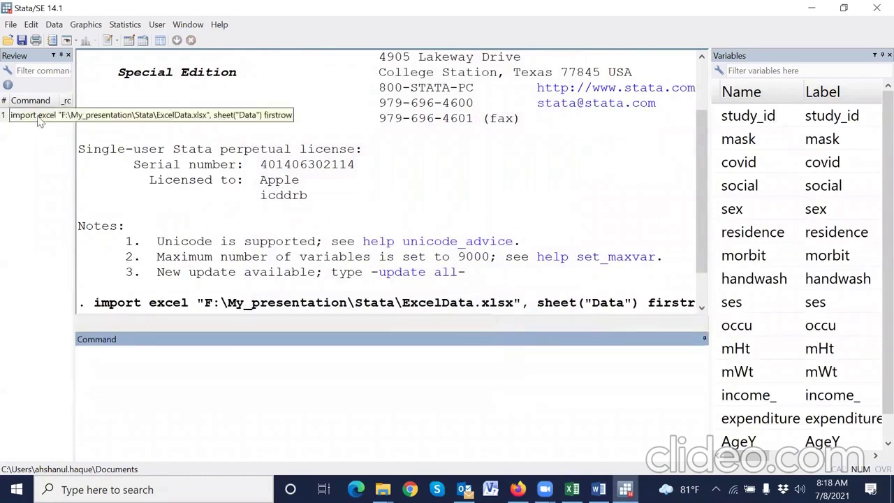
left_click(39, 116)
left_click_drag(201, 354, 544, 356)
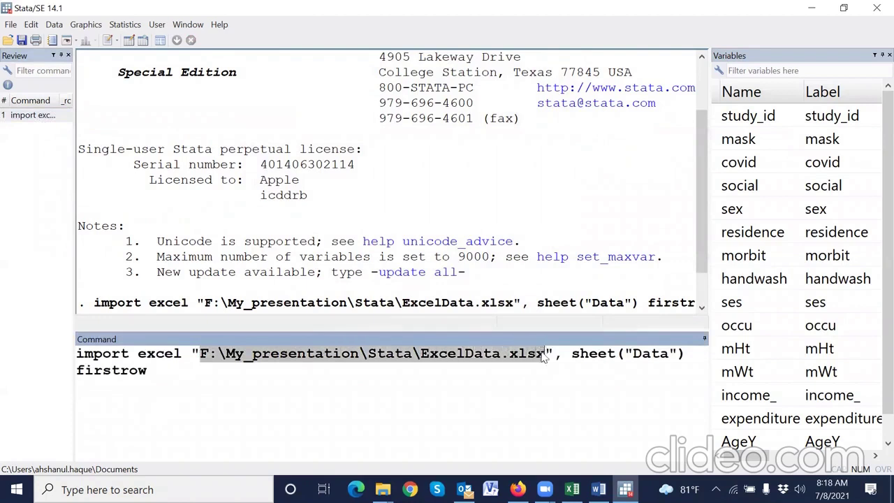
left_click(633, 369)
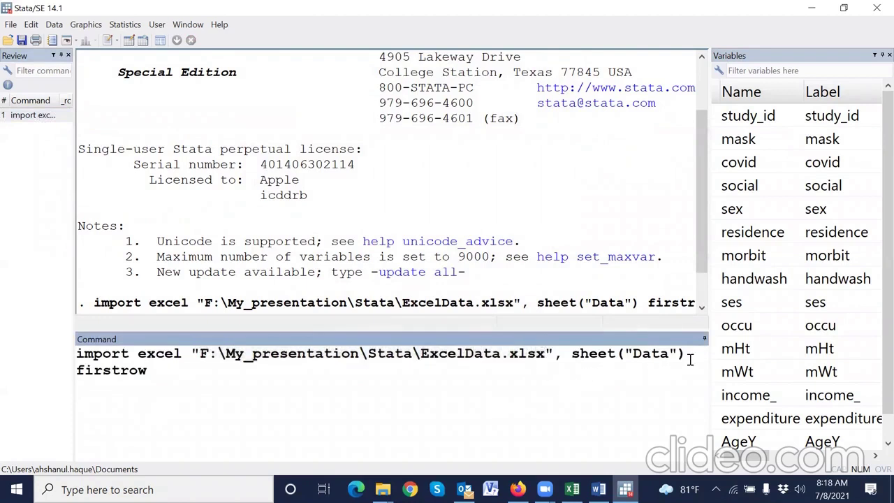
left_click(572, 489)
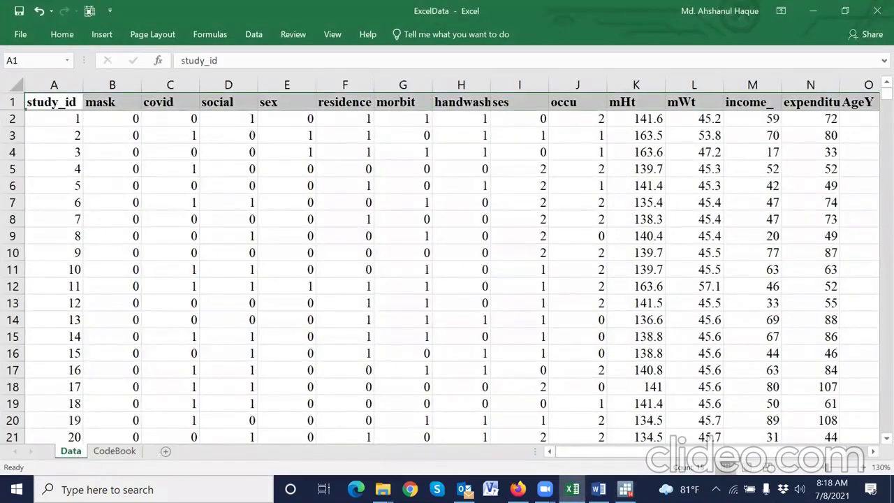
key("alt+Tab")
- Copy the whole recalled import excel command and clear it from the command entry area
left_click_drag(694, 353, 77, 353)
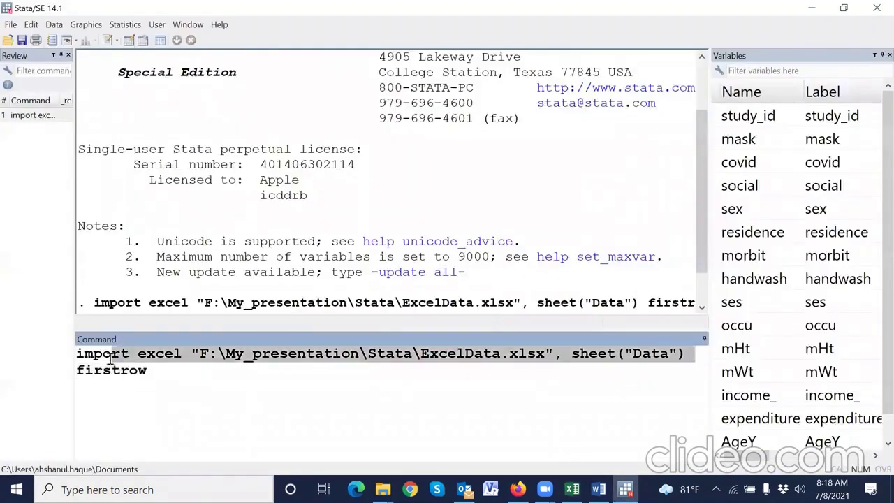
left_click_drag(156, 372, 75, 353)
key("ctrl+c")
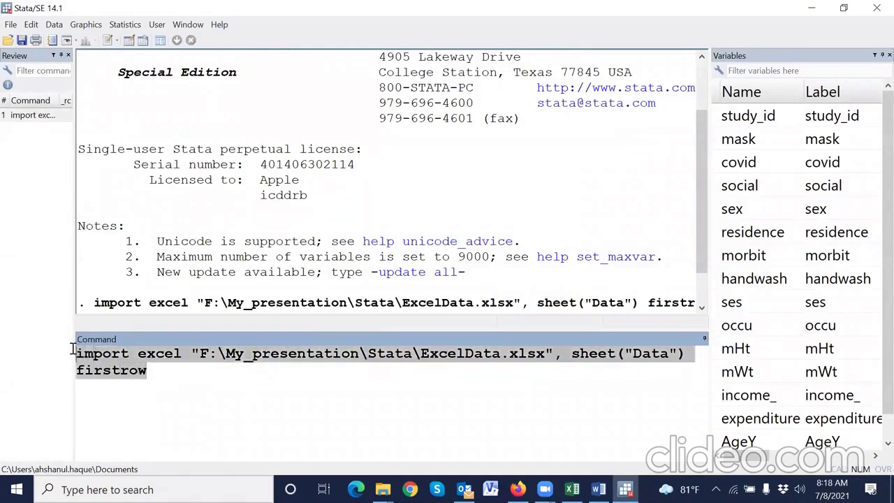
key("Delete")
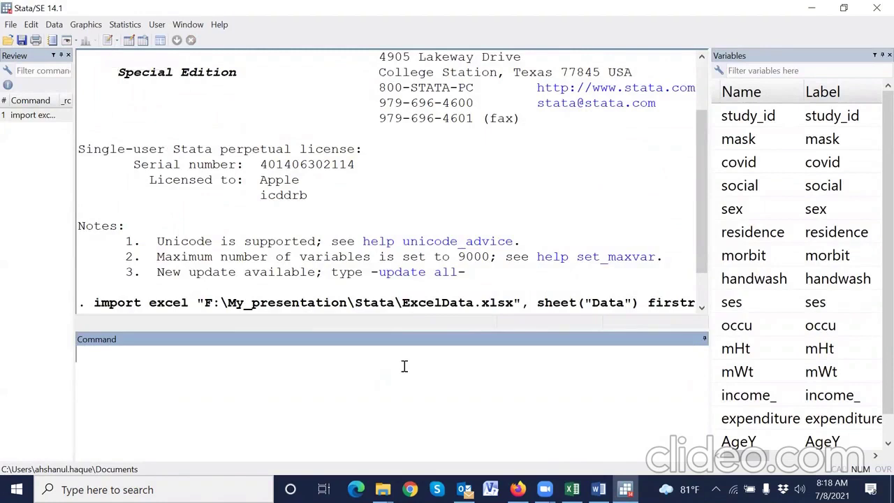
- Open a new do-file and paste the copied import excel command on line 3
mouse_move(99, 62)
left_mouse_down()
mouse_move(98, 35)
mouse_move(110, 28)
mouse_move(123, 43)
mouse_move(120, 61)
mouse_move(98, 55)
left_mouse_up()
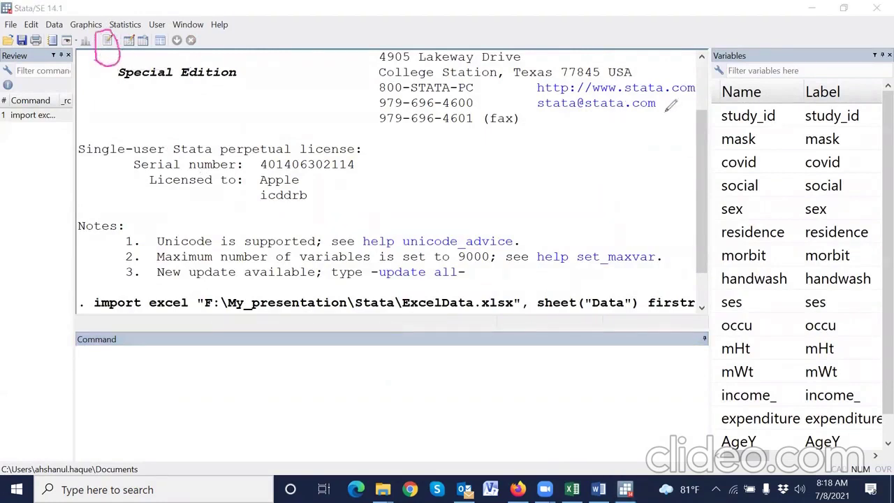
key("Escape")
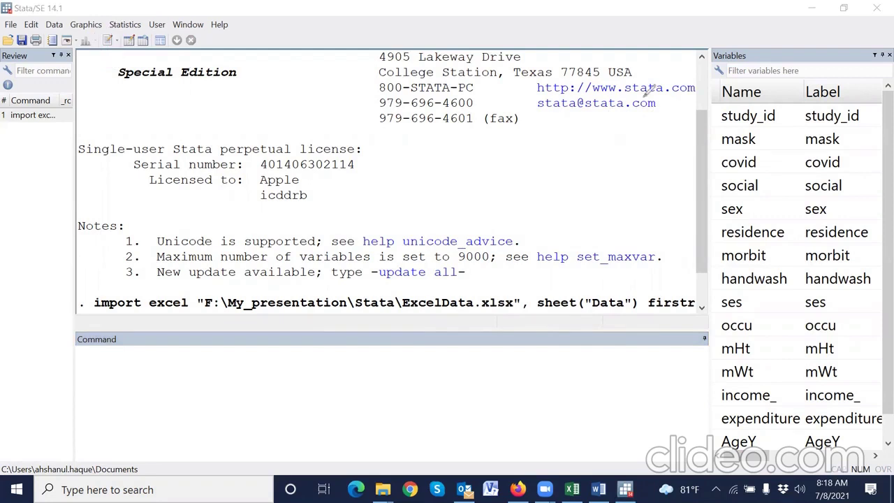
left_click(105, 40)
key("Return")
key("Return")
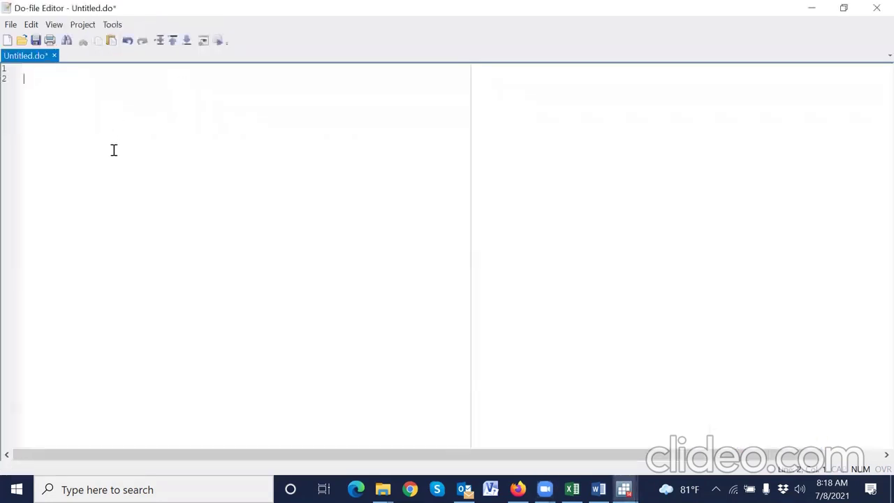
key("ctrl+v")
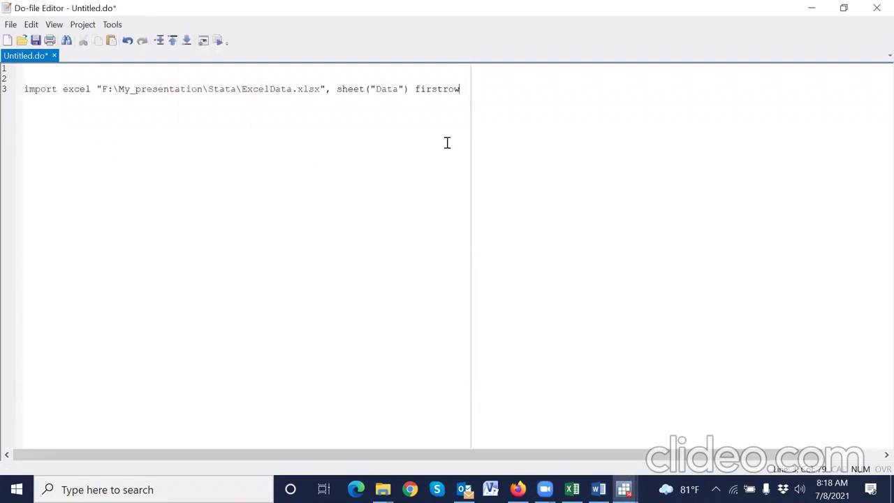
- Add blank lines below the import excel command and append the clear option after firstrow
key("Return")
key("Return")
key("Return")
key("Return")
key("Return")
left_click(473, 89)
type("clea")
key("Return")
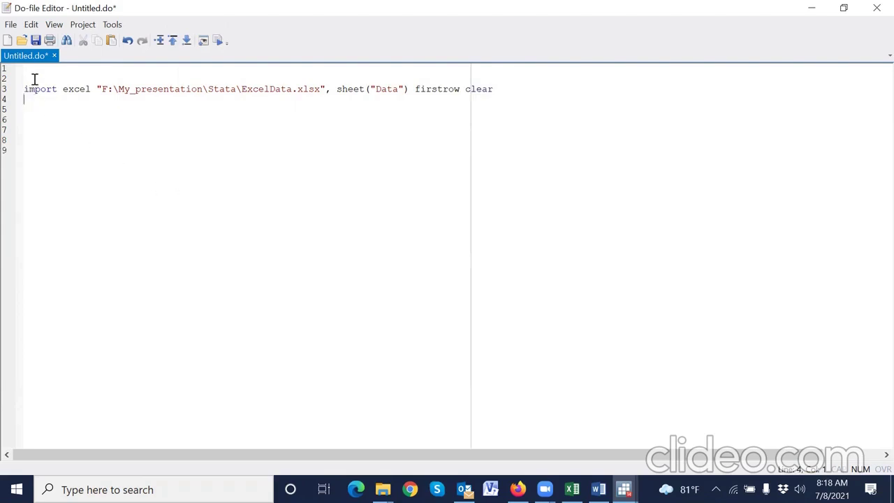
- Save the do-file as DO_REaddata2 in F:\My_presentation\Stata
left_click(36, 40)
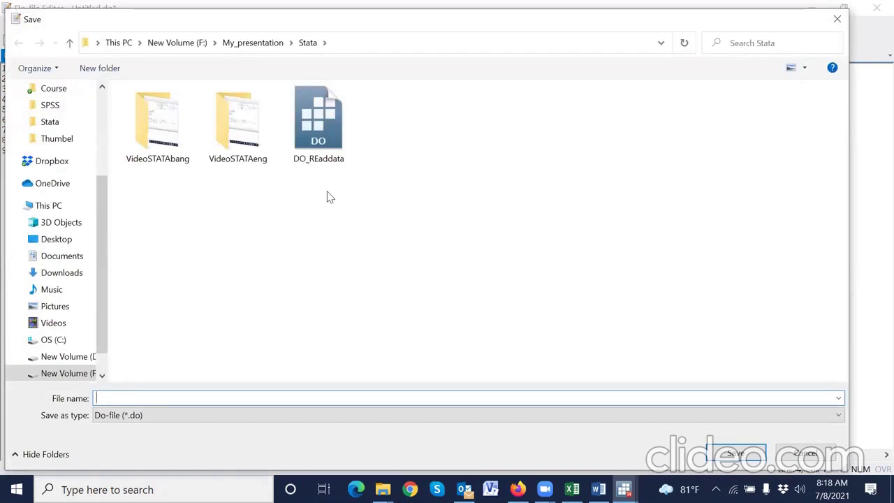
left_click(313, 159)
left_click(160, 397)
left_click(158, 398)
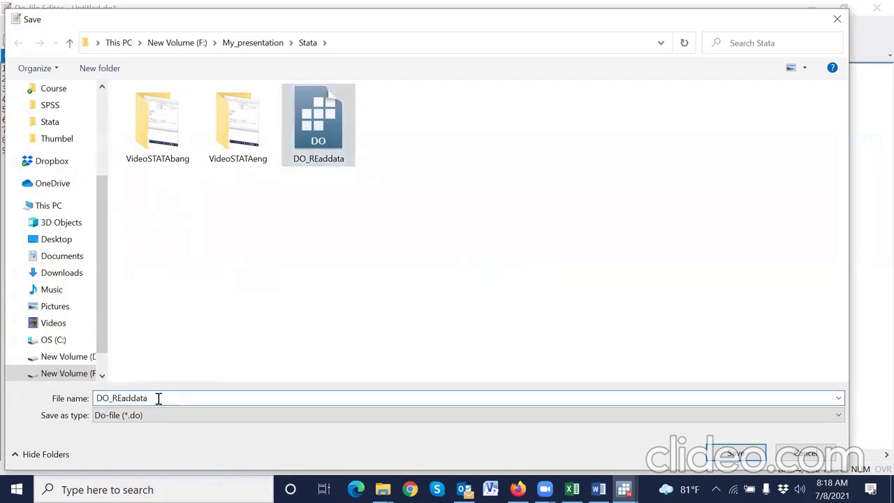
type("2")
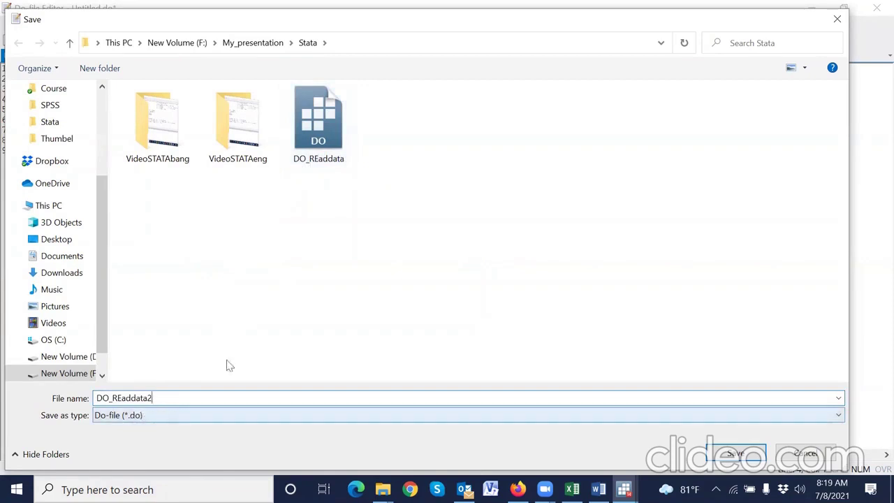
left_click(749, 458)
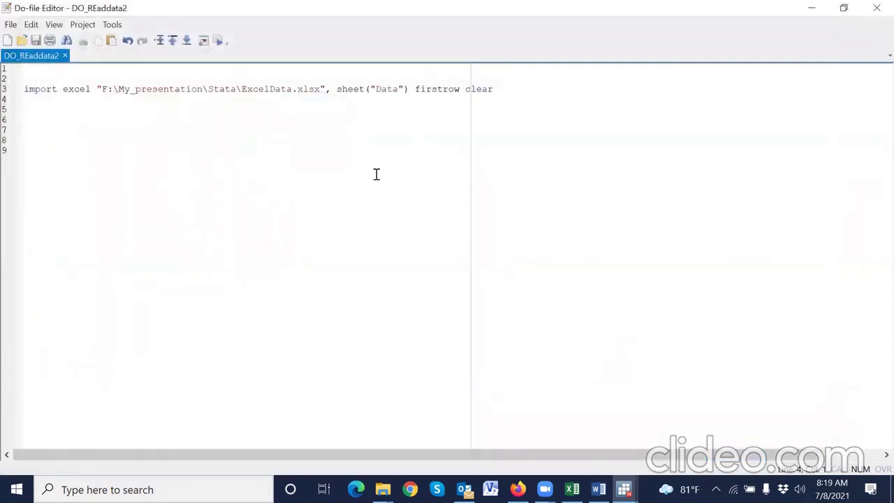
- Return to the main Stata window, widen the Variables list, and sort it by label and by name in descending order
left_click(623, 488)
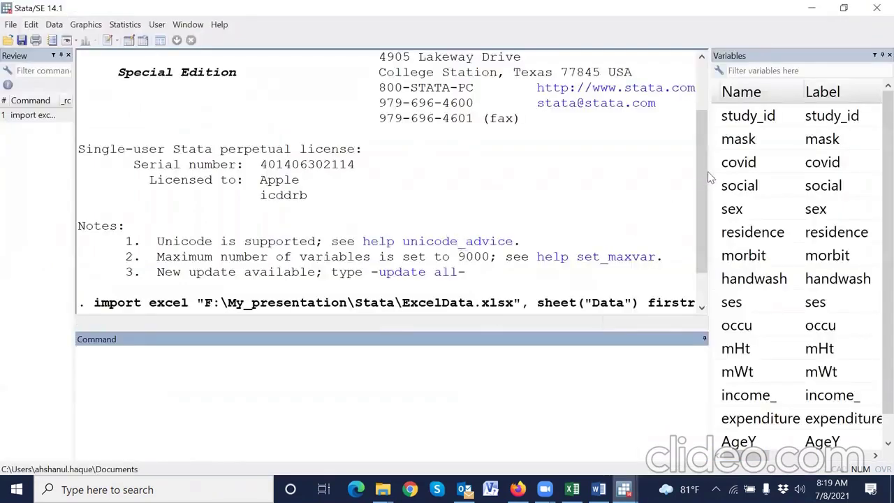
left_click_drag(710, 174, 504, 143)
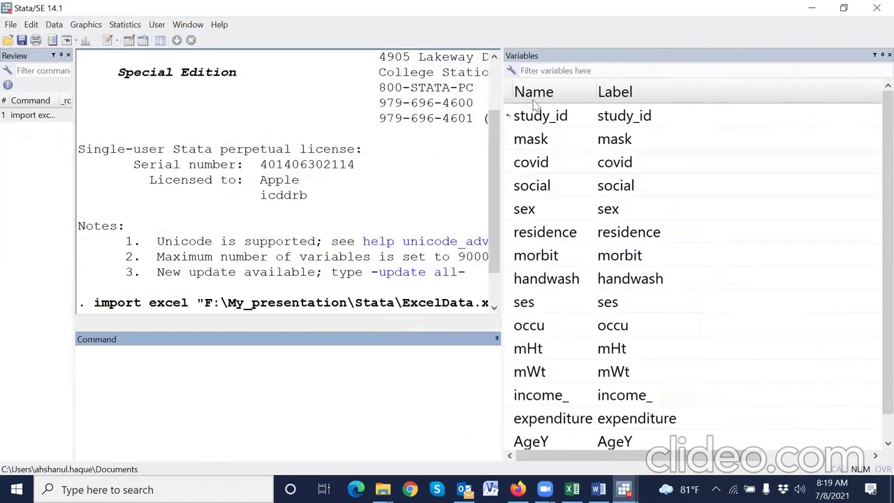
left_click(620, 93)
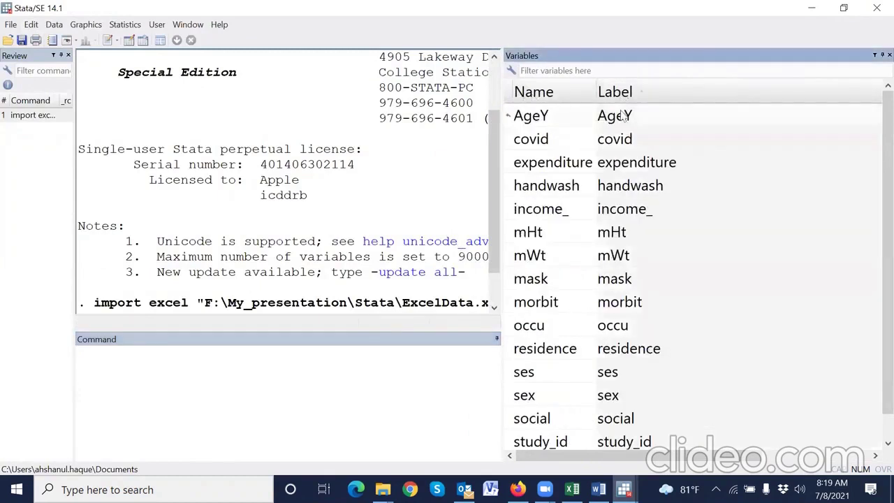
left_click(552, 100)
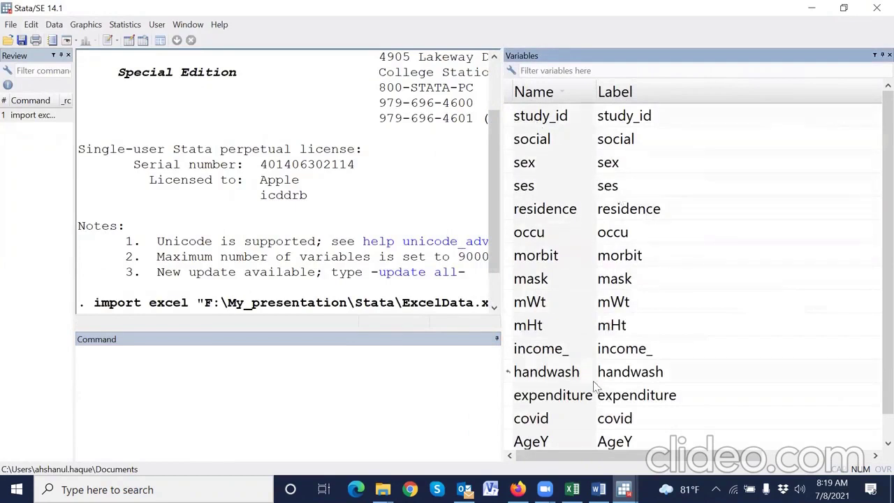
- Switch to the ExcelData workbook in Excel and copy mask's description, Wearing mask, from the CodeBook sheet
key("alt+Tab")
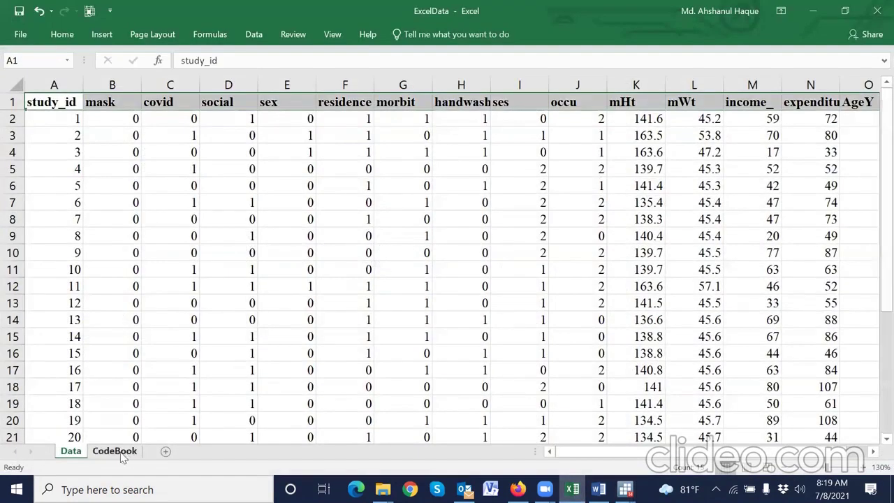
left_click(115, 451)
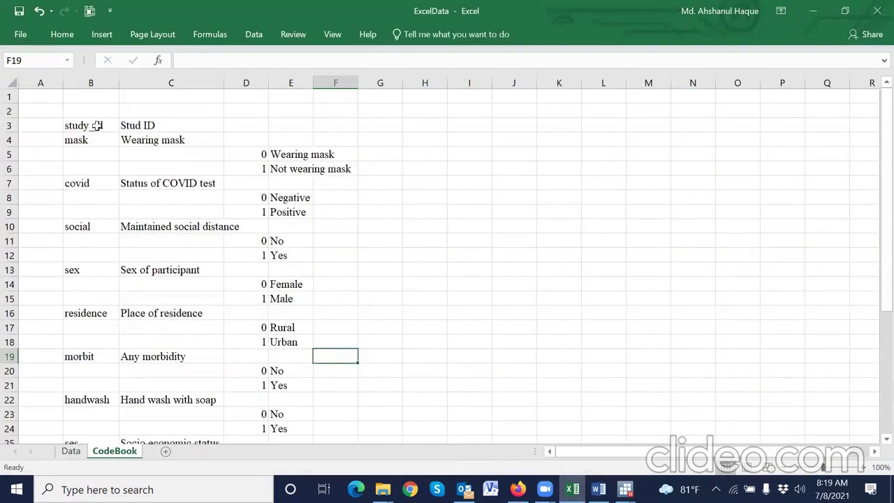
left_click(139, 124)
left_click(81, 138)
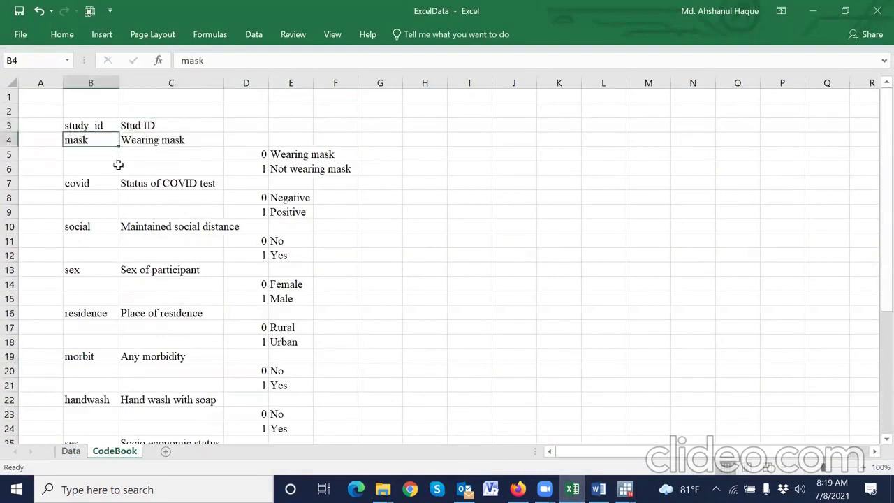
left_click(145, 138)
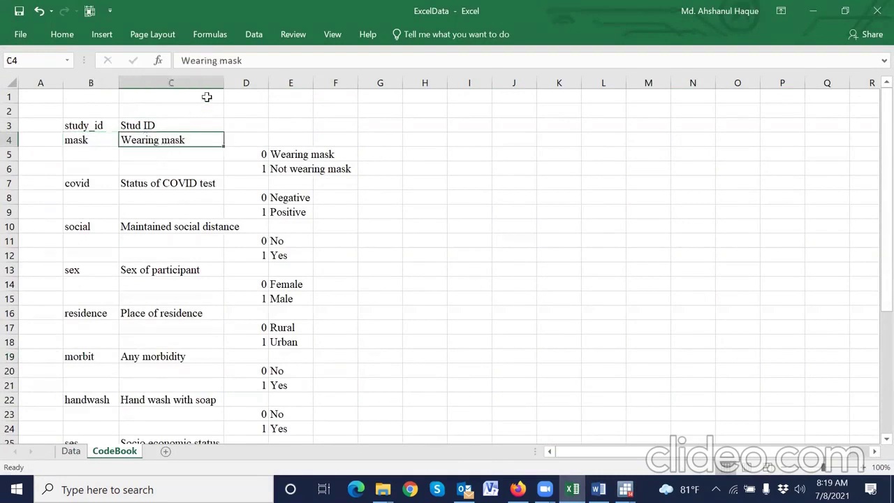
left_click_drag(243, 61, 177, 61)
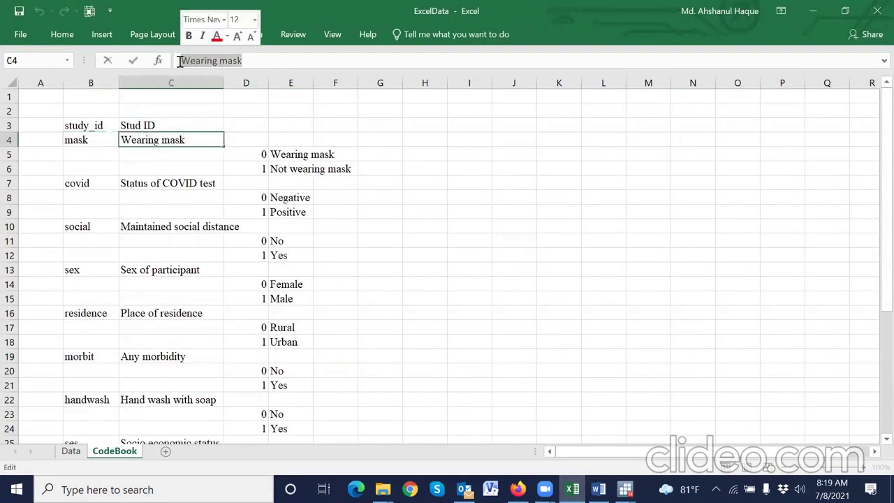
- Switch to Stata and try to run label variable "Wearing mask" without naming a variable
key("alt+Tab")
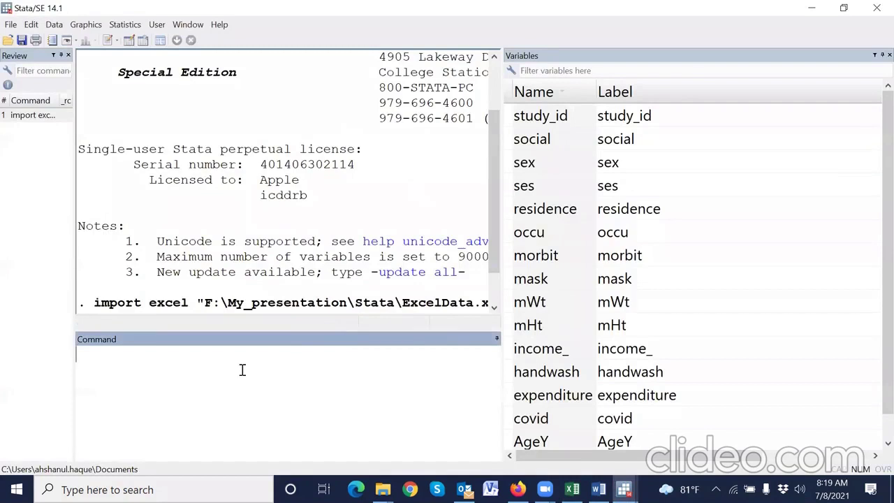
type("label variable")
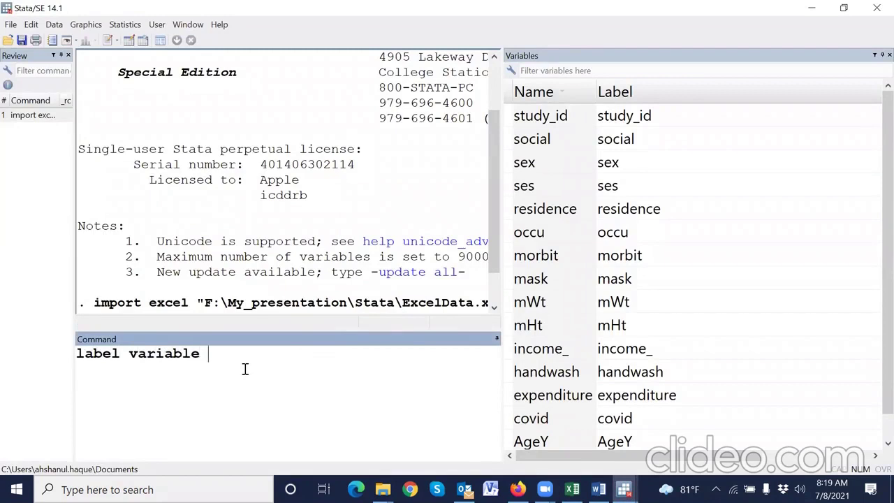
type(" \"Wearing mask")
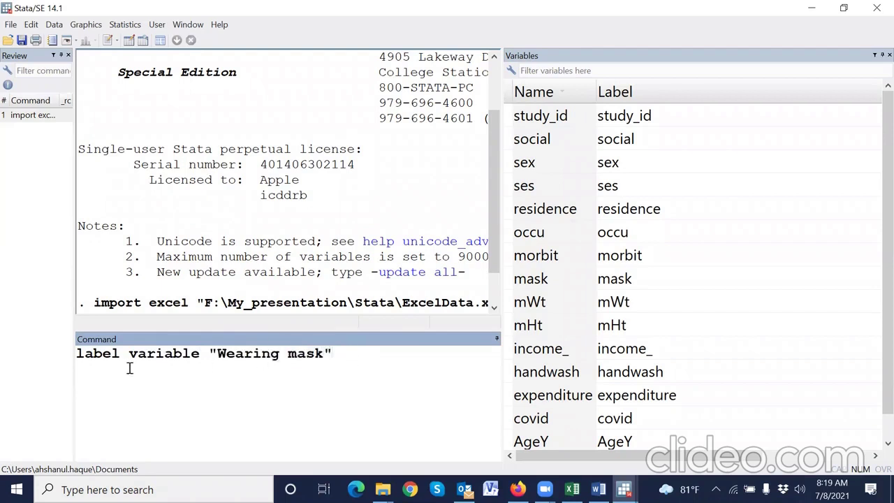
key("ctrl+a")
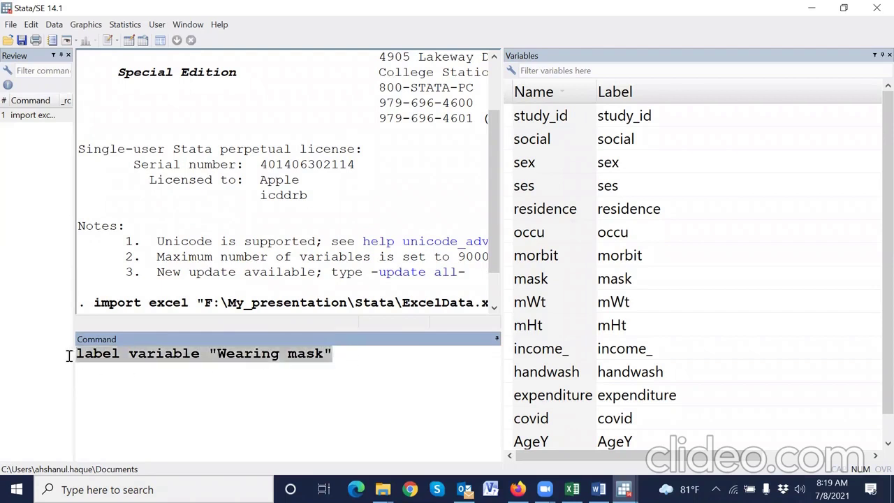
left_click(388, 364)
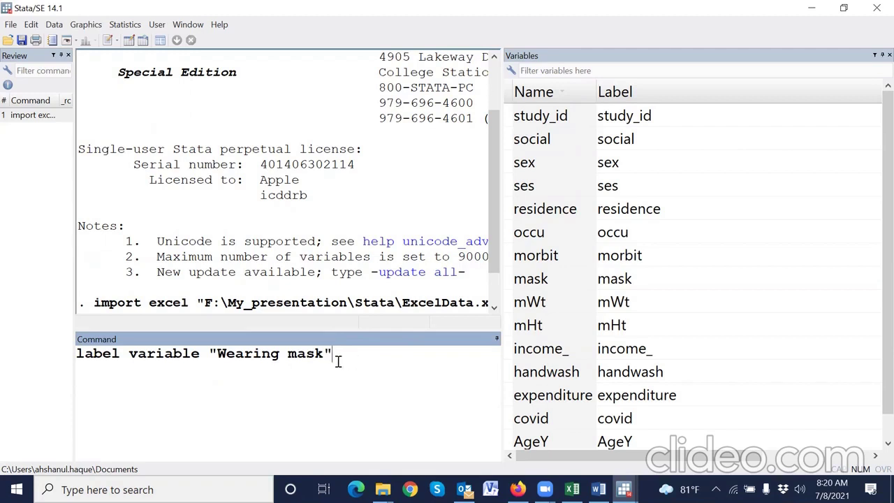
key("Return")
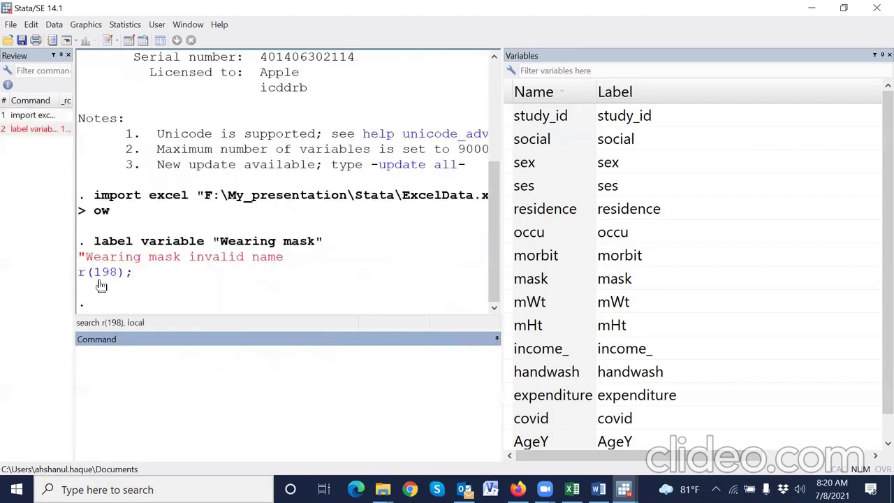
- Recall the label command and insert the variable name mask before "Wearing mask", with the Variables list returned to dataset order
left_click(40, 129)
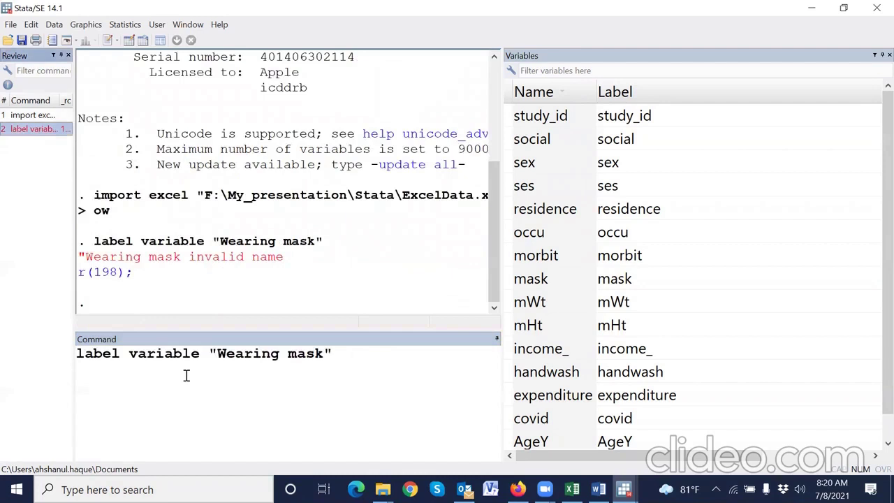
left_click(136, 376)
left_click(202, 354)
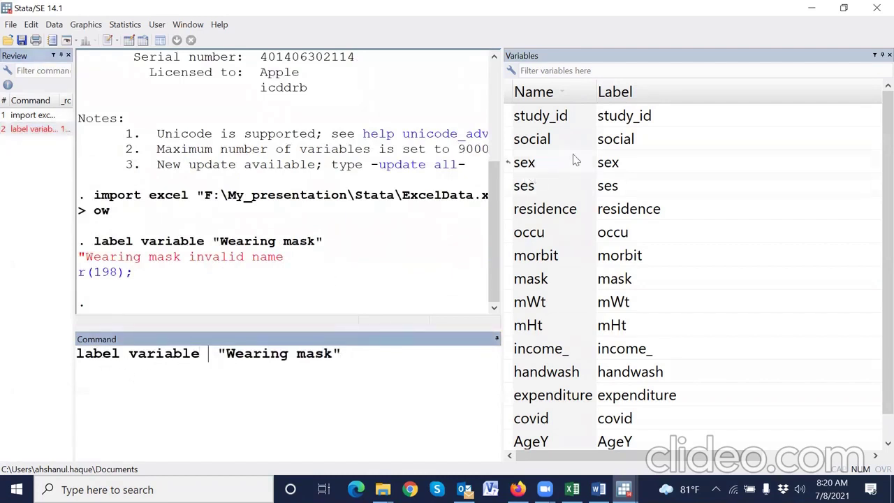
left_click(555, 141)
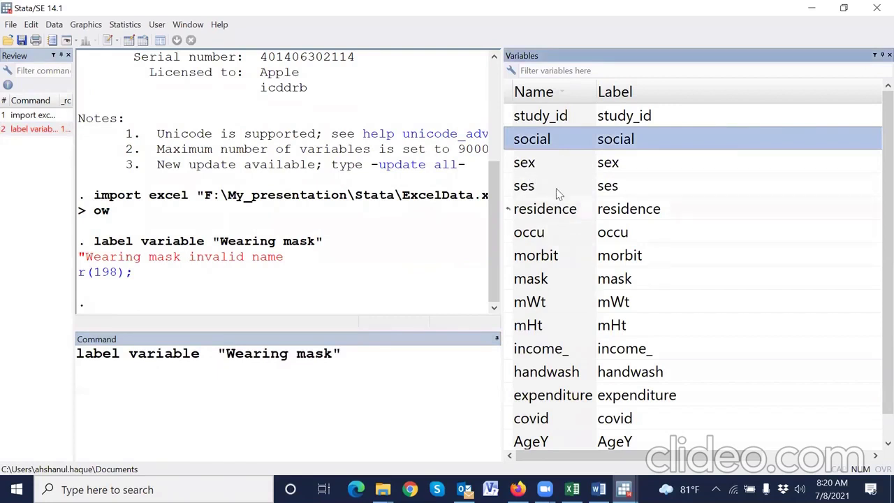
left_click(541, 96)
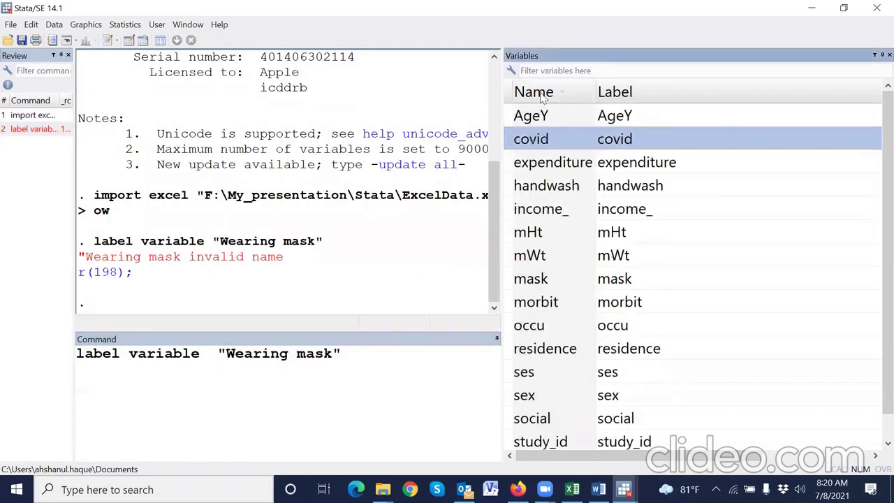
left_click(542, 95)
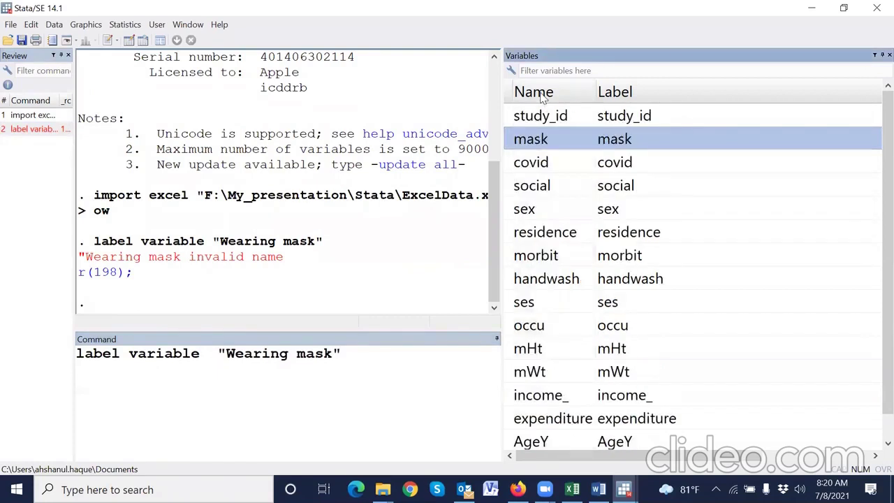
left_click(509, 141)
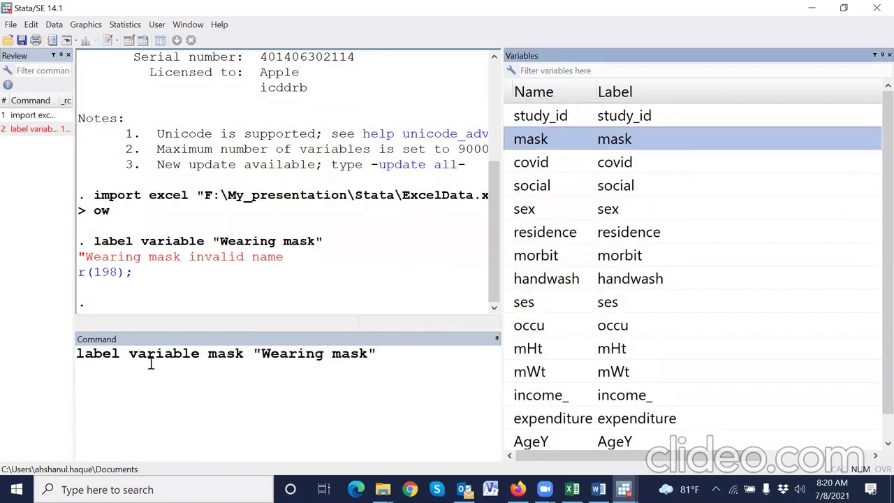
- Run label variable mask "Wearing mask" to label the mask variable
double_click(224, 354)
left_click(265, 368)
left_click_drag(256, 354, 400, 359)
left_click(401, 359)
key("Return")
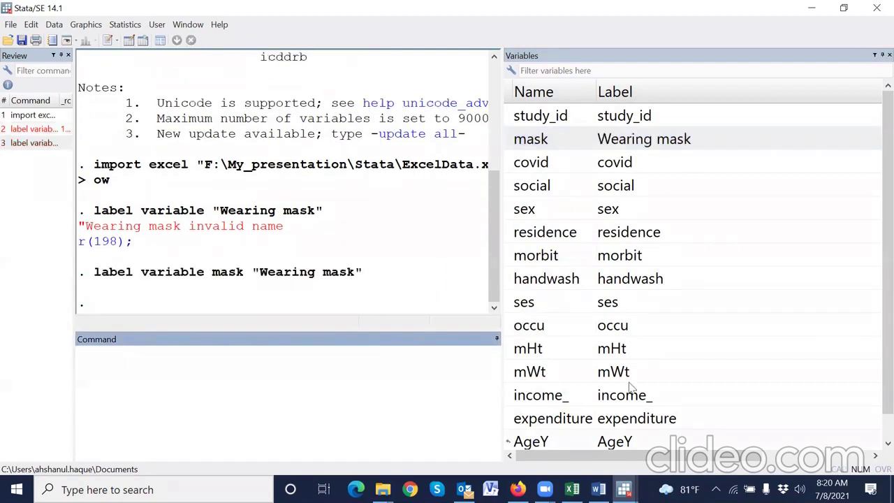
mouse_move(551, 136)
left_mouse_down()
mouse_move(651, 106)
mouse_move(700, 114)
mouse_move(715, 148)
mouse_move(622, 161)
mouse_move(592, 135)
left_mouse_up()
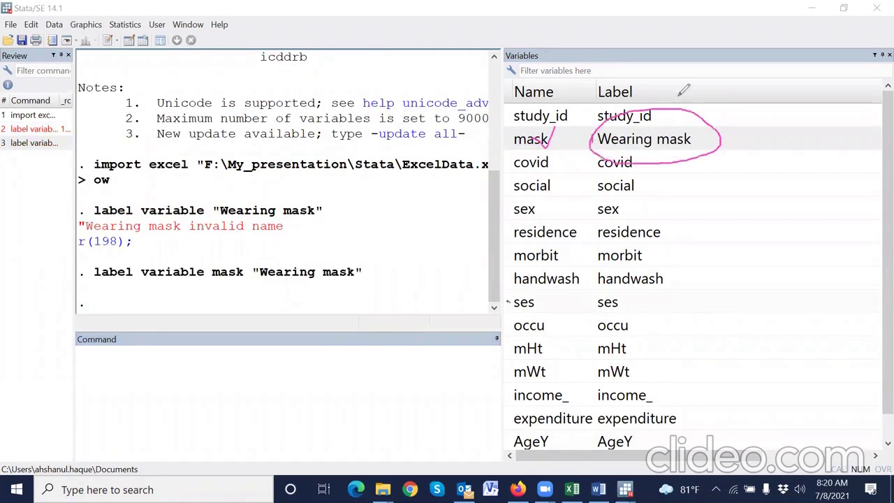
- Copy the corrected label command from the command history and paste it on line 5 of the DO_REaddata2 do-file
left_click(34, 142)
left_click_drag(378, 355, 70, 355)
key("ctrl+c")
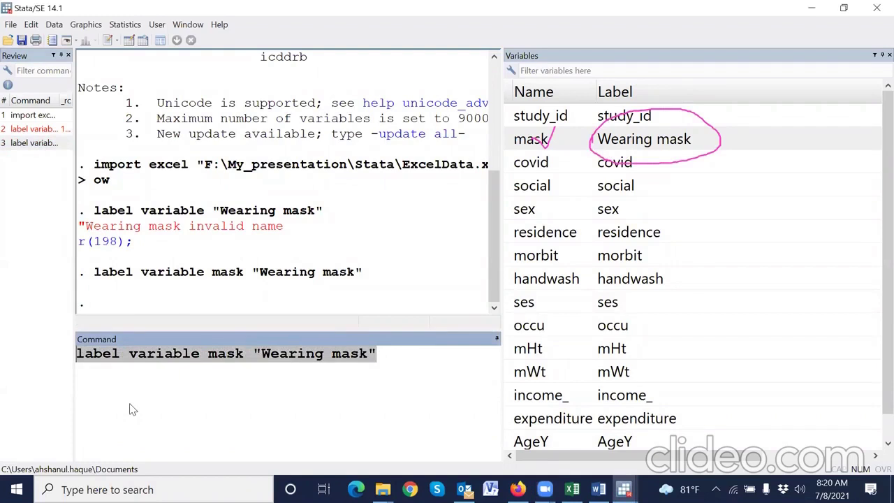
key("BackSpace")
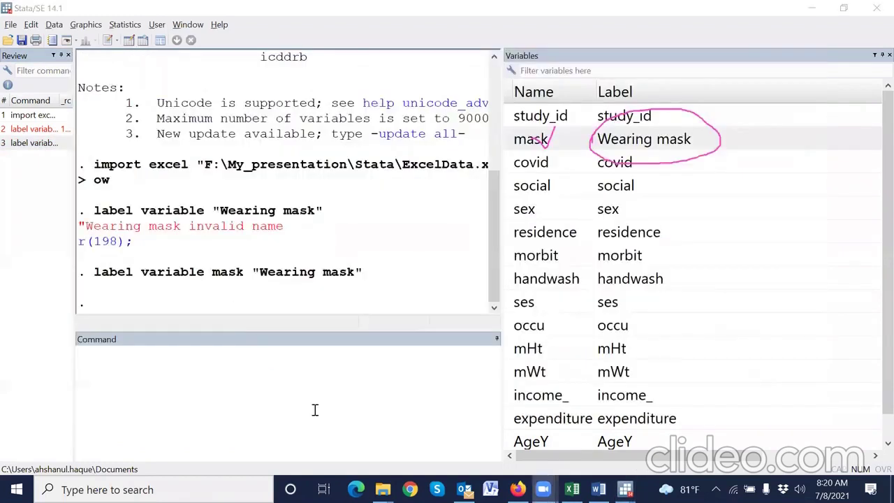
mouse_move(630, 484)
left_click(654, 433)
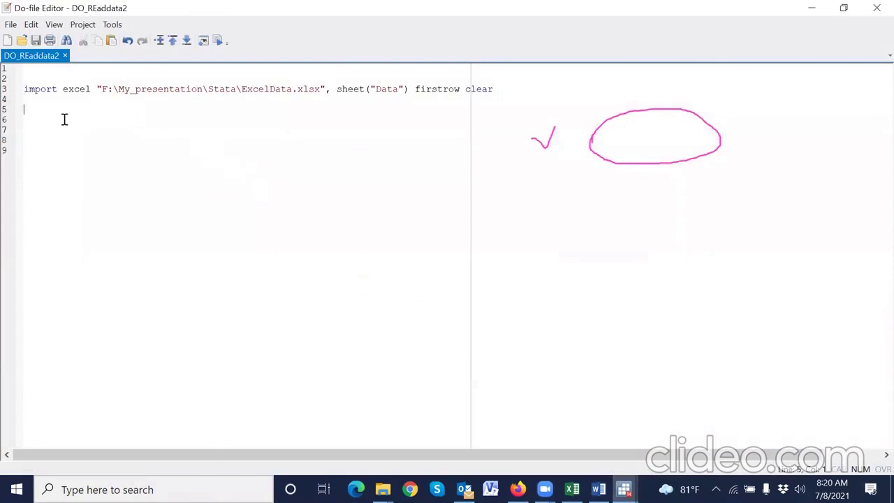
key("ctrl+v")
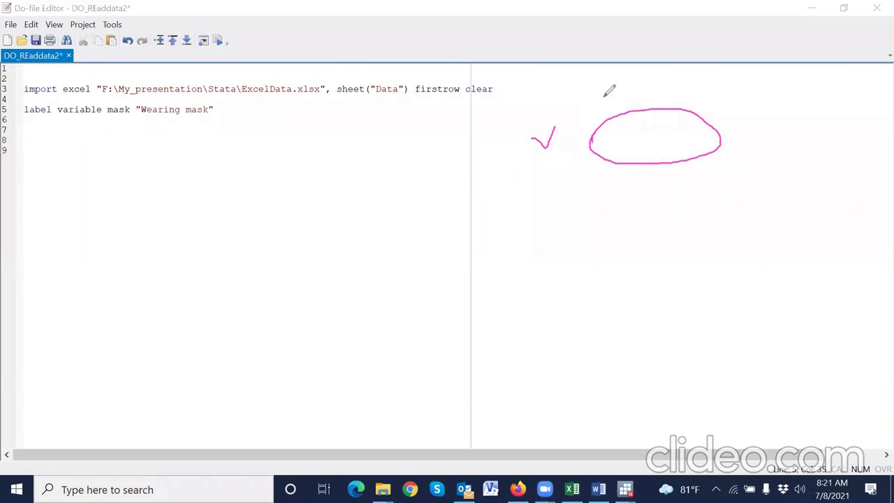
- Shorten label variable to la var in the line 5 command of the do-file
left_click(497, 230)
scroll(497, 260, "up", 1)
scroll(498, 259, "up", 2)
left_click(177, 194)
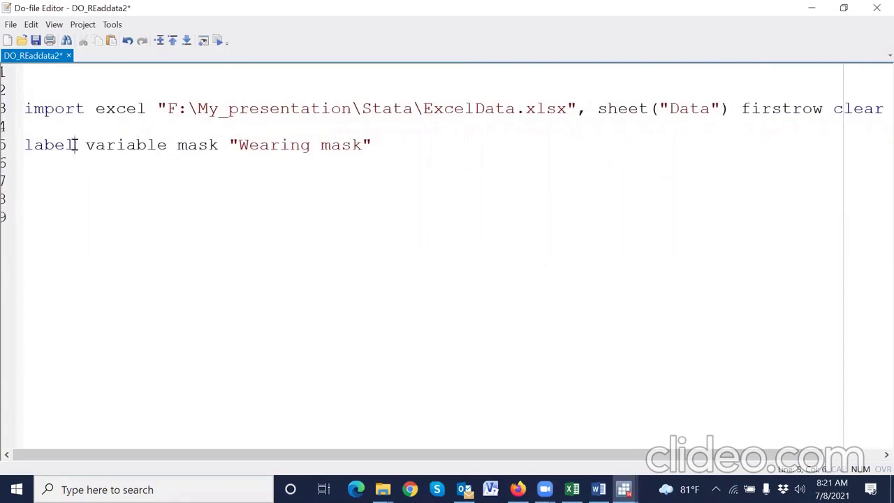
key("BackSpace")
key("BackSpace")
key("BackSpace")
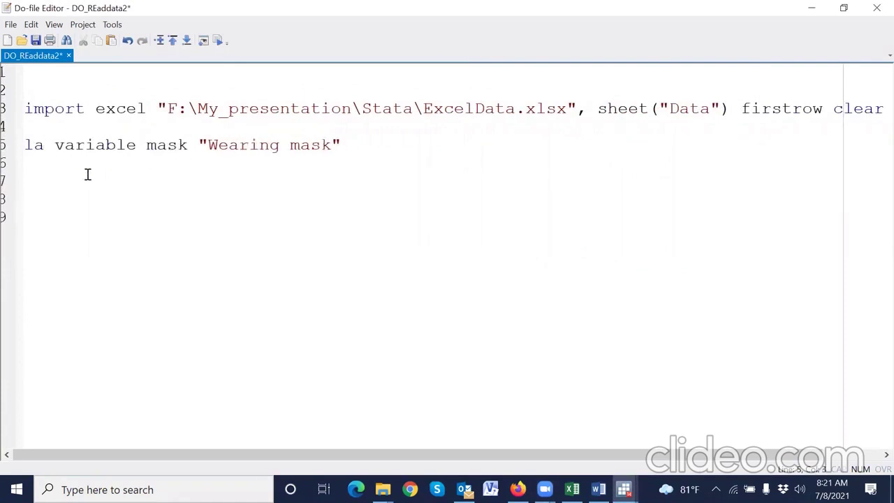
left_click(137, 146)
key("BackSpace")
key("BackSpace")
key("BackSpace")
key("BackSpace")
key("BackSpace")
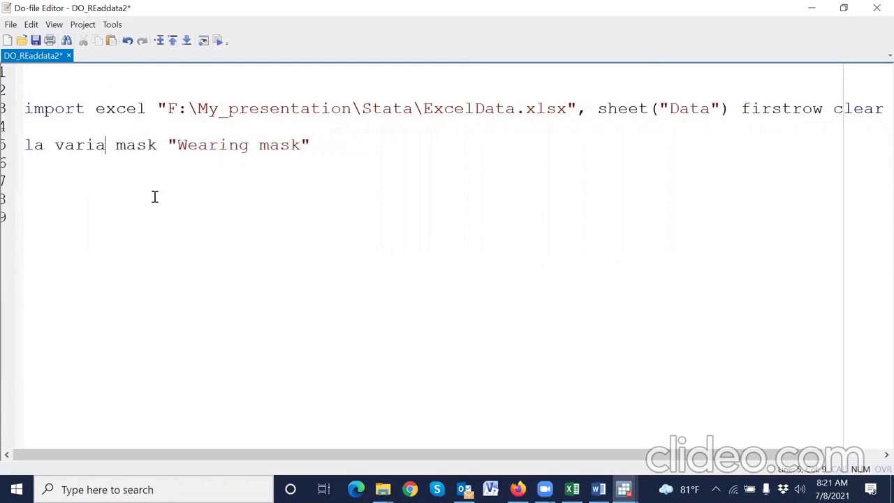
- Run only line 5, la var mask "Wearing mask", from the do-file and check the result in the main Stata window
left_click(16, 145)
left_click(217, 40)
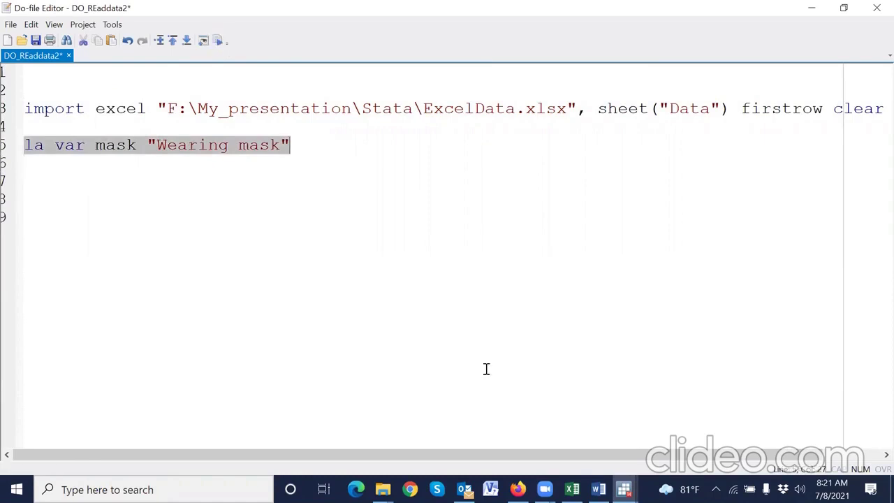
mouse_move(623, 489)
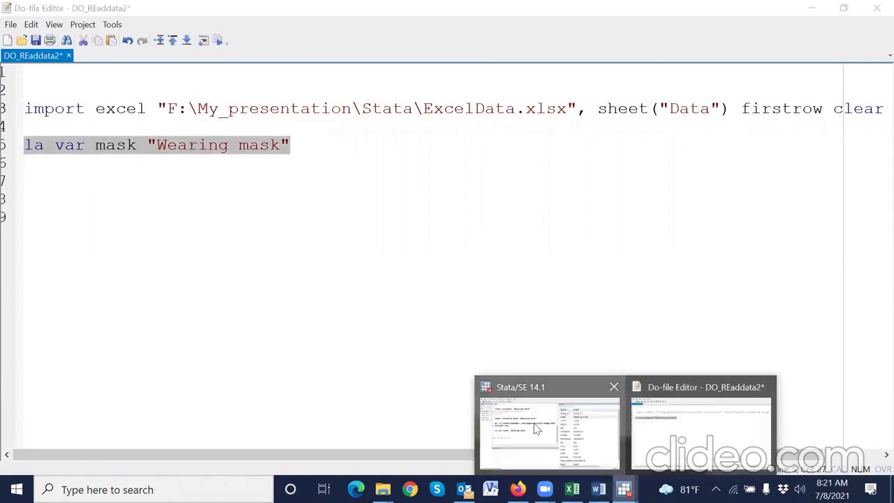
left_click(542, 429)
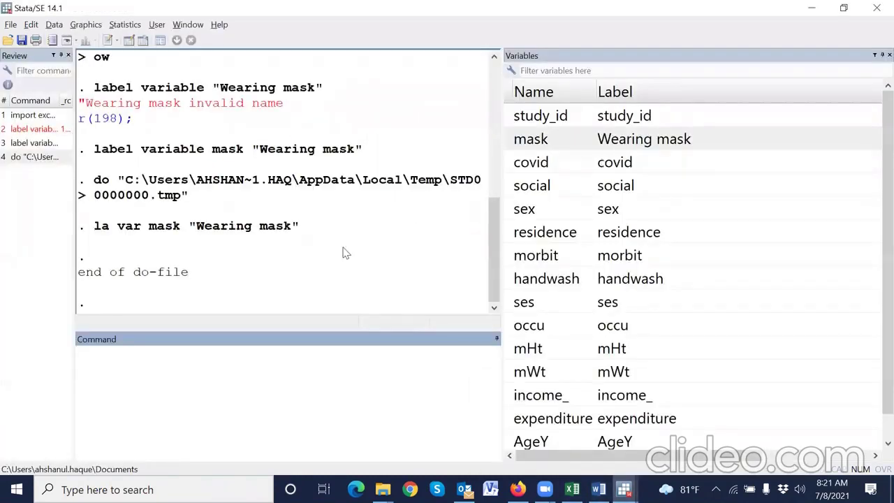
- Switch to the Word document and copy the la var commands from study_id through AgeY
key("alt+Tab")
left_click(201, 219)
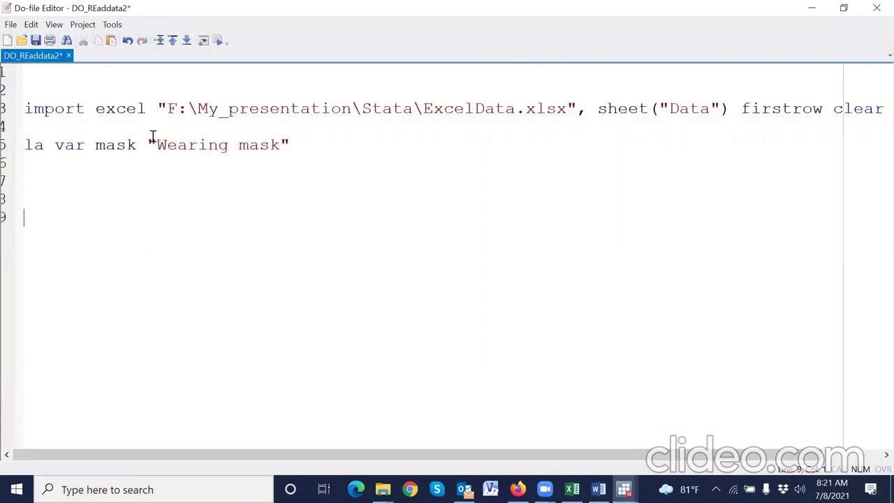
left_click(598, 488)
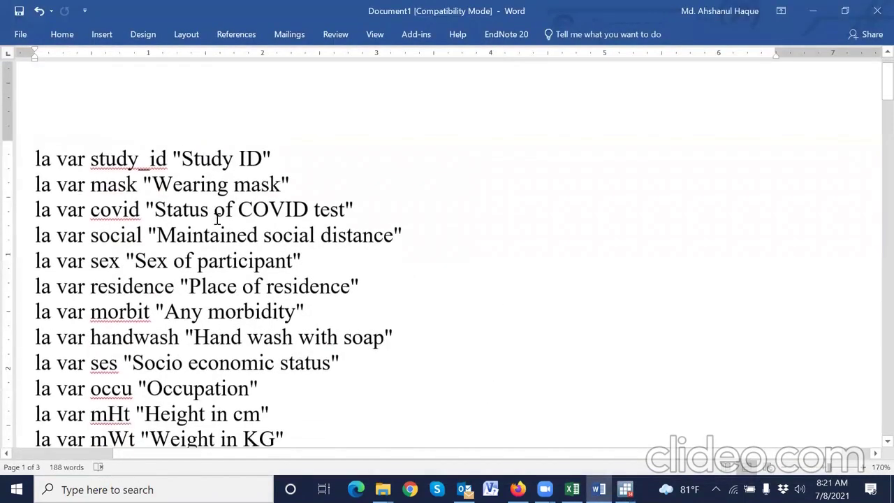
scroll(99, 179, "down", 3)
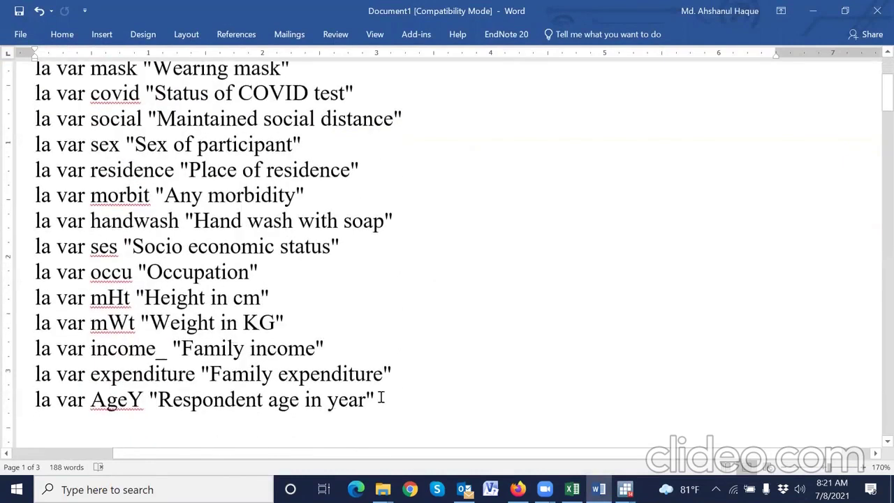
left_click(381, 399, "shift")
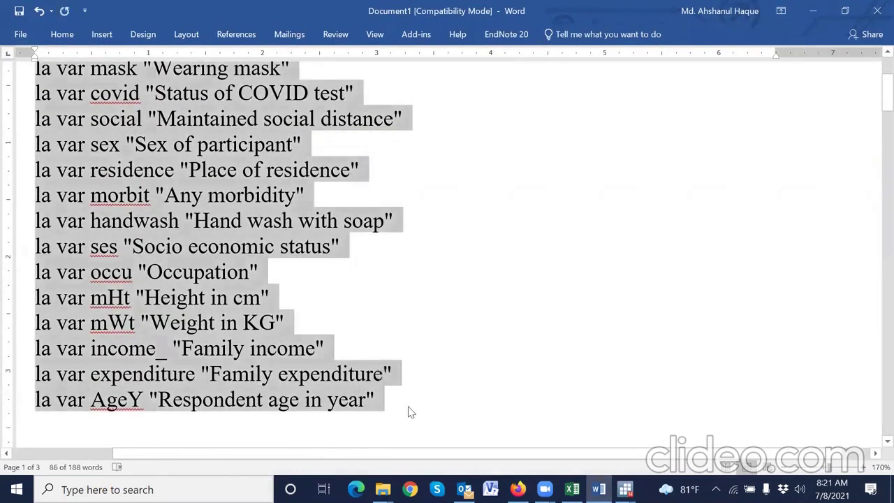
- Return to the DO_REaddata2 do-file and replace the mask label command on line 5 with the copied la var commands
left_click(625, 489)
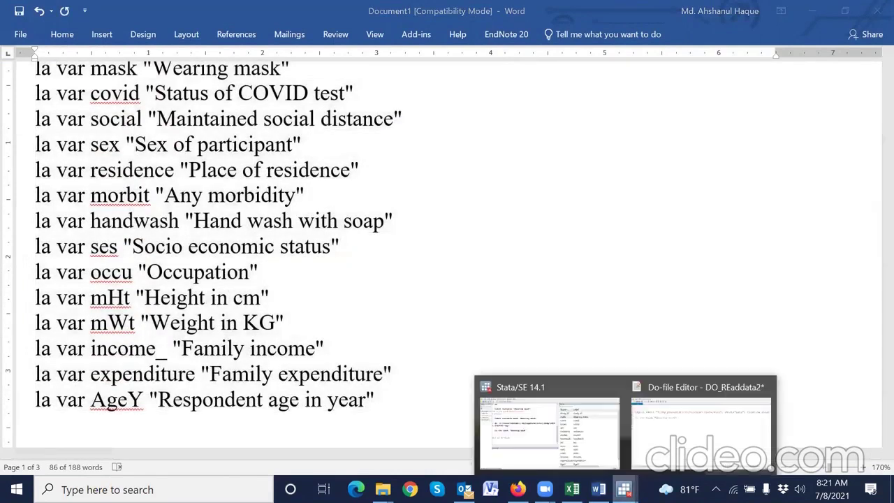
left_click(644, 449)
left_click(19, 154)
type("la var study_id \"Study ID\" la var mask \"Wearing mask\" la var covid \"Status of COVID test\" la var social \"Maintained social distance\" la var sex \"Sex of participant\" la var residence \"Place of residence\" la var morbit \"Any morbidity\" la var handwash \"Hand wash with soap\" la var ses \"Socio economic status\" la var occu \"Occupation\" la var mHt \"Height in cm\" la var mWt \"Weight in KG\" la var income_ \"Family income\" la var expenditure \"Family expenditure\" la var AgeY \"Respondent age in year\"")
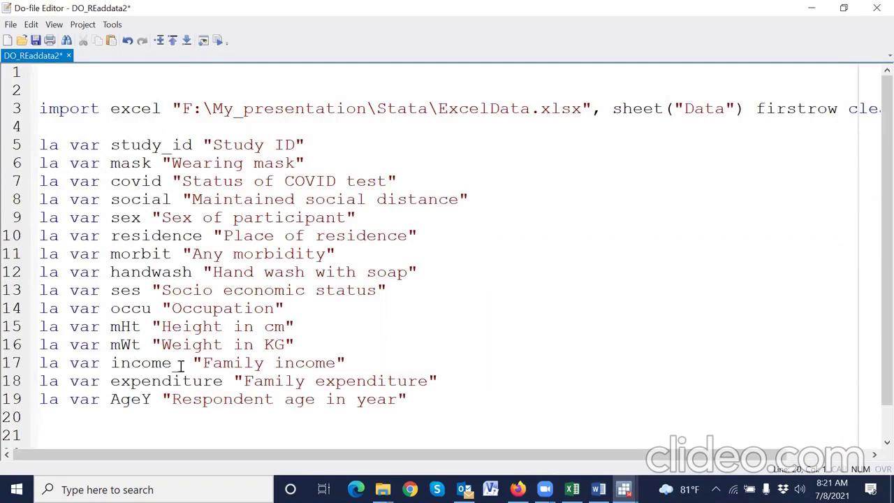
- Review the la var commands in the do-file against the variable descriptions on the CodeBook sheet in Excel, and return to the do-file
scroll(181, 366, "down", 1)
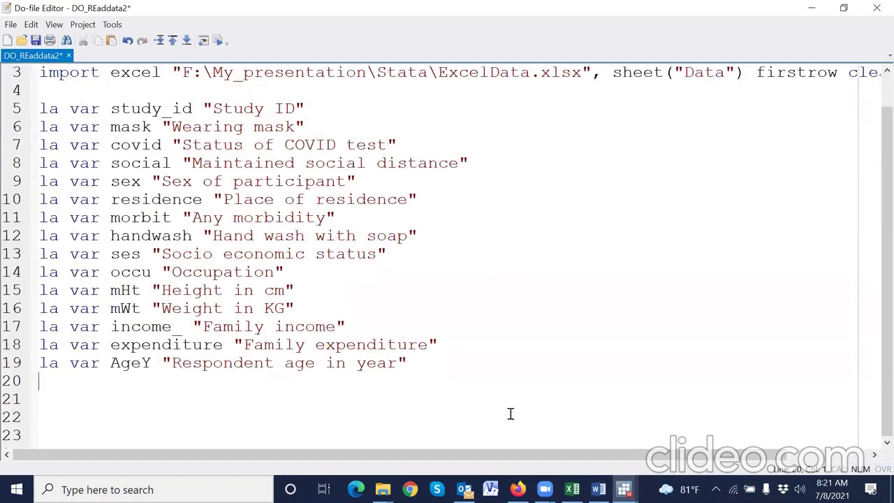
left_click(571, 489)
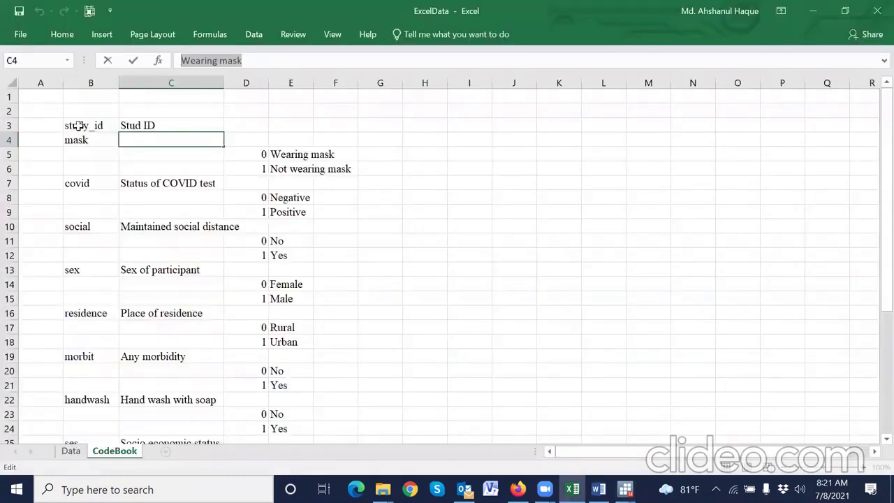
scroll(136, 319, "down", 7)
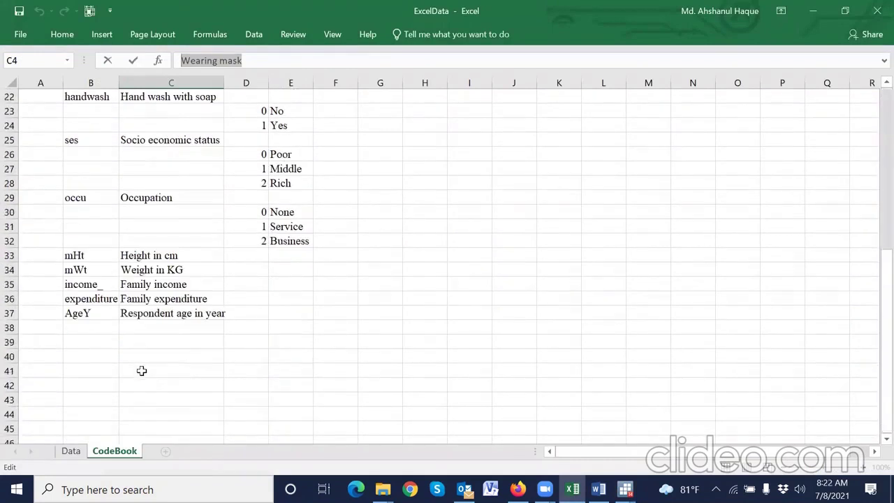
scroll(139, 305, "up", 7)
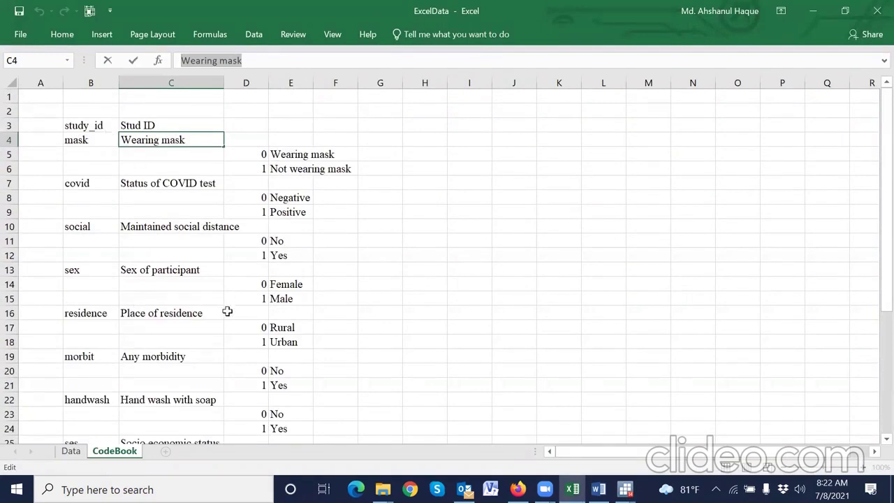
left_click(812, 10)
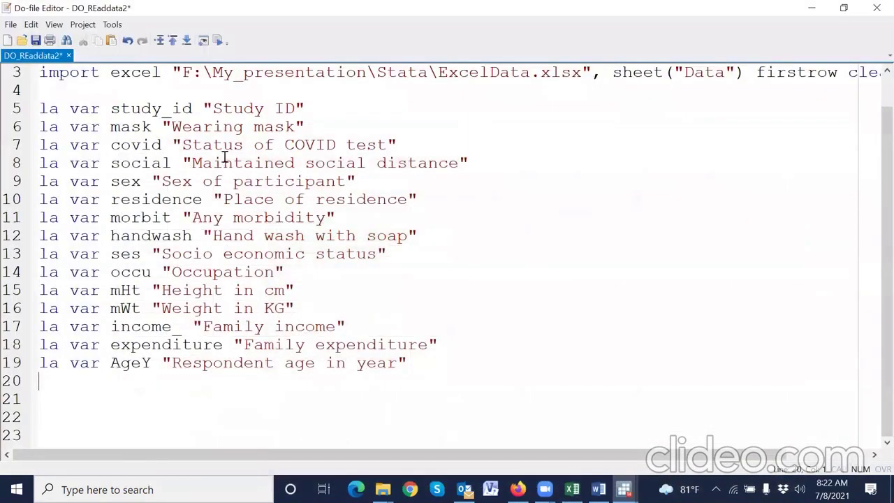
- Run only lines 5 to 19 of the do-file, the la var commands from study_id through AgeY
left_click_drag(414, 363, 387, 364)
left_click_drag(273, 340, 9, 114)
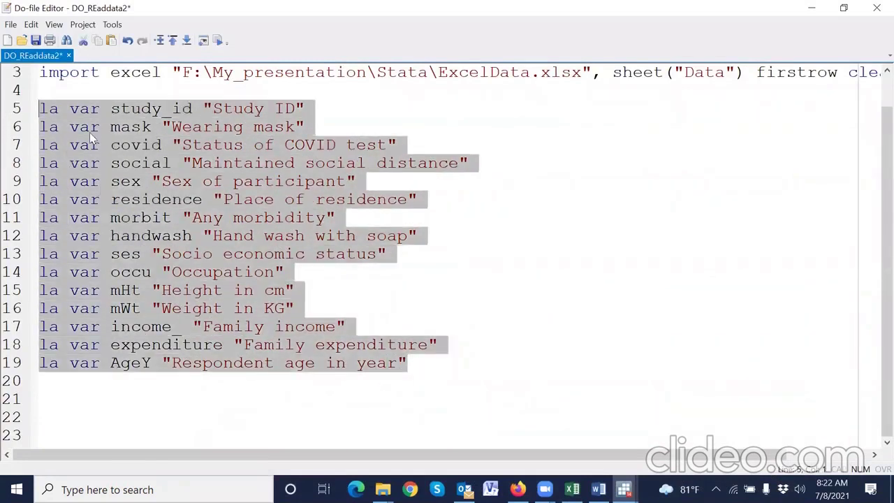
left_click(101, 389)
left_click_drag(19, 111, 33, 368)
mouse_move(227, 52)
left_mouse_down()
mouse_move(206, 44)
mouse_move(213, 26)
mouse_move(241, 33)
mouse_move(222, 45)
left_mouse_up()
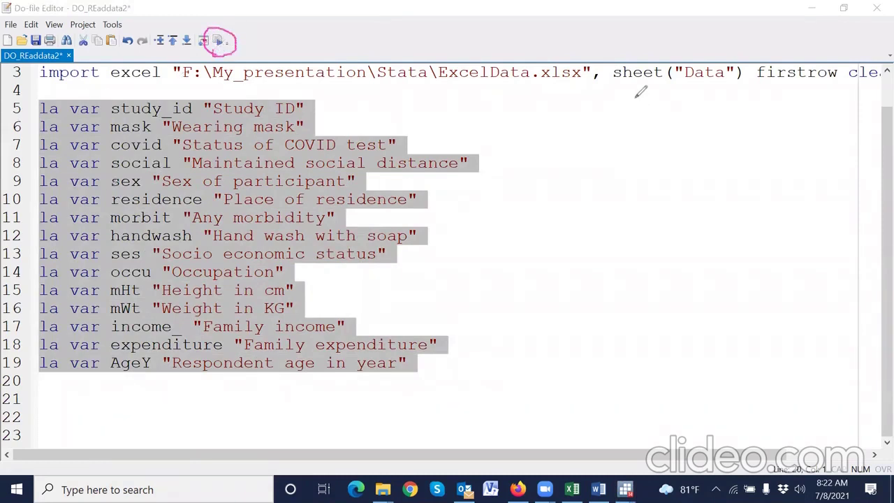
left_click(220, 44)
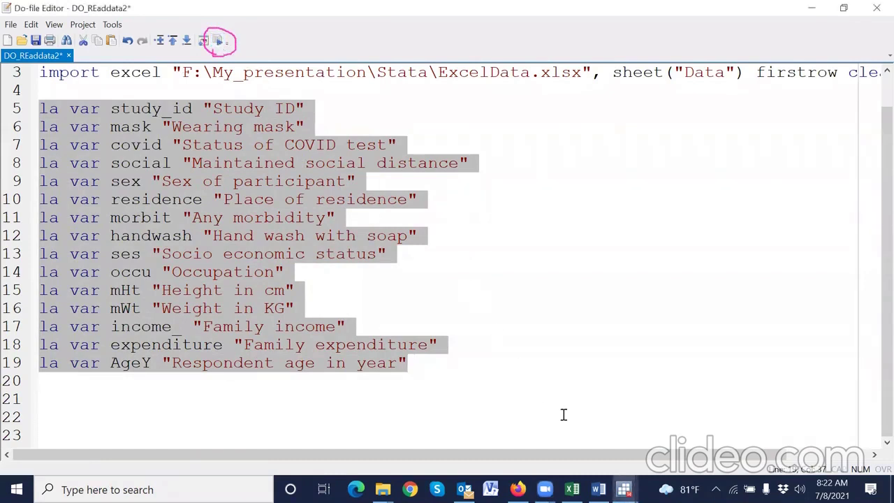
- Check the variable labels in the main Stata window against the CodeBook sheet in Excel
mouse_move(623, 488)
left_click(532, 434)
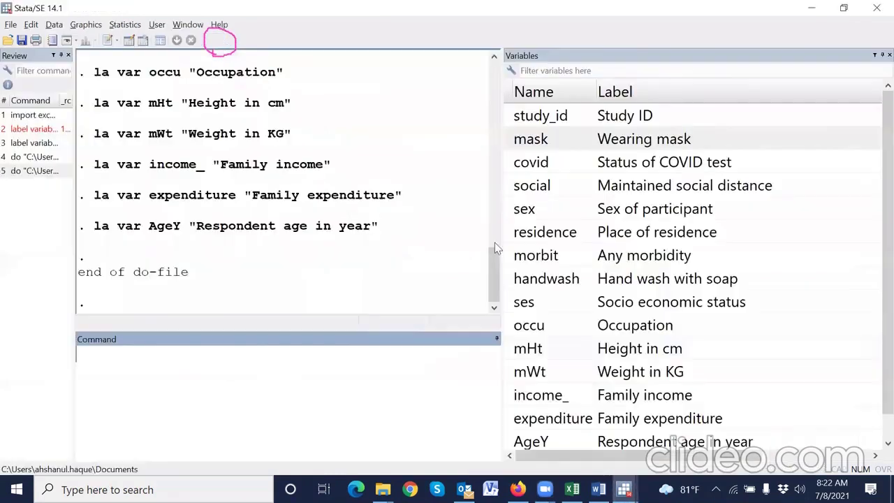
left_click(640, 187)
scroll(646, 232, "down", 1)
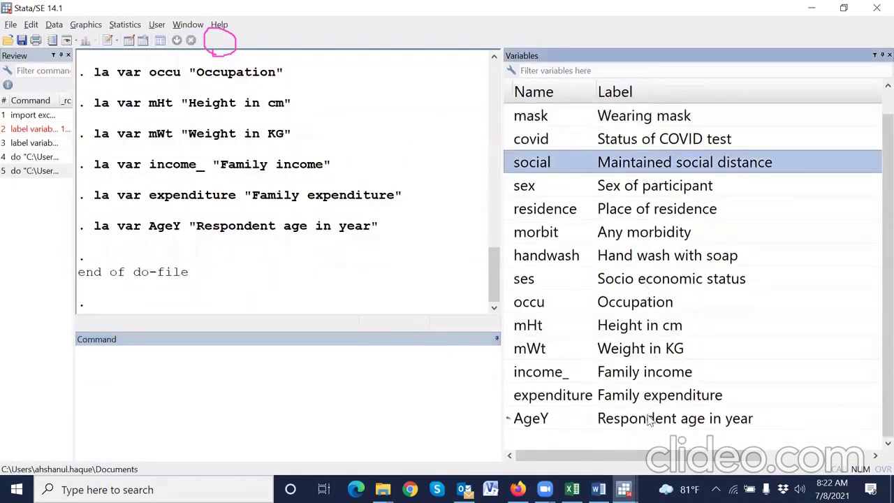
key("alt+Tab")
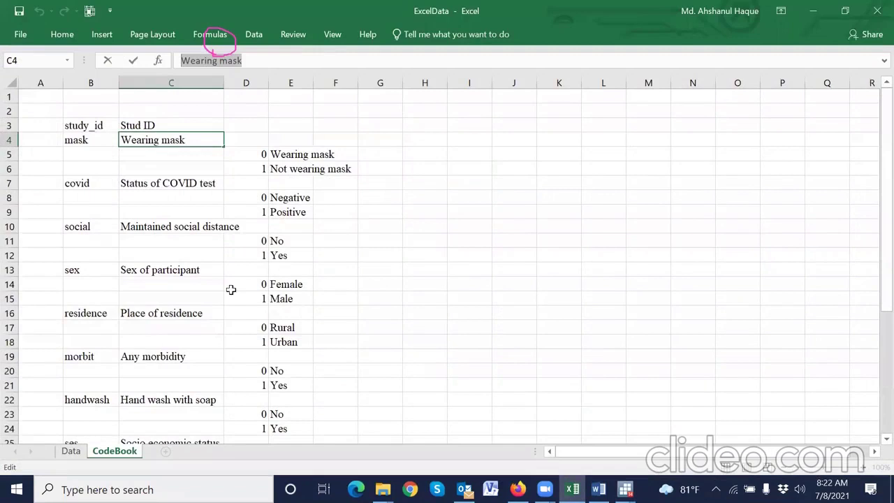
scroll(174, 224, "down", 3)
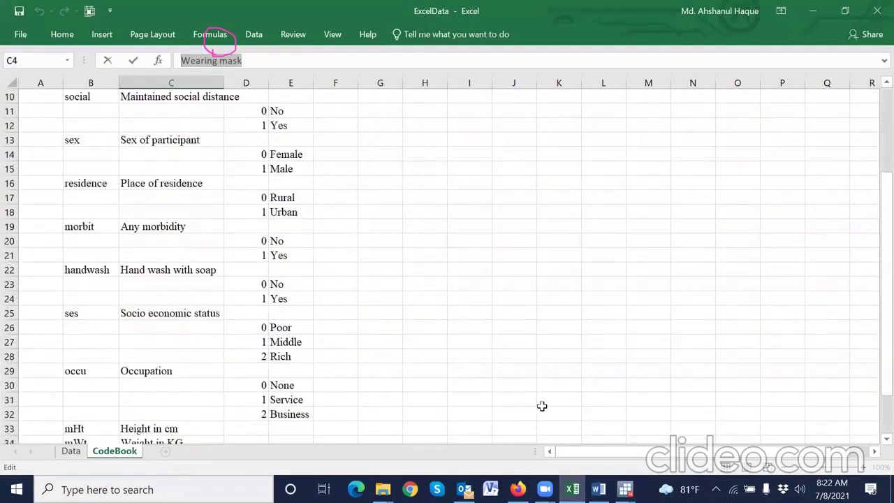
key("alt+Tab")
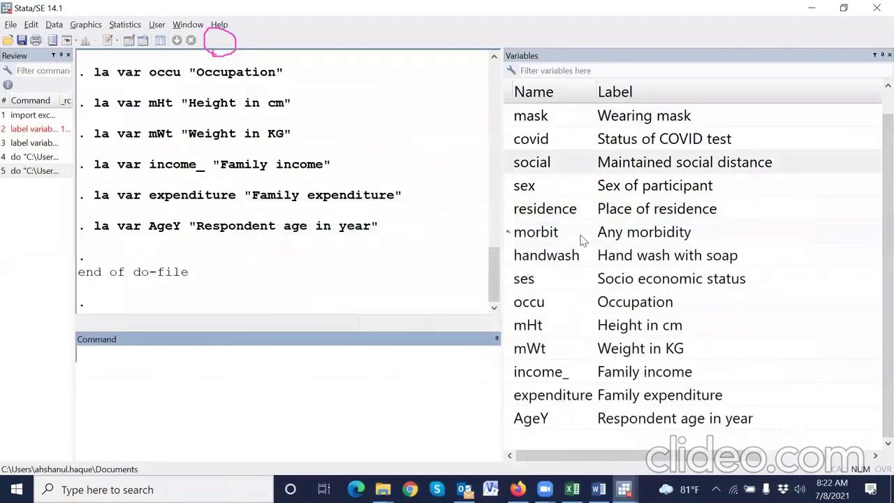
left_click(585, 263)
scroll(583, 296, "up", 1)
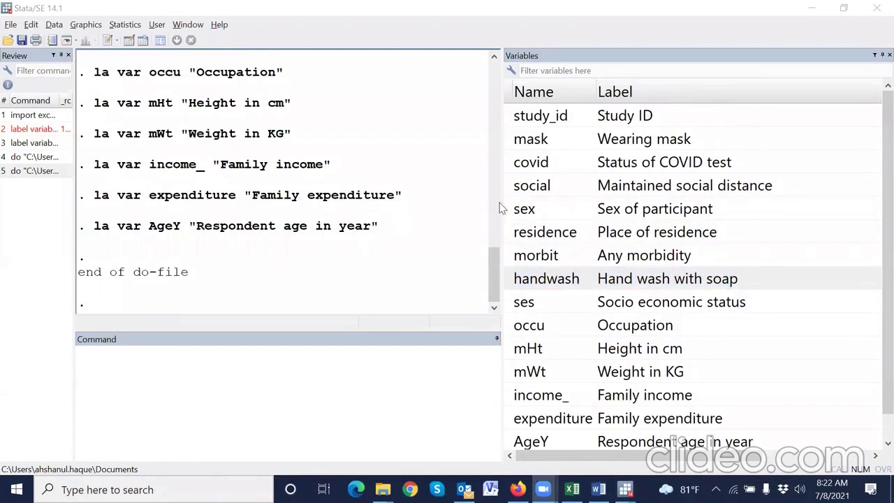
- Widen the results area of the main Stata window by narrowing the variable list, and clear the results
left_click_drag(501, 196, 617, 167)
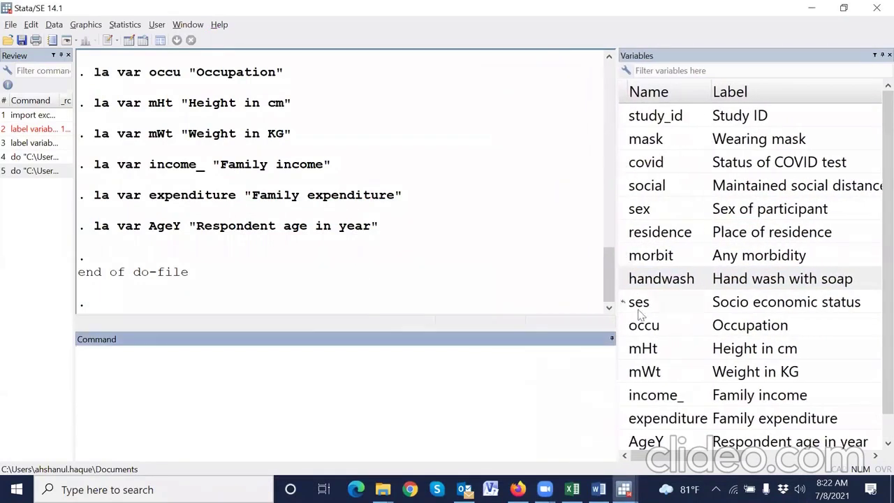
right_click(433, 112)
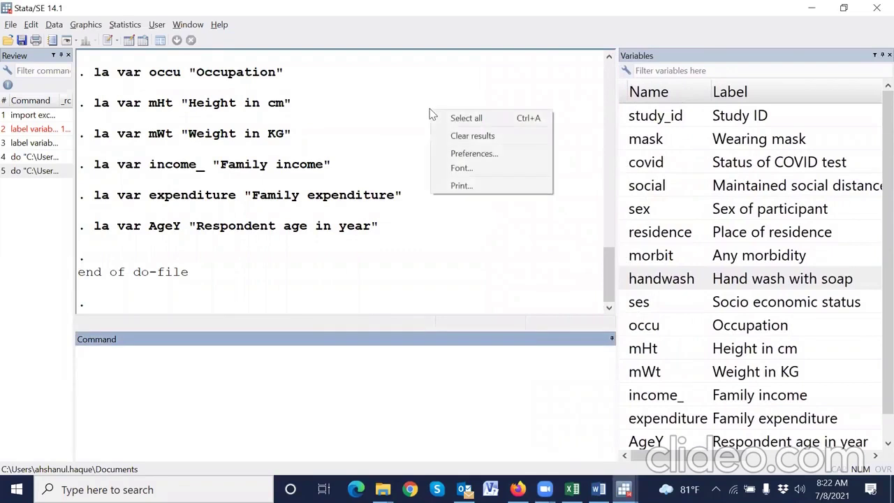
left_click(472, 135)
- Examine the coded values of the imported variables in the Data Editor and compare them with the variable labels in the main Stata window
left_click(129, 40)
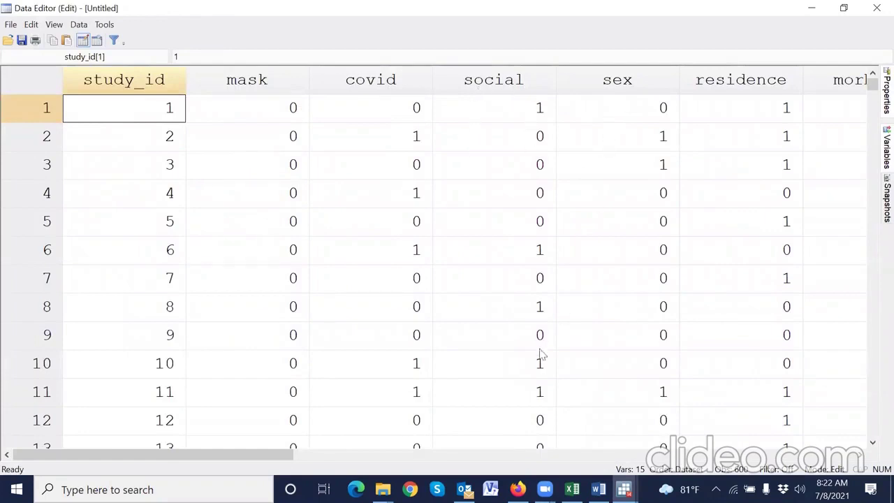
scroll(137, 452, "right", 5)
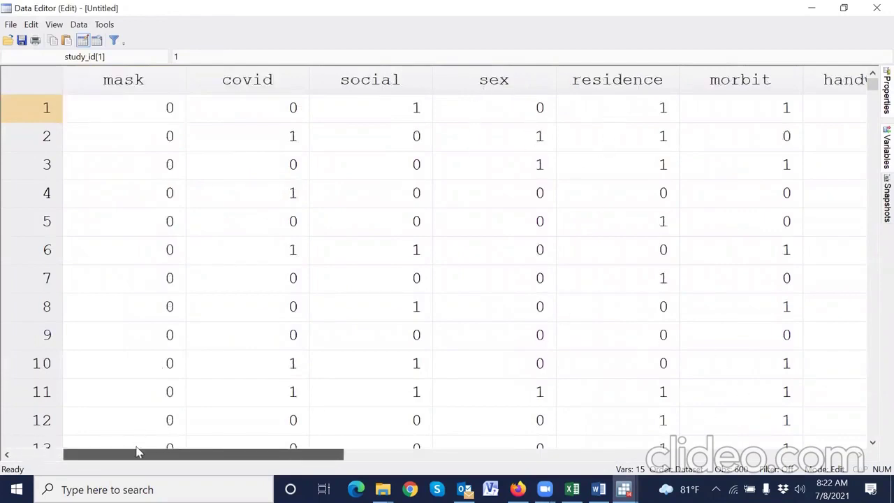
scroll(138, 452, "left", 2)
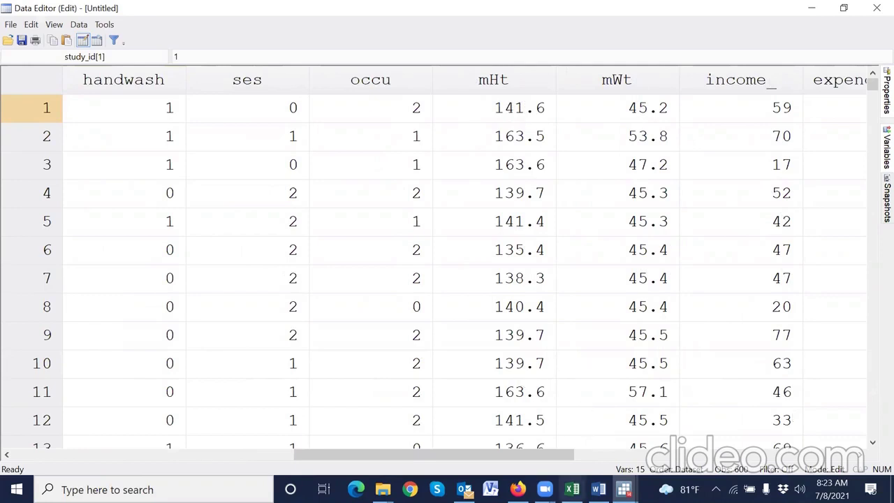
left_click(623, 489)
left_click(480, 433)
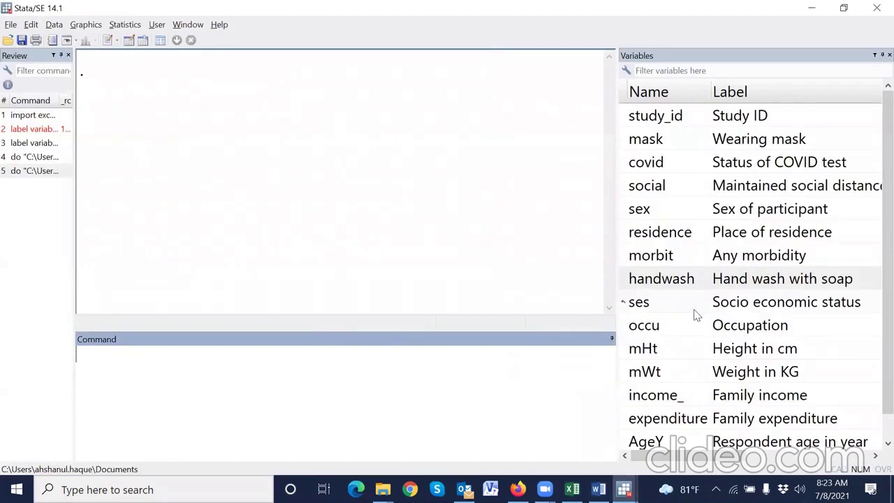
scroll(696, 318, "down", 1)
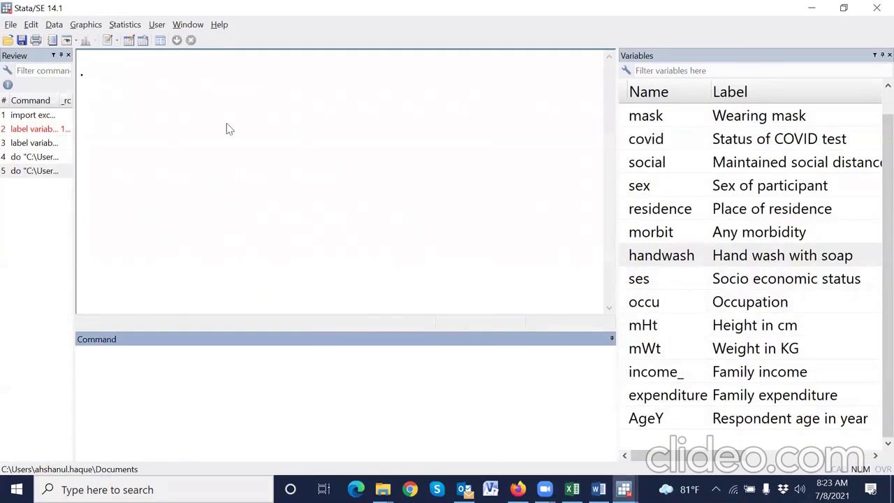
left_click(130, 40)
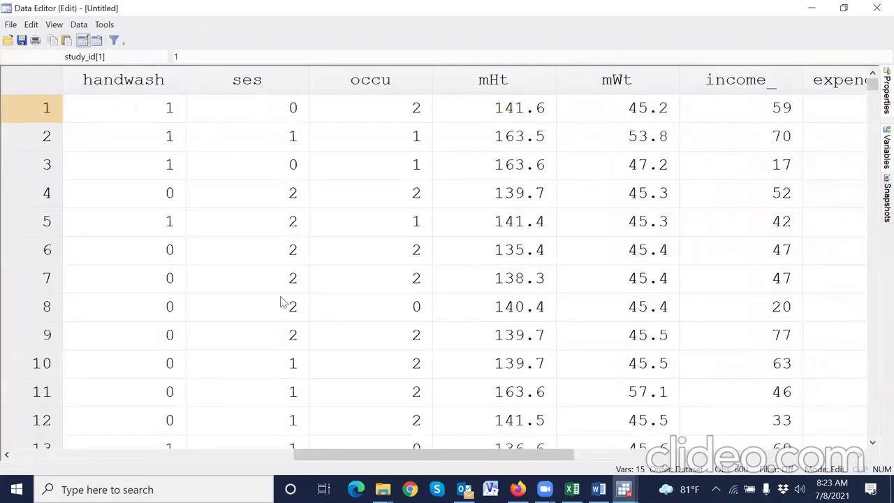
scroll(281, 302, "down", 4)
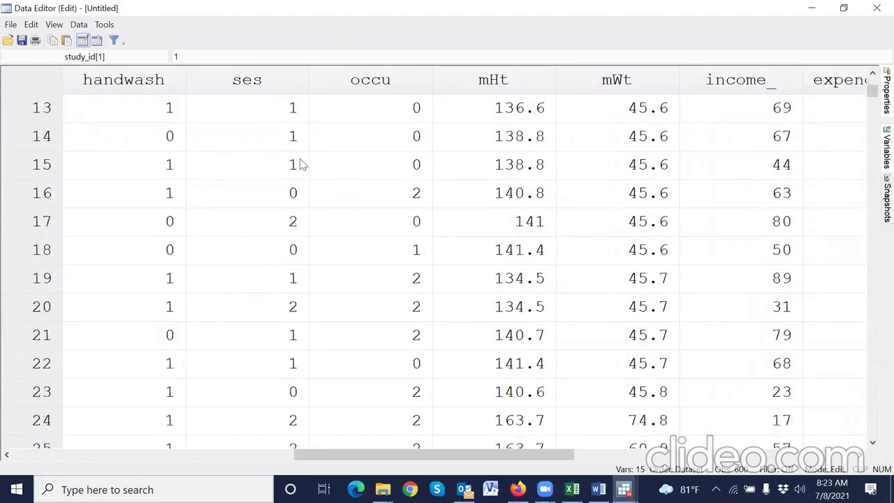
scroll(288, 230, "up", 4)
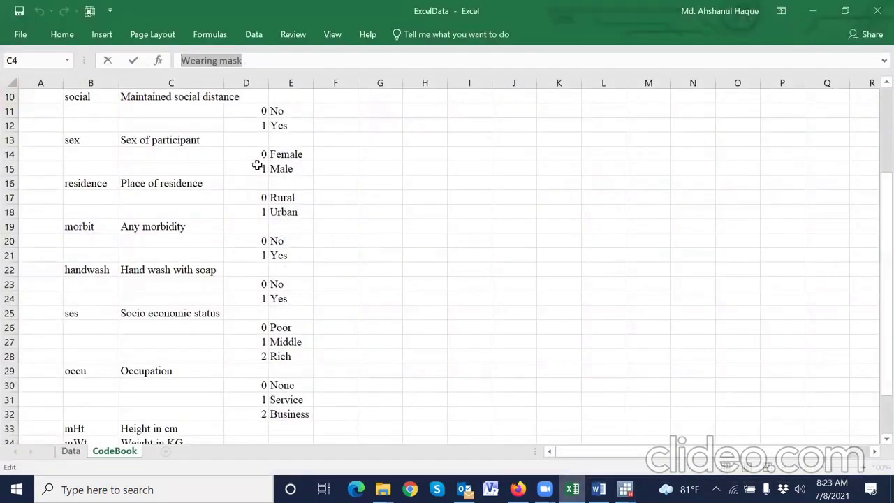
- In the Excel CodeBook sheet, copy the mask value codes and descriptions in cells D5:E6
scroll(244, 245, "up", 3)
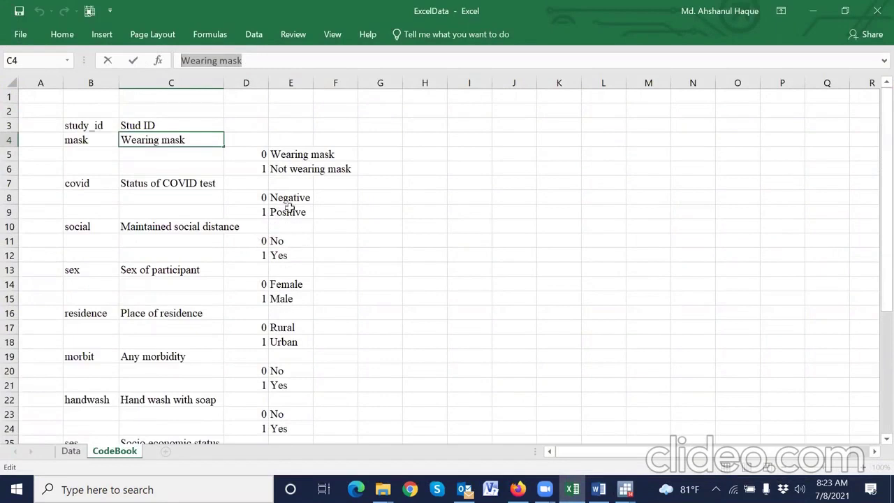
left_click(252, 153)
left_click(292, 153)
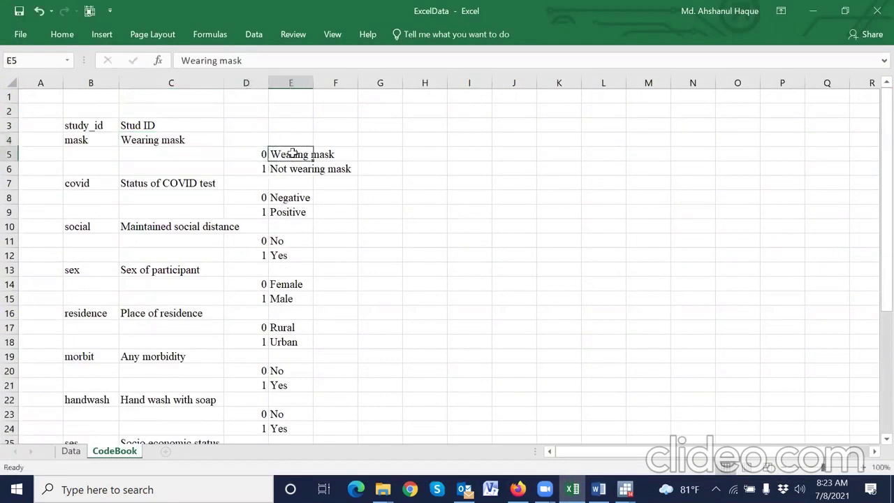
left_click(253, 168)
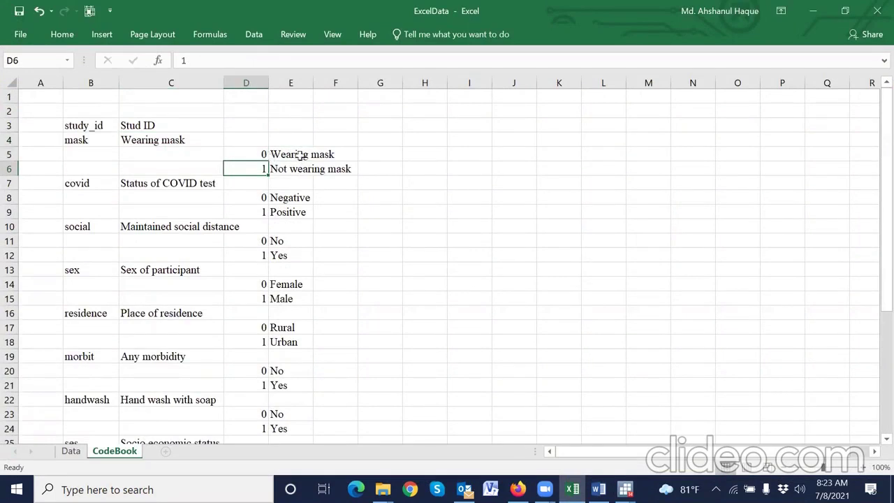
left_click(249, 152)
left_click_drag(267, 160, 279, 169)
key("ctrl+c")
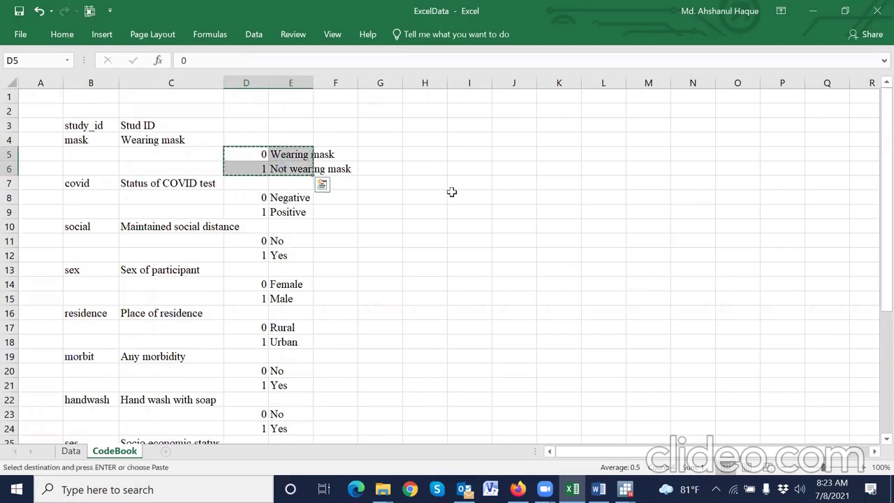
- Switch to the main Stata window and paste the copied mask codes and descriptions into the command line
mouse_move(624, 488)
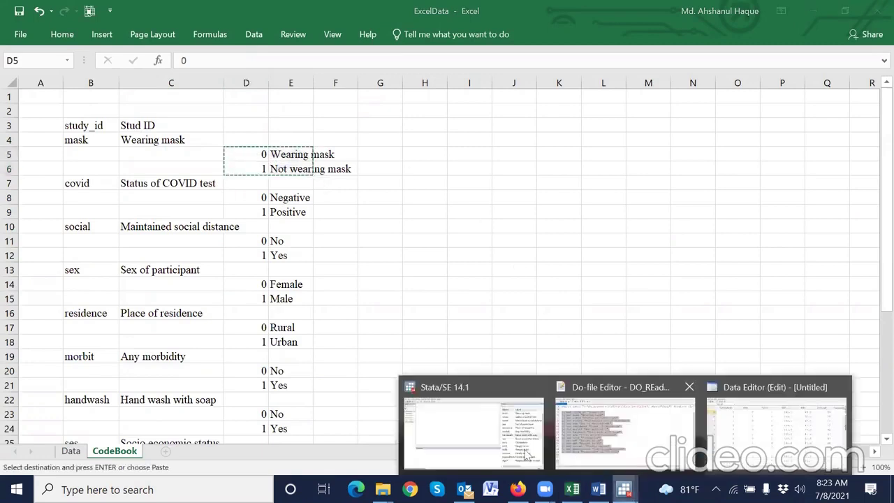
left_click(454, 429)
key("ctrl+v")
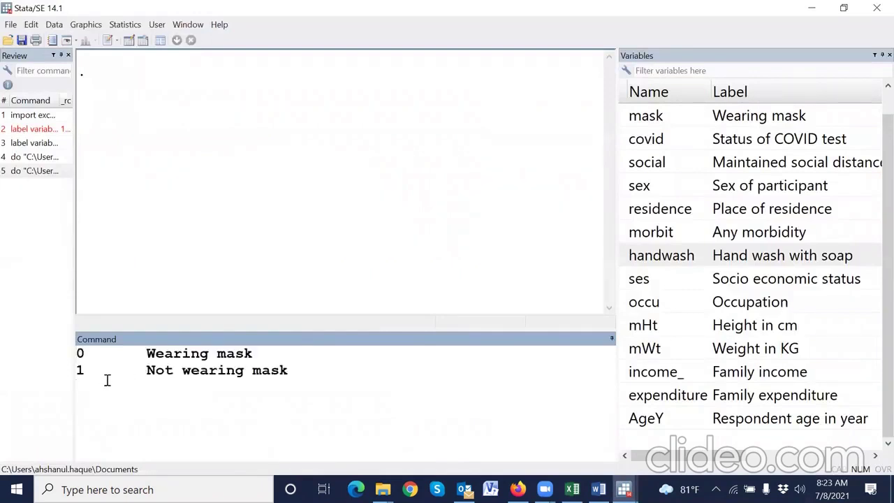
- Begin the pasted mask codes with label define and enclose the code 0 description "Wearing mask" in quotation marks
type("label valu")
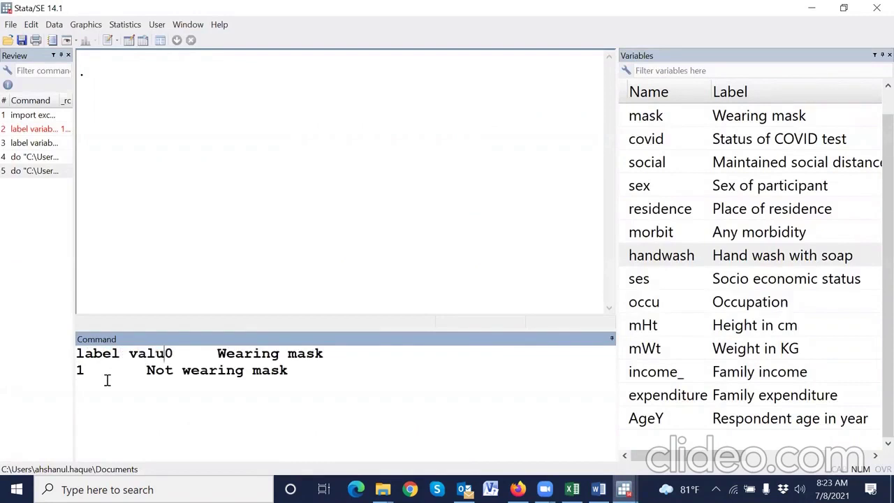
key("BackSpace")
key("BackSpace")
key("BackSpace")
key("BackSpace")
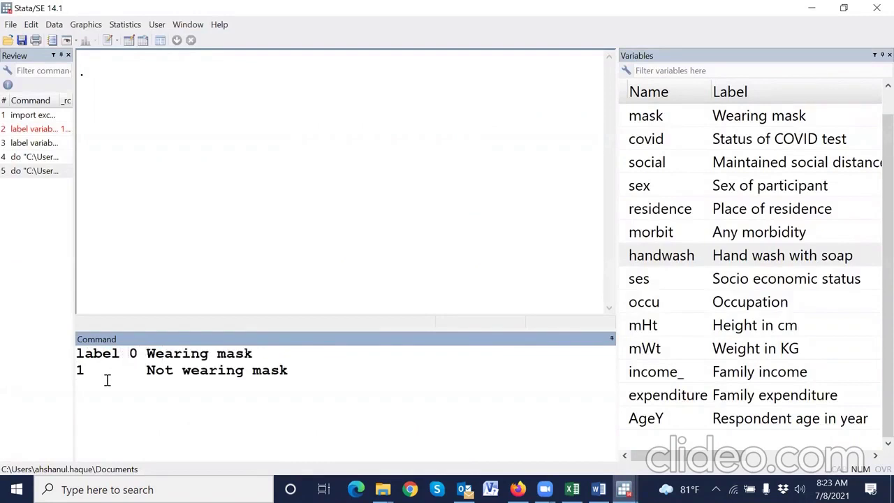
type("defi")
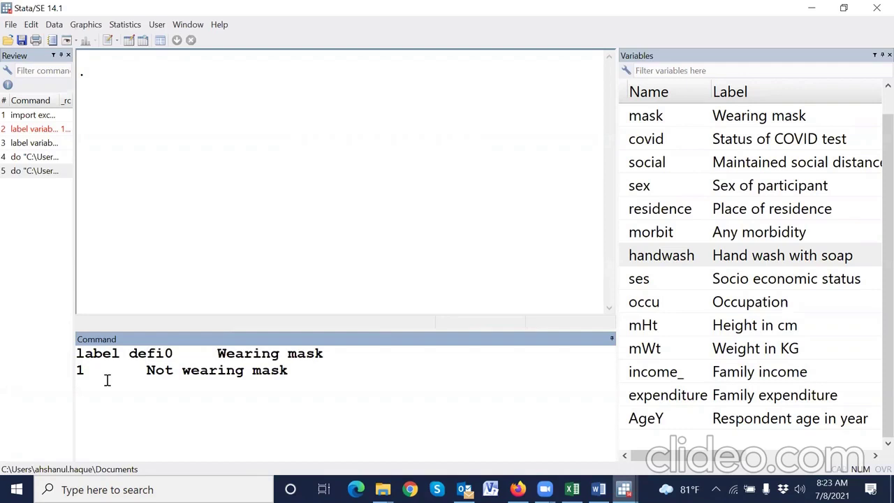
type("ne 0  \"")
left_click(332, 354)
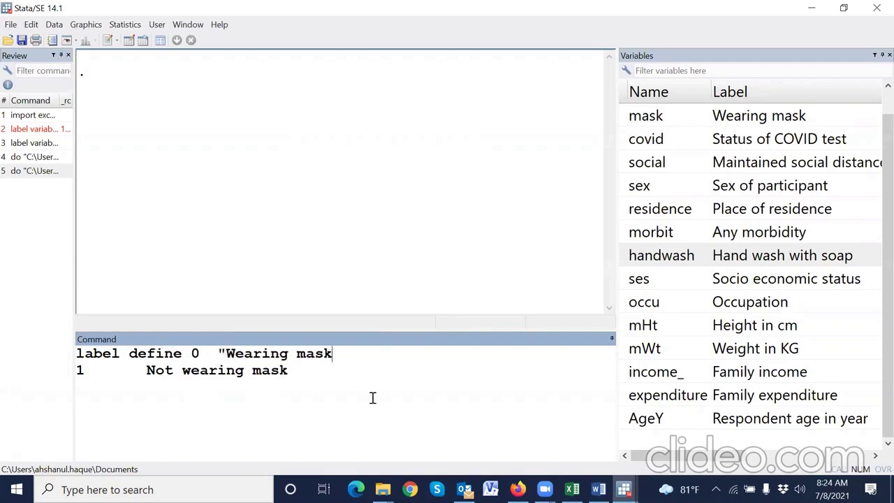
type("\"")
- Join code 1 onto the same command line, remove the extra spacing, and put an opening quotation mark before Not wearing mask
key("Delete")
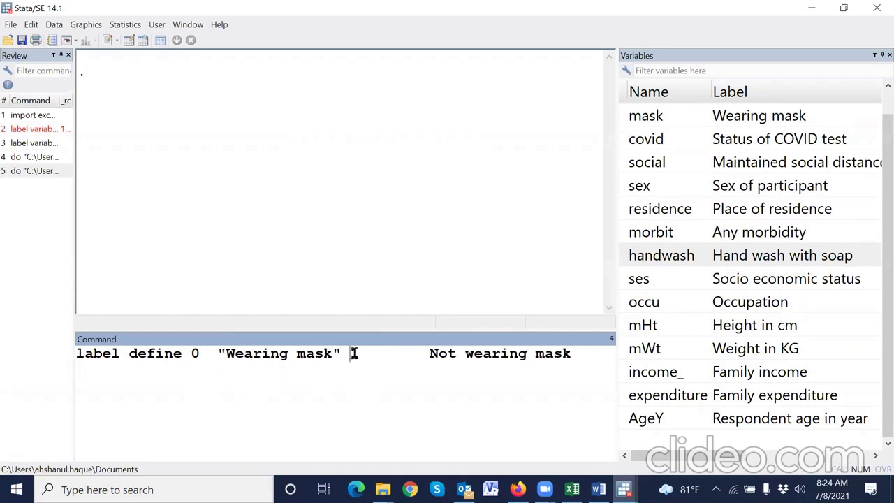
key("Delete")
key("Delete")
key("Delete")
key("Delete")
key("Delete")
key("Delete")
key("Delete")
key("Delete")
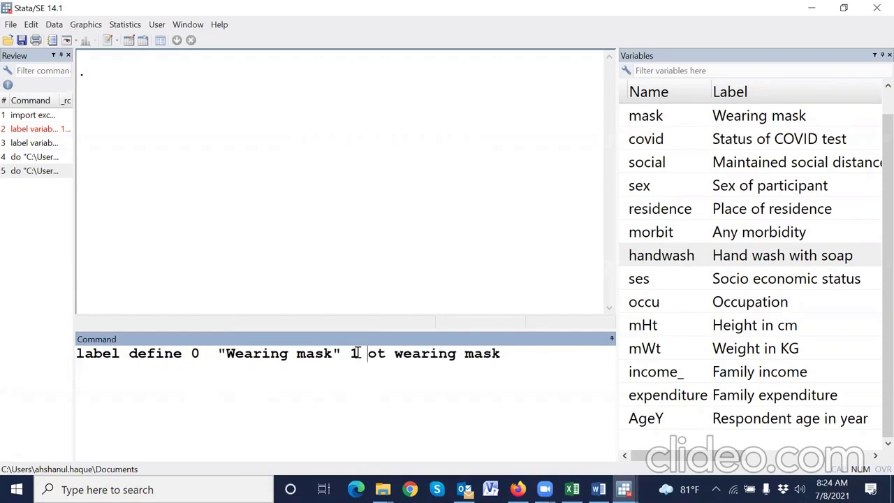
type("\"")
type("\"")
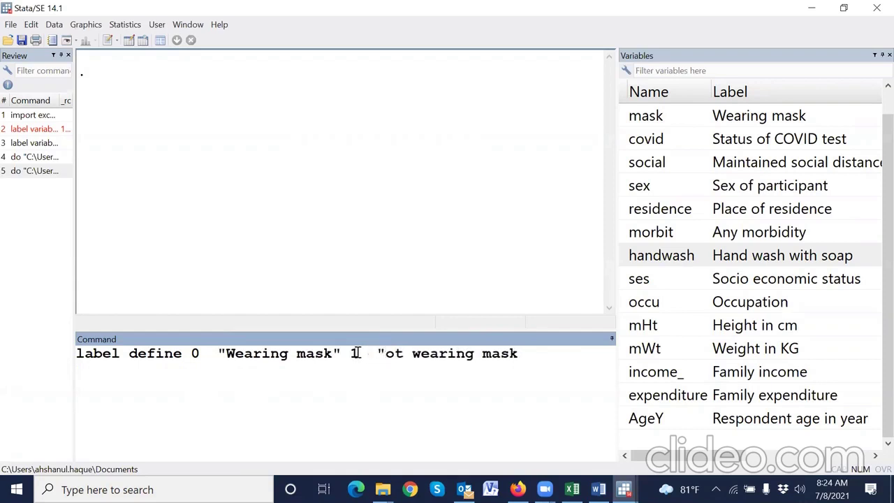
type("N")
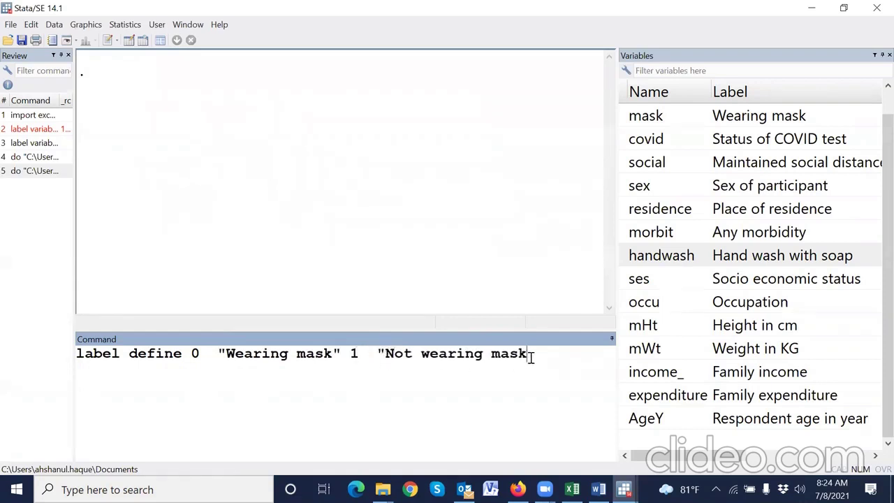
- Complete the label define command with a closing quotation mark and the replace option, widen the command area, and try to run it
type("replace")
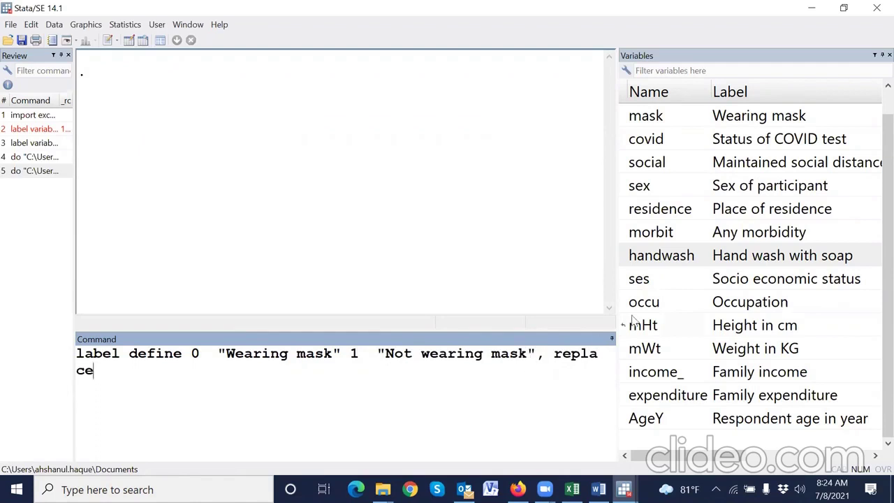
left_click_drag(619, 278, 699, 259)
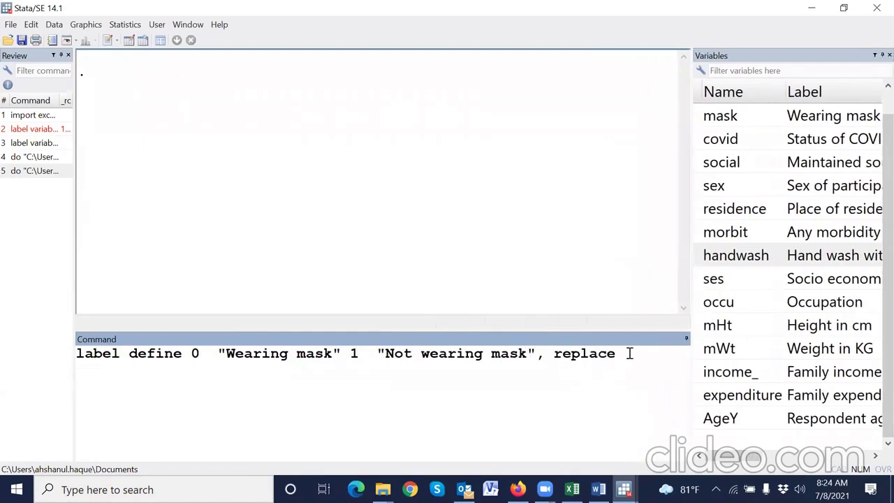
key("Return")
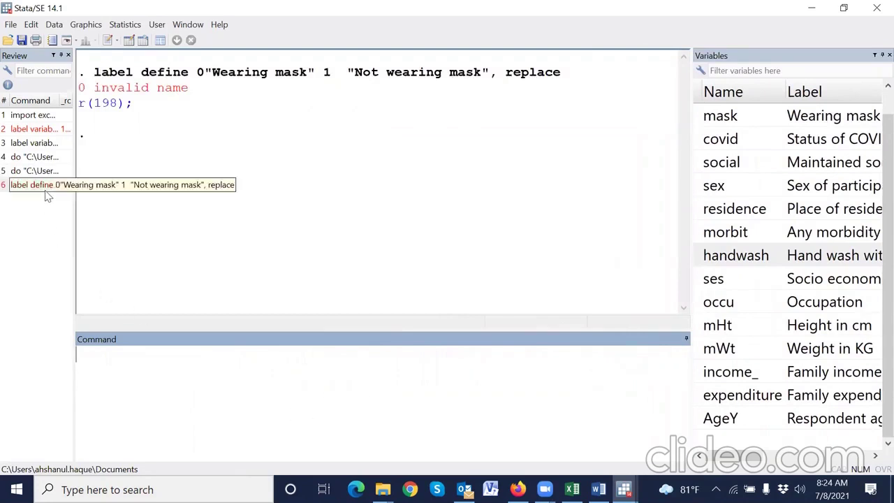
- Recall the failed label define command, insert mask as the label name before 0, space out the 0 code, and run it
left_click(21, 184)
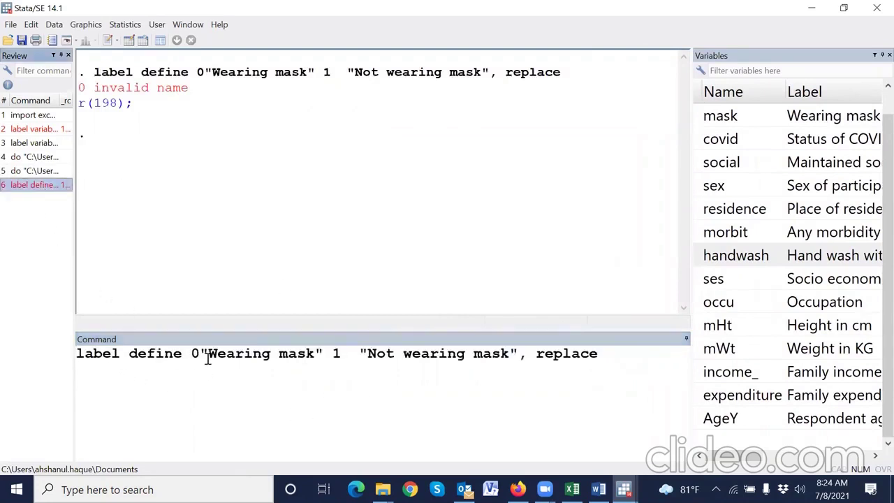
left_click(185, 356)
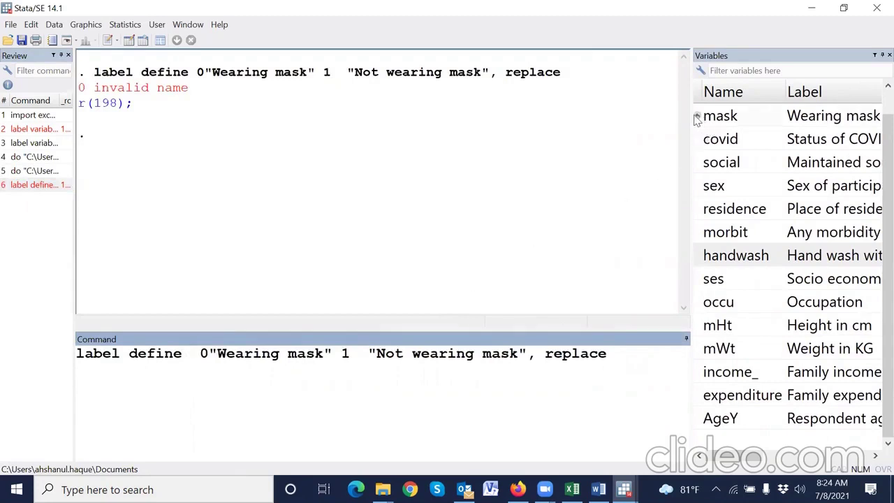
scroll(728, 185, "up", 1)
left_click(705, 139)
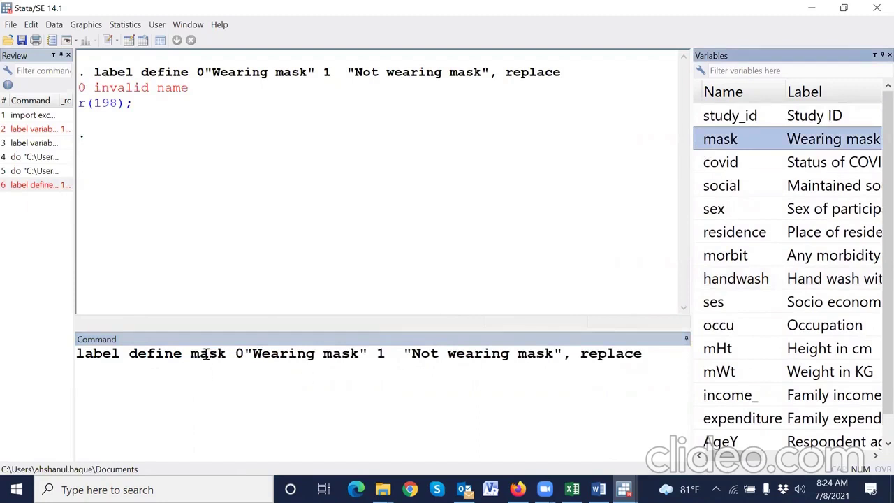
double_click(207, 353)
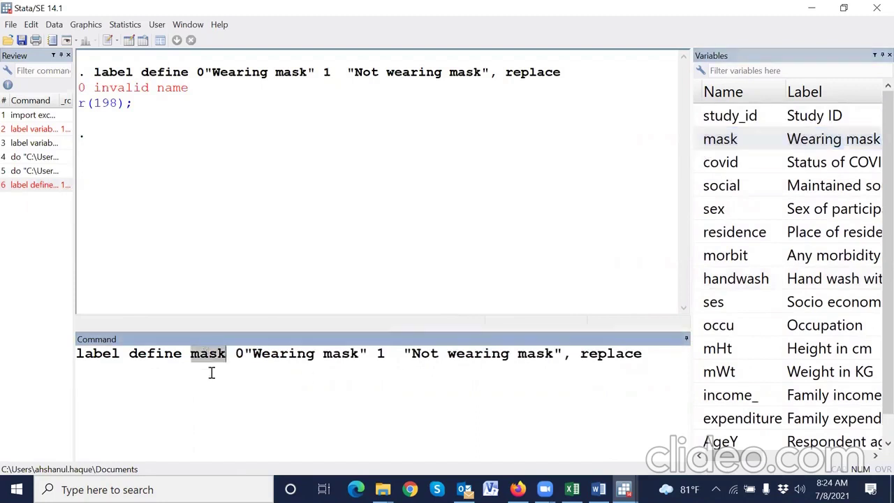
left_click(247, 353)
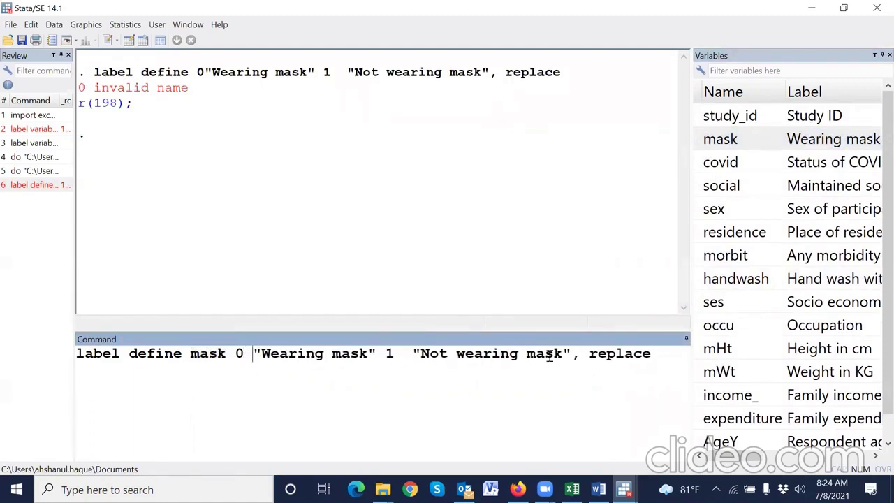
left_click_drag(189, 395, 75, 358)
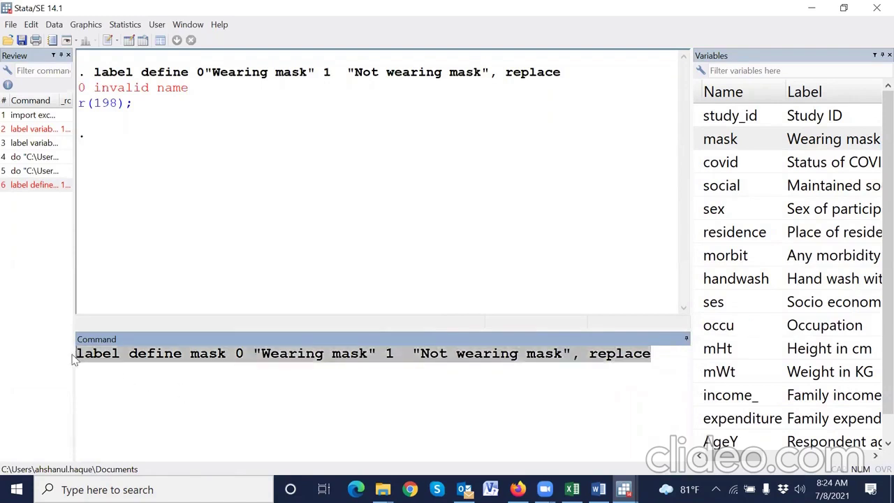
key("Return")
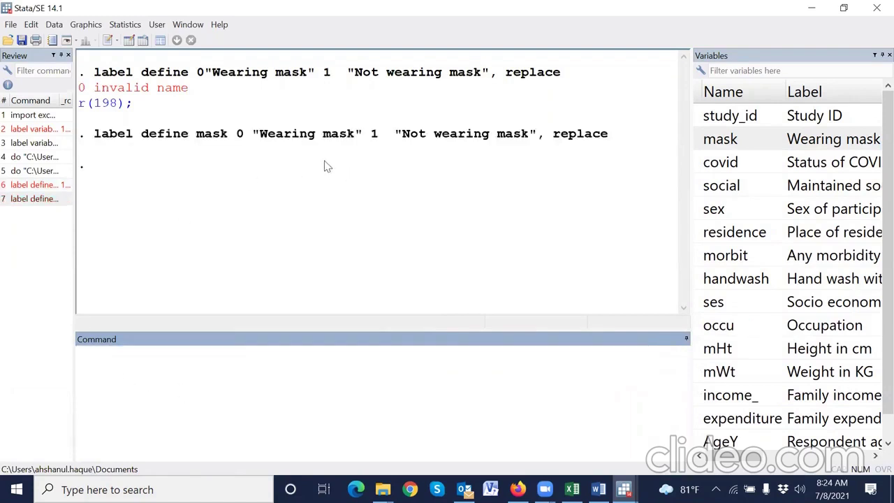
- Check in the Data Editor how the mask column displays its values from the first to the last records
left_click(130, 40)
scroll(275, 305, "down", 10)
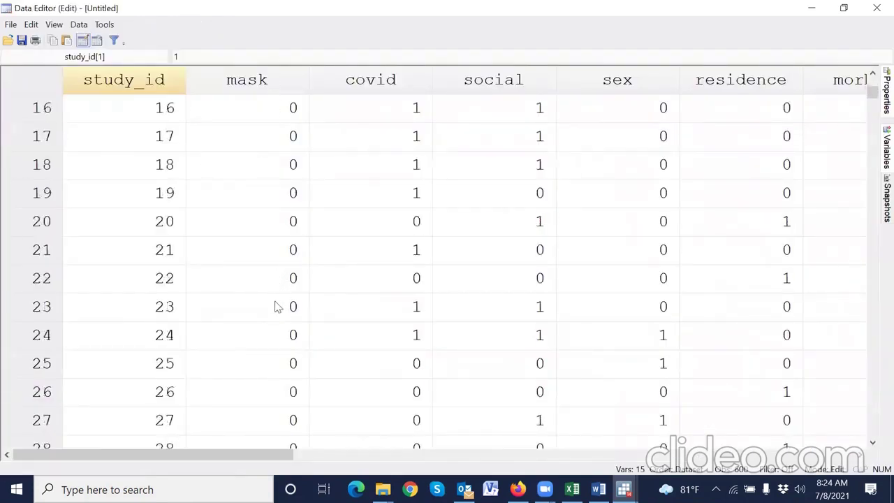
scroll(300, 251, "down", 6)
left_click_drag(871, 113, 854, 423)
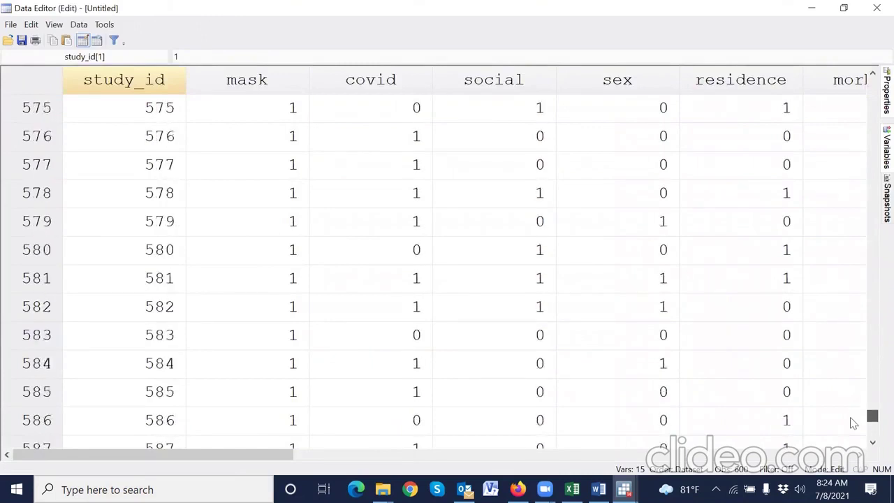
left_click(876, 8)
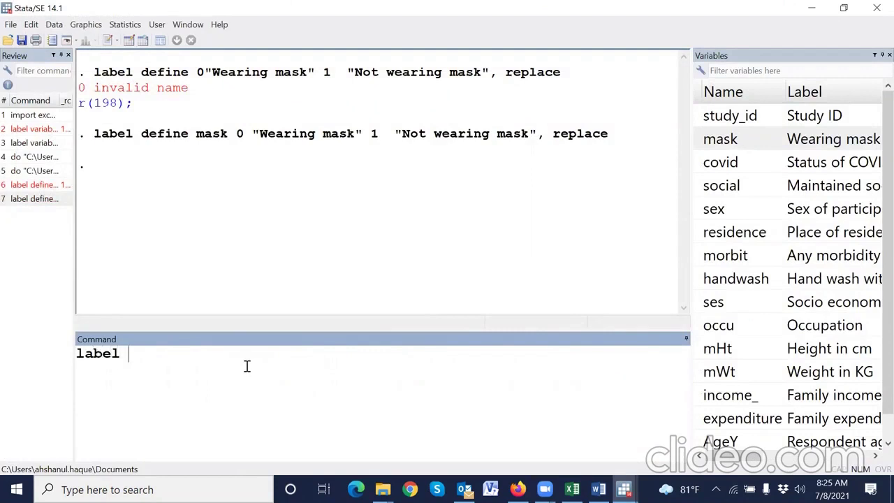
- Attach the mask value label to the mask variable by running label value mask mask
type("lue")
left_click(701, 140)
double_click(701, 143)
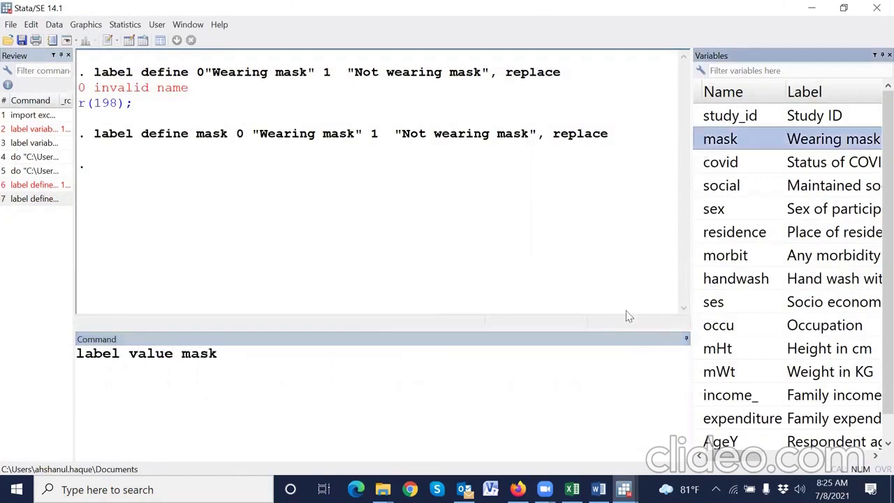
double_click(705, 141)
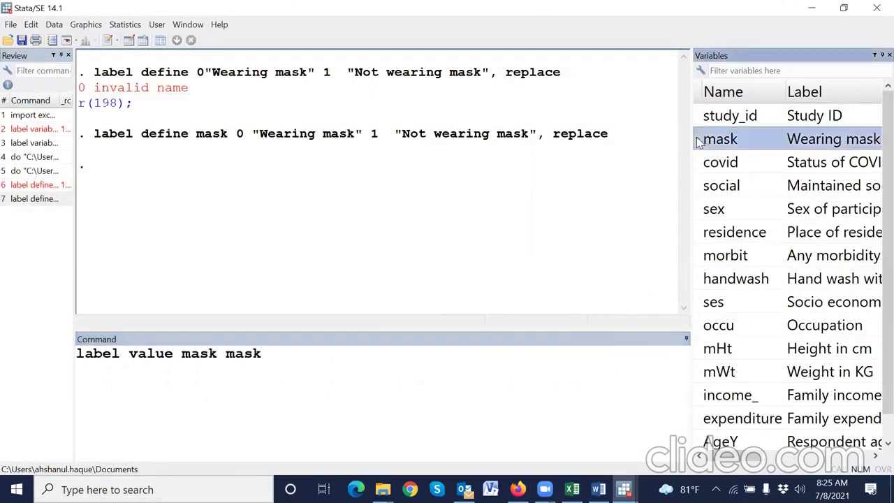
left_click(347, 372)
double_click(205, 354)
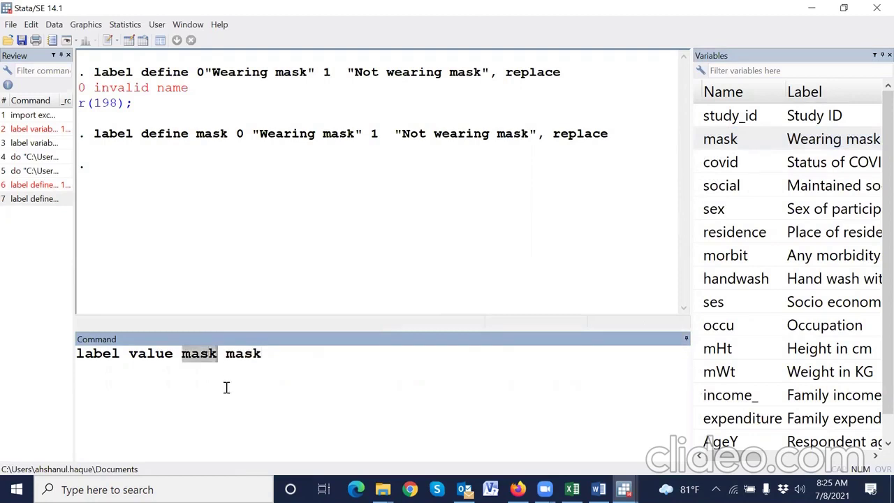
double_click(249, 354)
left_click(280, 359)
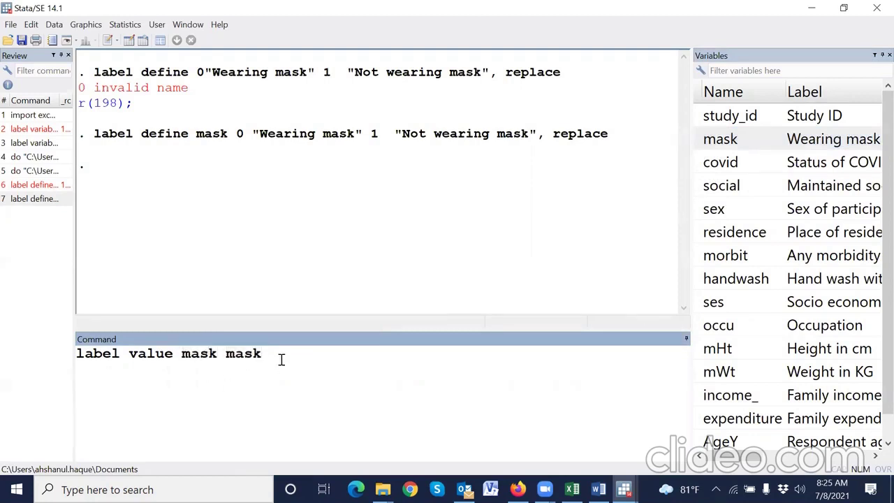
key("Return")
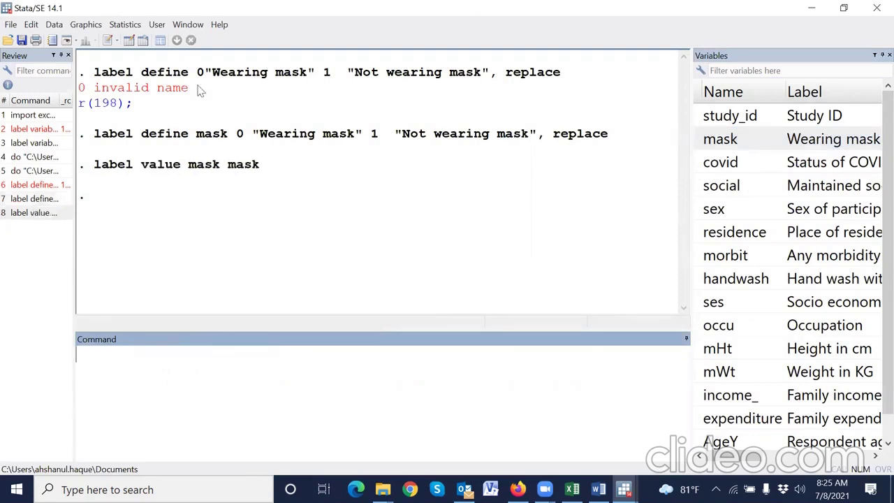
- Review the mask column in the Data Editor to verify the value labels across the records
left_click(129, 40)
left_click(305, 119)
scroll(307, 196, "down", 20)
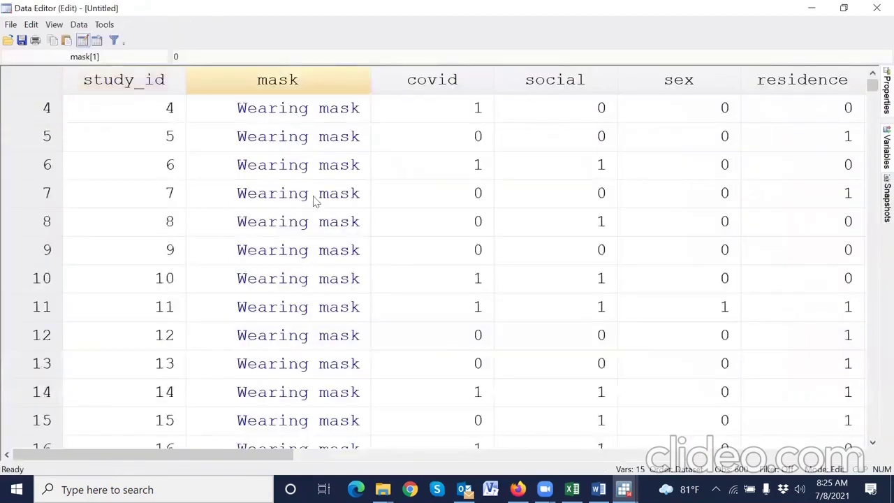
scroll(305, 230, "down", 14)
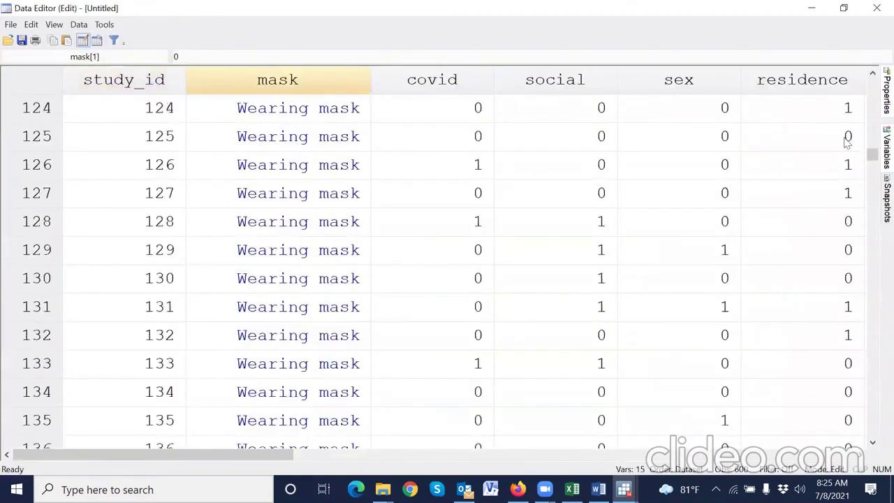
left_click_drag(871, 225, 872, 365)
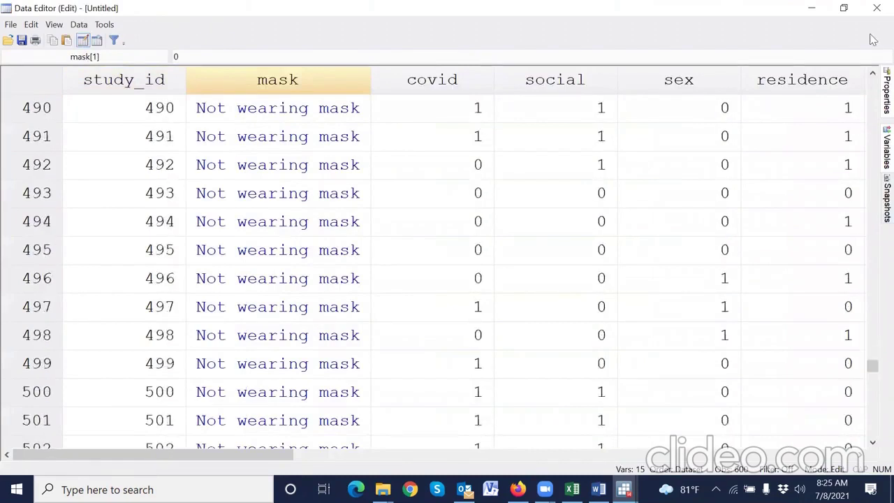
left_click(876, 8)
- Cut the successful label define mask and label value mask mask commands from the command history
left_click(29, 198)
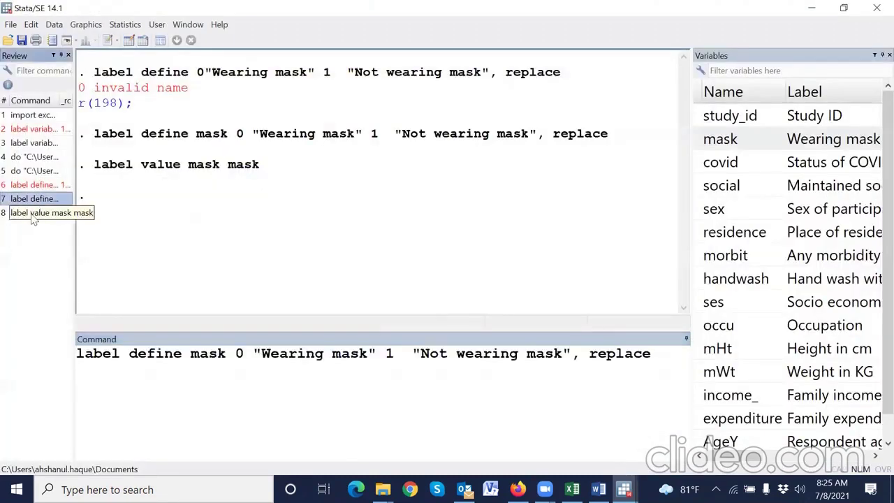
left_click(34, 213, "shift")
key("Delete")
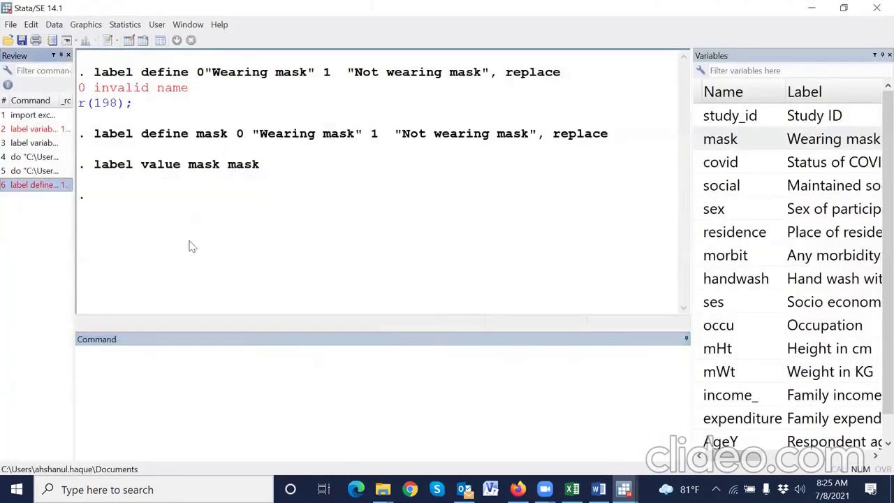
- Switch to the Do-file Editor, paste the two mask value label commands at line 21, and add blank lines below them
mouse_move(624, 489)
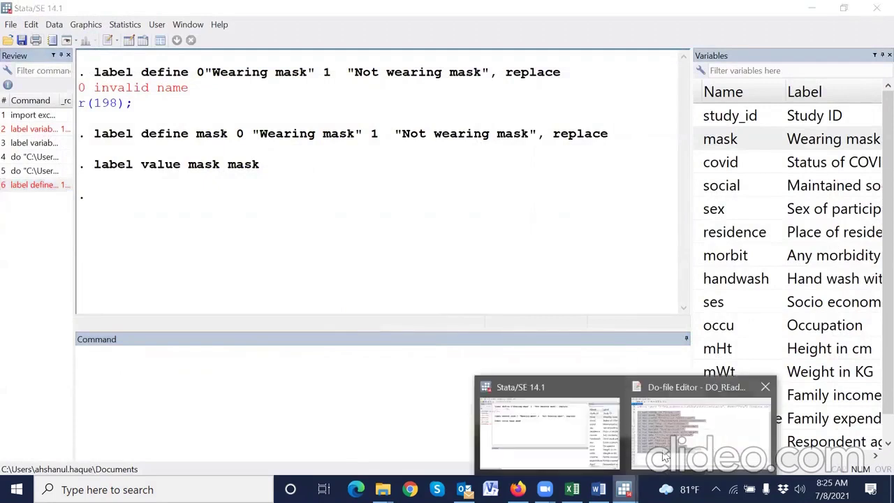
left_click(665, 457)
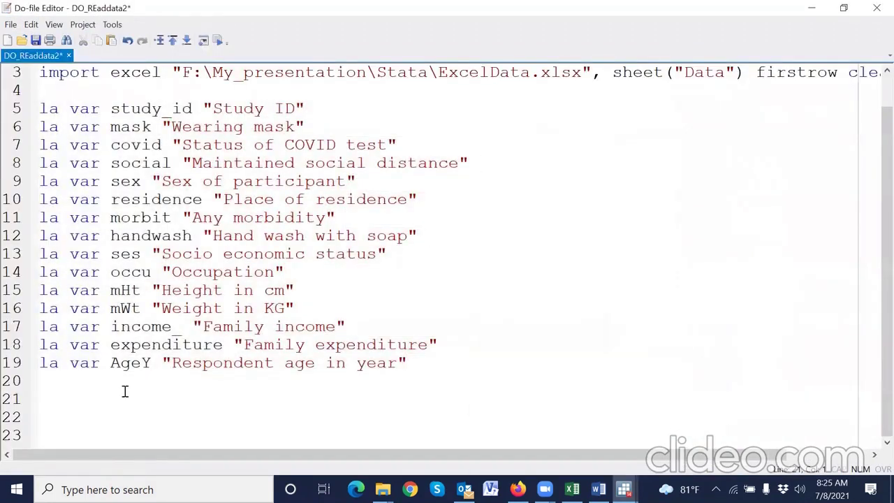
type("label define mask 0 \"Wearing mask\" 1  \"Not wearing mask\", replace label value mask mask")
key("Return")
key("Return")
key("Return")
key("Return")
key("Return")
key("Return")
key("Return")
key("Return")
key("Return")
key("Return")
key("Return")
key("Return")
key("Return")
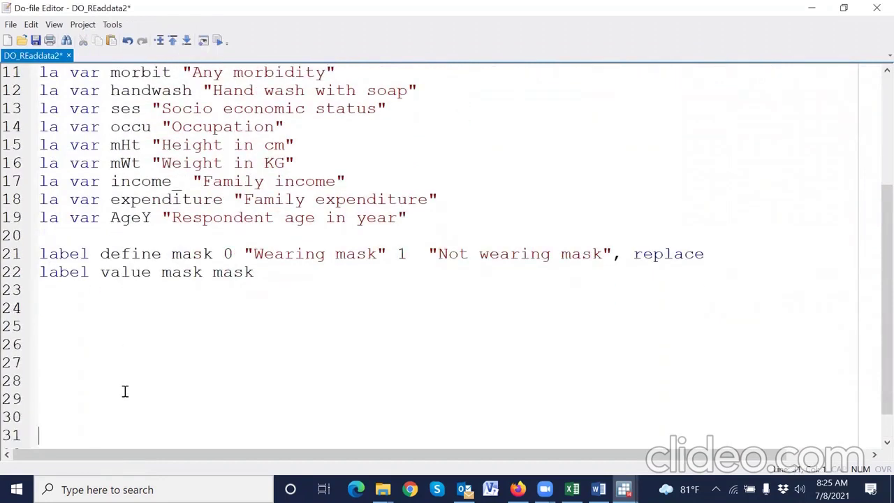
scroll(128, 381, "up", 3)
scroll(114, 283, "down", 2)
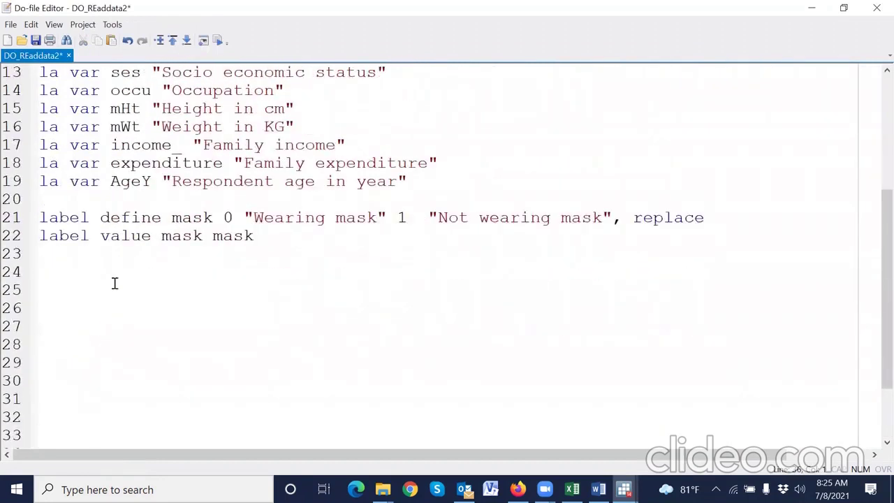
- Abbreviate the label define command on line 21 of the do-file to la de
left_click_drag(174, 218, 706, 217)
left_click(154, 253)
key("BackSpace")
key("BackSpace")
key("BackSpace")
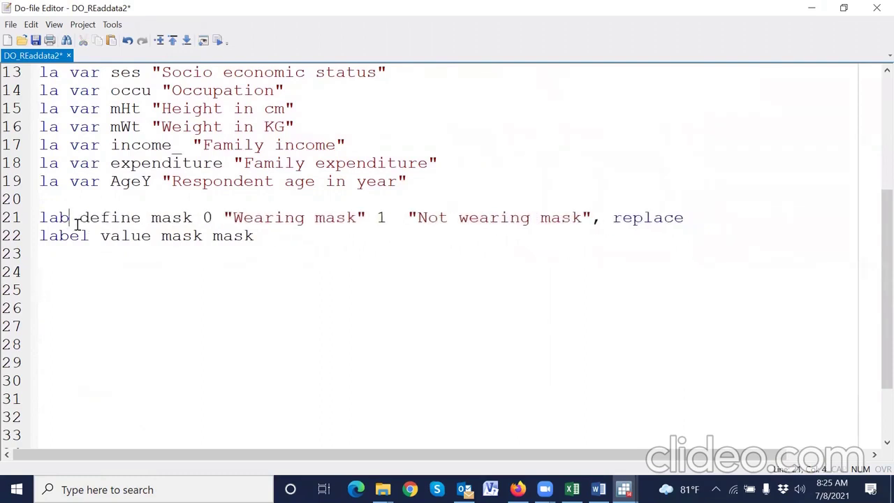
left_click(132, 217)
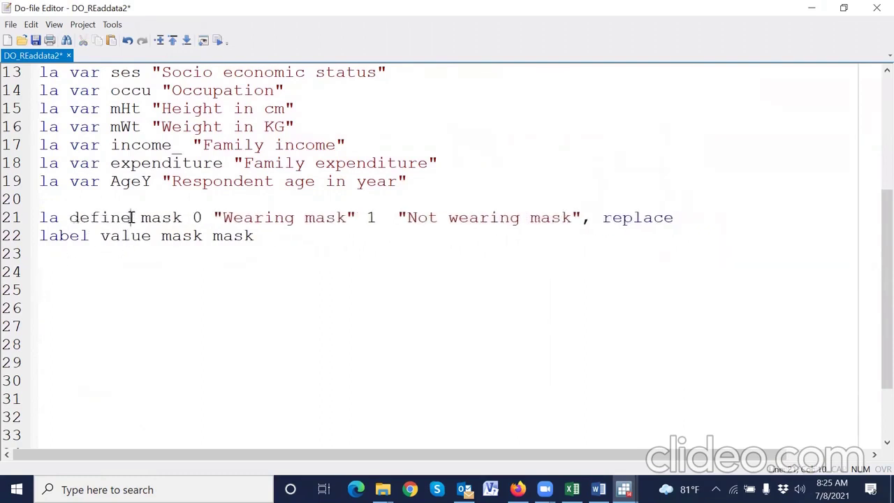
key("BackSpace")
key("BackSpace")
key("BackSpace")
key("BackSpace")
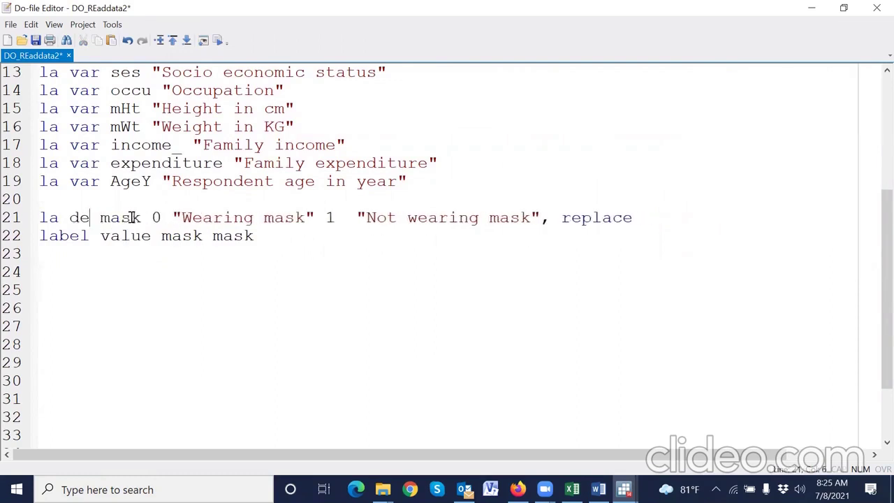
- Abbreviate the label value command on line 22 of the do-file to la val
left_click(91, 242)
key("BackSpace")
key("BackSpace")
key("BackSpace")
left_click(120, 241)
key("BackSpace")
key("BackSpace")
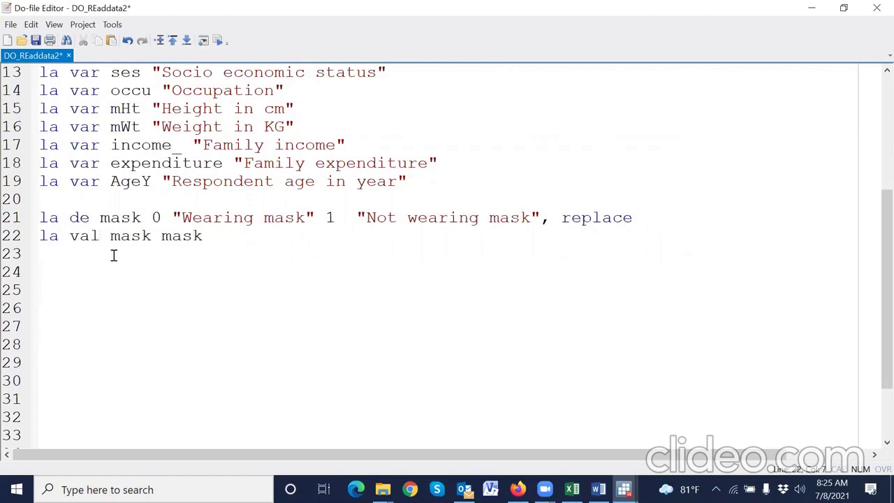
- Run the two mask commands on lines 21 and 22, check the mask column in the Data Editor, and close it
left_click_drag(19, 222, 19, 254)
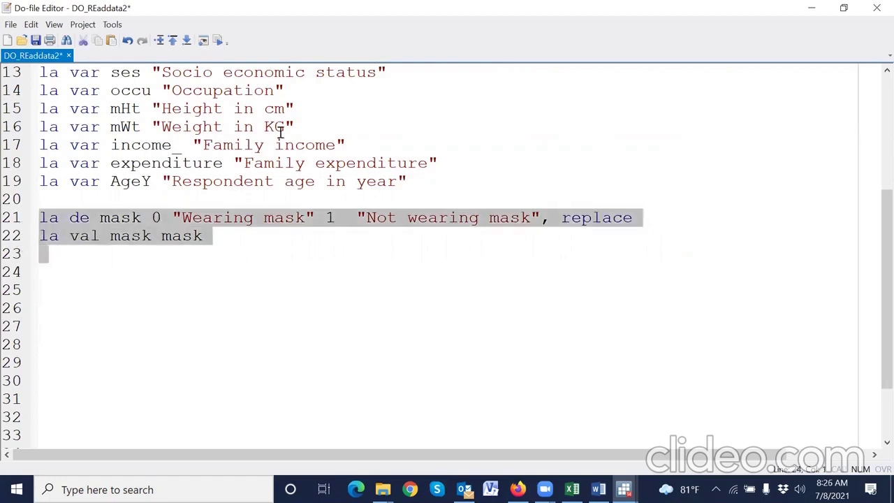
left_click(217, 40)
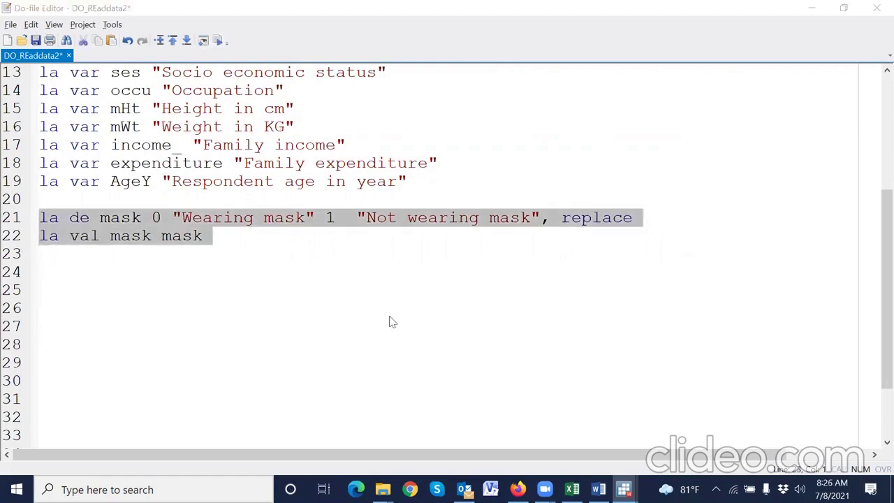
left_click(129, 39)
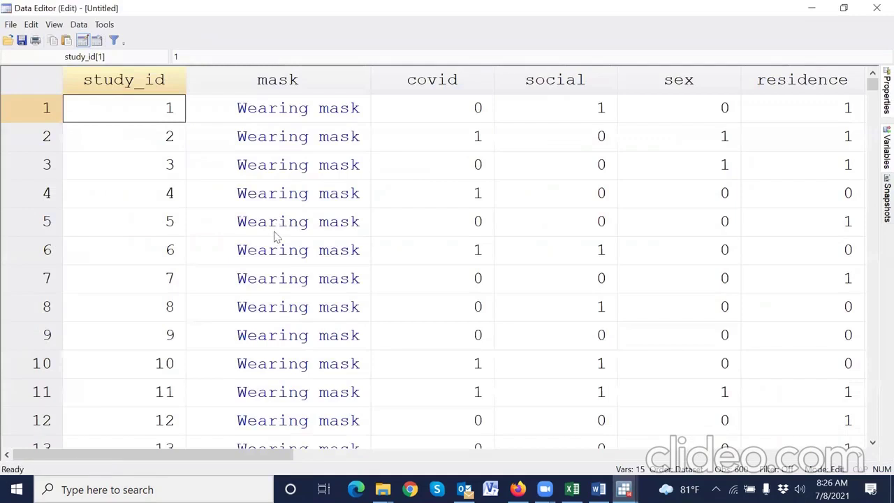
left_click(876, 8)
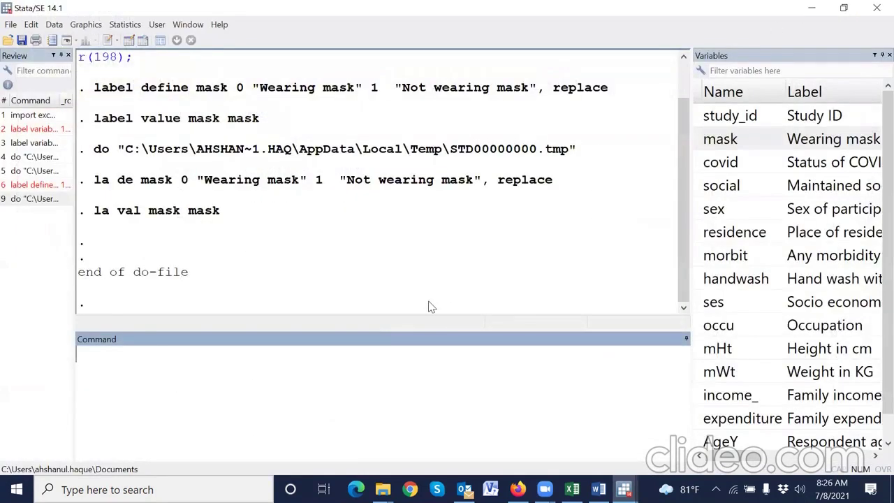
- Check the CodeBook sheet in Excel, switch to the Word document, and copy the nine la de commands from mask through occu
key("alt+Tab")
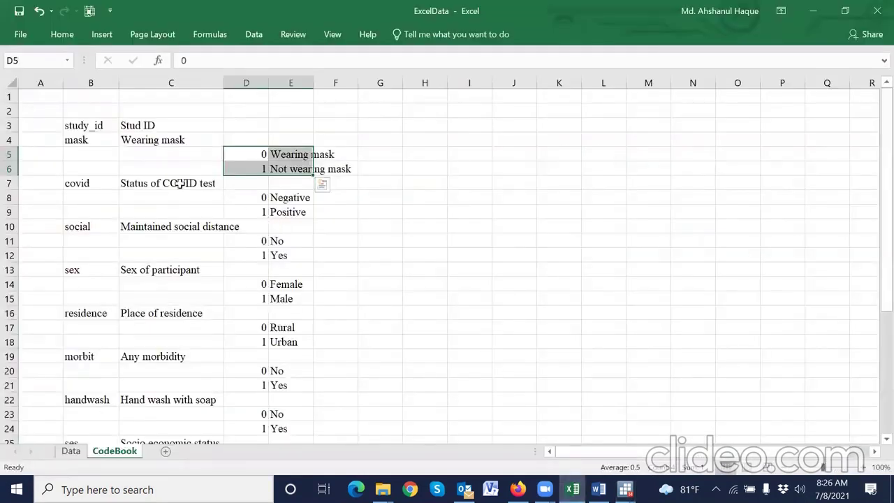
scroll(180, 319, "down", 7)
left_click(196, 294)
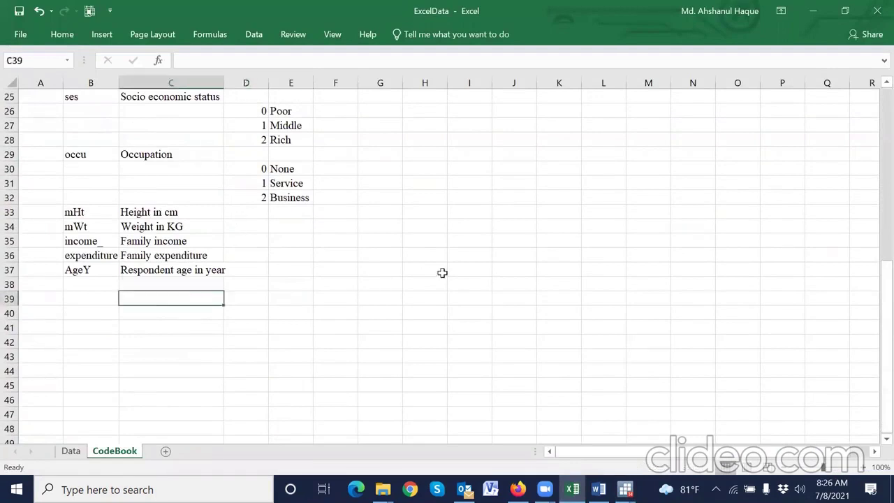
key("alt+Tab")
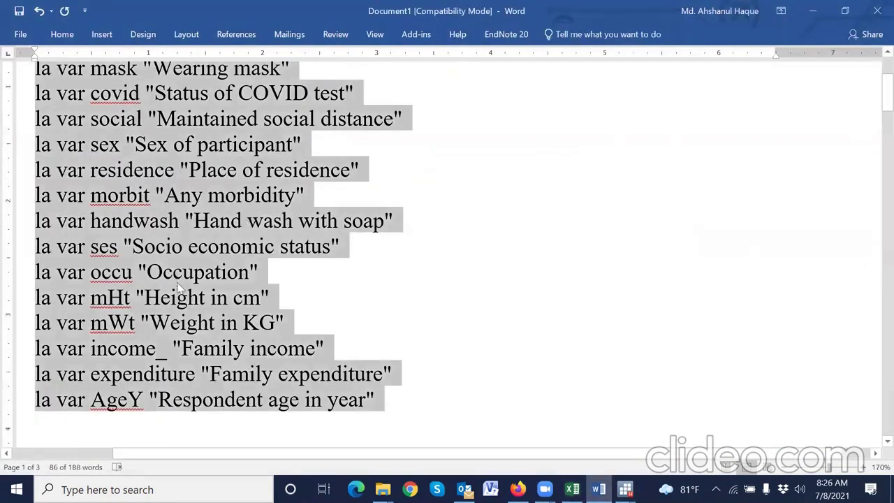
scroll(176, 282, "down", 6)
scroll(177, 281, "down", 5)
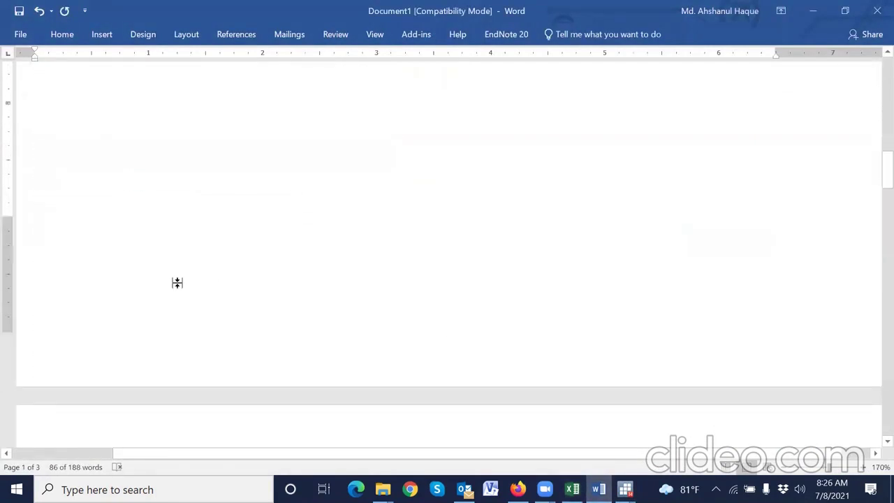
scroll(178, 283, "down", 1)
left_click_drag(34, 84, 384, 297)
key("ctrl+c")
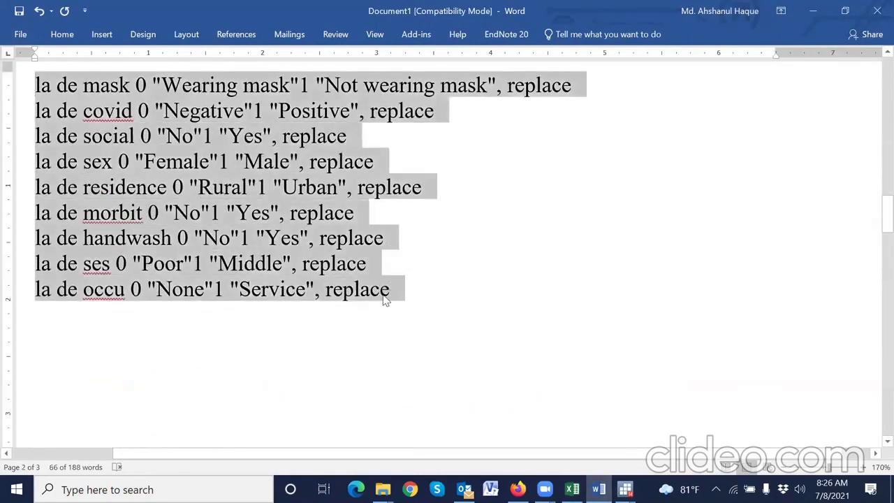
- Switch to the Do-file Editor and replace the two mask lines from line 21 with the nine copied la de commands
left_click(625, 489)
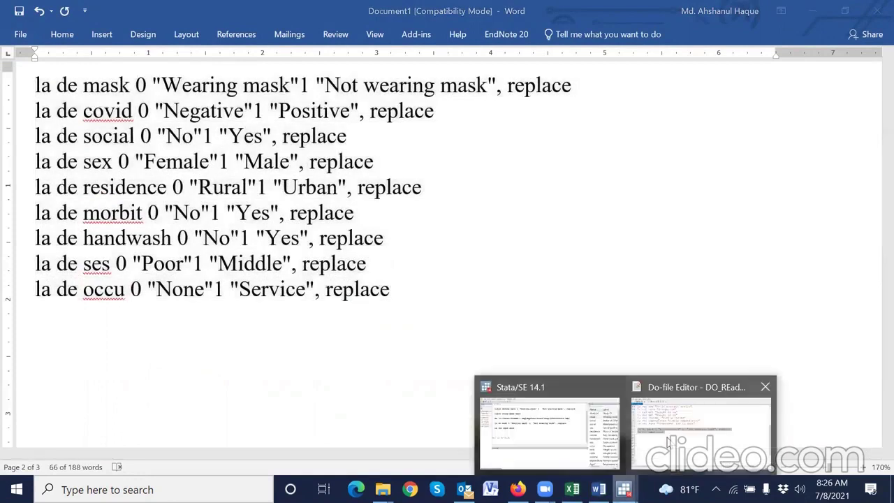
left_click(699, 328)
left_click(187, 312)
left_click_drag(19, 224, 33, 370)
key("ctrl+v")
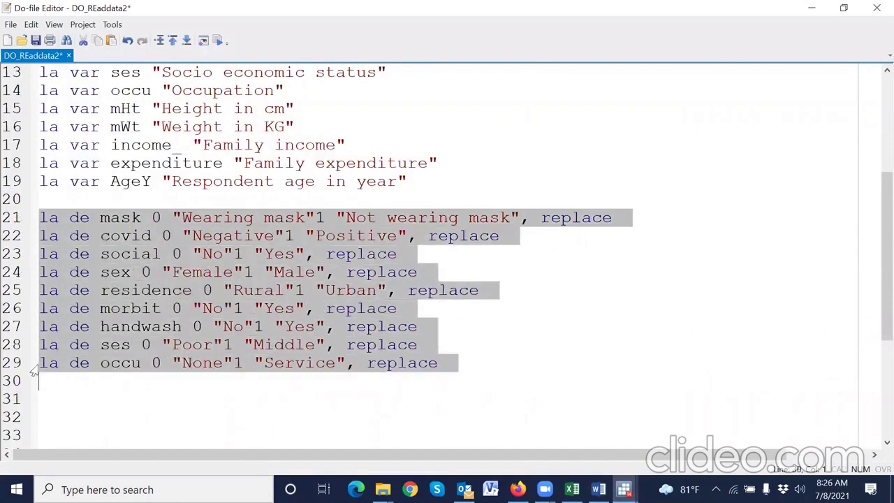
- Copy the nine la val commands, mask through occu, from the Word document, paste them at line 31 of the do-file, and save it
left_click(80, 390)
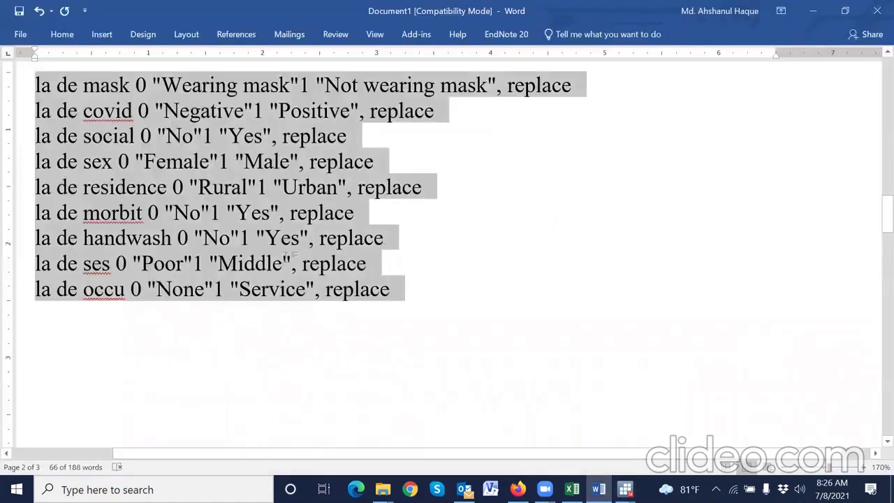
scroll(281, 261, "down", 5)
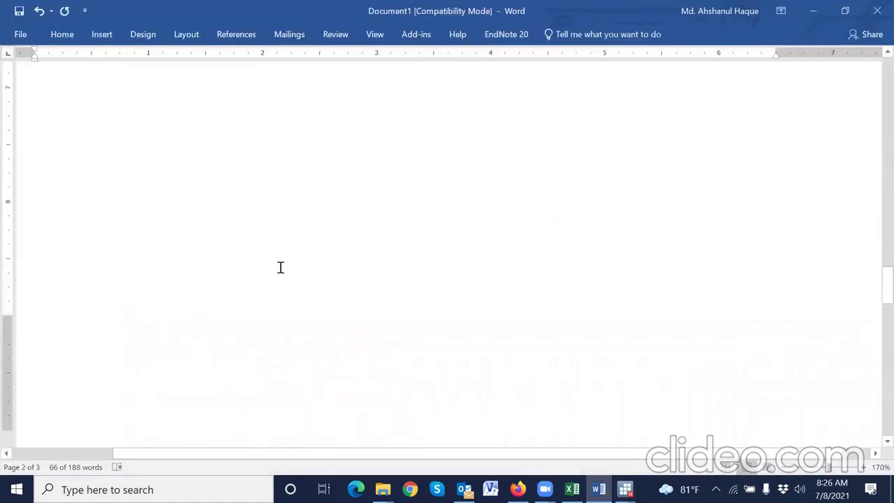
scroll(280, 268, "down", 4)
scroll(159, 318, "up", 1)
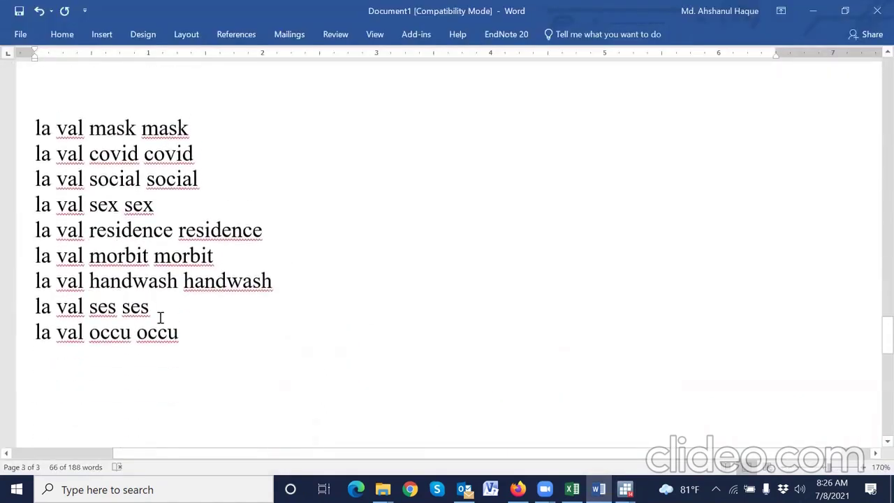
left_click_drag(181, 337, 32, 123)
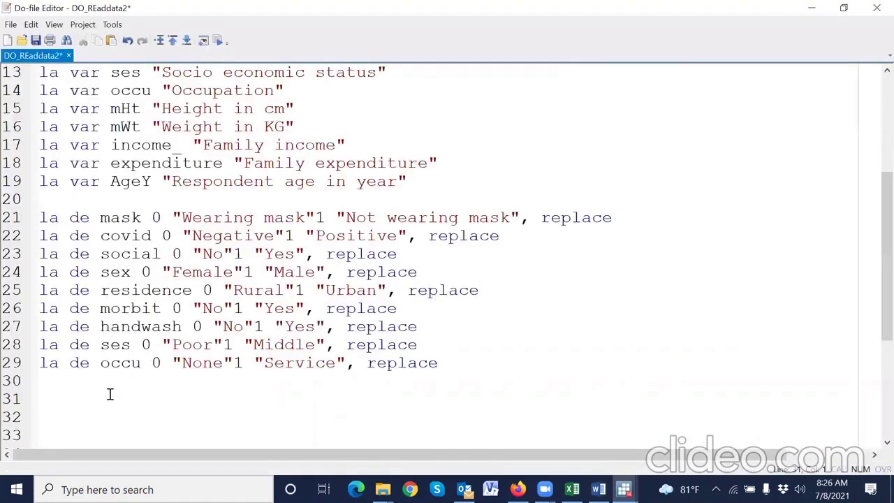
type("la val mask mask la val covid covid la val social social la val sex sex la val residence residence la val morbit morbit la val handwash handwash la val ses ses la val occu occu")
left_click(35, 41)
- Run the value label definitions and assignments on lines 21 to 39 of the do-file and bring up the Stata results
scroll(135, 290, "up", 3)
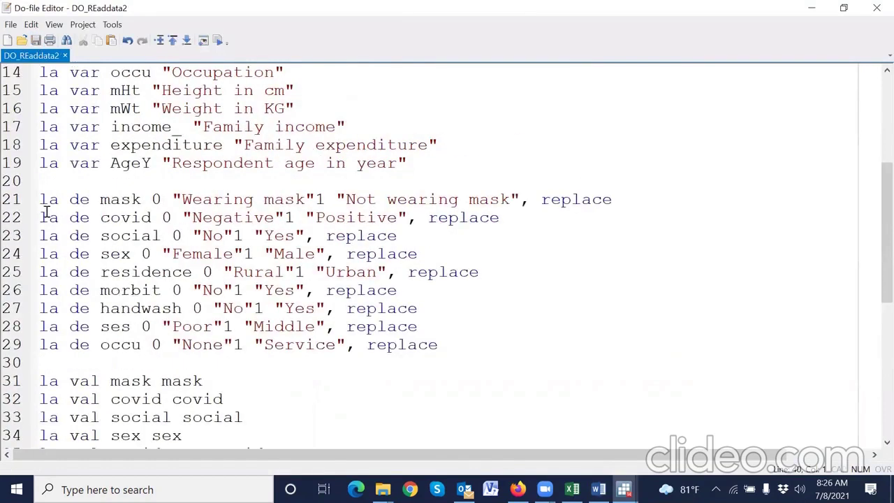
left_click_drag(41, 203, 622, 200)
scroll(142, 330, "down", 2)
left_click_drag(39, 272, 207, 272)
scroll(235, 316, "up", 4)
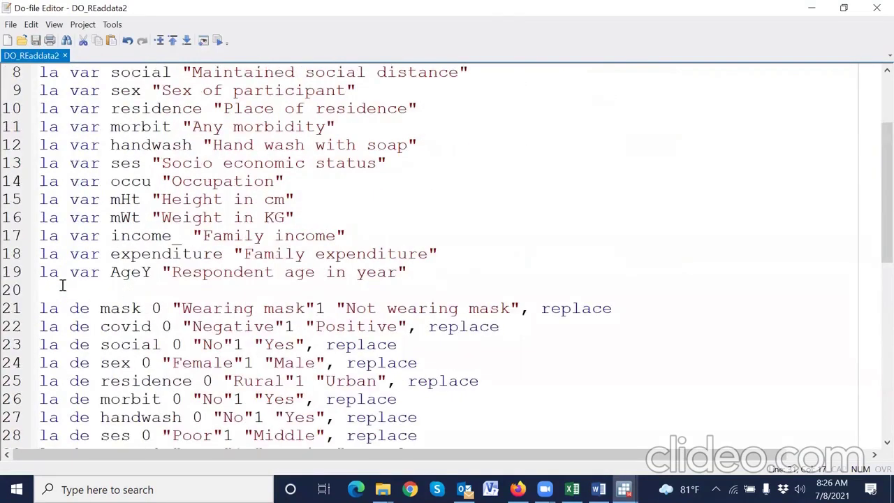
left_click(18, 308)
scroll(66, 317, "down", 7)
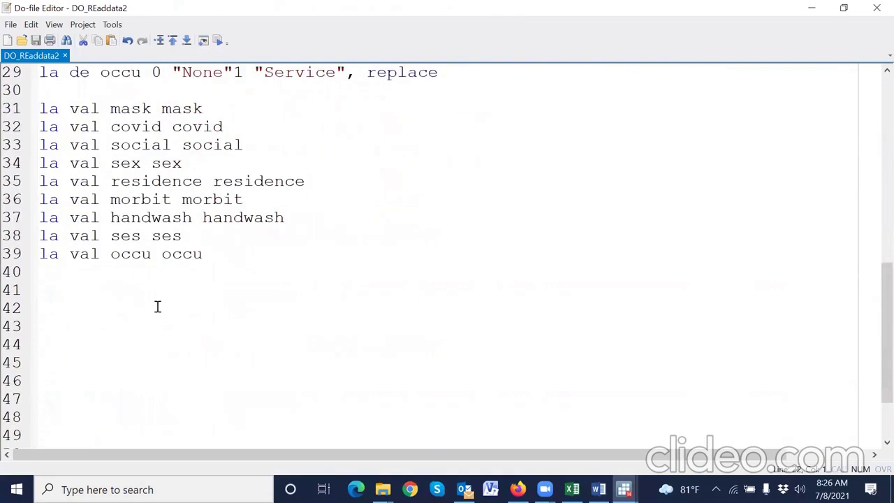
left_click(223, 255, "shift")
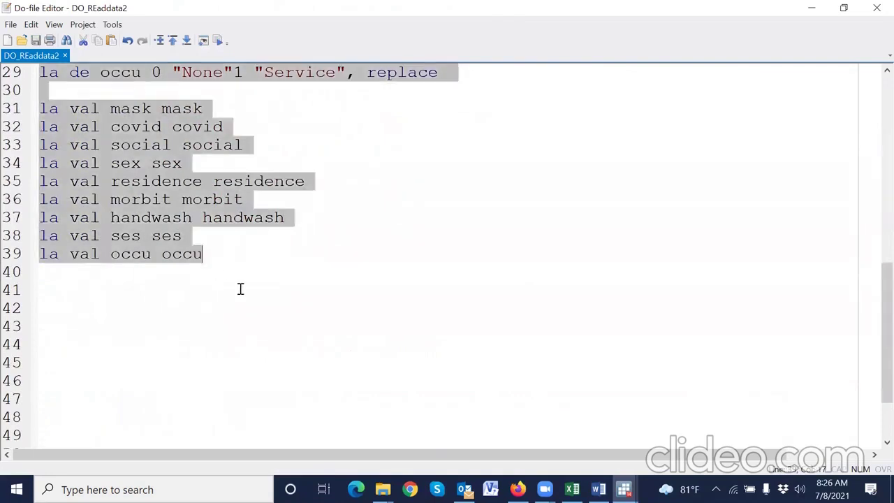
left_click(218, 41)
left_click(218, 40)
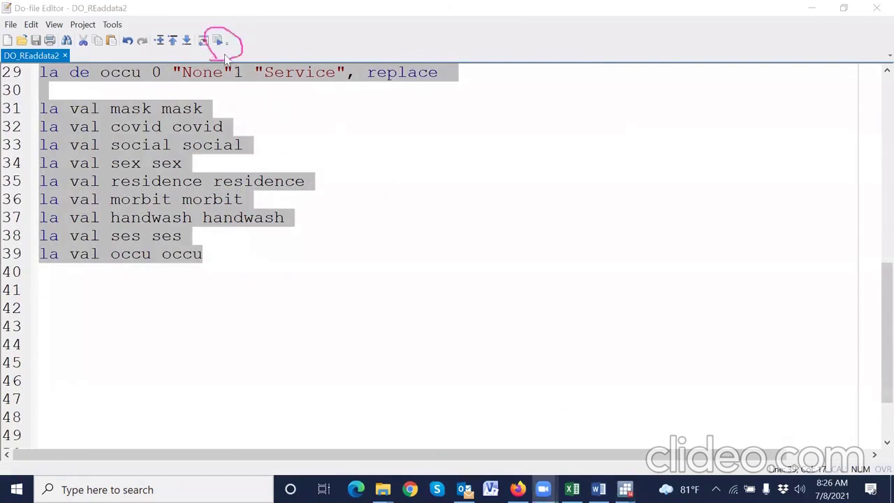
left_click(218, 42)
left_click(623, 489)
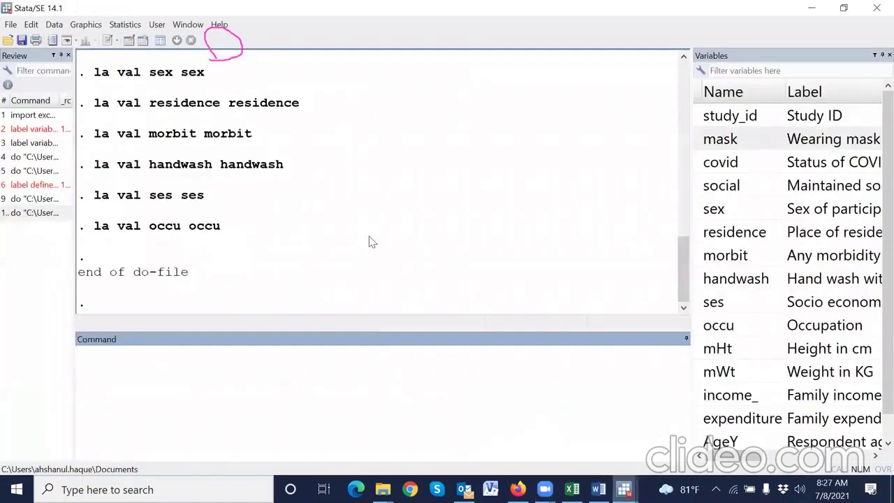
key("ctrl+shift+1")
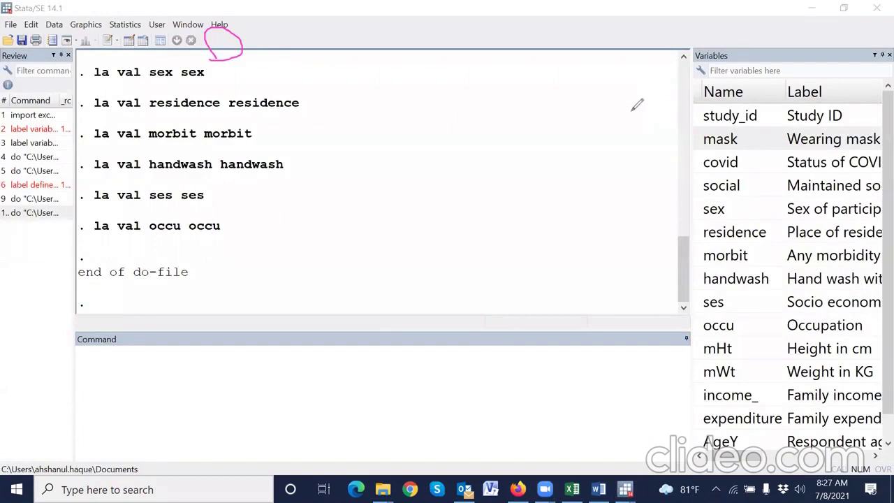
key("Escape")
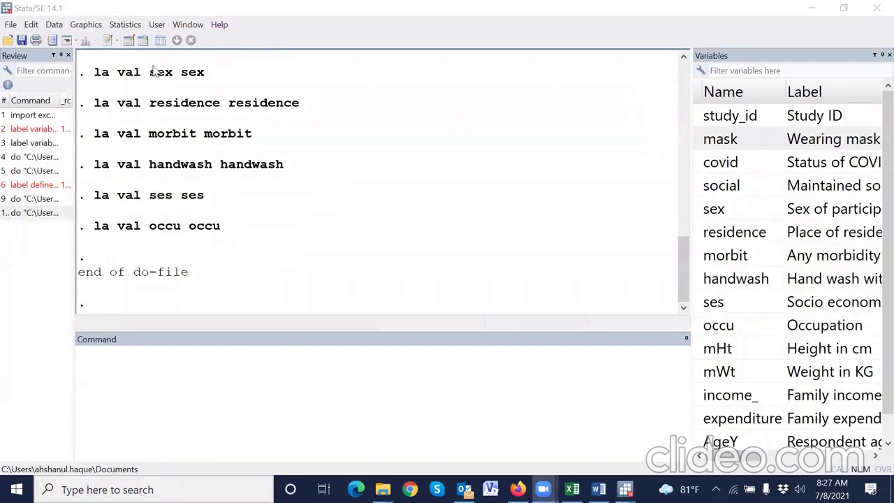
- Open the Data Editor and examine the value labels of the coded variables, comparing displayed labels with underlying codes in ses and occu
left_click(130, 42)
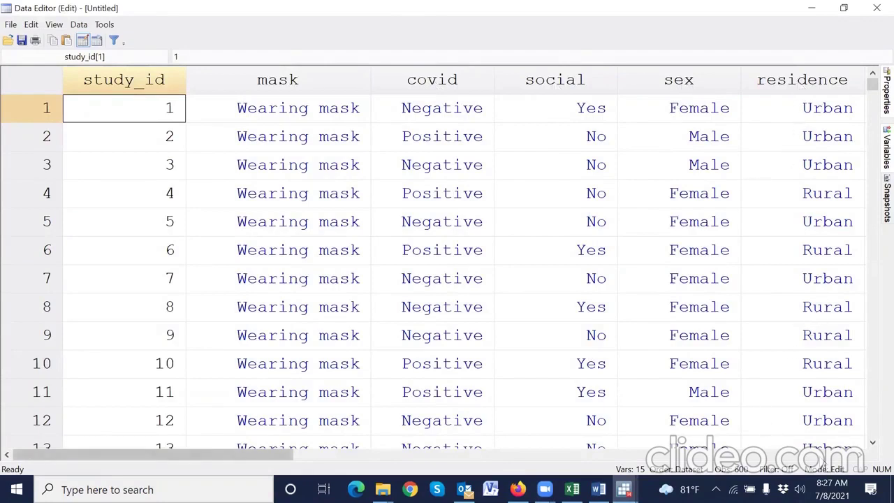
left_click_drag(863, 458, 862, 461)
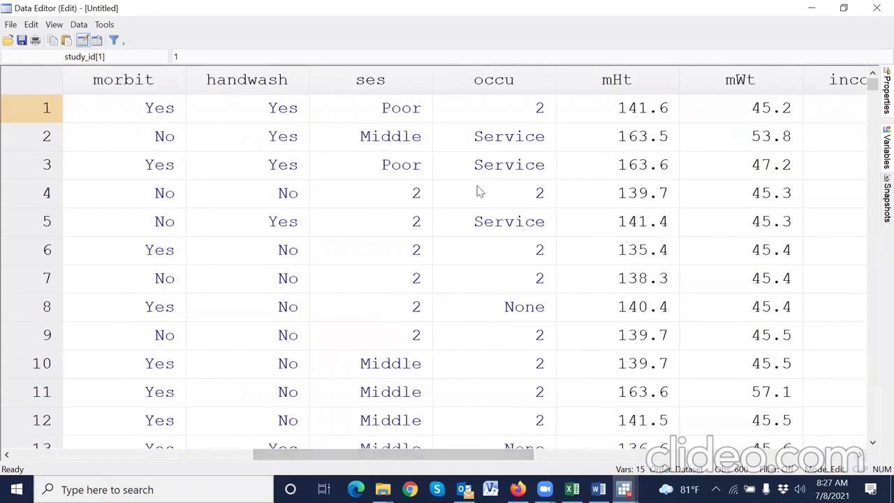
left_click(416, 198)
scroll(416, 222, "down", 2)
scroll(415, 238, "down", 1)
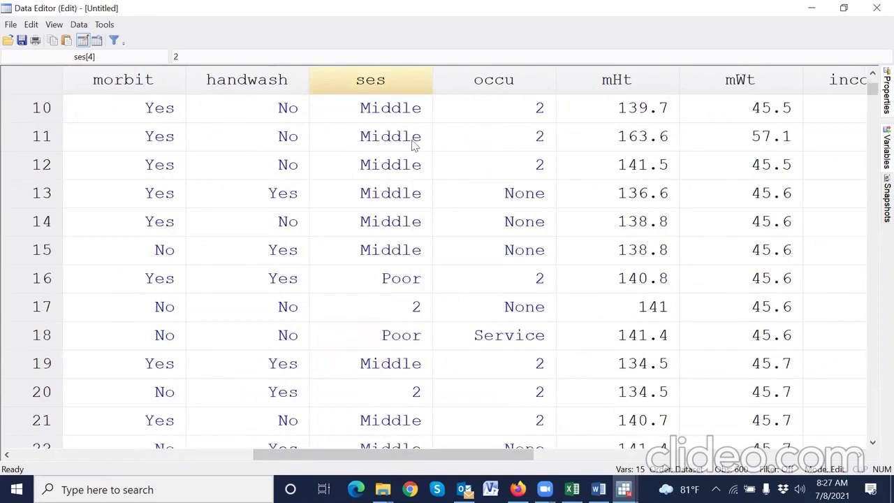
scroll(411, 157, "up", 1)
left_click(412, 196)
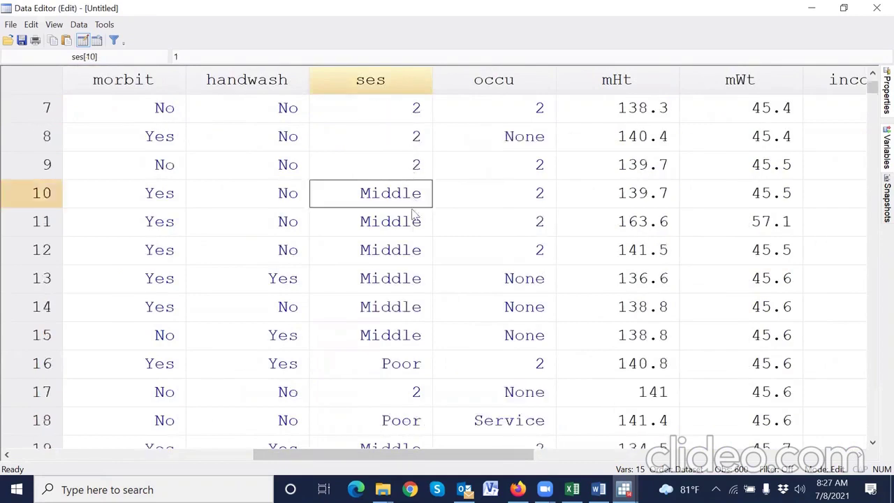
scroll(414, 213, "up", 2)
left_click(410, 115)
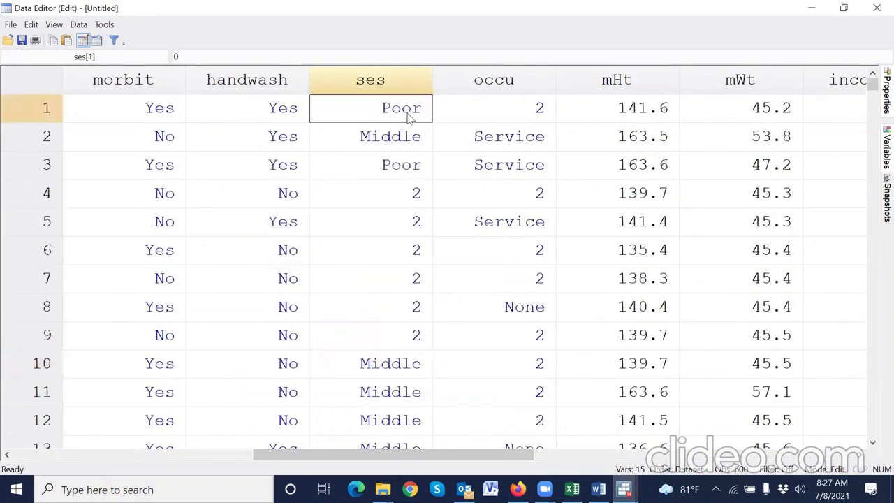
left_click(412, 194)
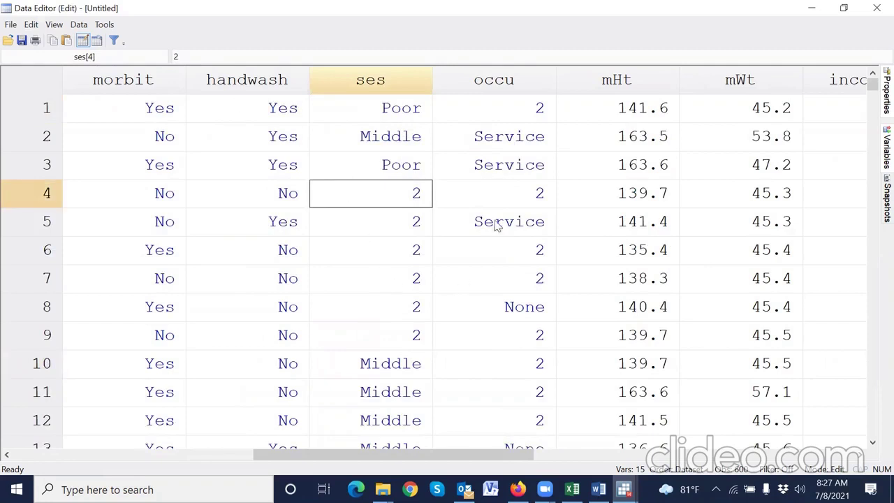
left_click(537, 111)
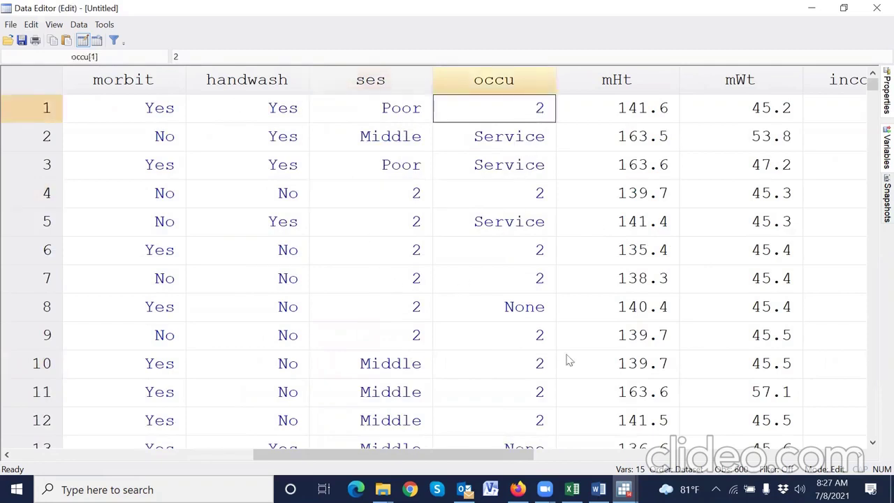
mouse_move(624, 488)
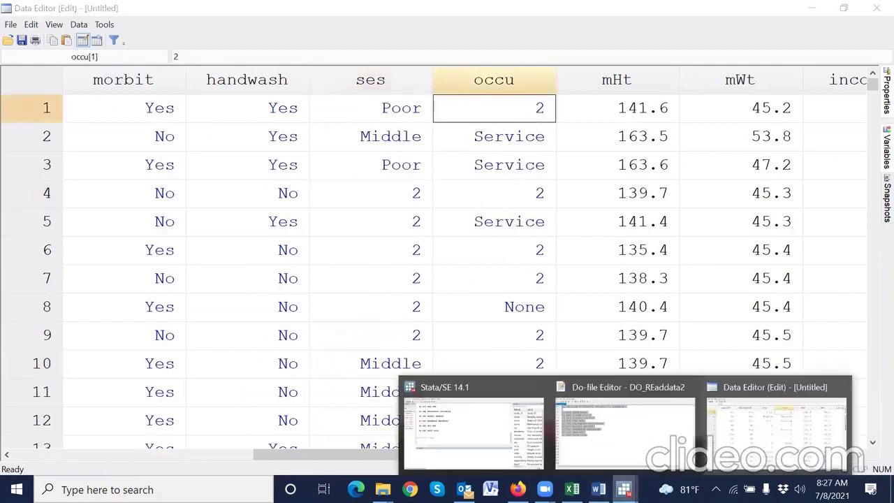
- Switch to the Do-file Editor and extend the ses value label definition on line 28 with code 2 "Rich"
left_click(649, 457)
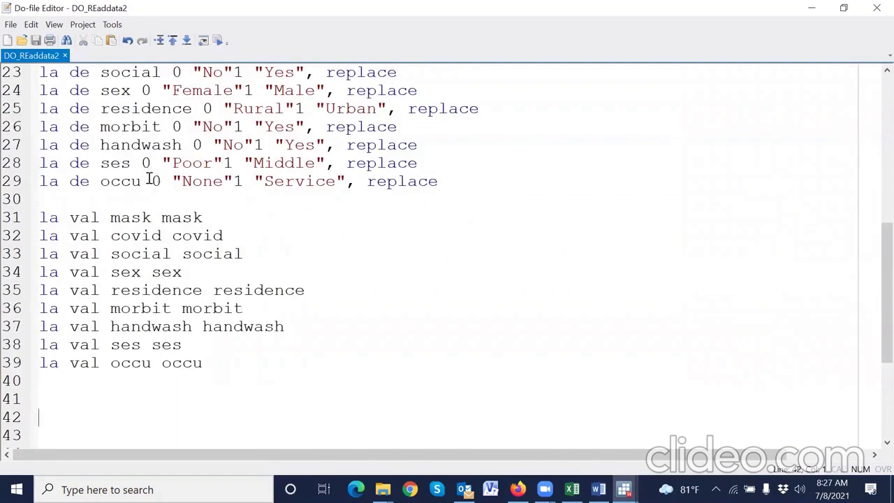
left_click(224, 163)
left_click(325, 165)
type("2 \"\"")
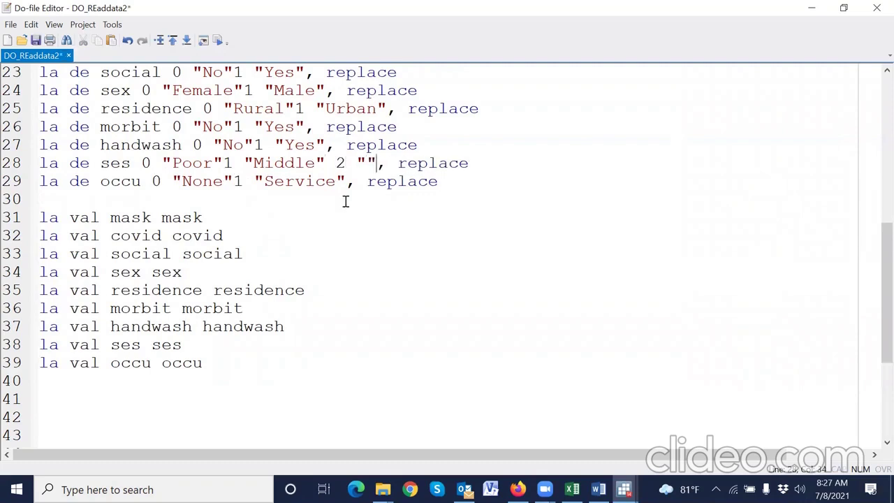
type("Rich")
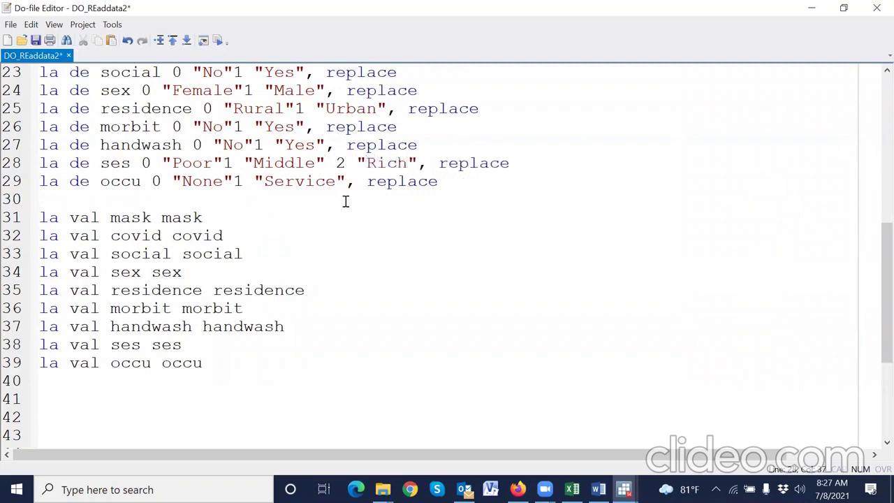
- Extend the occu value label definition on line 29 with code 2 "Business"
left_click(345, 180)
type("2 ")
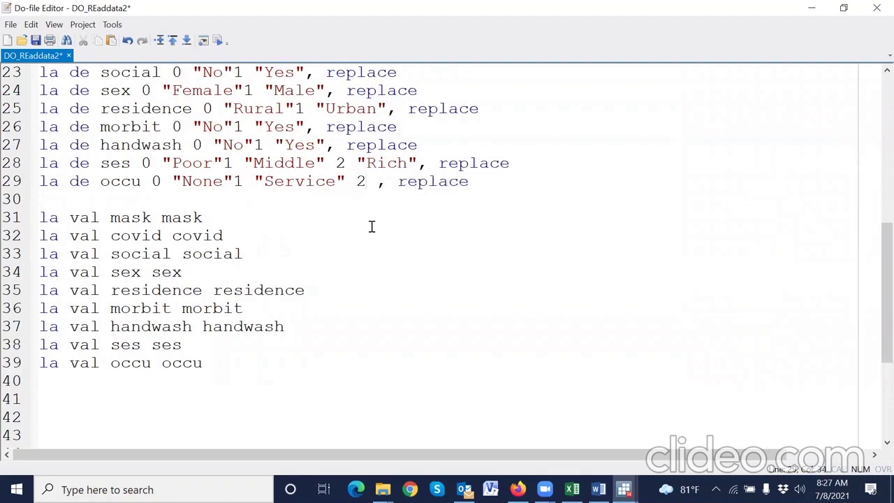
type("\"\"Busi")
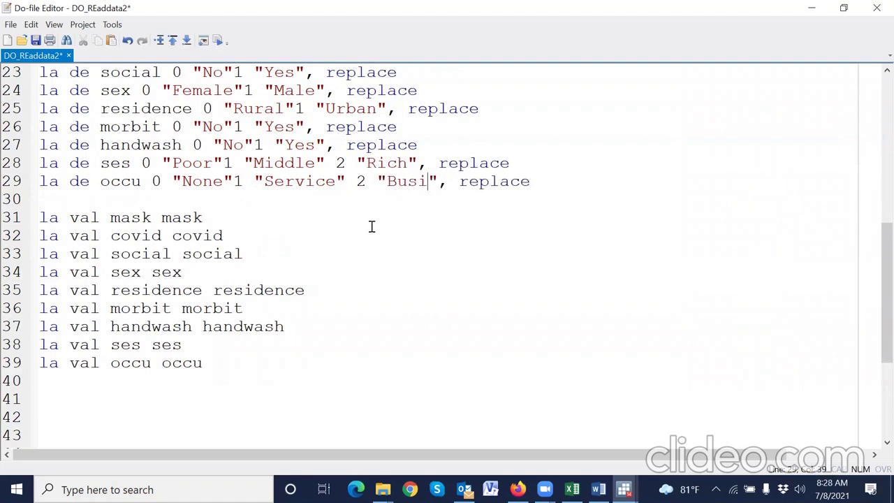
type("ness")
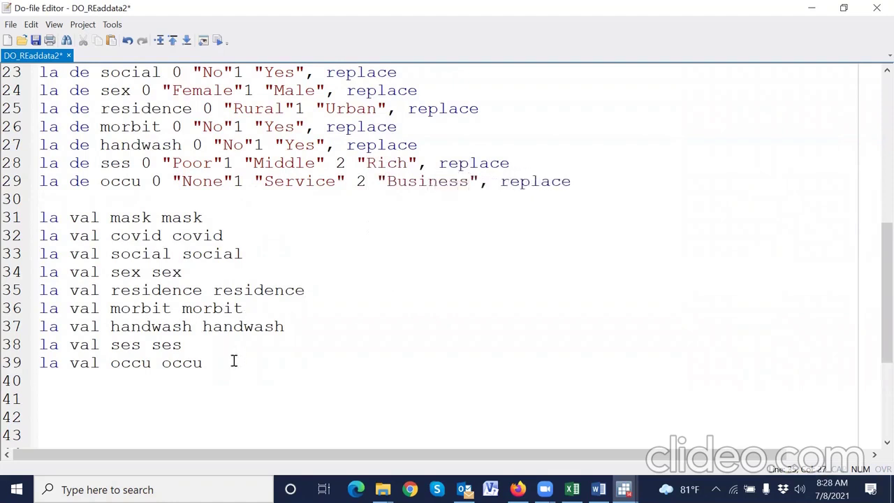
- Run the do-file from the import command through the last la val line and bring up the Stata results
left_click(90, 377)
scroll(90, 377, "up", 7)
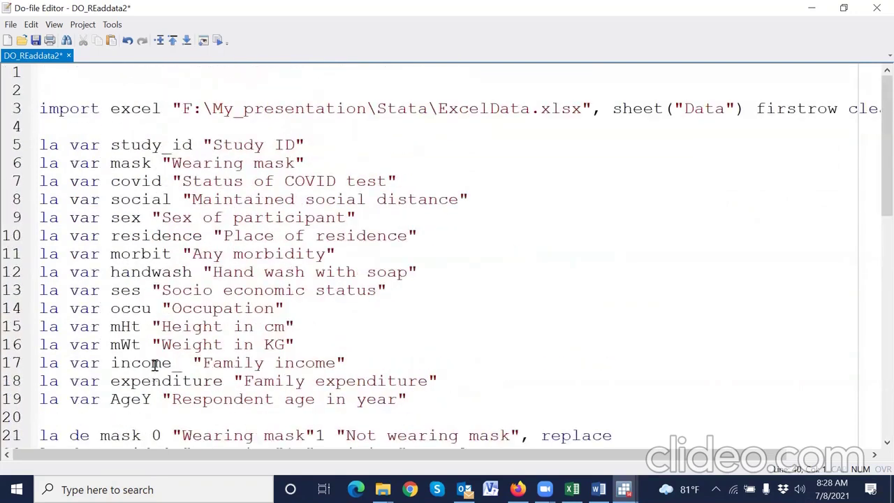
left_click(48, 83, "shift")
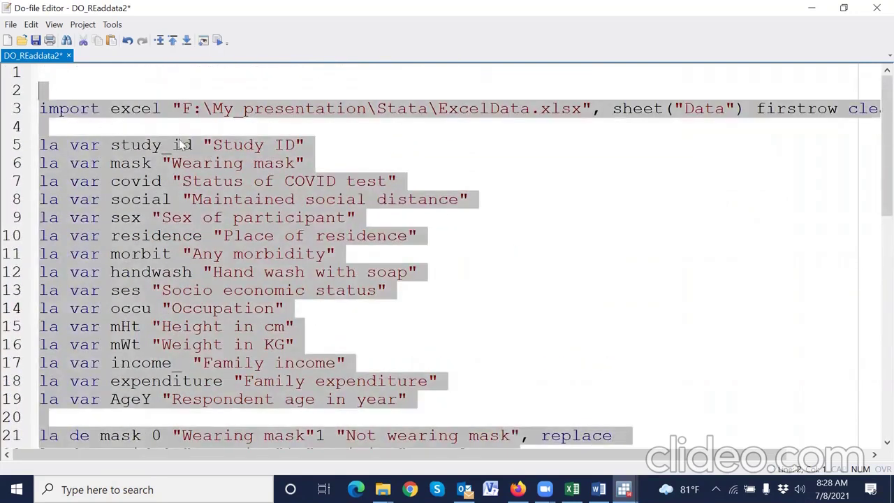
left_click(219, 44)
scroll(224, 93, "down", 6)
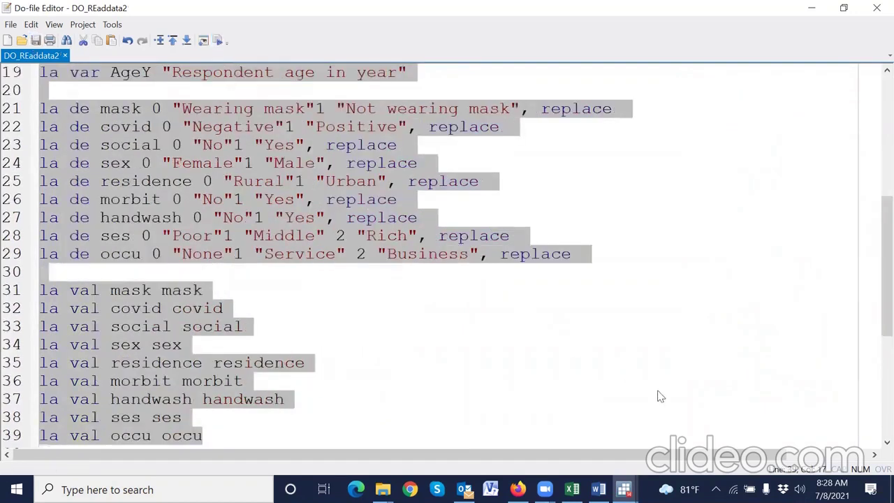
left_click(624, 488)
left_click(446, 440)
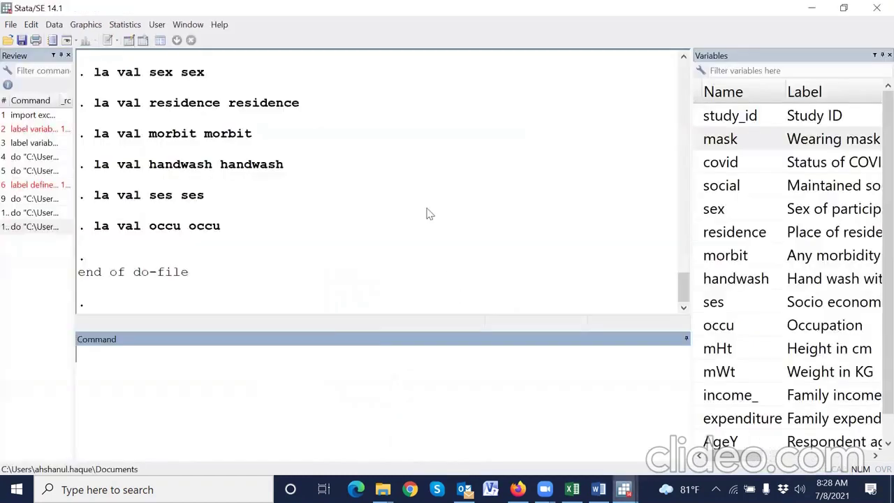
- Review the executed label commands, examine the labelled values across all columns in the Data Editor, and close it
scroll(794, 158, "down", 1)
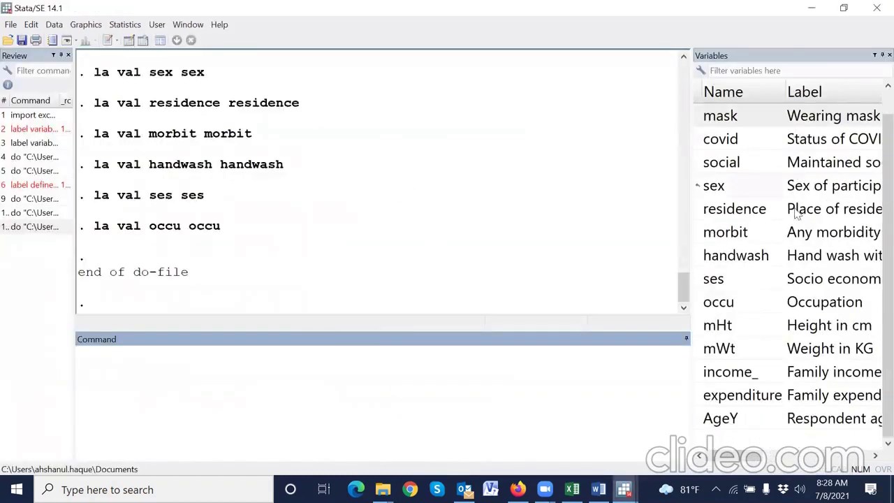
scroll(313, 205, "up", 2)
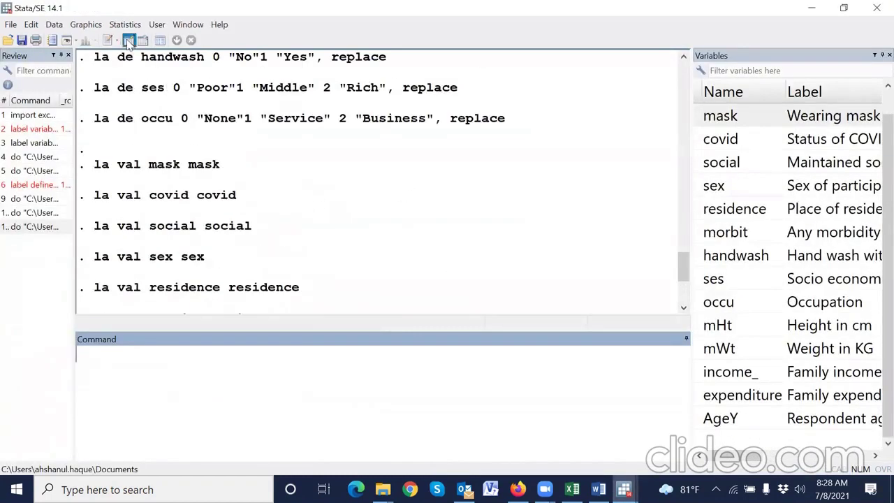
left_click(128, 41)
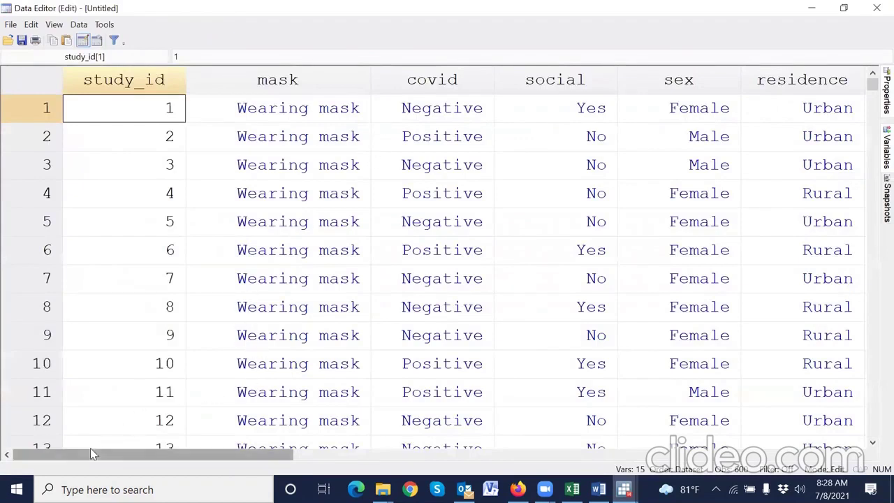
scroll(90, 453, "right", 8)
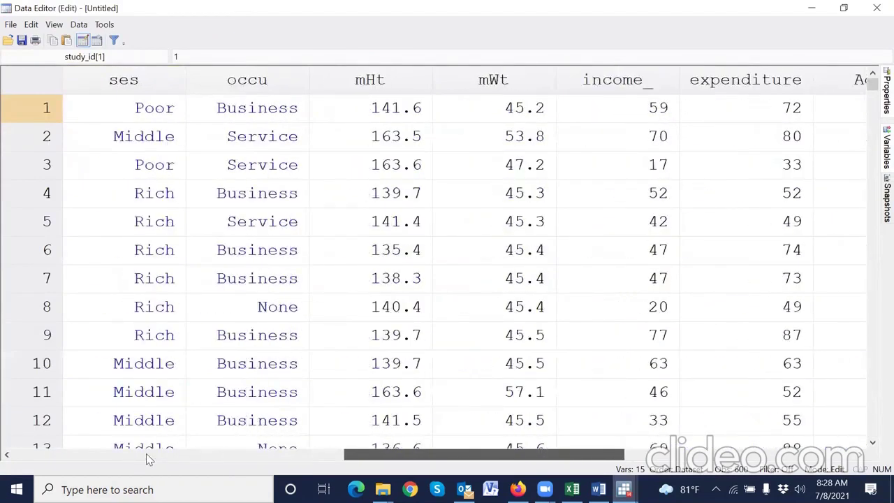
scroll(146, 453, "right", 10)
scroll(129, 455, "left", 15)
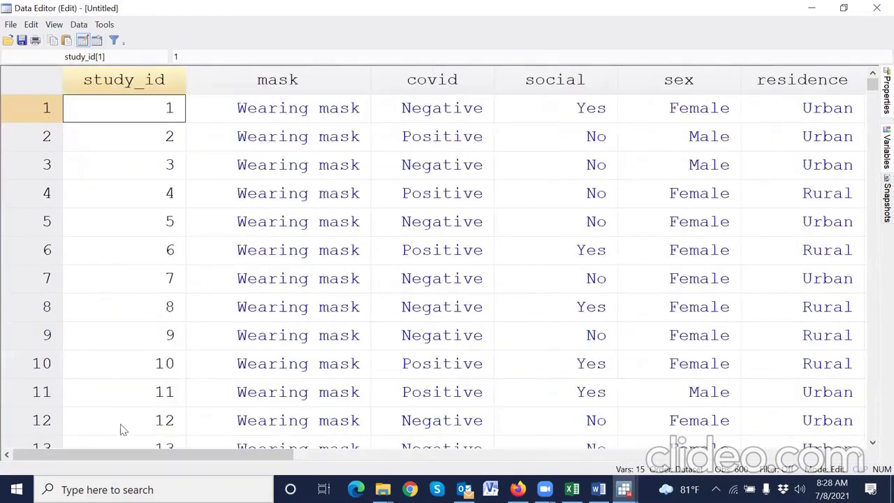
left_click(876, 8)
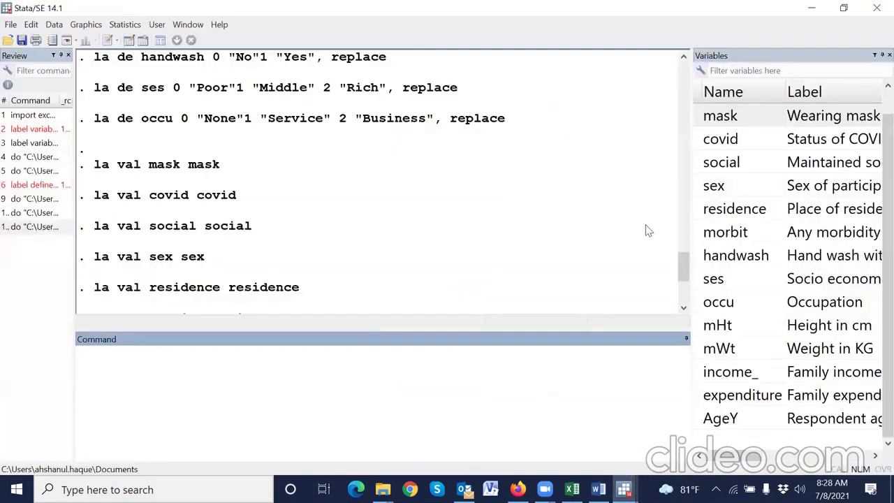
- Widen the Variables pane to read the full labels, and view the income_ and expenditure columns in the Data Editor
left_click(767, 217)
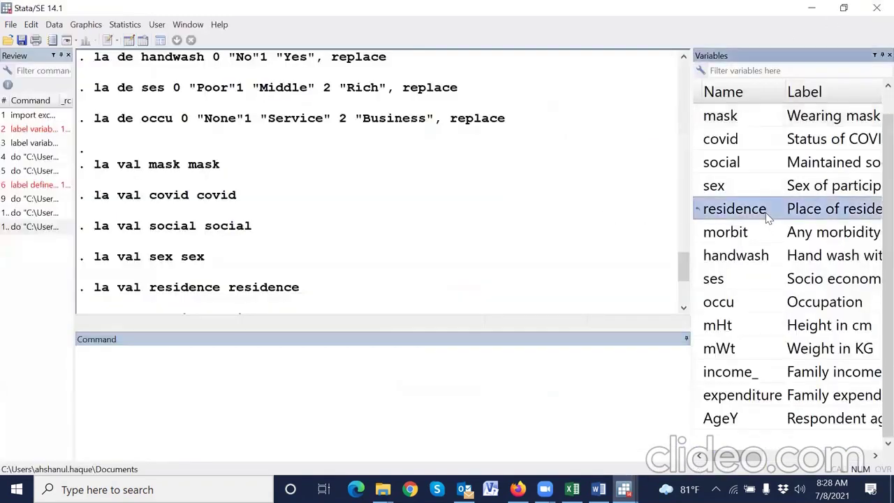
left_click_drag(690, 195, 574, 273)
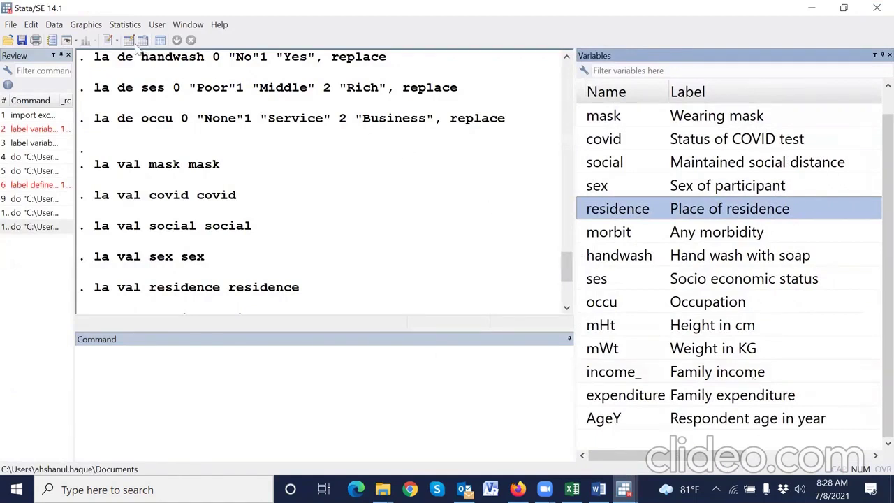
key("ctrl+8")
left_click_drag(109, 455, 408, 455)
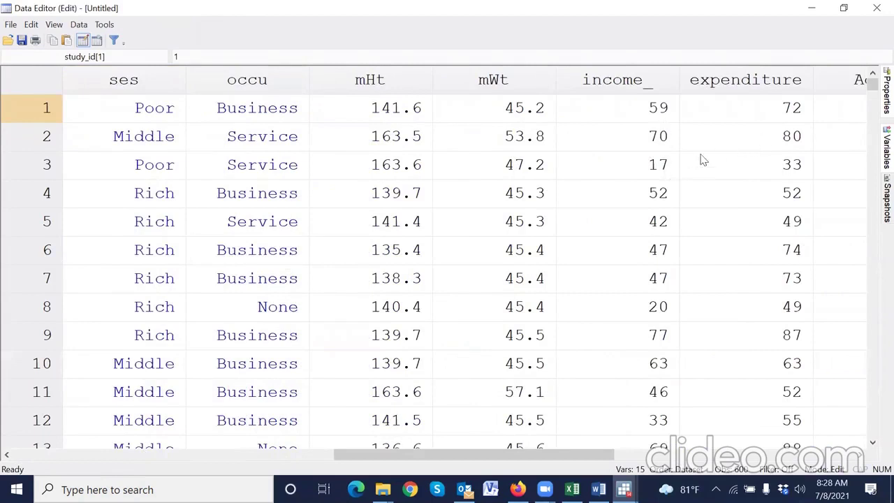
- In the do-file, change the income_ variable label on line 17 to "Family income in thousand"
mouse_move(623, 489)
left_click(638, 433)
left_click(370, 330)
scroll(367, 323, "up", 5)
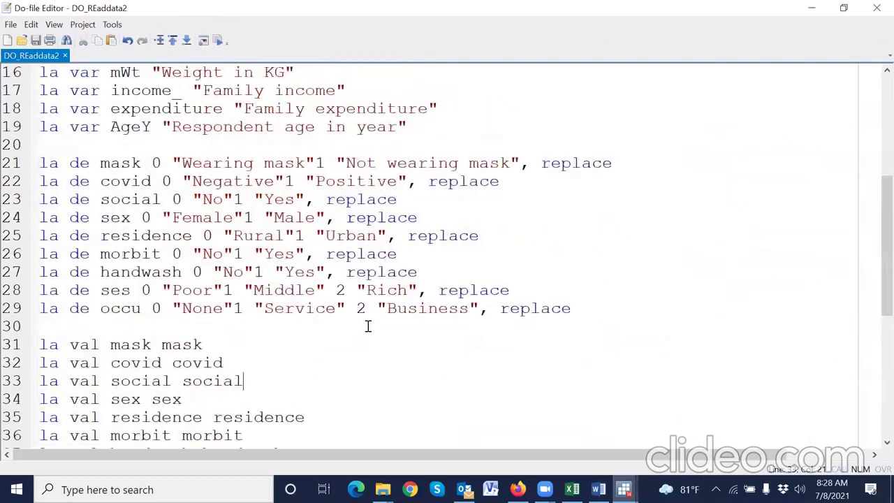
scroll(365, 325, "down", 2)
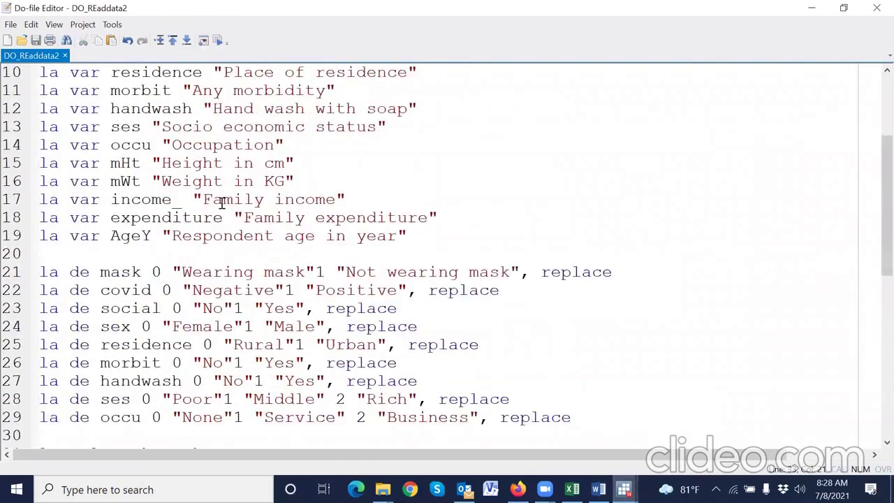
left_click(336, 200)
type("in thousabd")
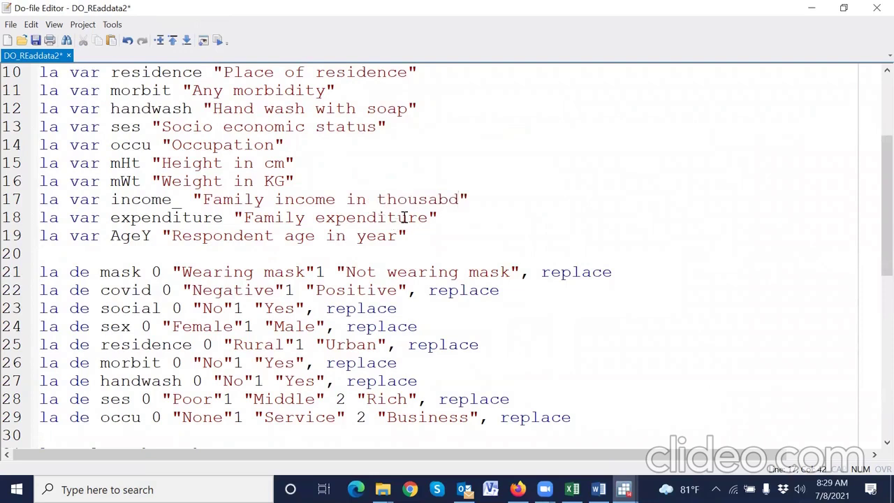
left_click(448, 200)
key("BackSpace")
type("n")
- Reuse the word "thousand" to change the expenditure variable label on line 18 to "Family expenditure in thousand"
left_click_drag(378, 200, 459, 200)
key("ctrl+c")
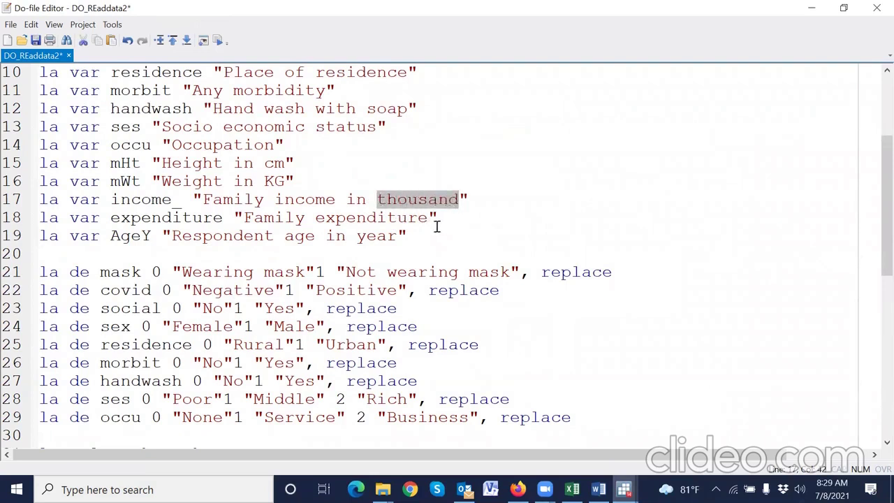
left_click(430, 217)
type("in")
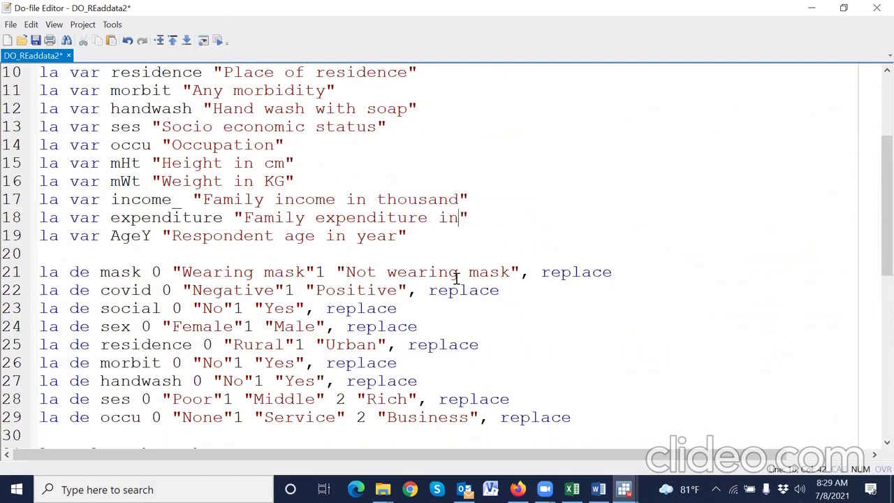
key("ctrl+v")
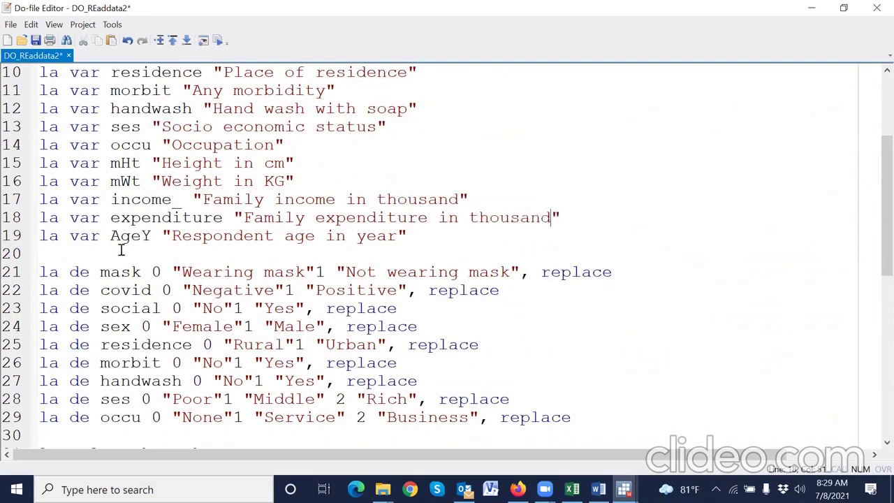
- Run only the income_ and expenditure label commands on lines 17 and 18 and bring up the Stata results
left_click(19, 200)
left_click(19, 216, "shift")
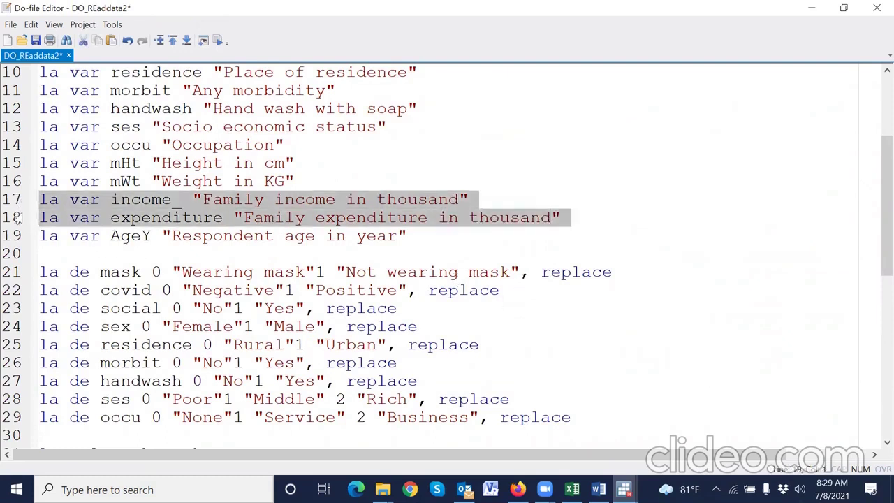
left_click(218, 46)
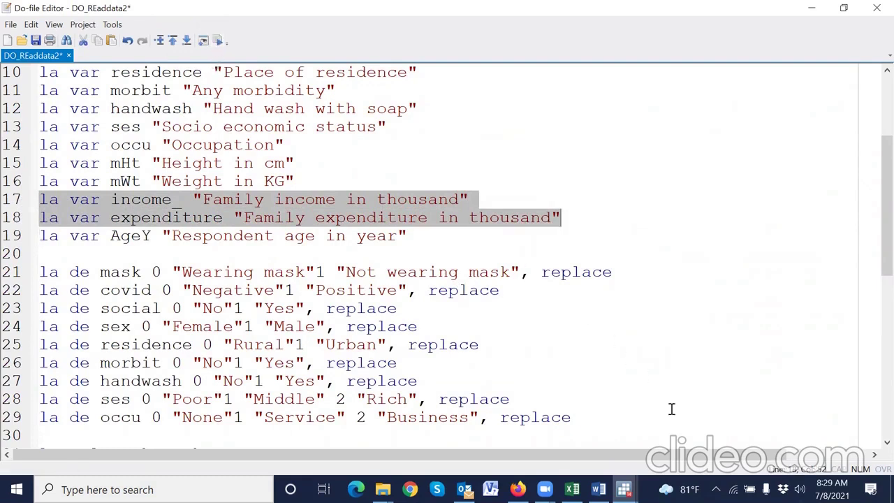
mouse_move(623, 488)
left_click(472, 426)
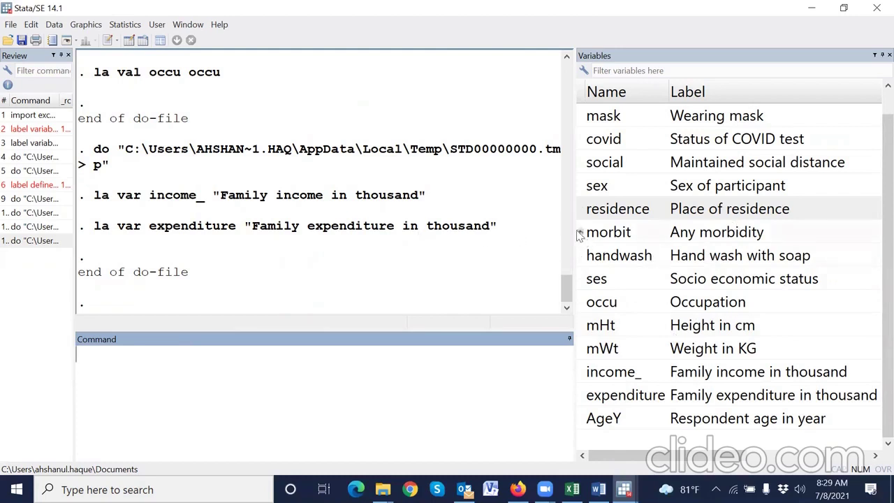
- Clear the Results window and adjust the Variables pane width so that most variable labels are readable
left_click_drag(579, 235, 736, 235)
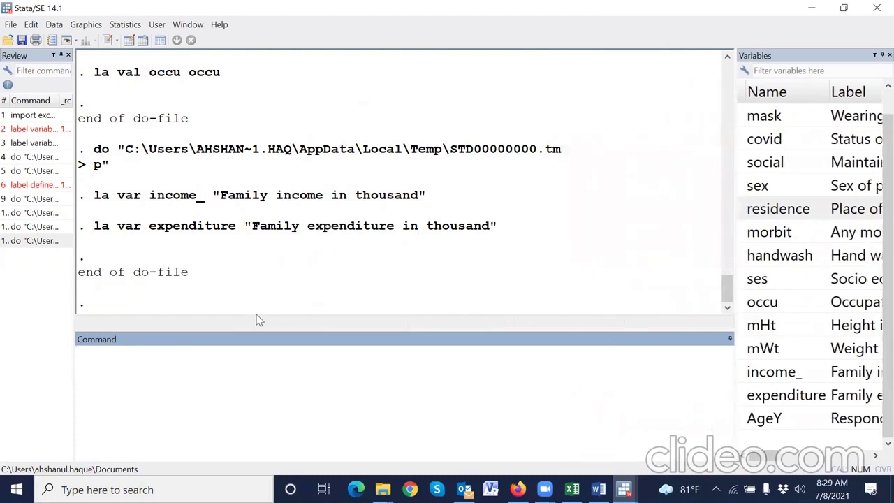
left_click(286, 349)
right_click(362, 102)
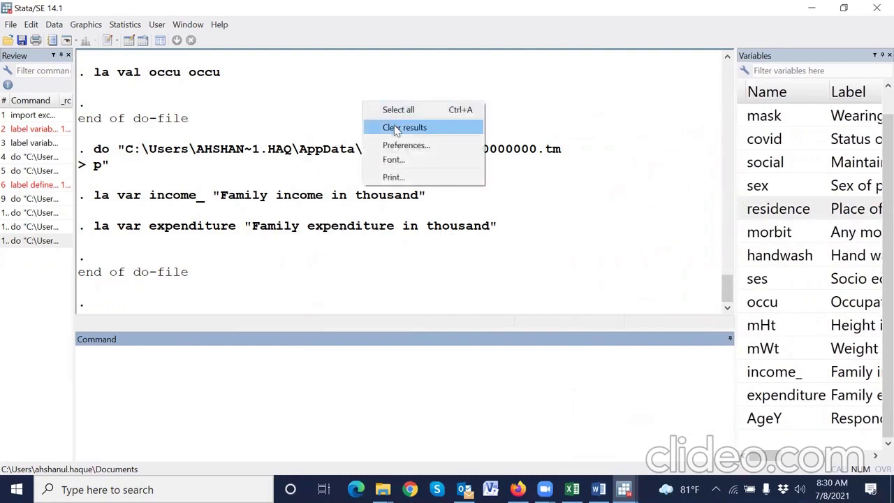
left_click(395, 129)
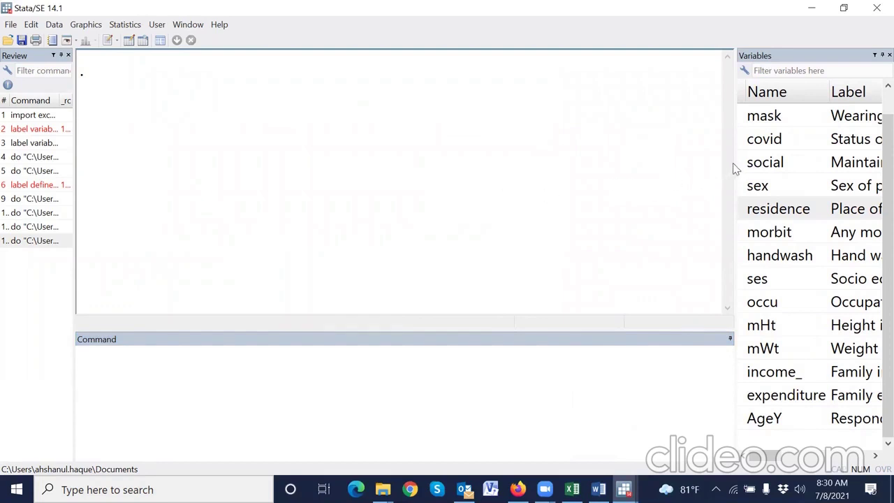
left_click_drag(732, 162, 624, 162)
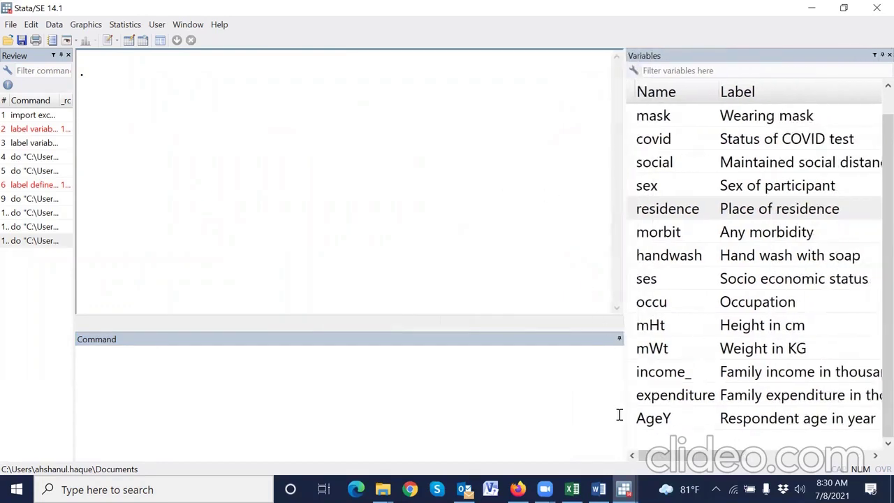
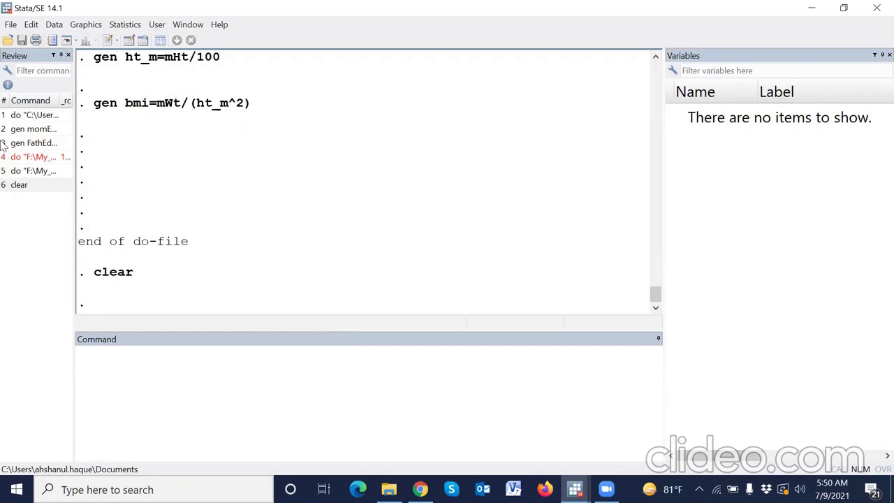
- Run the set more off and import excel commands from the do-file to load the Data sheet of ExcelData.xlsx
mouse_move(575, 489)
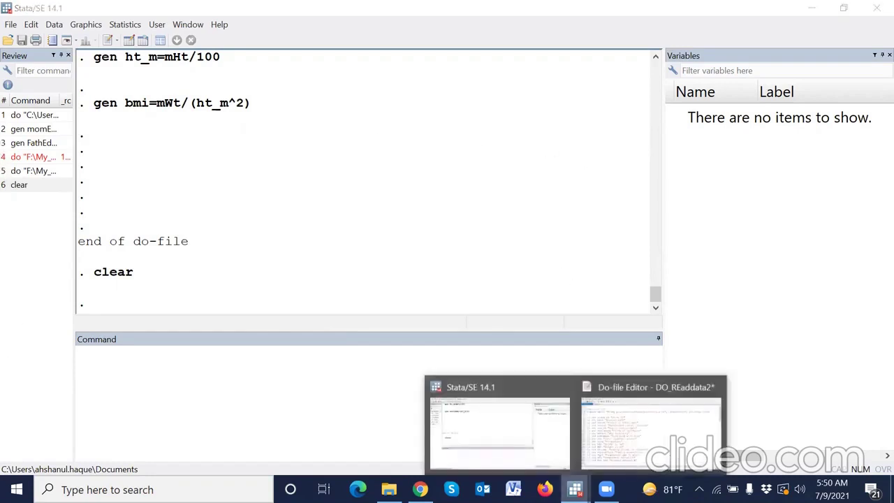
left_click(591, 423)
left_click_drag(16, 89, 18, 105)
left_click(219, 41)
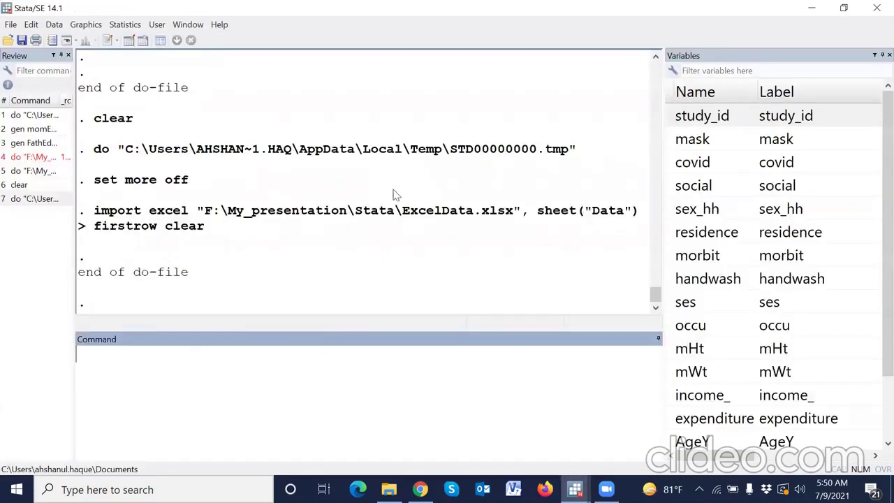
- Run all variable and value label commands on lines 5 to 50 of the do-file
key("alt+Tab")
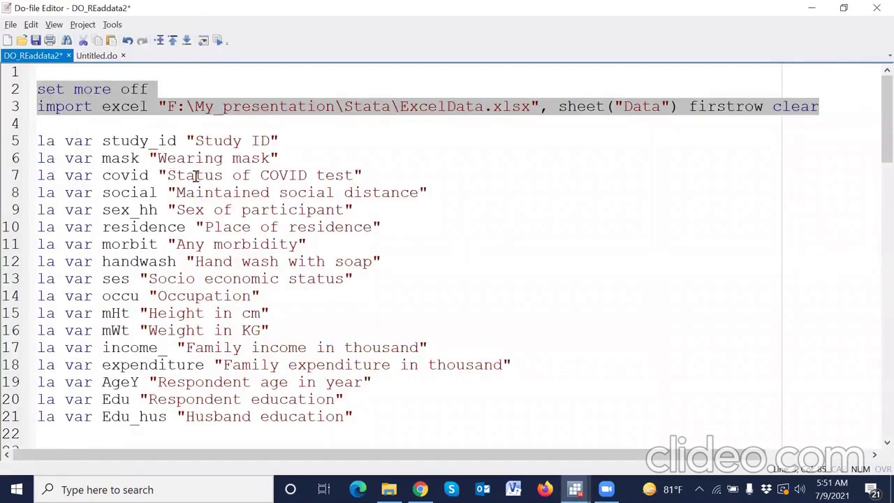
left_click(17, 141)
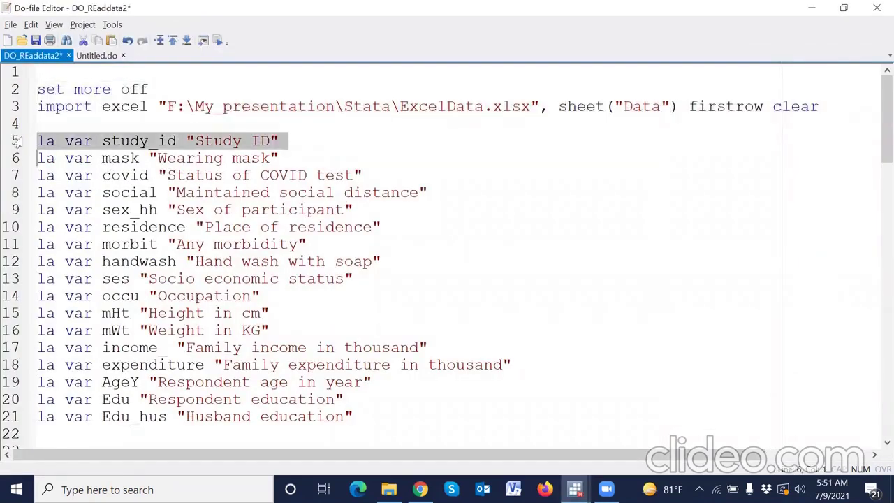
left_click(55, 130)
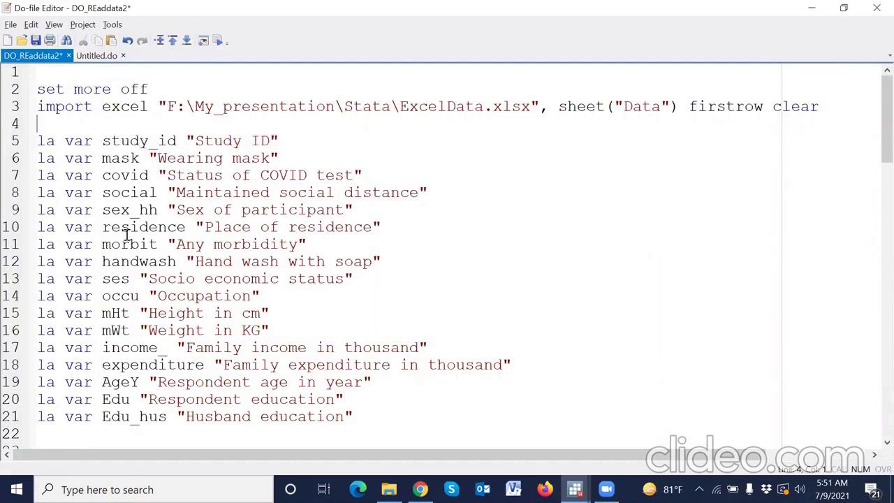
scroll(127, 255, "down", 12)
scroll(127, 261, "down", 1)
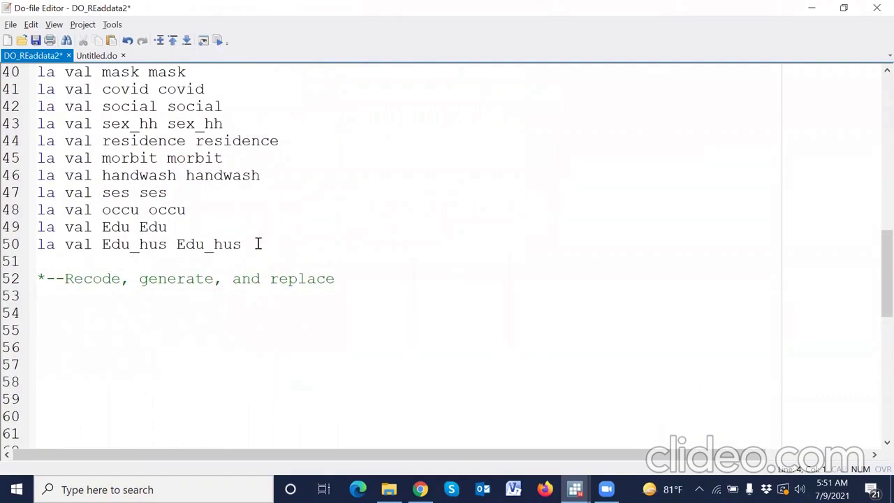
left_click(256, 244, "shift")
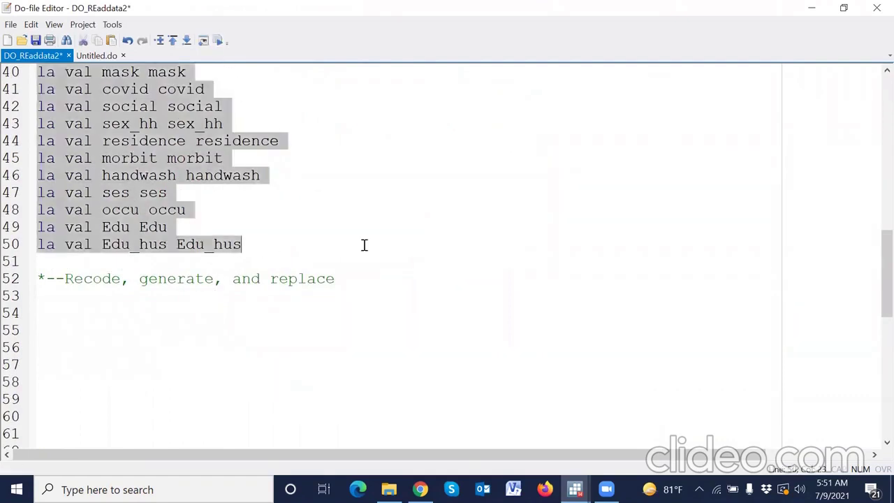
key("ctrl+d")
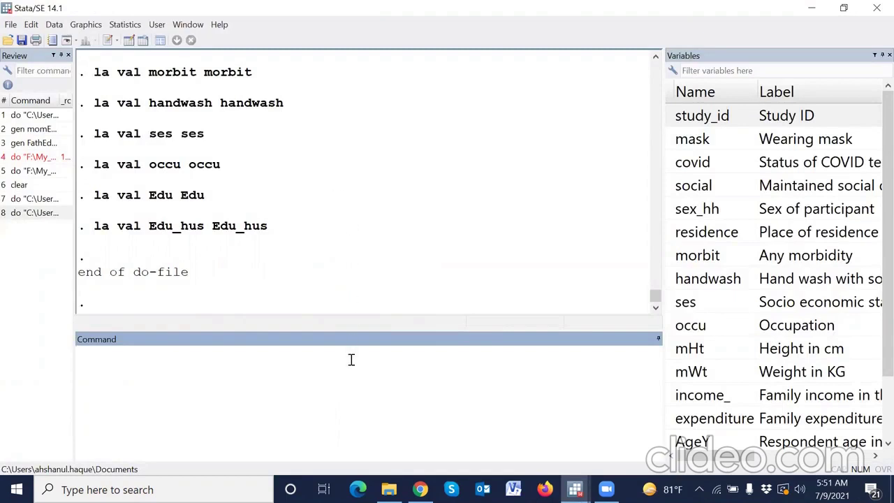
- Tabulate AgeY with the ta command and look through the whole age frequency table
type("ta")
scroll(715, 301, "down", 1)
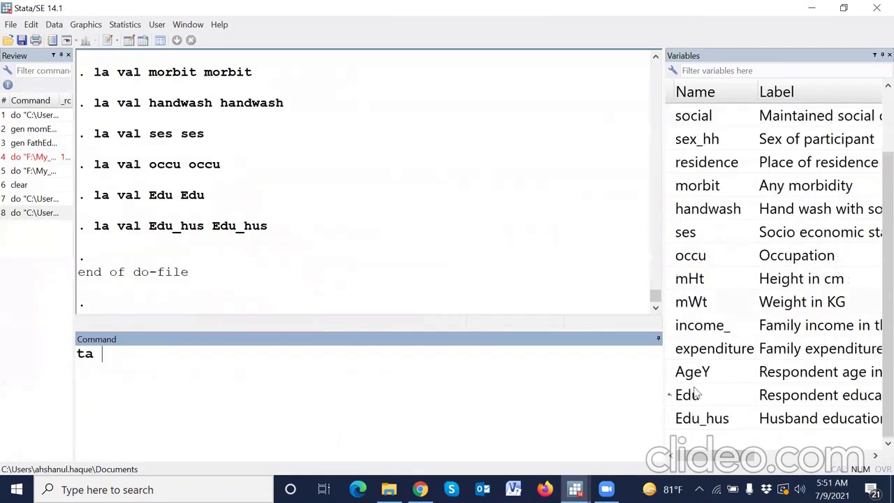
left_click(671, 375)
key("Return")
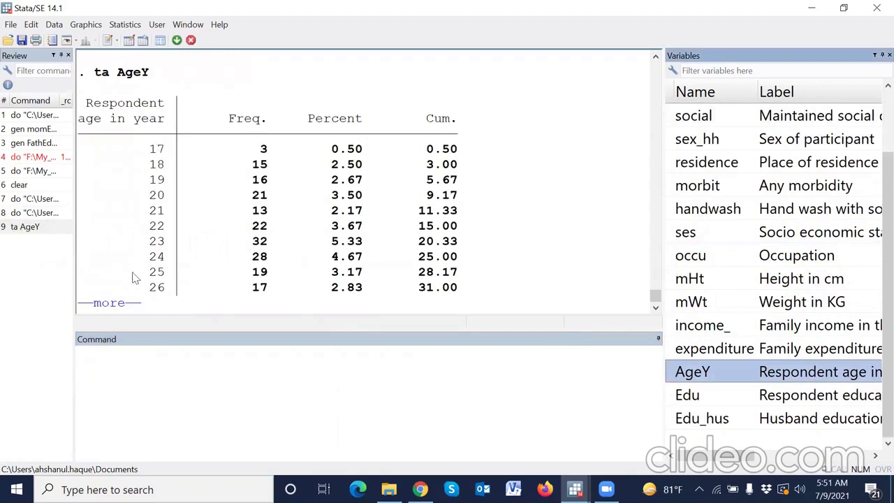
left_click(117, 307)
left_click(117, 306)
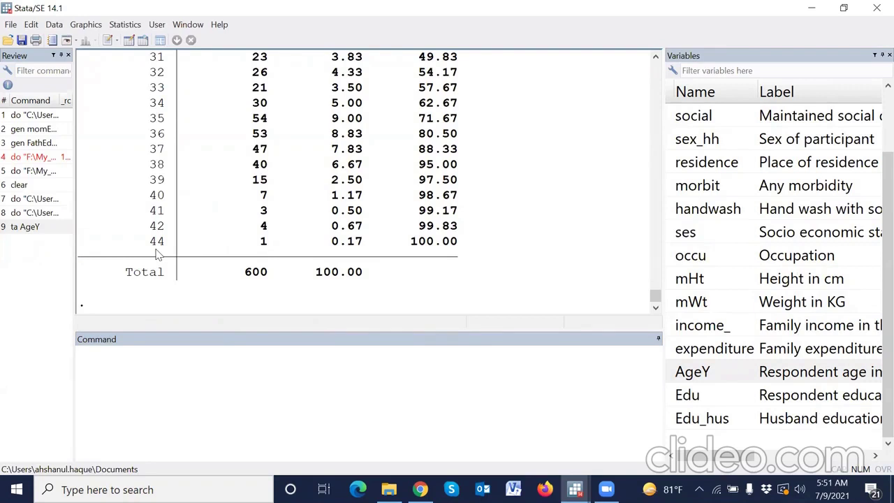
scroll(167, 252, "up", 8)
scroll(180, 250, "down", 6)
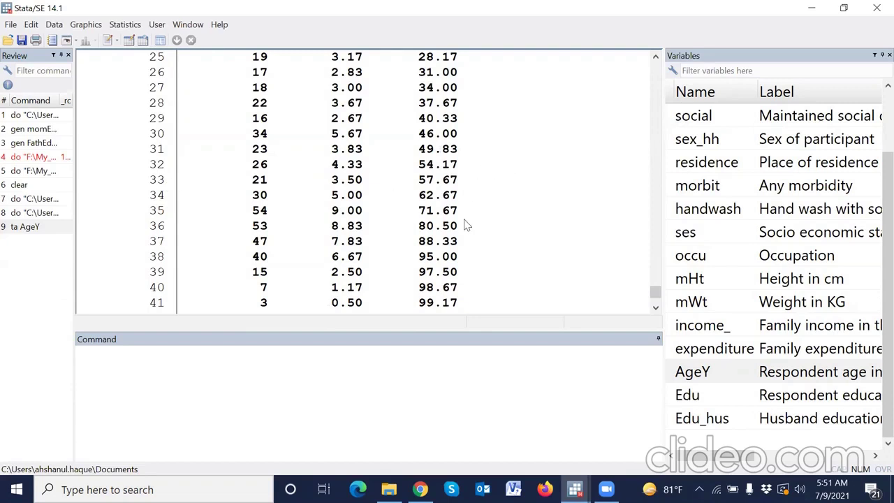
- Draft a recode command for AgeY in the Command window that maps ages 10/20 to 1
left_click(168, 379)
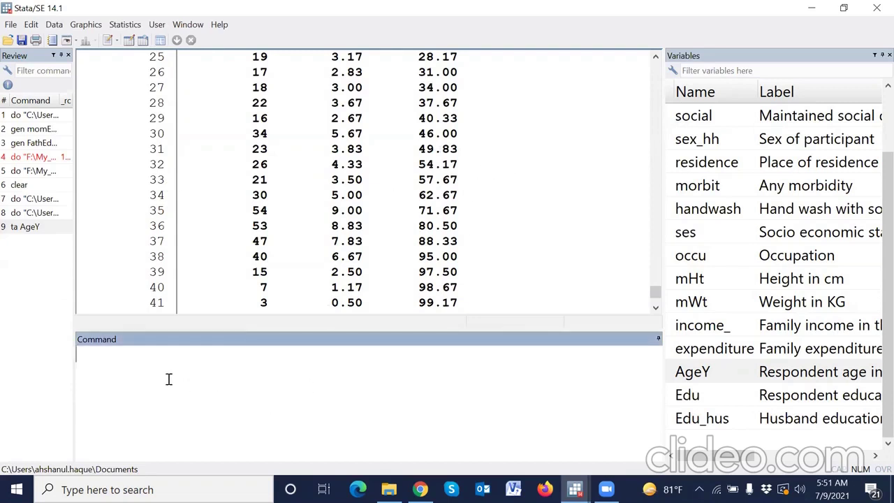
type("recode")
left_click(671, 371)
double_click(672, 371)
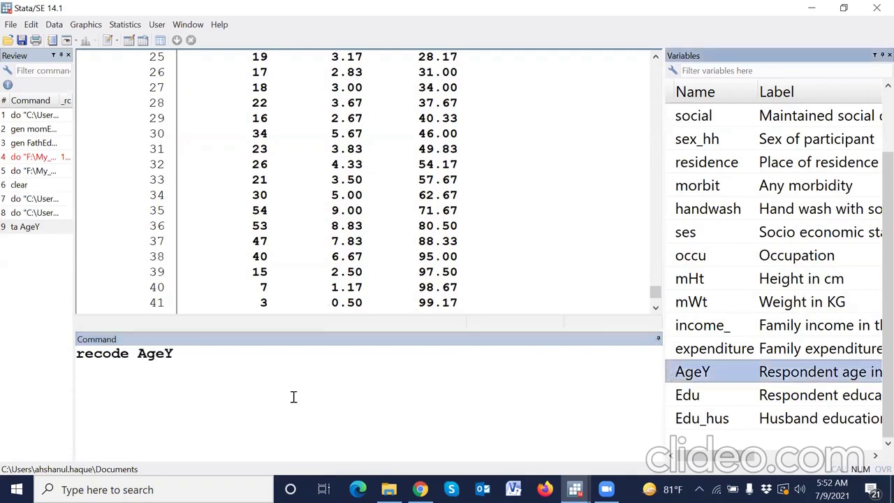
type("()")
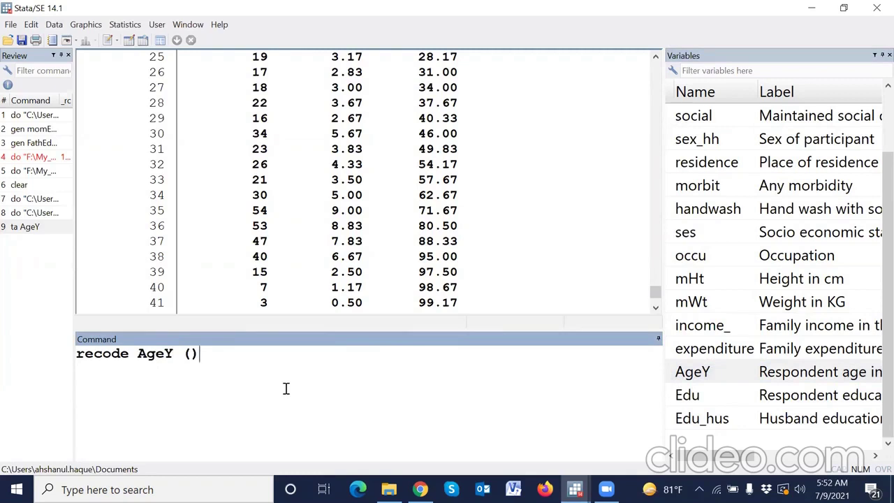
key("Left")
key("alt+Tab")
scroll(301, 364, "down", 3)
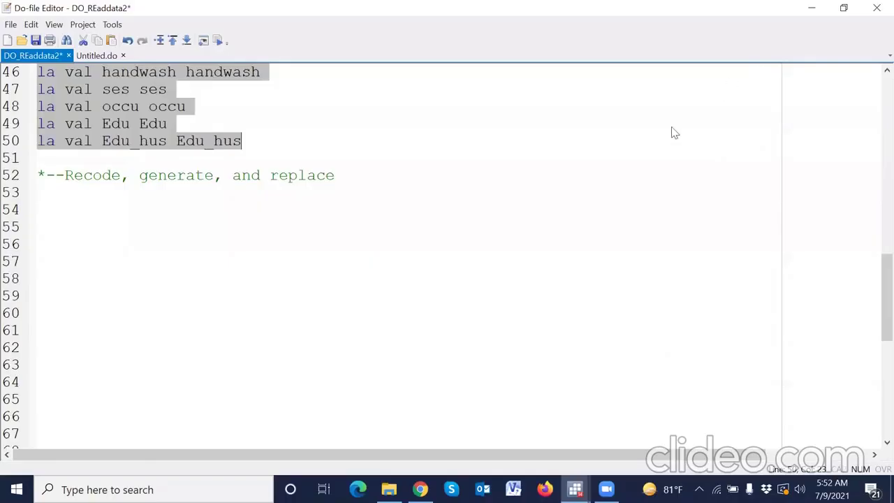
key("alt+Tab")
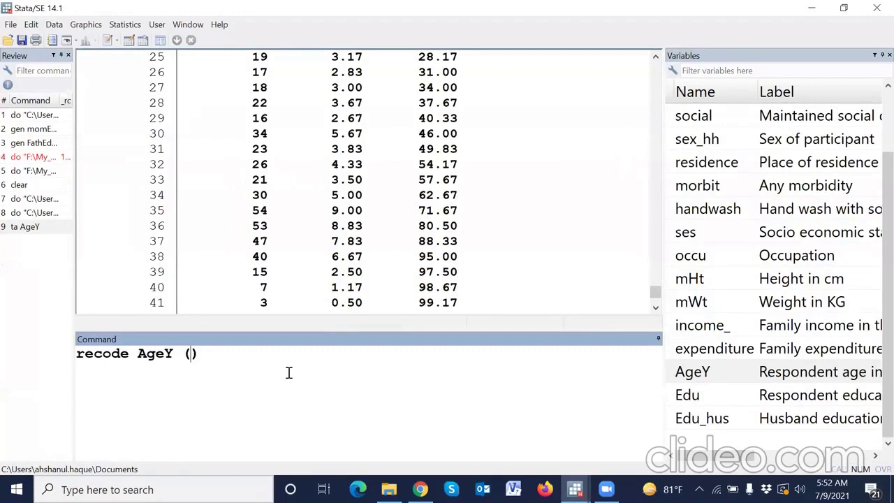
type("10/20=1")
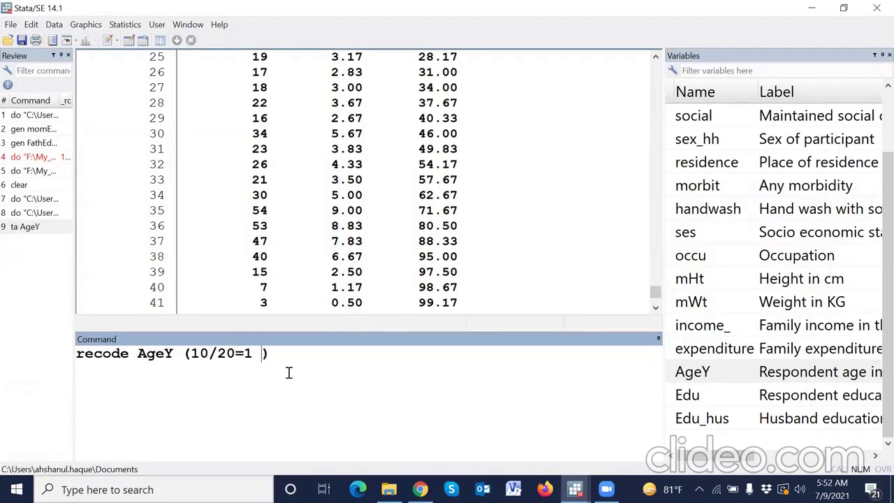
- Add the value label "Age between 10 to 20" to the drafted 10/20=1 recode rule
type("\"\"")
type("Age")
type(" betwee")
type("n 1")
type("0 t")
type("o 20")
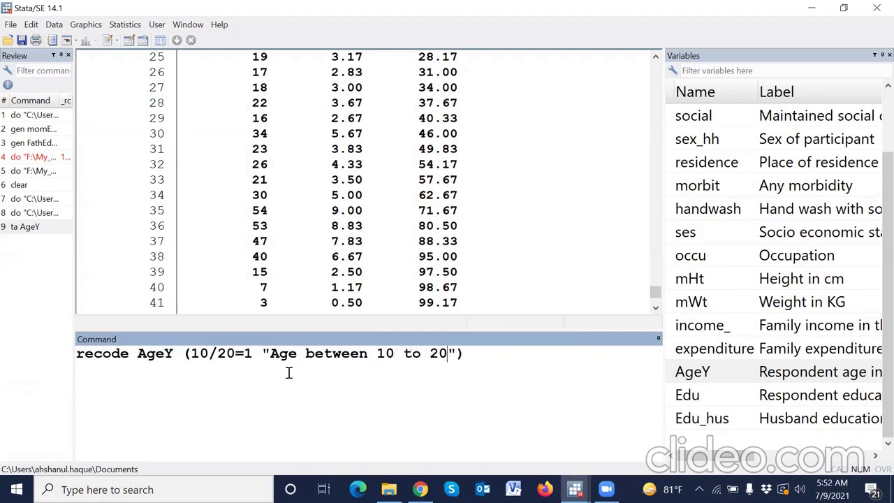
- Shorten the drafted value label to "Age:10 to 20" and cut the whole recode command from the Command window
left_click(297, 353)
type(":")
key("Delete")
key("Delete")
key("Delete")
key("Delete")
key("Delete")
key("Delete")
key("Delete")
key("Delete")
key("Delete")
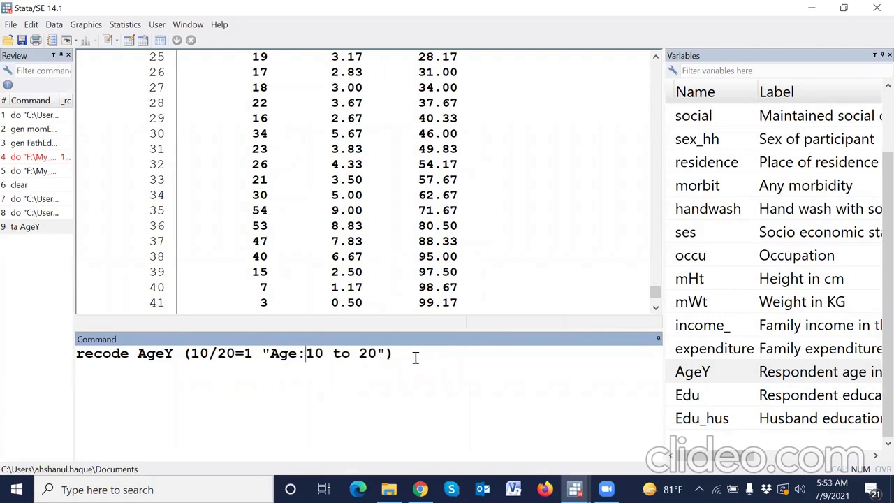
left_click_drag(414, 355, 7, 353)
key("ctrl+x")
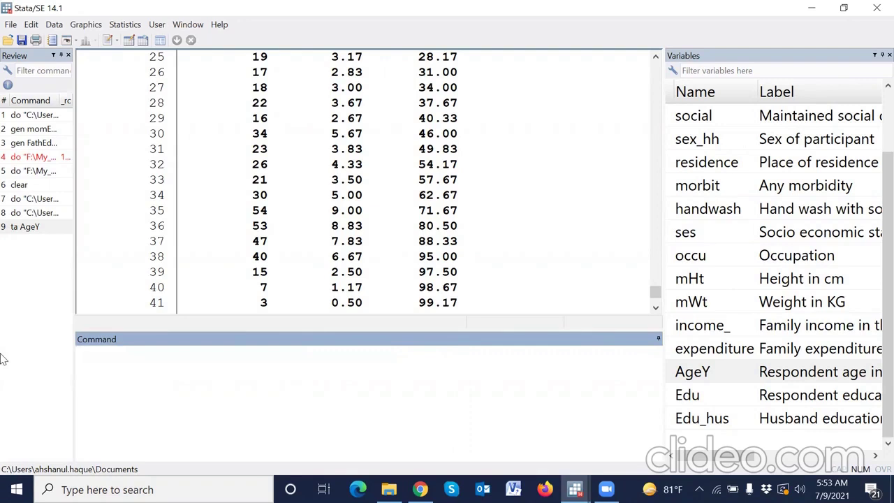
- Place the prepared recode AgeY command from line 72 of the do-file on line 53, under the "Recode, generate, and replace" comment
key("alt+Tab")
scroll(137, 309, "down", 1)
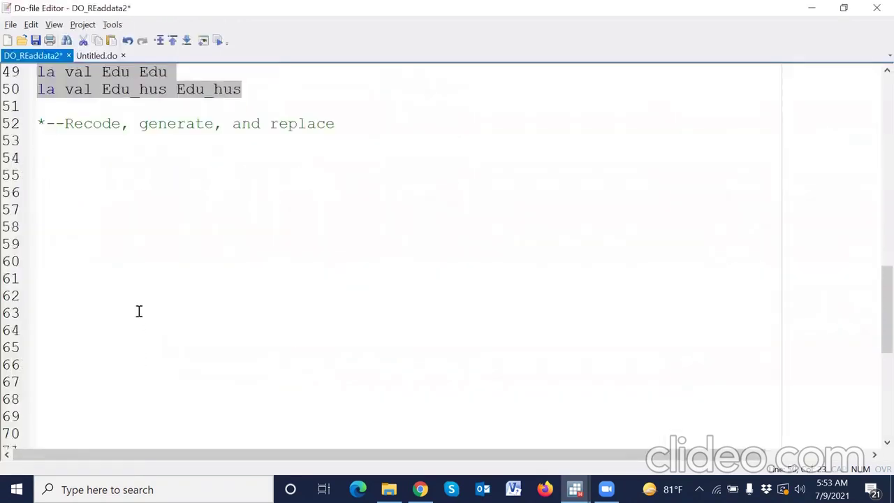
scroll(95, 276, "down", 2)
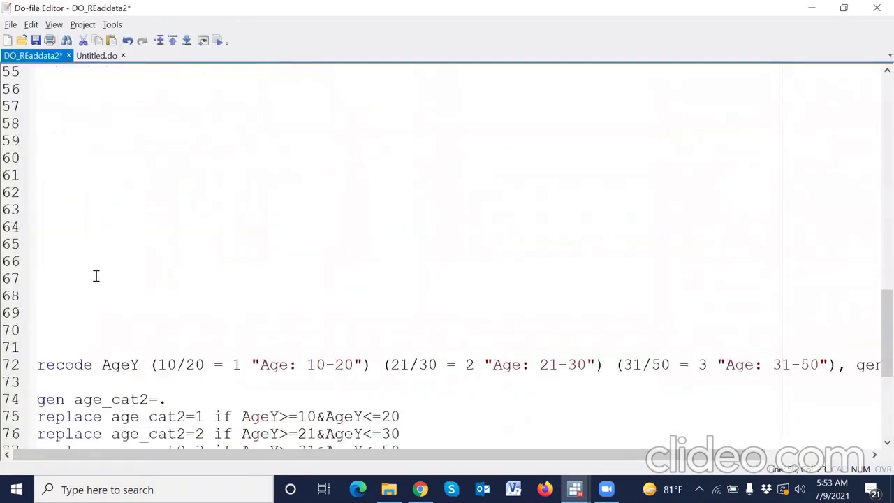
left_click(16, 372)
scroll(42, 328, "up", 4)
left_click(53, 250)
key("ctrl+v")
left_click(122, 331)
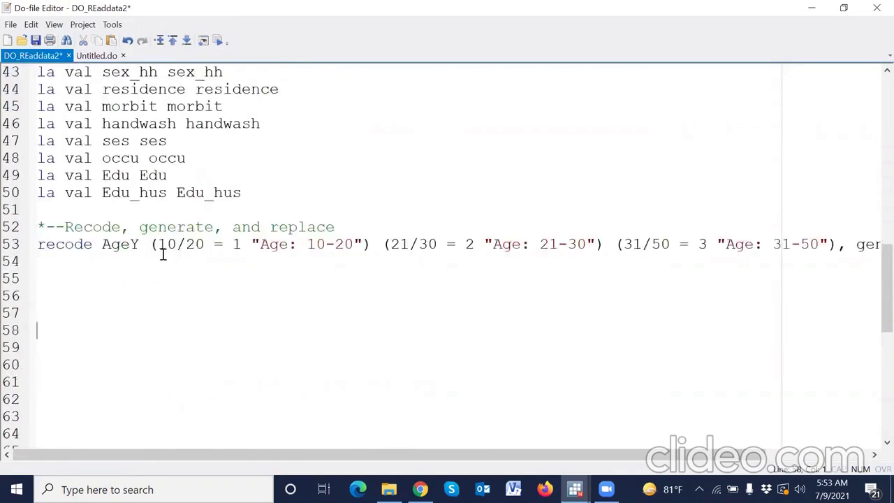
- Remove the extra spaces inside the parentheses on line 53 so the option reads gen(AgeY_cat)
left_click_drag(158, 244, 584, 244)
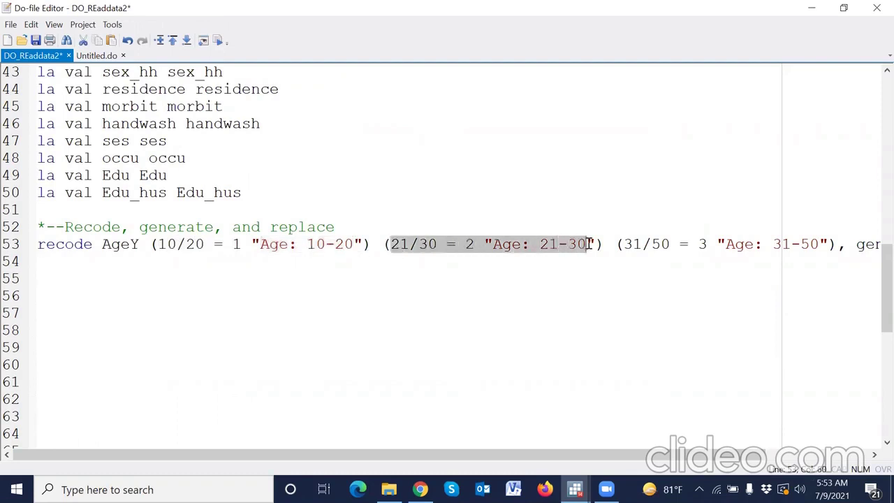
left_click_drag(565, 456, 622, 454)
left_click(563, 244)
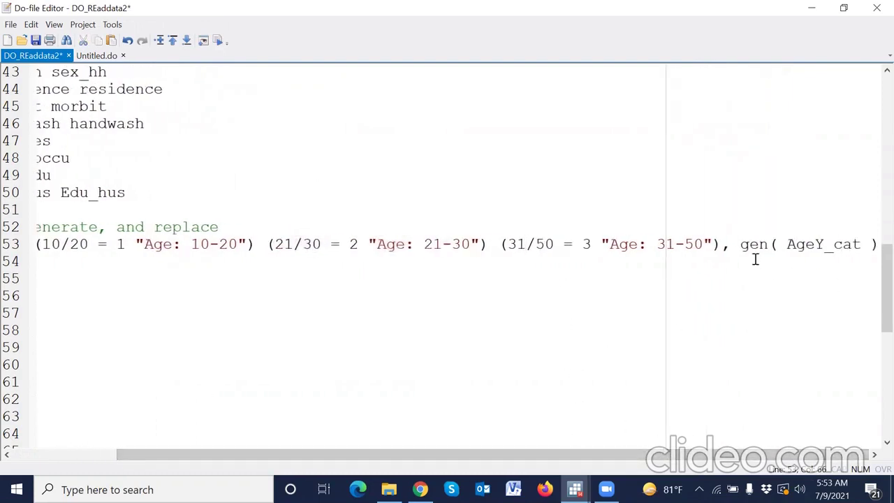
left_click(787, 244)
key("BackSpace")
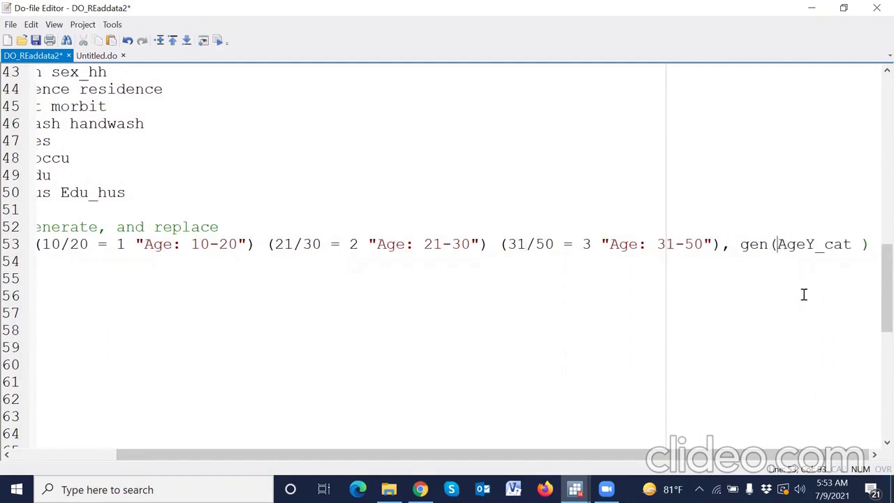
left_click(863, 243)
key("BackSpace")
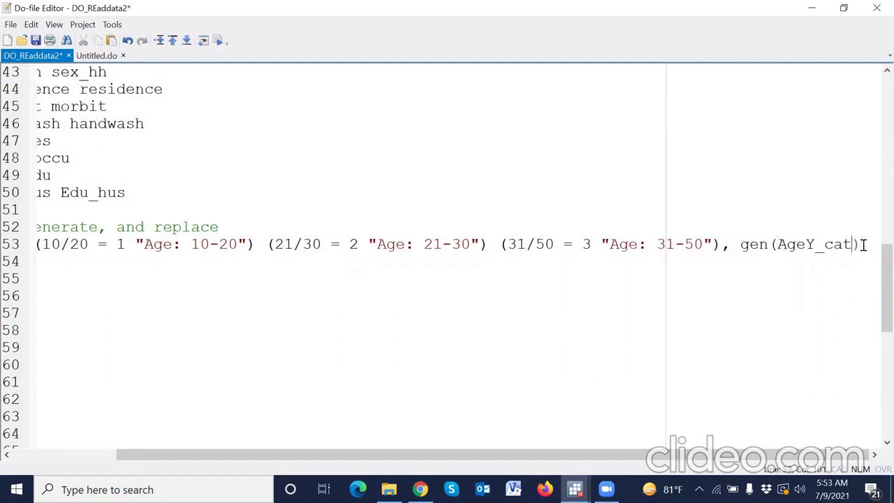
- Run only the recode AgeY command on line 53 to generate AgeY_cat
left_click(19, 245)
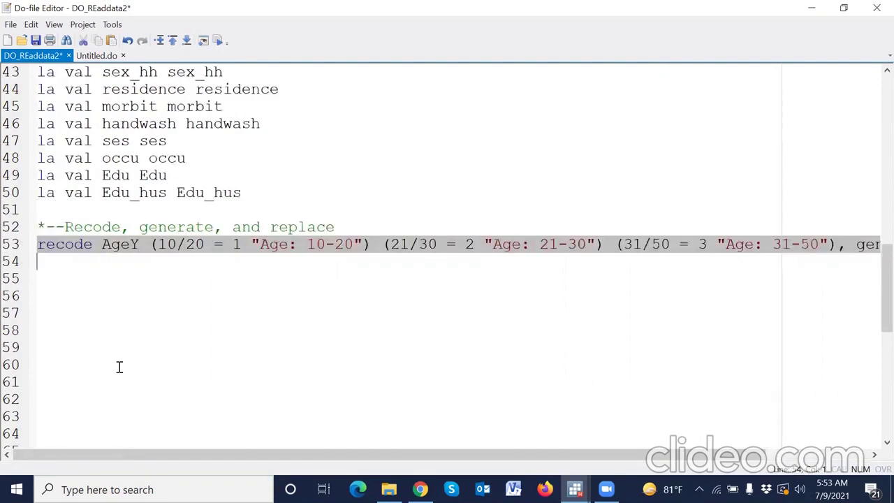
left_click_drag(140, 455, 31, 457)
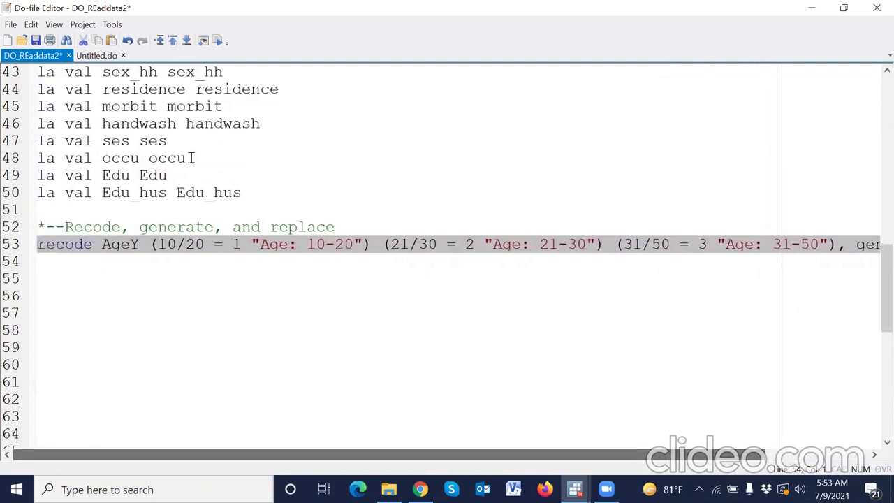
left_click_drag(235, 455, 323, 447)
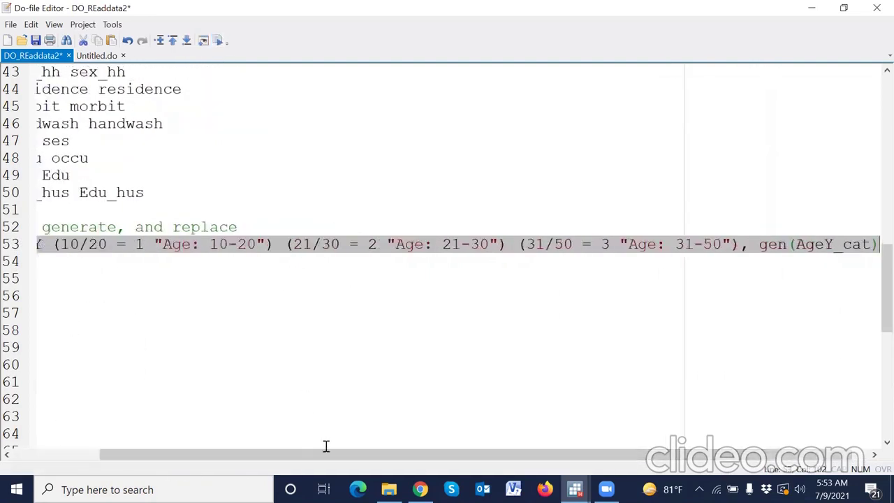
key("ctrl+d")
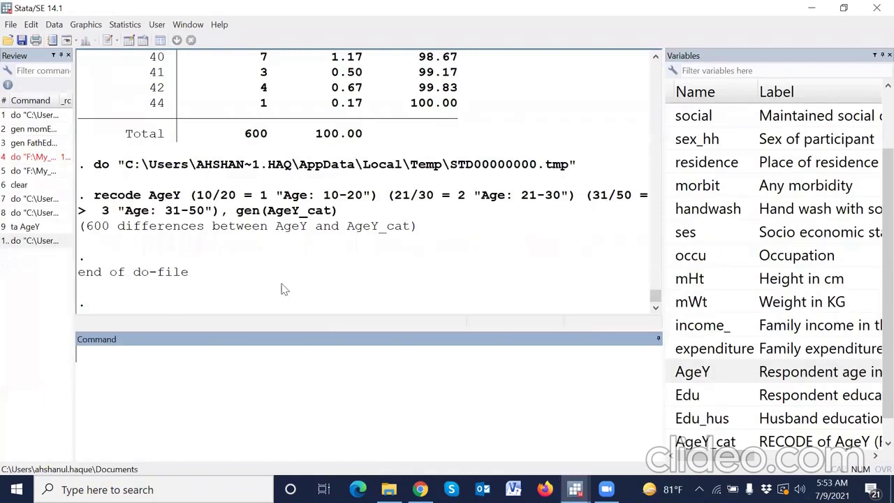
- Tabulate the new AgeY_cat variable with the ta command
left_click(258, 405)
type("ta")
scroll(677, 363, "down", 1)
left_click(670, 419)
key("Return")
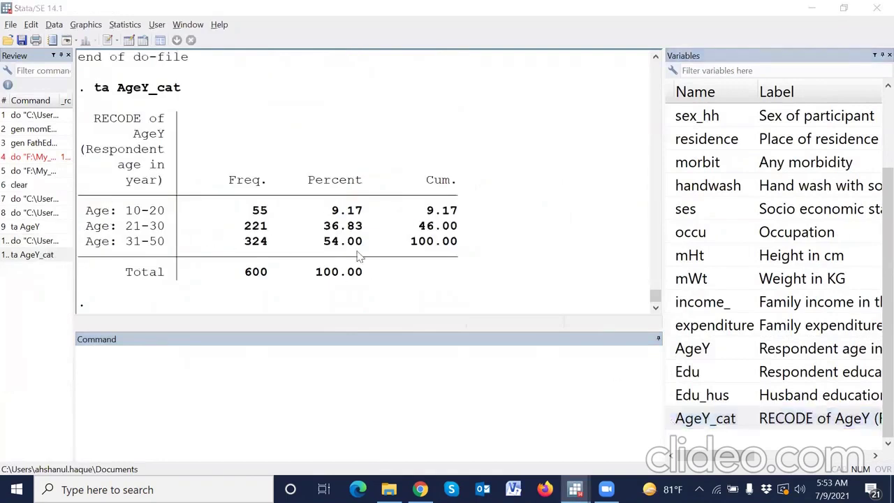
- Write gen AgeY_cat=. on line 56 of the do-file, reusing the variable name from the recode command
key("alt+Tab")
left_click(206, 281)
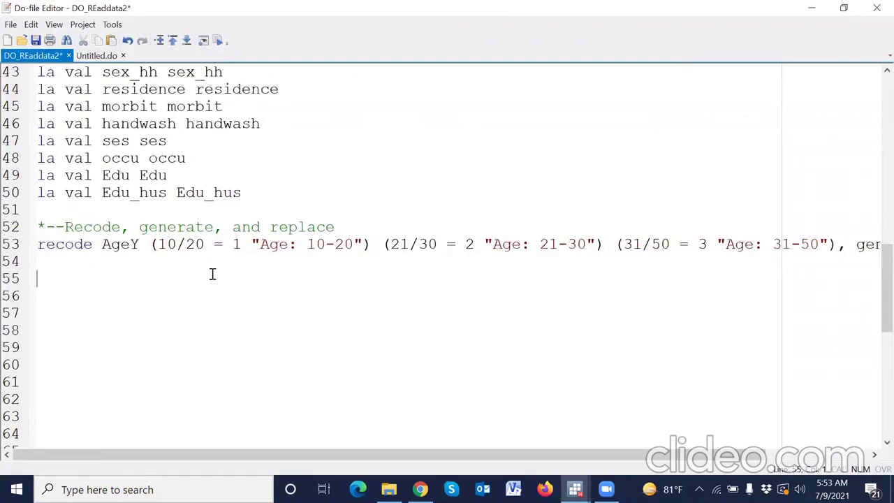
key("Return")
type("gen")
left_click_drag(328, 454, 447, 453)
left_click(814, 244)
double_click(815, 244)
key("ctrl+c")
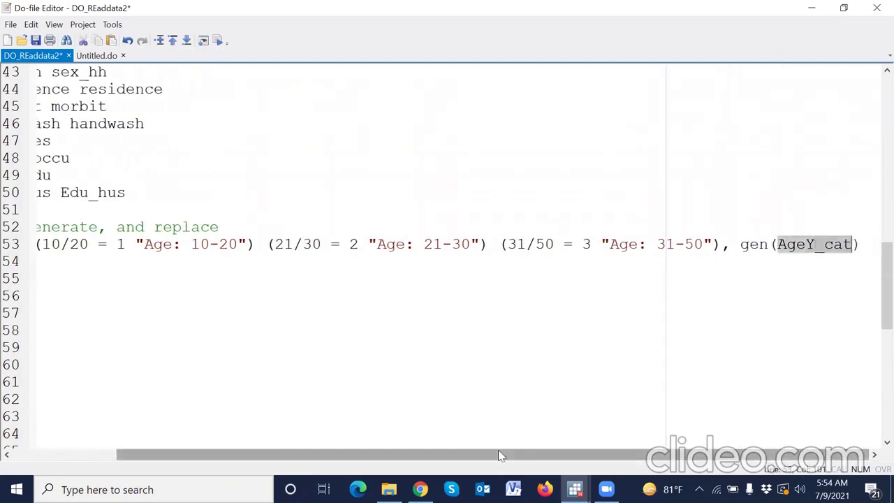
key("Delete")
left_click(96, 278)
left_click(76, 300)
key("ctrl+v")
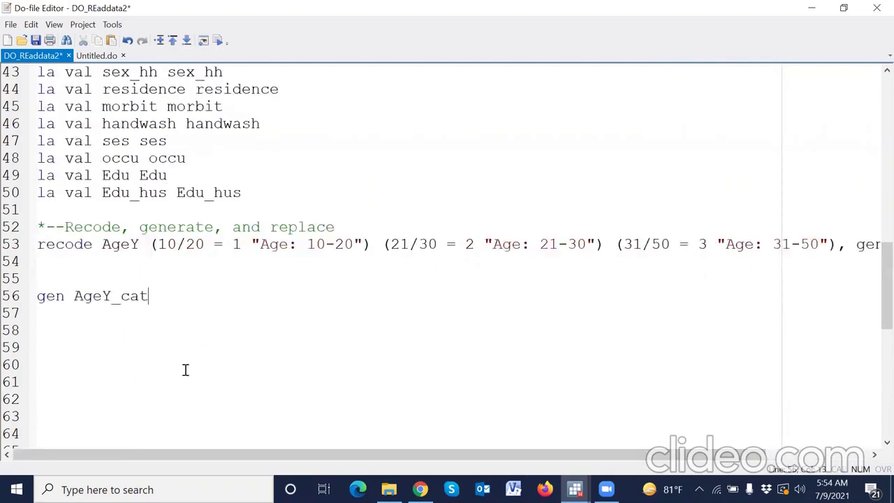
key("alt+space")
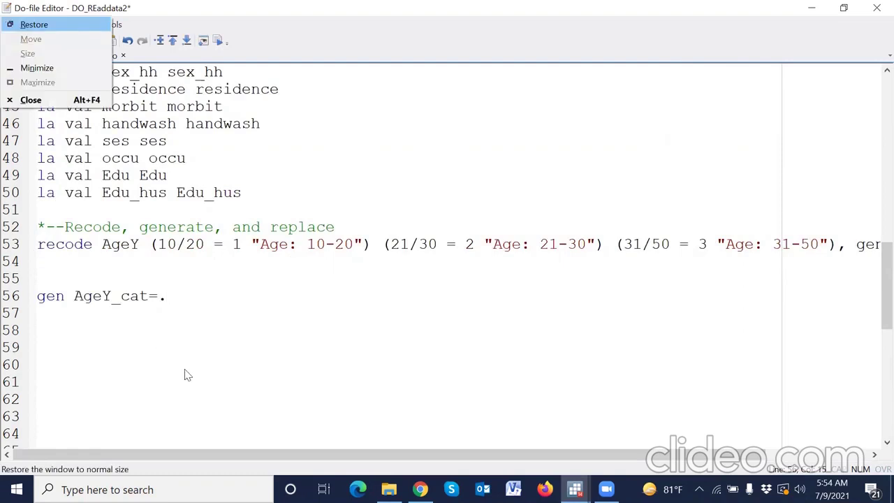
- Write replace AgeY_cat =1 if AgeY>=10& AgeY<=20 on line 57 of the do-file, reusing the AgeY name from the recode command
key("Return")
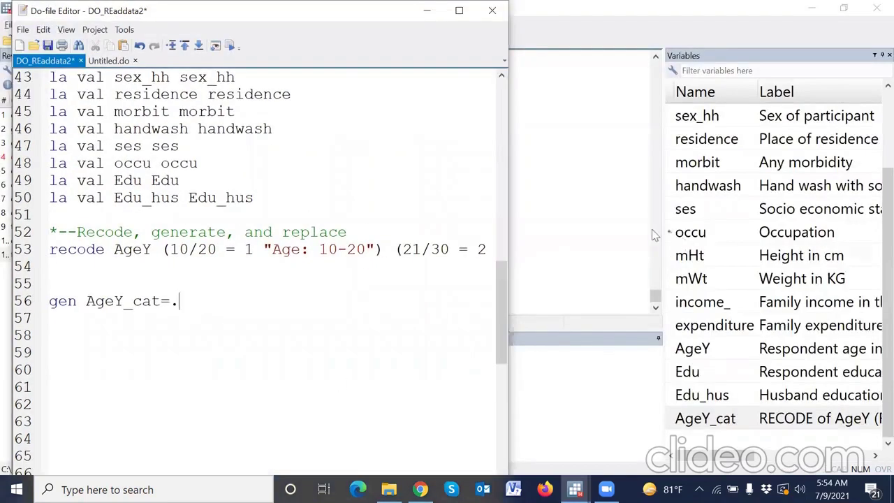
double_click(201, 9)
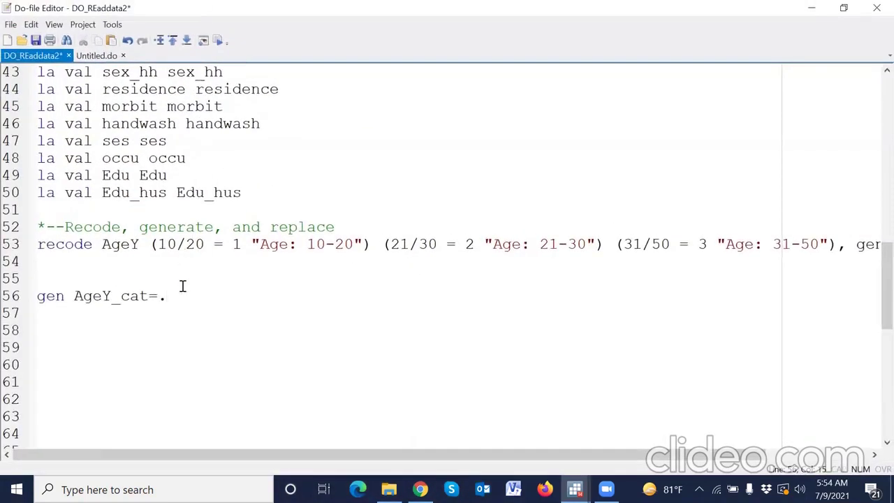
key("Return")
type("replace ")
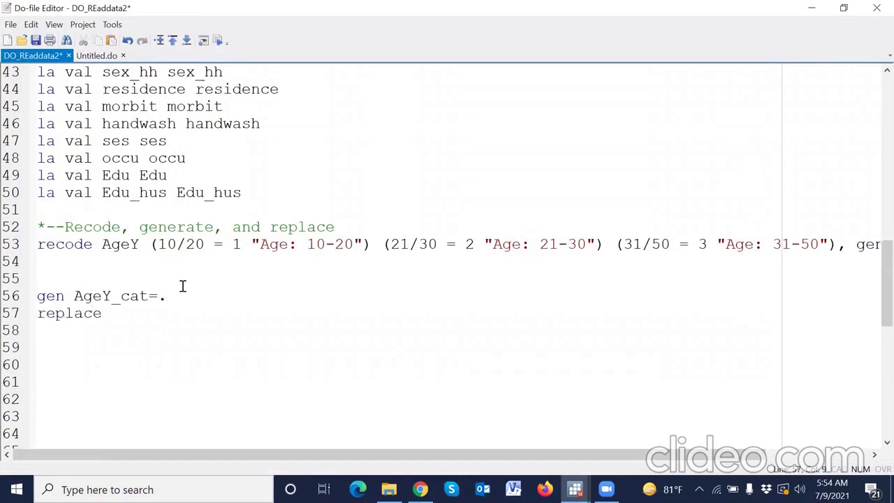
type("AgeY_cat =1 if")
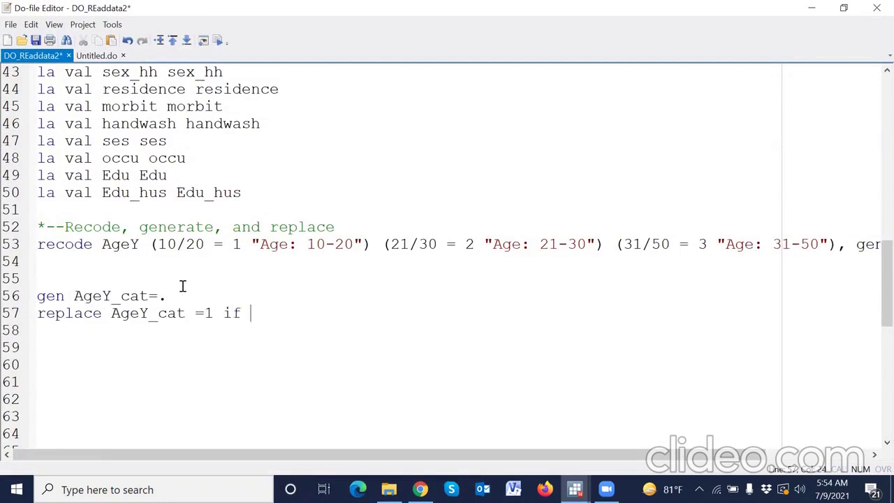
double_click(128, 242)
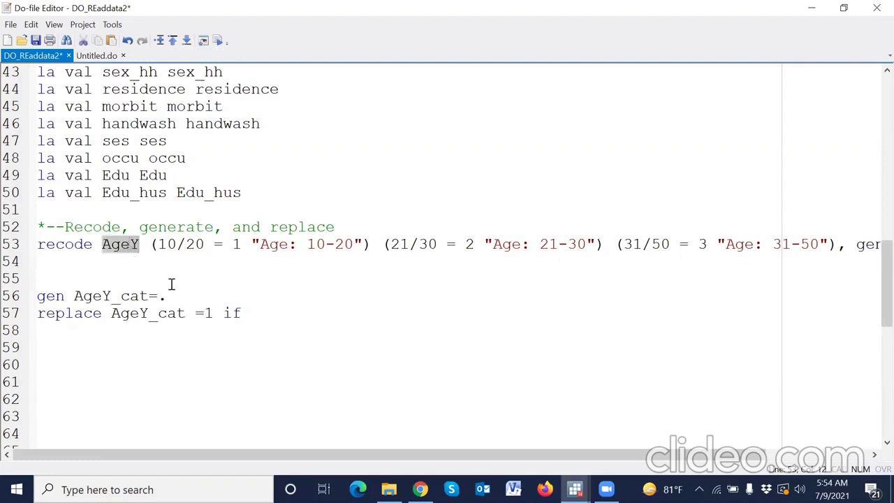
key("ctrl+c")
left_click(259, 314)
key("ctrl+v")
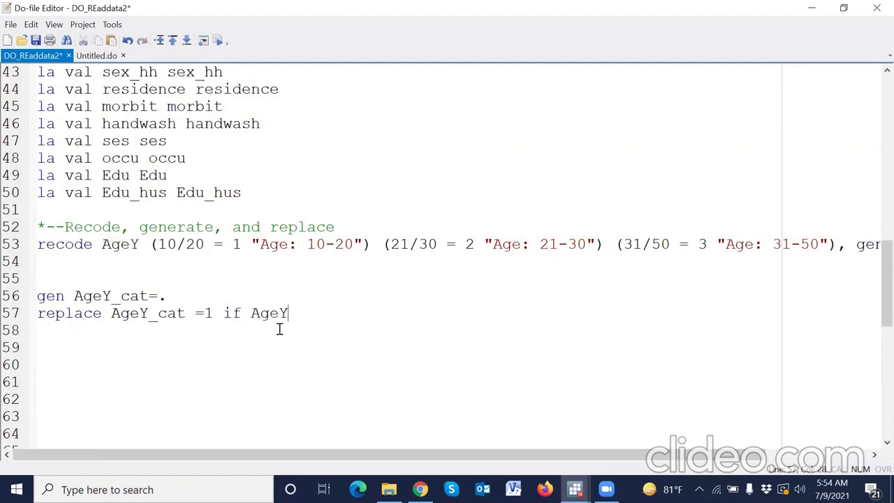
type(">=10&")
key("ctrl+v")
type("<=20")
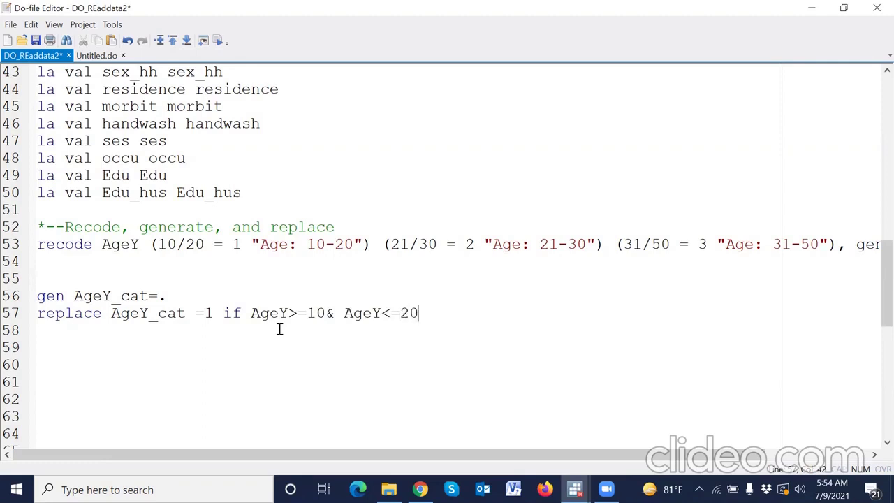
- Duplicate the line 57 replace command onto lines 58 and 59
key("Return")
left_click(19, 322)
key("ctrl+c")
key("ctrl+v")
key("ctrl+v")
key("ctrl+v")
- Set the AgeY_cat category code to 2 on line 58 and to 3 on line 59
left_click(211, 330)
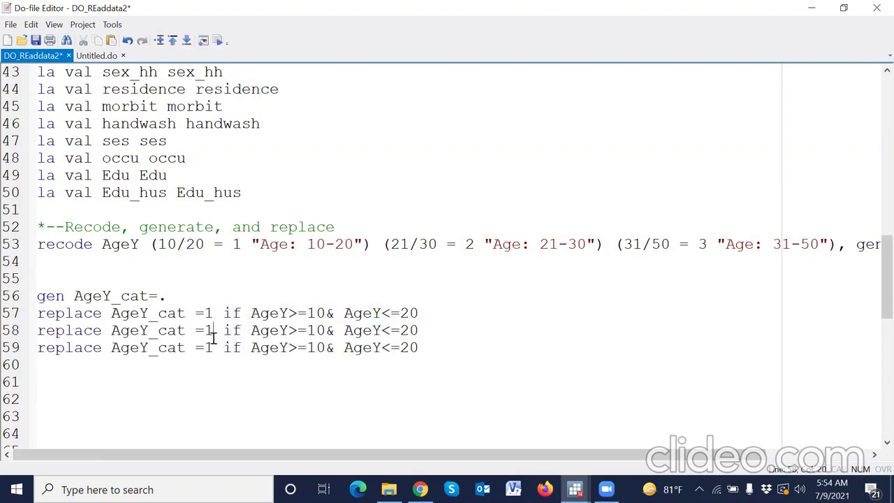
key("BackSpace")
type("2")
key("BackSpace")
type("3")
- Change the line 58 condition to AgeY>=21& AgeY<=30
left_click(316, 330)
key("Delete")
key("BackSpace")
type("21")
left_click(408, 331)
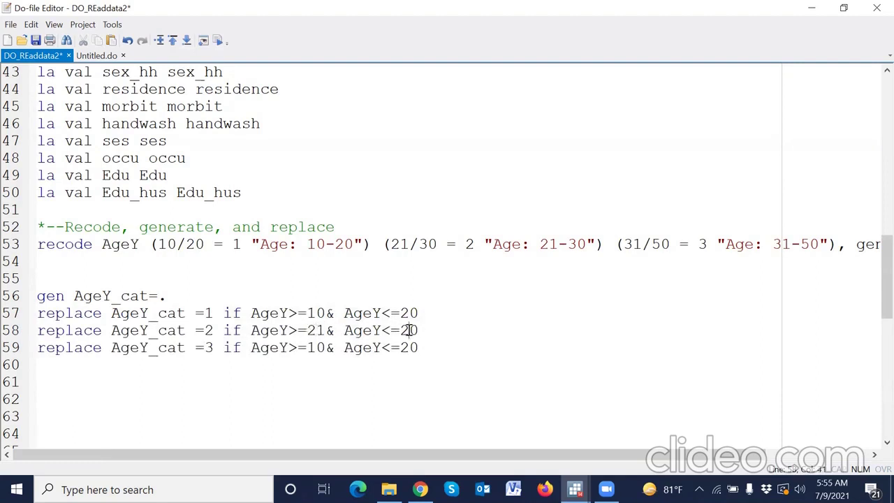
key("BackSpace")
type("3")
- Change the line 59 condition to AgeY>=31& AgeY<=50
key("Delete")
key("BackSpace")
type("31")
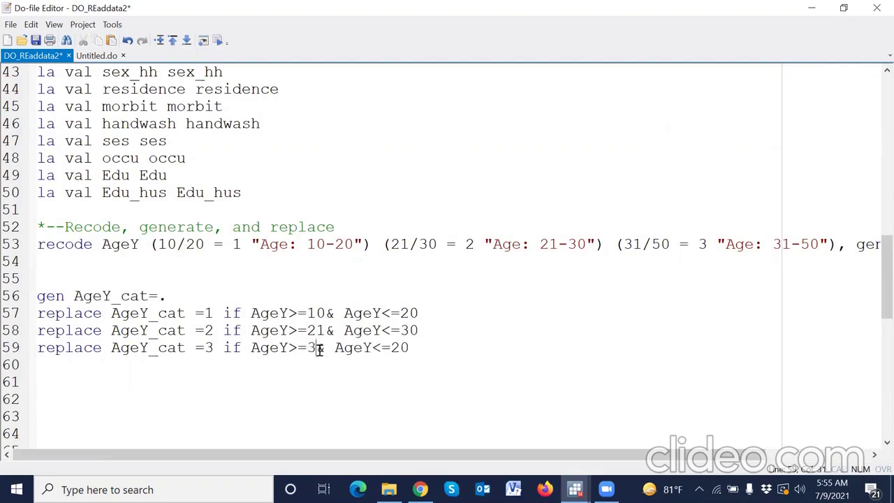
left_click(408, 347)
key("BackSpace")
type("5")
left_click(423, 347)
key("Return")
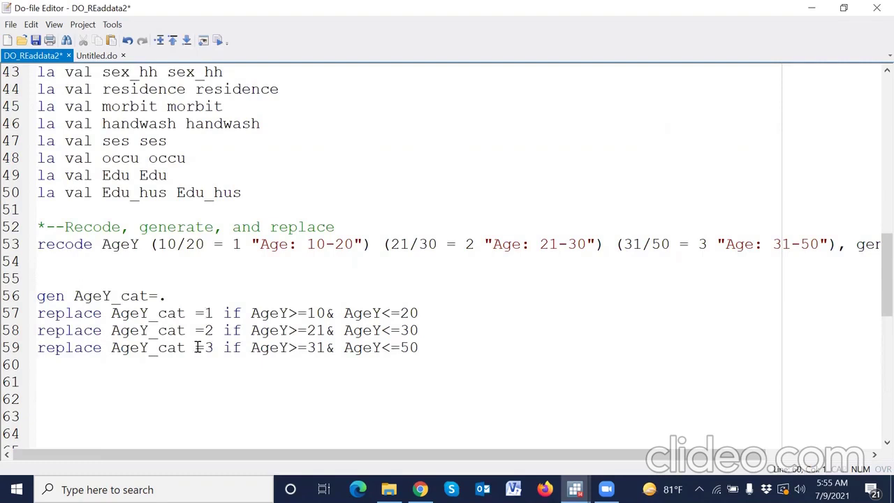
- Replace the AgeY_cat commands from line 56 on with the prepared age_cat2 gen, replace and label commands from lines 79 to 84
left_click_drag(16, 296, 17, 346)
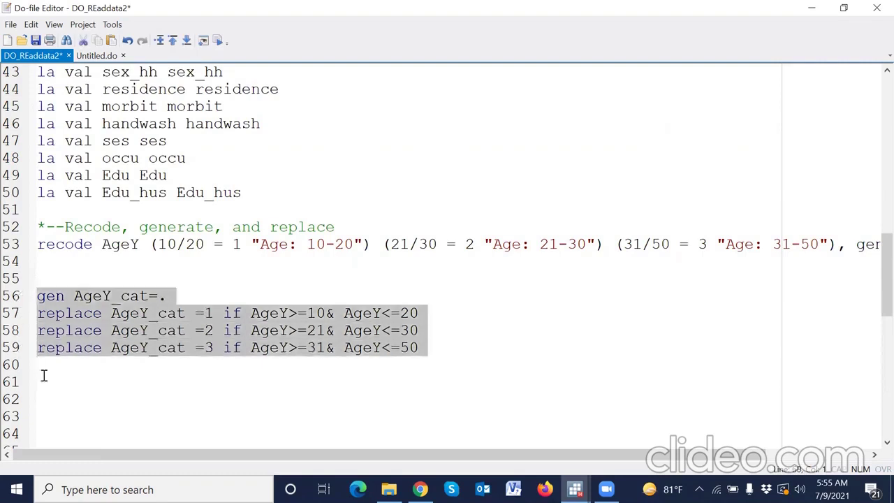
scroll(42, 373, "down", 7)
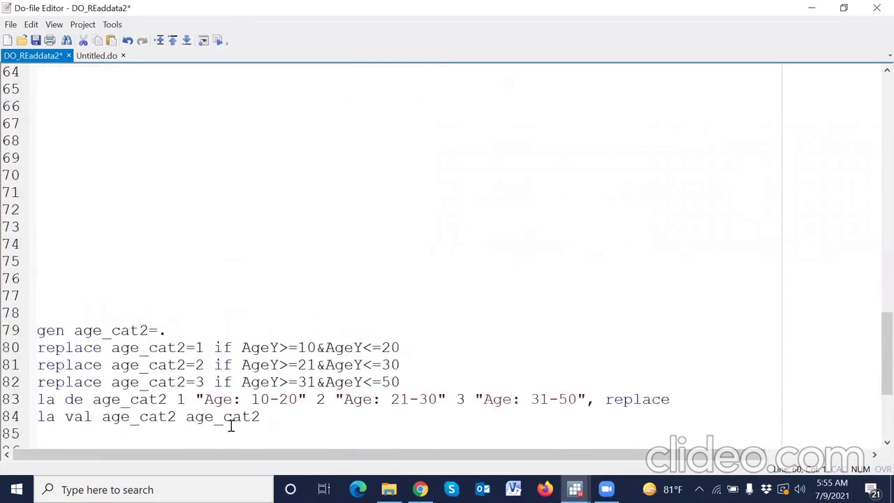
left_click_drag(262, 417, 43, 330)
left_click(43, 331)
scroll(55, 333, "up", 5)
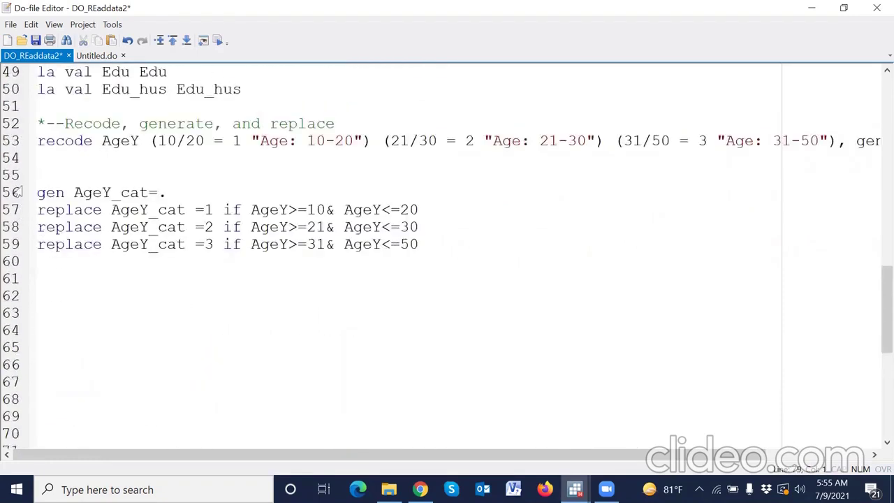
left_click_drag(17, 192, 21, 282)
key("ctrl+v")
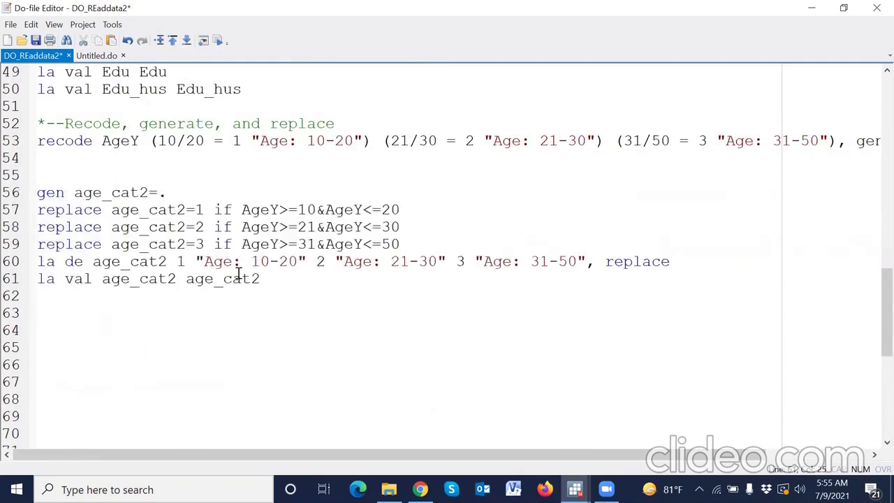
- Add la var age_cat2 "Age category" on line 62 of the do-file
left_click(276, 294)
type("la var")
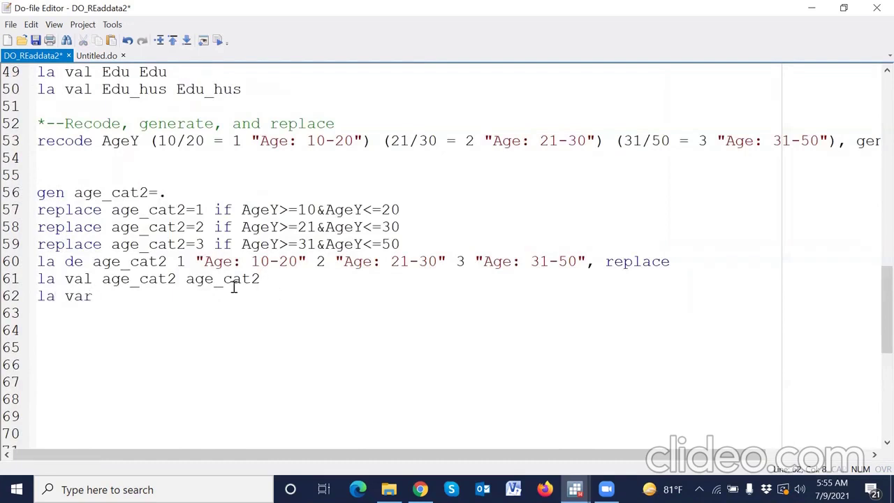
double_click(160, 283)
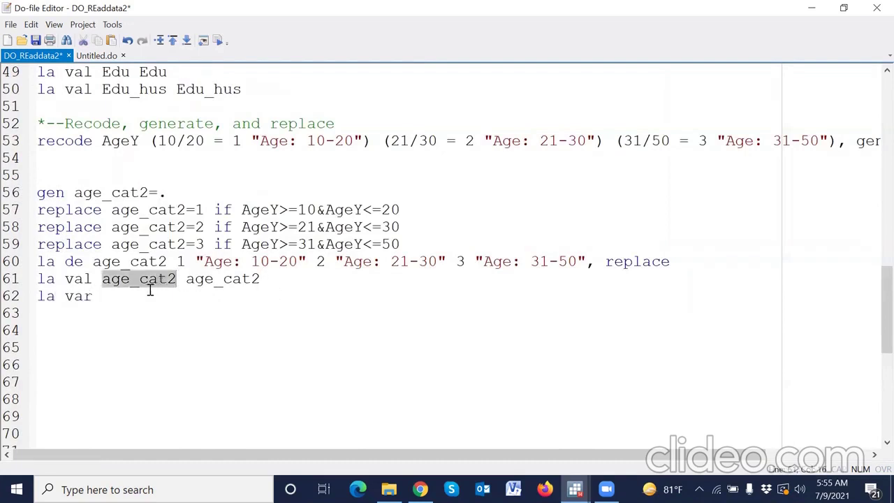
left_click(116, 294)
key("ctrl+v")
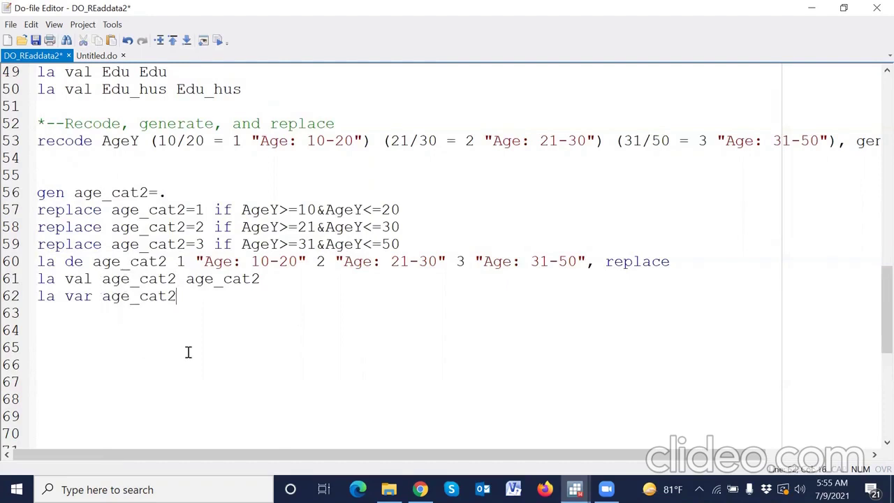
type("\"\"")
type("Age cat")
type("egor")
type("y")
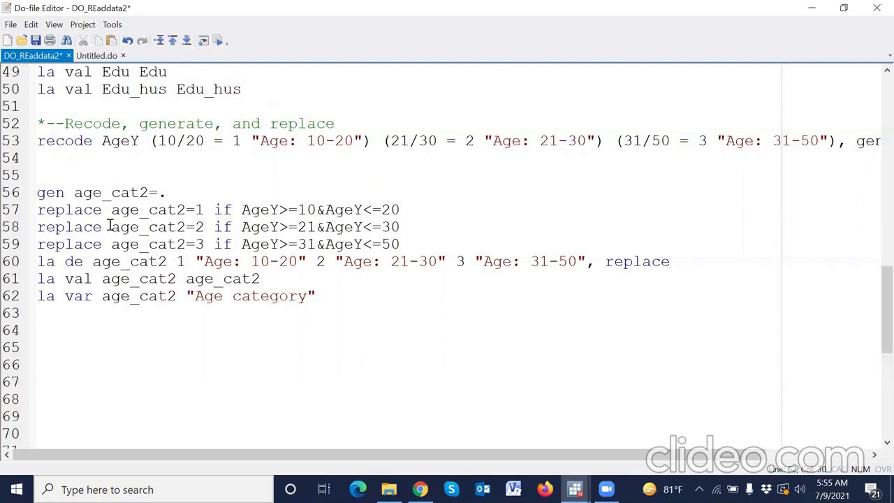
- Run only the age_cat2 commands on lines 56 to 62 and return to the main Stata window
left_click(16, 197)
left_click(19, 298, "shift")
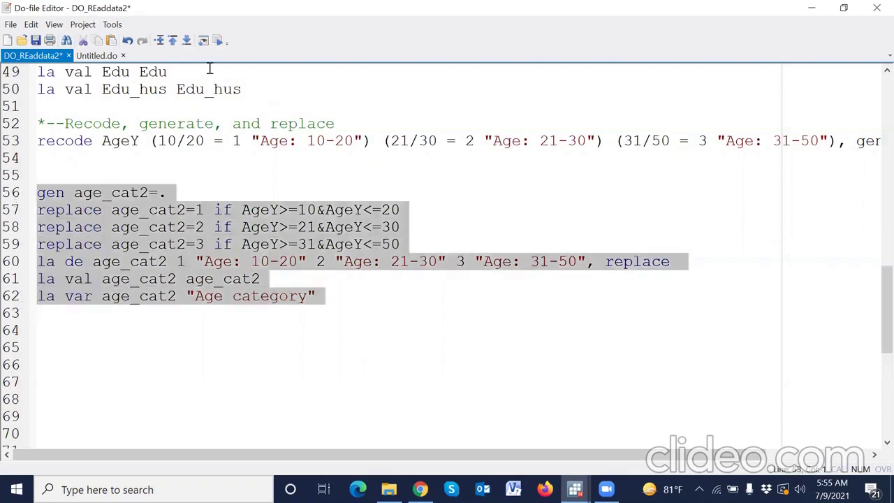
left_click(574, 489)
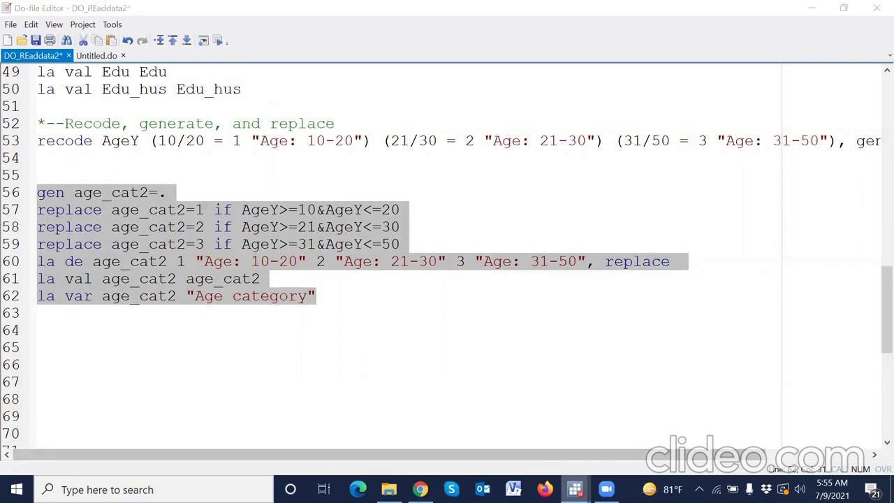
left_click(501, 428)
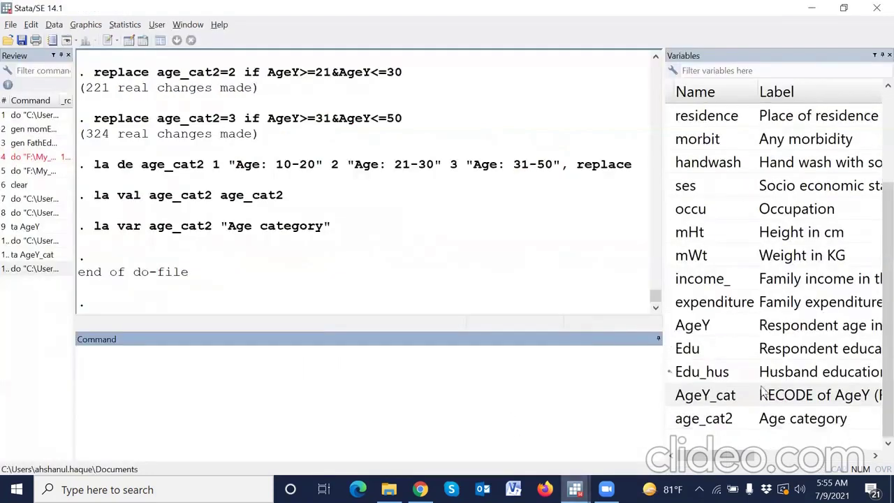
- Tabulate the new age_cat2 variable with the ta command
type("ta")
left_click(671, 419)
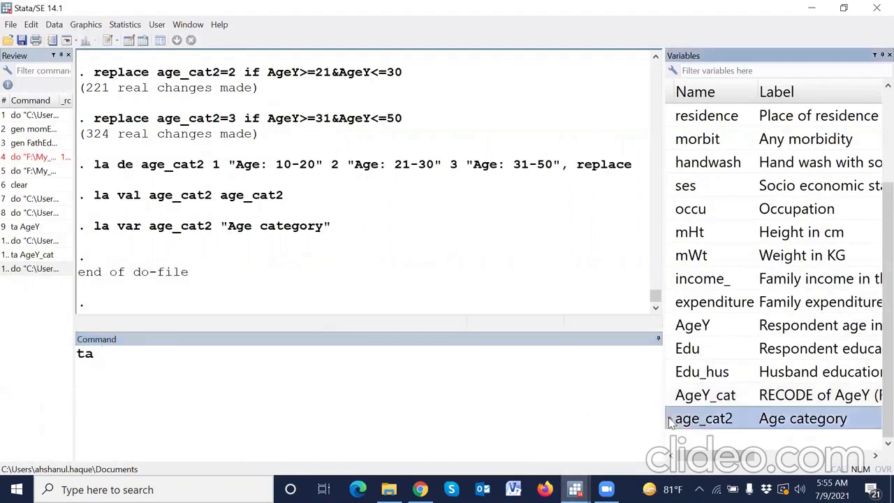
key("Return")
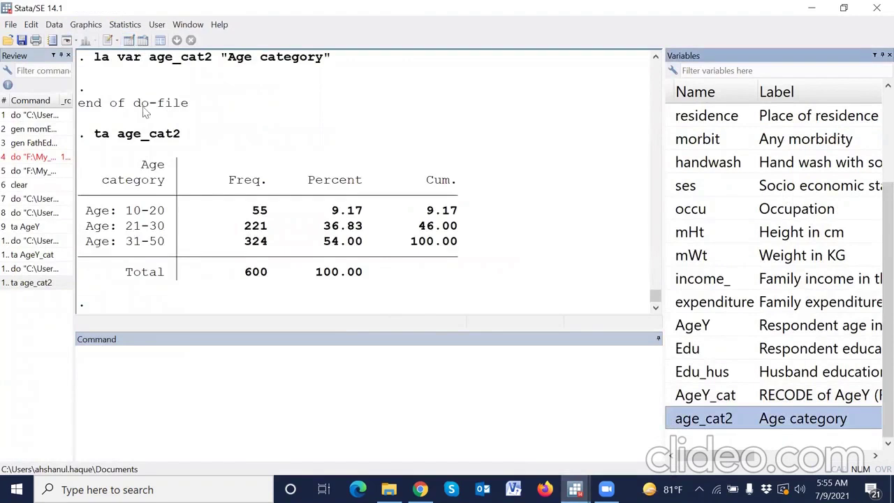
- Compare the AgeY_cat and age_cat2 columns in the Data Editor, then return to the main Stata window
left_click(129, 40)
left_click_drag(210, 452, 813, 454)
left_click(141, 111)
left_click(251, 110)
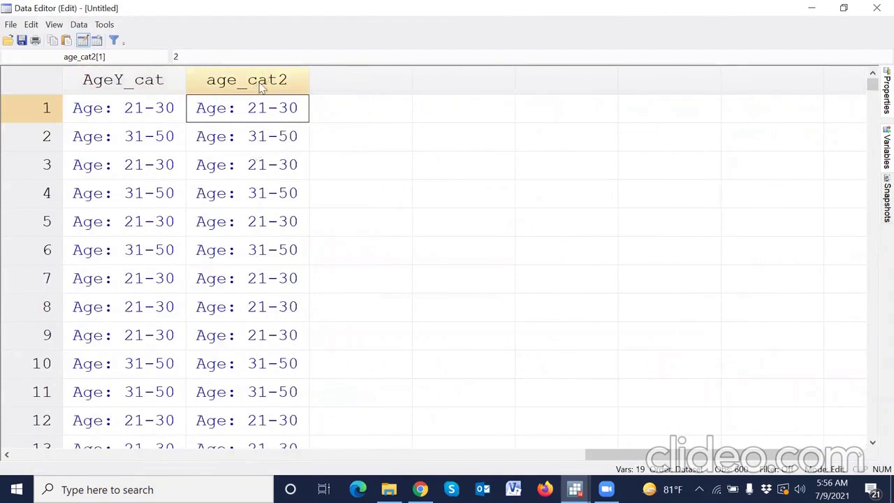
key("alt+Tab")
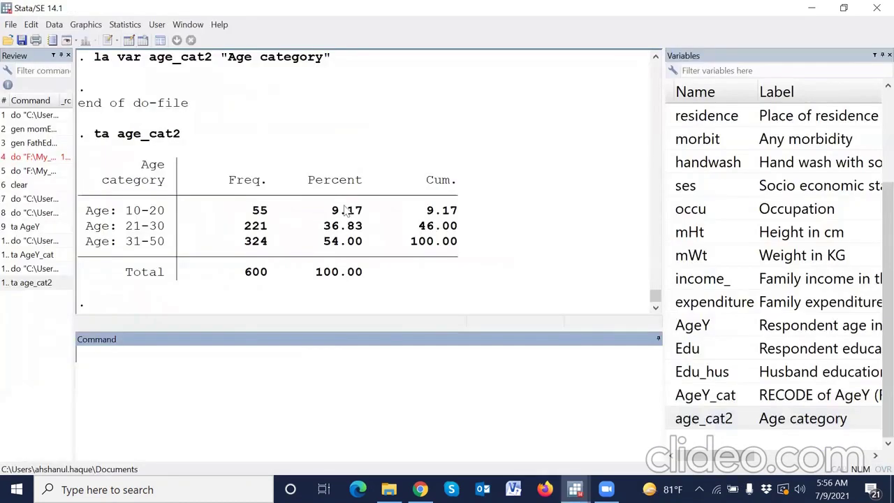
mouse_move(574, 488)
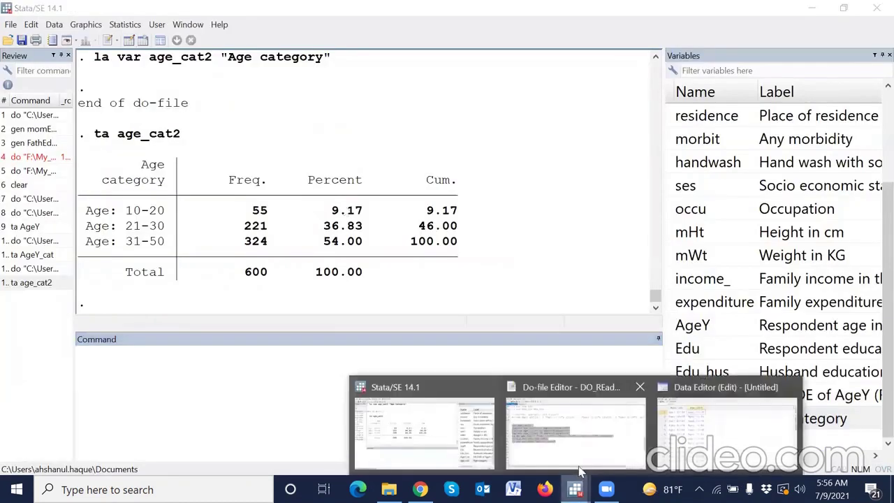
left_click(546, 423)
left_click(301, 358)
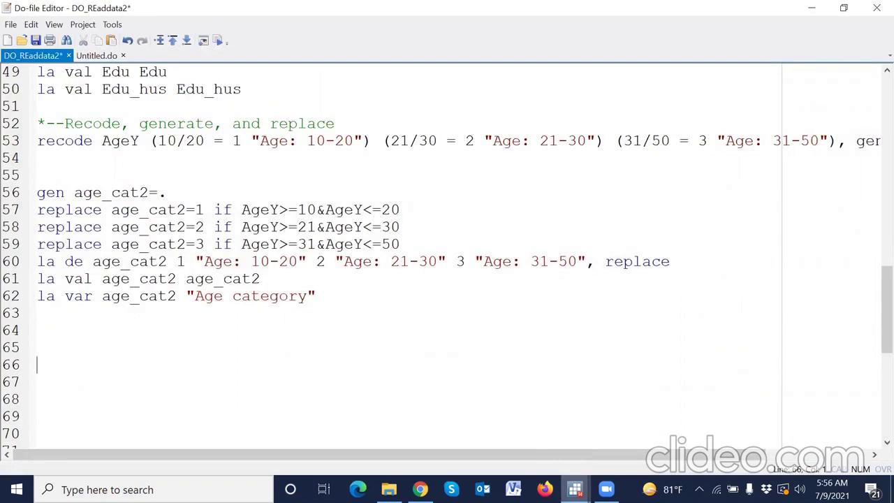
mouse_move(569, 484)
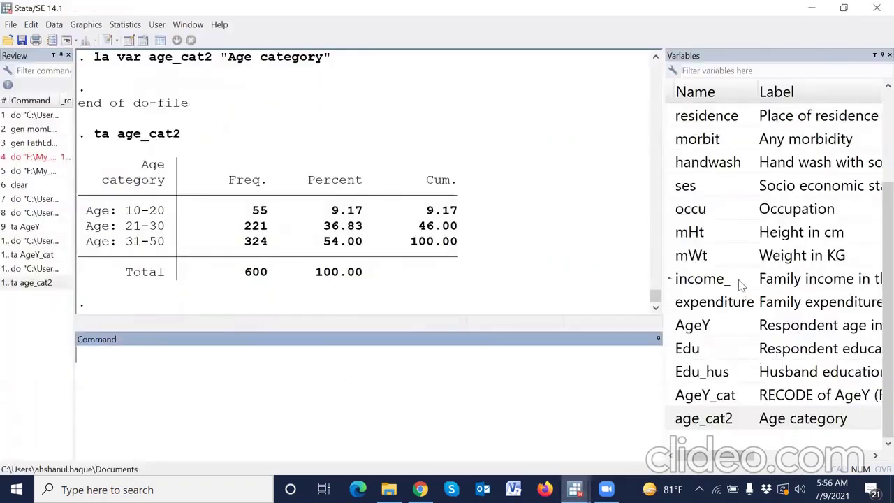
left_click(698, 238)
left_click(704, 256)
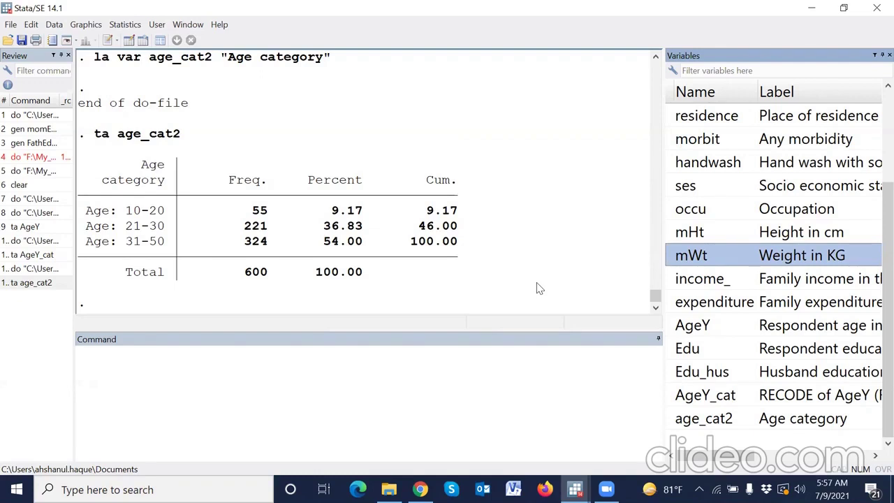
- Generate the height in metres by running gen ht_mtr= mHt/100
left_click(424, 379)
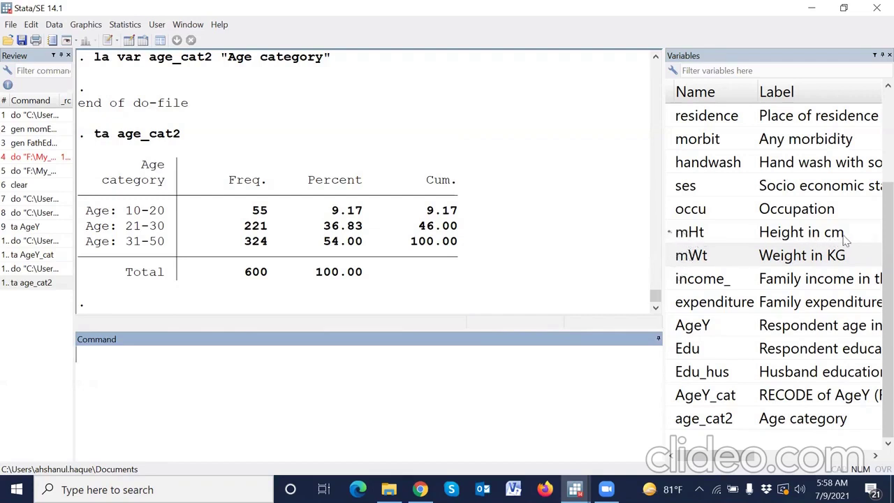
type("gen ht_mter")
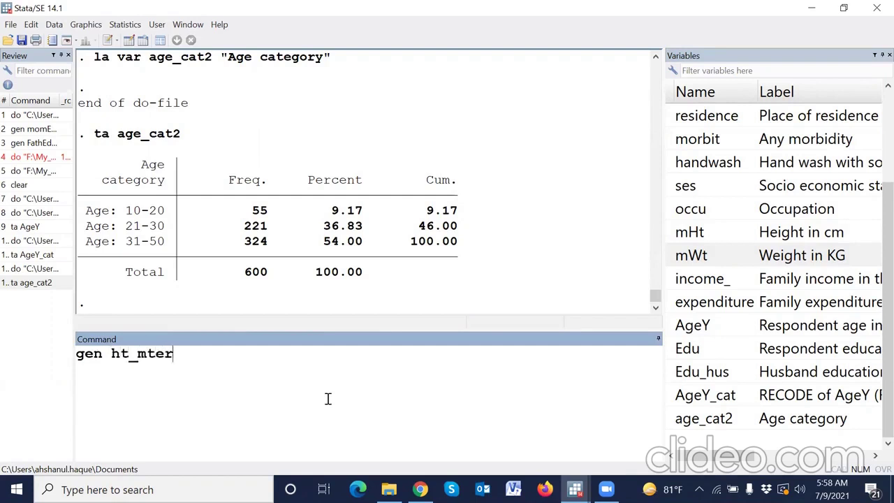
key("BackSpace")
key("BackSpace")
type("r=")
left_click(671, 236)
type("/100")
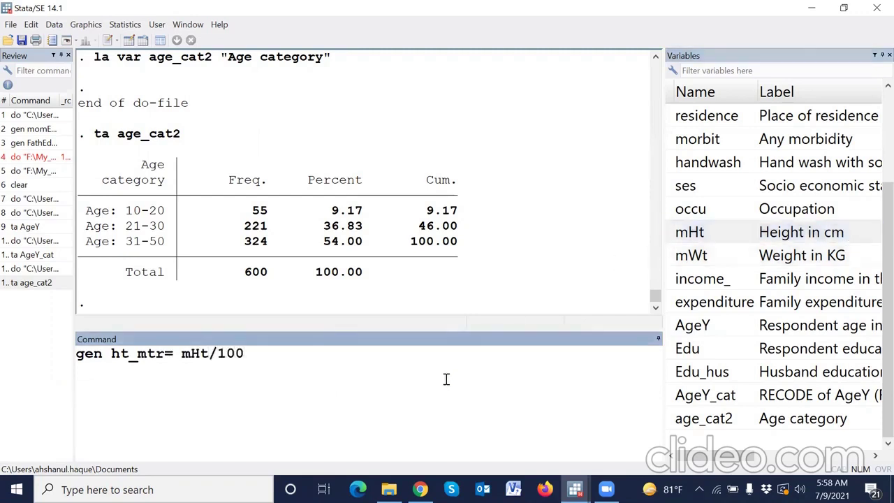
key("Return")
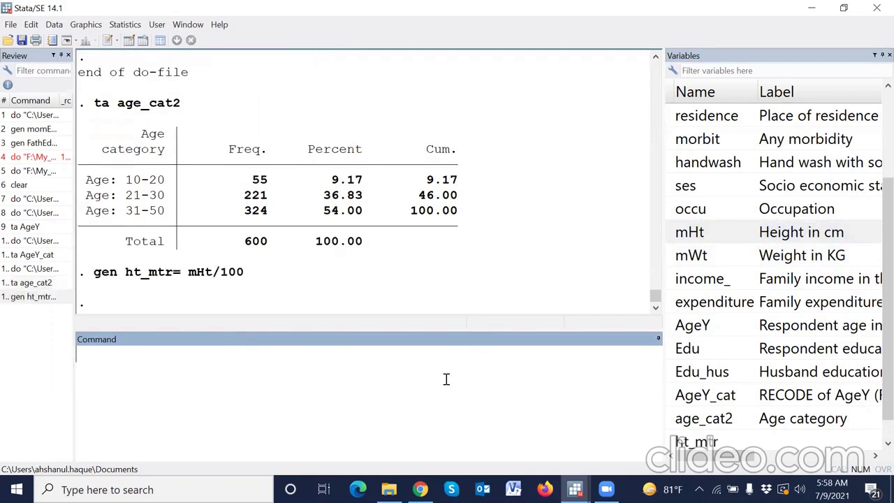
- Generate the body mass index by running gen bmi = mWt/ ht_mtr^2
type("bmi =")
left_click(688, 255)
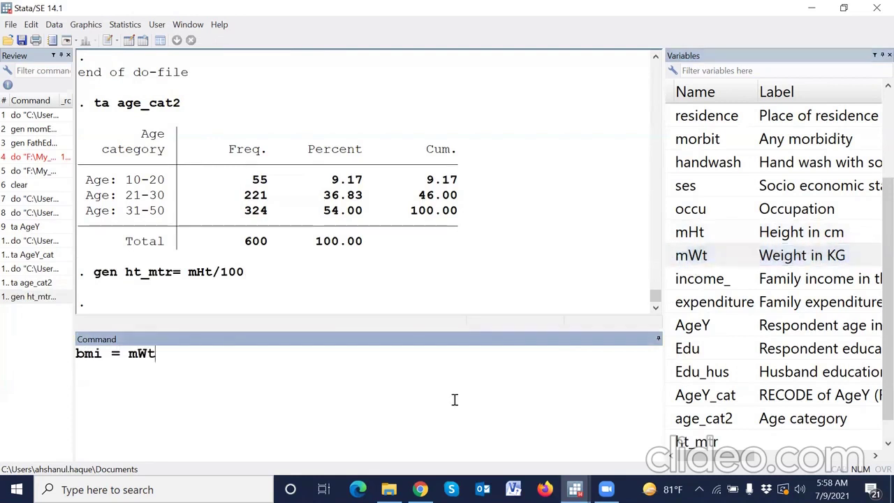
type("/")
left_click(674, 444)
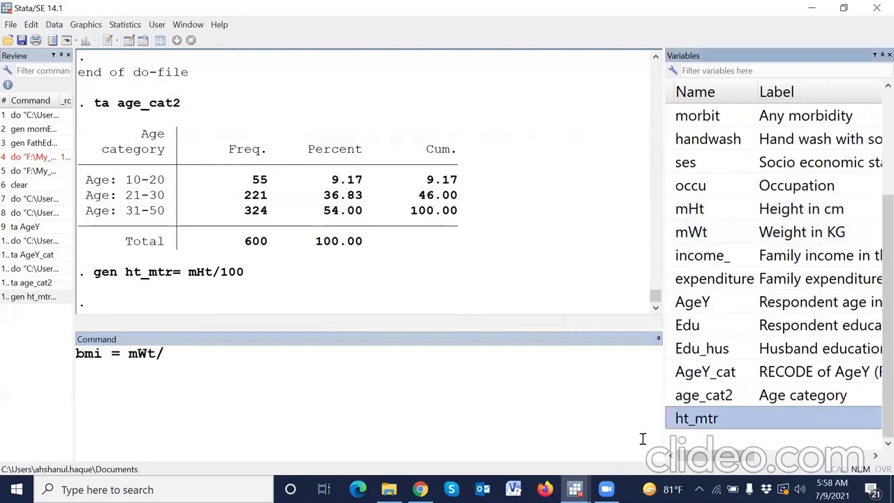
left_click(673, 419)
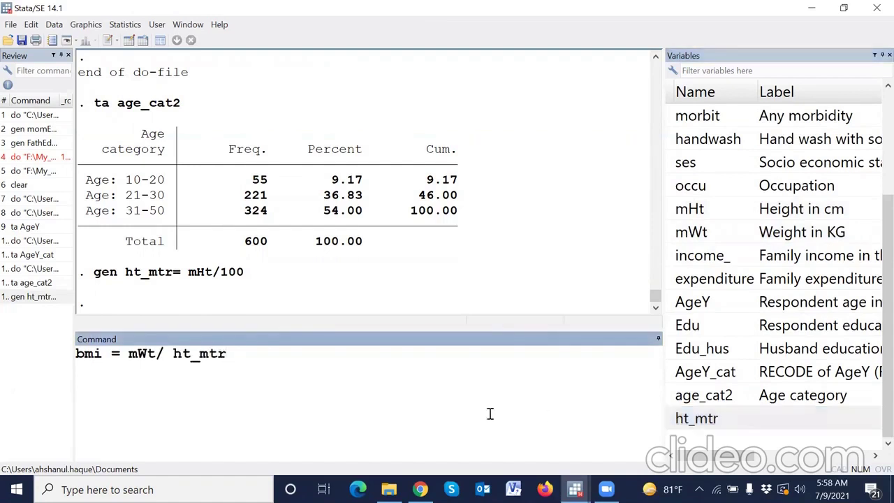
type("^2")
left_click(76, 354)
type("gen")
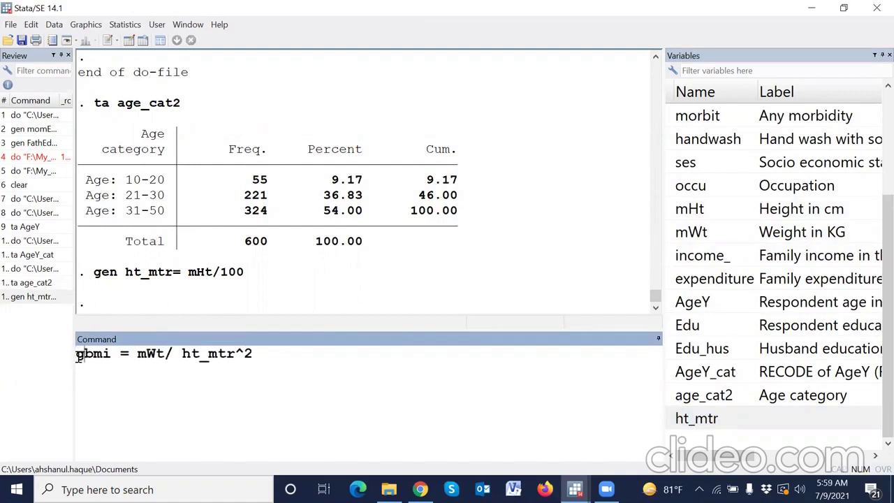
key("Return")
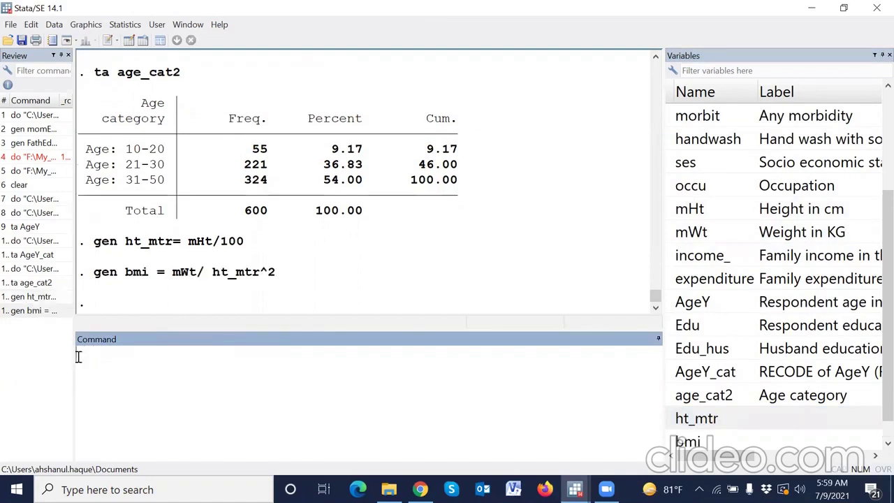
- Check the bmi column in the Data Editor, then widen the variable list to read the full labels of Edu and Edu_hus
left_click(130, 41)
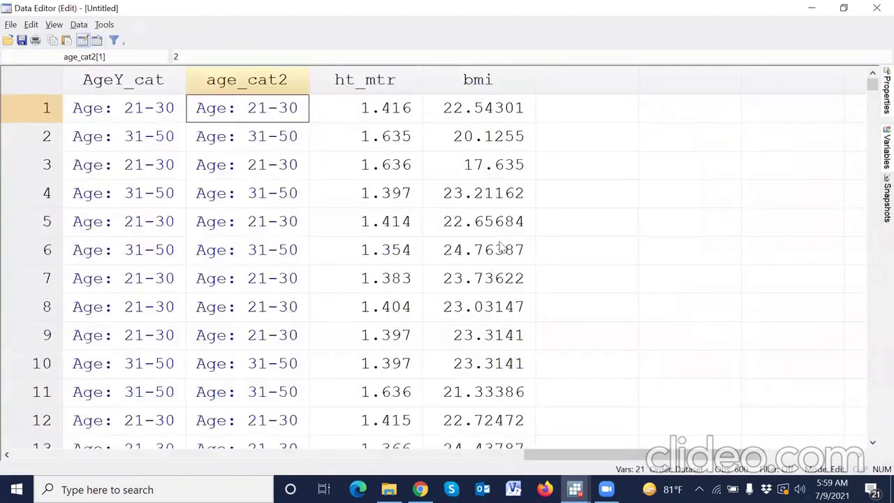
left_click(875, 9)
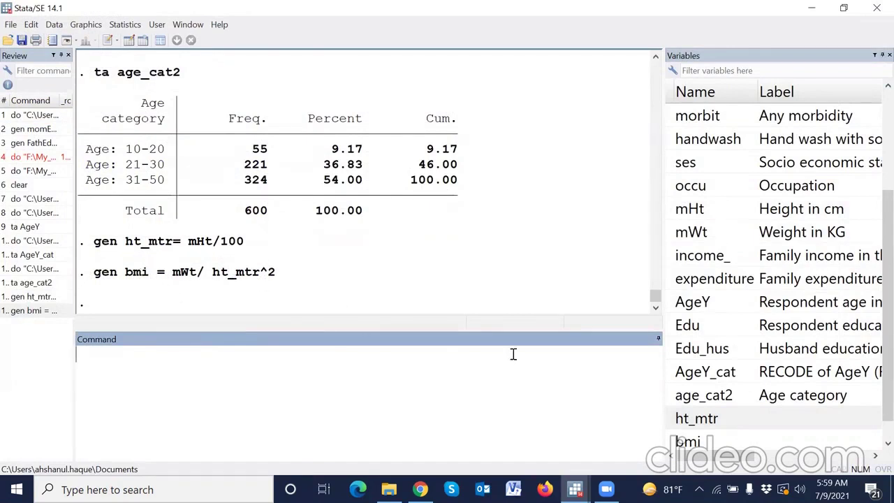
scroll(744, 325, "down", 1)
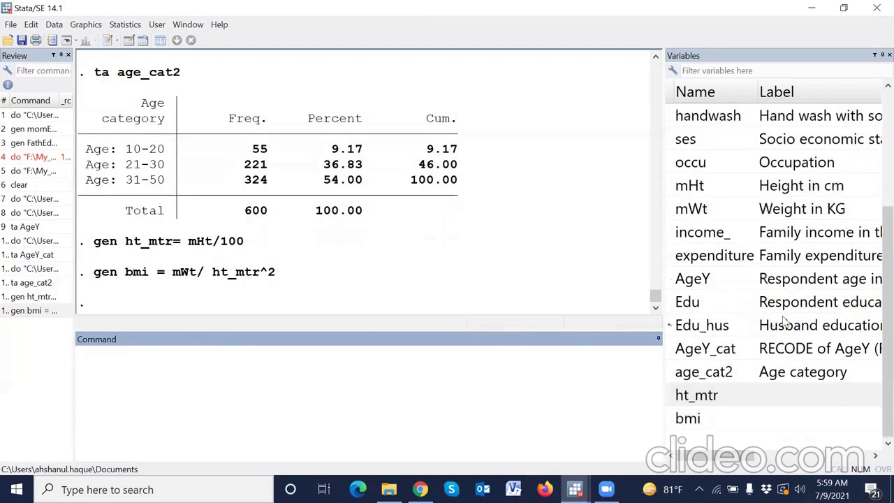
left_click_drag(658, 231, 517, 230)
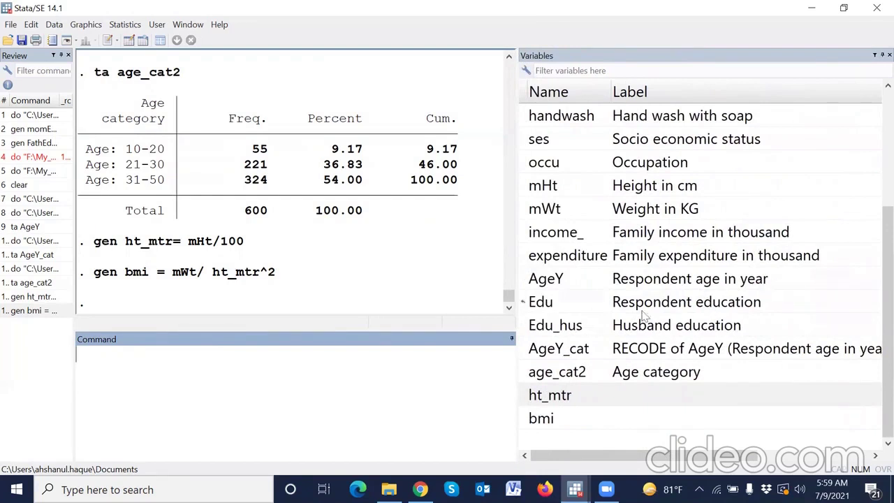
left_click(675, 307)
left_click(658, 329)
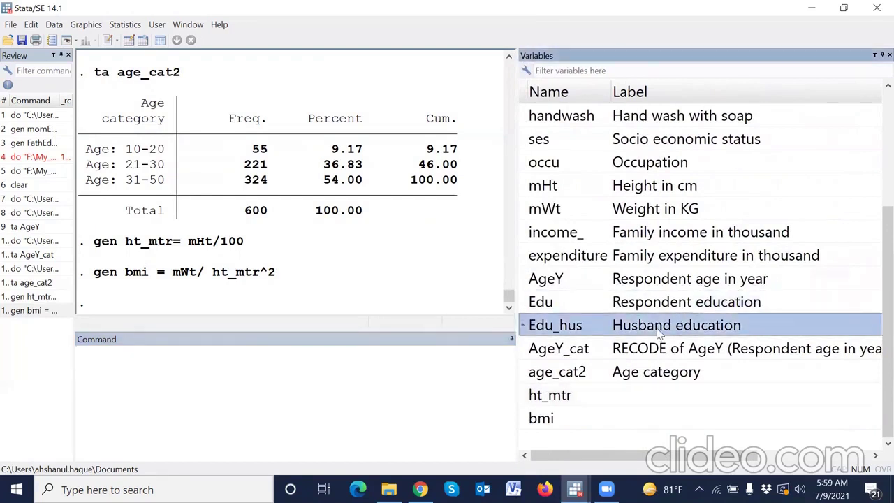
- Tabulate Edu and Edu_hus separately with the ta command
left_click(420, 390)
type("ta")
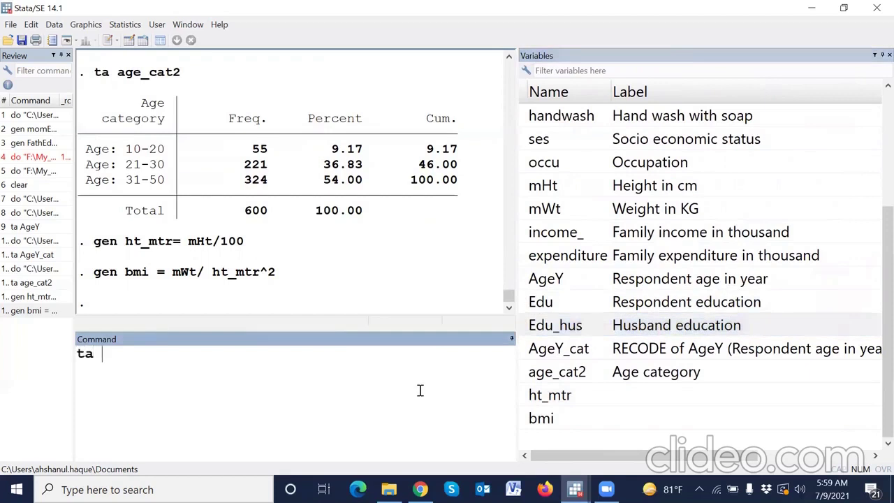
left_click(523, 303)
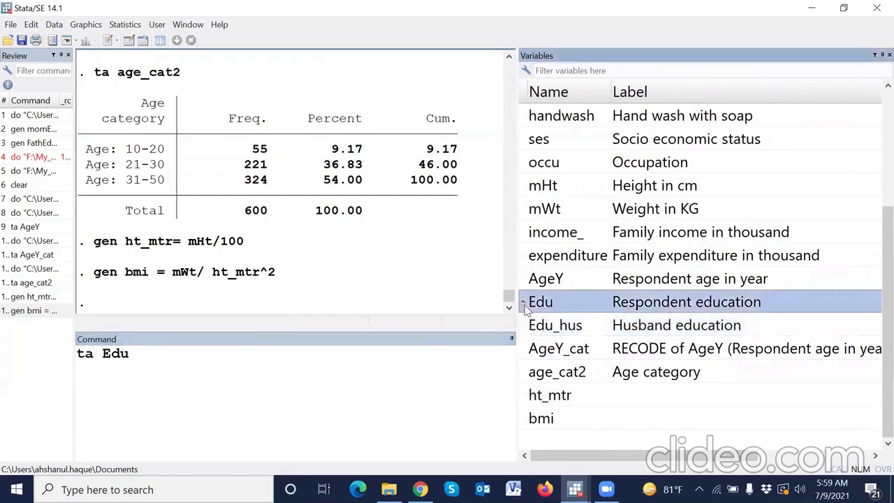
key("Return")
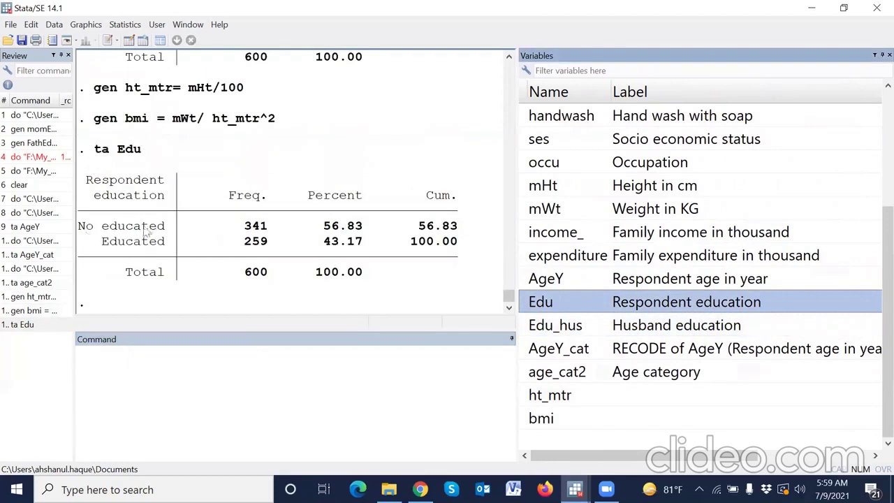
left_click(190, 386)
type("ta")
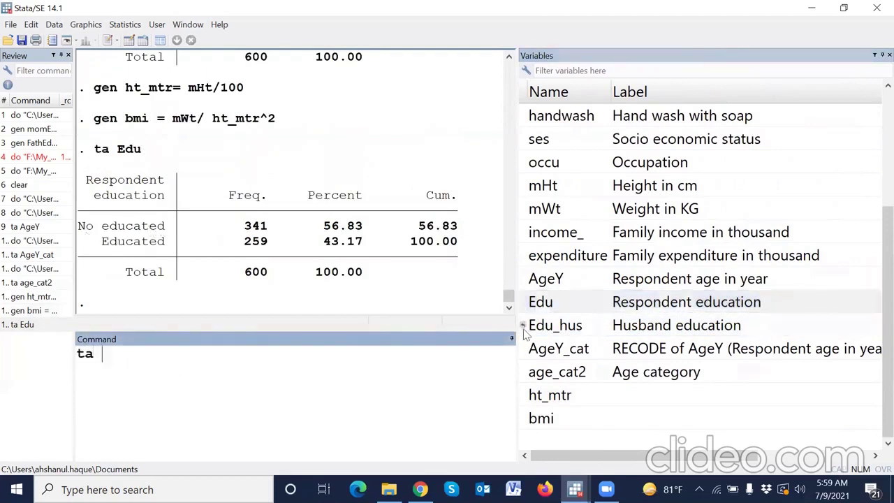
double_click(525, 327)
key("Return")
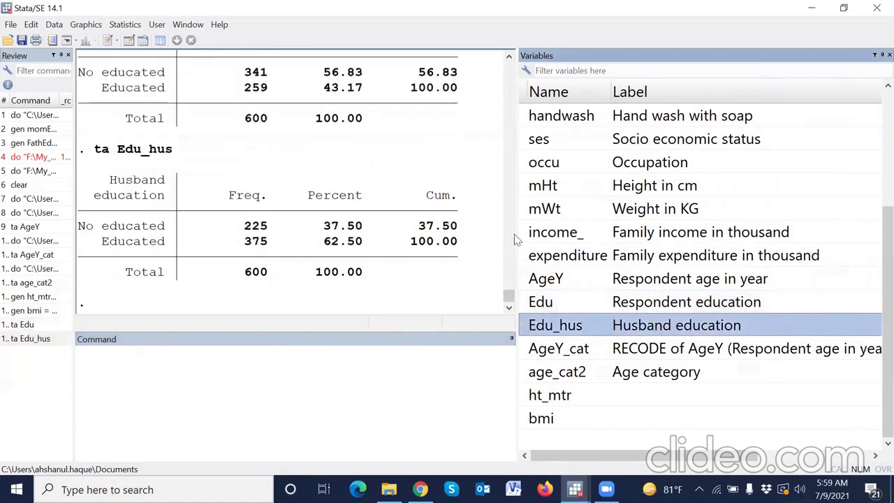
- Narrow the variable list again and prefix the numeric codes to all value labels by running numlabel, add
left_click_drag(520, 217, 707, 192)
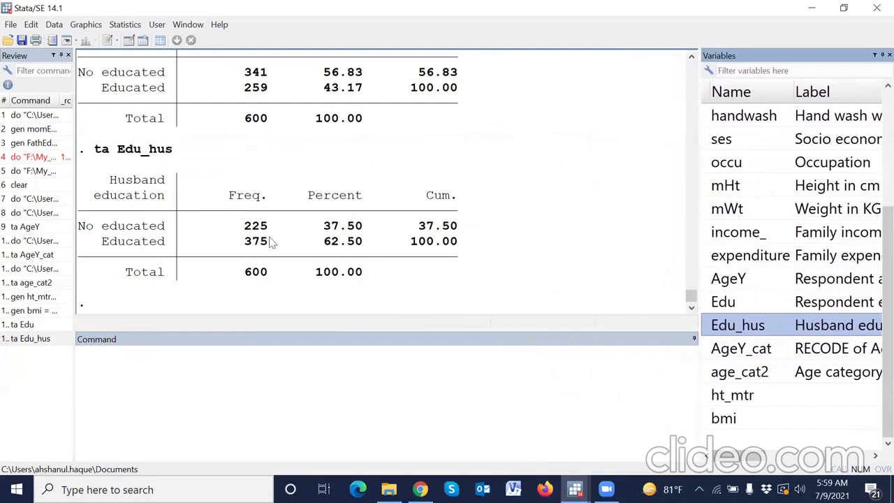
scroll(267, 240, "up", 1)
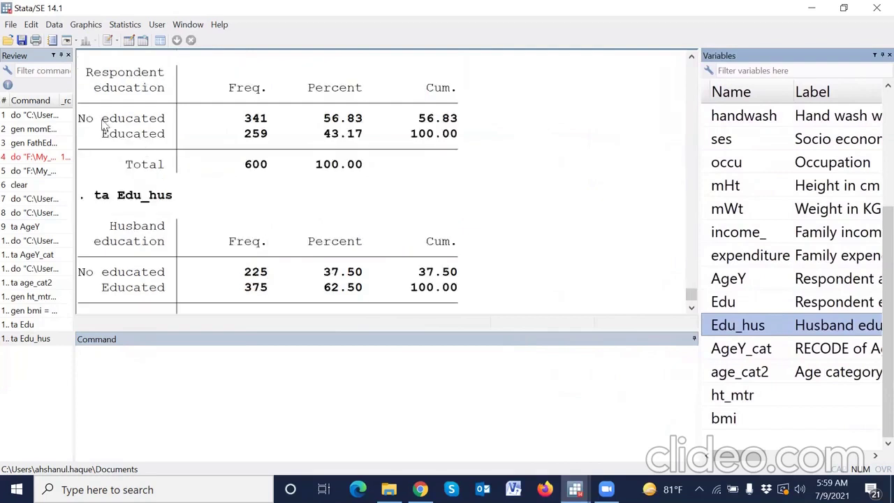
left_click_drag(79, 119, 171, 122)
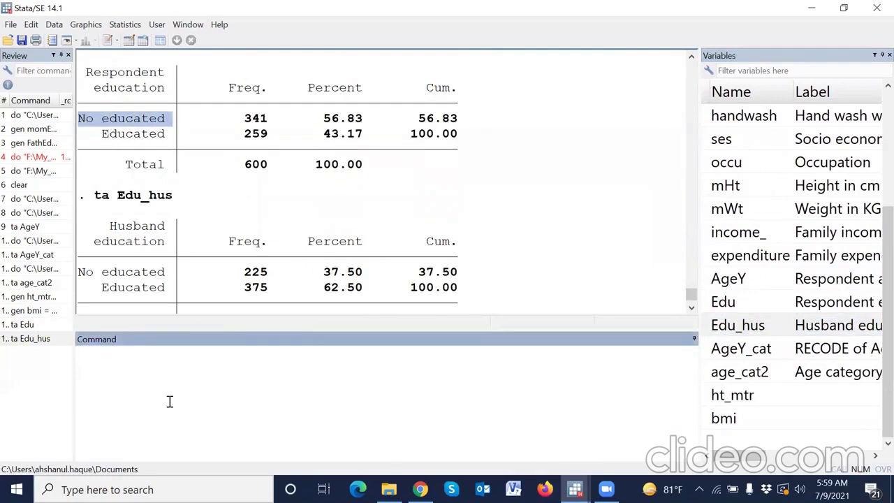
type("numlabel, add")
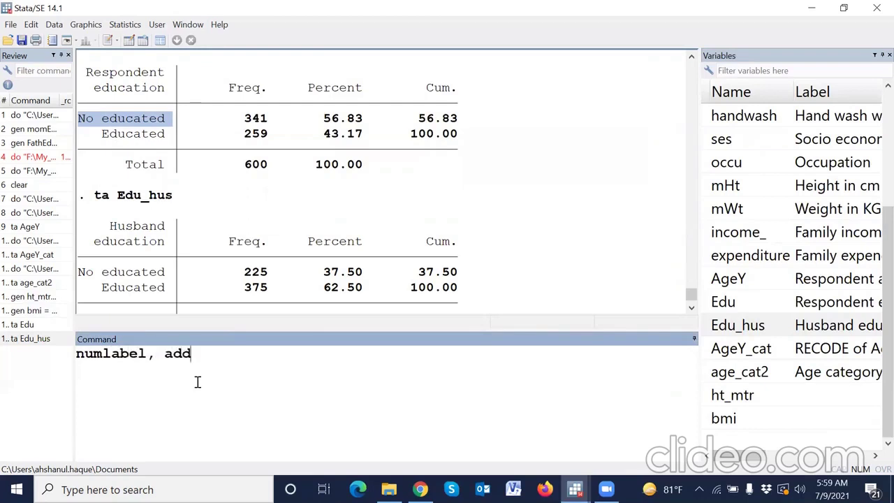
left_click_drag(205, 359, 74, 354)
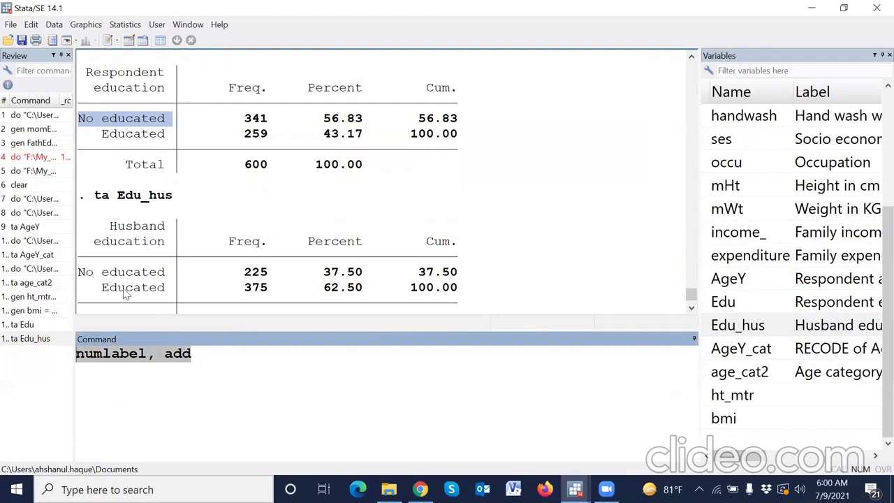
left_click(218, 362)
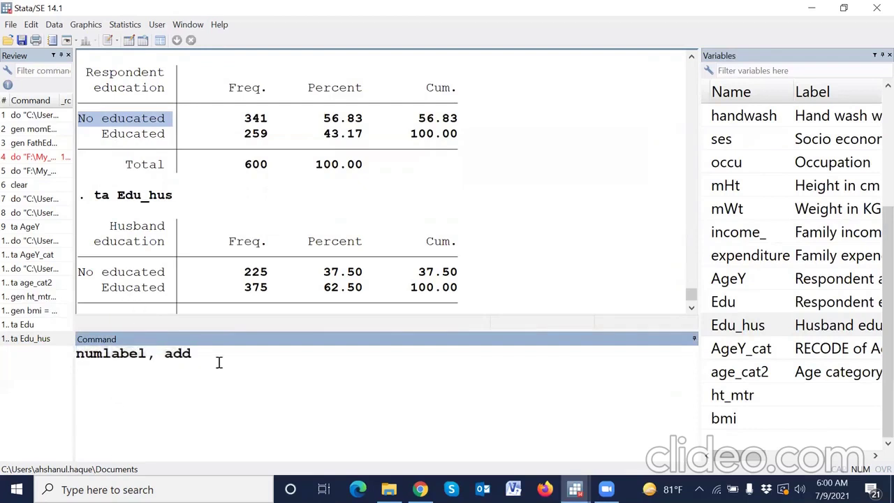
key("Return")
- Rerun the earlier ta Edu and ta Edu_hus commands to see the category codes
left_click(34, 325)
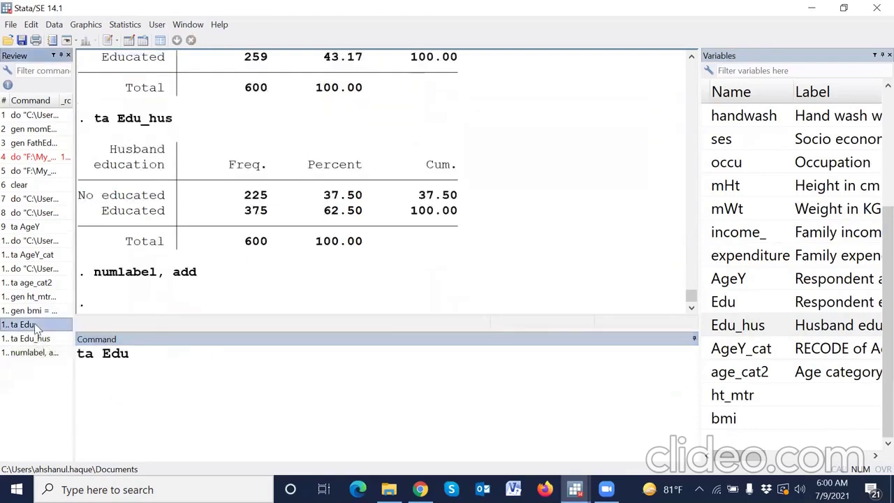
key("Return")
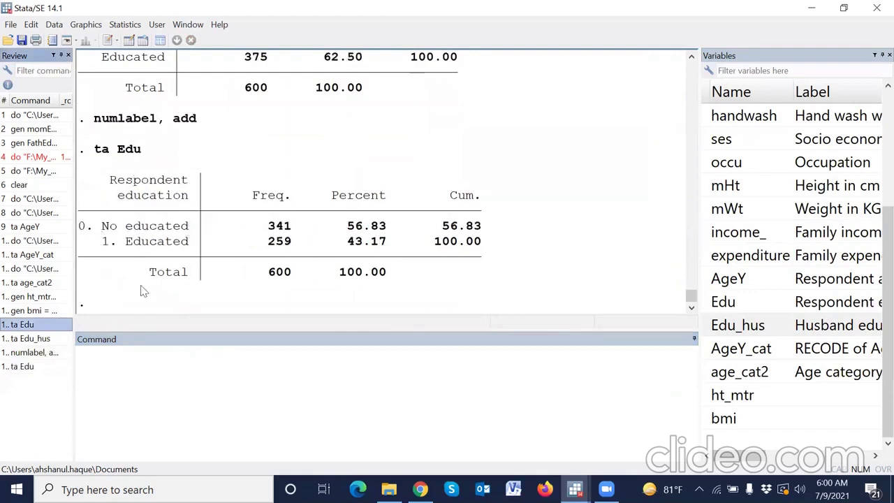
left_click(40, 339)
key("Return")
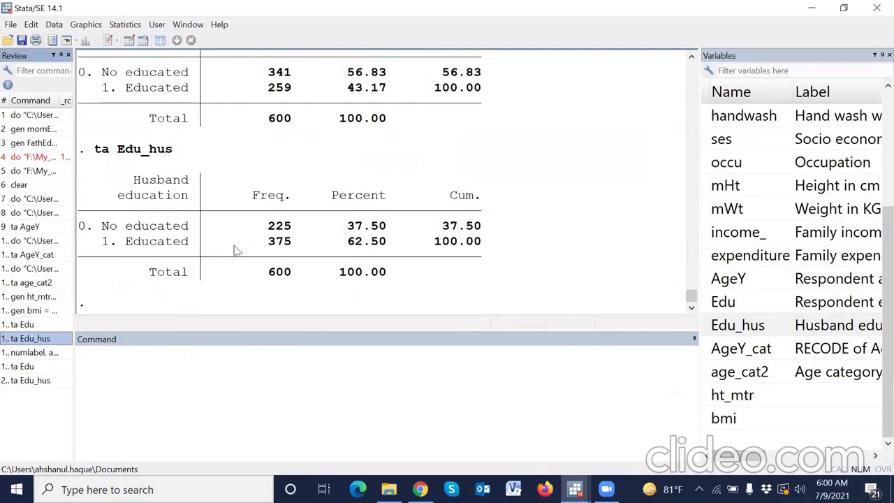
- Try to run education=. as a command
left_click(155, 378)
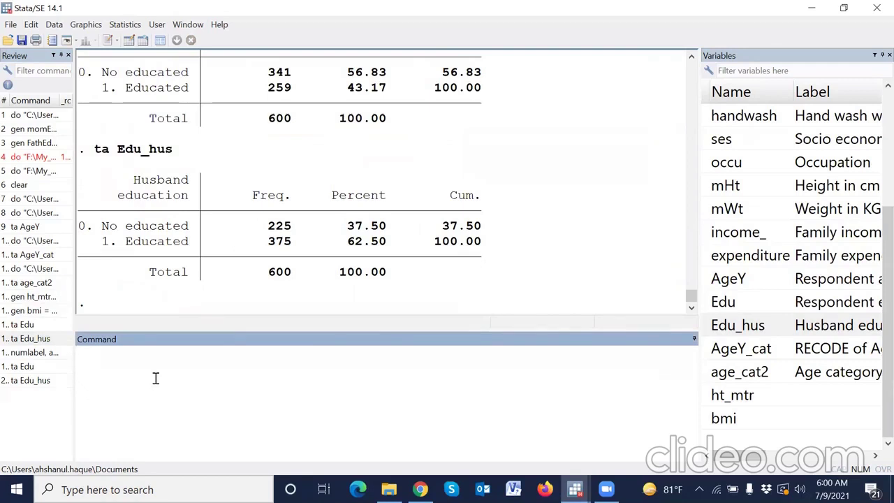
type("ed")
type("ucation")
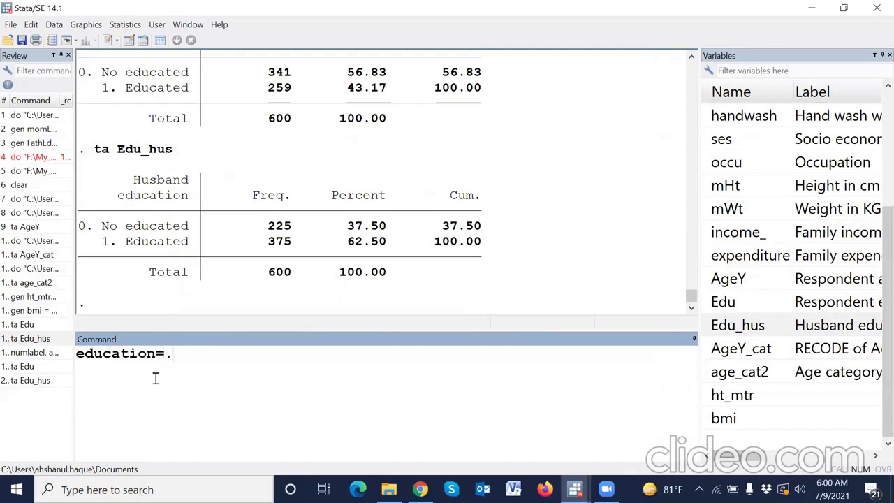
type("=.")
key("Return")
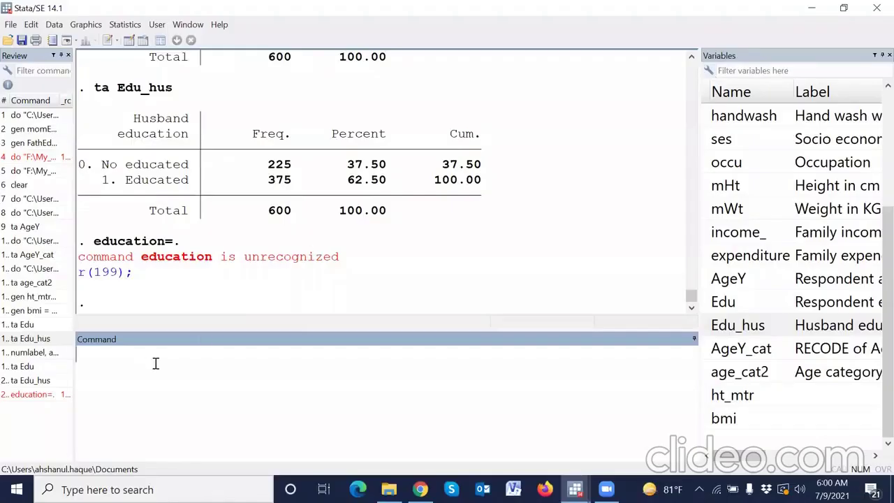
- Correct the last command to gen education=. and run it to create an education variable filled with missing values
left_click(56, 398)
left_click(79, 357)
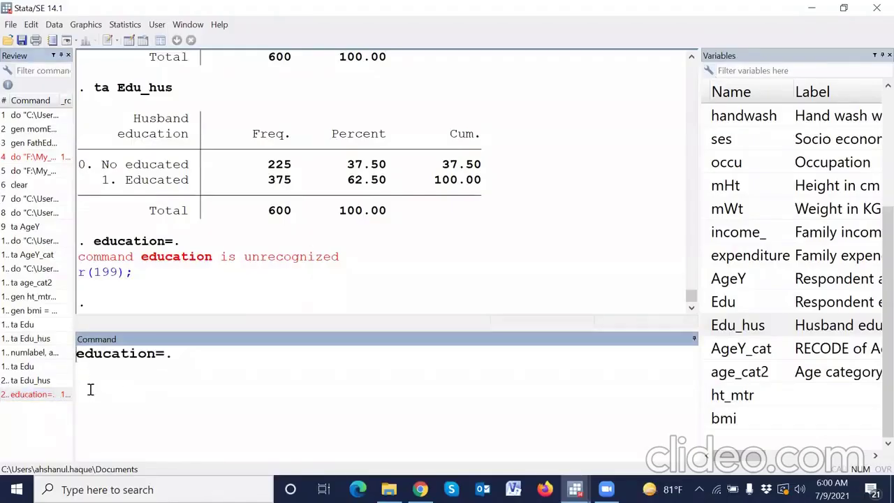
type("gen")
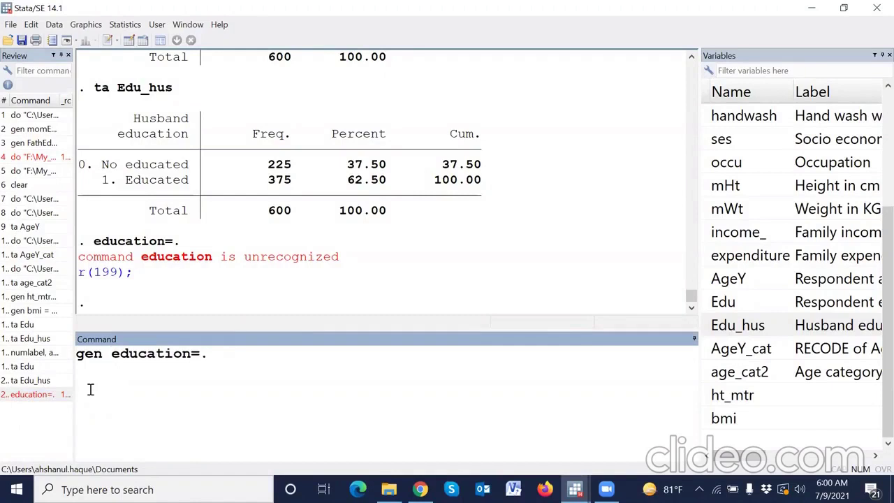
key("Return")
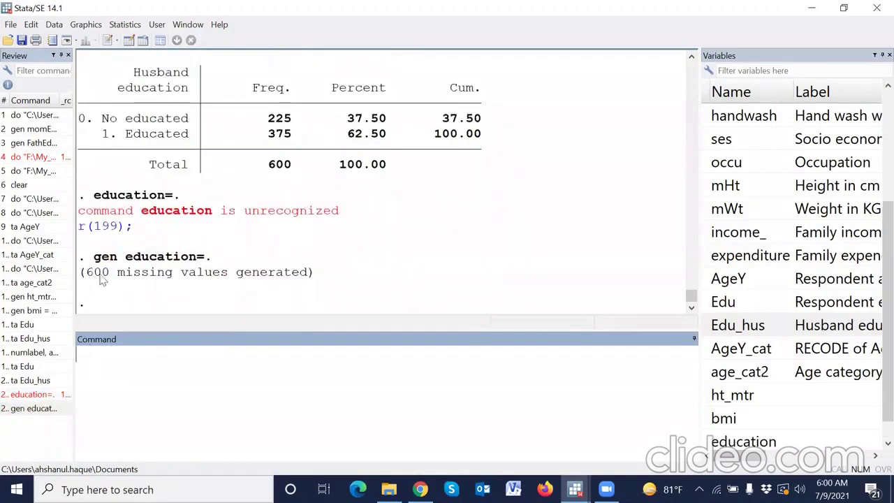
- Compose the command replace education=1 if Edu==1& Edu_hus==0 without running it
type("replace")
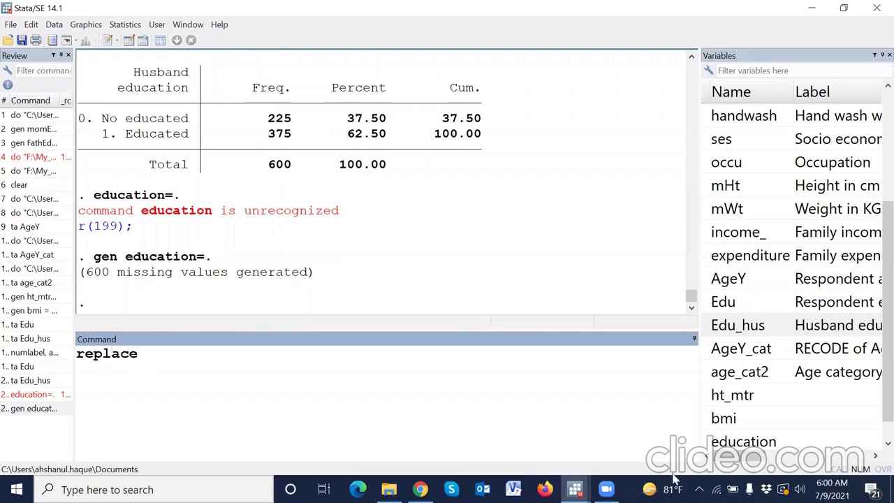
scroll(709, 447, "down", 1)
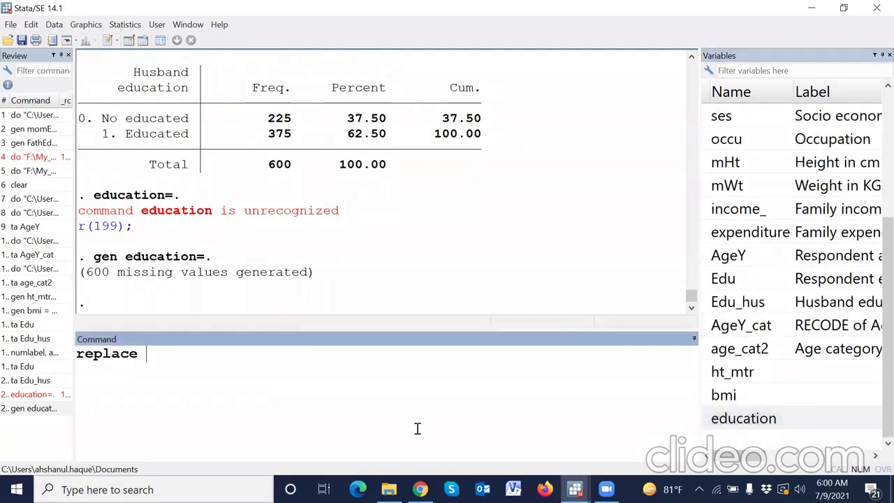
double_click(707, 418)
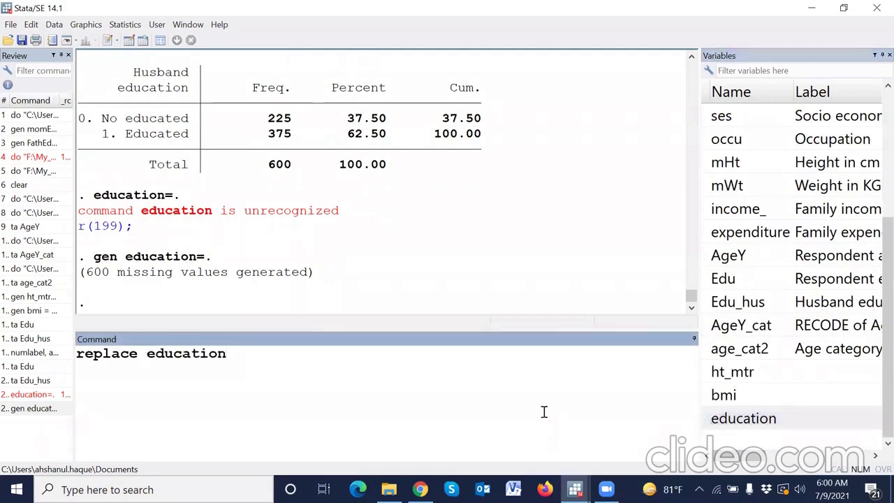
type("=1 if")
double_click(706, 279)
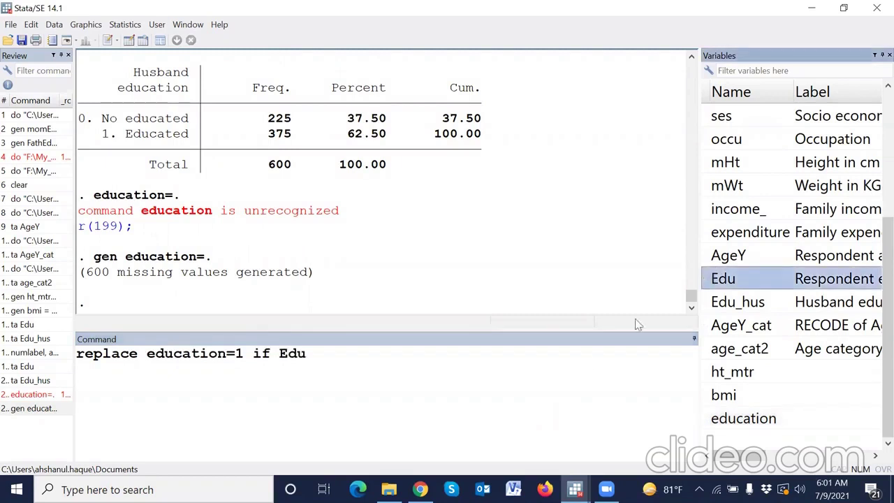
type("==")
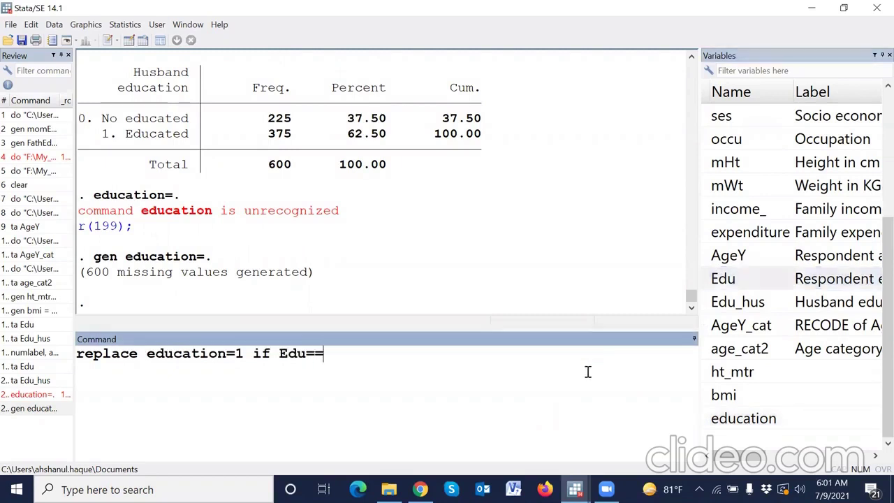
type("1&")
double_click(715, 302)
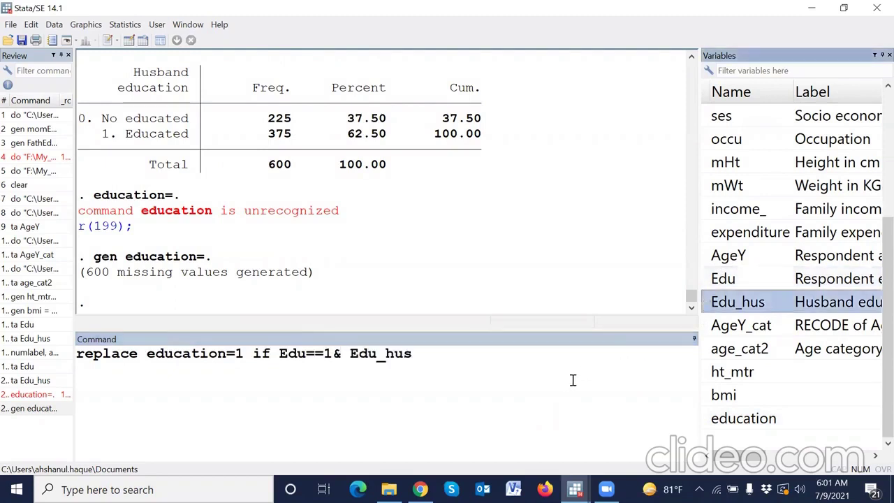
type("==")
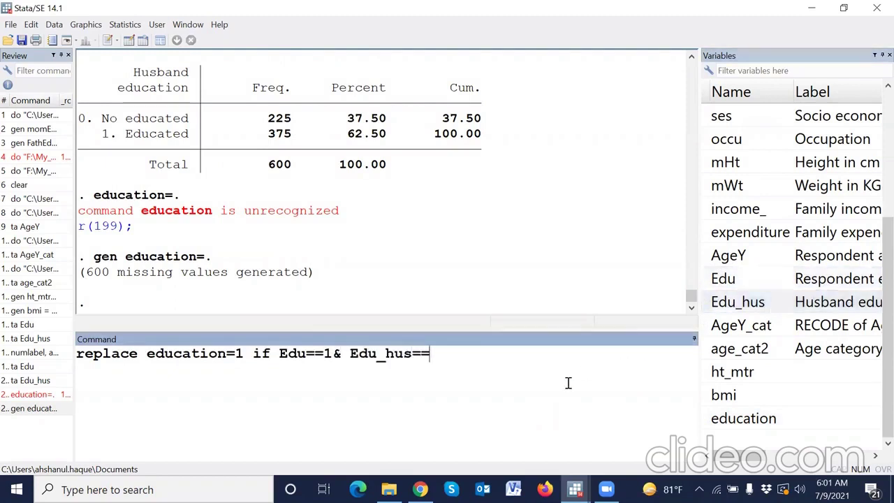
type("0")
- Examine the composed replace command, comparing the single equals sign of the assignment with the double equals signs after if
double_click(257, 354)
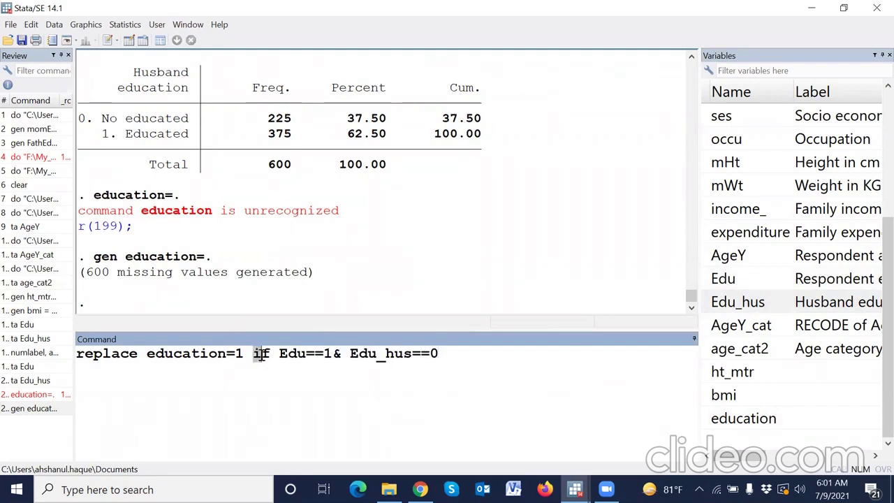
left_click_drag(305, 354, 323, 354)
triple_click(260, 354)
left_click(315, 367)
left_click_drag(306, 354, 323, 354)
left_click(261, 354)
left_click_drag(226, 353, 236, 354)
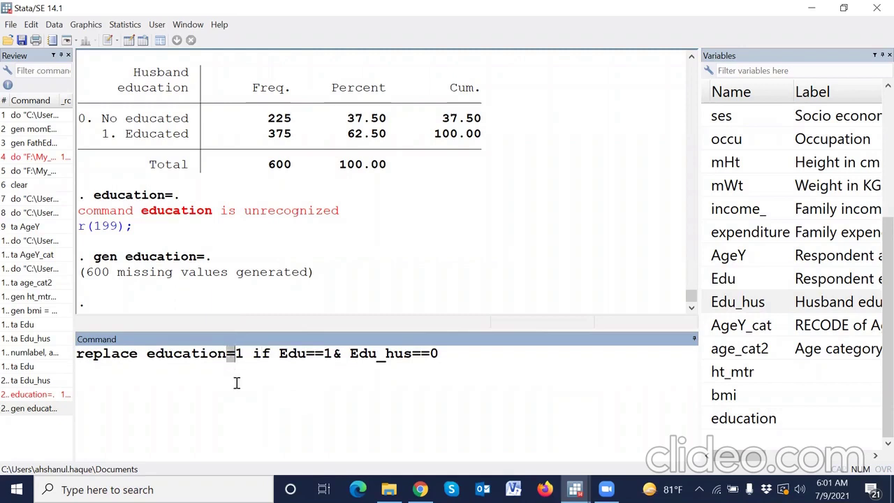
left_click(290, 370)
mouse_move(255, 354)
left_mouse_down()
mouse_move(450, 349)
mouse_move(256, 356)
left_mouse_up()
left_click(447, 360)
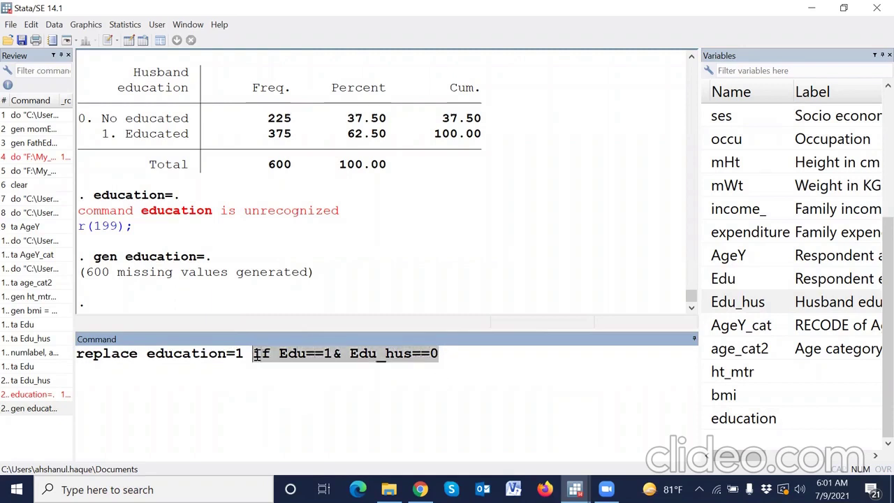
left_click(260, 353)
double_click(261, 351)
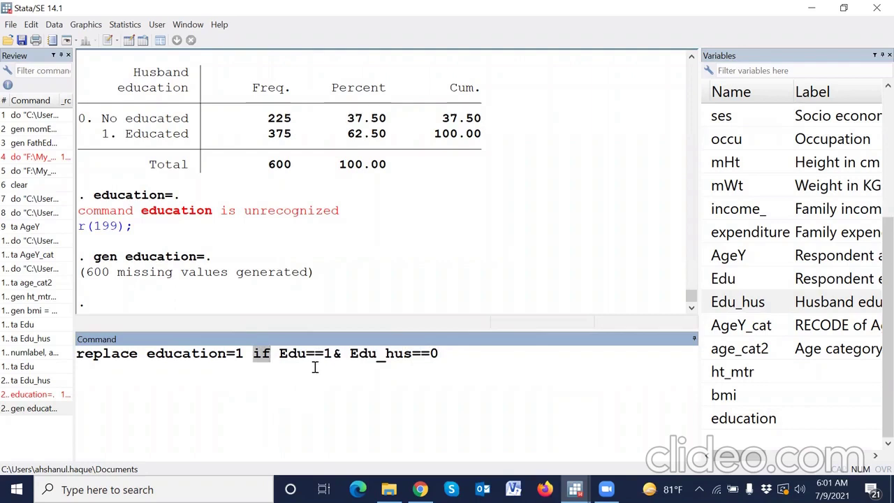
left_click(180, 421)
- Change the Edu condition to 0 and run replace education=1 if Edu==0& Edu_hus==0
left_click(333, 360)
key("BackSpace")
type("0")
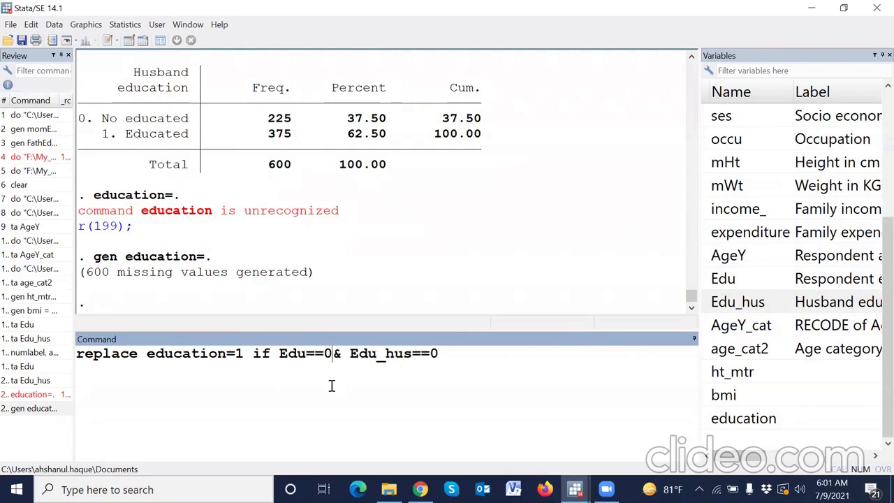
left_click(454, 356)
key("Return")
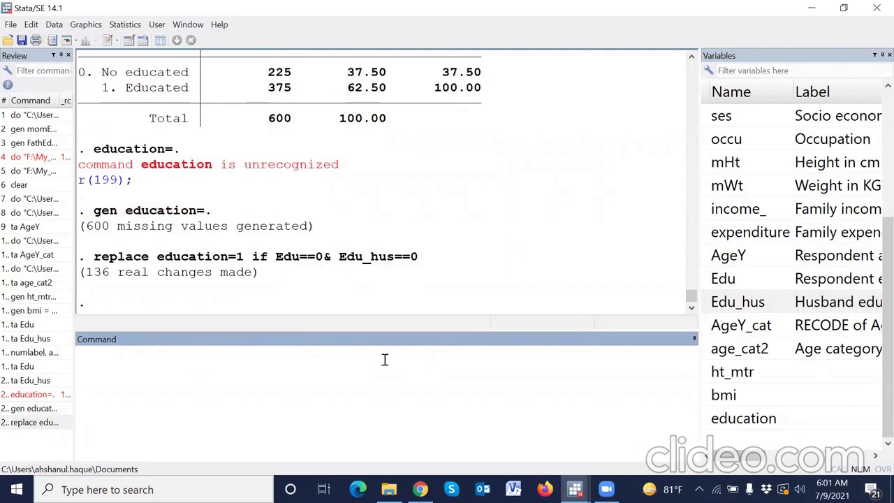
- Reuse the last replace command with education set to 2 and the Edu condition set to 1, and run it
left_click(62, 421)
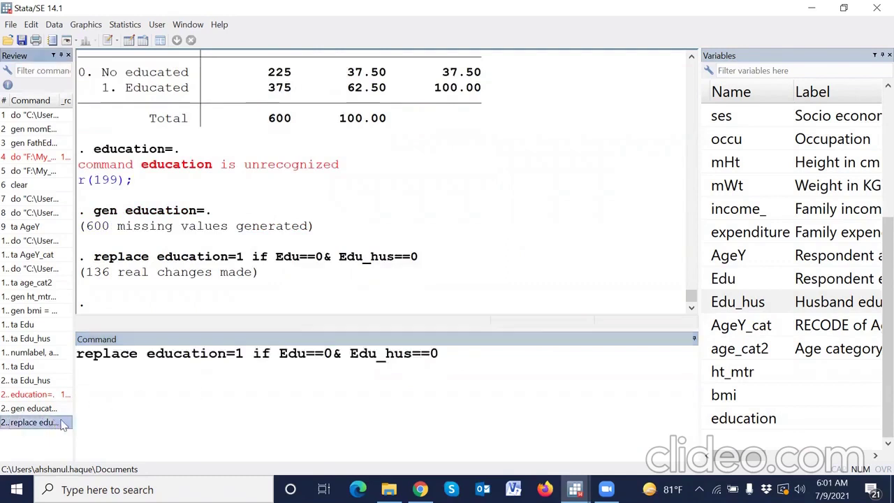
left_click(242, 353)
key("BackSpace")
type("2")
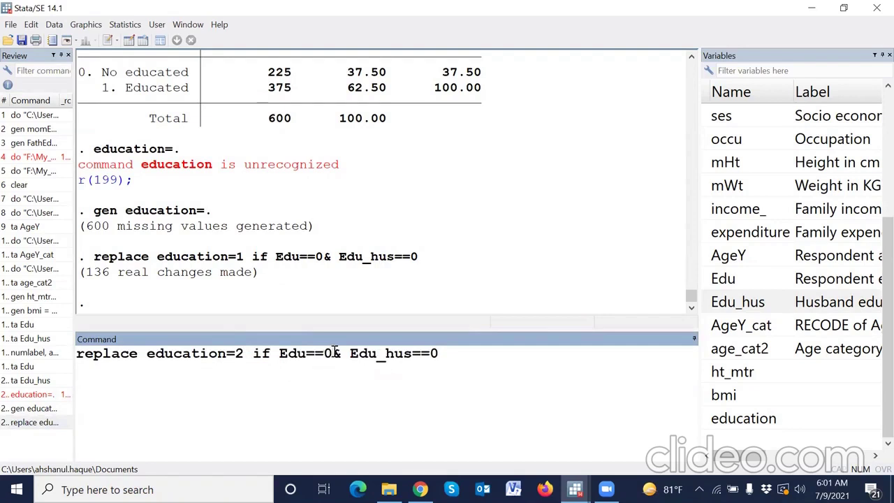
key("BackSpace")
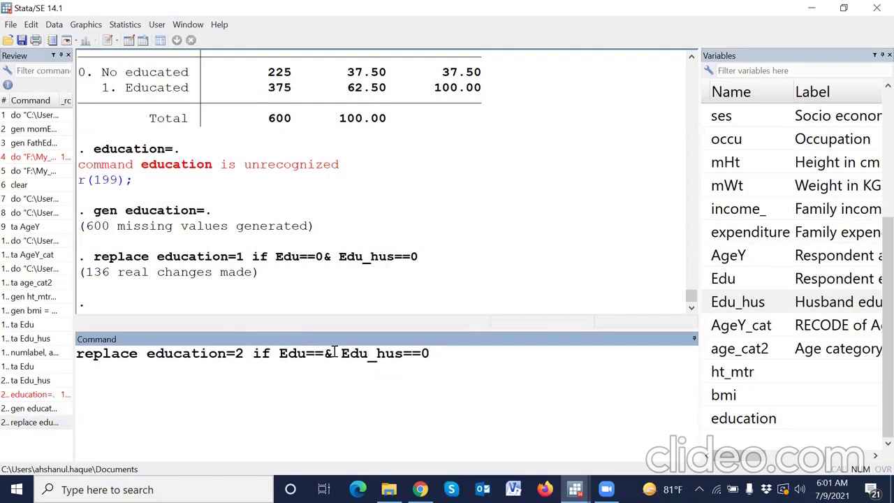
type("1")
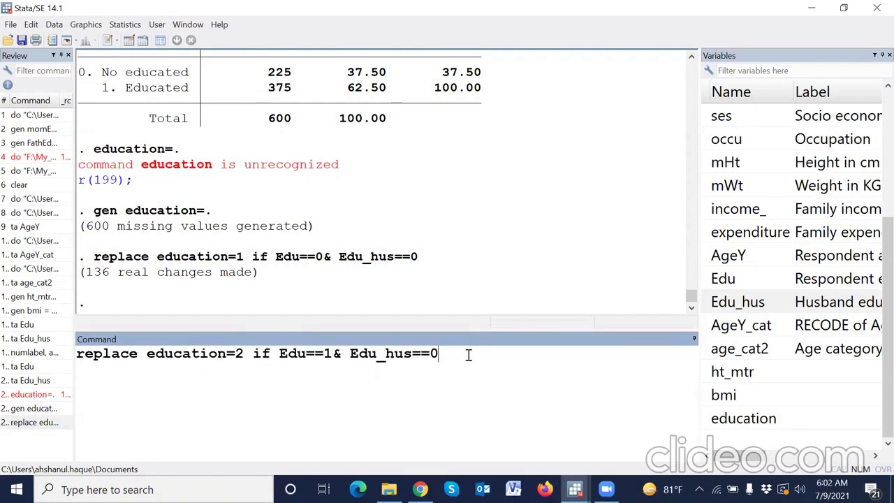
key("Return")
- Recall the replace education=2 command for editing
left_click(28, 435)
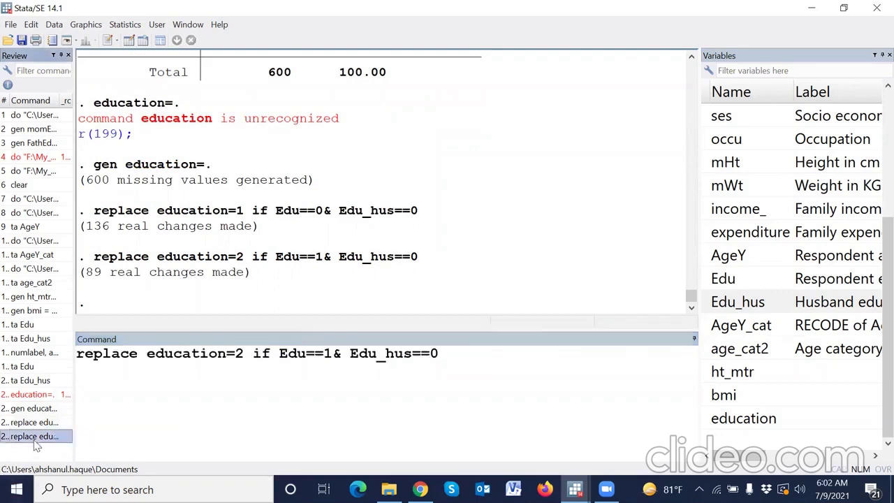
- Run replace education=3 if Edu==0& Edu_hus==1 by adapting the recalled replace command
left_click(243, 352)
key("BackSpace")
type("3")
left_click(332, 353)
key("BackSpace")
type("0")
left_click(449, 349)
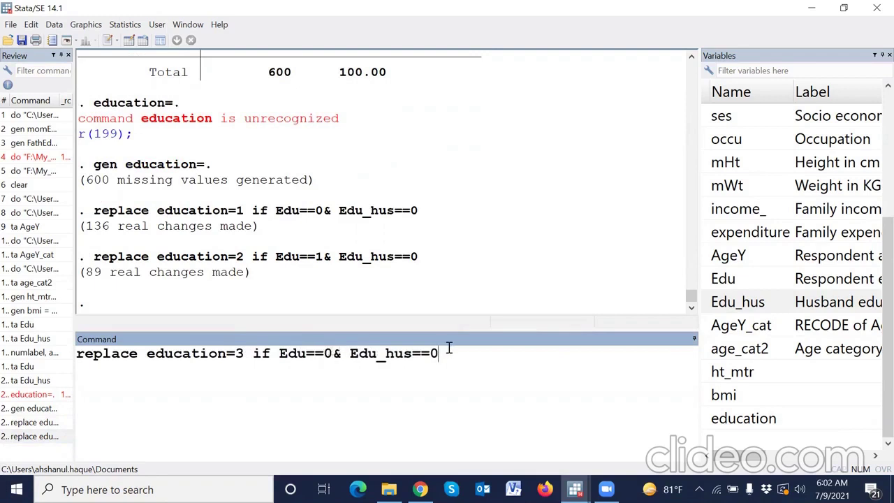
key("BackSpace")
type("1")
key("Return")
- Recall the last replace command and run it as replace education=3 if Edu==1& Edu_hus==1
left_click(38, 450)
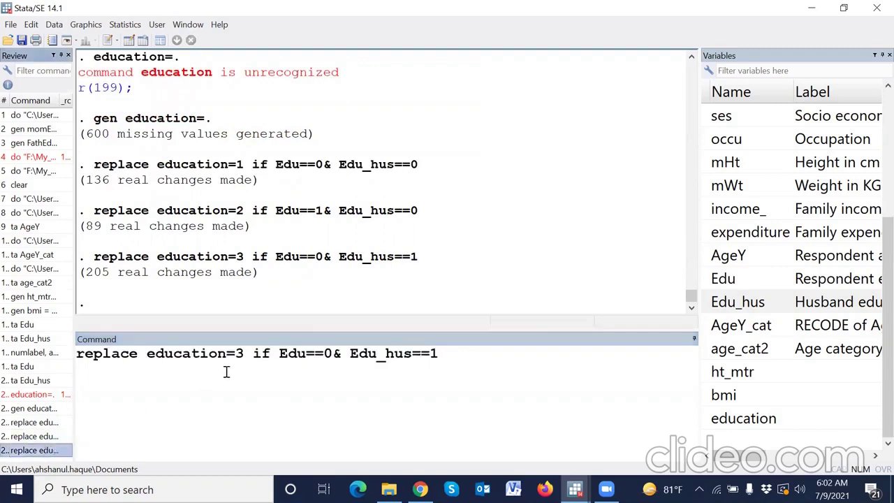
left_click(333, 353)
key("BackSpace")
type("1")
key("Return")
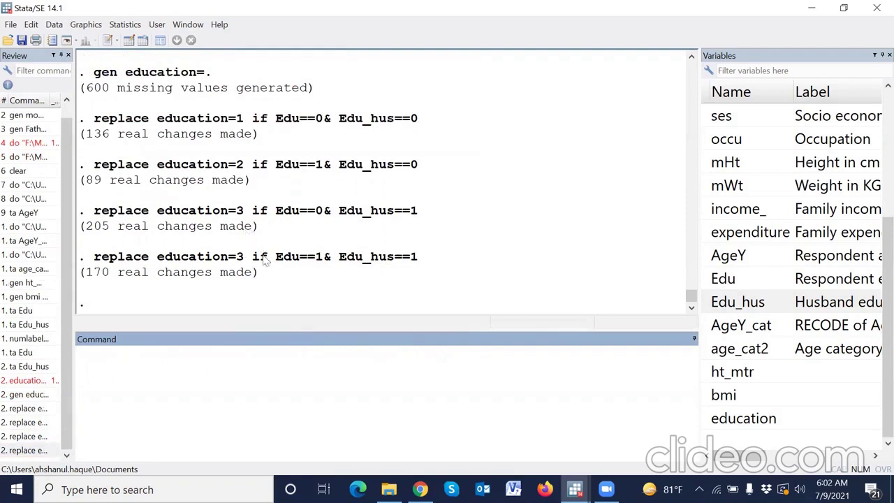
- Cut the gen education command and the four replace education commands from the command history, and switch to the DO_REaddata2 do-file
left_click(28, 394)
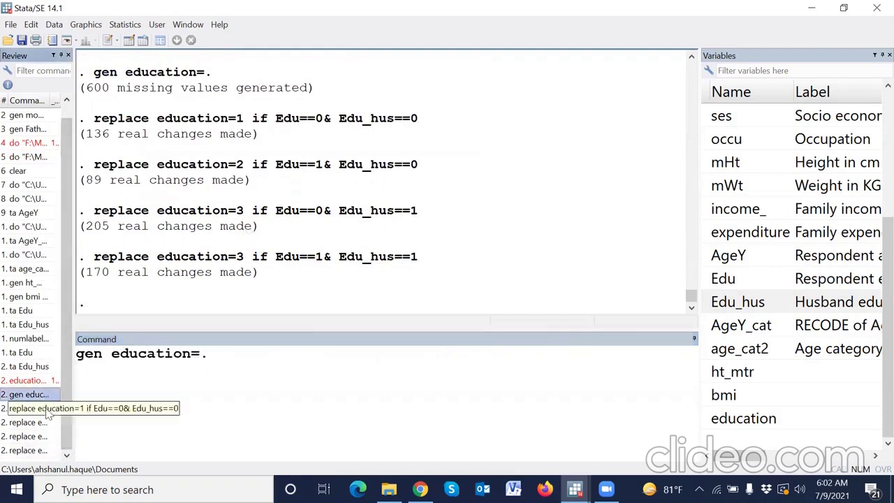
left_click(43, 450, "shift")
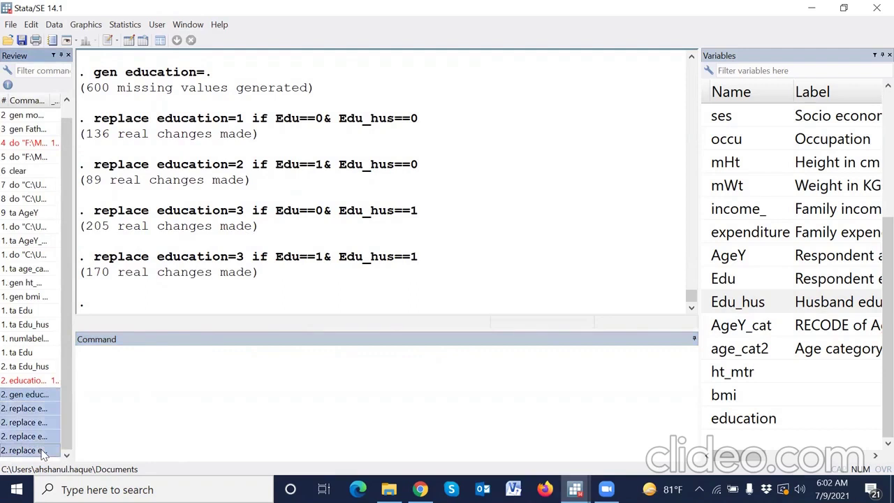
key("Delete")
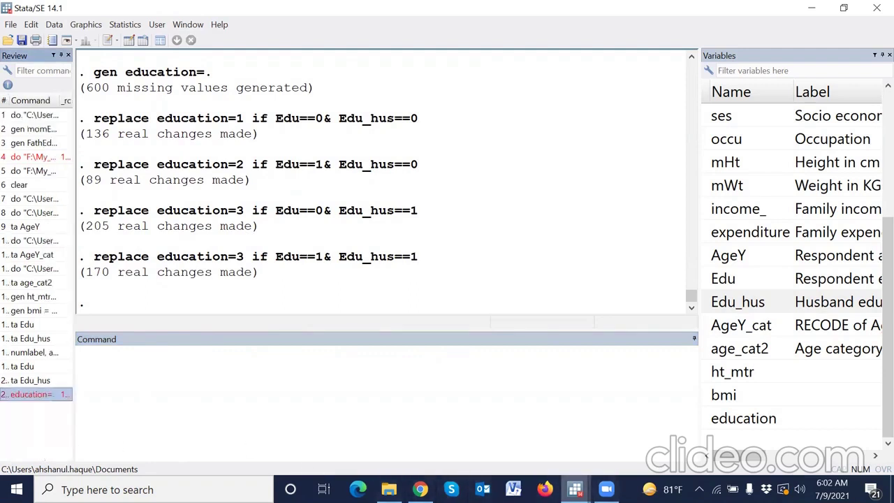
left_click(574, 489)
left_click(613, 459)
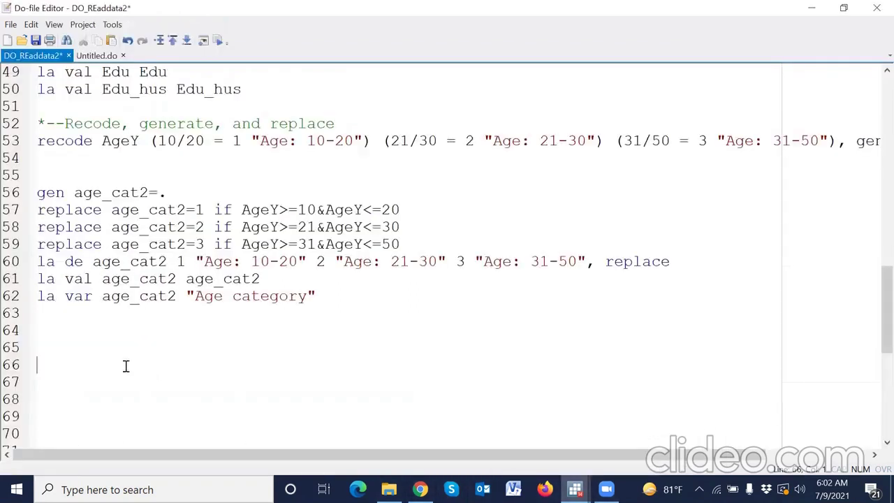
- Remove the surplus blank lines between the age_cat2 variable label and the gen ht_m command
left_click(75, 352)
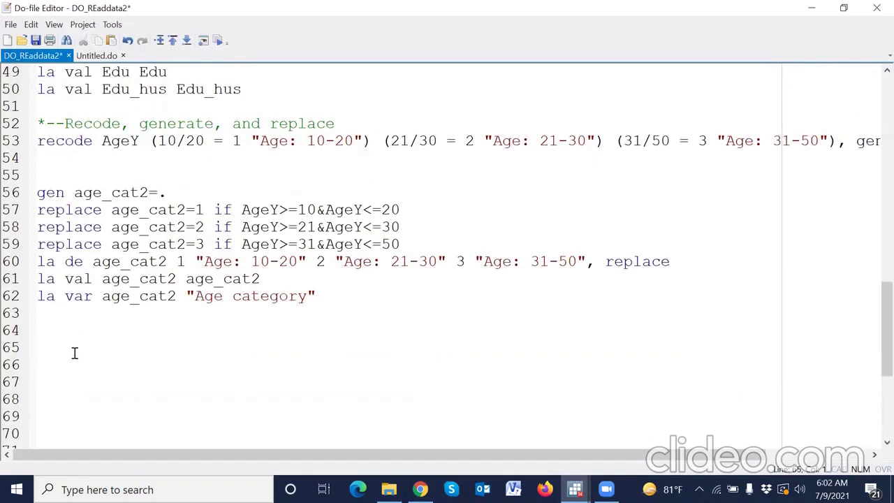
scroll(75, 353, "down", 3)
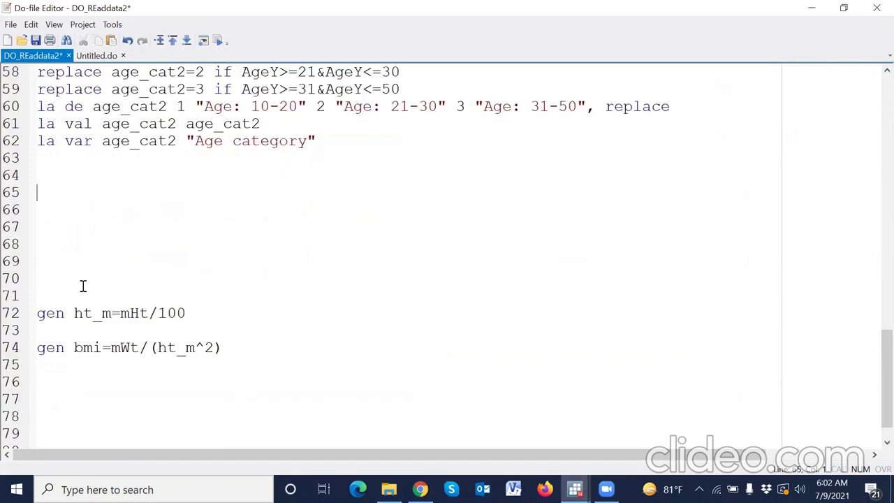
key("Delete")
key("Delete")
key("Delete")
key("Delete")
key("Delete")
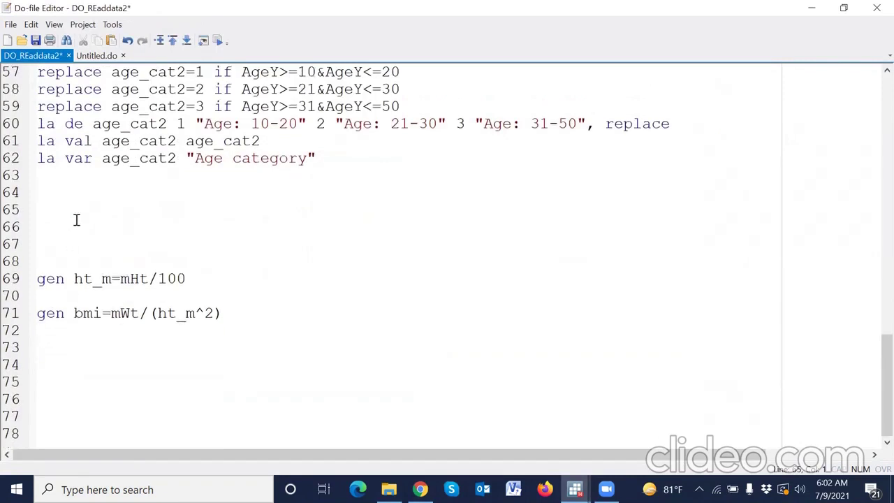
key("Delete")
key("Delete")
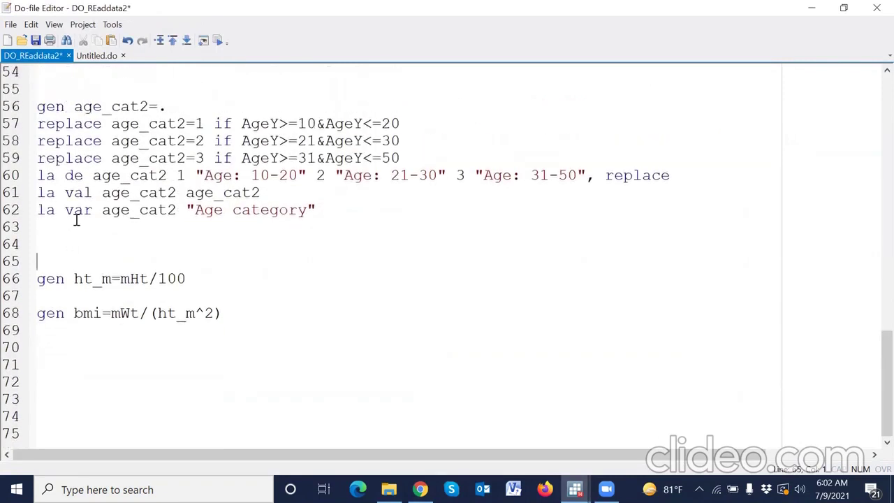
- Rename ht_m to ht_mtr in both the height conversion command and the bmi formula
left_click(110, 279)
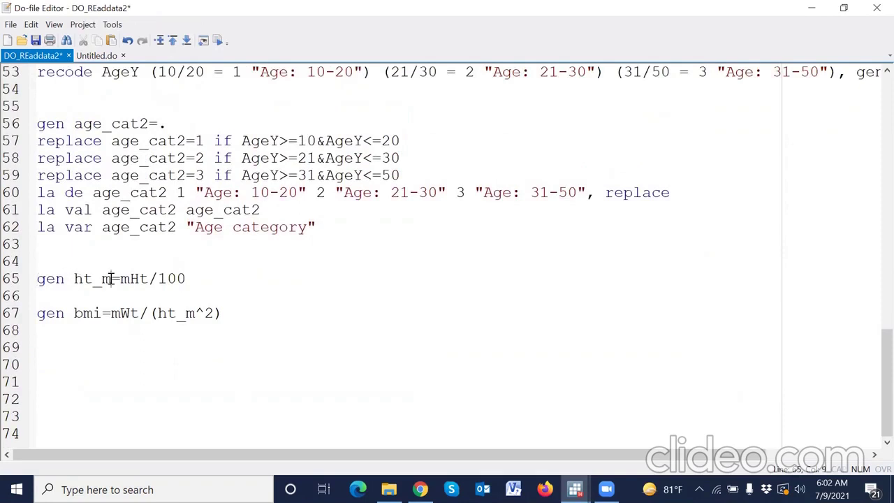
type("t")
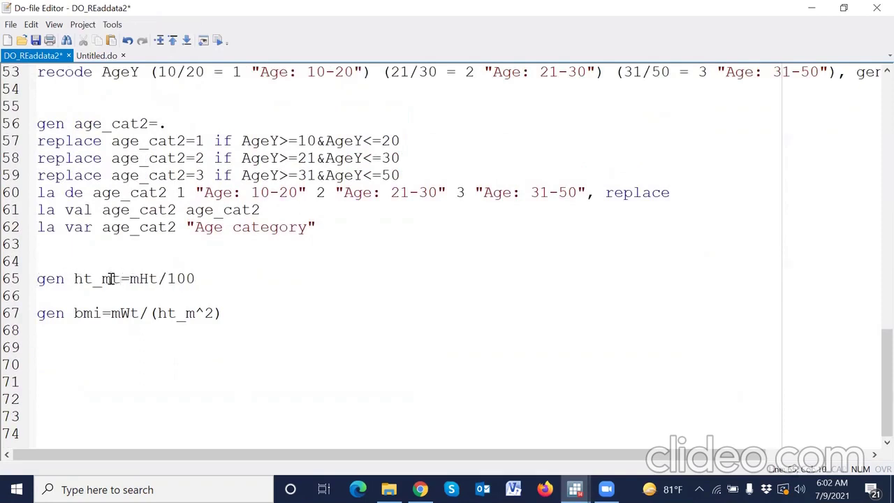
type("r")
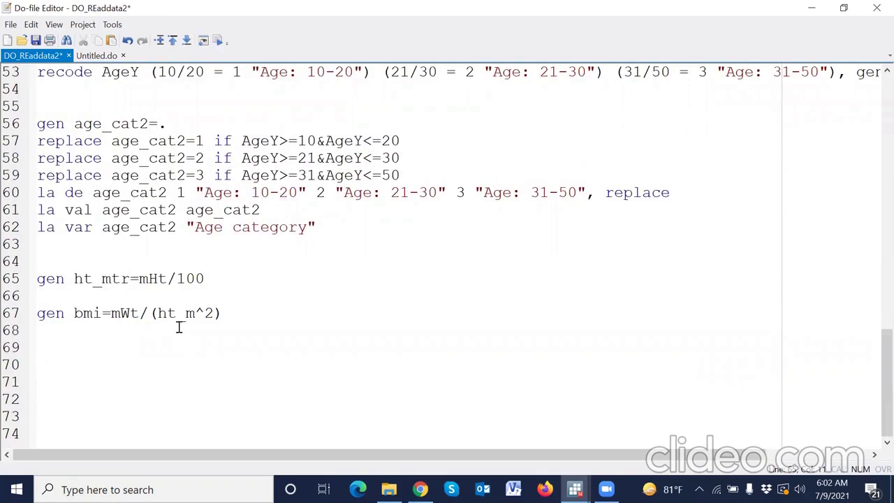
left_click(195, 313)
type("tr")
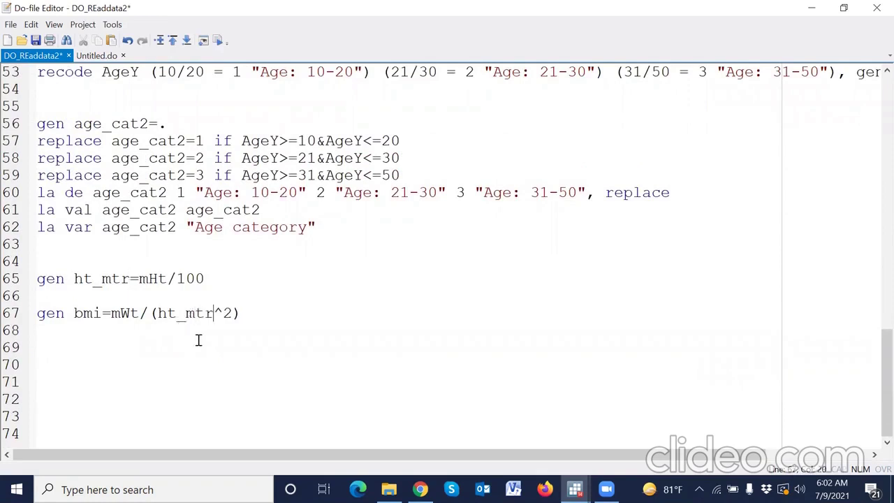
- Paste the gen education and four replace commands below the bmi command, and remove the blank line between the ht_mtr and bmi commands
left_click(119, 348)
type("gen education=. replace education=1 if Edu==0& Edu_hus==0 replace education=2 if Edu==1& Edu_hus==0 replace education=3 if Edu==0& Edu_hus==1 replace education=3 if Edu==1& Edu_hus==1")
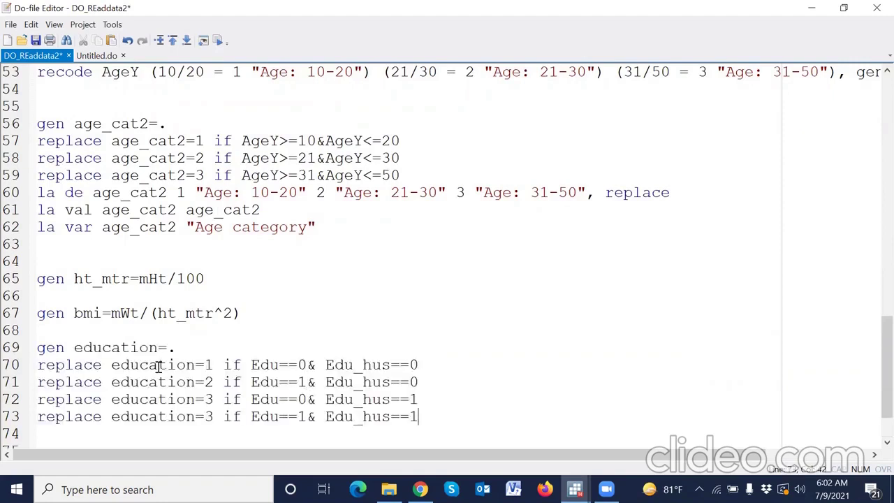
left_click(81, 298)
key("Delete")
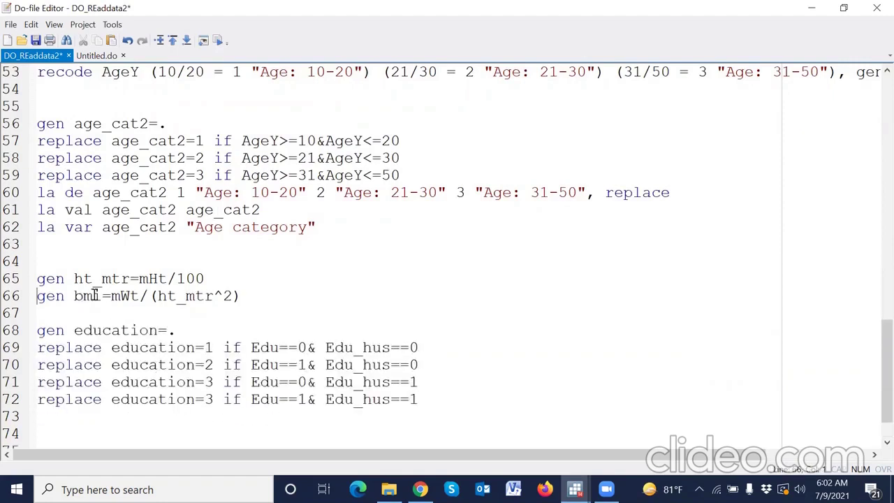
- Add the line la var bmi "Body mass index" directly below the gen bmi command
left_click(253, 295)
key("Return")
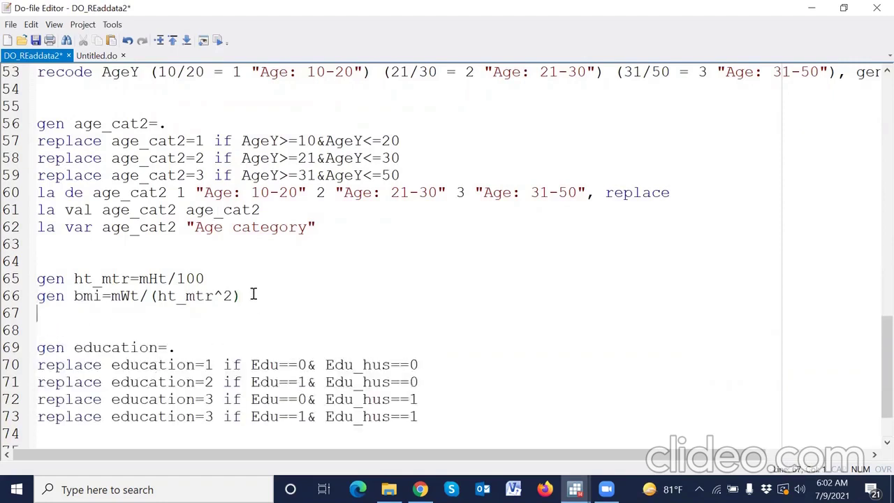
type("la var bmi ")
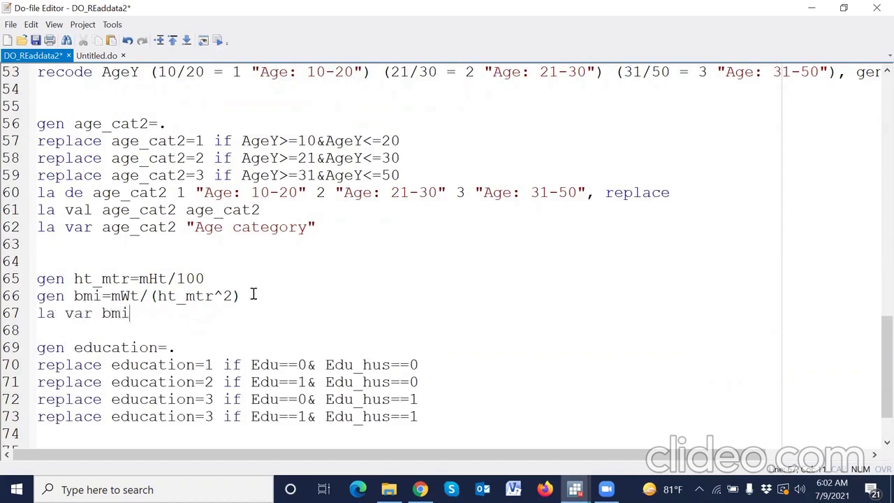
type("\"\"")
type("Body mass")
type(" index")
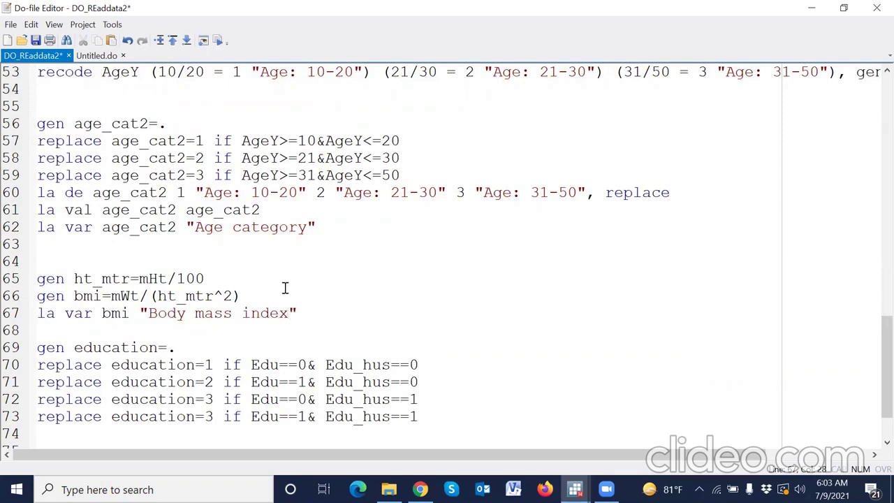
- Review the education replace conditions and set the code for Edu==1& Edu_hus==1 to 4
scroll(293, 314, "down", 2)
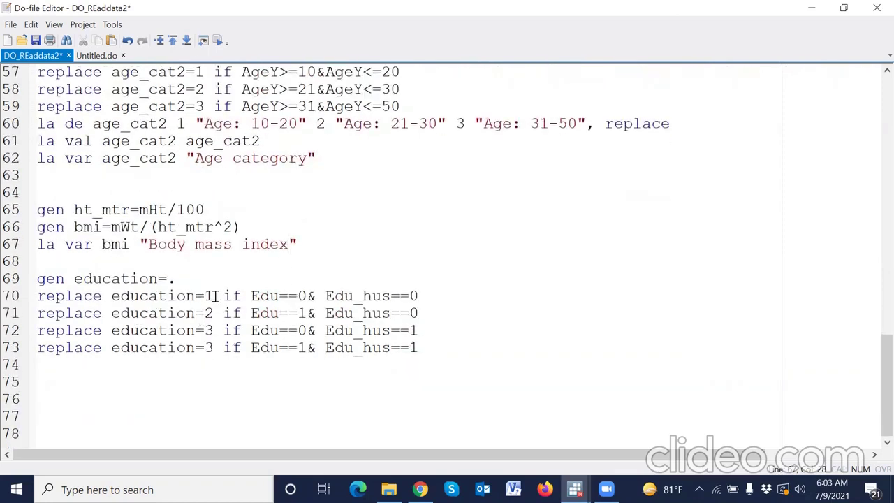
left_click_drag(16, 296, 18, 351)
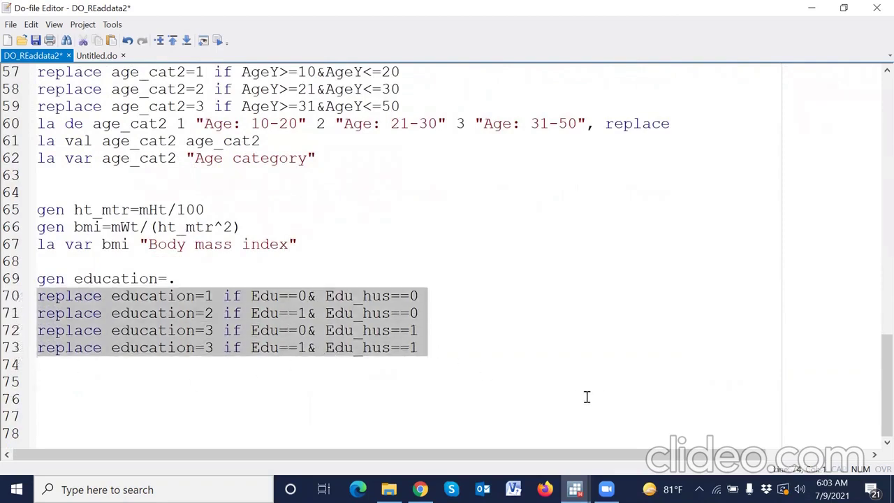
left_click(432, 349)
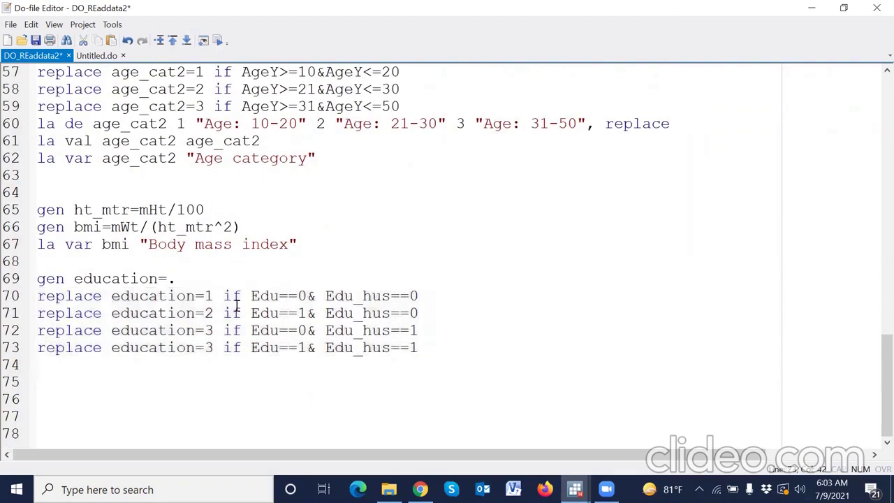
left_click_drag(319, 296, 426, 293)
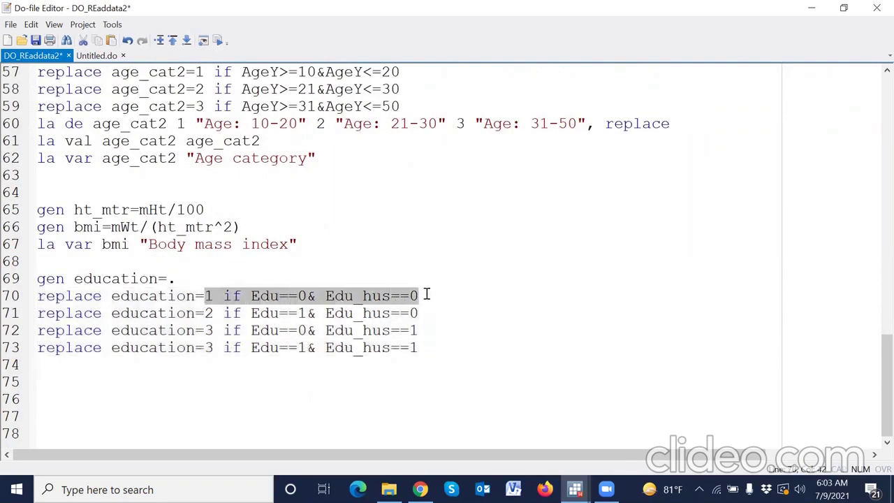
left_click_drag(205, 312, 439, 313)
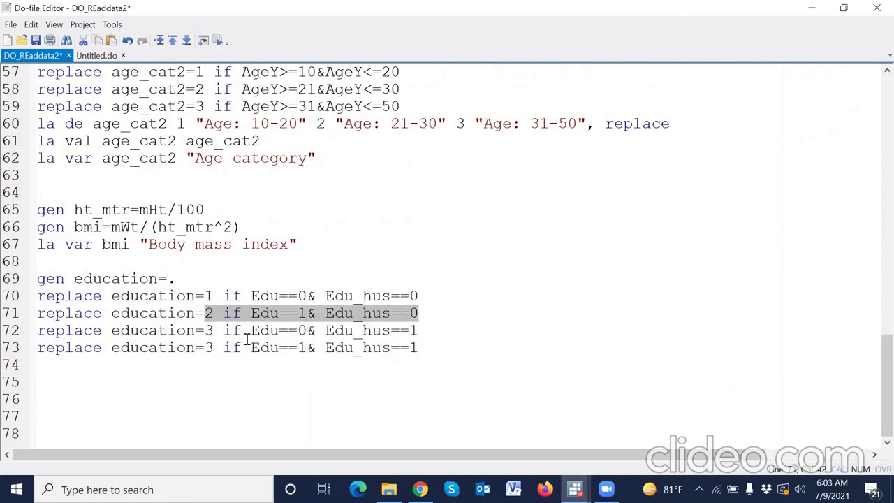
left_click(210, 347)
key("BackSpace")
type("4")
- Below the replace commands, add a label definition for education with empty labels for codes 1 to 4 and the replace option
left_click(95, 386)
type("la de")
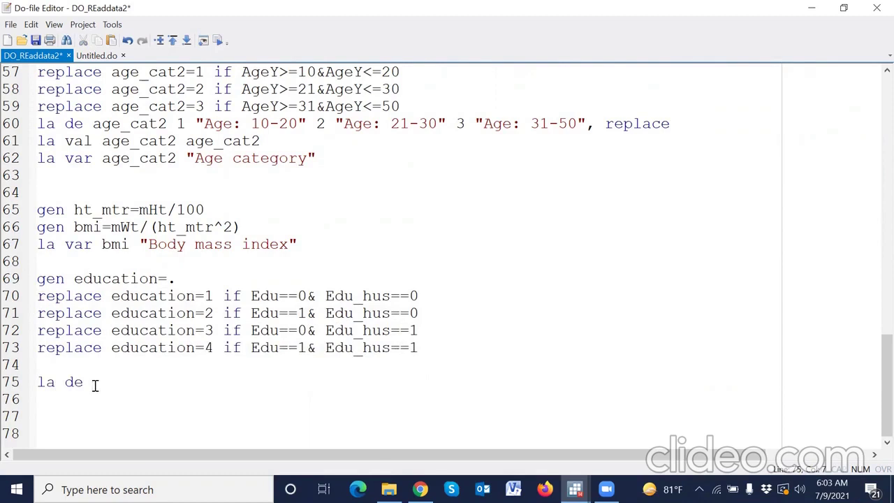
double_click(139, 351)
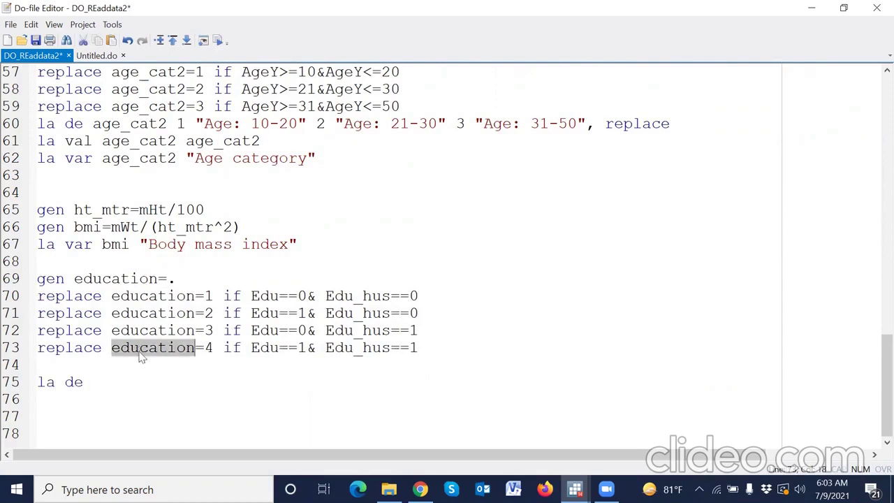
left_click(111, 382)
type("education")
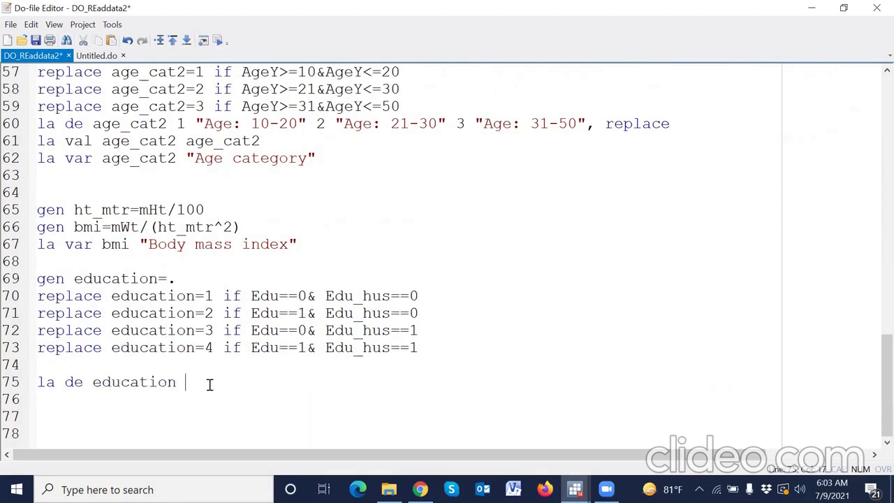
type("1 \"\" 2 \"\" 3 \"\" 4 \"\", replace")
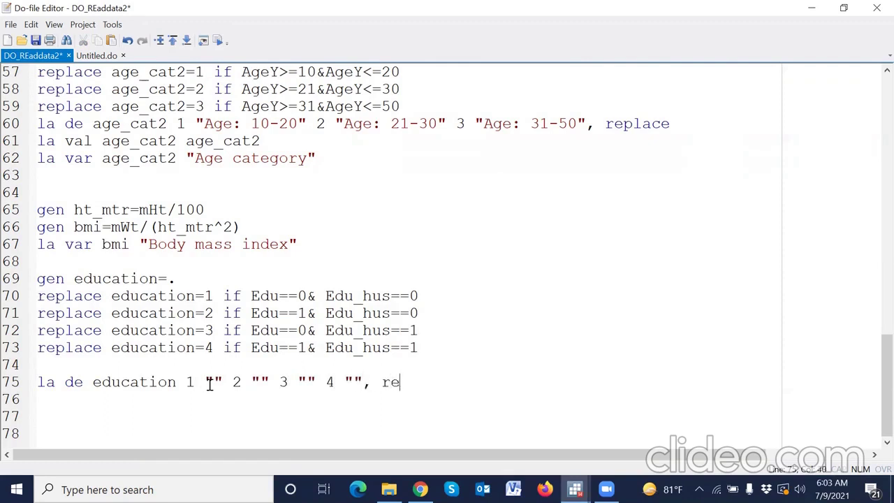
- Add the line la val education education below the label definition
key("Return")
type("la val ")
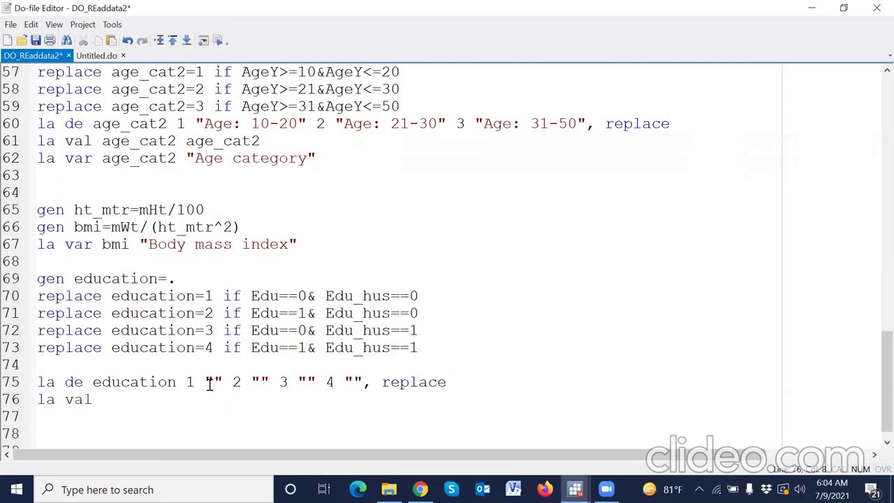
type("education education")
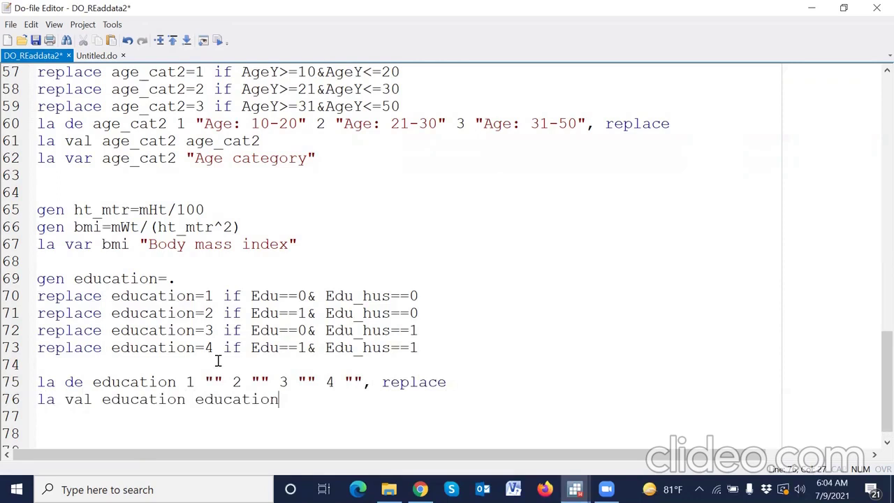
- Enter "Mother not educated" as the label text for code 1 in the education label definition
left_click(213, 382)
type("Mother")
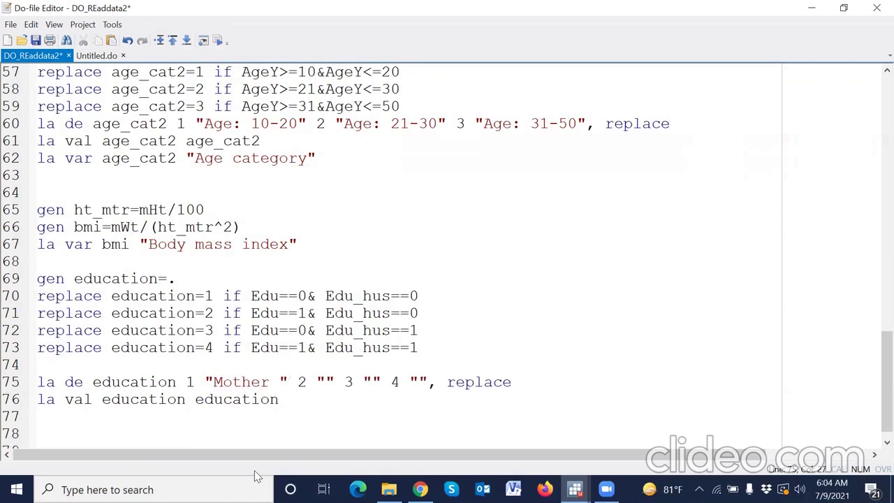
key("BackSpace")
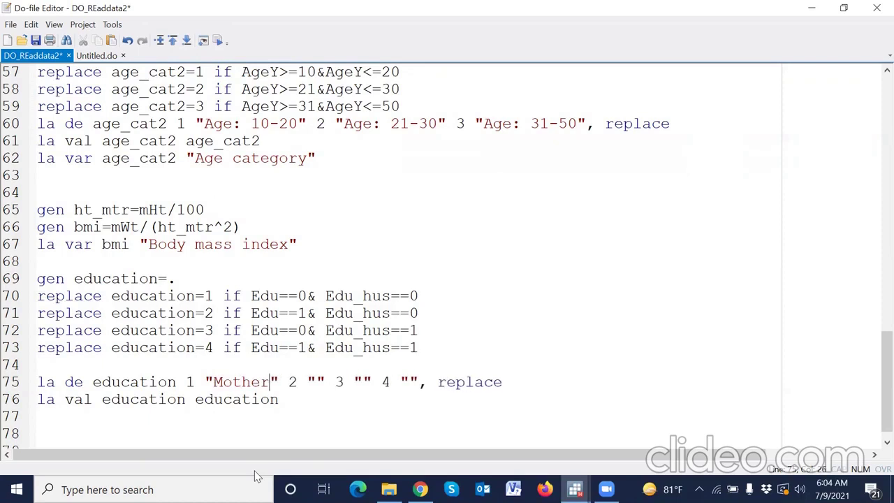
type("not ")
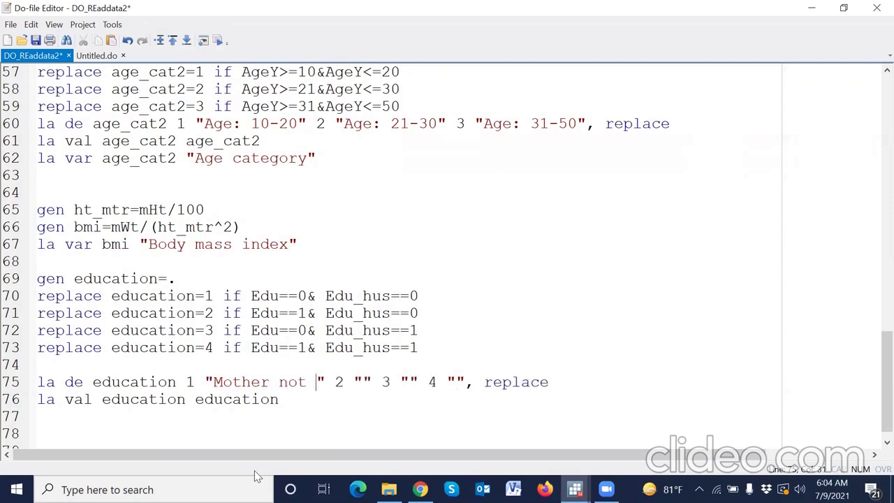
type("educated")
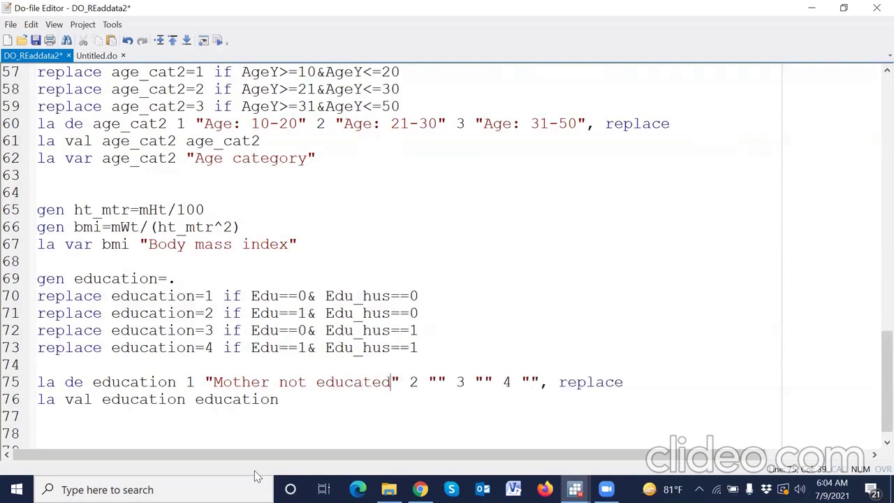
type(", fath")
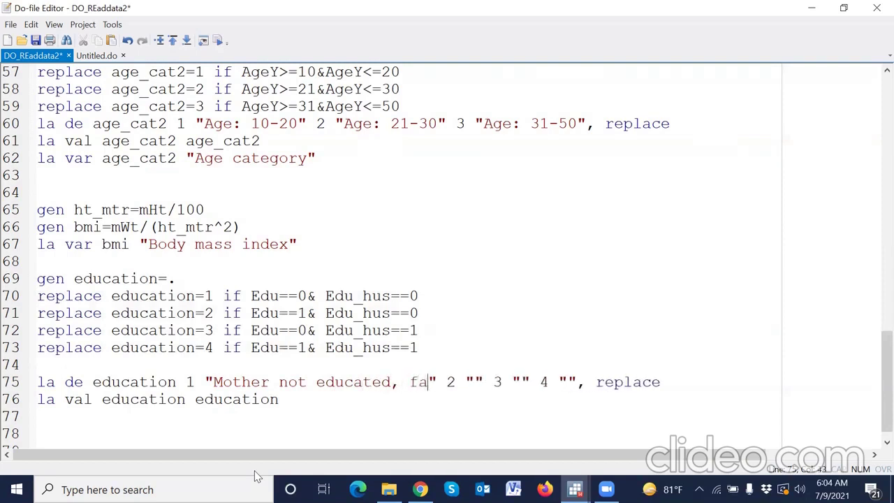
type("er")
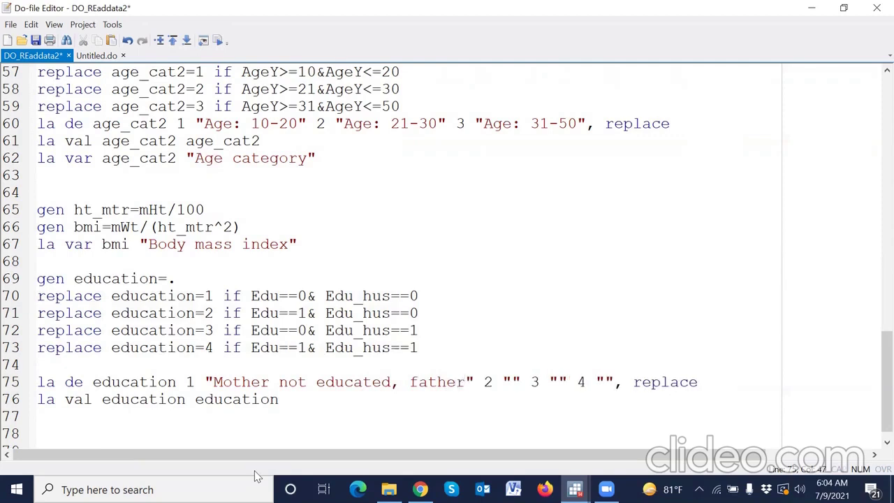
type(" educate")
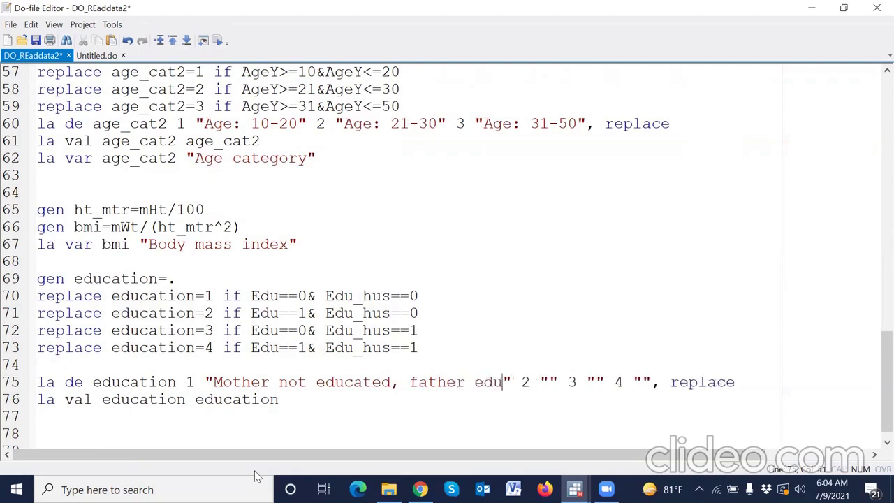
type("d")
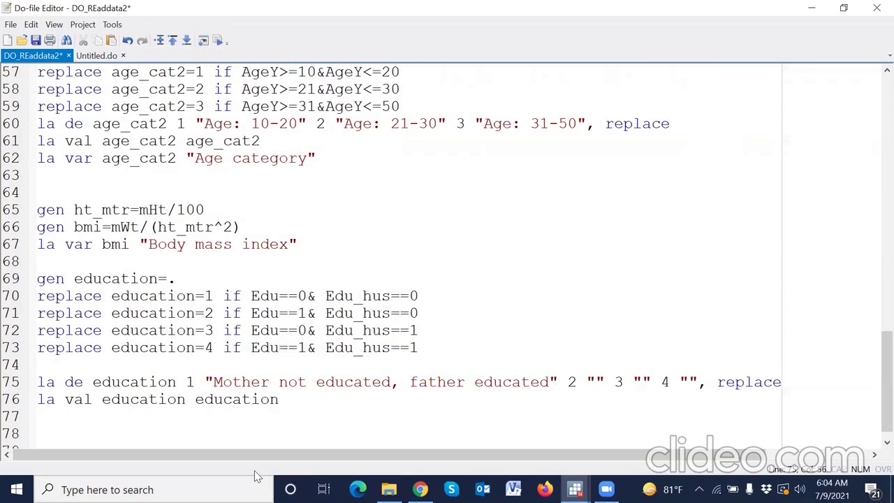
left_click_drag(217, 381, 548, 381)
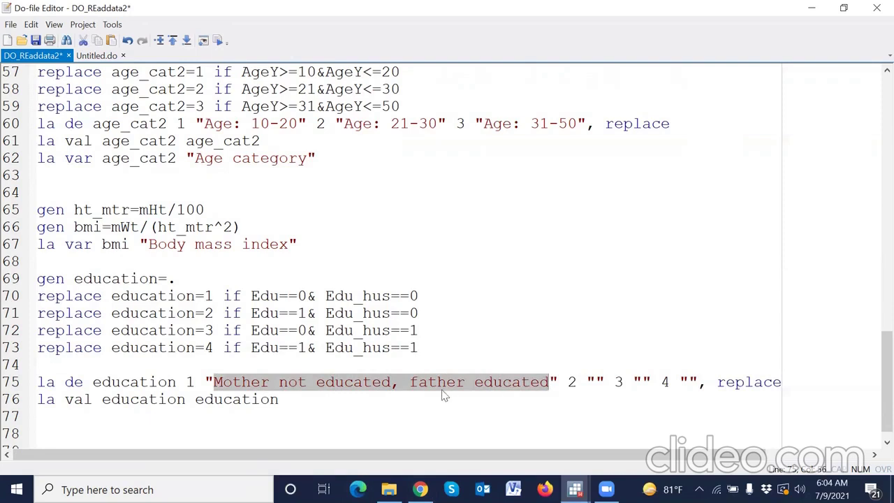
left_click(488, 397)
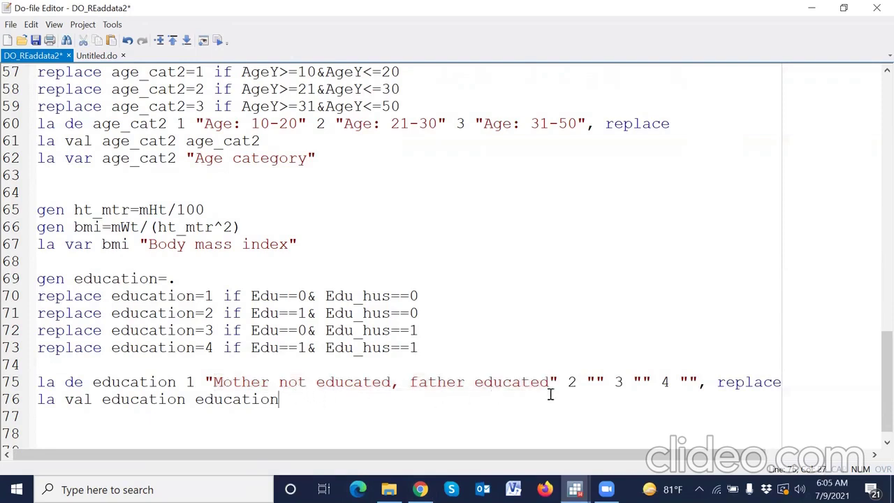
left_click_drag(549, 381, 409, 381)
key("BackSpace")
key("BackSpace")
key("BackSpace")
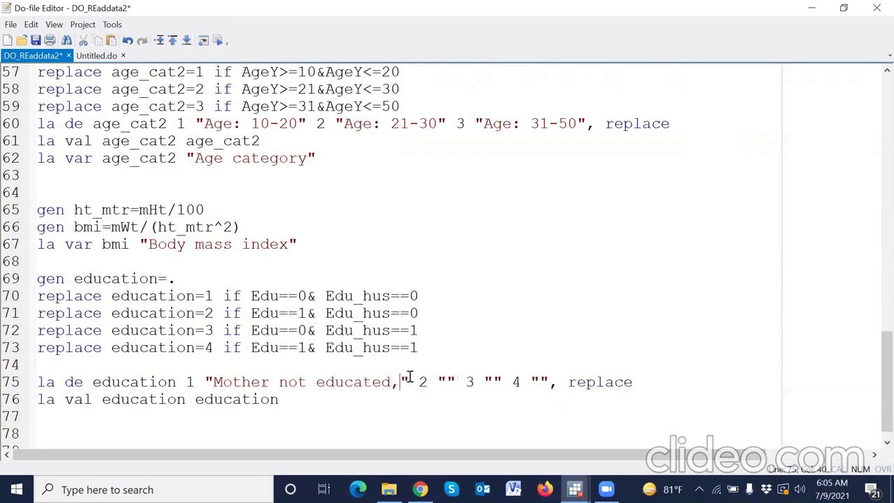
- Change the label text for code 1 in the education label definition to "Mother and father not educated"
left_click(277, 383)
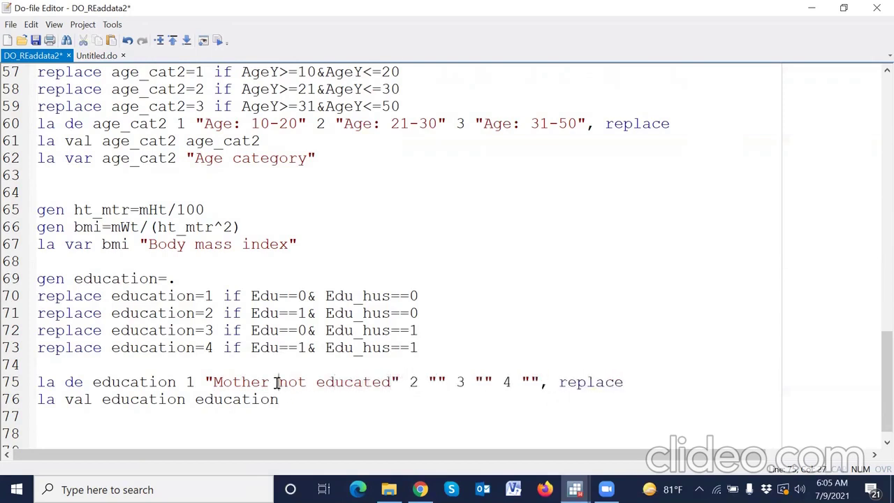
type("and fat")
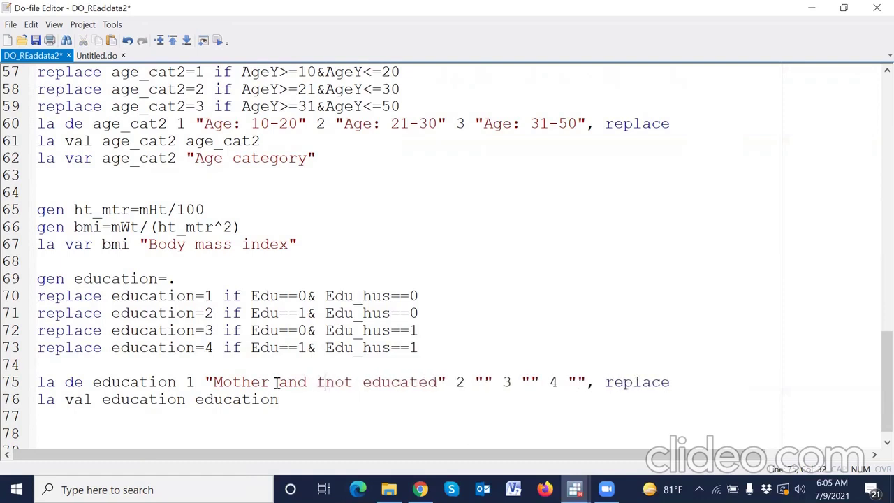
type("her")
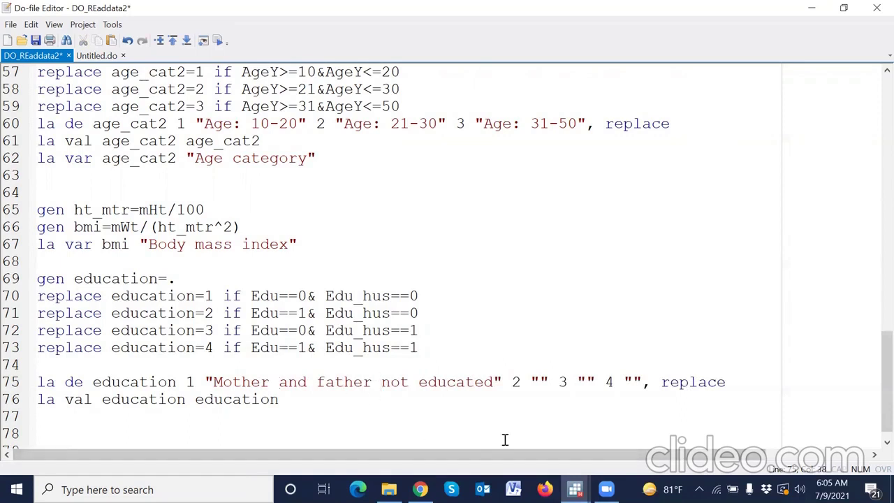
- Enter "Mother educated" as the label text for code 2 and "Father educated" for code 3
left_click(539, 382)
type("Mother educated")
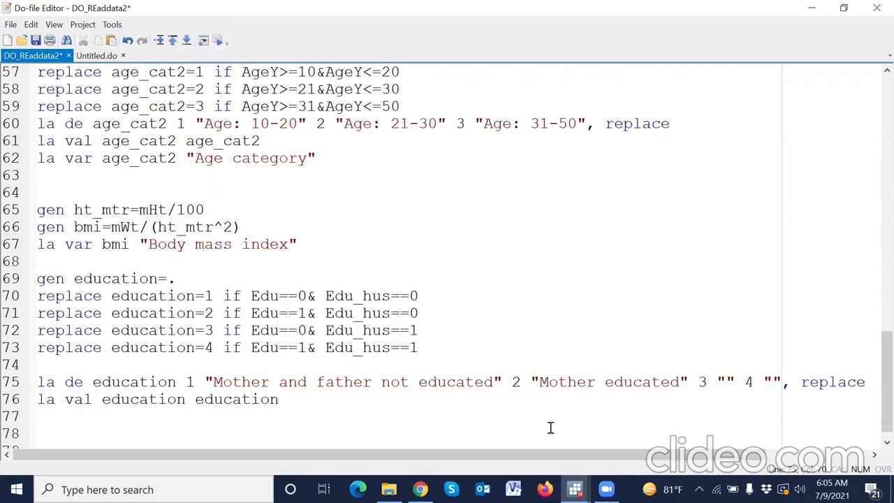
left_click(727, 383)
type("Father")
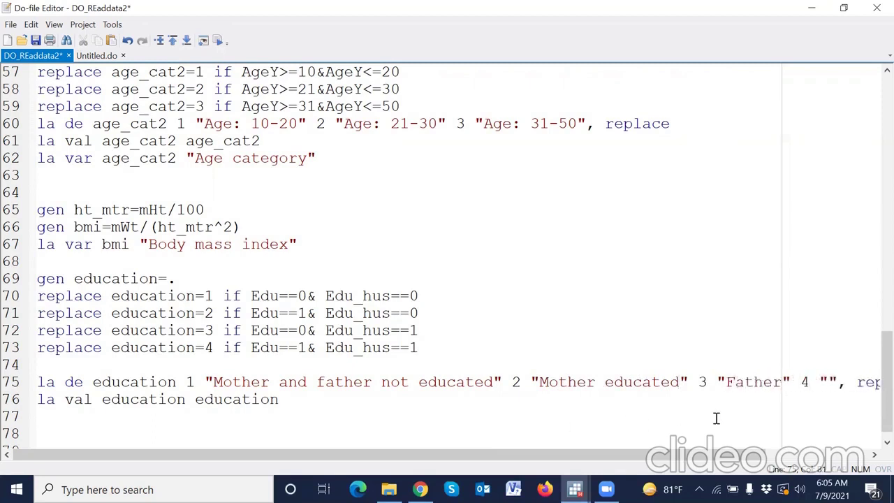
type(" educated")
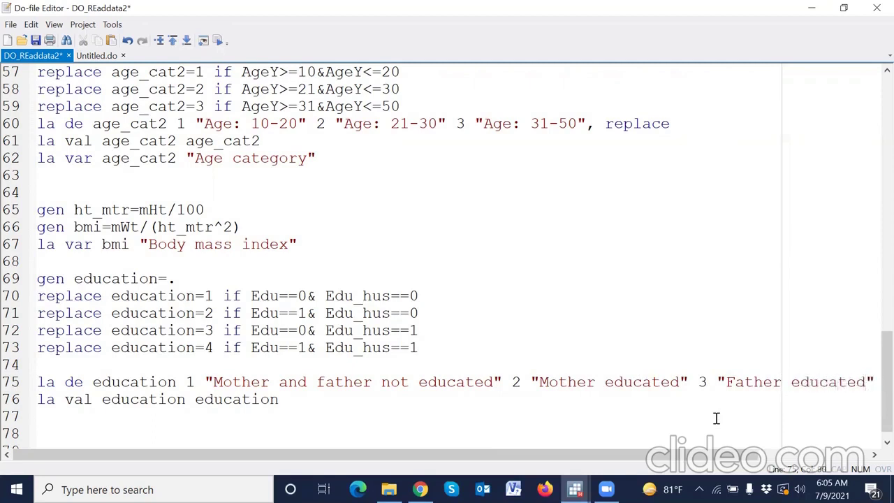
- Split the long label definition after code 3 with the /// continuation so that "Father educated" starts the next line without a leading space
left_click_drag(717, 457, 676, 455)
left_click(711, 381)
type("///")
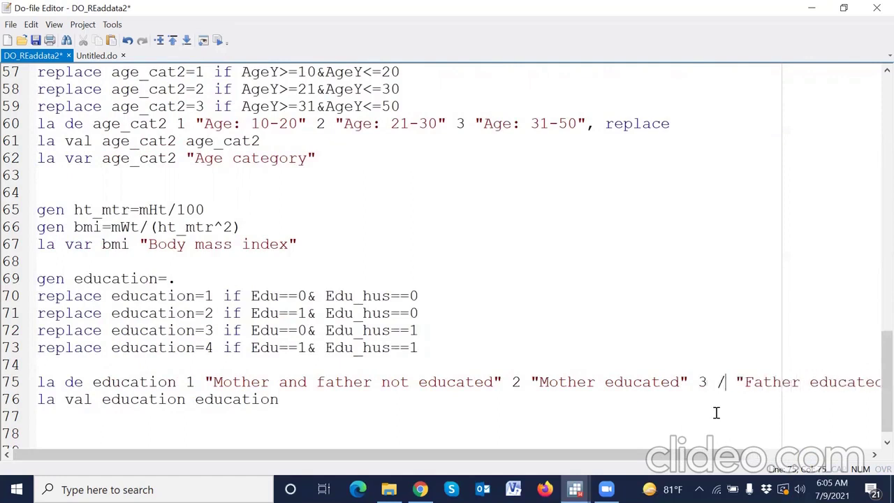
key("Return")
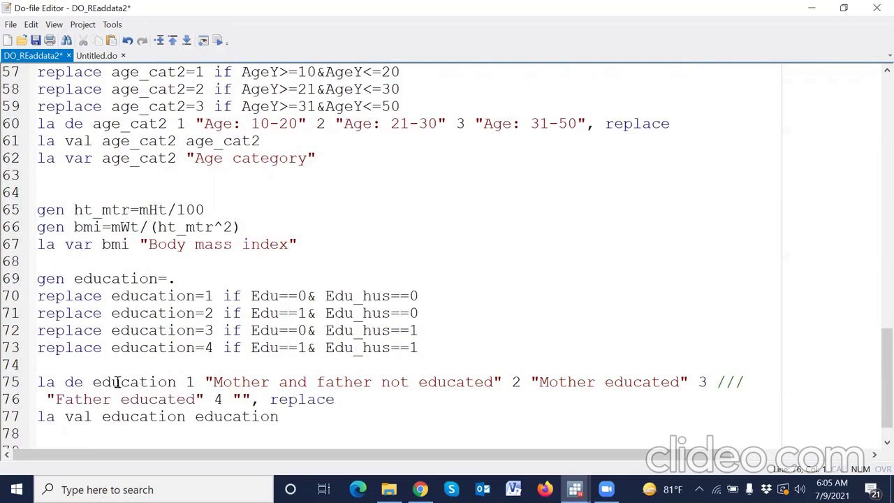
key("Delete")
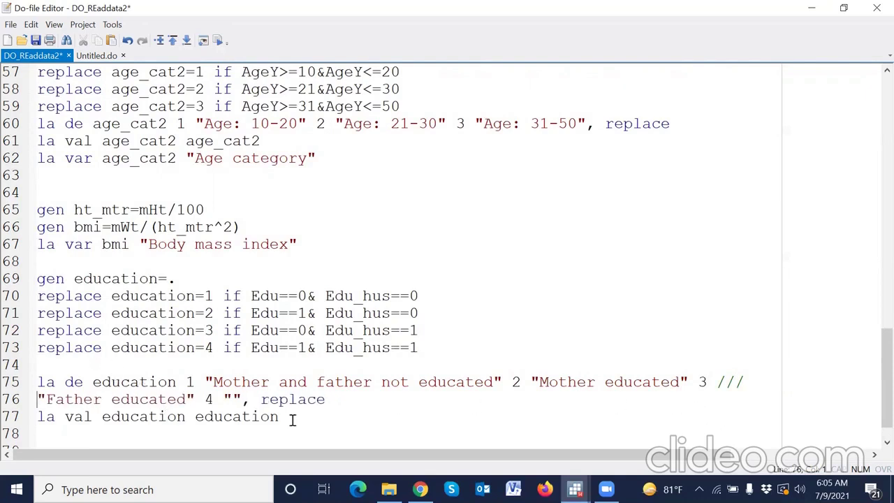
- Insert blank lines below the label definition and enter "Both are educated" as the label text for code 4
left_click(324, 404)
key("Return")
key("Return")
key("Return")
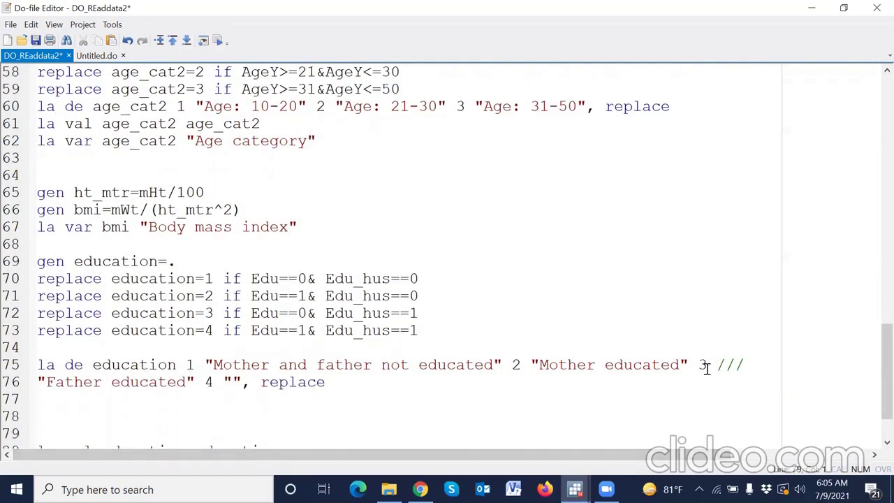
left_click(238, 385)
type("Both ")
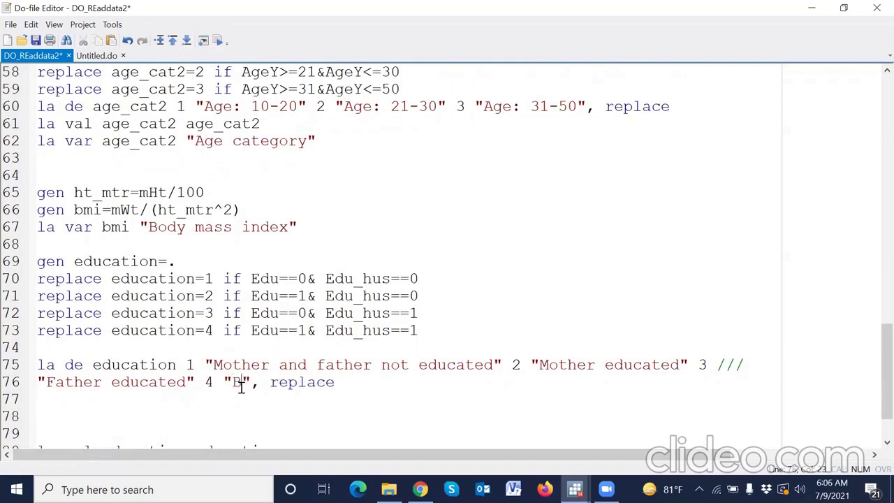
type("are ")
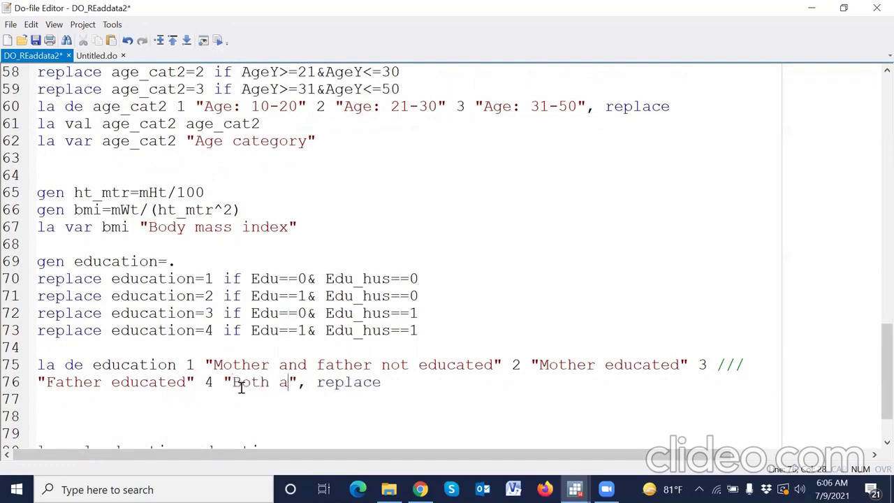
type("educated")
- Remove the blank lines between the education label definition and the la val education education line
left_click(98, 402)
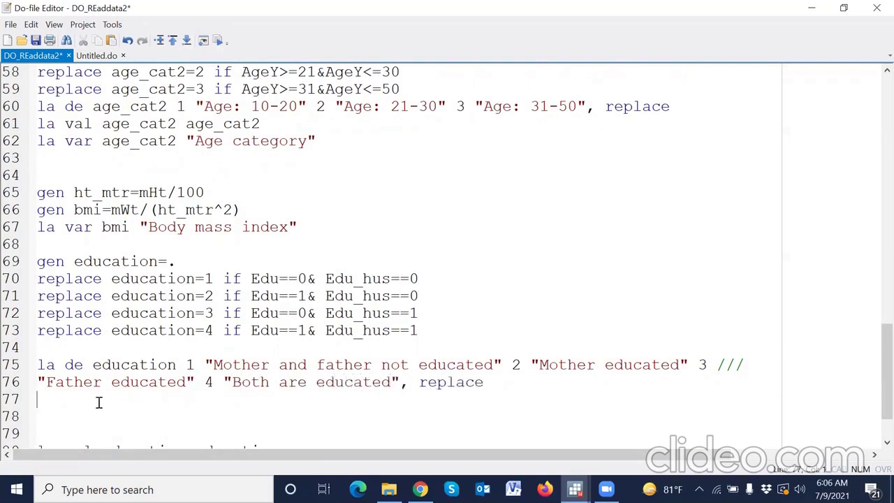
key("Delete")
key("Delete")
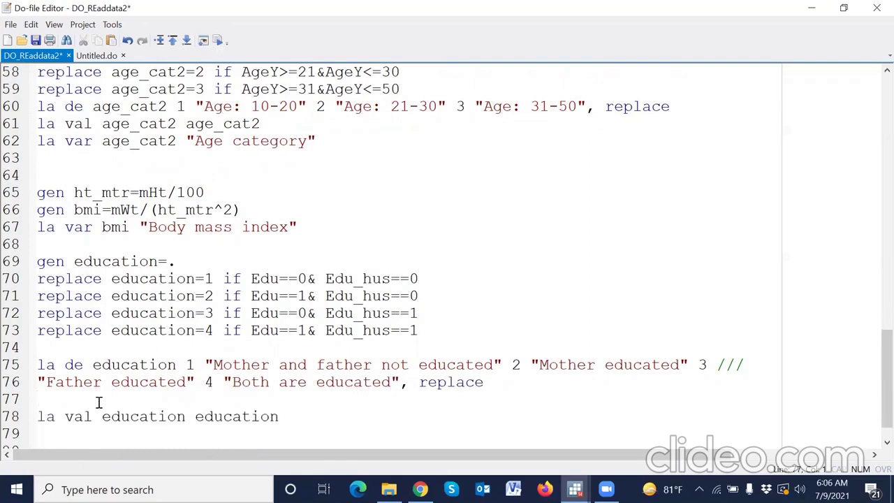
key("Delete")
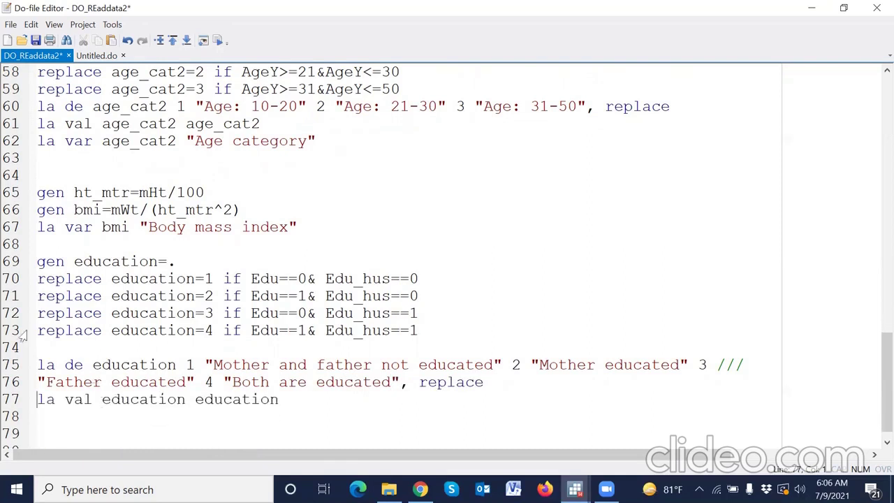
- Run the do-file block from the first replace education line through the la val line, and switch to the main Stata window
left_click_drag(18, 281, 19, 429)
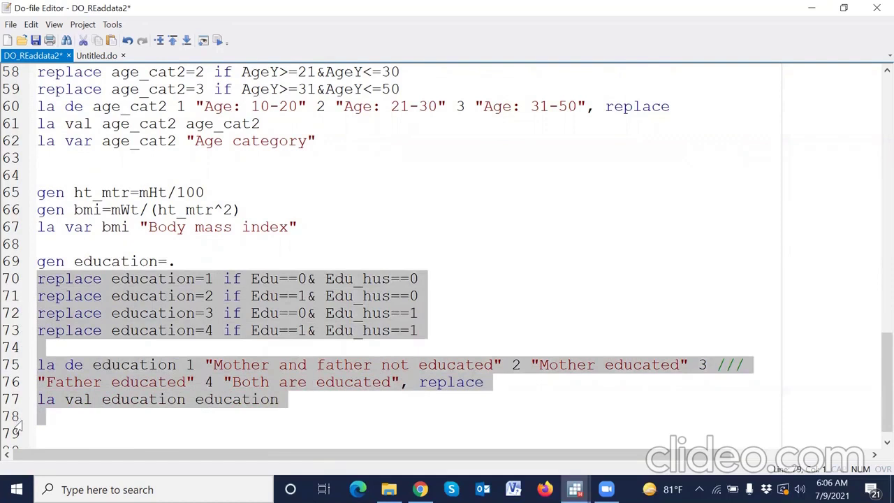
left_click(218, 42)
mouse_move(575, 489)
left_click(502, 441)
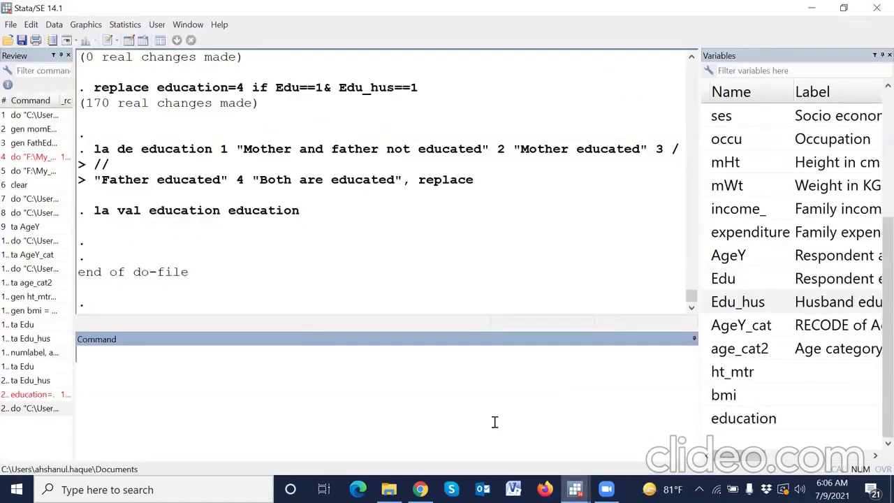
- Tabulate the education variable with the command ta education
type("ta")
double_click(719, 418)
key("Return")
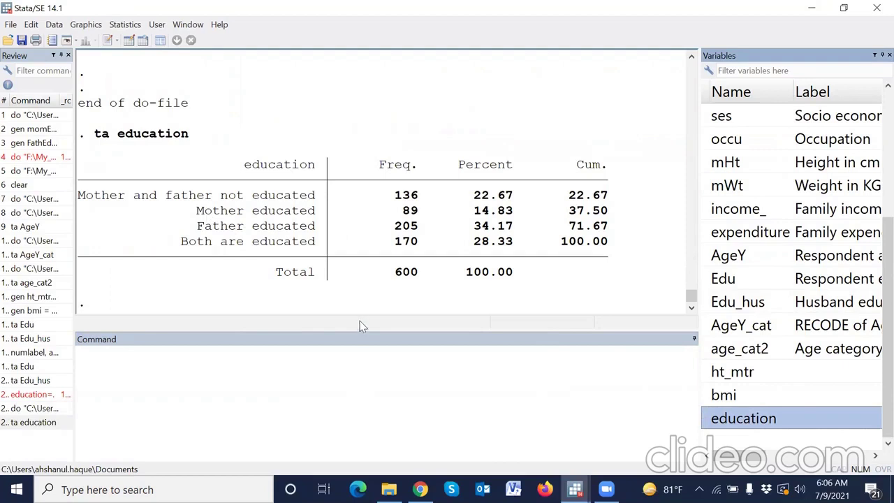
- Return to the do-file and change the label text for education code 1 to "Both are not educated"
key("alt+Tab")
left_click(349, 420)
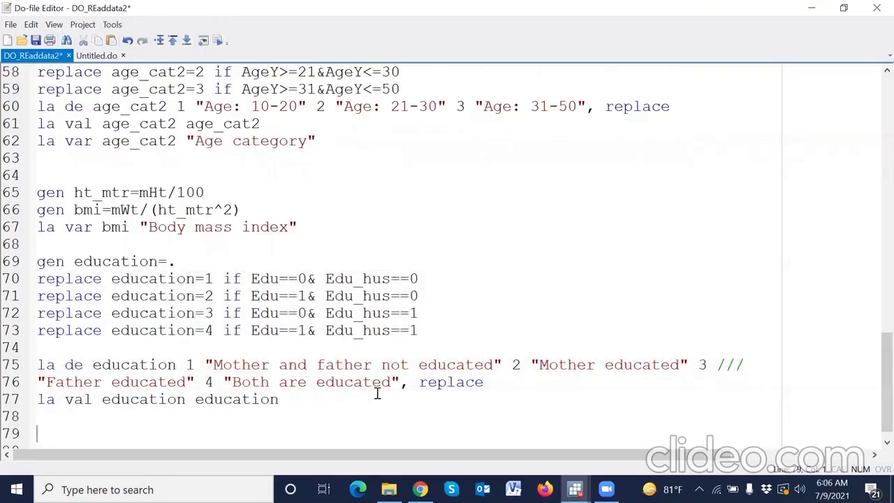
left_click_drag(371, 366, 216, 368)
type("B")
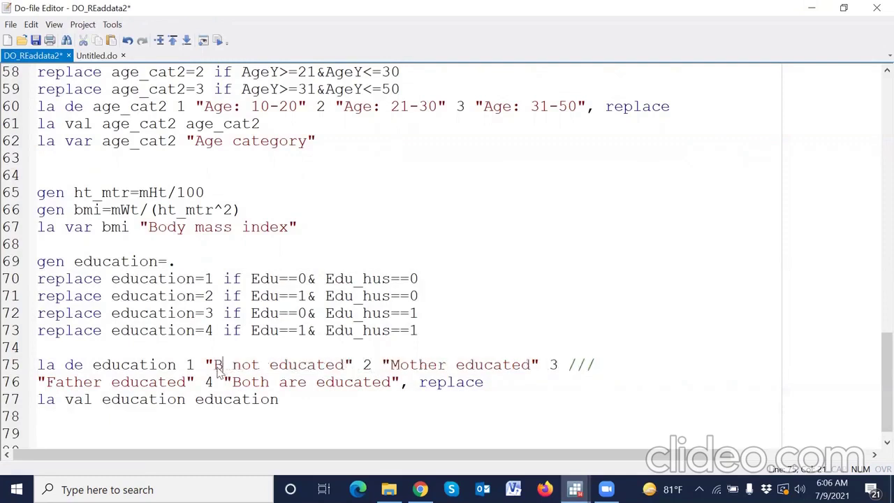
type("oth")
type("are")
- Reword the labels for education codes 2 and 3 as "Mother is educated" and "Father is educated"
left_click(520, 365)
type("is")
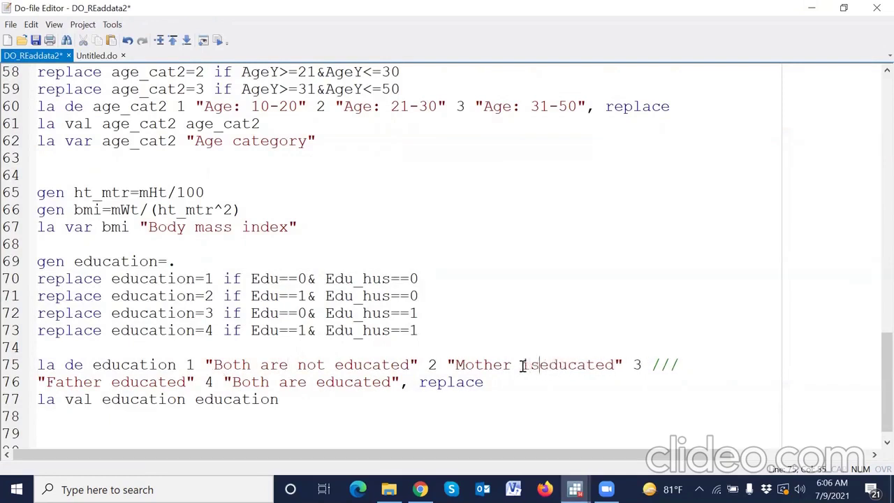
left_click(110, 383)
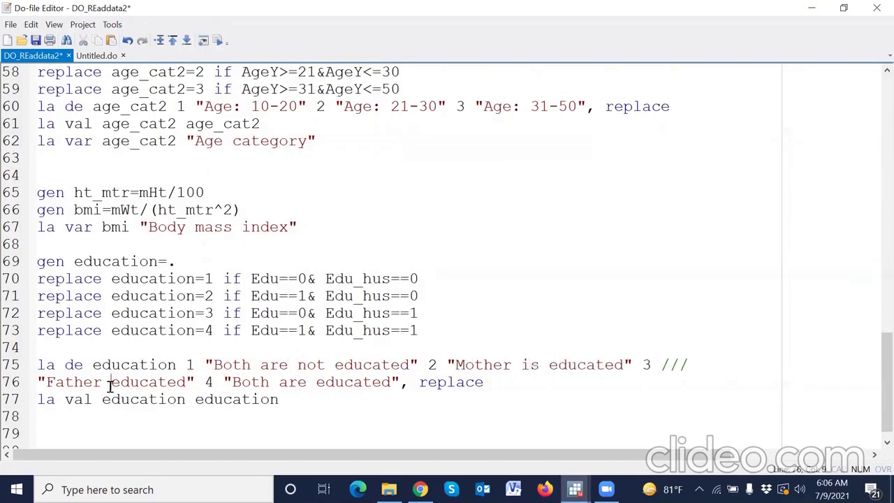
type("is")
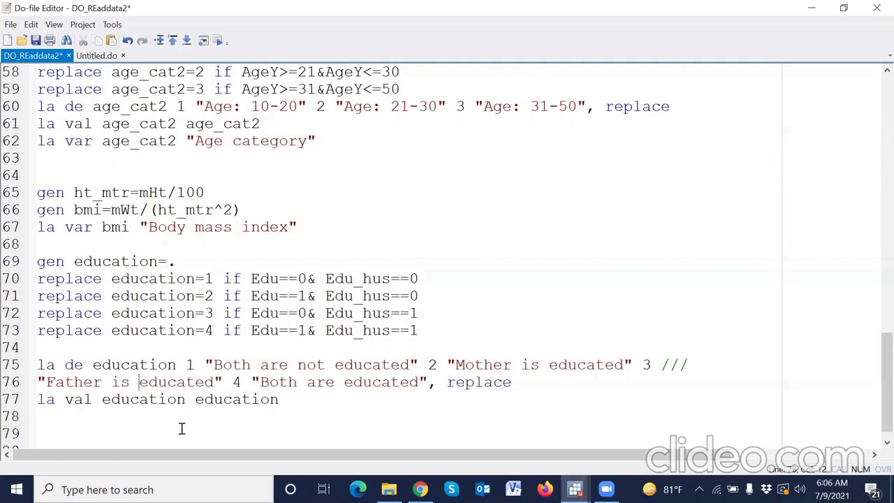
- Below the la val line, add la var education "Parental education" as the variable label command
left_click(291, 399)
key("Return")
type("la var")
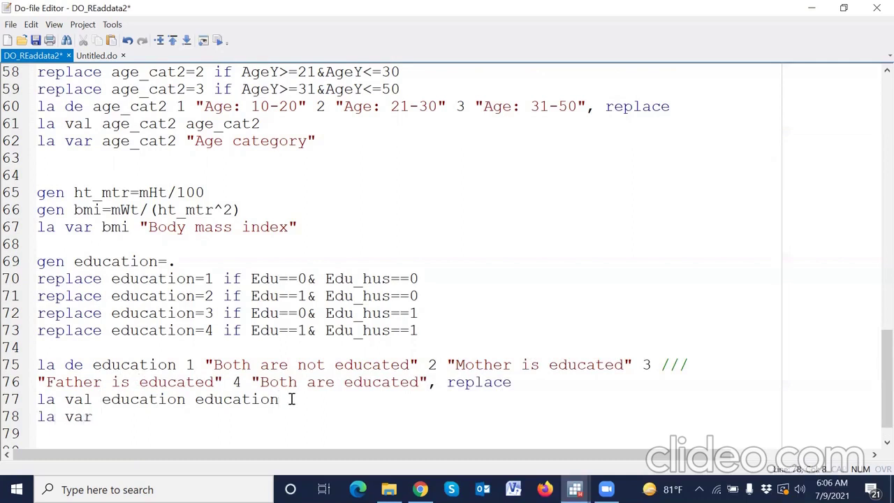
double_click(165, 403)
key("ctrl+c")
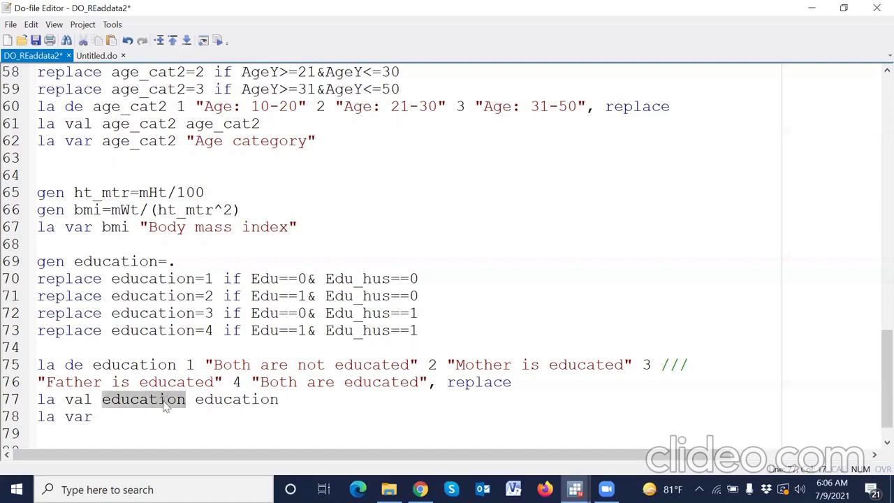
left_click(124, 418)
key("ctrl+v")
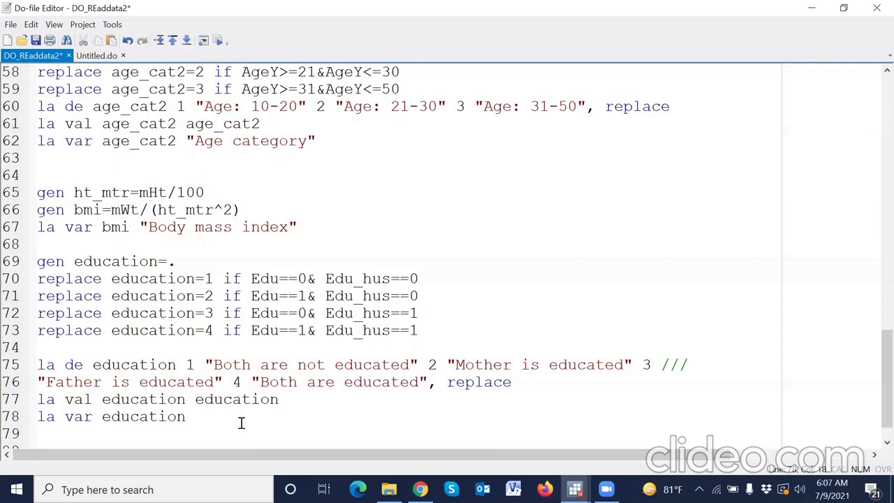
type("\"\"")
type("Parent")
type("al ")
type("educati")
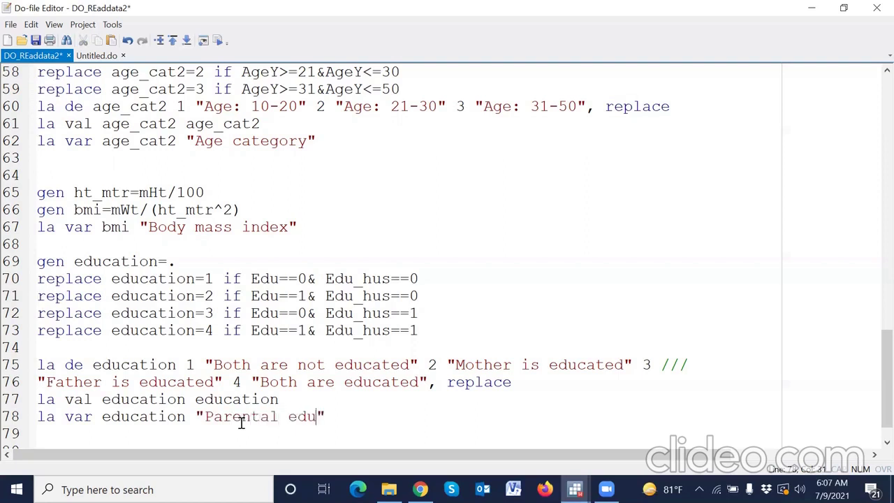
type("on")
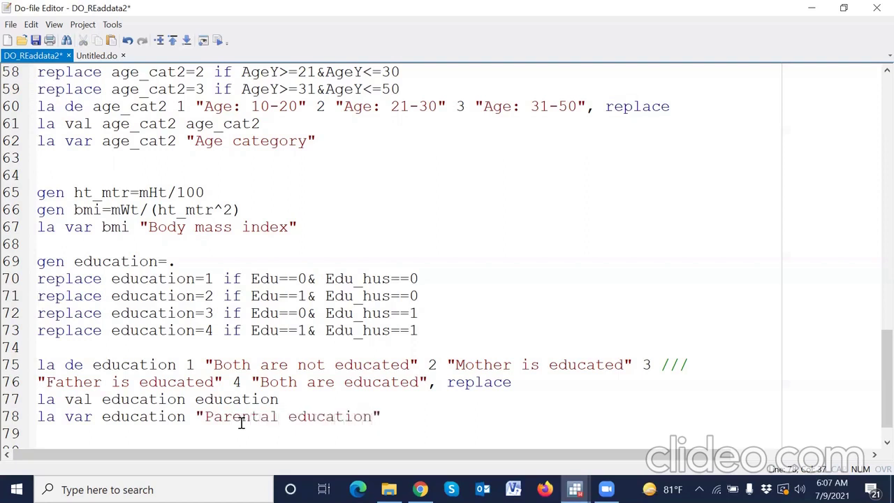
- Run only the la var education "Parental education" line of the do-file
key("End")
left_click(17, 419)
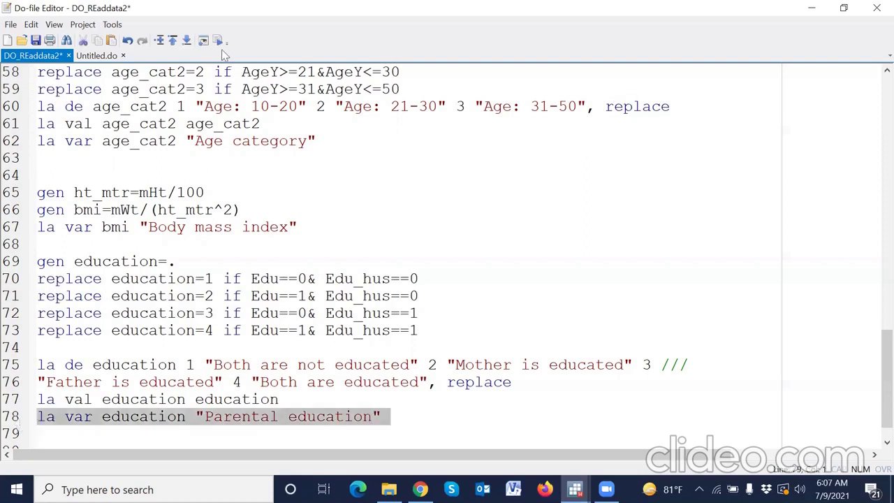
key("ctrl+d")
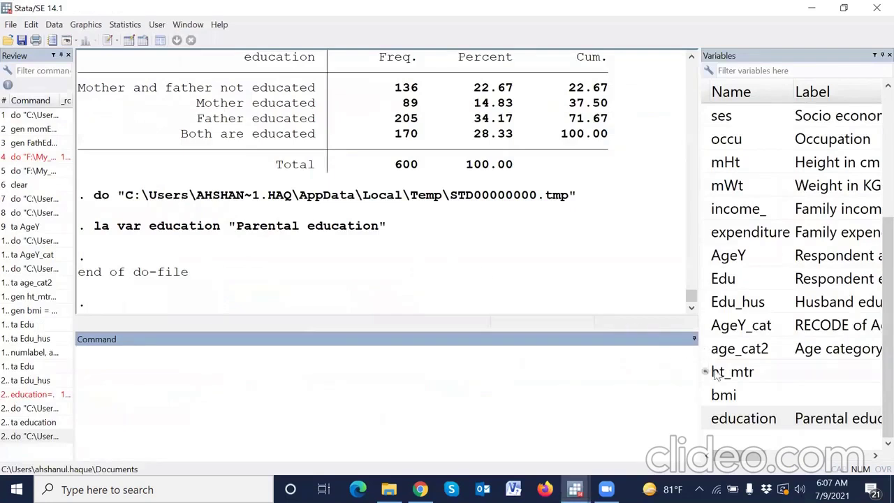
- Examine the value labels in the education column of the dataset in the Data Editor
left_click(129, 40)
left_click_drag(176, 455, 779, 475)
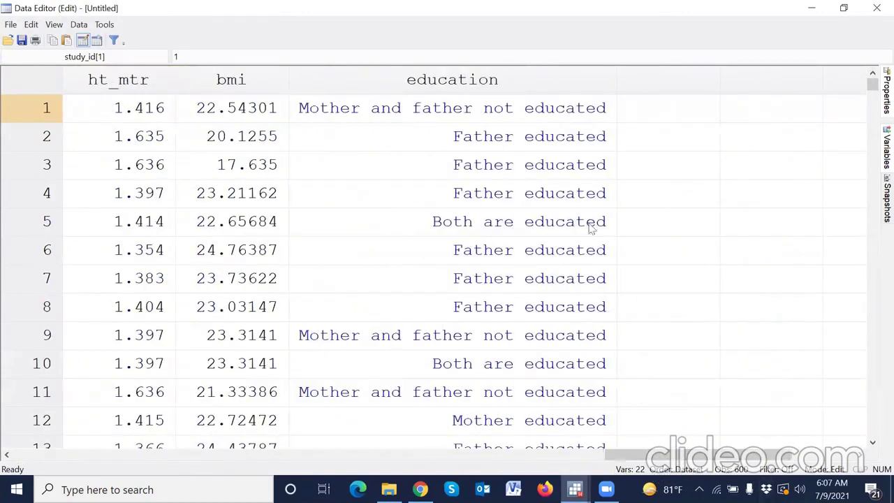
scroll(552, 175, "down", 10)
scroll(530, 320, "down", 20)
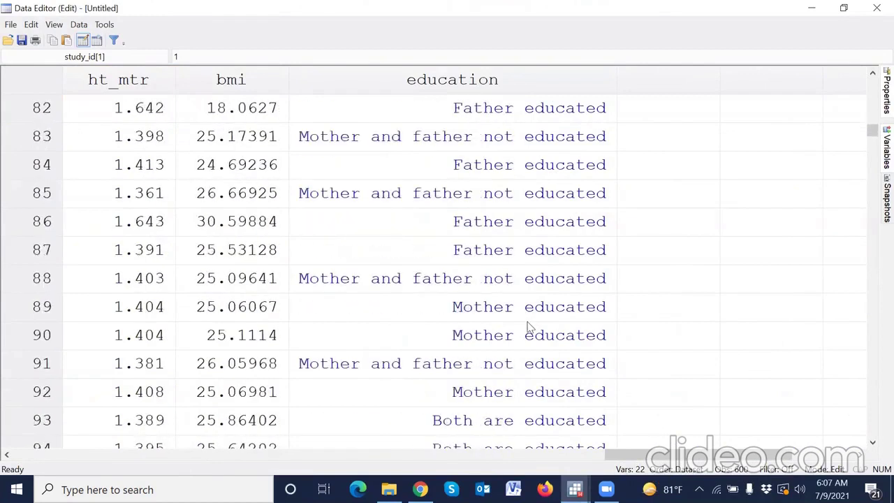
- Return to the do-file and run the education replace, value label and variable label commands on lines 70 to 78
key("alt+Tab")
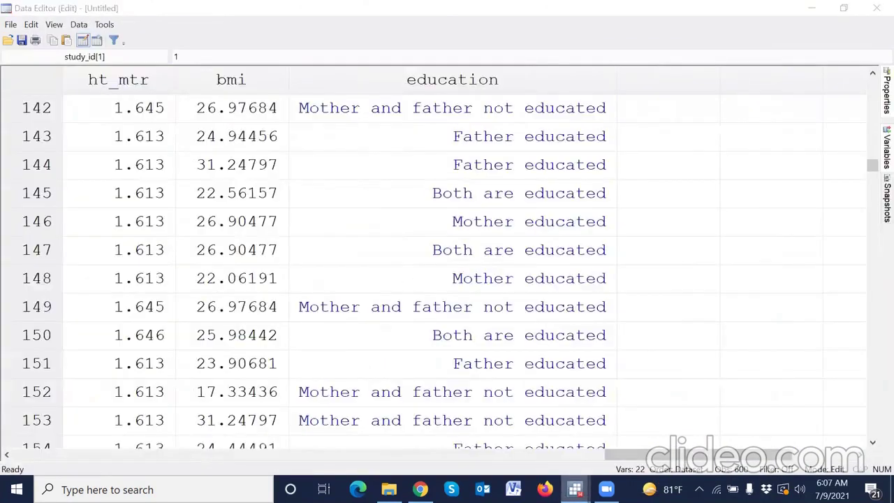
mouse_move(575, 489)
left_click(612, 453)
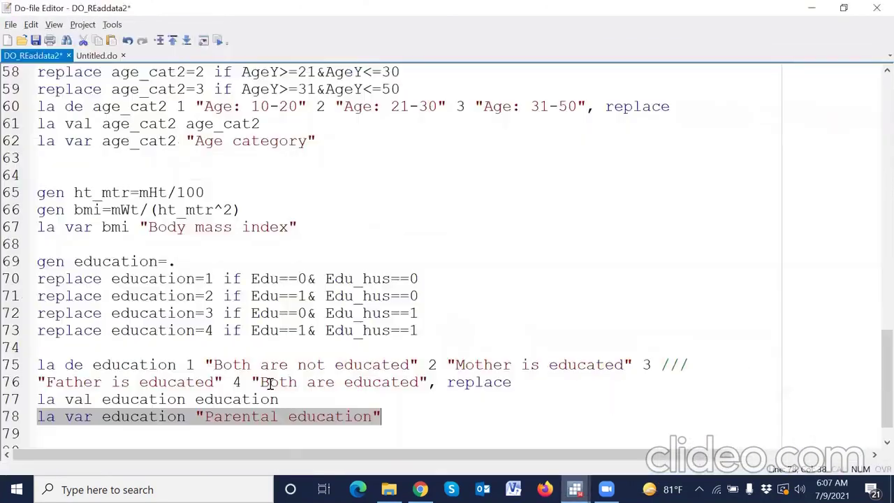
left_click_drag(18, 278, 21, 436)
left_click(218, 40)
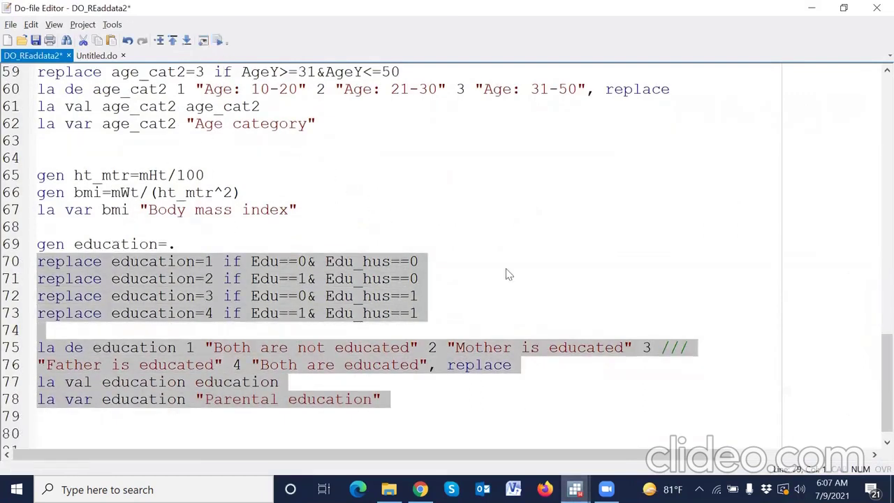
- Review the reworded labels down the whole education column in the Data Editor, then close the Data Editor
key("alt+Tab")
left_click_drag(194, 451, 827, 453)
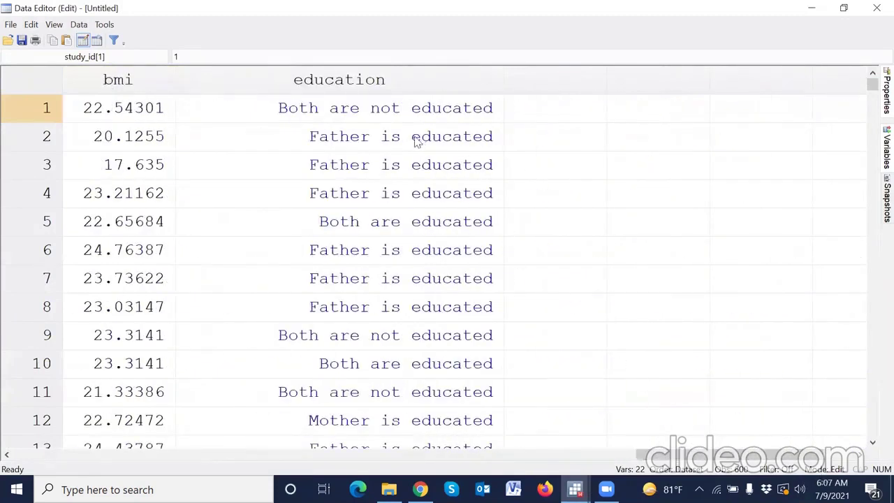
scroll(411, 222, "down", 20)
scroll(411, 222, "down", 20)
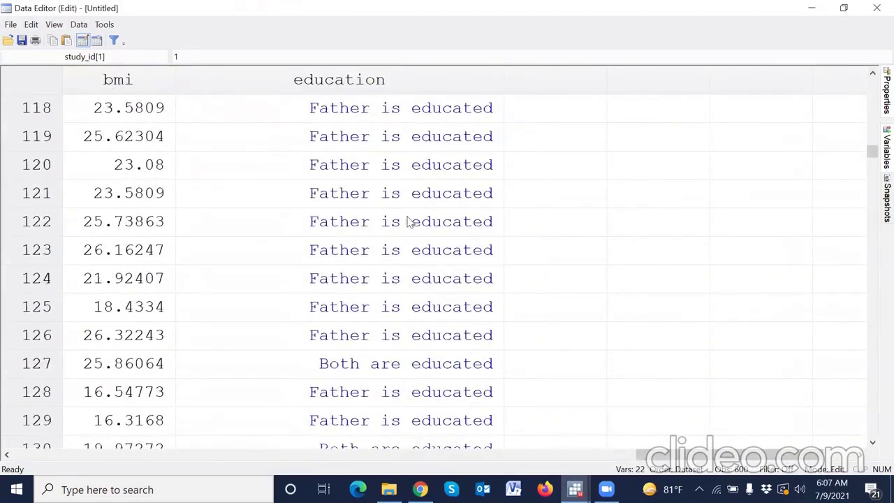
left_click(410, 222)
scroll(422, 294, "down", 20)
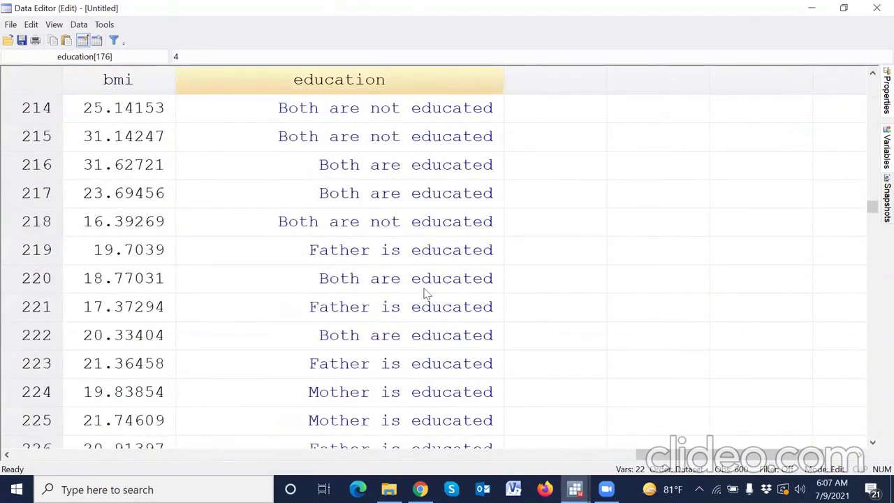
scroll(428, 294, "down", 14)
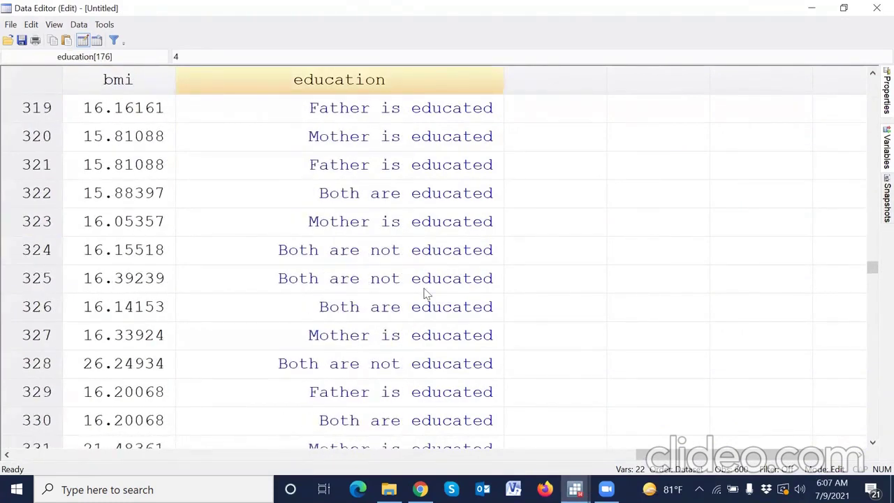
scroll(427, 294, "down", 20)
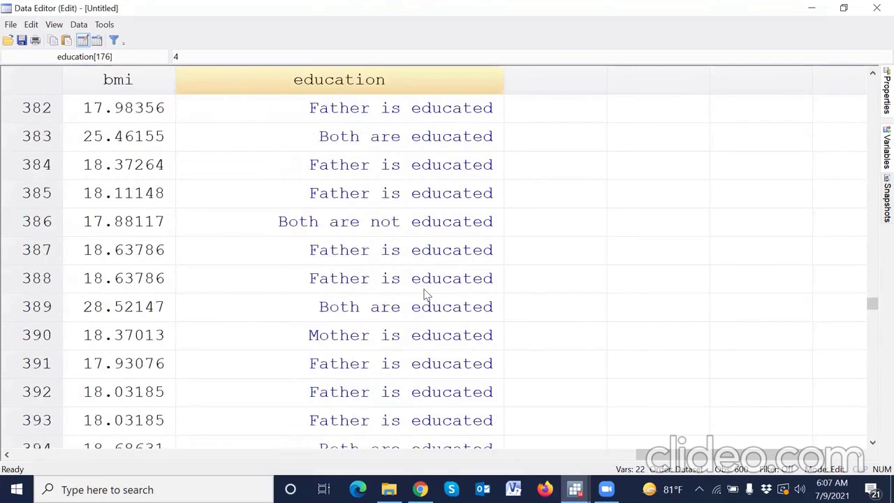
scroll(427, 294, "down", 20)
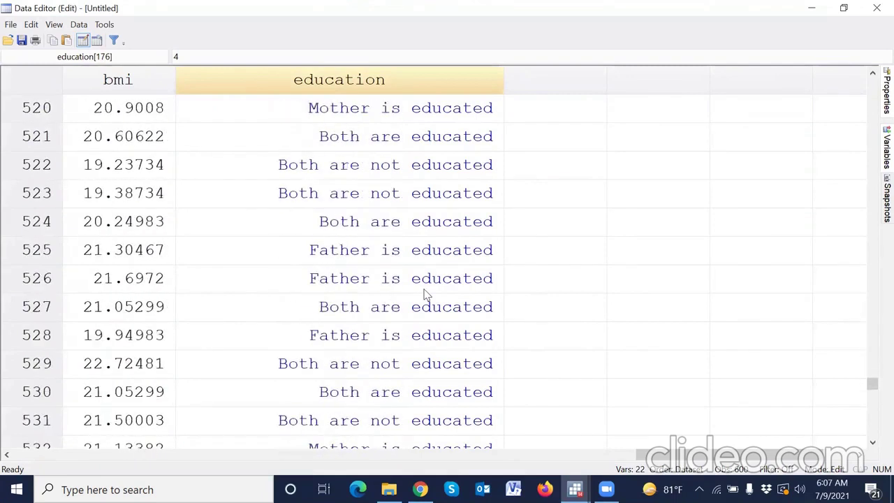
scroll(427, 294, "down", 6)
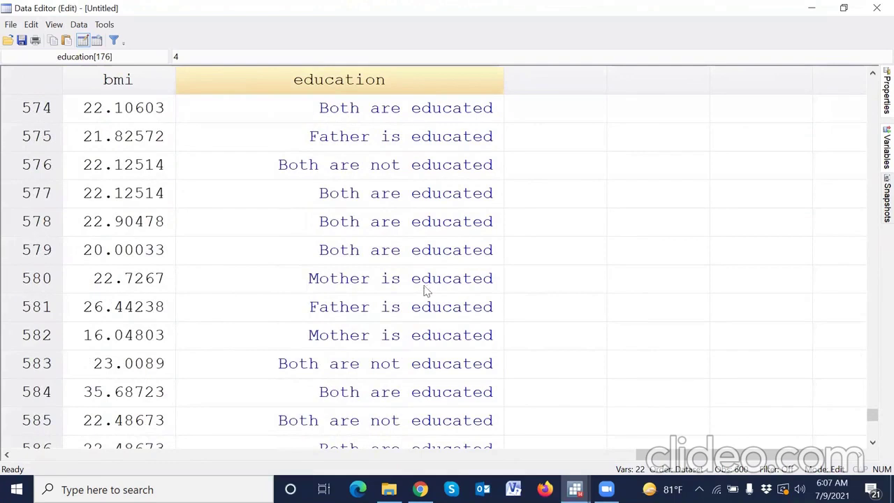
scroll(428, 294, "down", 7)
scroll(429, 293, "up", 10)
left_click_drag(670, 454, 84, 454)
left_click(875, 12)
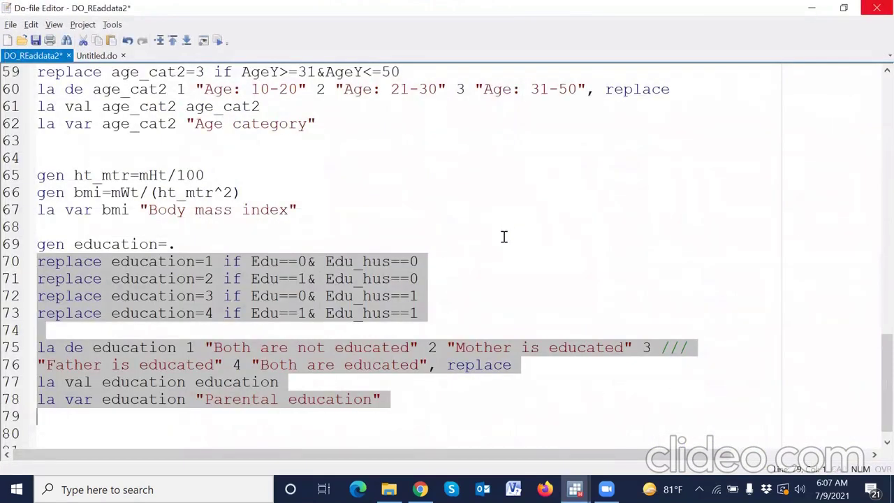
- Save the do-file DO_REaddata2 and look over its commands from the import line to the education block
left_click(36, 40)
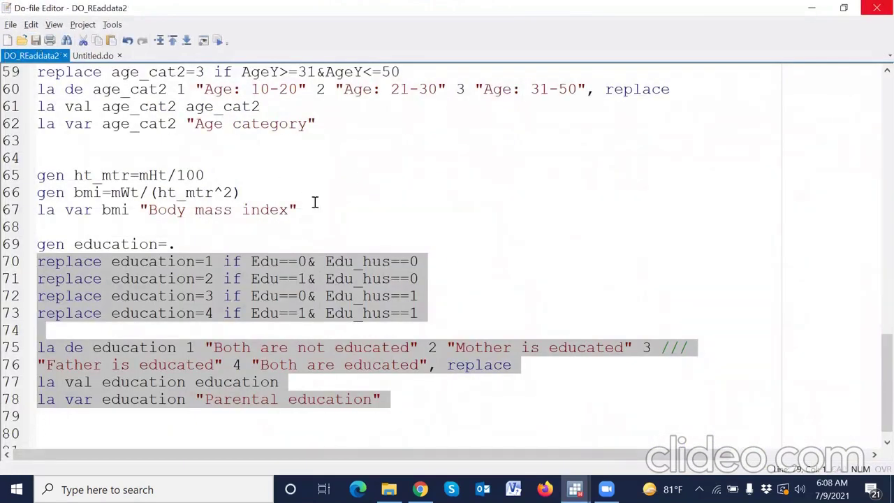
left_click(367, 226)
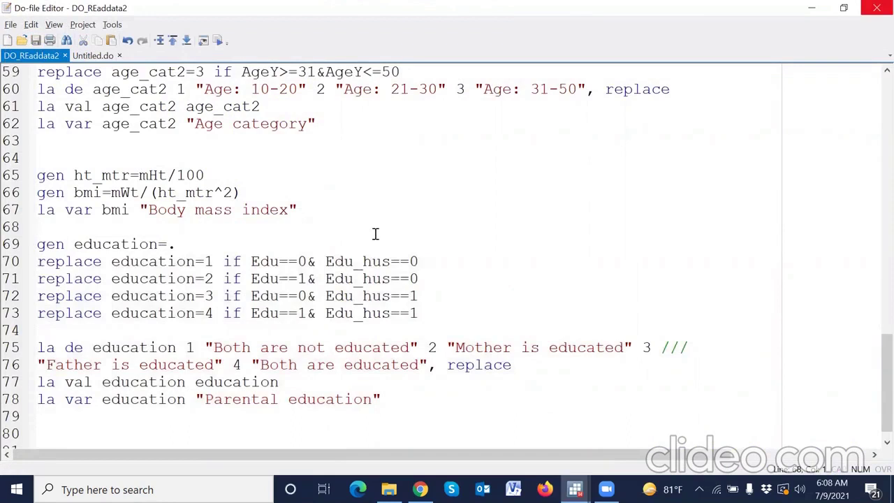
scroll(339, 267, "up", 20)
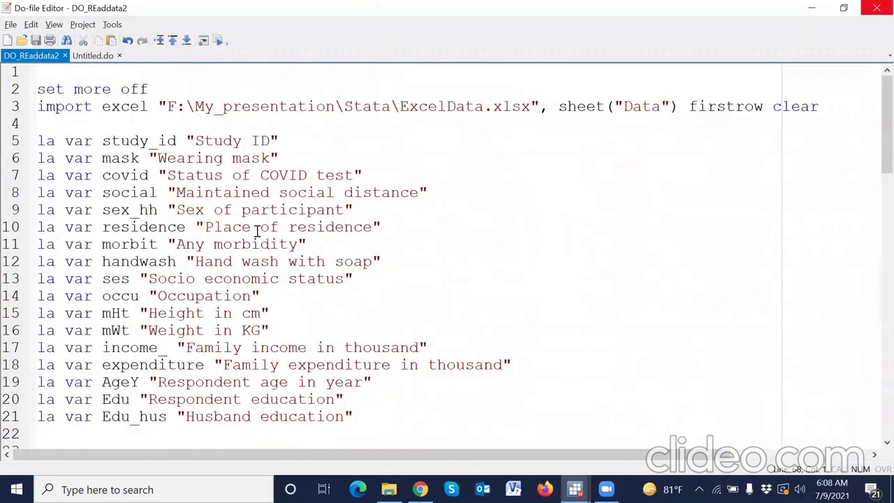
scroll(255, 233, "down", 20)
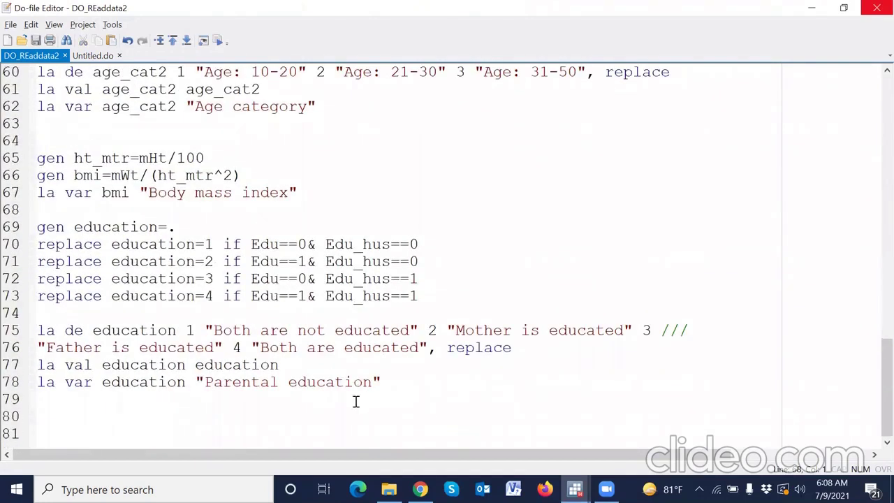
- Add four blank lines below the education commands at the end of the do-file
left_click(276, 411)
key("Return")
key("Return")
key("Return")
key("Return")
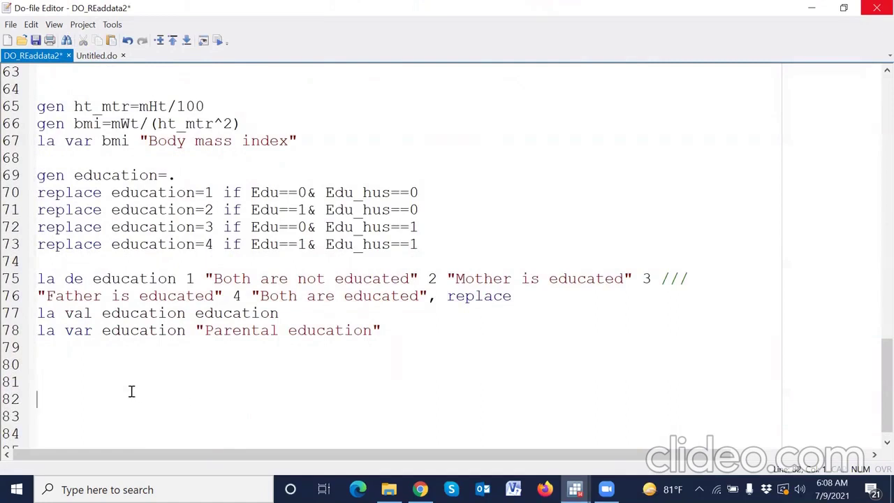
- Examine the Edu==0 and Edu_hus==0 conditions joined by & in the replace education=1 line
left_click_drag(306, 193, 317, 194)
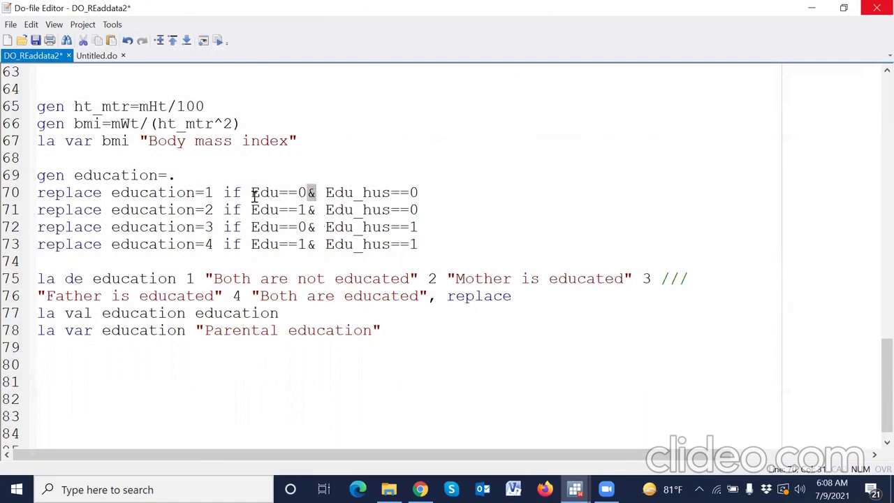
left_click_drag(251, 193, 305, 192)
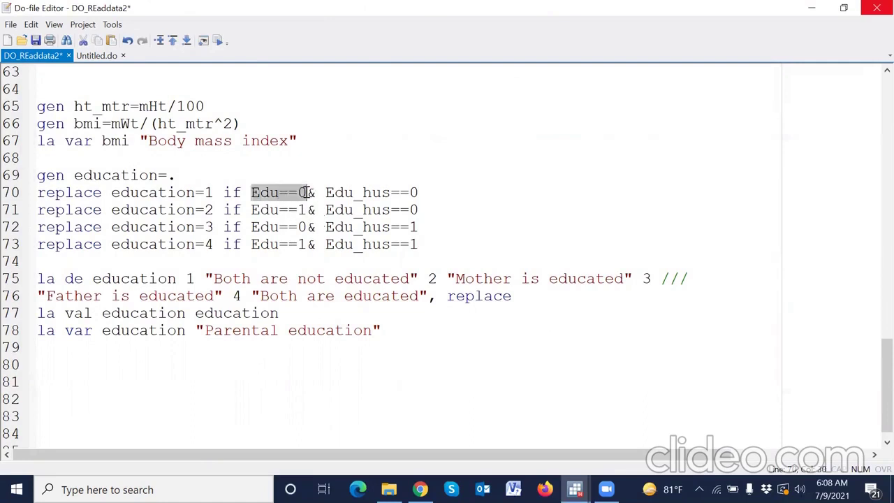
left_click(252, 193)
left_click_drag(252, 192, 419, 193)
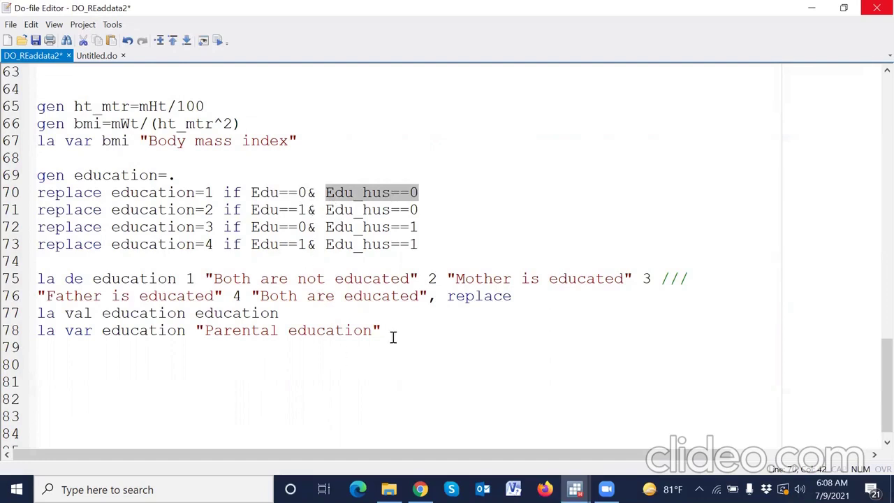
- Switch to the main Stata window and generate a variable with missing values using gen edu=
left_click(325, 382)
key("ctrl+d")
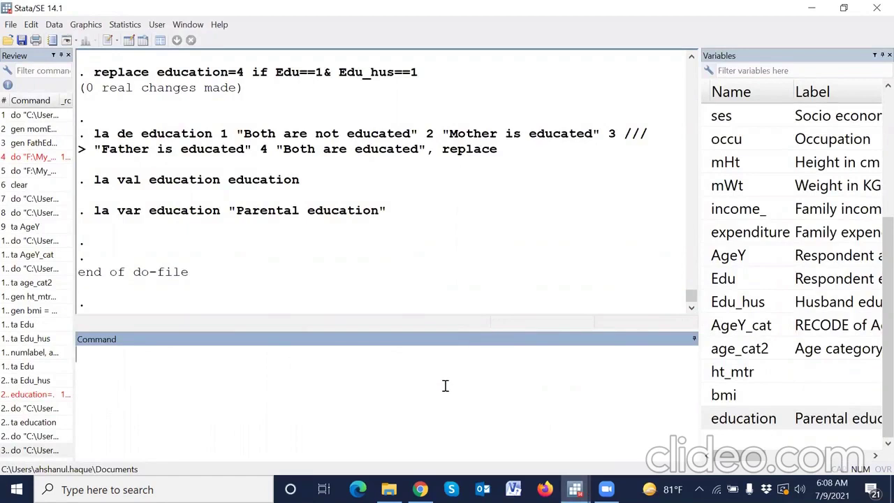
key("alt+Tab")
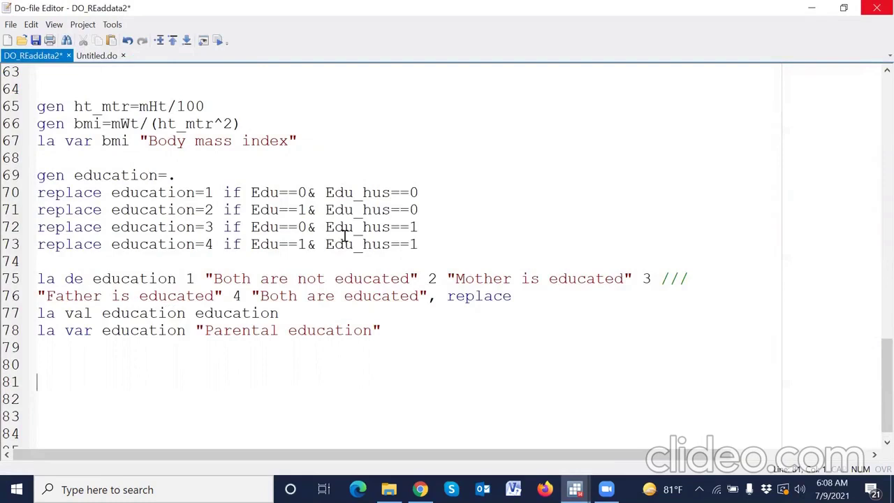
key("ctrl+d")
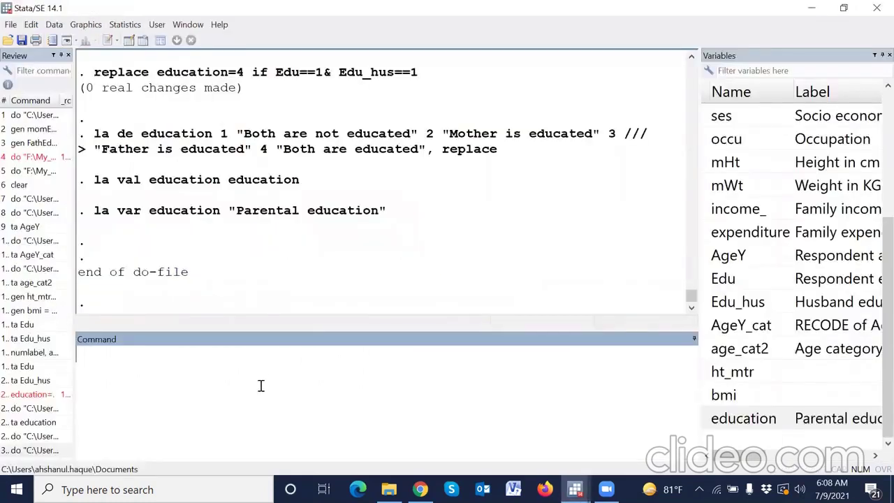
type("gen edu=.")
key("Return")
type("replace ")
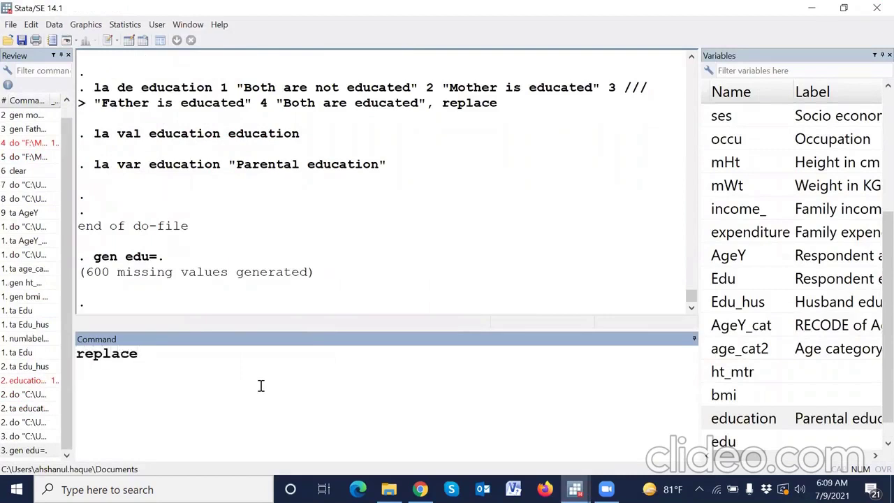
type("edu")
key("ctrl+a")
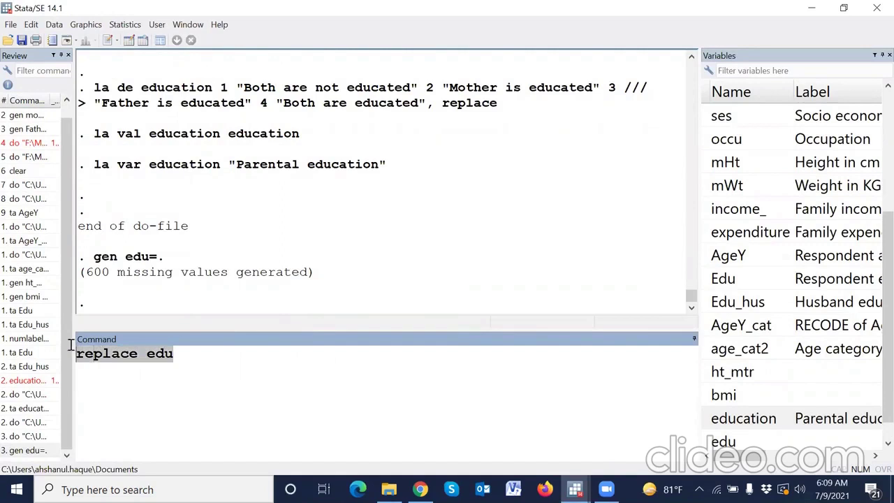
- Remove the edu variable from the dataset with the command drop edu
type("drop")
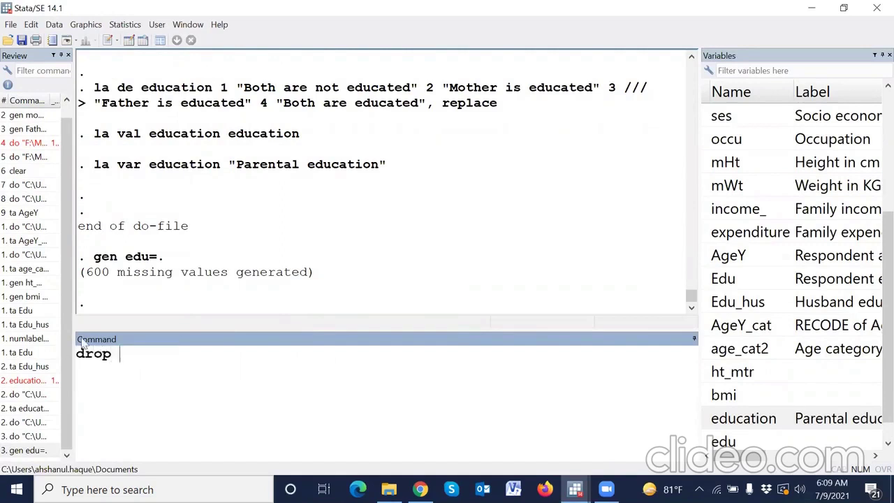
left_click(705, 441)
key("Return")
double_click(705, 441)
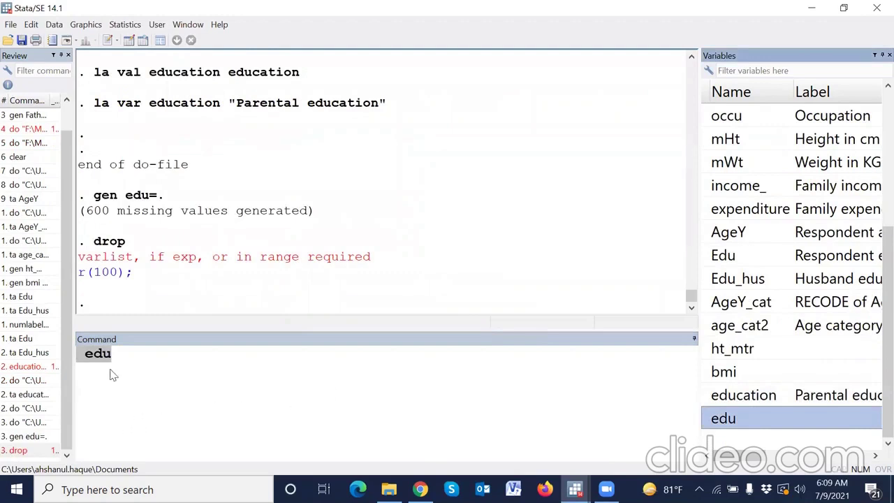
left_click(40, 450)
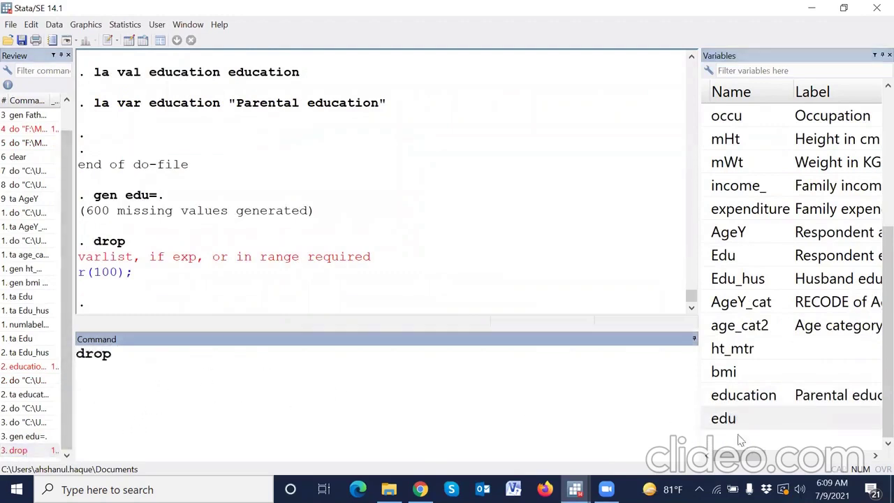
double_click(705, 418)
key("Return")
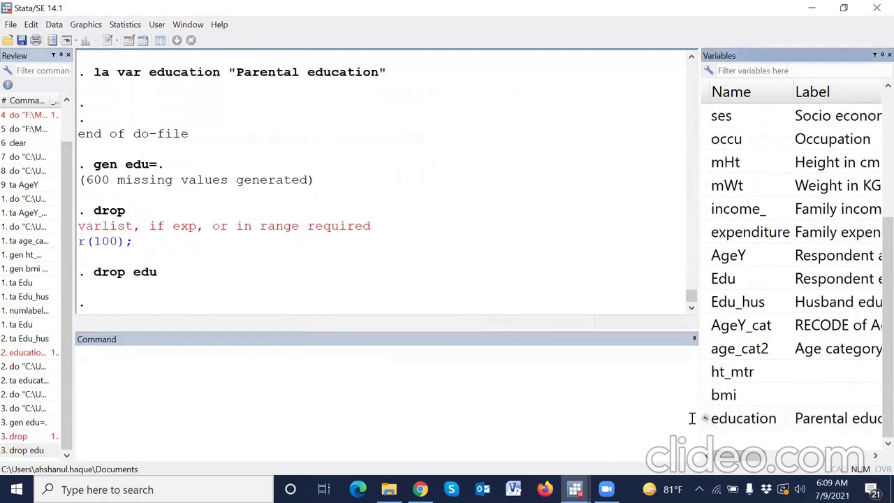
- Generate the variable edu with the value 0 for all observations using gen edu =0
left_click(279, 389)
type("gen")
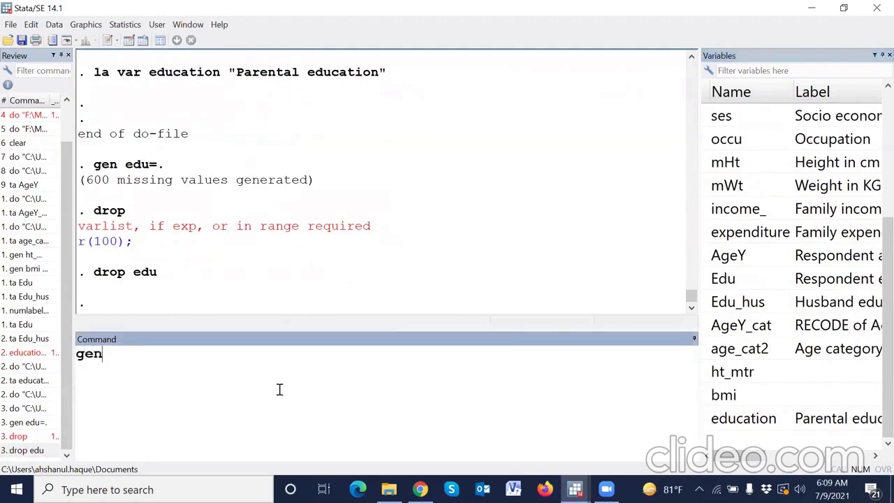
type(" edu =0")
key("Return")
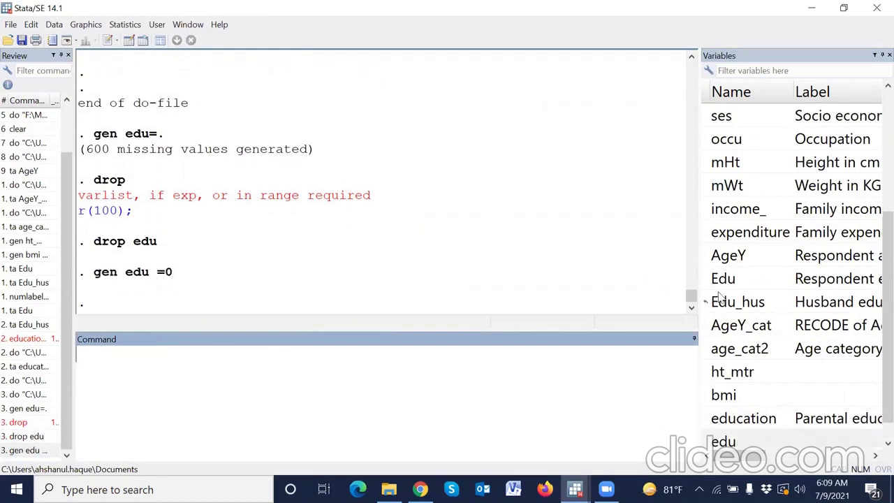
- Set edu to 1 where either parent is educated by running replace edu=1 if Edu==1| Edu_hus==1
type("replace")
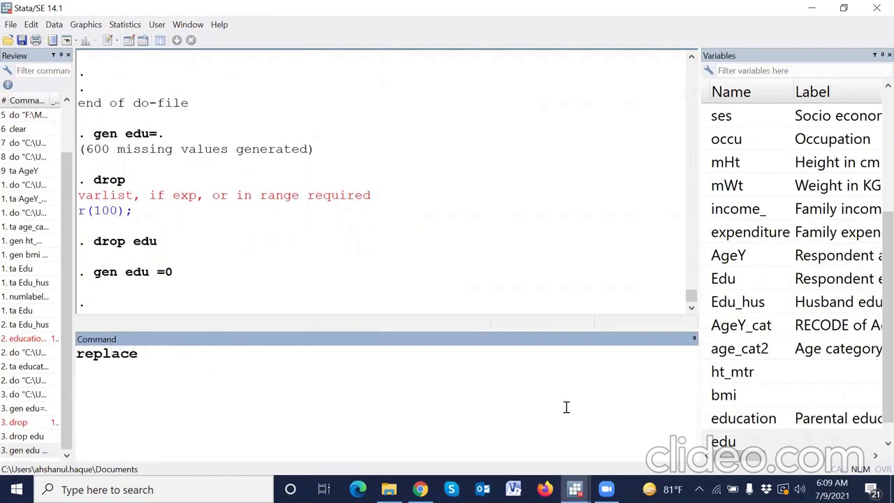
double_click(719, 441)
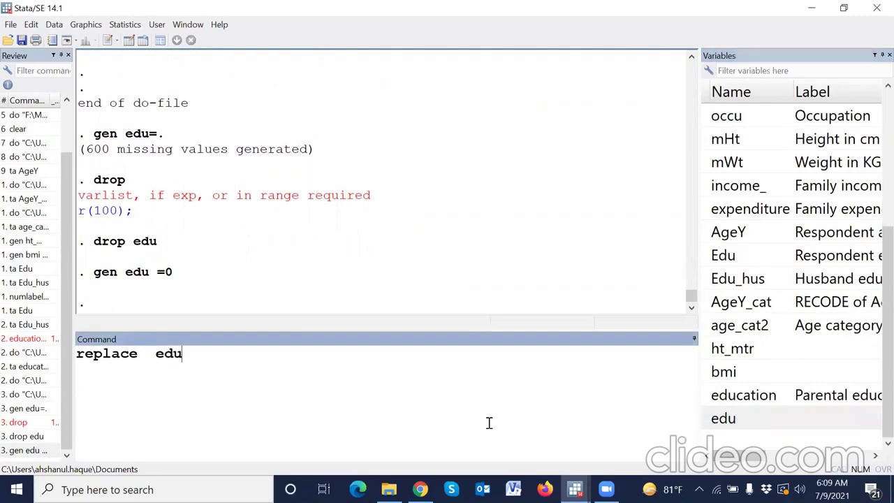
type("=1 if")
left_click(707, 257)
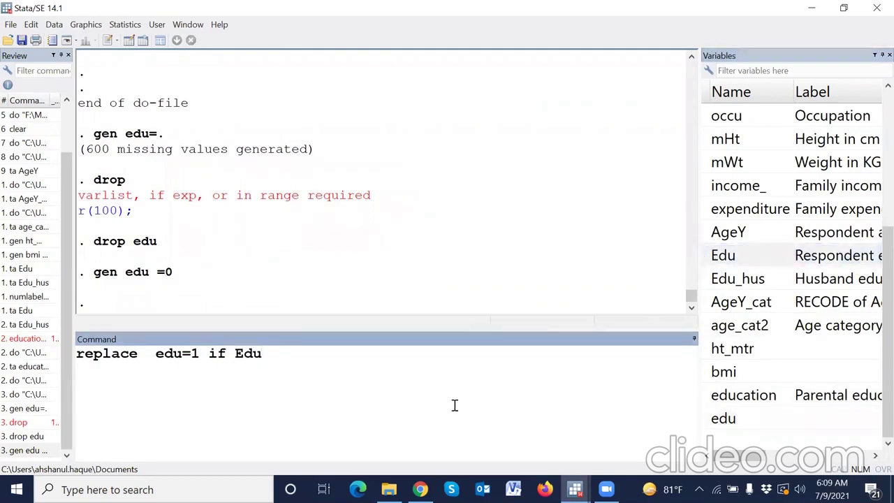
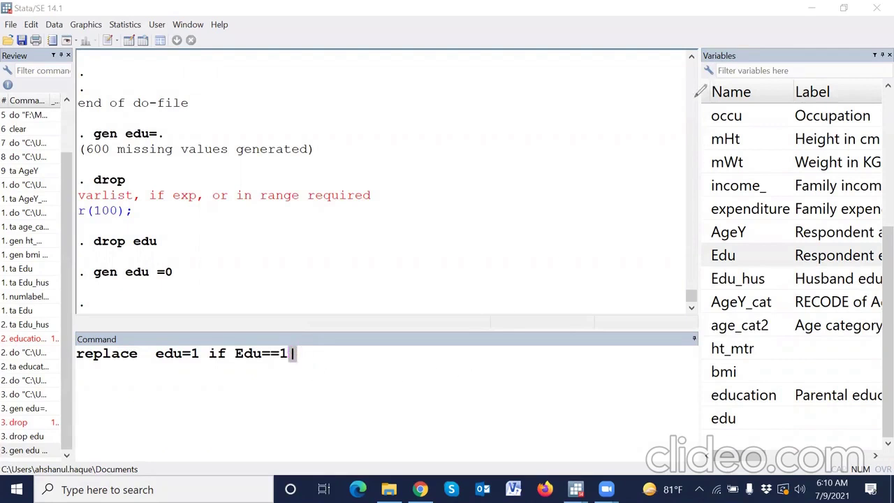
double_click(711, 283)
left_click(452, 425)
type("==1")
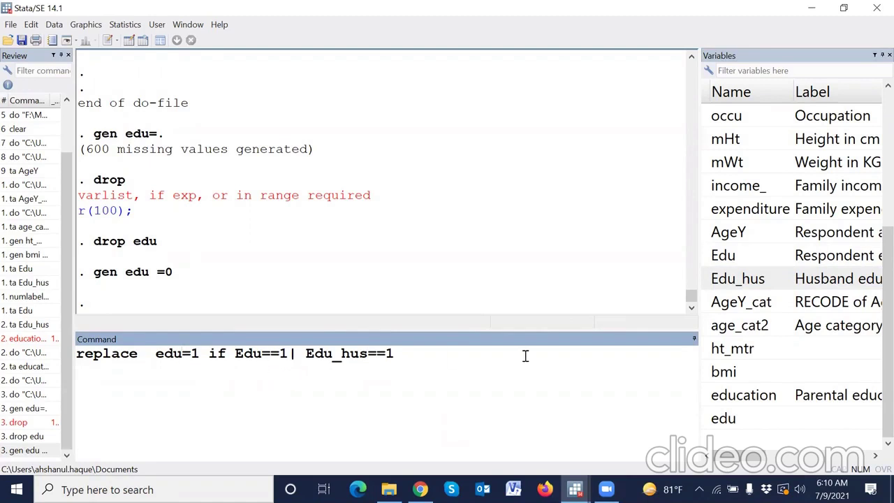
left_click(412, 356)
key("Return")
- Move the gen edu =0 and replace edu=1 commands from the command history into the do-file, starting at line 81
left_click(27, 436)
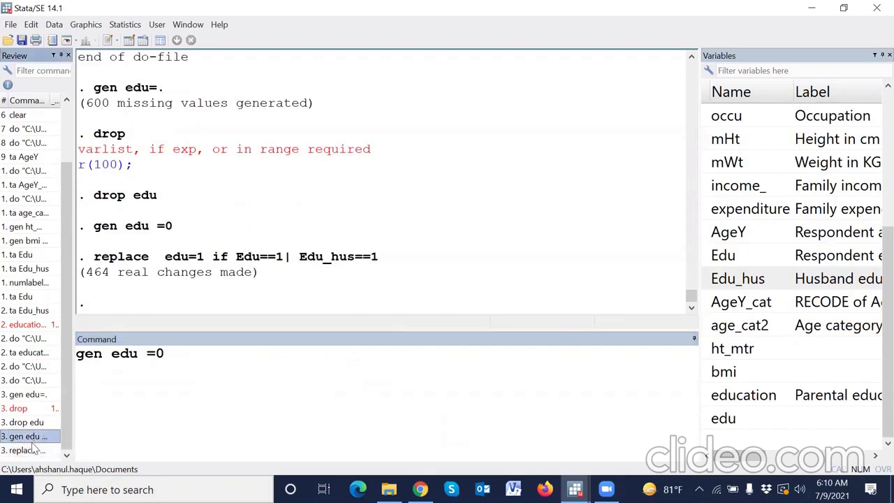
left_click(32, 451, "shift")
scroll(31, 451, "up", 1)
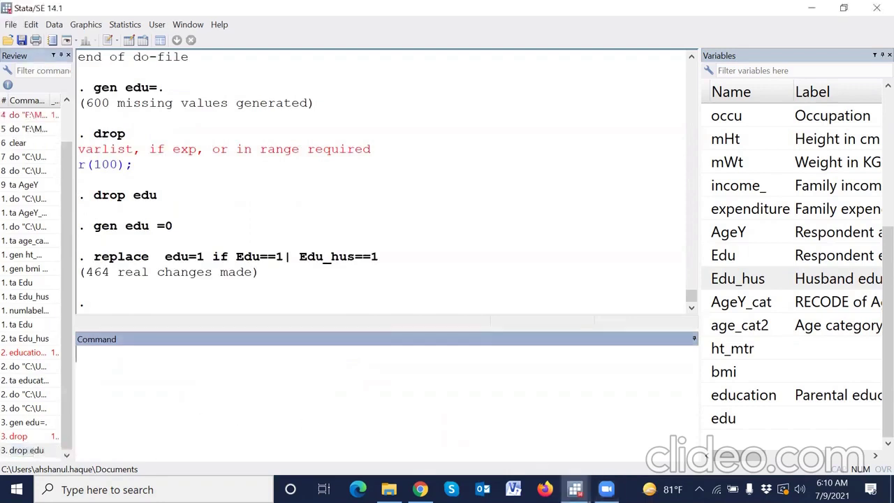
mouse_move(575, 489)
left_click(634, 423)
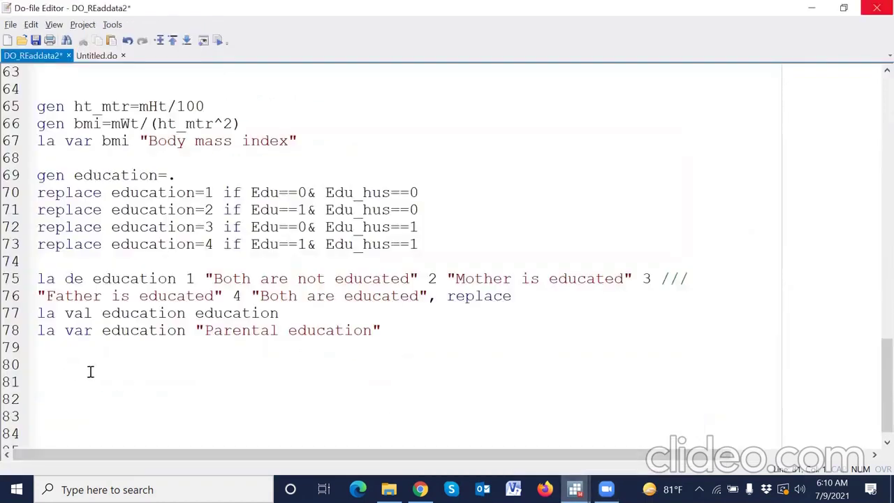
type("gen edu =0 replace  edu=1 if Edu==1| Edu_hus==1")
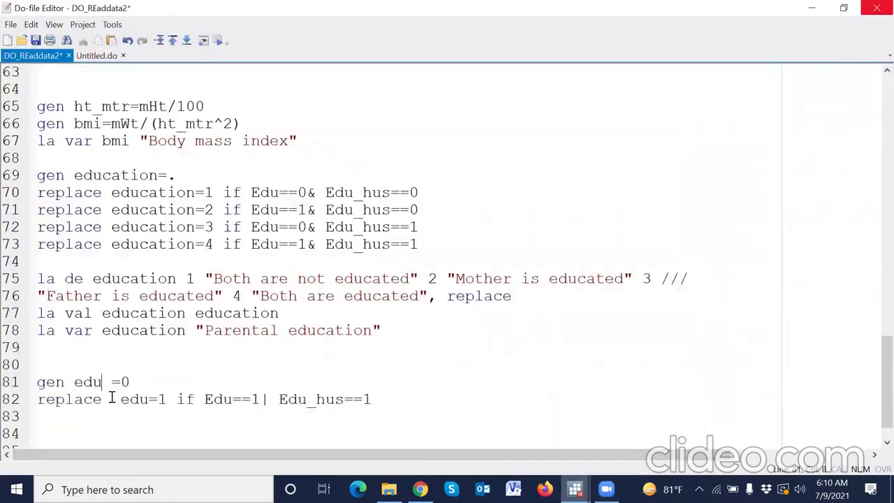
- Rename the edu variable to edu_all in both the gen line and the replace line of the do-file
type("edu_all")
double_click(106, 383)
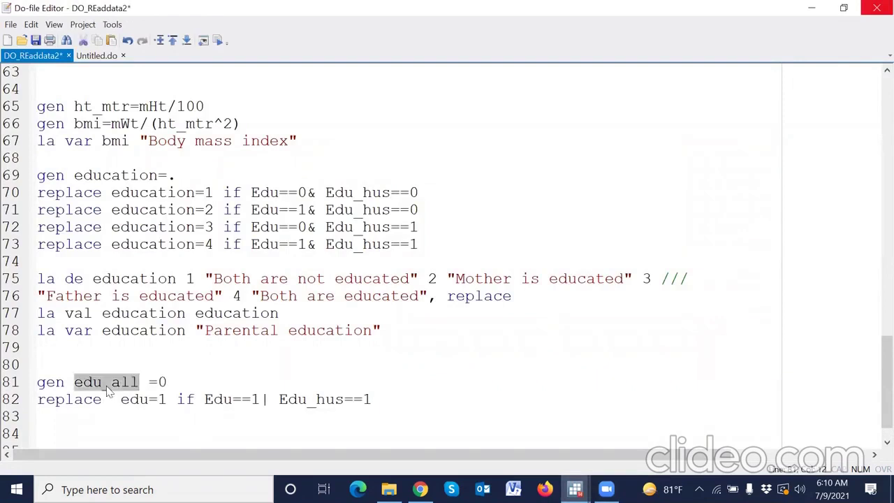
key("ctrl+c")
left_click(140, 398)
double_click(139, 398)
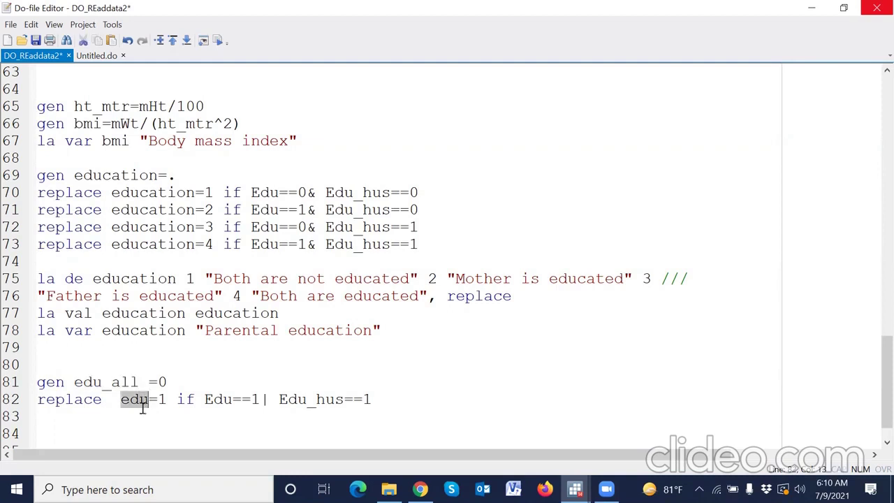
key("ctrl+v")
- Add the lines la de edu_all 0 "" 1 "", replace and la val edu_all edu_all below the replace line
left_click(421, 395)
key("Return")
key("Return")
key("Return")
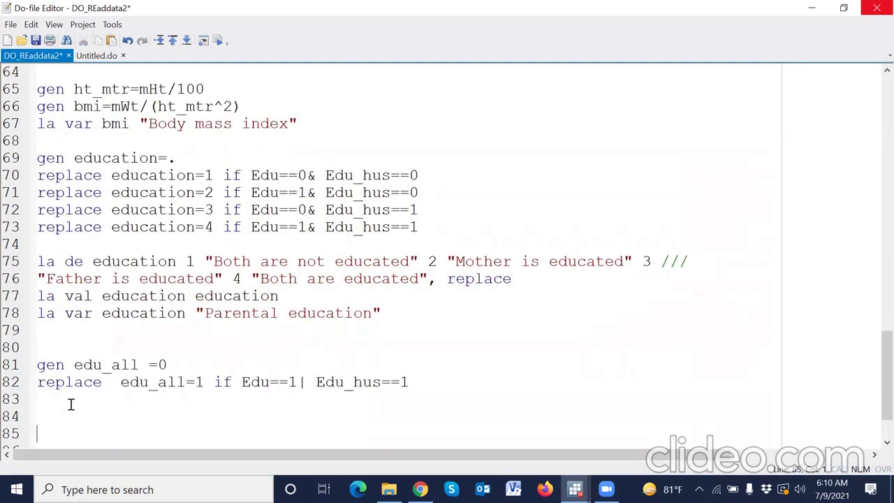
scroll(70, 403, "down", 2)
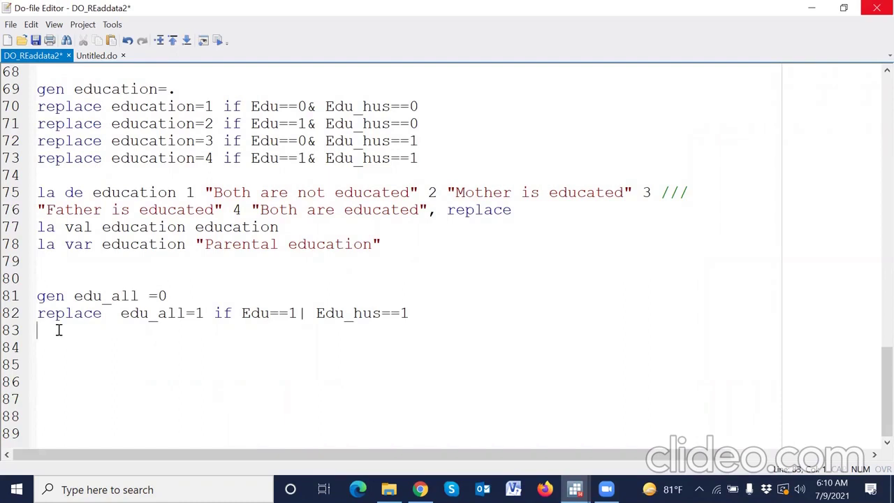
type("la de edu_all ")
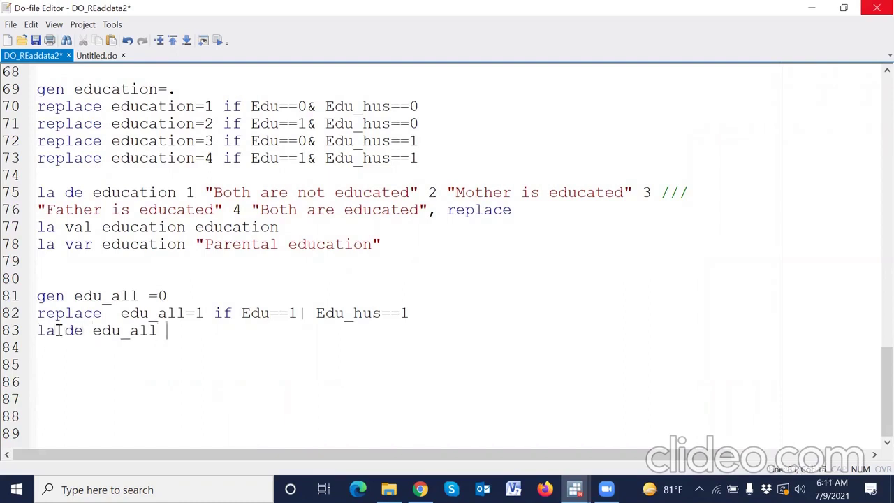
type("0 \"\" 1 \"\", replace")
key("Return")
type("l")
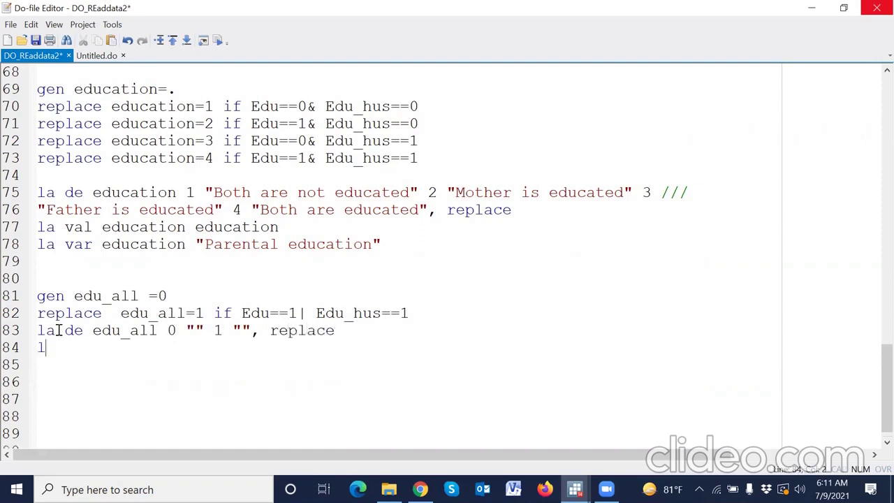
type("a val edu_all edu_all")
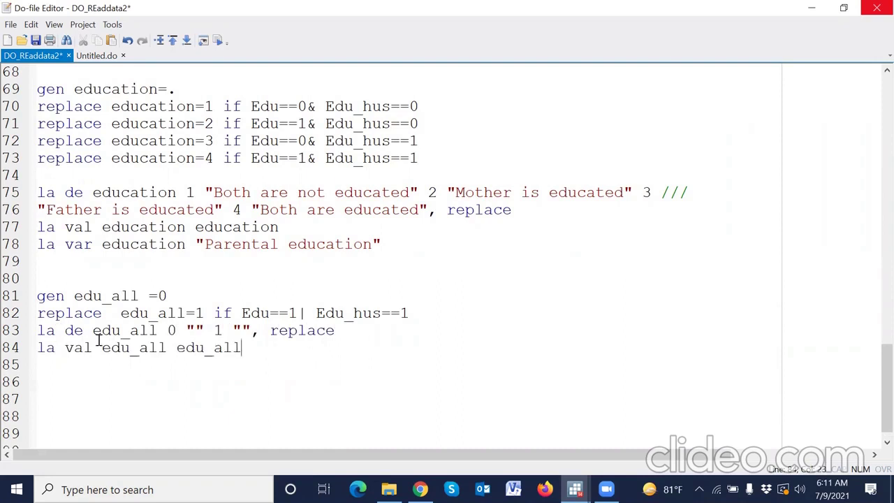
- Enter "Either mother or father are educated" as the label text for value 1 in the la de edu_all line
left_click(243, 330)
type("Ei")
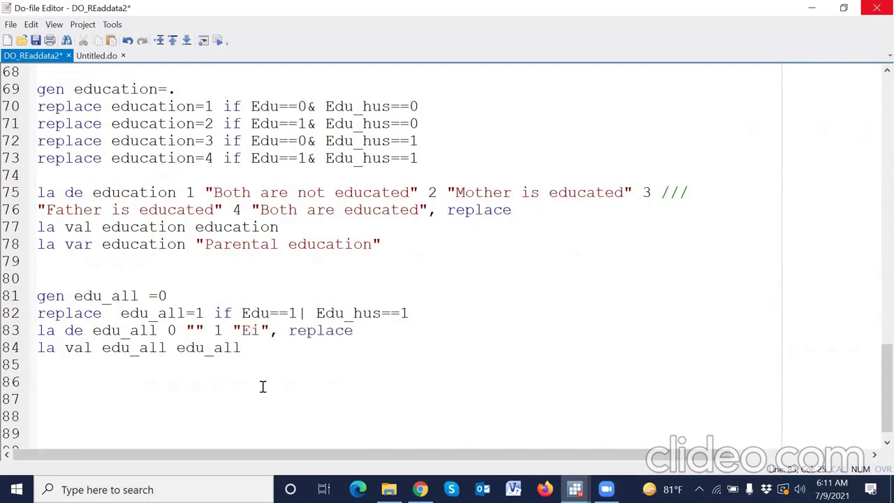
type("ther")
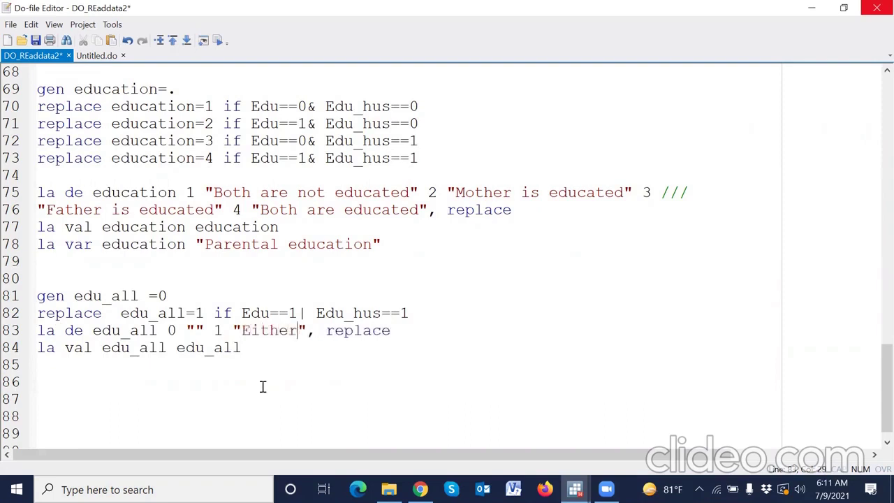
type(" mother")
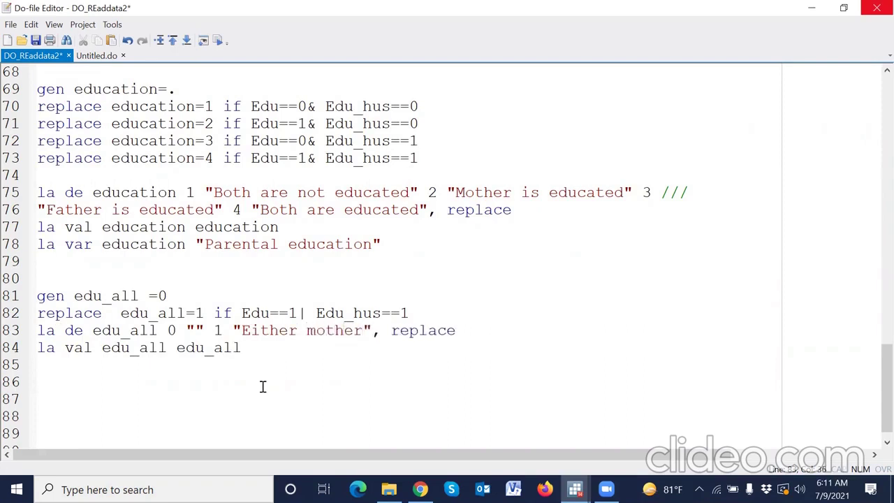
type(" or ")
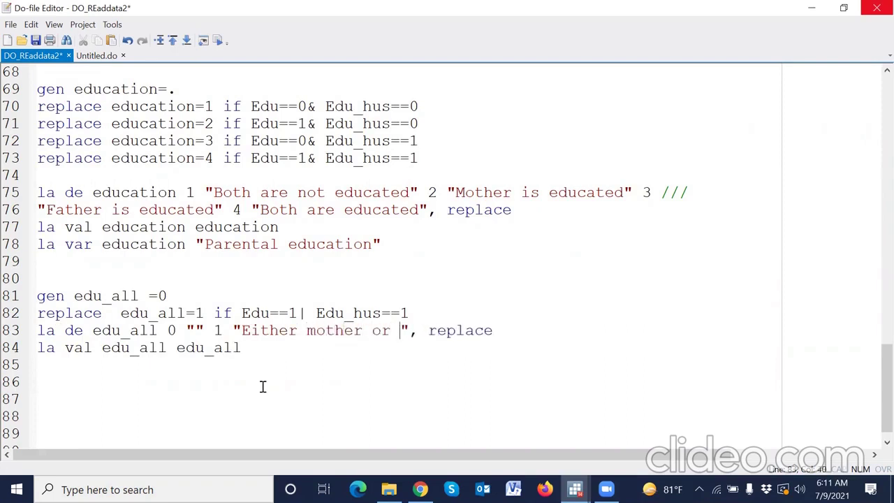
type("father")
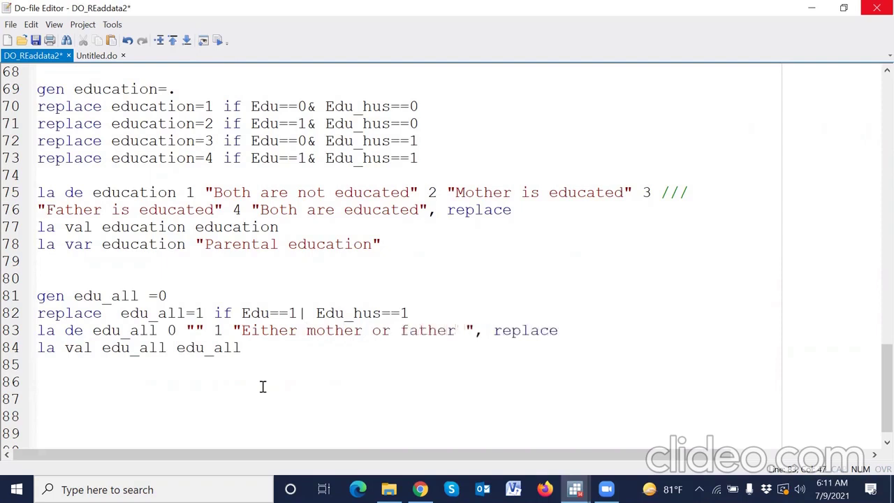
type(" are ")
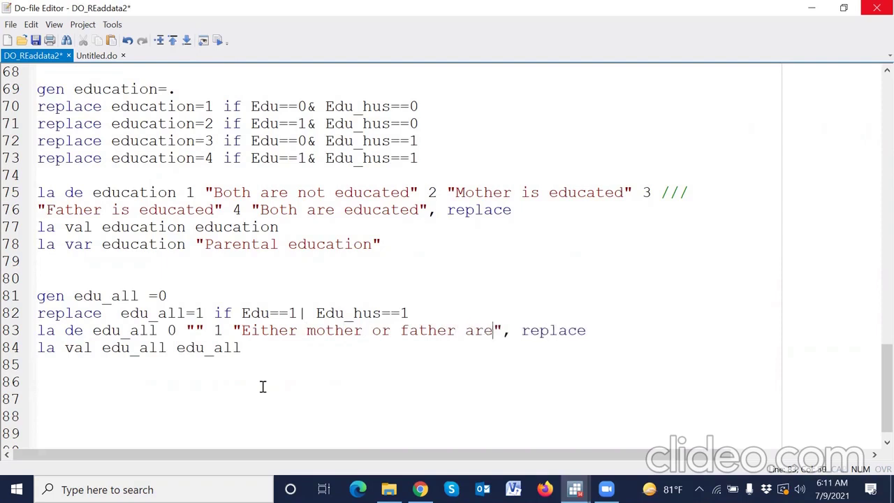
type("educated")
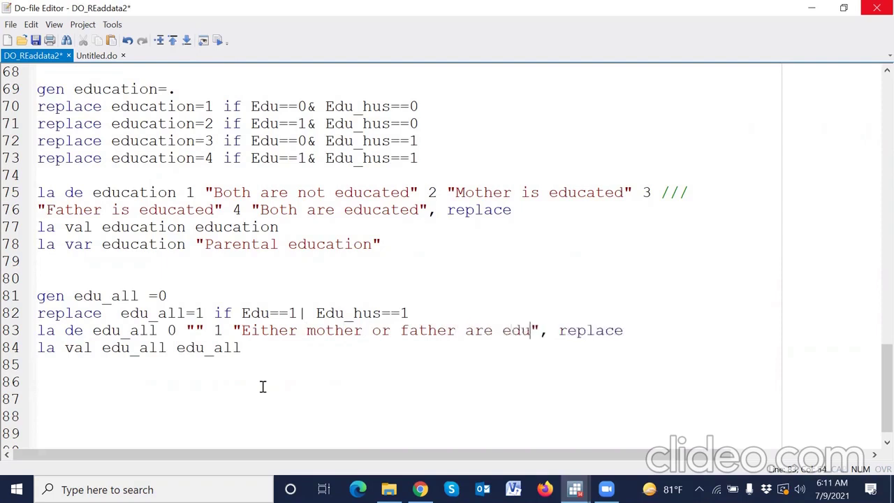
scroll(251, 373, "up", 1)
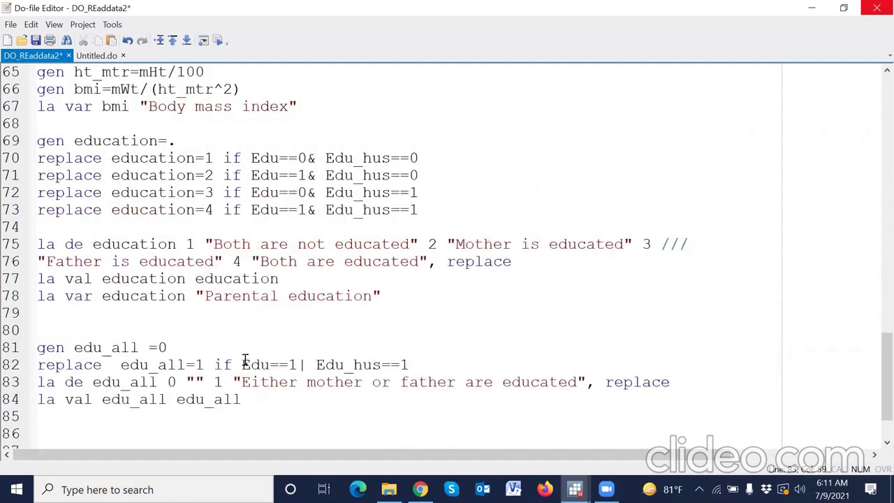
scroll(293, 363, "down", 1)
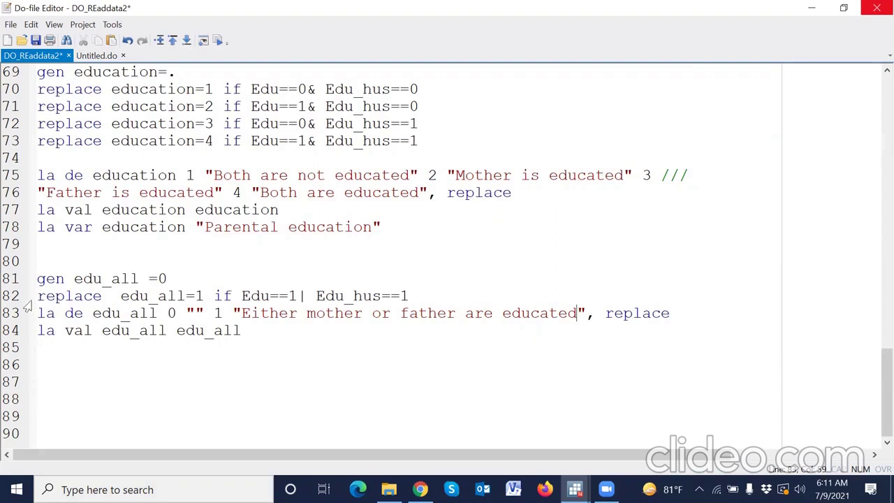
- Try to run do-file lines 82 to 84 without the gen line, and check the output in the main Stata window
left_click_drag(20, 299, 18, 331)
left_click(218, 44)
mouse_move(575, 489)
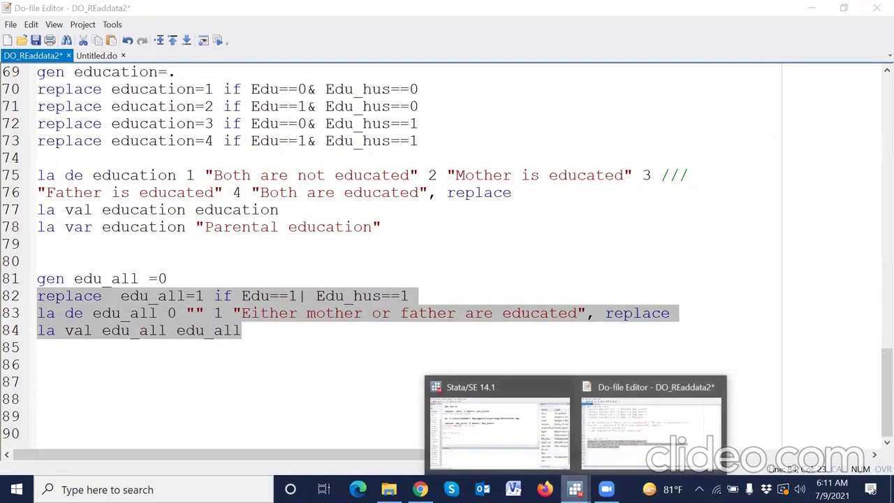
left_click(504, 447)
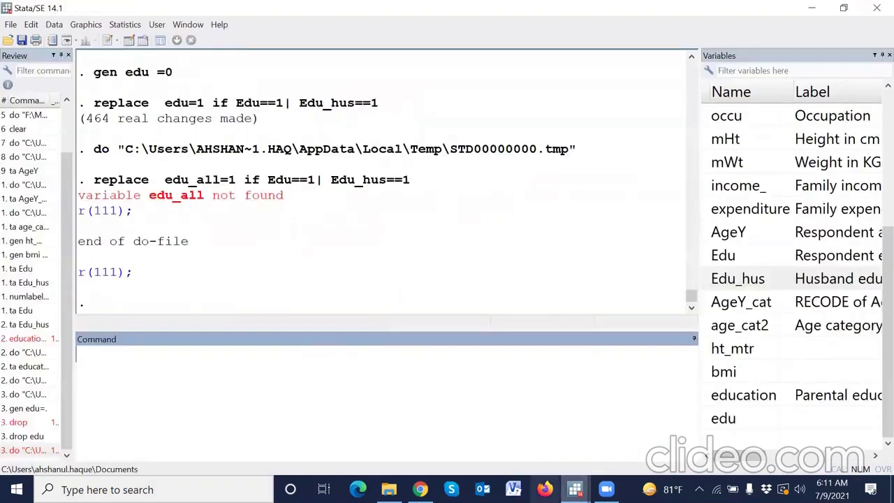
- Return to the do-file, run lines 81 to 84 including gen edu_all =0, and save the do-file
mouse_move(575, 489)
left_click(653, 430)
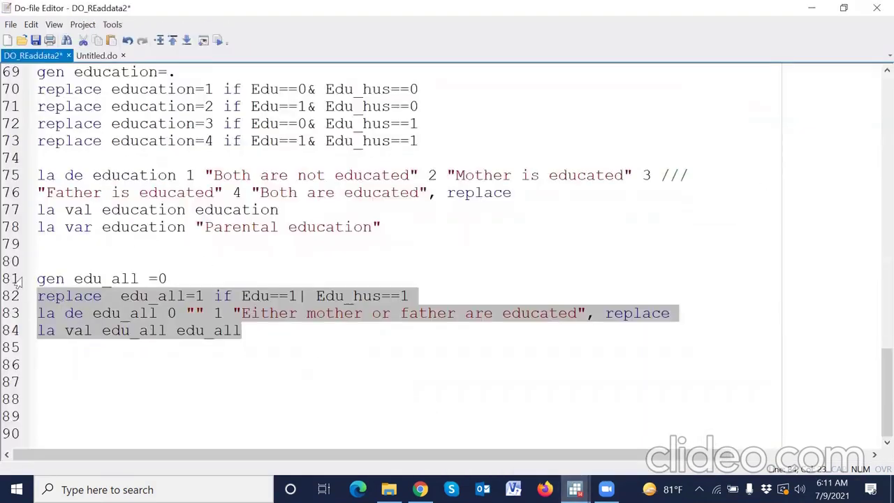
left_click_drag(17, 279, 18, 334)
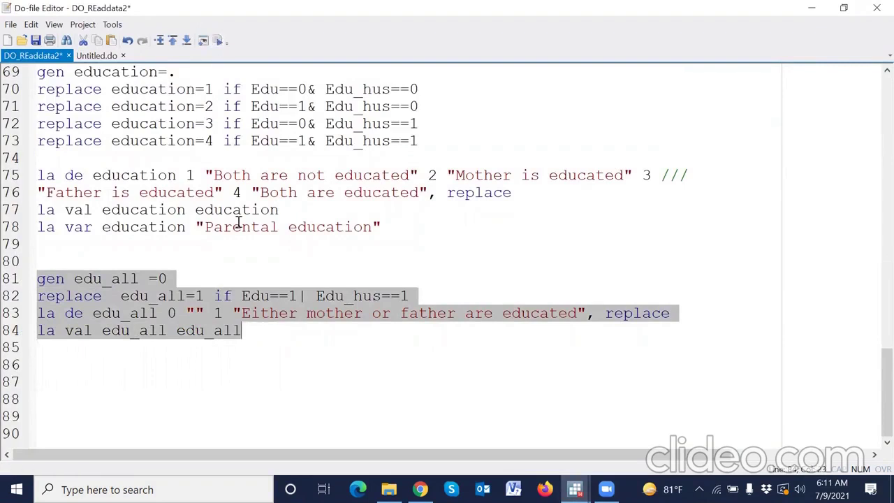
left_click(261, 364)
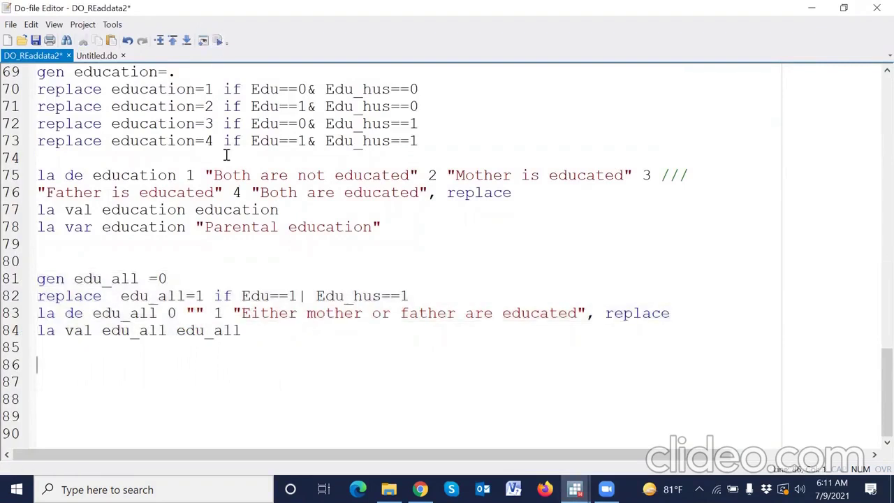
left_click(36, 40)
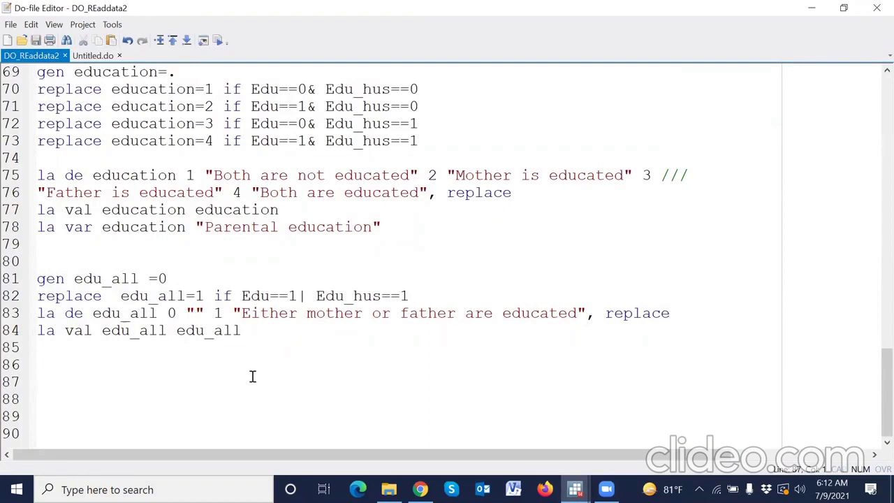
- Try to run the entire do-file and check the output in the main Stata window
key("ctrl+a")
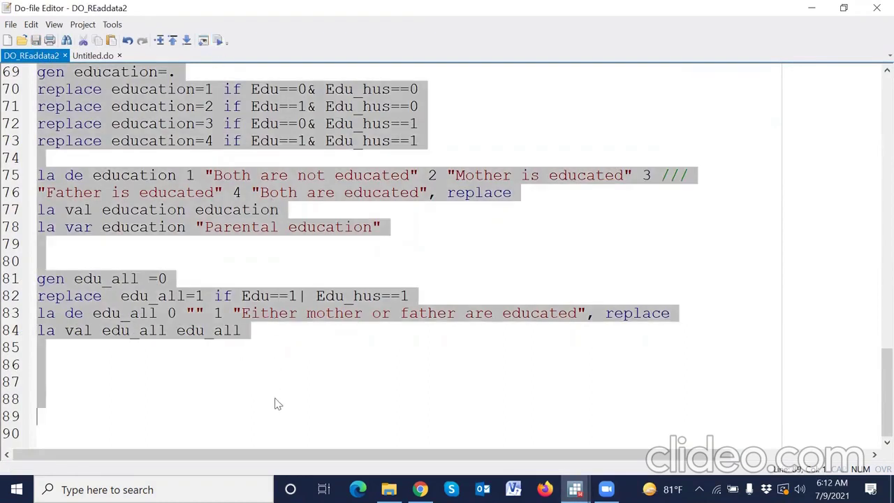
left_click(275, 403)
mouse_move(575, 489)
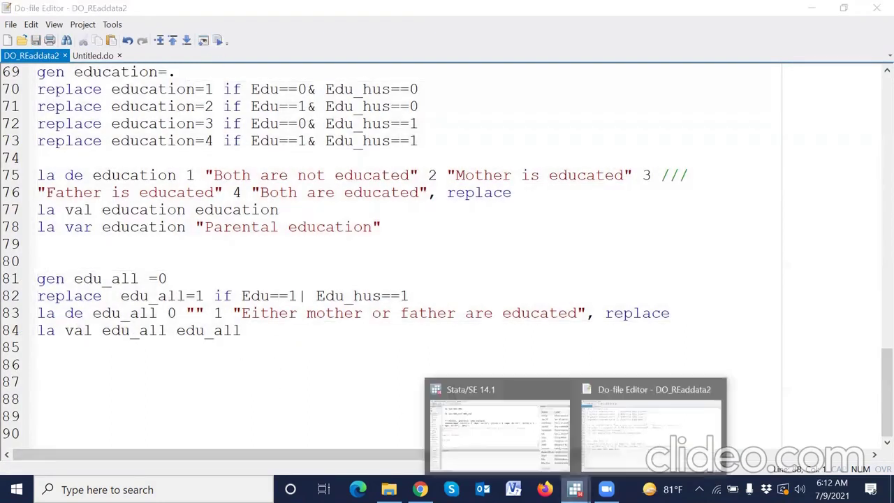
left_click(504, 434)
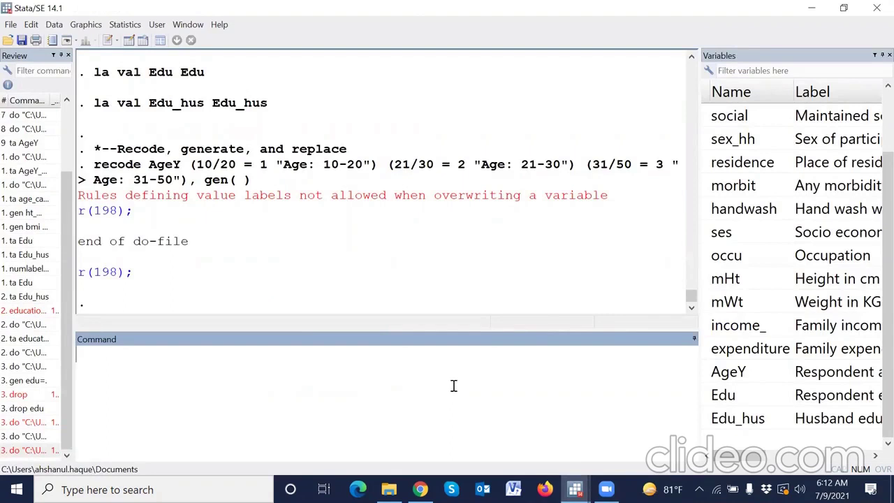
- Return to the do-file and copy the variable name age_cat2 into the empty gen( ) option of the recode AgeY line
left_click(574, 489)
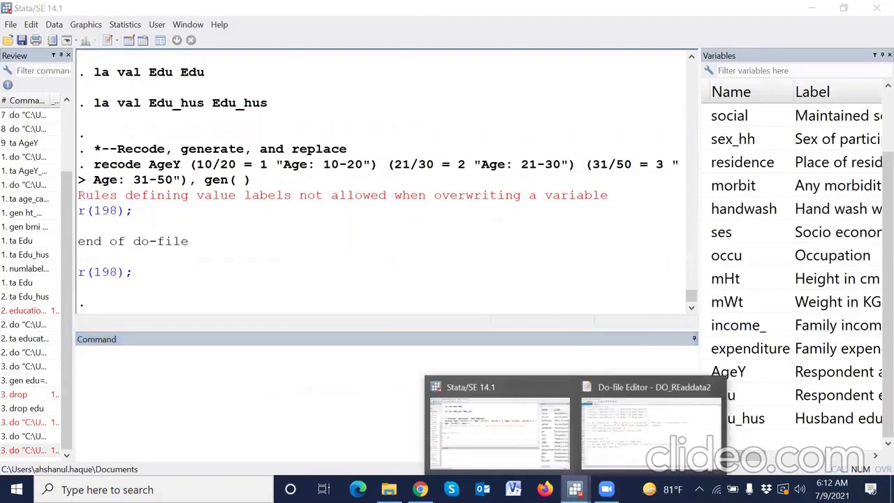
left_click(609, 461)
scroll(598, 380, "up", 7)
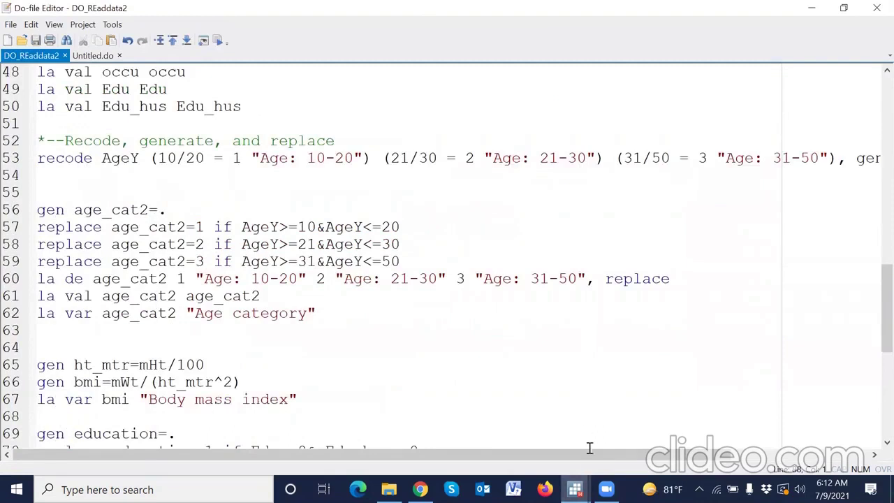
scroll(589, 451, "right", 5)
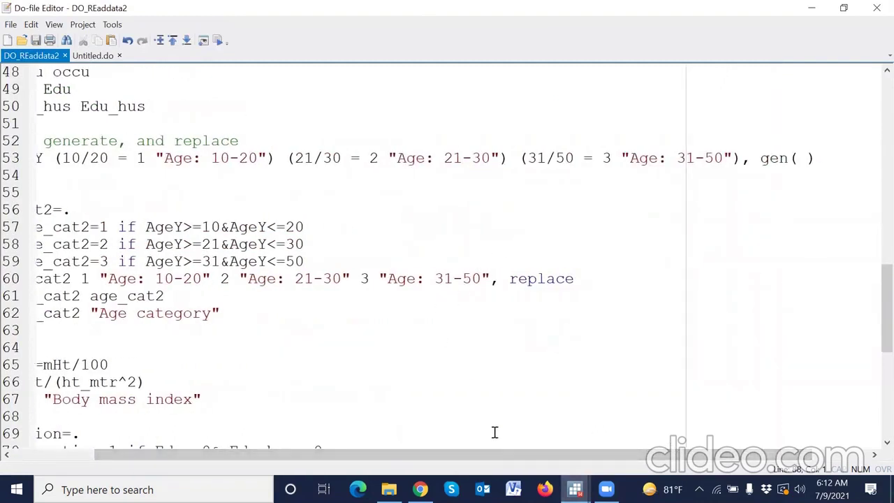
left_click_drag(500, 455, 376, 457)
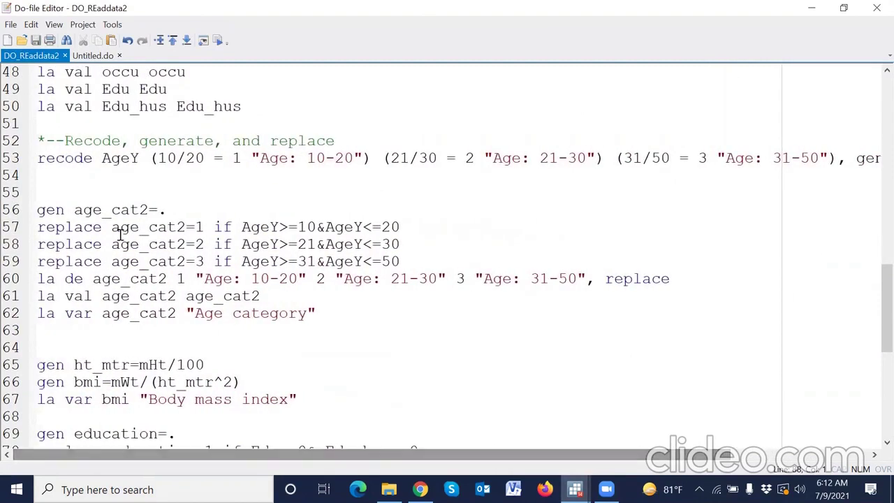
double_click(105, 211)
key("ctrl+c")
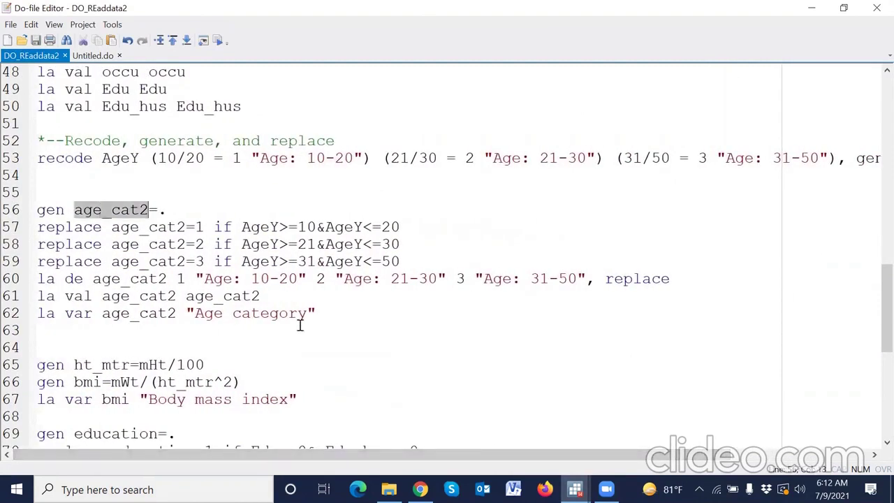
left_click_drag(363, 452, 469, 452)
left_click(771, 158)
key("ctrl+v")
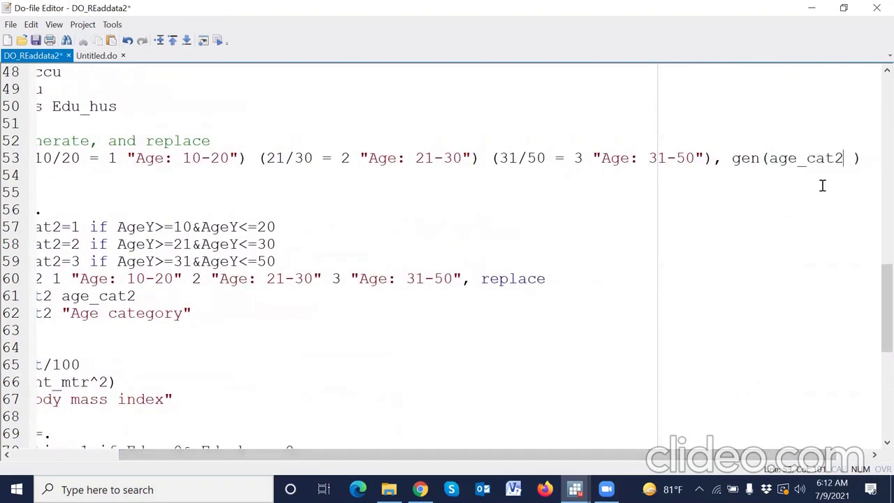
- Change the variable name in the recode line's gen( ) option to age_cat1 and run the entire do-file
key("BackSpace")
type("1")
key("ctrl+a")
left_click(218, 40)
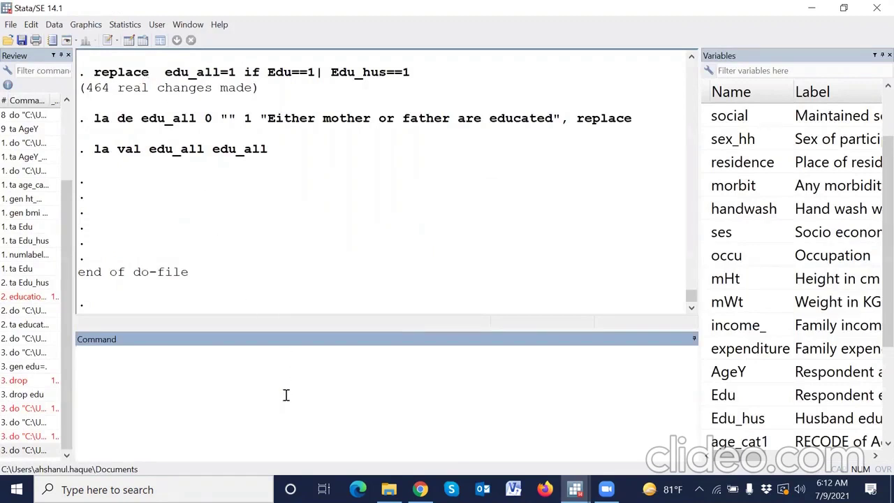
- Browse Edu, Edu_hus and edu_all with the br command and compare their values down the rows in the Data Editor
type("r")
scroll(740, 367, "down", 1)
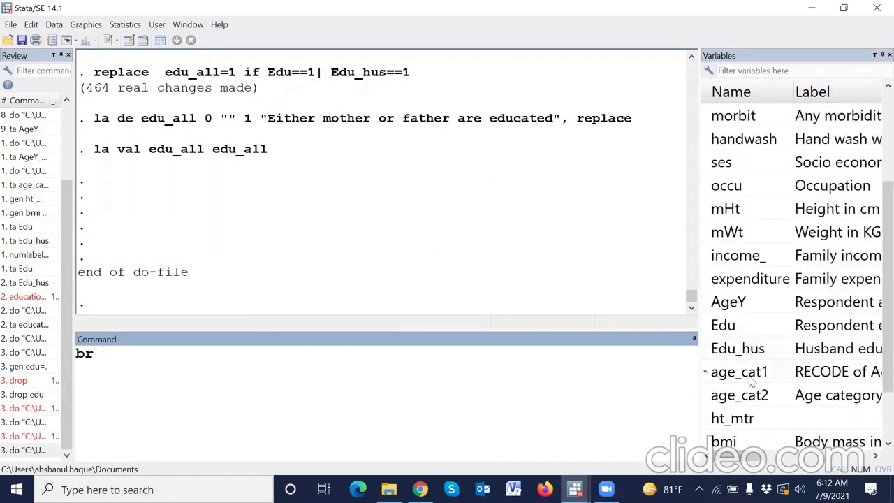
left_click(707, 327)
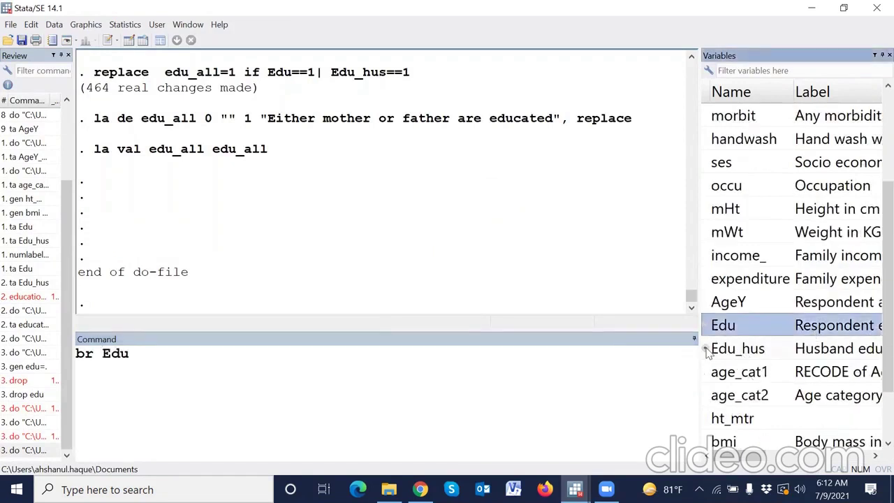
left_click(708, 351)
scroll(773, 361, "down", 1)
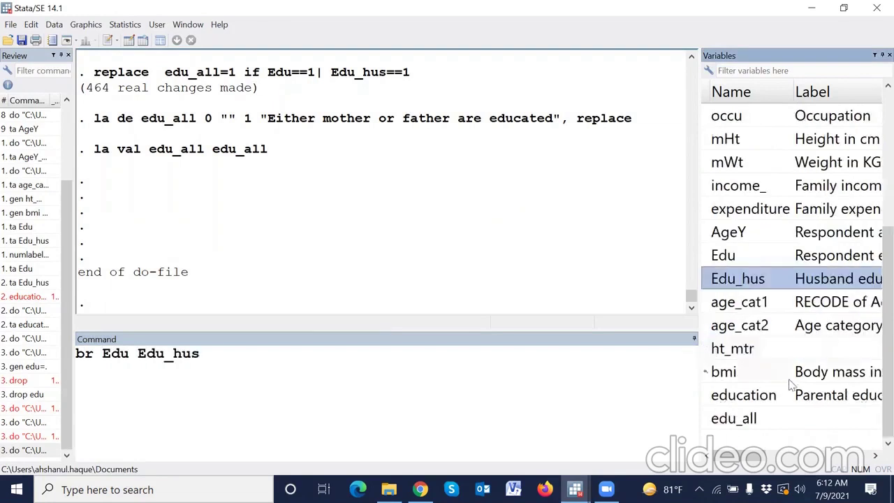
left_click(705, 420)
double_click(705, 420)
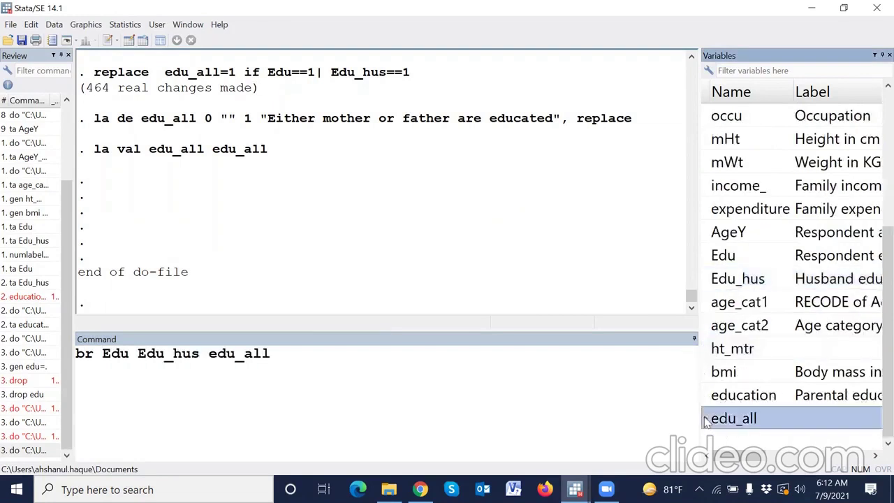
key("Return")
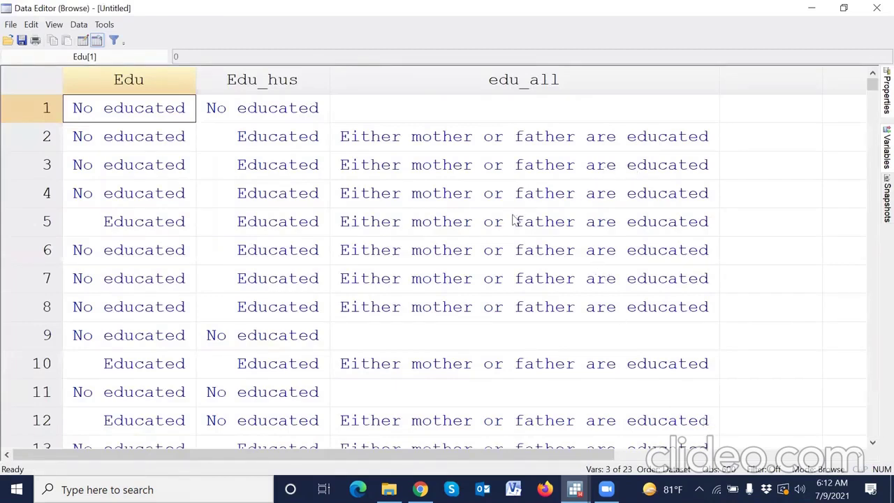
left_click(496, 121)
scroll(503, 223, "down", 4)
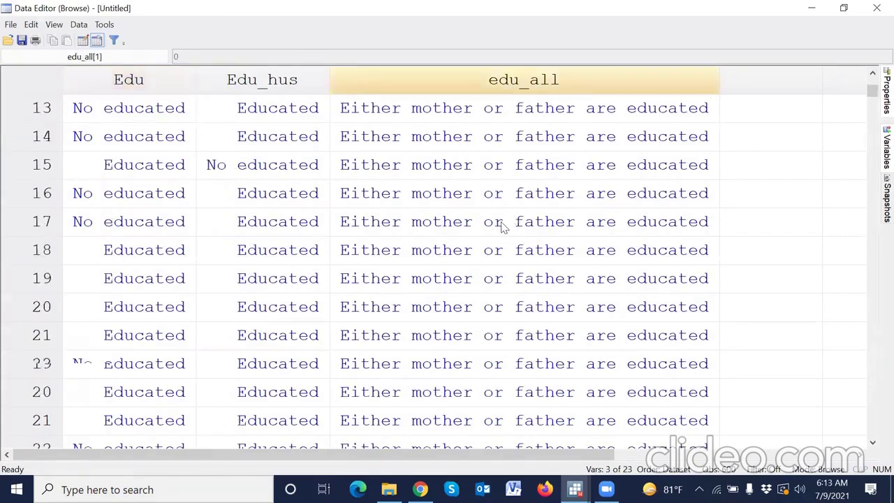
scroll(501, 226, "down", 4)
left_click(479, 187)
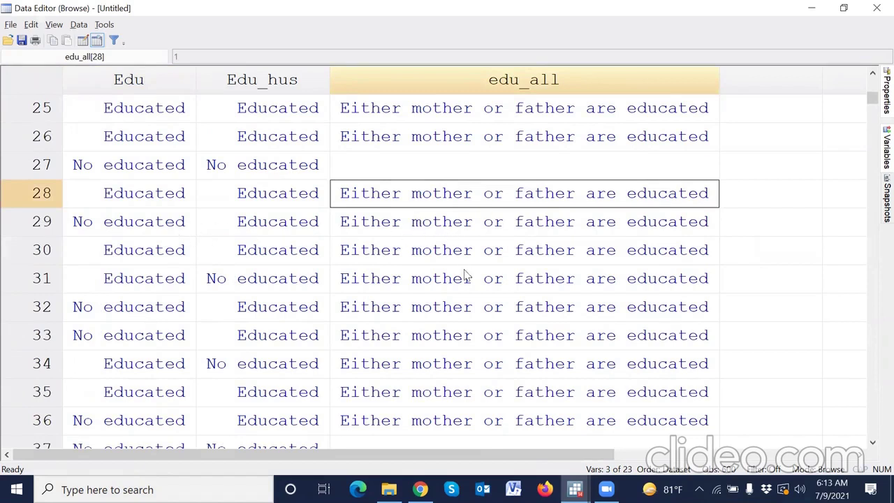
- Return to the do-file and enter "Both are not educated" as the label text for value 0 in the la de edu_all line
key("alt+Tab")
mouse_move(575, 489)
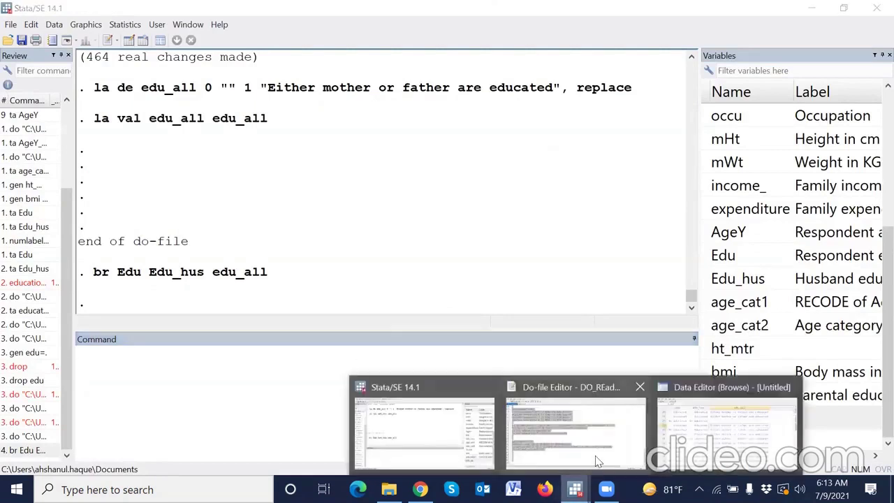
left_click(597, 461)
left_click(280, 368)
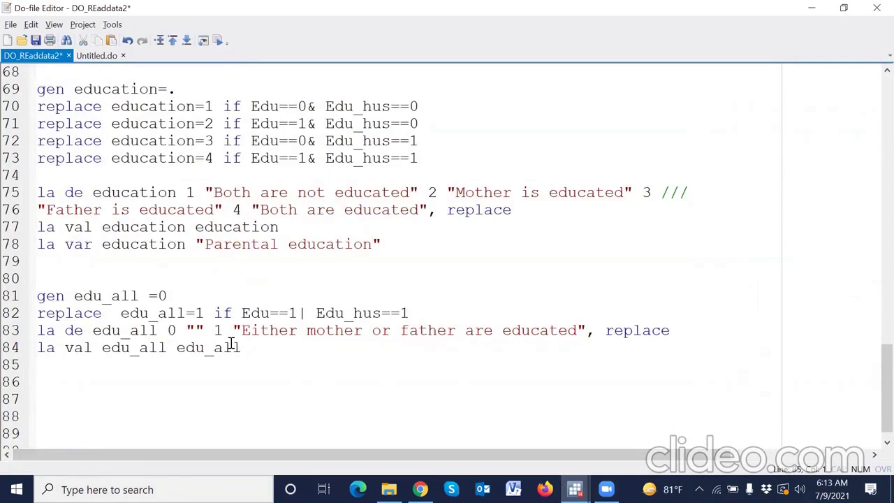
left_click(197, 329)
type("Both")
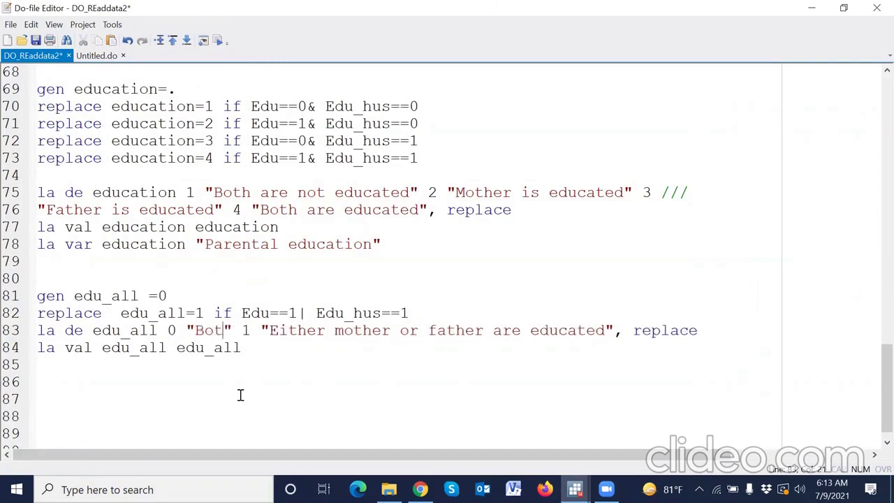
type(" are ")
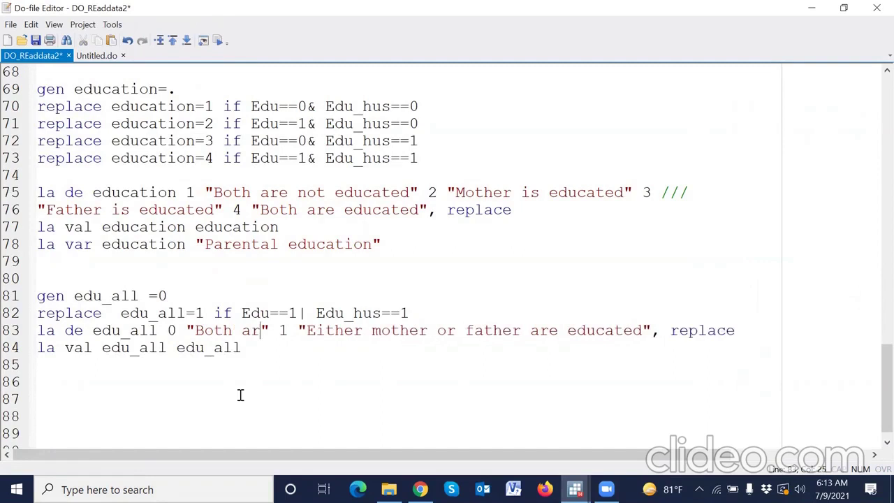
type("not edu")
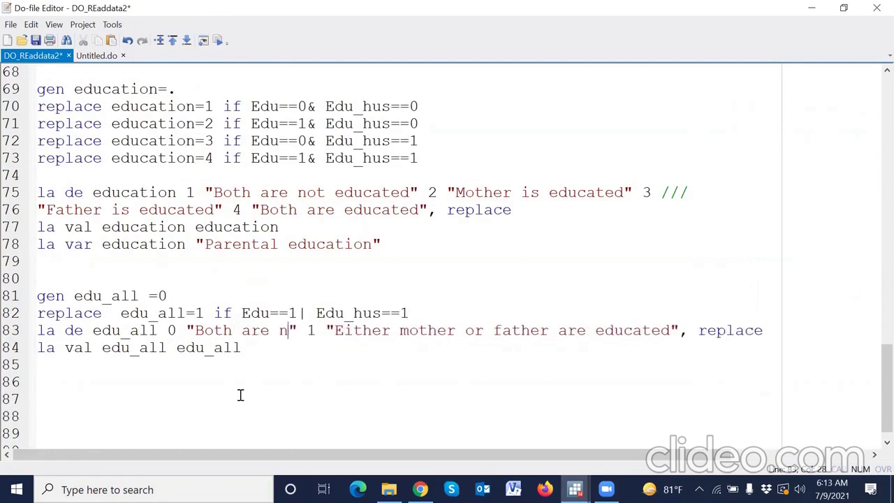
type("cated")
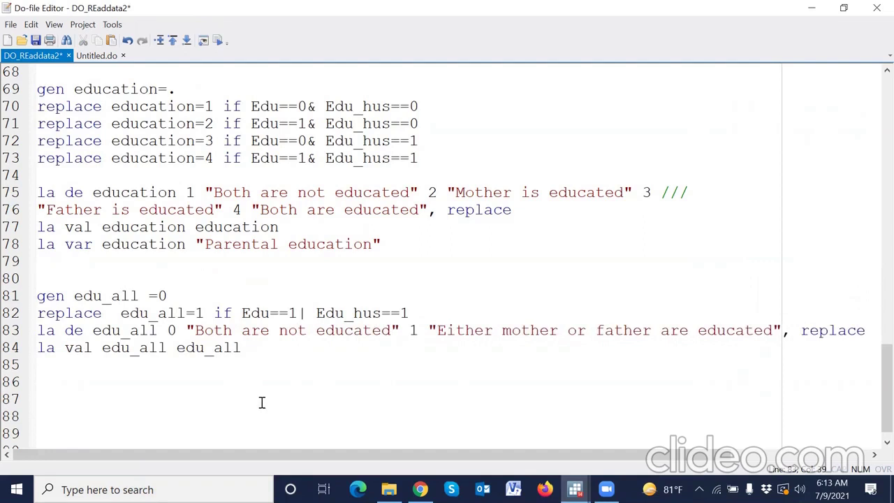
- Run do-file lines 82 to 84, browse Edu, Edu_hus and edu_all again, and check rows 29 and 27
left_click_drag(19, 318, 22, 363)
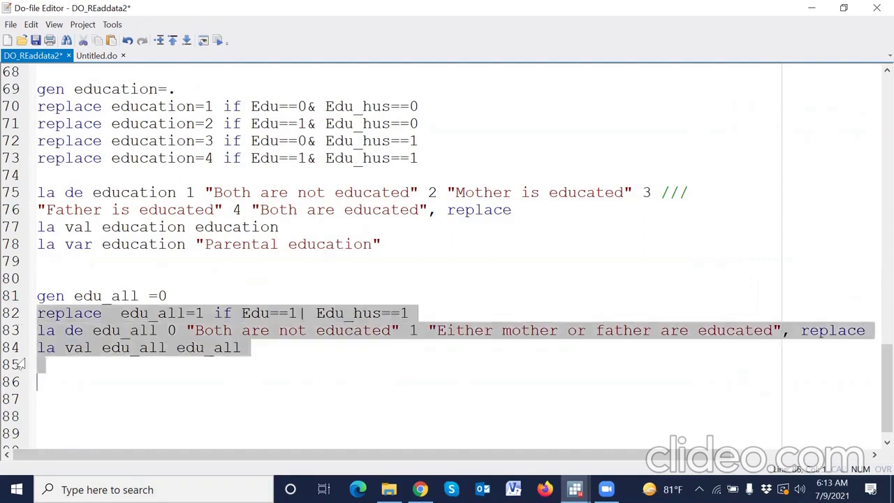
key("ctrl+d")
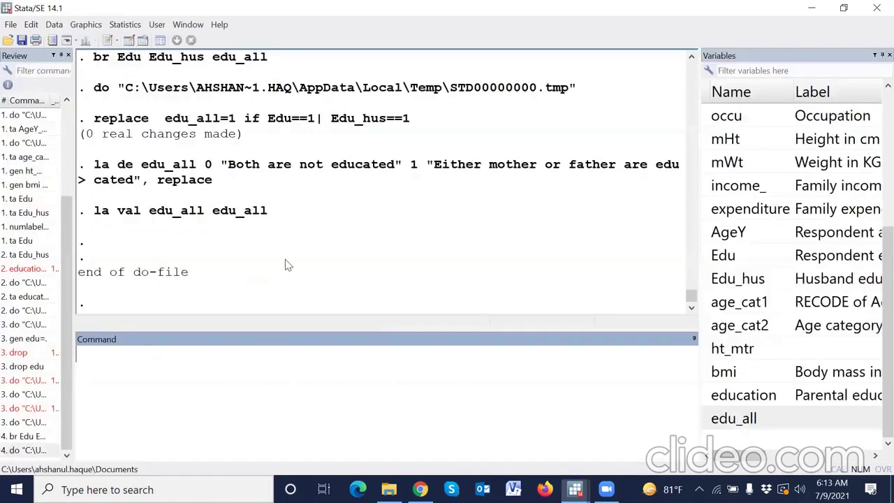
key("Page_Up")
key("Page_Up")
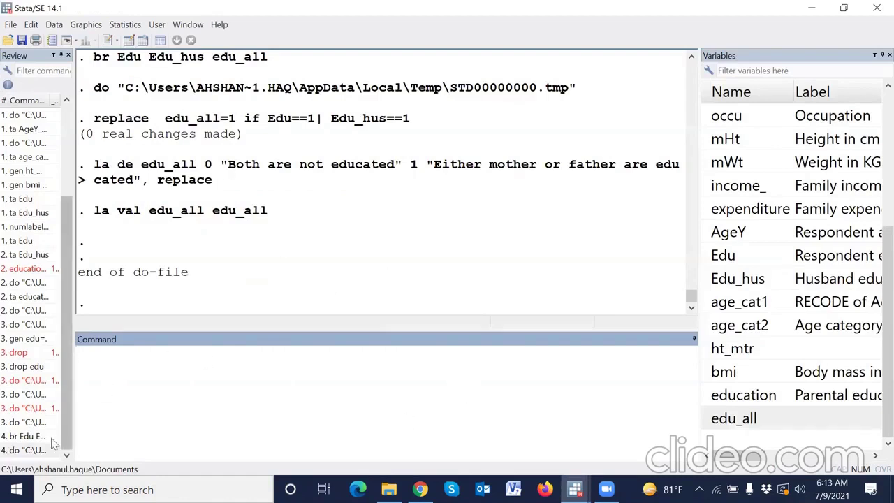
key("Return")
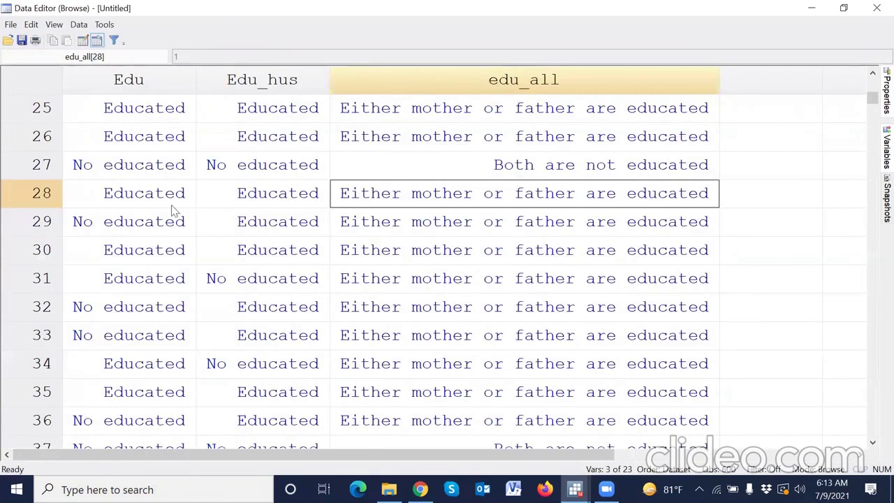
left_click(36, 225)
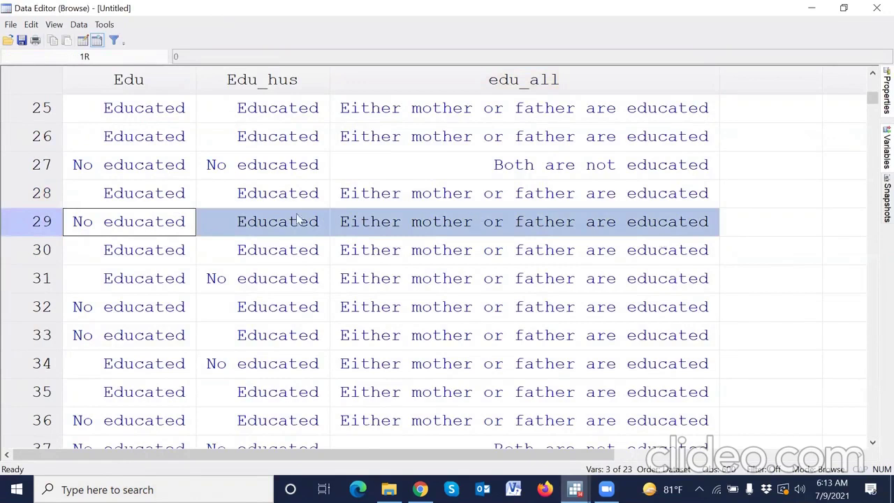
left_click(45, 164)
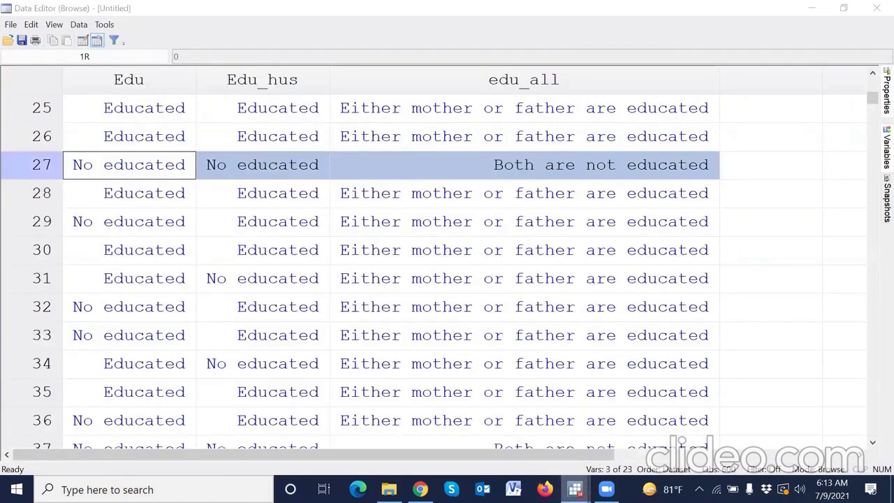
- Return to the do-file DO_REaddata2 and save it
mouse_move(575, 488)
left_click(608, 455)
left_click(325, 396)
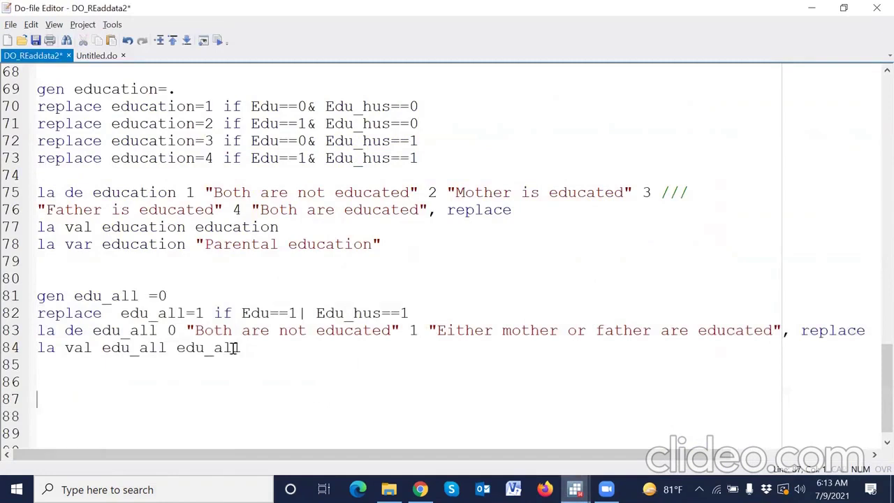
left_click(36, 40)
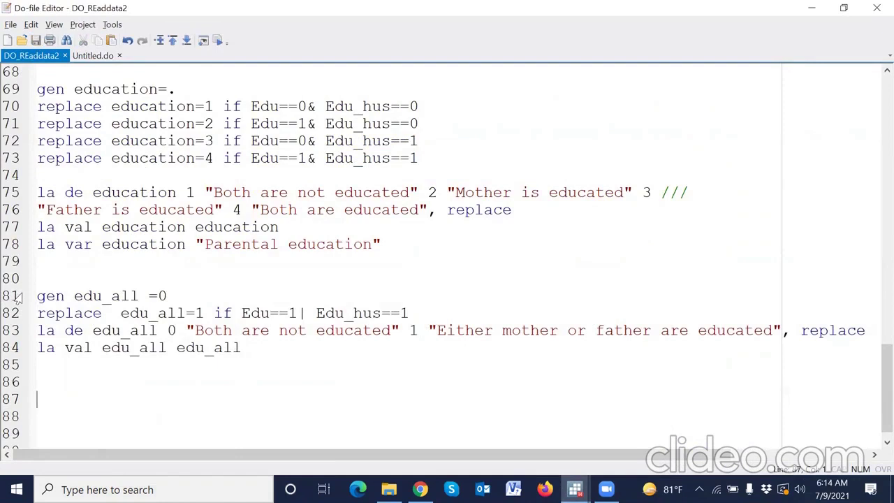
- Review the do-file from the Excel import and variable labels through the recode, bmi, education and edu_all code
left_click_drag(20, 295, 20, 352)
left_click(132, 404)
left_click_drag(96, 371, 7, 297)
left_click(112, 369)
scroll(359, 380, "up", 13)
scroll(354, 382, "up", 9)
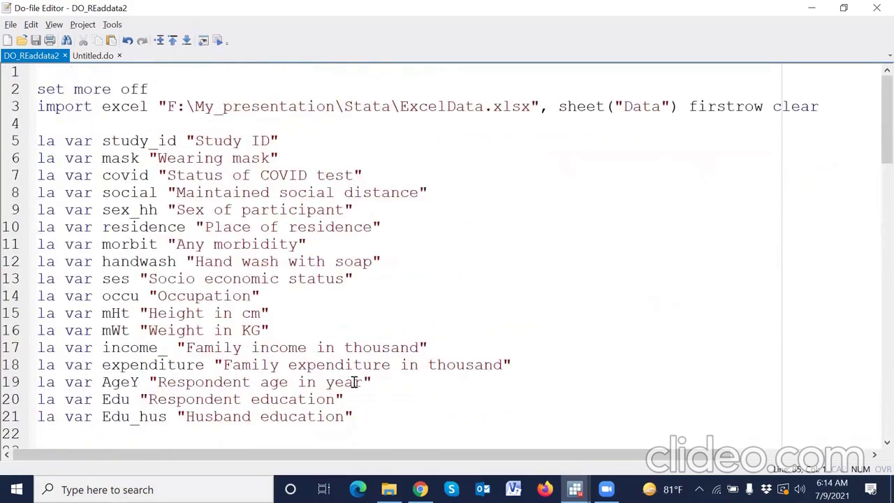
scroll(337, 347, "down", 17)
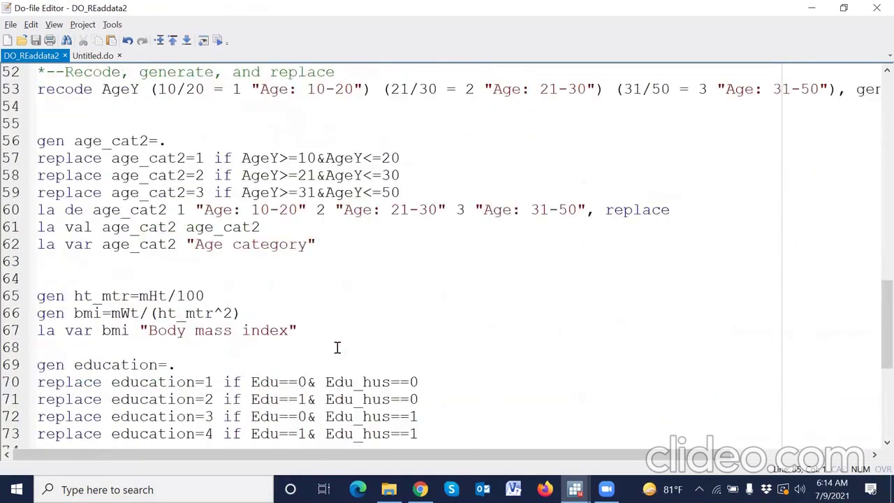
scroll(336, 347, "down", 5)
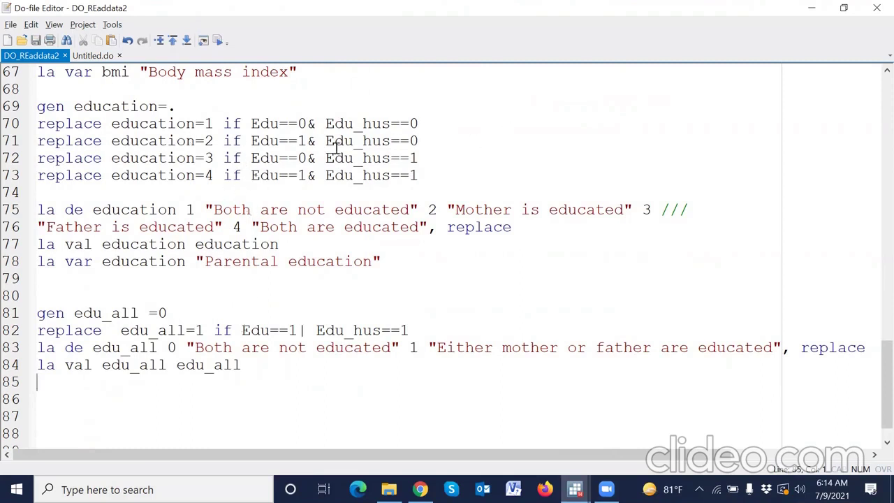
scroll(281, 286, "up", 1)
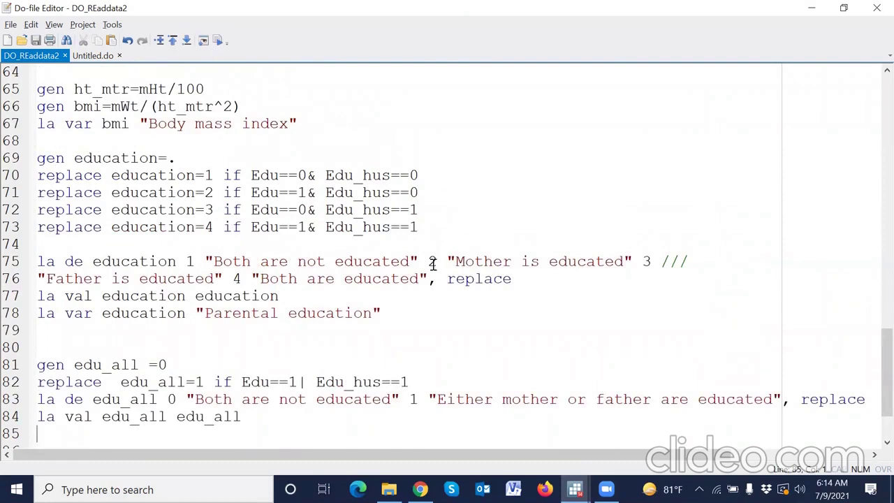
- Review the age_cat2 block and the education and edu_all code in the do-file
scroll(299, 293, "up", 4)
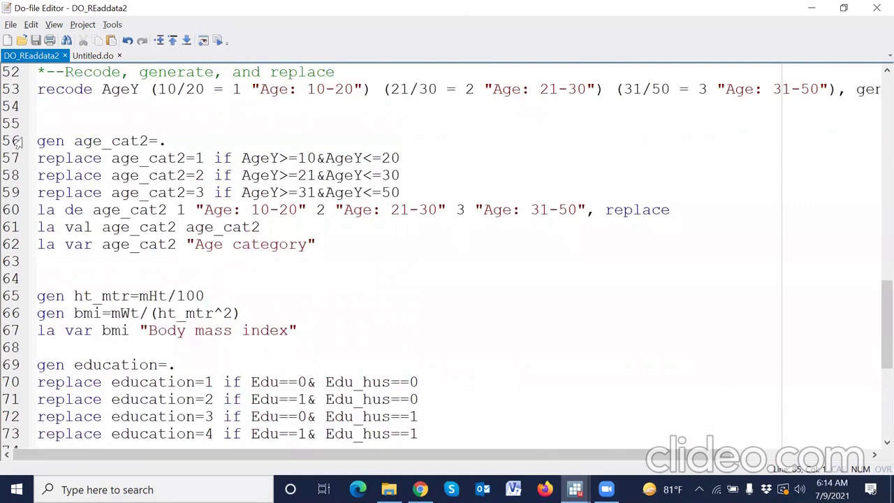
left_click_drag(18, 143, 18, 258)
left_click(311, 272)
scroll(316, 266, "down", 6)
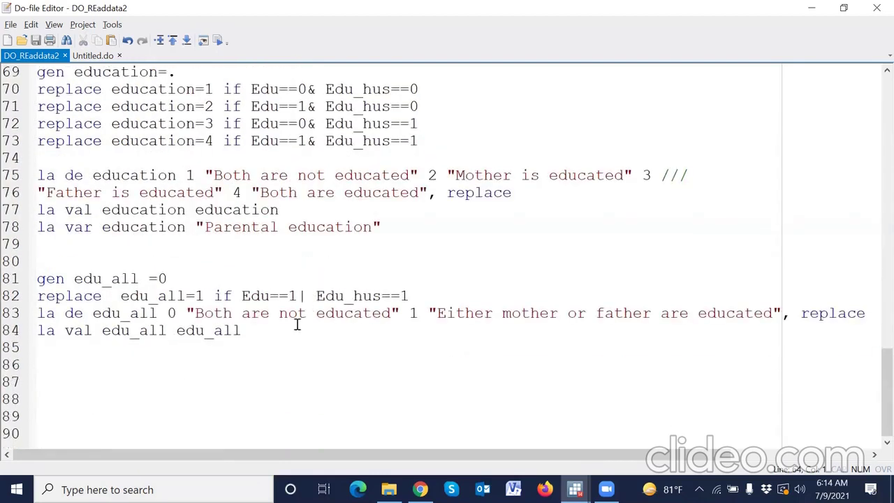
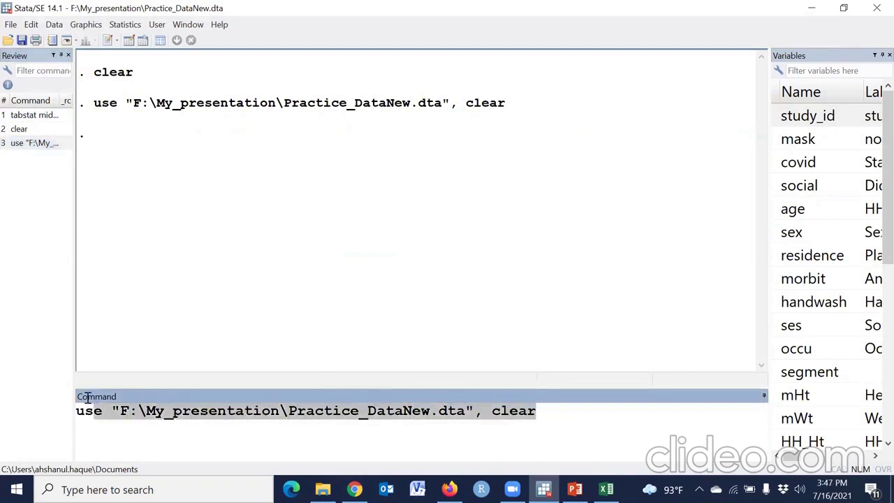
- Examine the file path and the clear option of the use command for Practice_DataNew.dta
left_click(565, 435)
left_click_drag(562, 413, 65, 411)
left_click(558, 415)
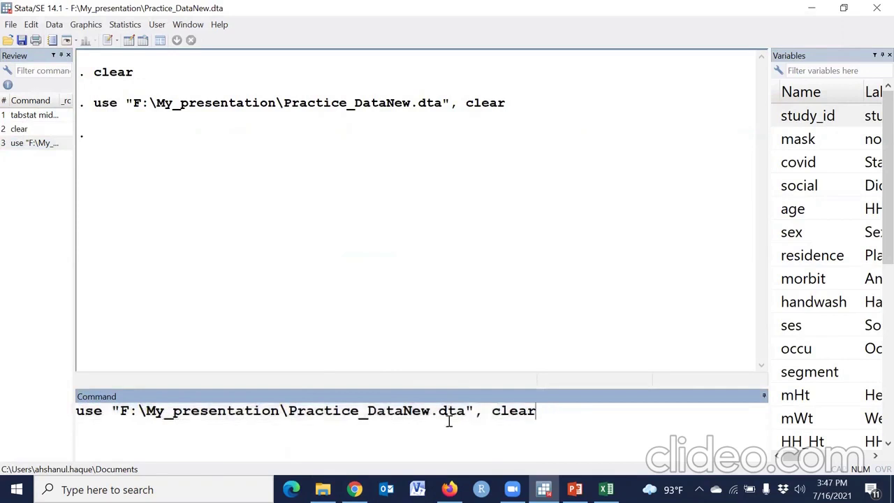
double_click(94, 414)
left_click(113, 431)
left_click_drag(111, 411, 474, 412)
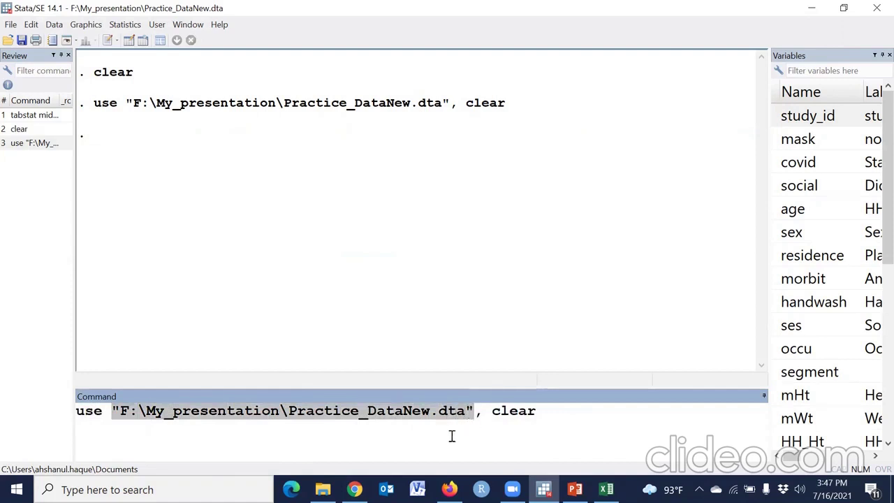
left_click(556, 422)
left_click_drag(536, 411, 475, 411)
left_click(506, 434)
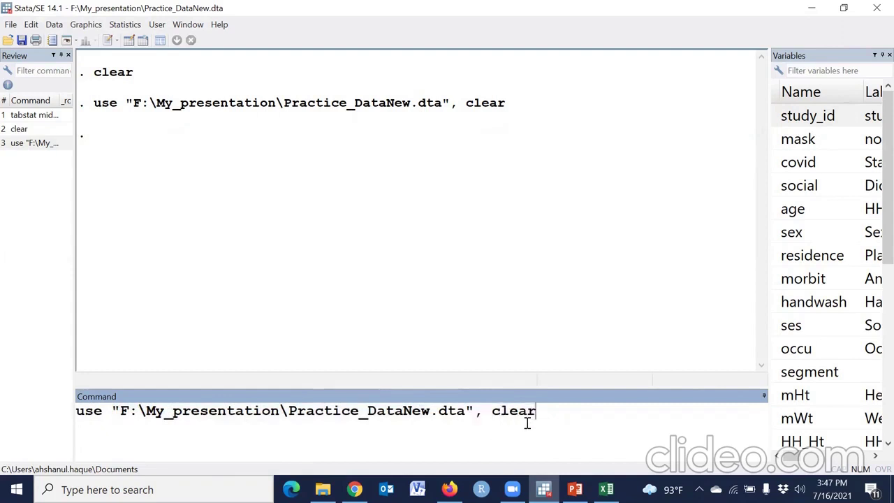
- Clear the use command from the command line
left_click_drag(536, 411, 55, 415)
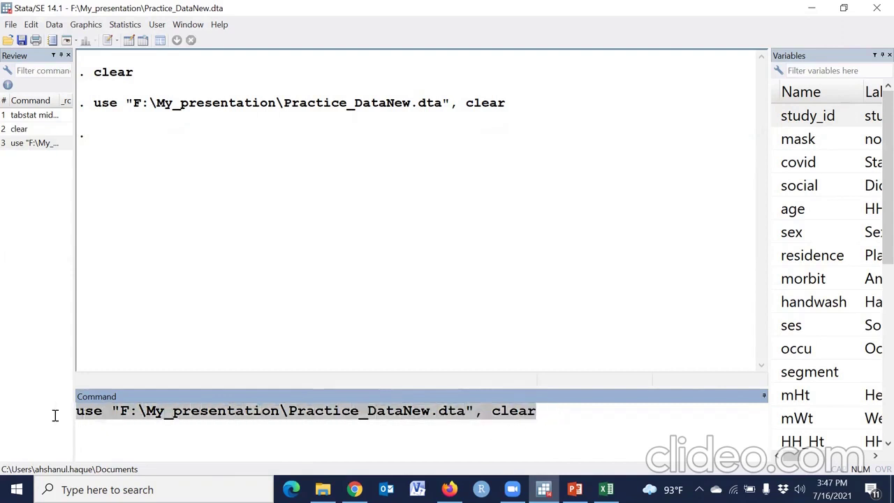
left_click(135, 434)
left_click_drag(535, 412, 65, 413)
key("Delete")
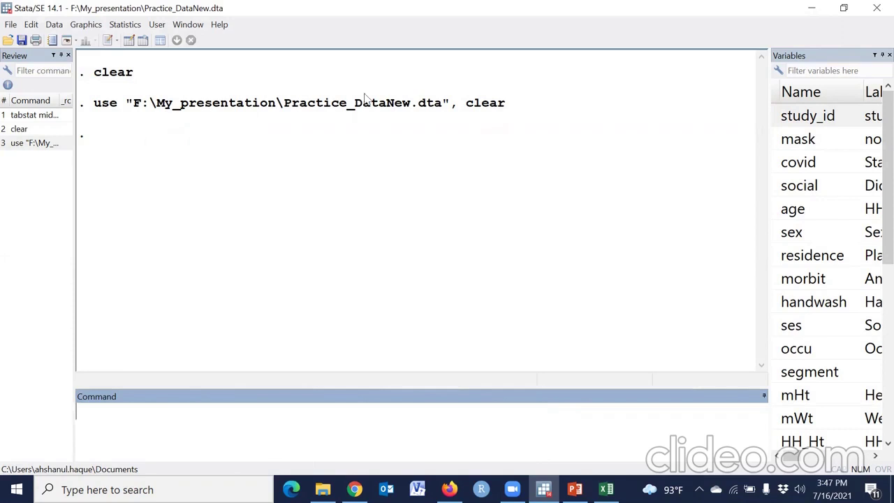
left_click(105, 39)
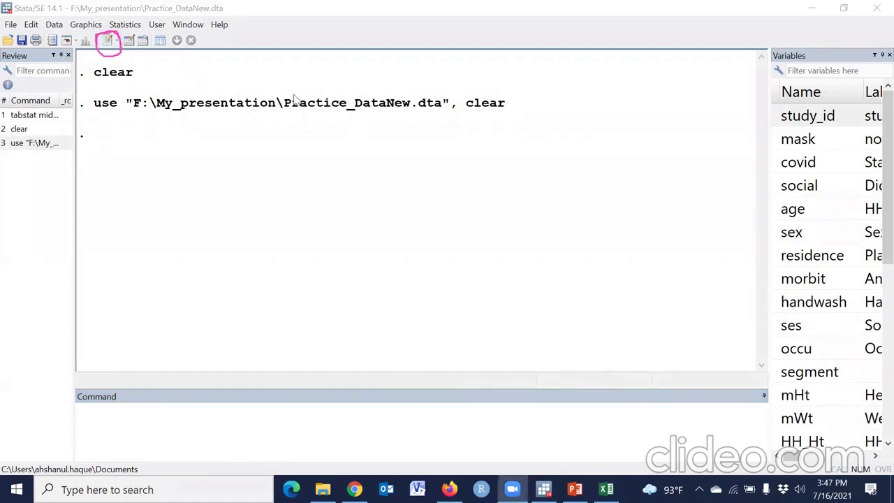
left_click(108, 41)
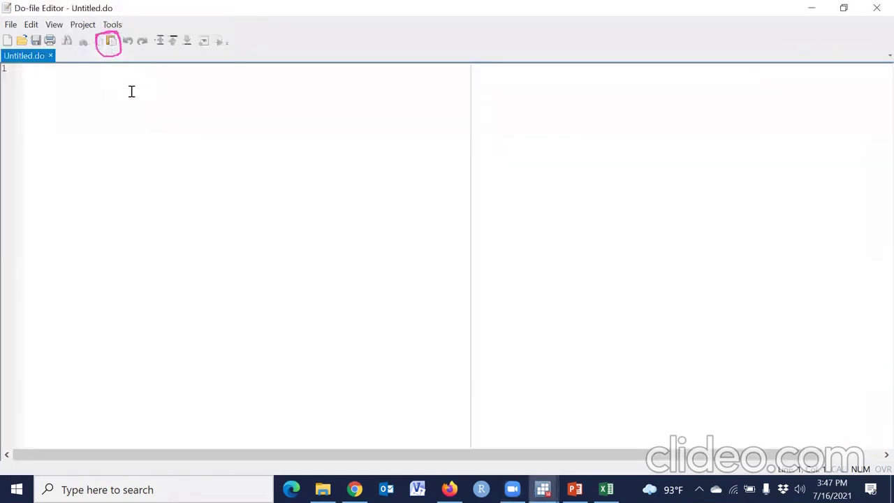
left_click(876, 8)
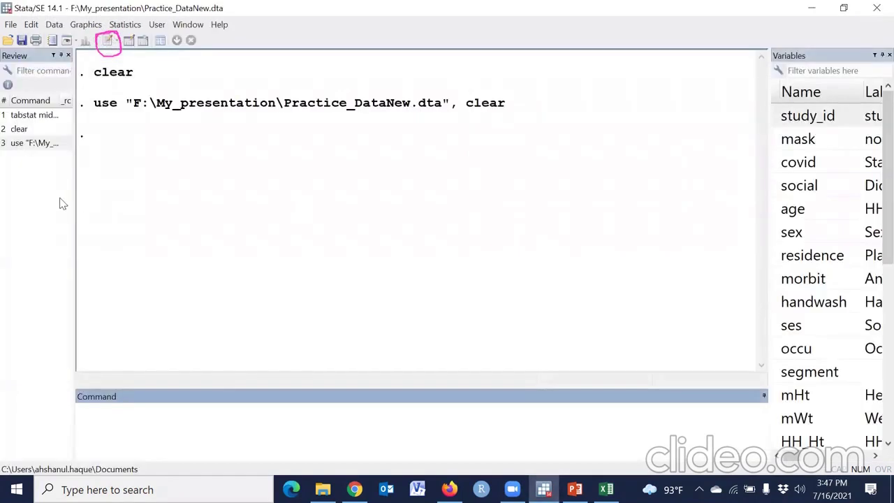
- Send the use command for Practice_DataNew.dta from the command history to a new do-file and enlarge the editor text
left_click(40, 147)
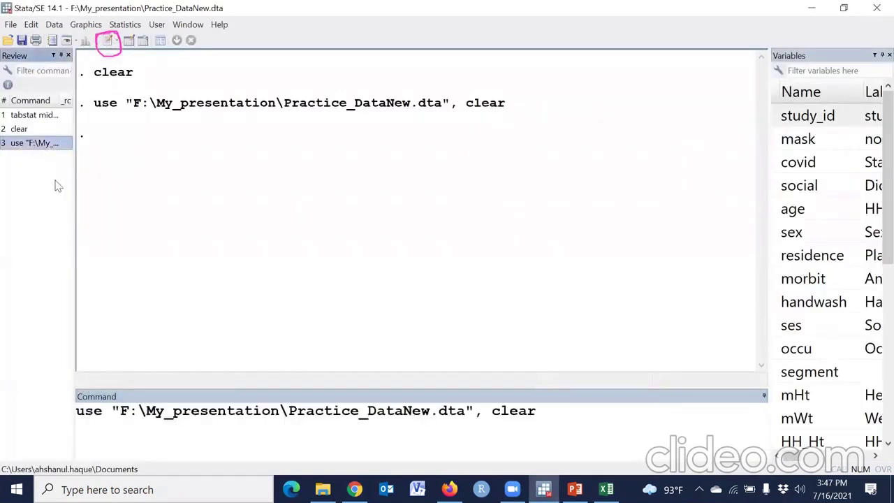
right_click(41, 145)
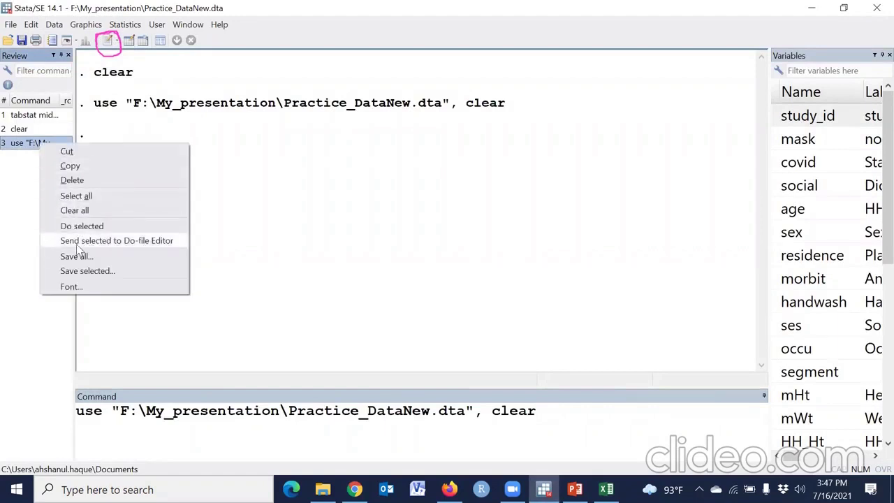
left_click(142, 241)
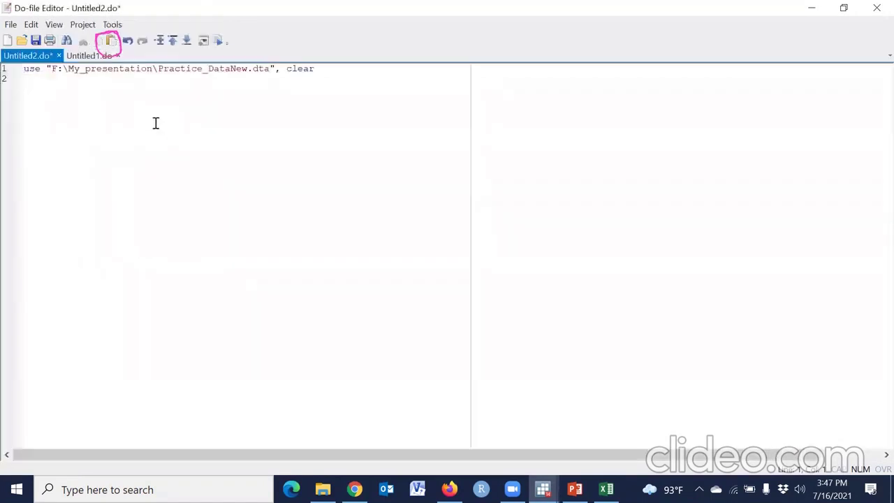
scroll(208, 202, "up", 2)
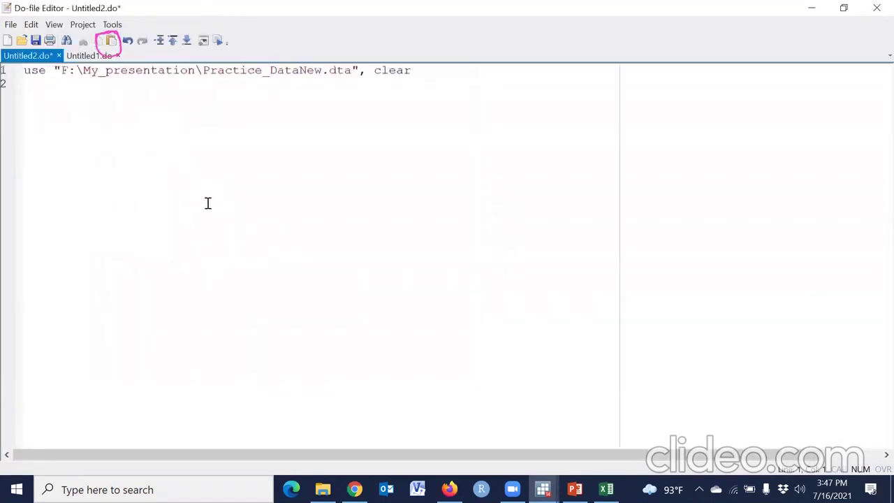
scroll(207, 203, "up", 3)
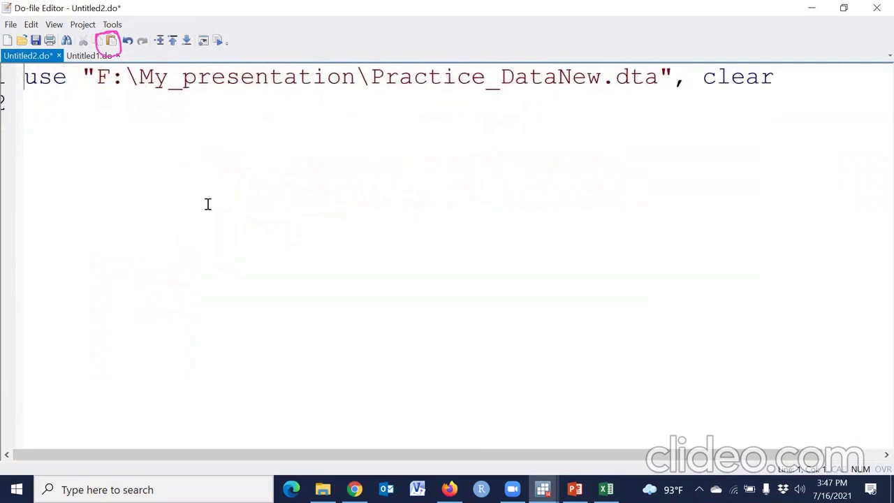
- Insert the line "set more off" above the use command in the do-file
key("Return")
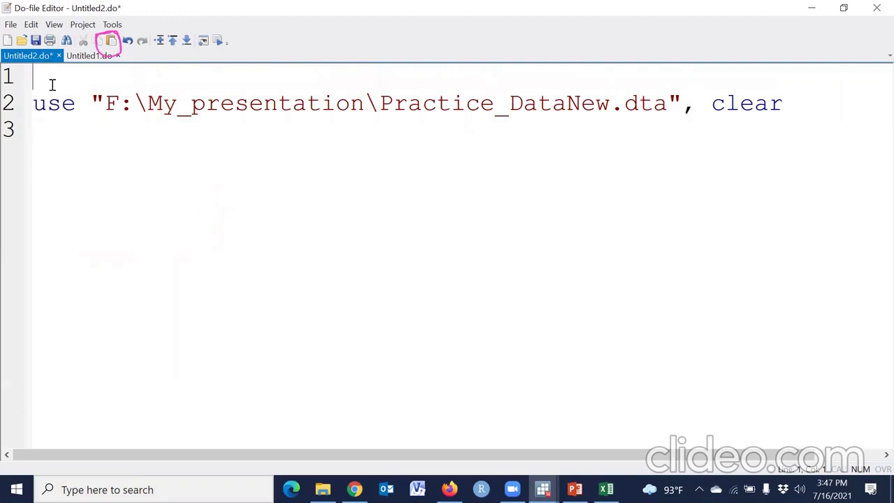
type("set more off")
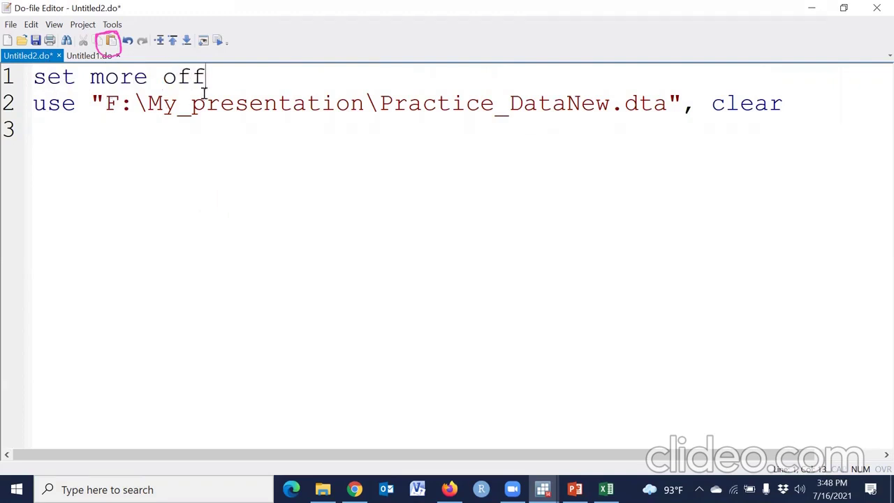
left_click_drag(212, 78, 40, 81)
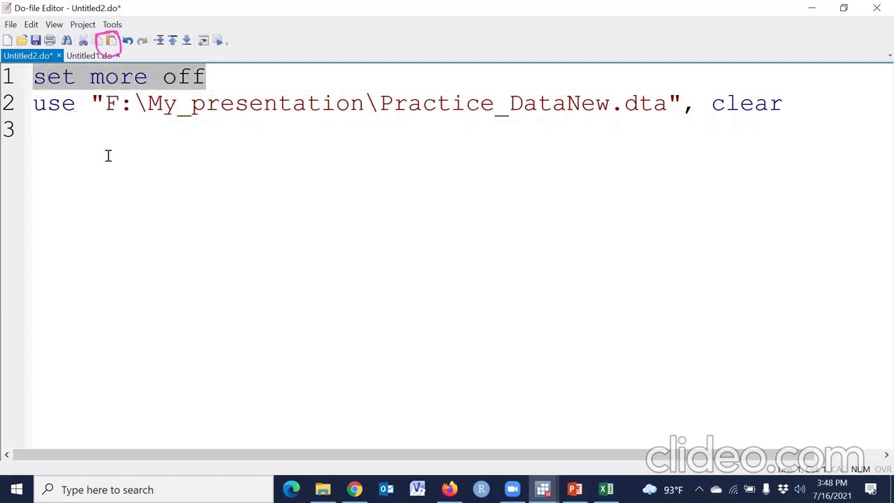
left_click(95, 136)
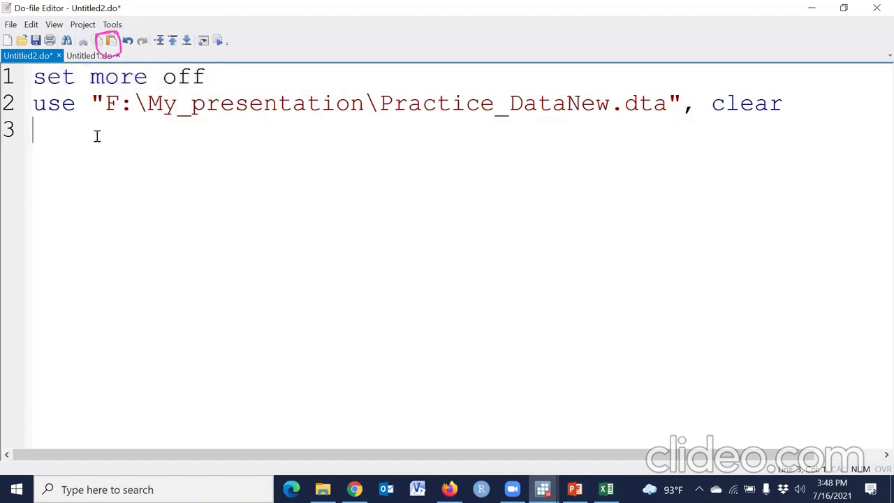
- Save the do-file as DO_practice1 in the My_presentation folder
left_click(36, 39)
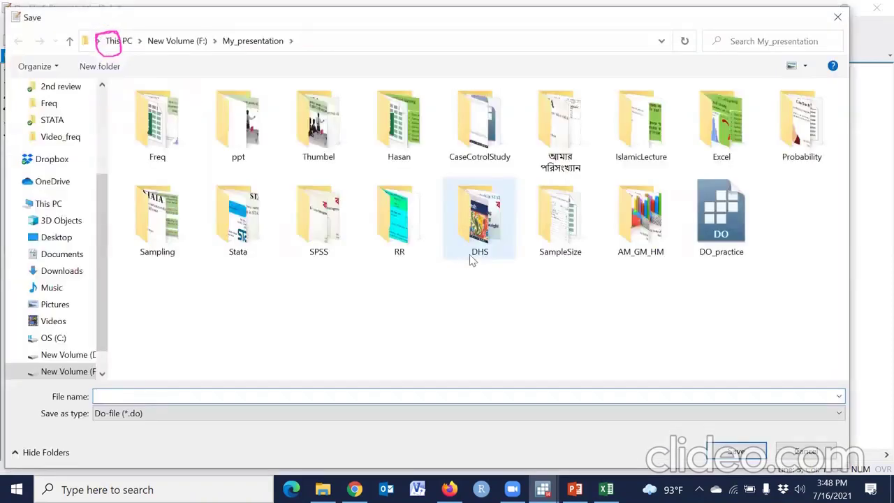
left_click(730, 245)
double_click(174, 397)
left_click(155, 396)
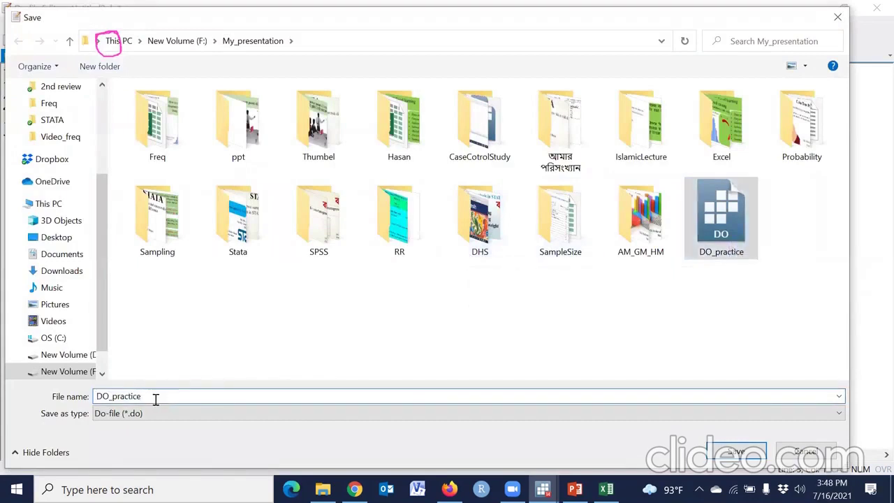
type("1")
key("Return")
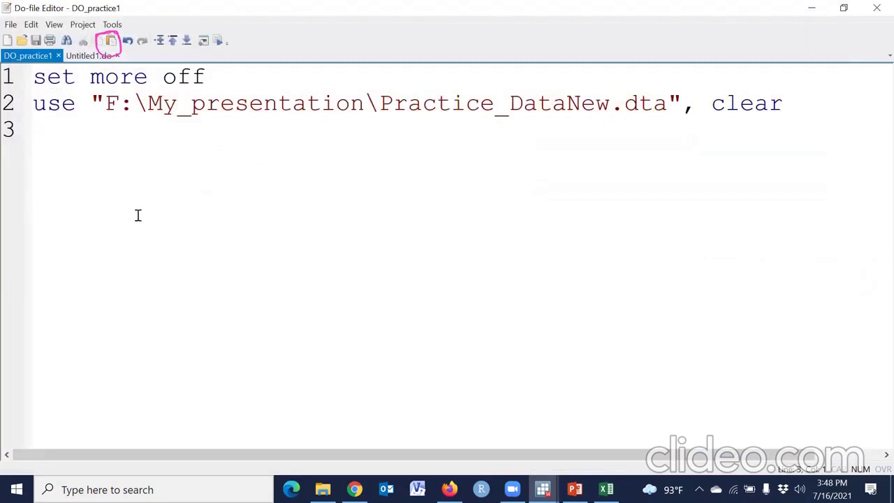
- Run lines 1 and 2 of DO_practice1 and bring up their output in the main Stata window
left_click_drag(19, 78, 19, 125)
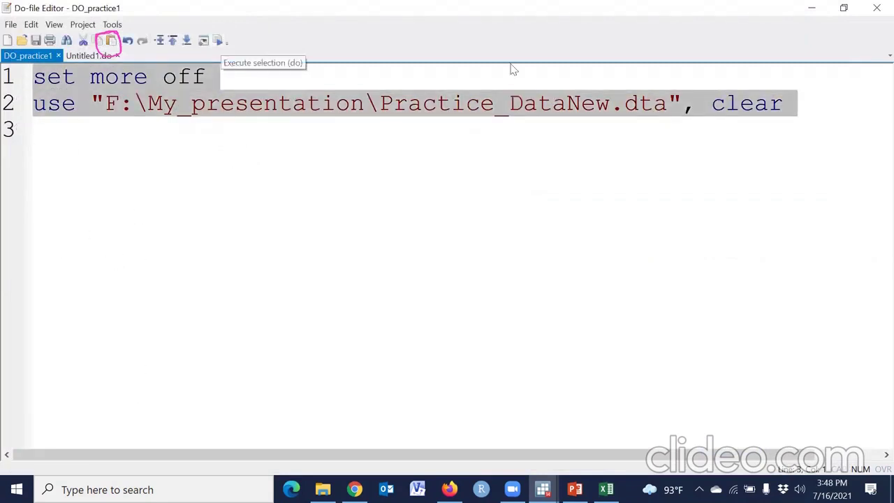
key("ctrl+d")
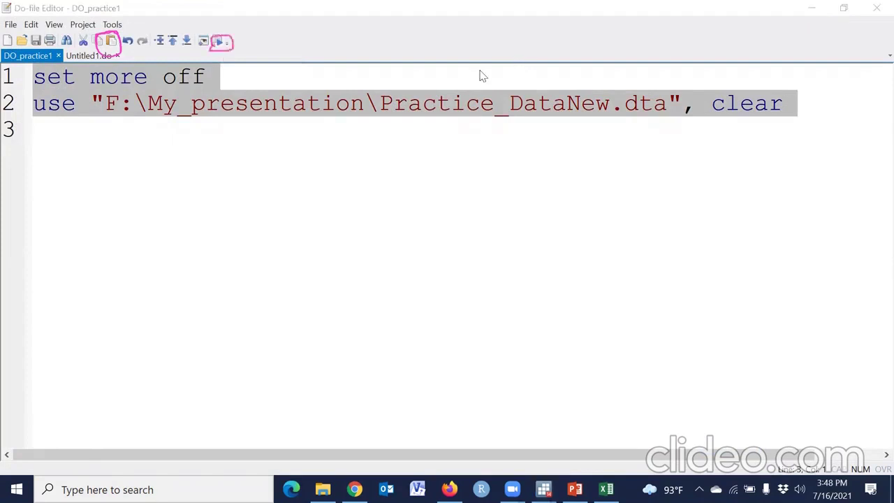
left_click(216, 65)
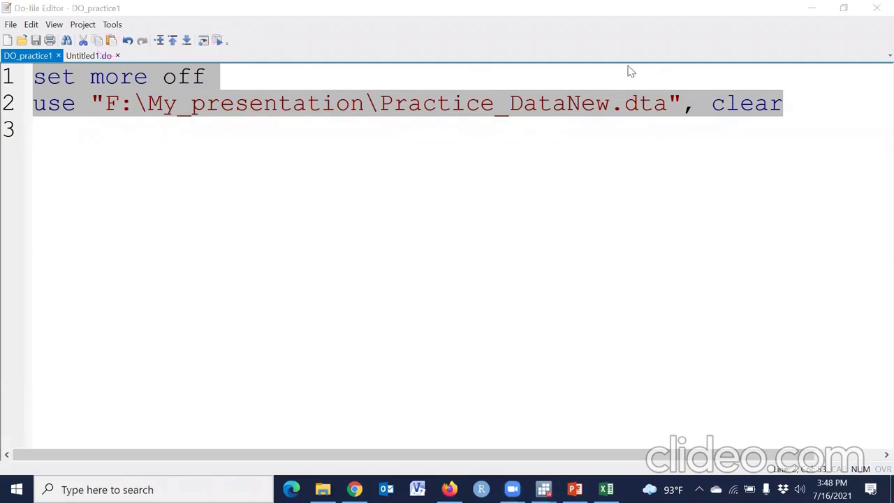
mouse_move(543, 488)
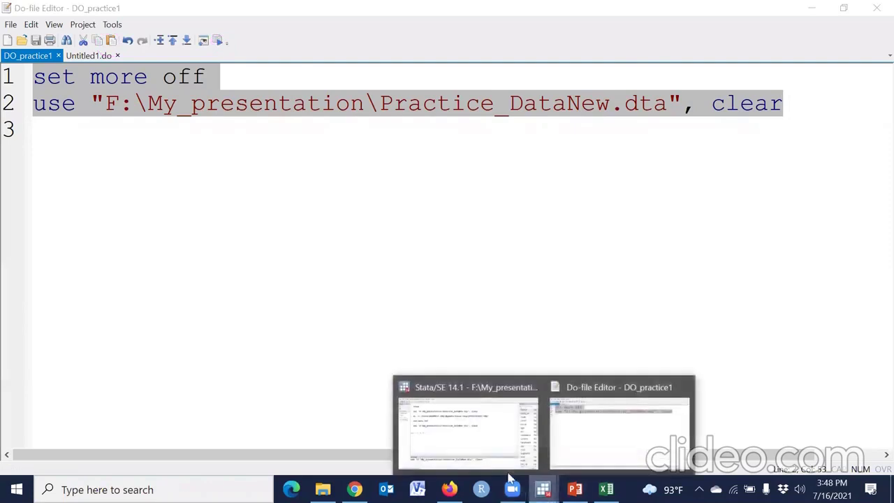
left_click(481, 454)
- Clear the Stata results and remove the use command from the command line
right_click(316, 262)
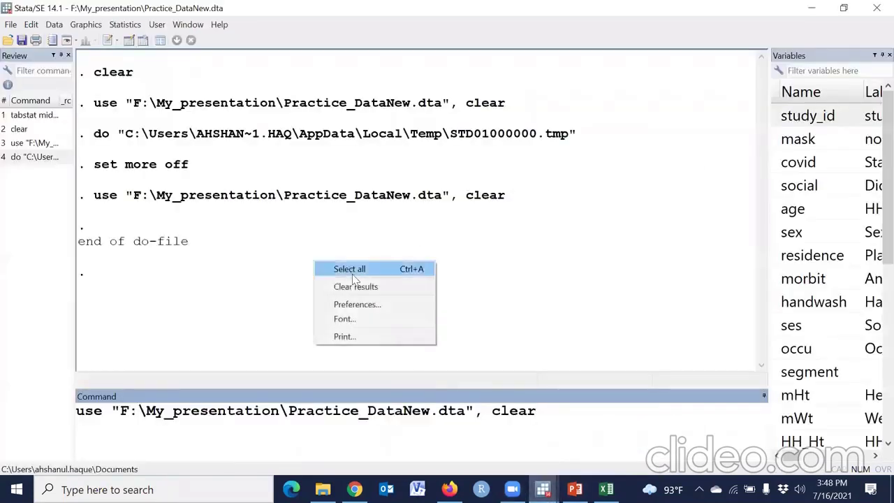
left_click(353, 286)
left_click_drag(559, 420, 3, 420)
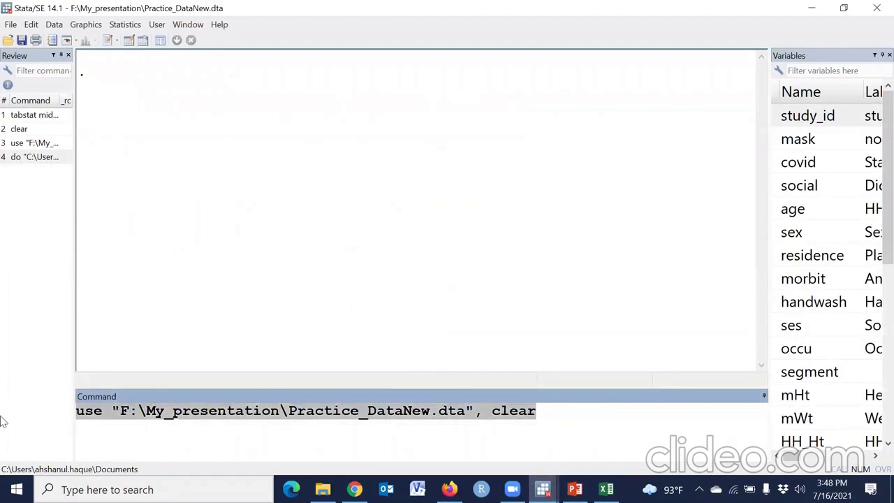
key("Delete")
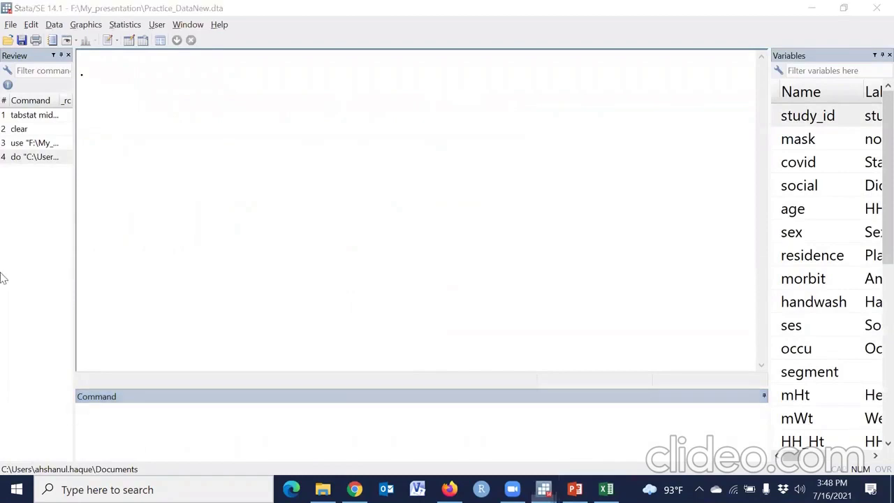
- Return to DO_practice1 and add the command des as line 3
mouse_move(543, 488)
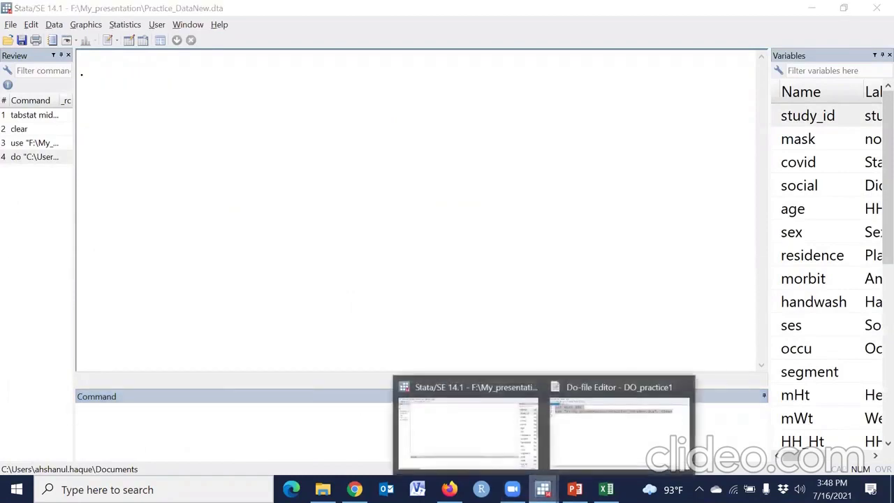
left_click(614, 426)
left_click(49, 131)
type("de")
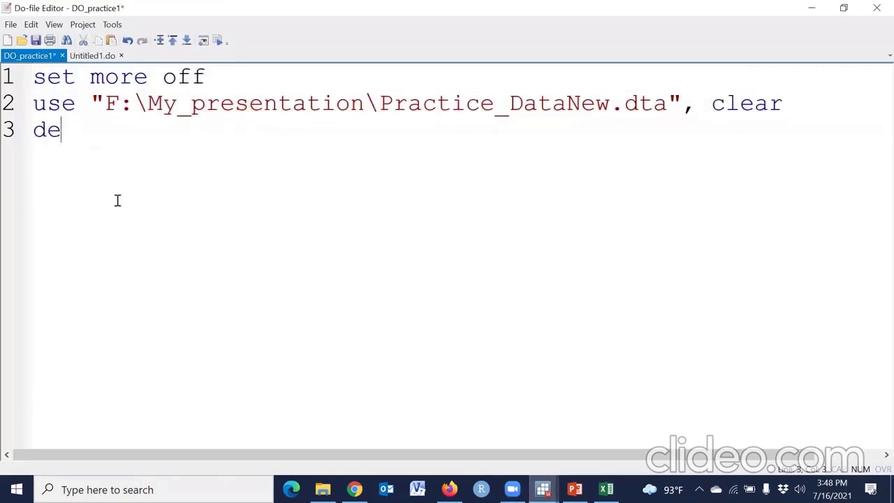
type("s")
- Run only line 3, des, of DO_practice1 and page through its full output in the main Stata window
left_click(19, 134)
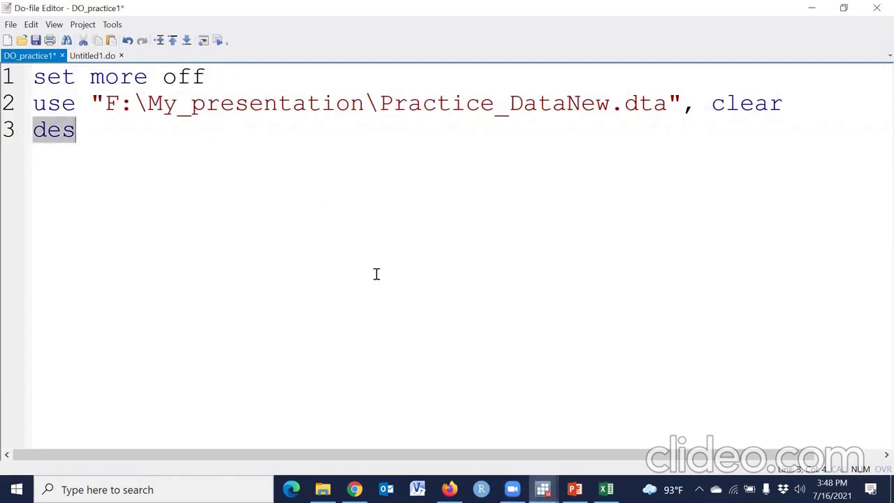
mouse_move(543, 488)
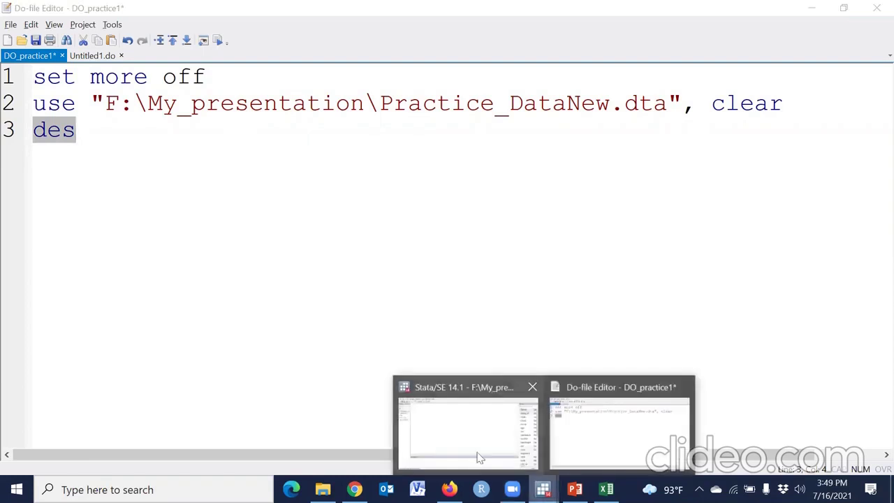
left_click(477, 454)
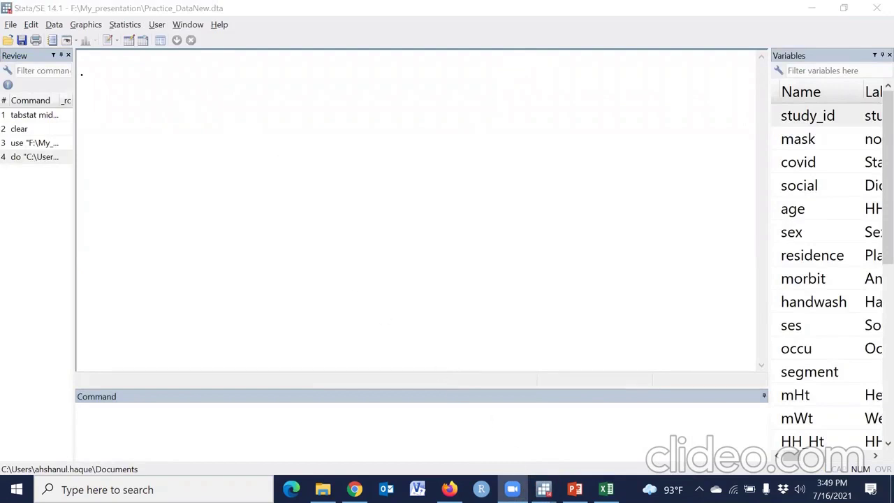
mouse_move(543, 489)
left_click(599, 443)
left_click(217, 40)
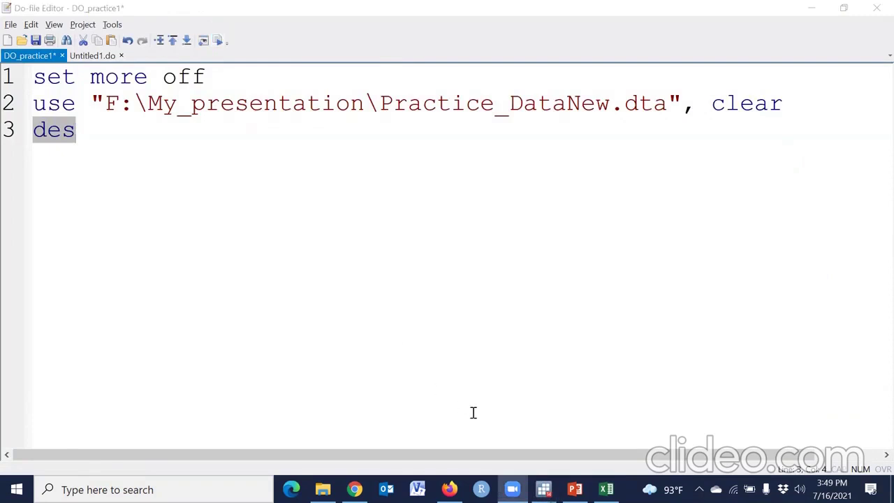
mouse_move(543, 488)
left_click(467, 436)
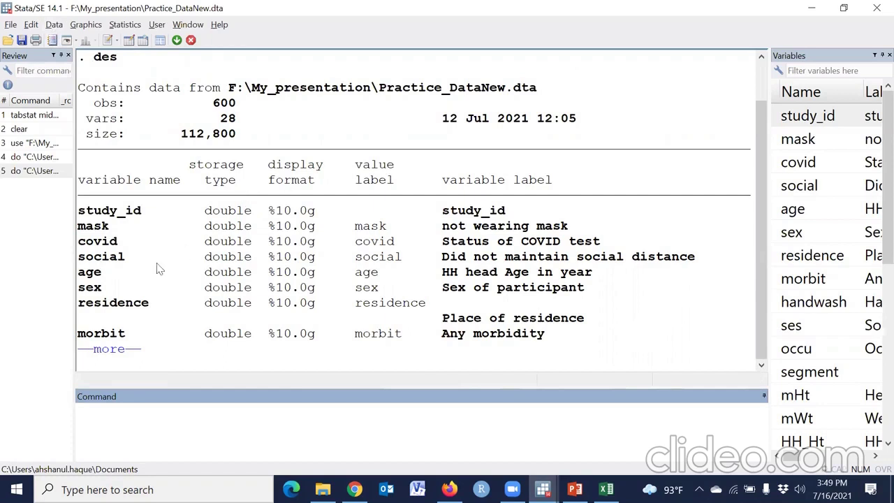
left_click(118, 350)
left_click(118, 350)
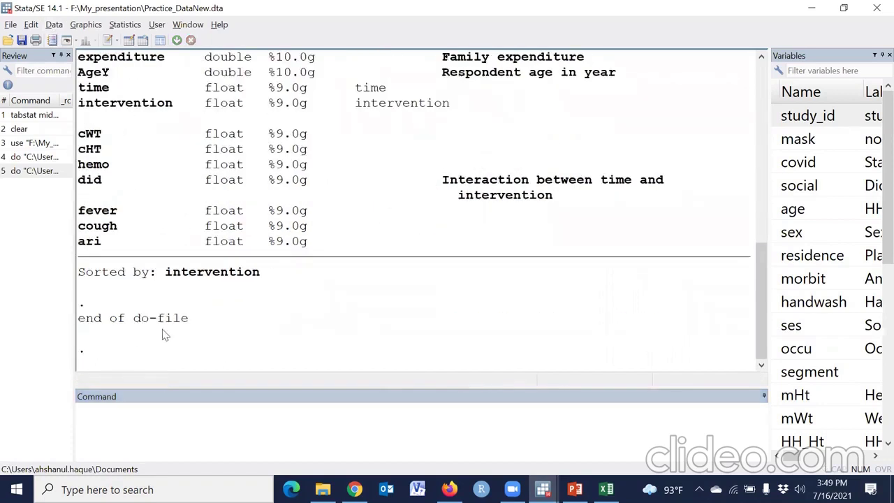
left_click(160, 422)
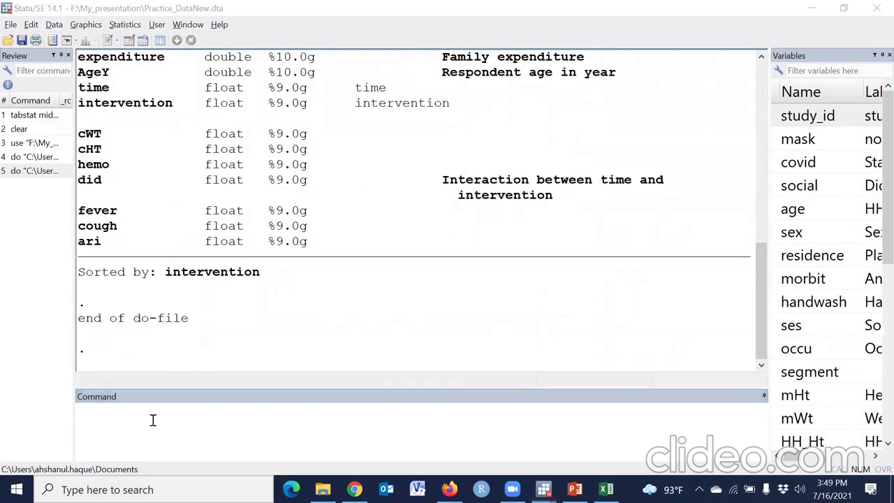
- Run all three lines of DO_practice1 together and bring up their output in the main Stata window
mouse_move(543, 489)
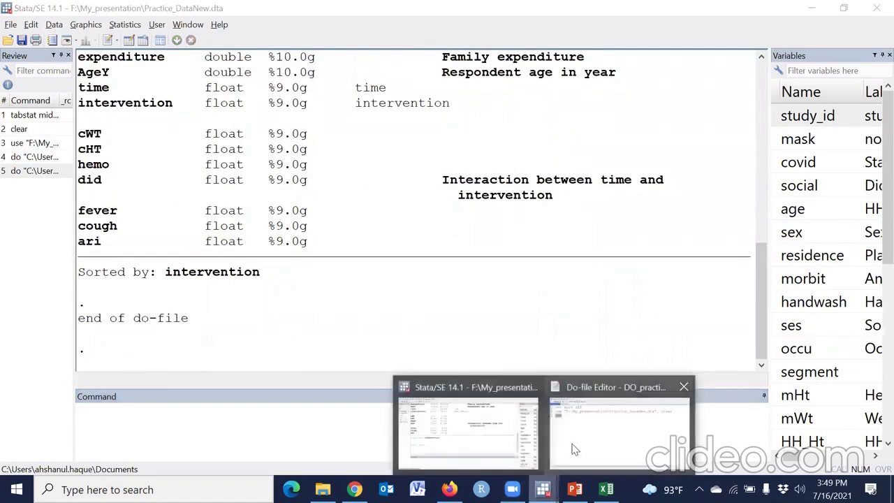
left_click(576, 449)
left_click_drag(18, 87, 19, 157)
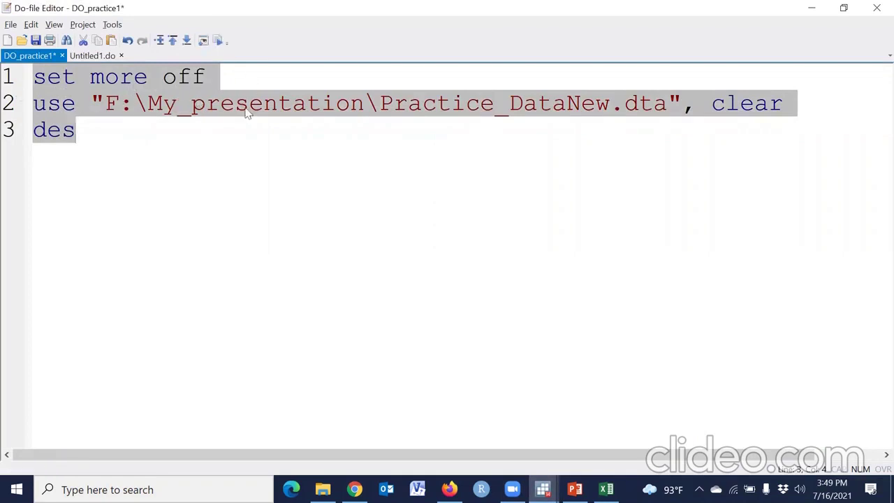
key("alt+Tab")
mouse_move(543, 489)
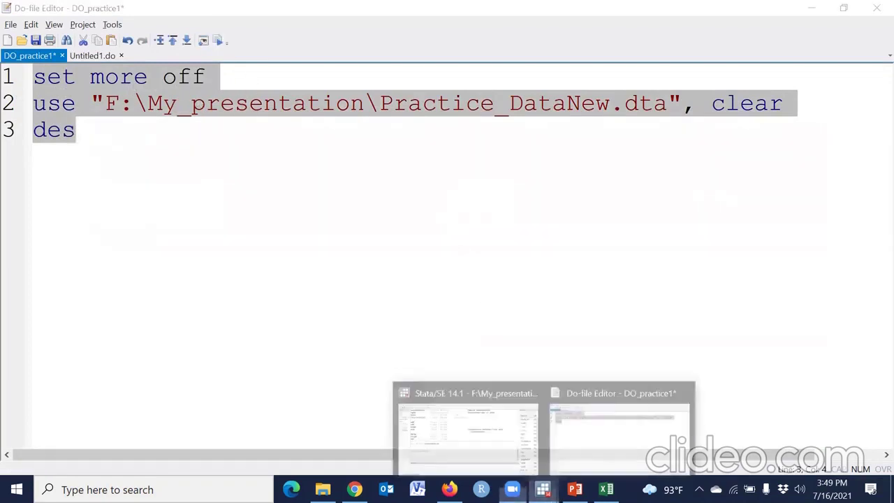
left_click(479, 453)
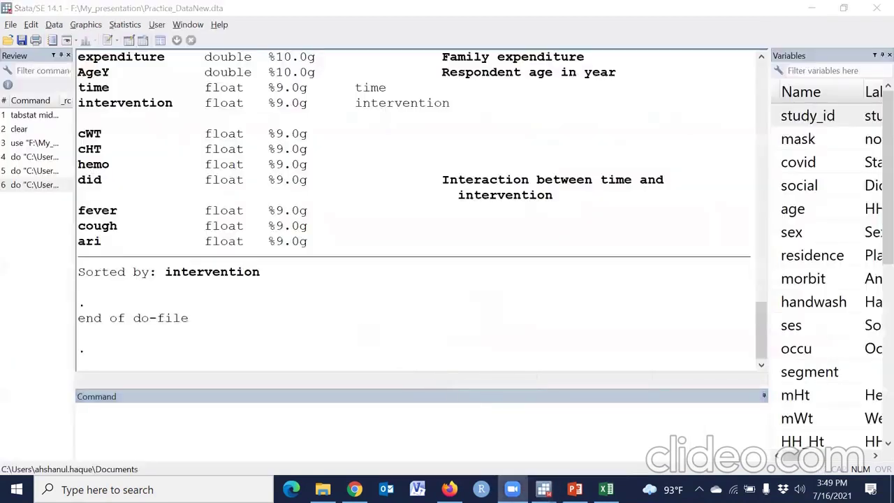
- Deselect the lines in DO_practice1 and clear the results in the main Stata window
left_click(590, 454)
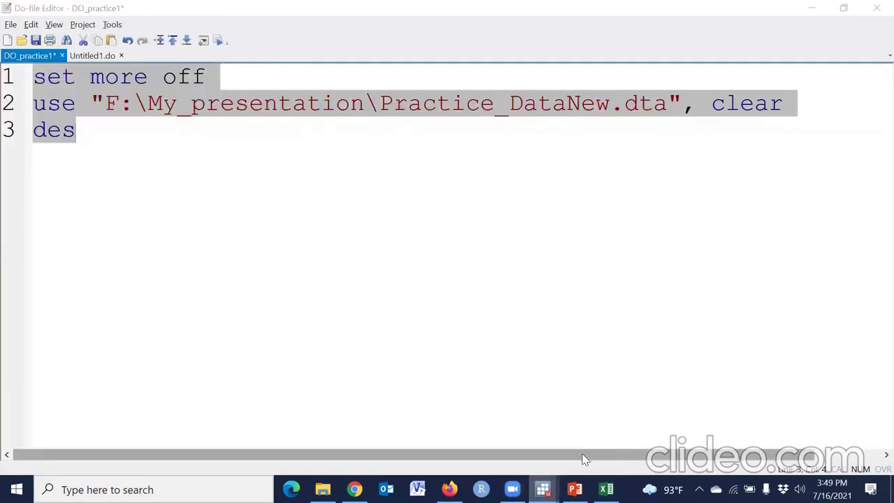
left_click(470, 365)
mouse_move(543, 489)
left_click(461, 418)
right_click(353, 198)
left_click(377, 222)
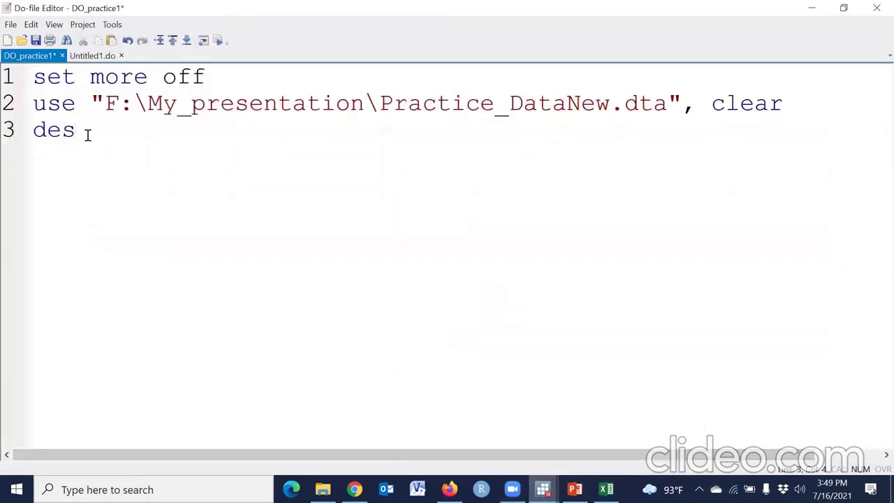
- Add blank lines below des in DO_practice1 and write tab mask as line 4, checking the variable name in the main Stata window
key("Return")
key("Return")
key("Return")
key("Return")
left_click(55, 152)
type("tab")
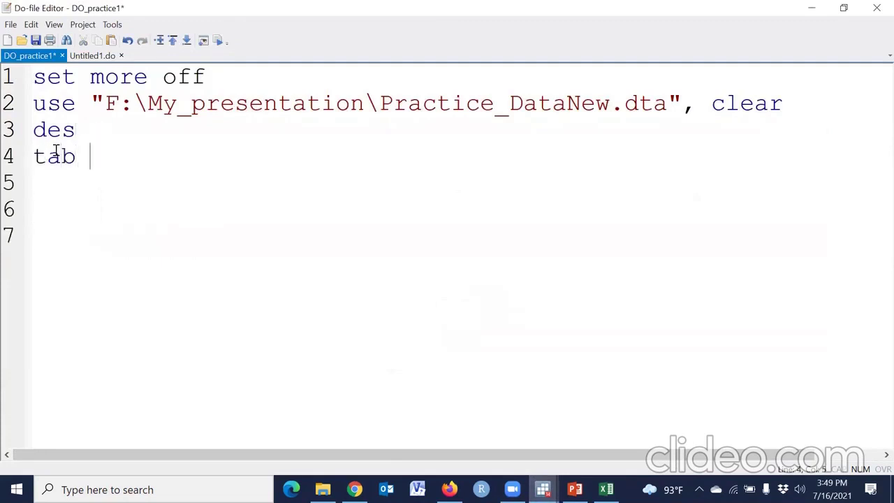
mouse_move(542, 489)
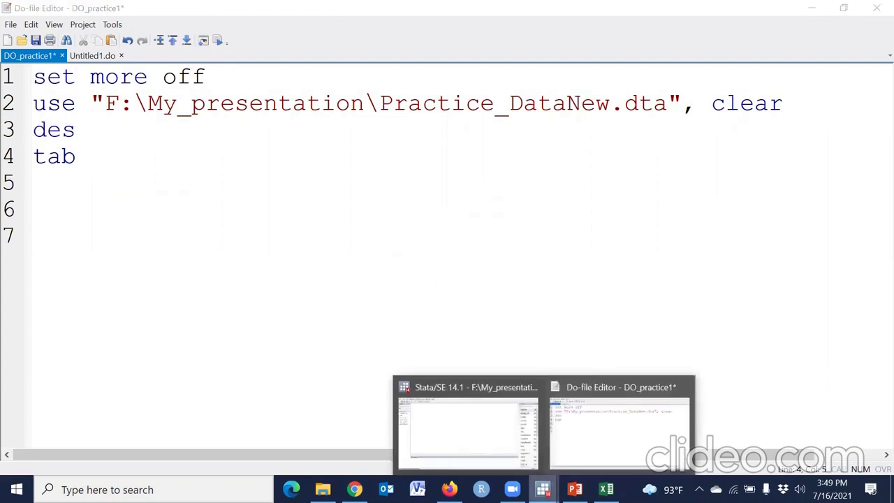
left_click(481, 450)
left_click(777, 143)
left_click(327, 419)
key("BackSpace")
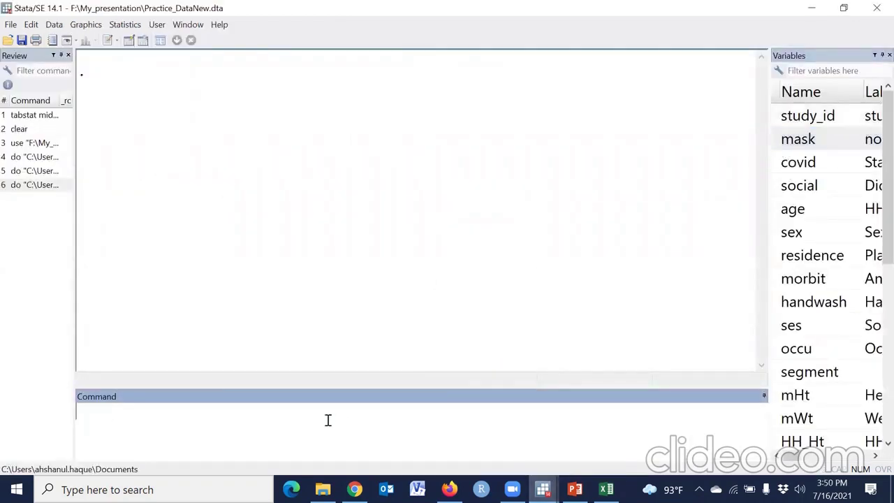
key("alt+Tab")
type("mask")
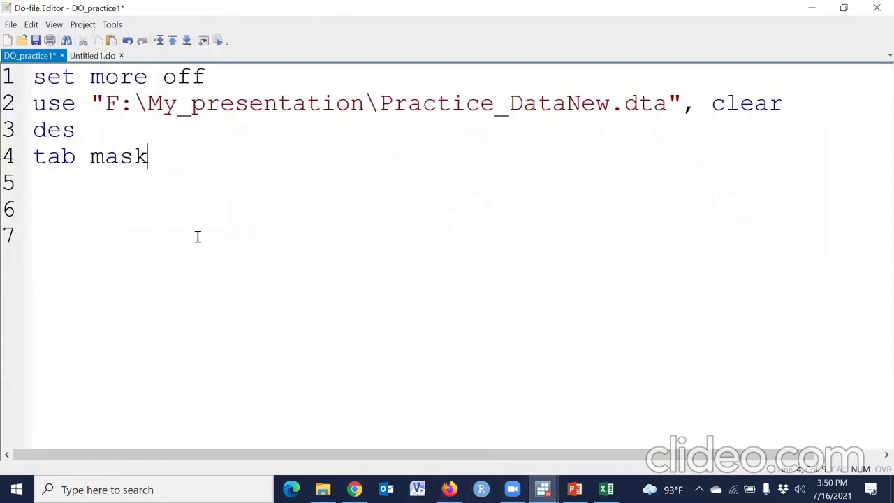
- Run line 4, tab mask, and show its frequency table in the main Stata window
left_click(18, 161)
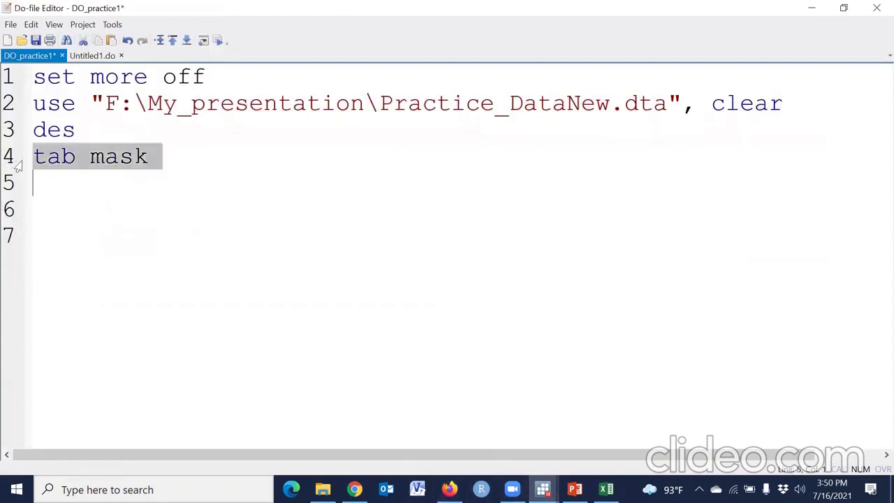
left_click(218, 41)
key("alt+Tab")
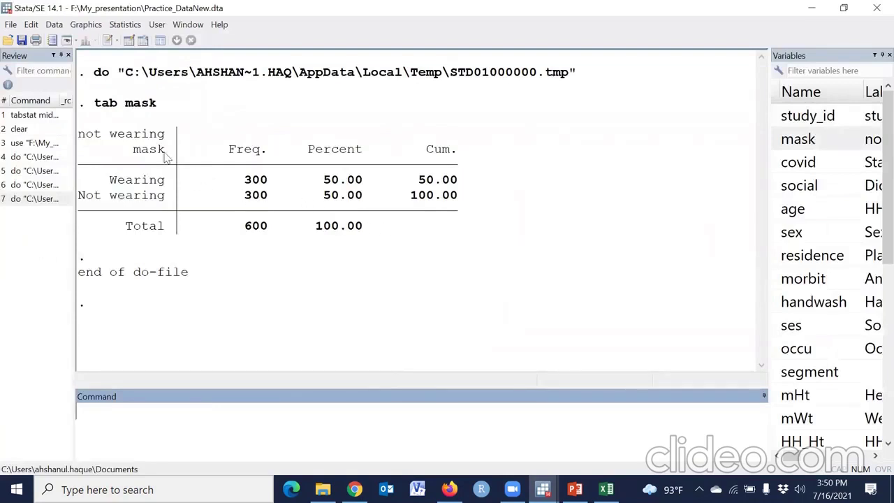
- Return to DO_practice1 and save the do-file
key("alt+Tab")
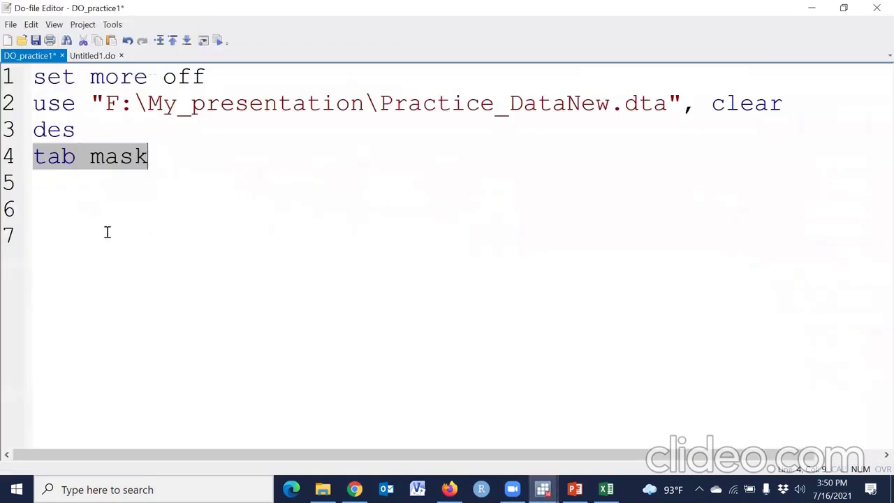
key("ctrl+End")
left_click(36, 40)
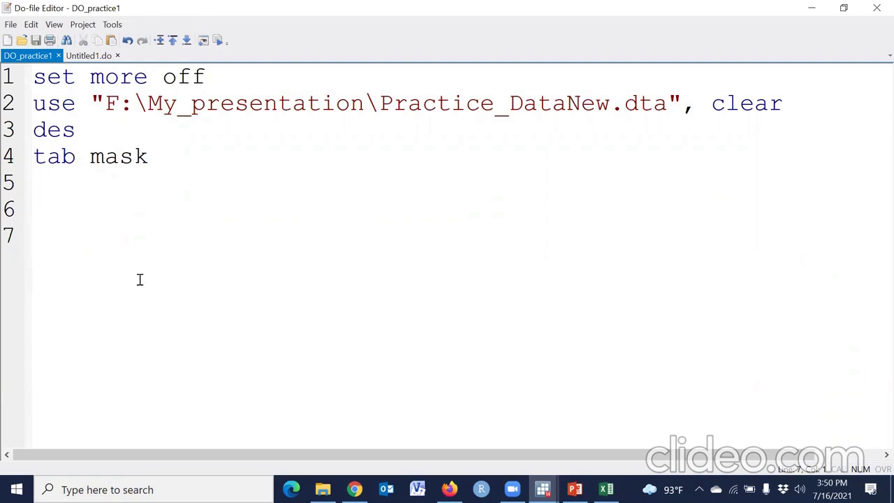
- Draw a scatter plot of mHt against mWt from the Stata command line, then close the graph
key("alt+Tab")
type("scatter")
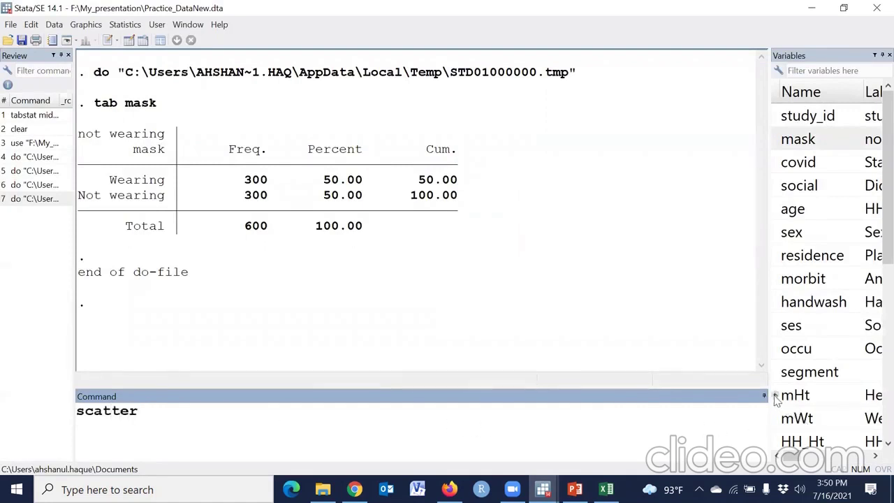
left_click(776, 396)
key("Return")
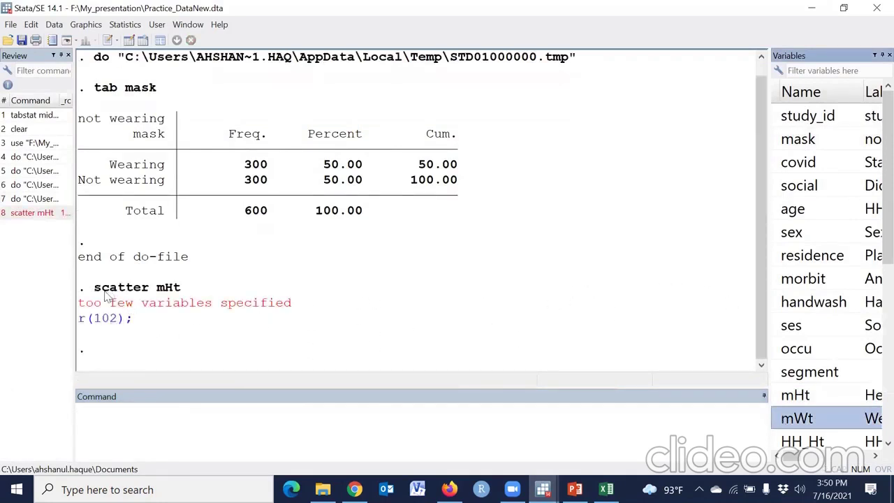
left_click(49, 213)
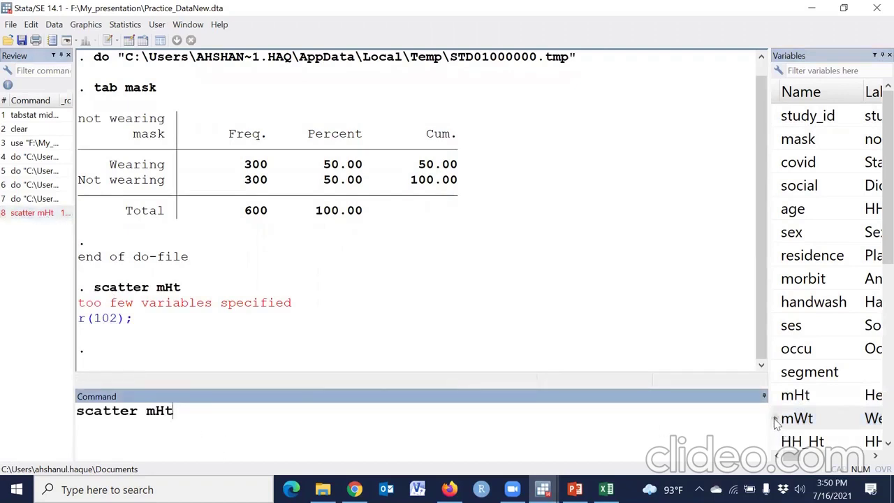
double_click(776, 421)
key("Return")
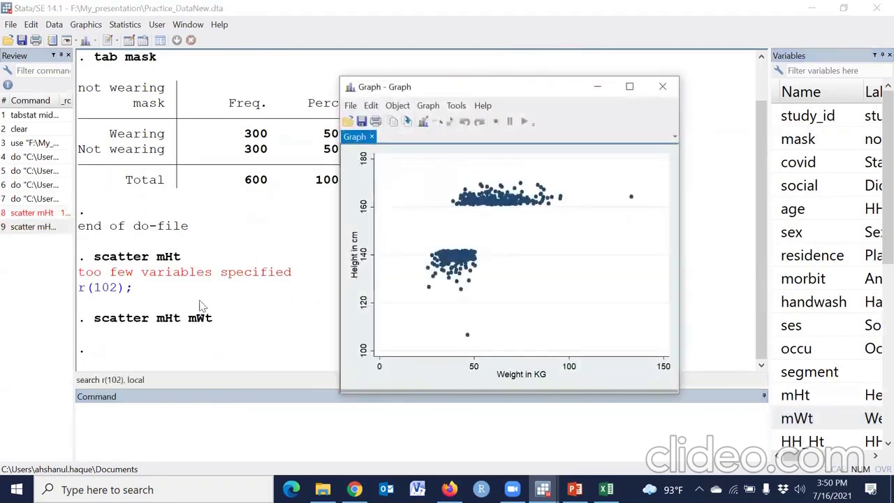
left_click(664, 87)
- Recall the executed command scatter mHt mWt, move it off the command line and place it as line 5 of DO_practice1
left_click(41, 227)
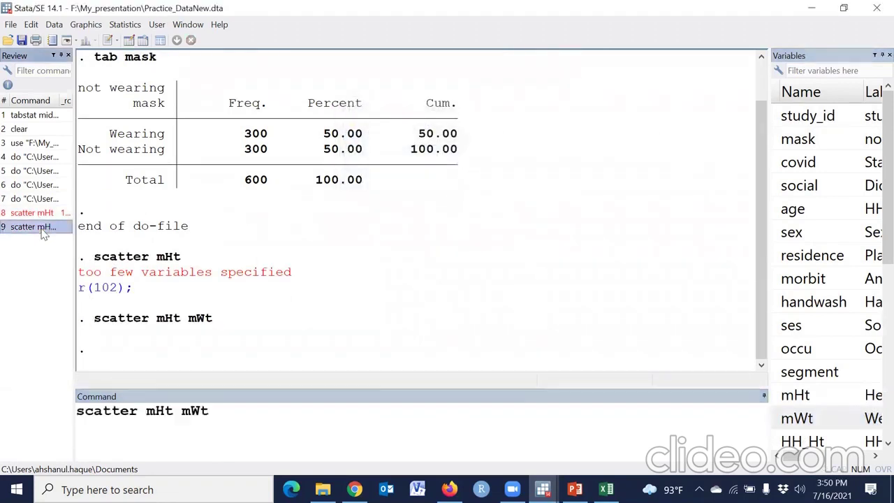
left_click(278, 429)
key("ctrl+c")
key("BackSpace")
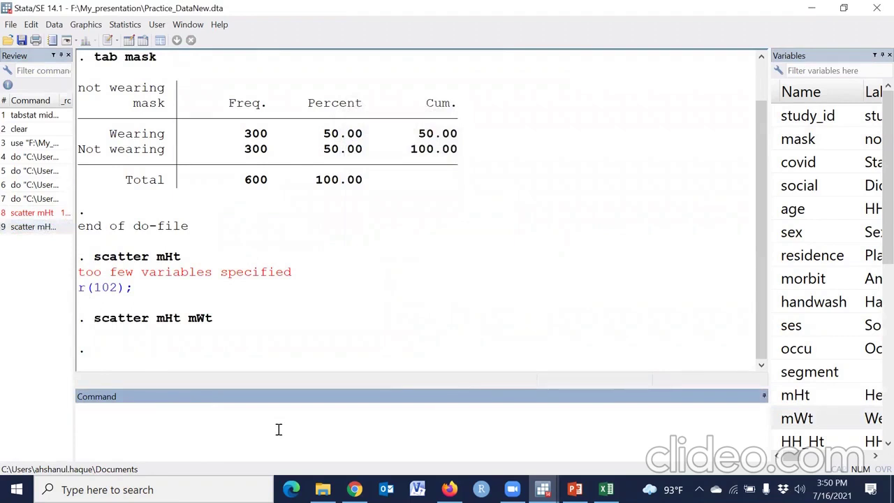
key("alt+Tab")
left_click(52, 183)
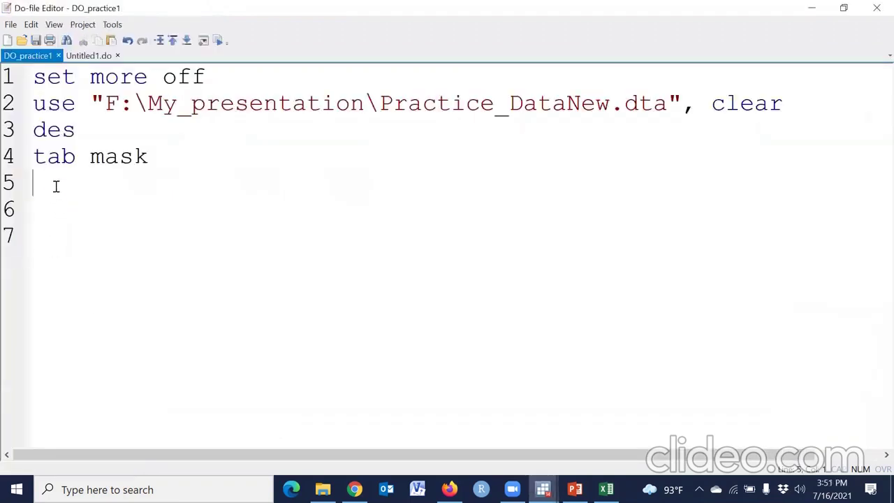
key("ctrl+v")
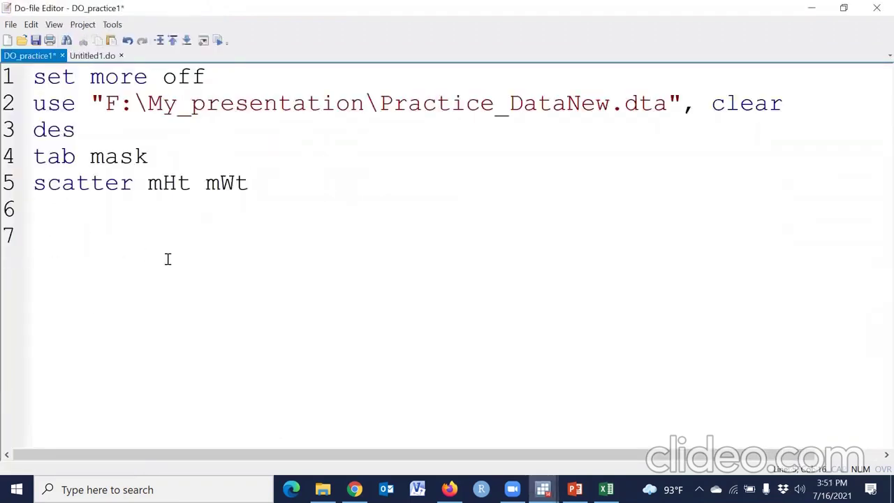
- Summarize mHt, mWt, HH_Ht, HH_Wt, income_, expenditure and AgeY with sum from the Stata command line
key("alt+Tab")
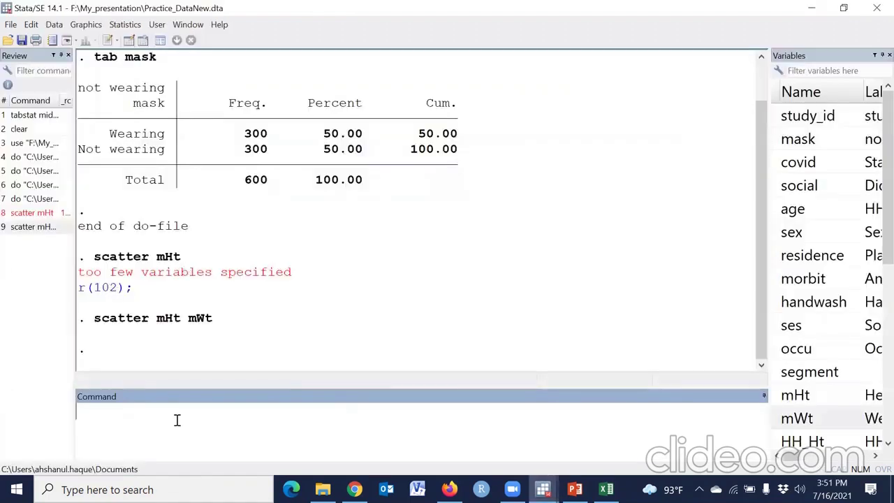
type("sum")
left_click(777, 394)
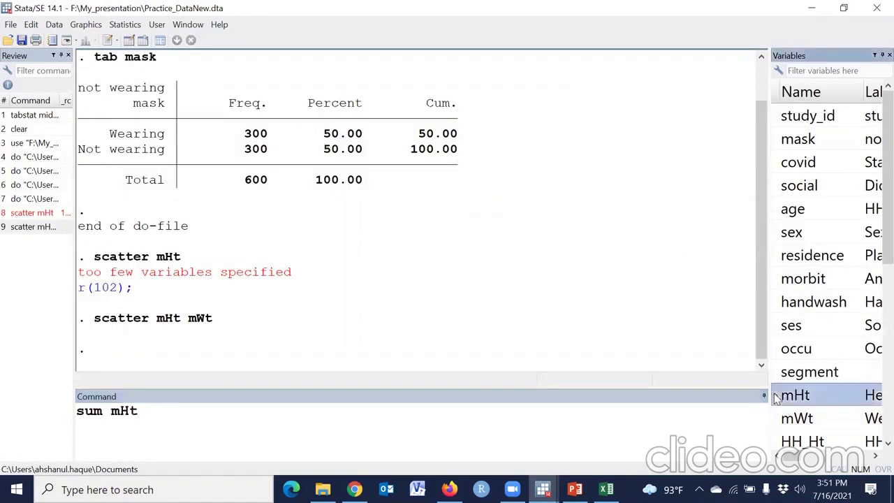
scroll(775, 401, "down", 1)
scroll(775, 402, "down", 1)
left_click(778, 280)
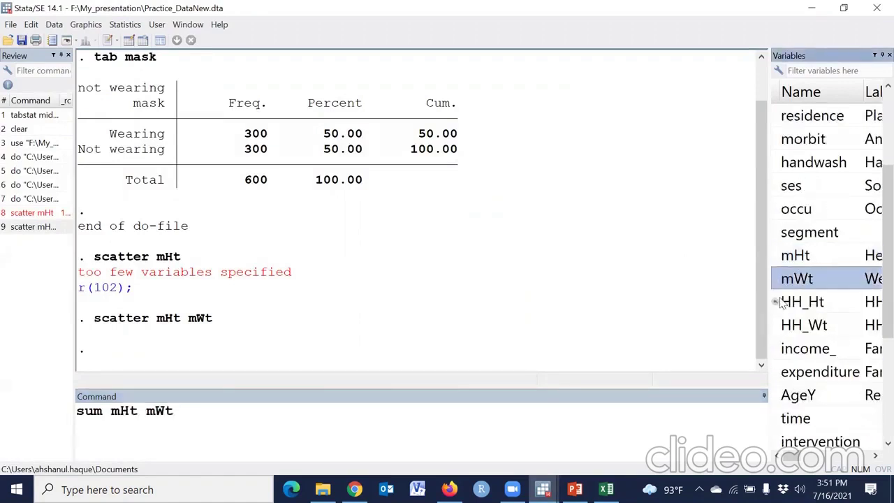
left_click(777, 306)
left_click(777, 326)
left_click(777, 350)
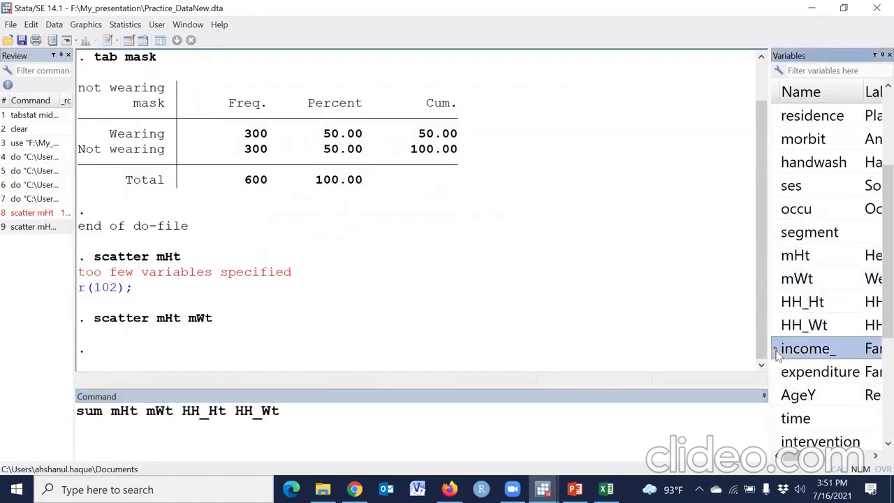
left_click(777, 372)
left_click(777, 396)
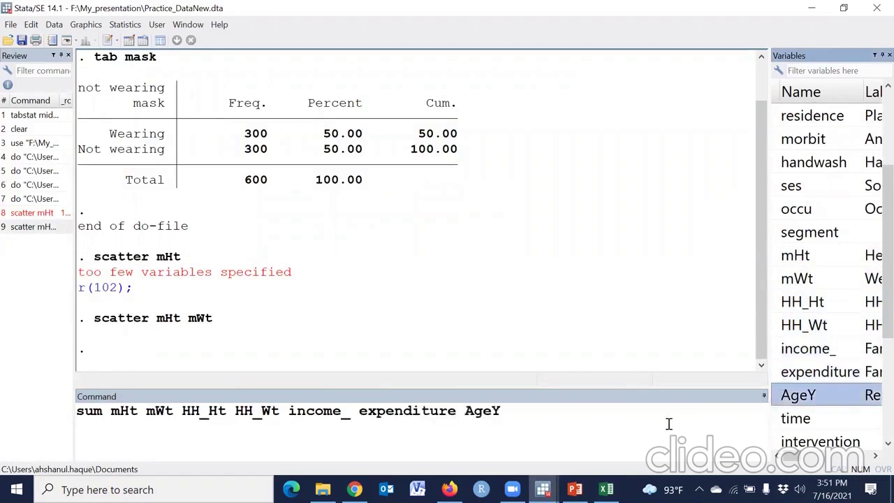
key("Return")
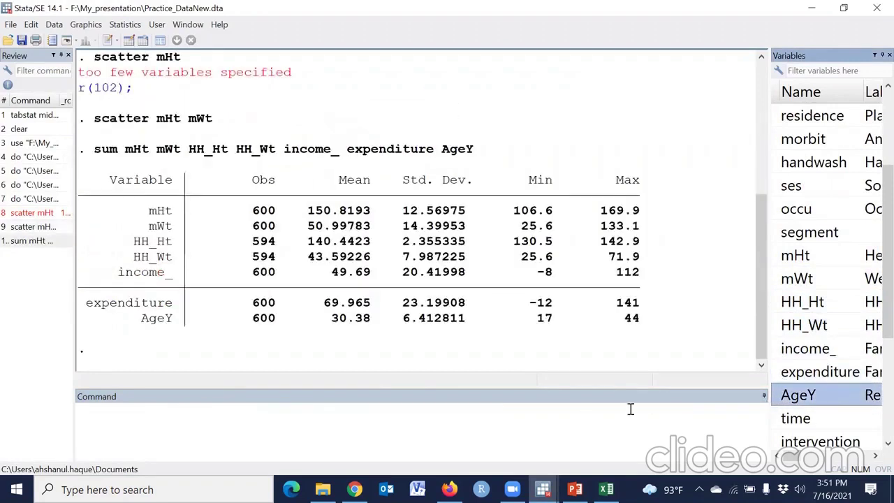
- Recall the executed sum command, move it to line 6 of DO_practice1, add blank lines below it and save the do-file
left_click(31, 241)
triple_click(519, 412)
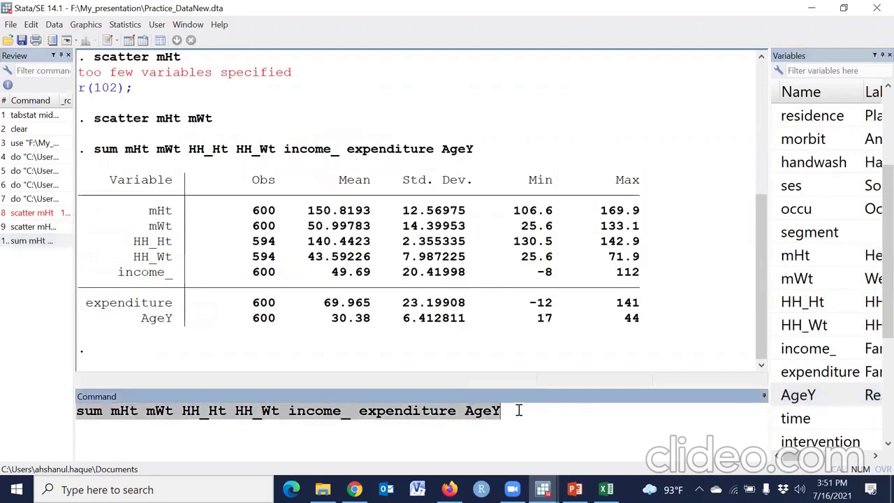
key("ctrl+x")
key("alt+Tab")
left_click(61, 210)
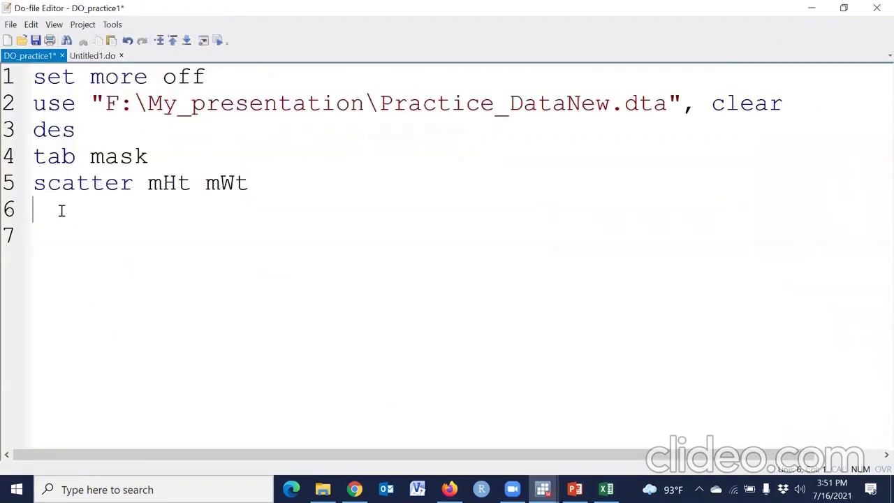
key("ctrl+v")
key("Return")
key("Return")
key("Return")
key("Return")
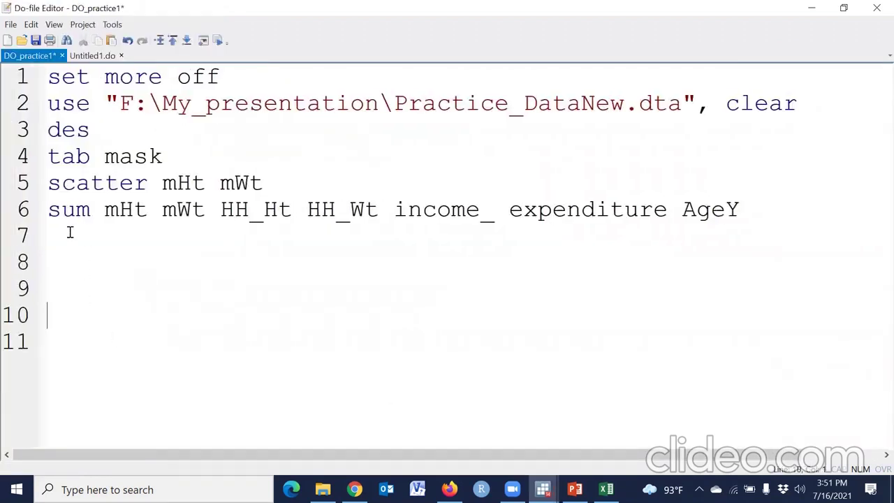
left_click(36, 40)
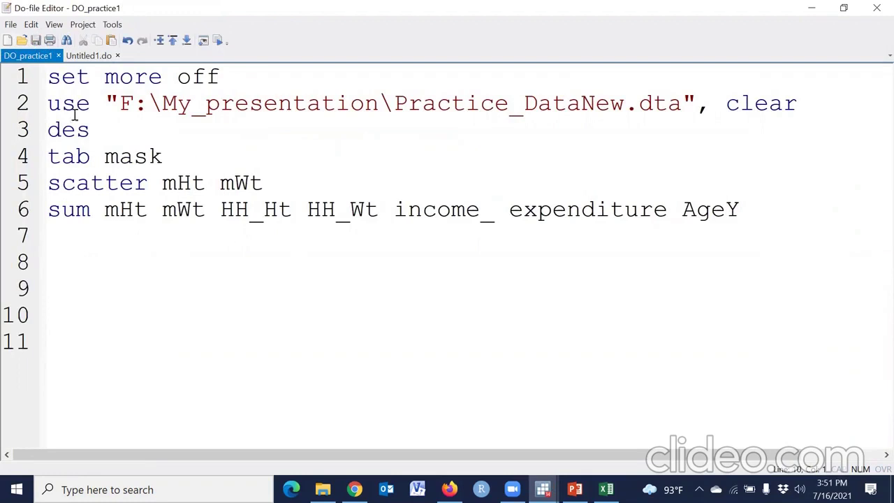
- Run lines 1 to 6 of DO_practice1, close the scatter graph and return to the Stata results
left_click_drag(18, 78, 18, 210)
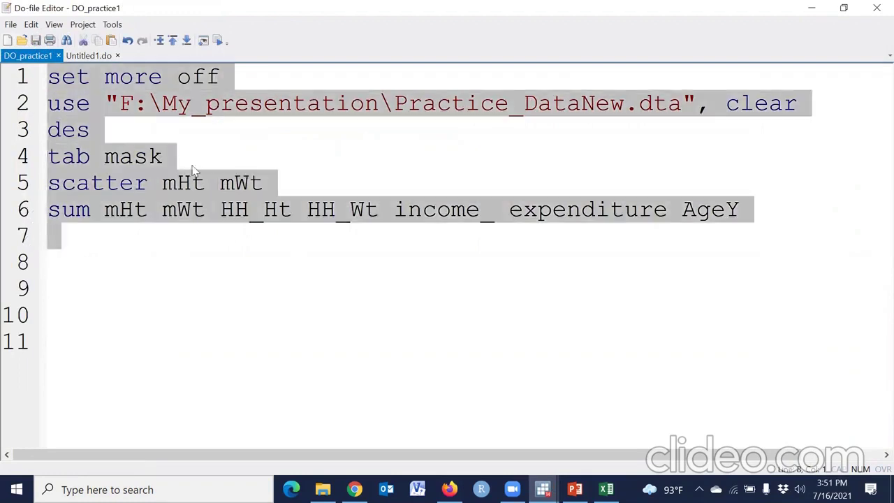
left_click(218, 40)
left_click(663, 86)
mouse_move(543, 489)
left_click(468, 447)
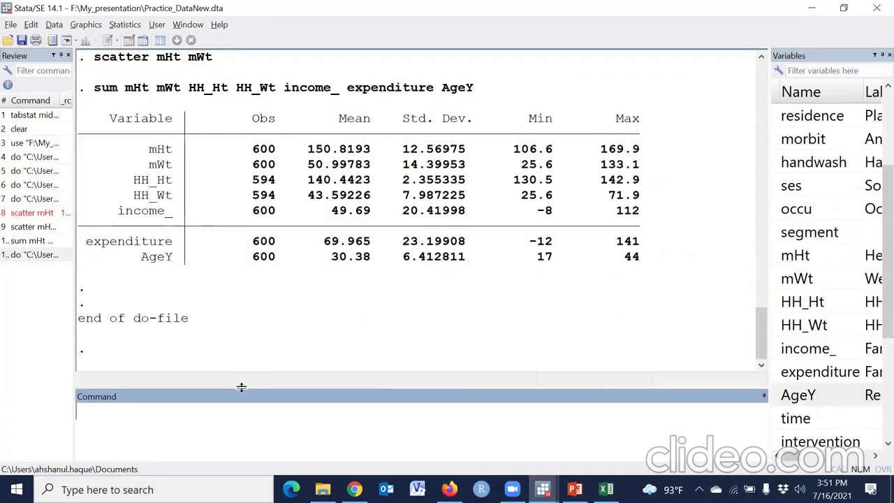
- Enlarge the command area and tabulate occu with ta occu
left_click_drag(240, 386, 249, 346)
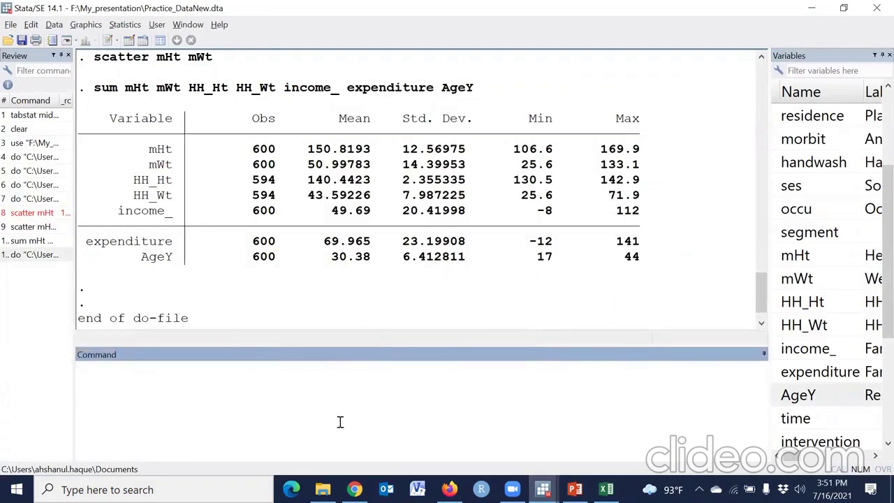
type("ta")
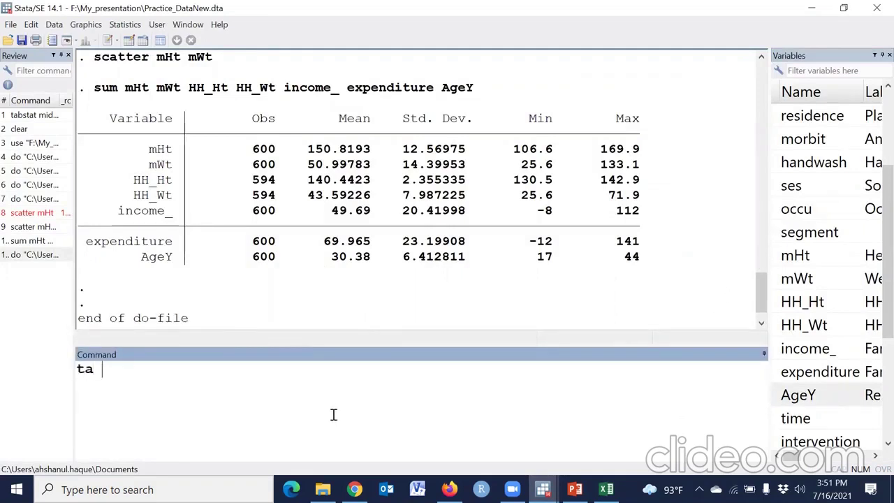
left_click(772, 208)
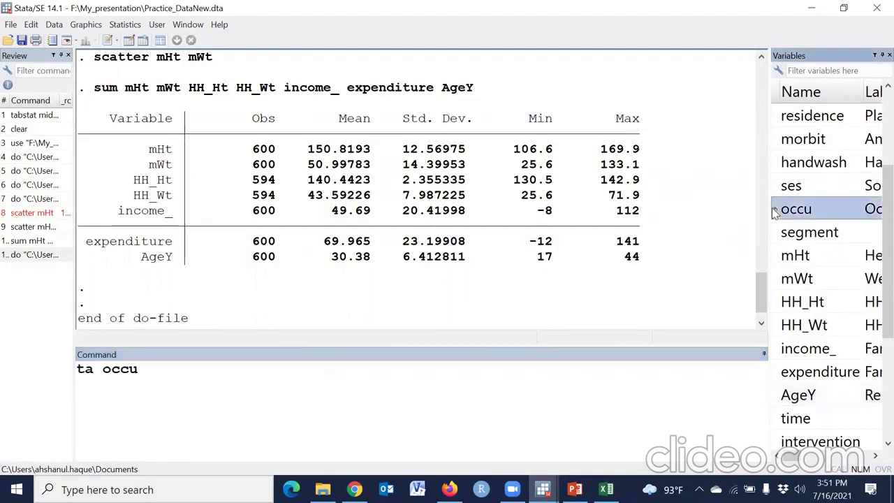
key("Return")
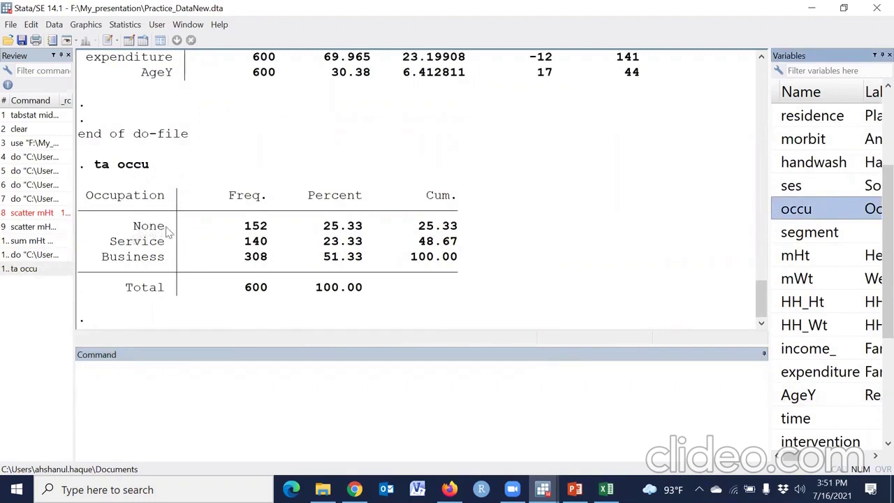
- Compose the command replace occu=1 if occu==0 on the Stata command line
left_click(187, 392)
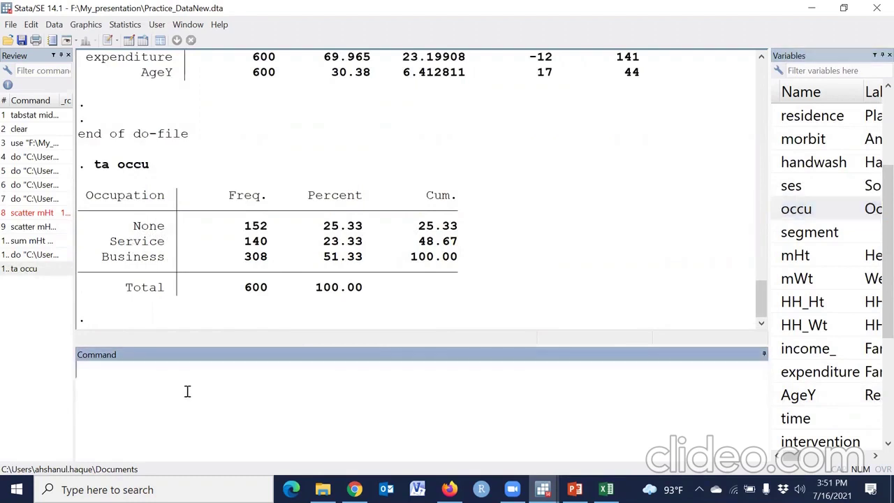
type("replace")
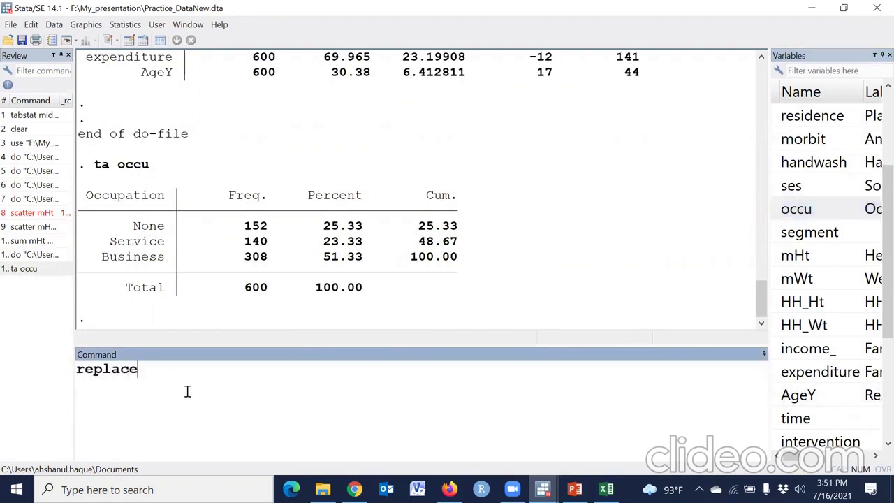
double_click(775, 209)
left_click(327, 378)
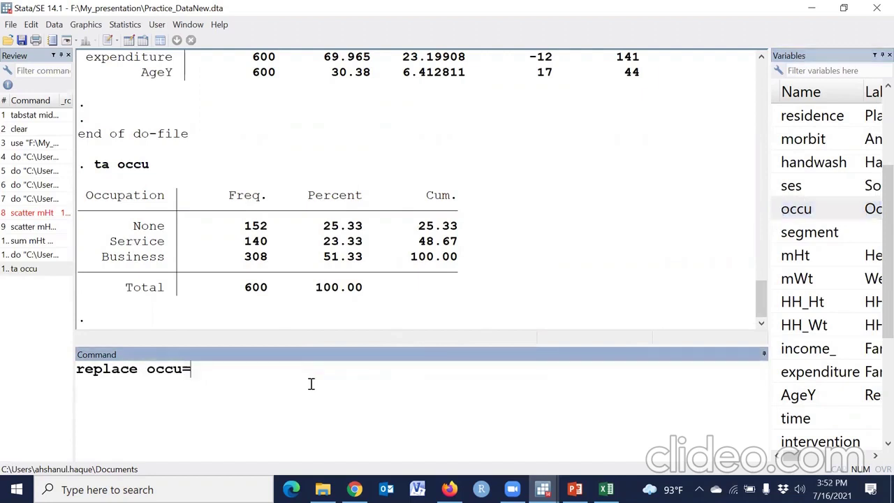
type("=21 if")
double_click(795, 209)
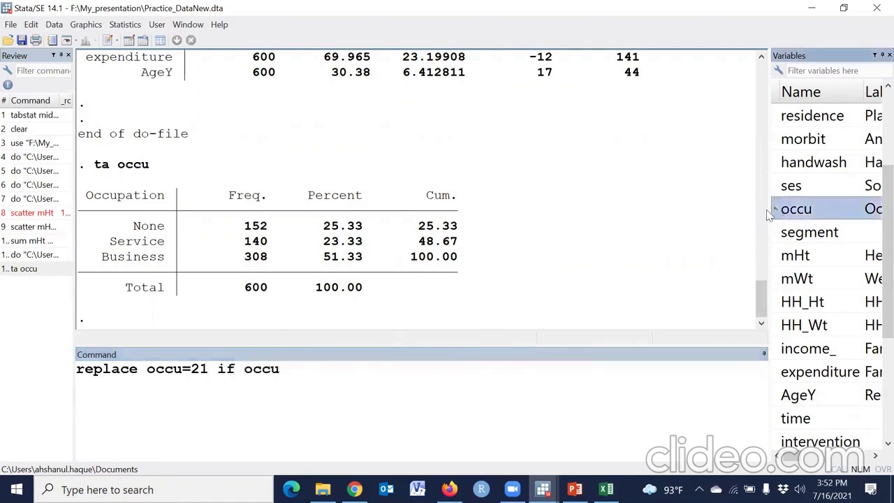
left_click(507, 382)
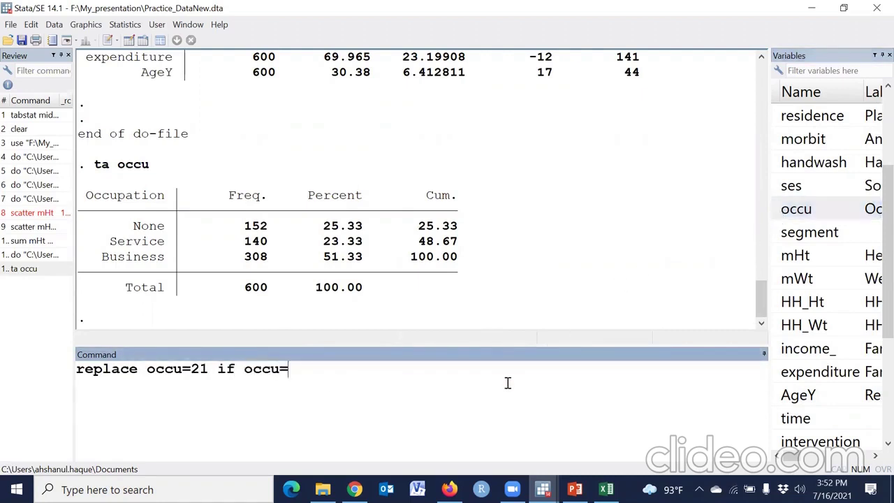
type("==0")
left_click(201, 373)
key("BackSpace")
- Copy and execute replace occu=1 if occu==0, and repeat the tabulation of occu
left_click_drag(307, 370, 56, 359)
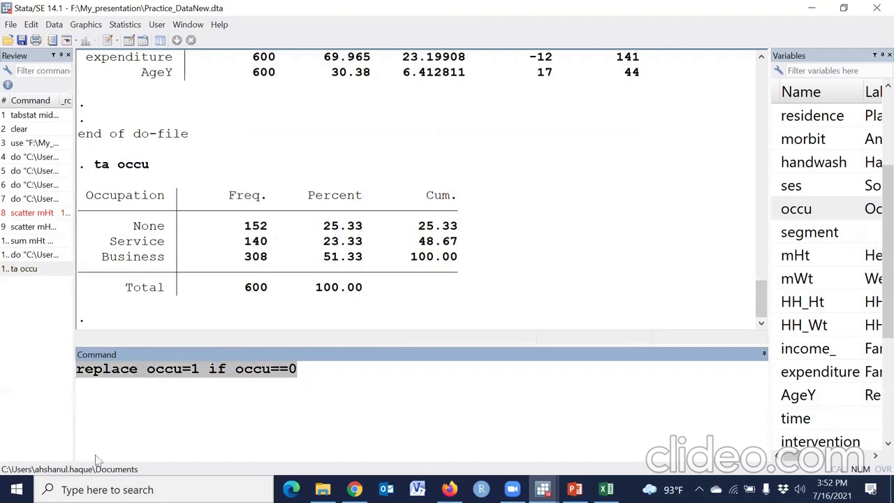
left_click(170, 399)
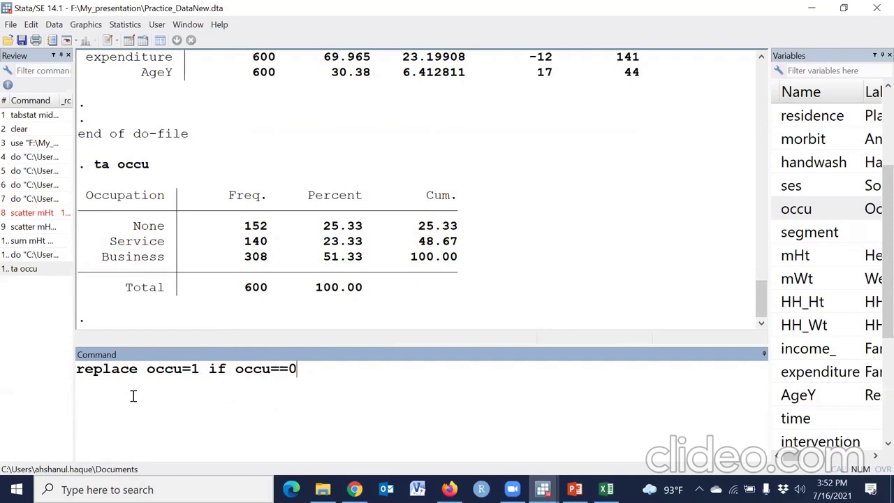
left_click_drag(317, 369, 66, 371)
key("ctrl+c")
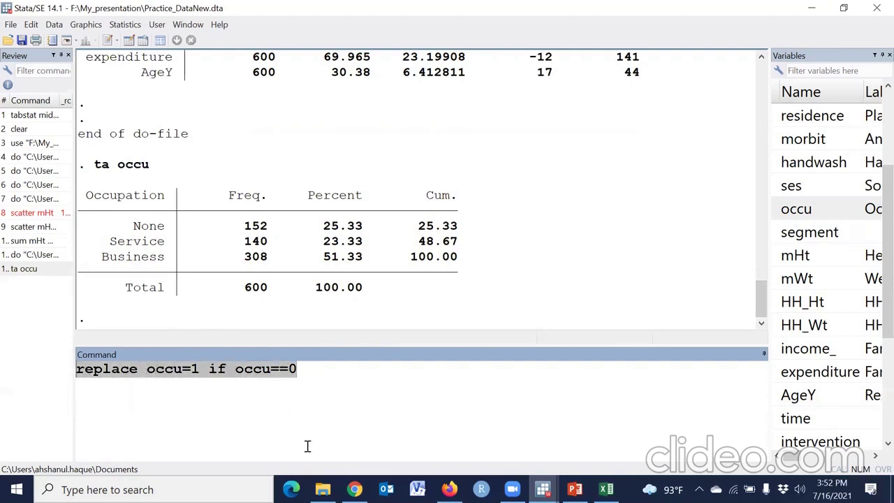
left_click(319, 374)
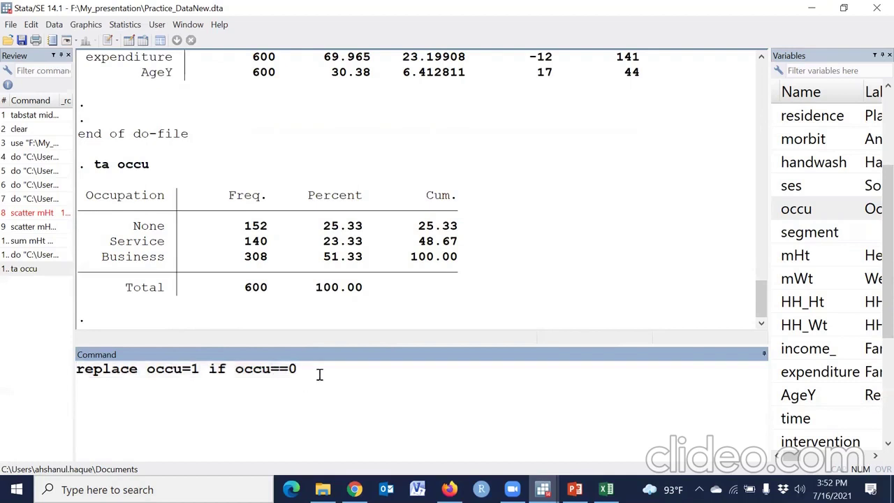
key("Return")
left_click(25, 268)
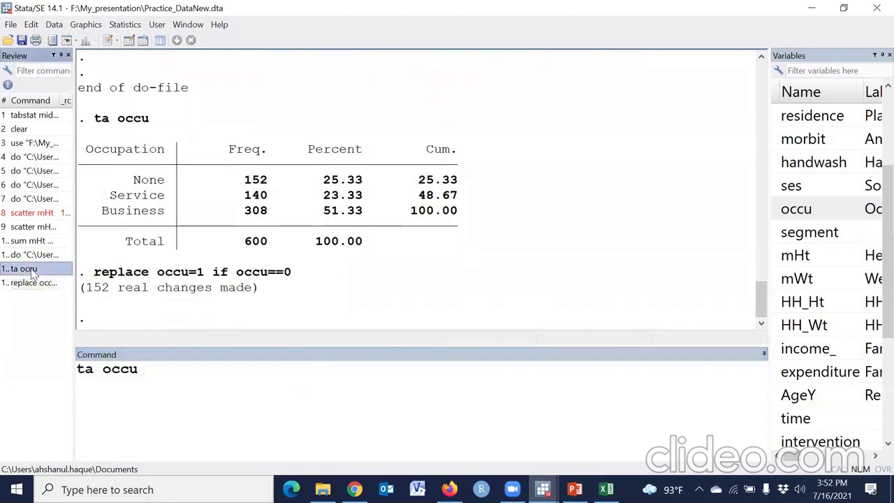
key("Return")
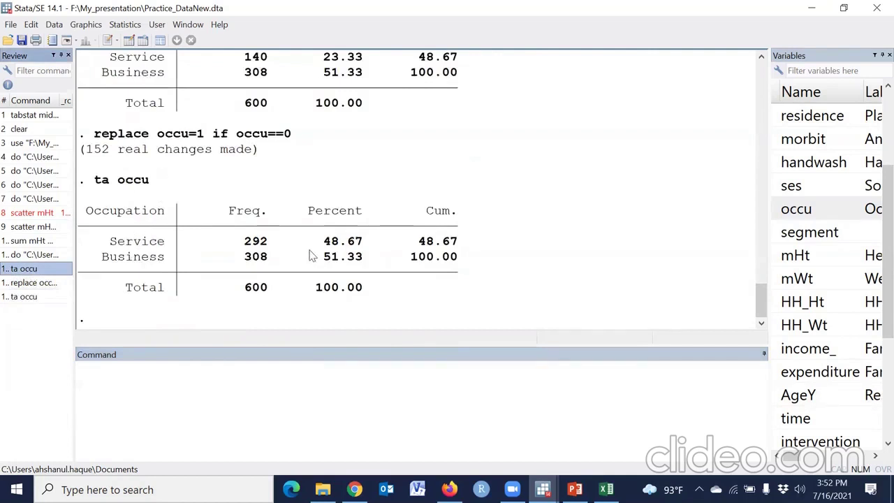
- Recall the executed replace command, take it off the command line, place it as line 7 of DO_practice1 and save the do-file
left_click(43, 282)
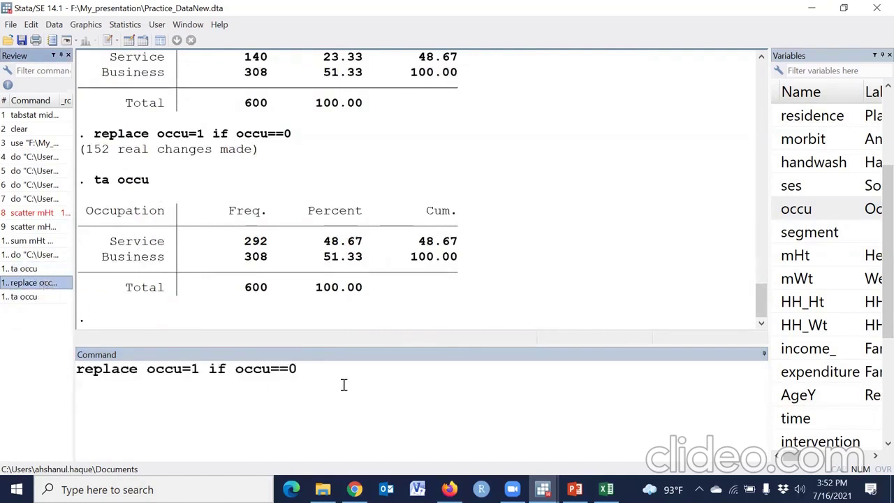
key("BackSpace")
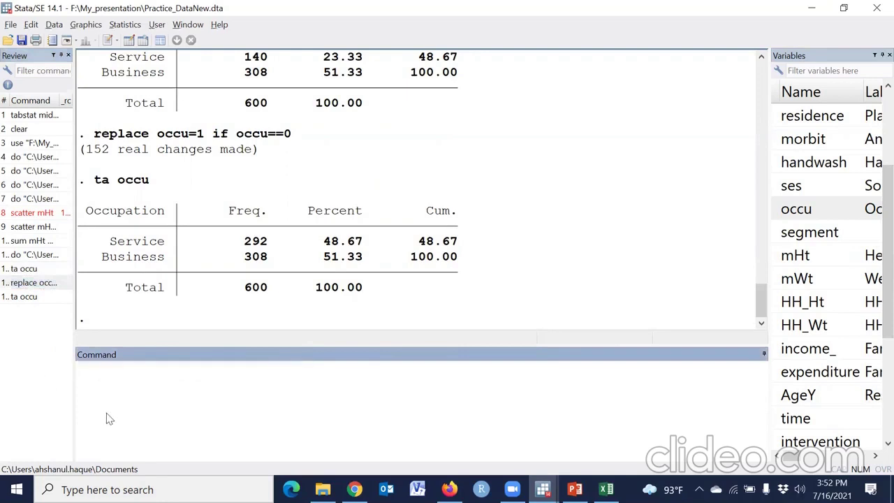
key("alt+Tab")
left_click(71, 232)
key("ctrl+v")
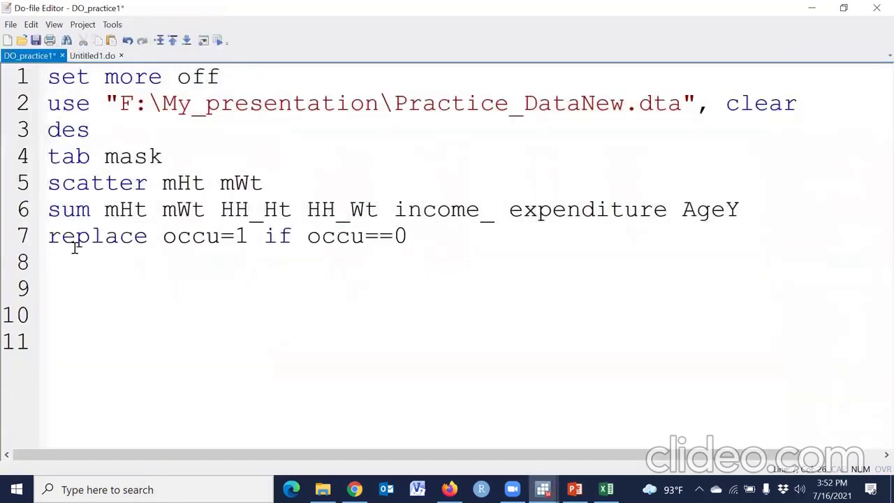
left_click(35, 40)
- Run lines 1 to 7 of DO_practice1 and return to the Stata results to check the output
key("alt+Tab")
key("alt+Tab")
left_click_drag(20, 80, 21, 264)
left_click(219, 41)
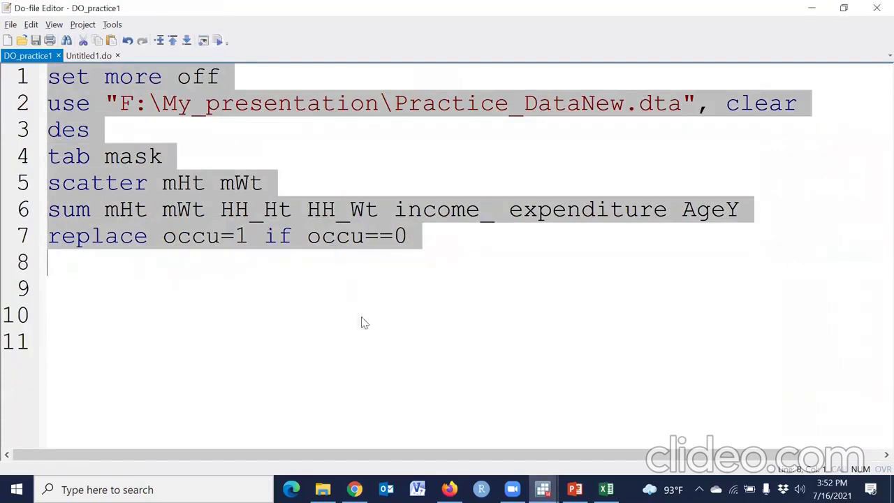
mouse_move(542, 489)
left_click(418, 426)
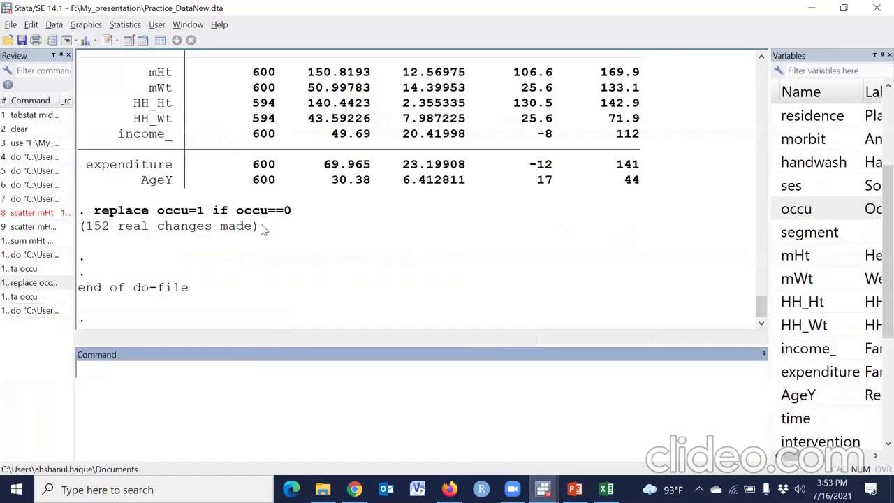
- Comment out scatter mHt mWt on line 5 of DO_practice1 with an asterisk and run only that line
key("alt+Tab")
left_click(269, 342)
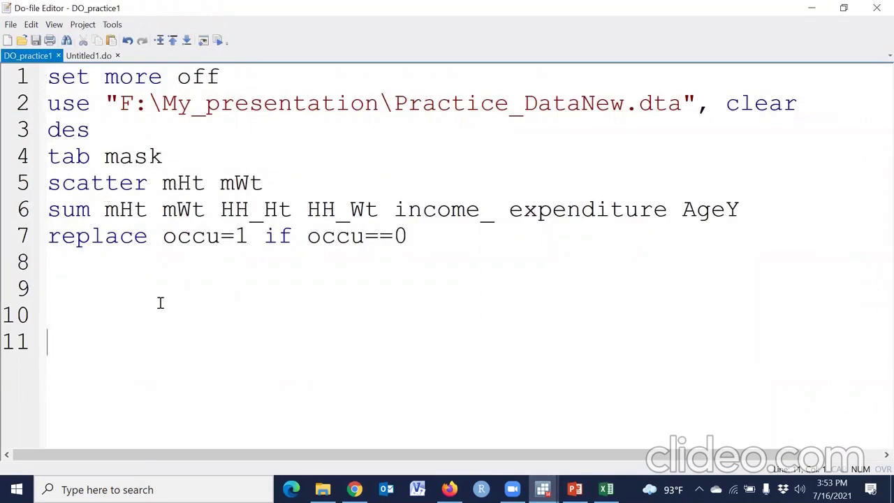
left_click(51, 183)
type("*")
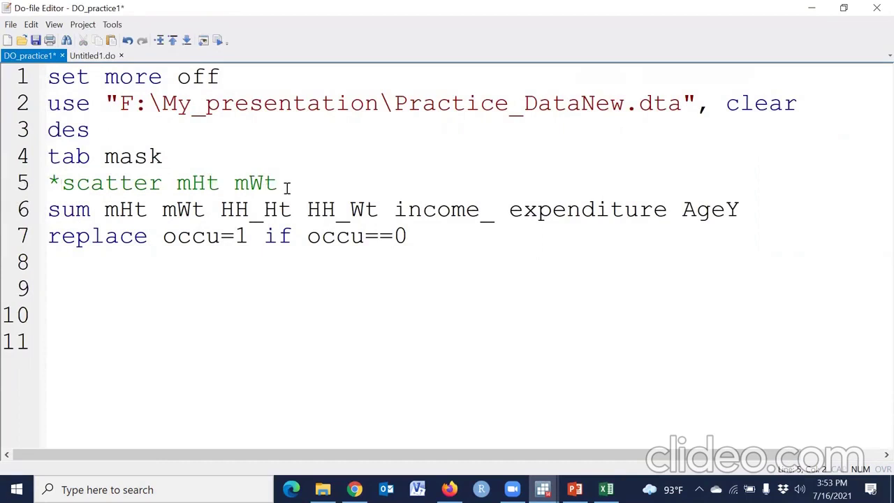
left_click_drag(298, 194, 28, 207)
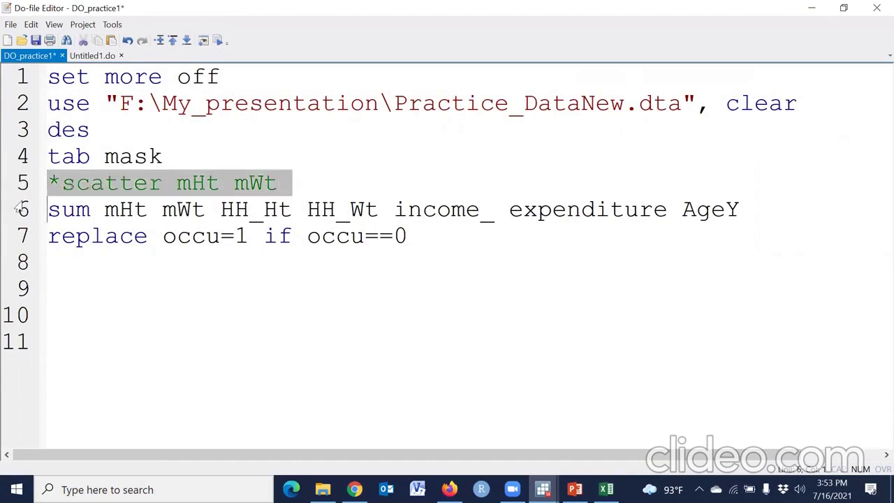
left_click(219, 41)
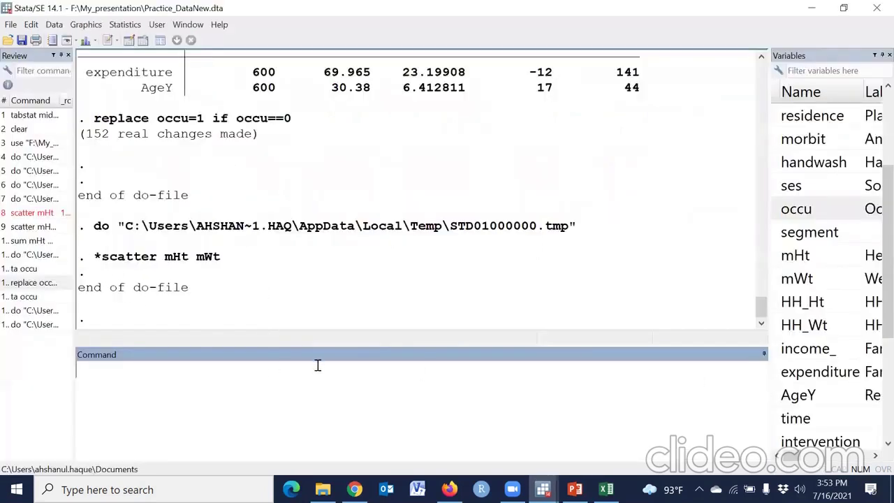
- Comment out tab mask on line 4 of DO_practice1 with an asterisk, run that line and highlight its echo in the results
key("alt+Tab")
left_click(50, 156)
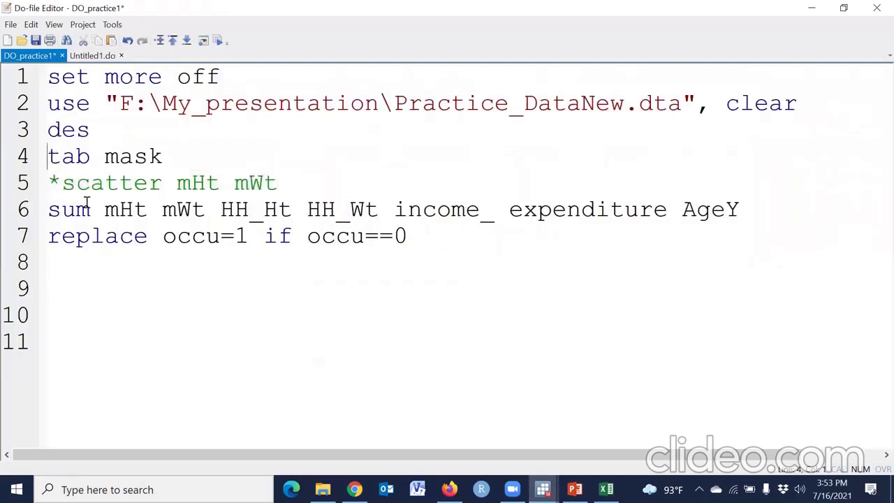
type("*")
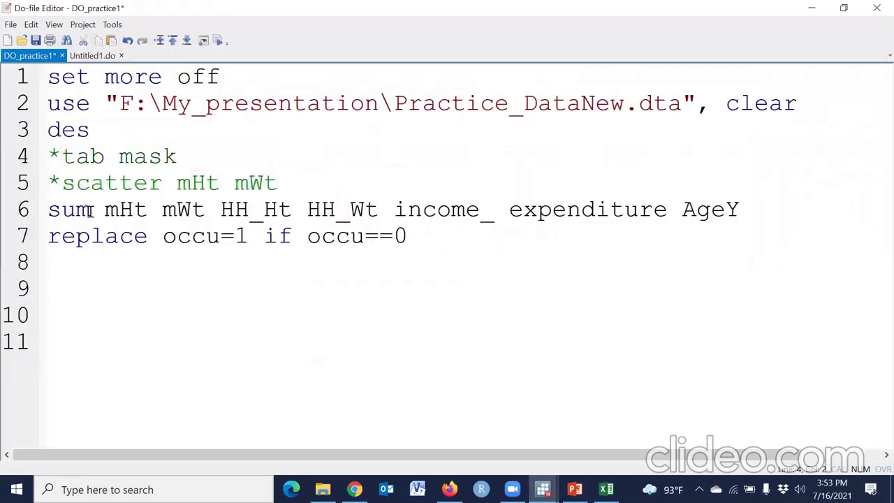
left_click(22, 162)
left_click(217, 41)
left_click_drag(87, 257, 166, 258)
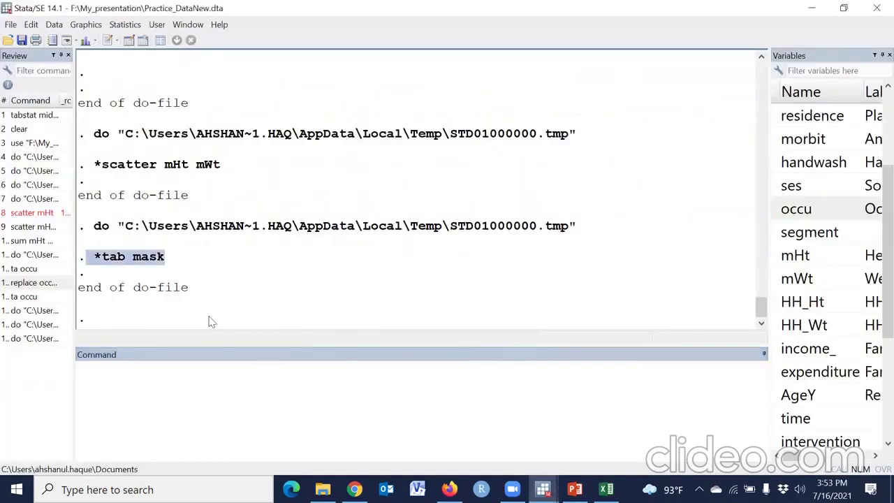
- Return to DO_practice1, review all its lines including the two commented-out commands, and save the do-file
key("alt+Tab")
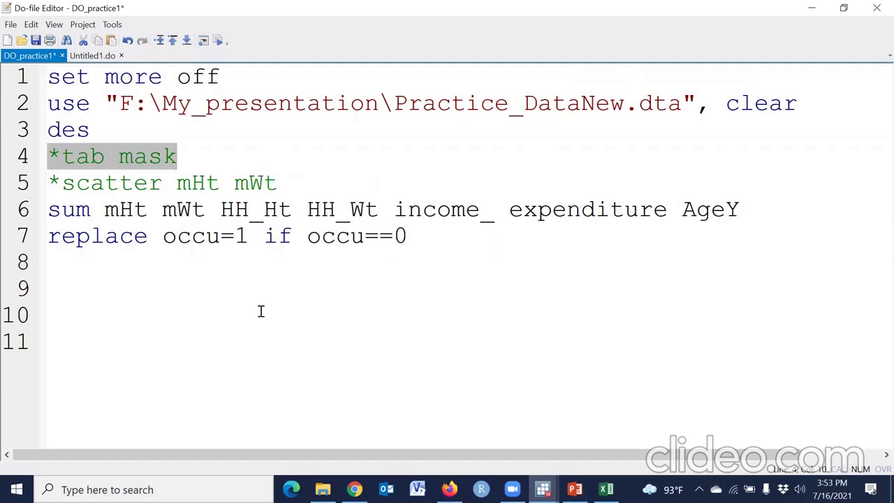
left_click(168, 291)
left_click_drag(19, 78, 31, 332)
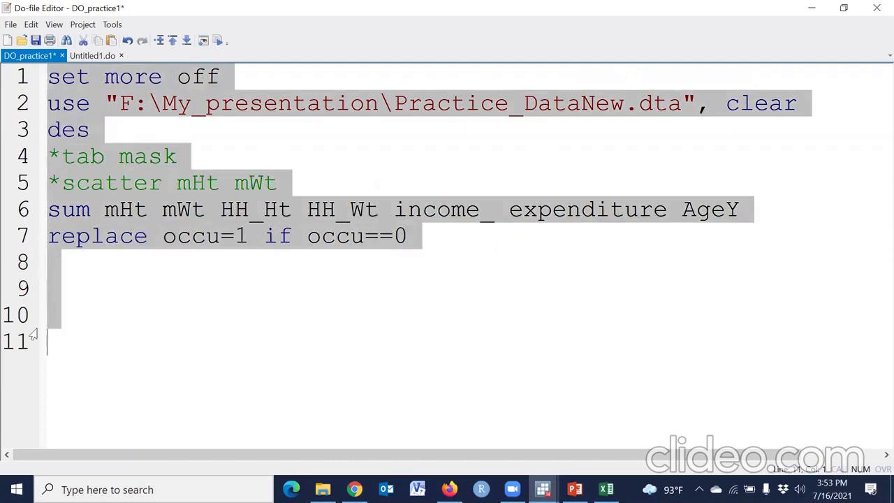
left_click(155, 328)
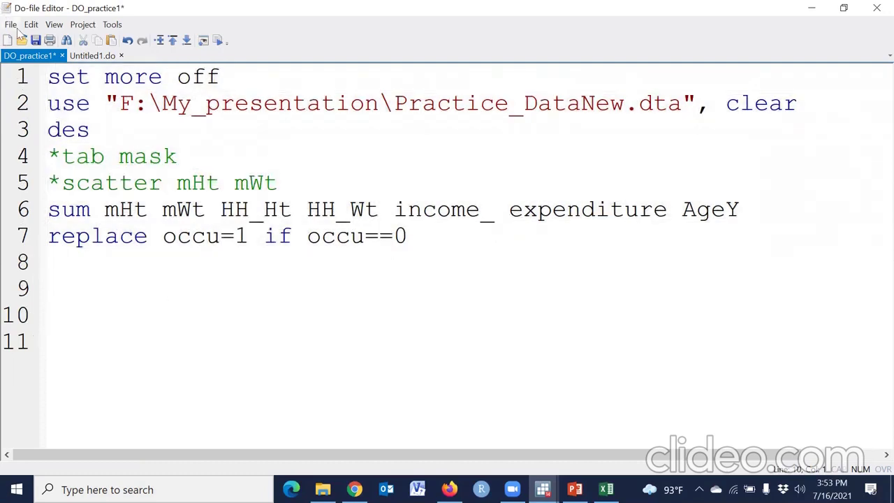
left_click(32, 42)
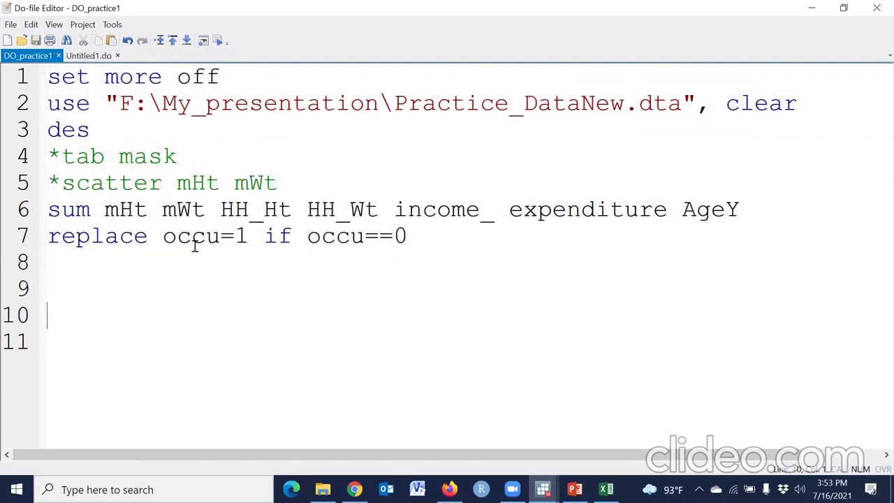
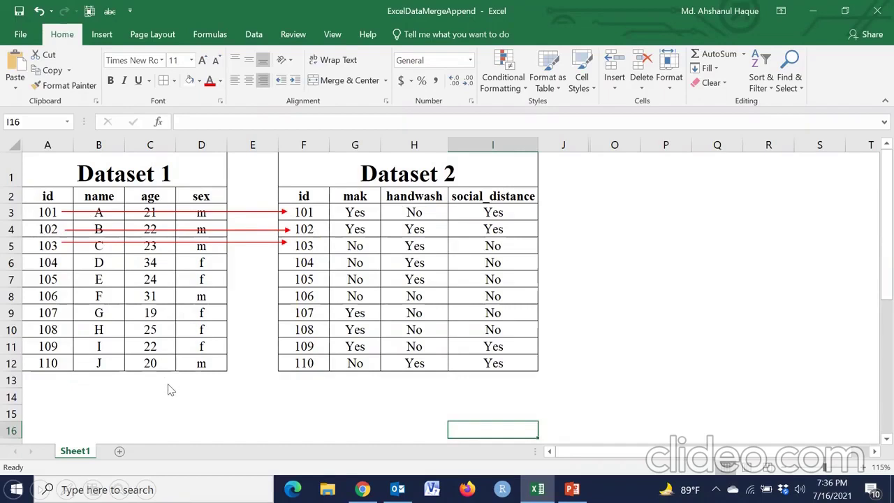
- Switch to the Excel dataset sheet and mark how ids 101 and 102 in Dataset 1 match several follow-ups in Dataset 3
key("alt+Tab")
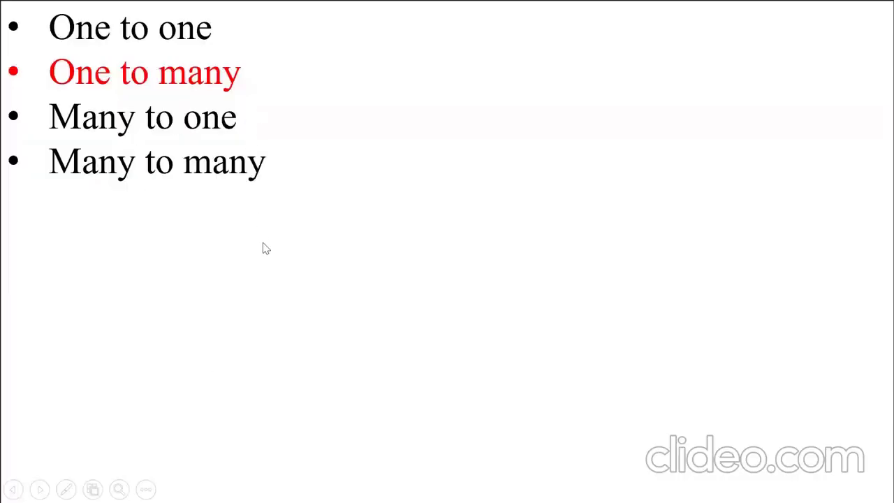
key("alt+Tab")
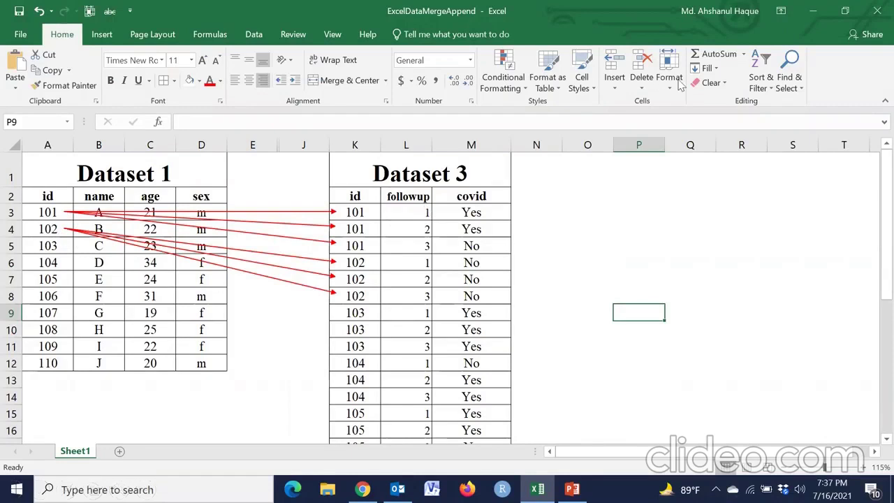
mouse_move(422, 203)
left_mouse_down()
mouse_move(420, 230)
mouse_move(436, 227)
mouse_move(420, 250)
mouse_move(411, 249)
mouse_move(447, 237)
left_mouse_up()
left_click_drag(50, 222, 56, 229)
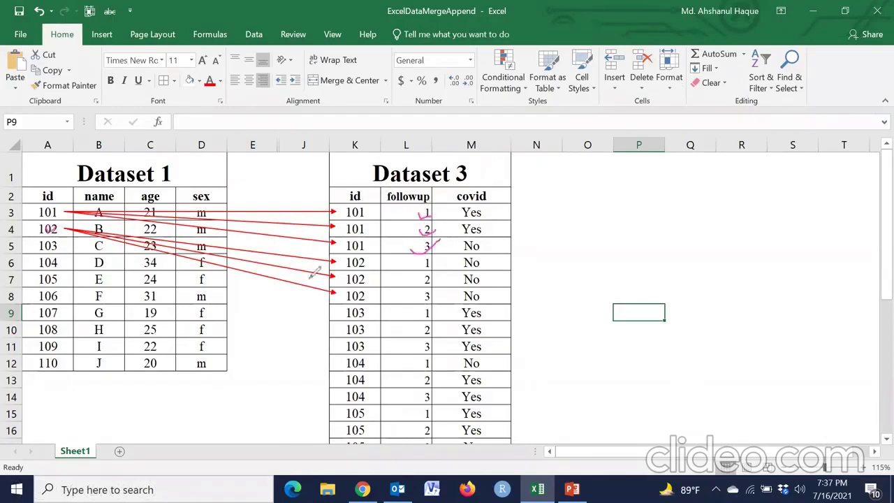
mouse_move(422, 260)
left_mouse_down()
mouse_move(439, 258)
mouse_move(419, 266)
mouse_move(417, 296)
mouse_move(459, 292)
left_mouse_up()
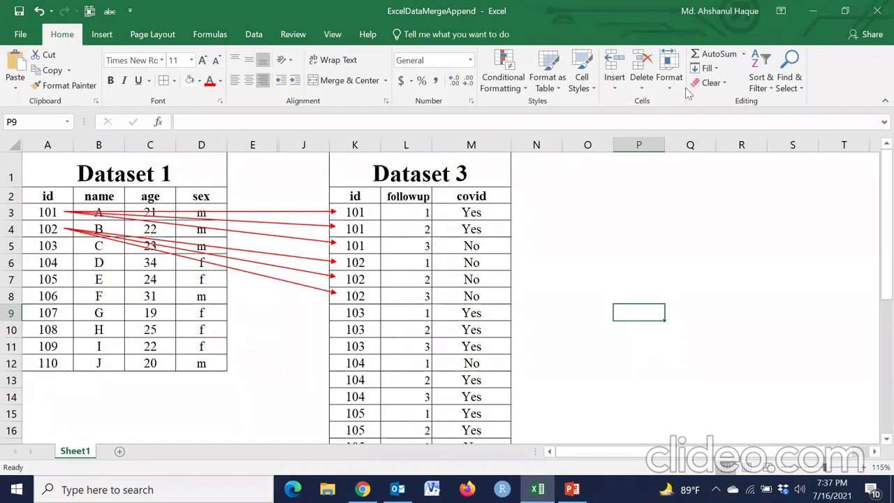
left_click(552, 280)
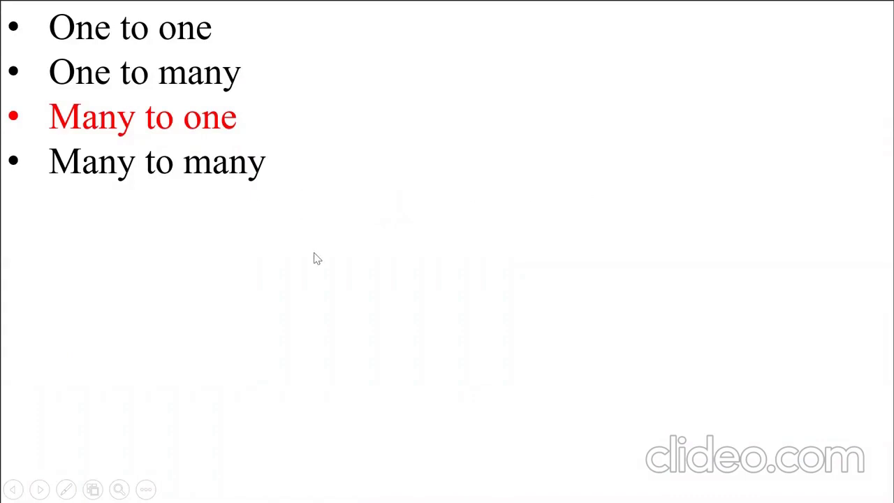
- Mark Dataset 3 and its repeated id 101 rows to illustrate the many-to-one match with Dataset 1, and erase the marks
key("alt+Tab")
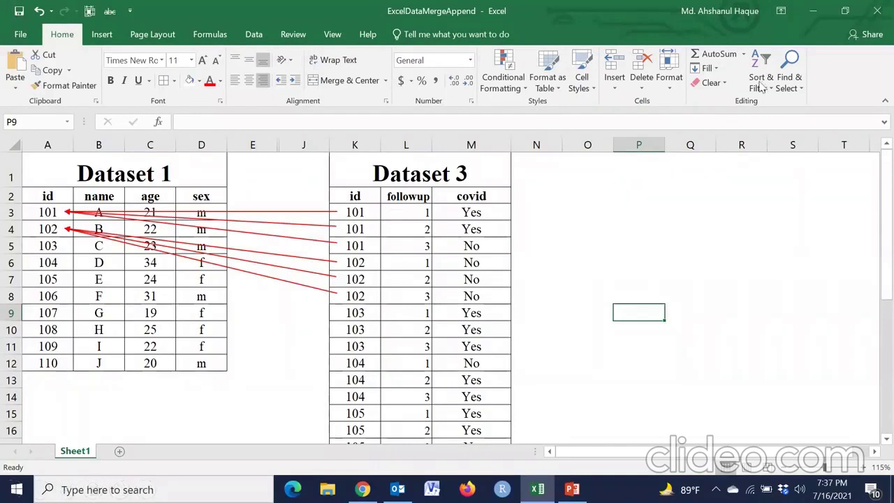
left_click_drag(417, 175, 511, 154)
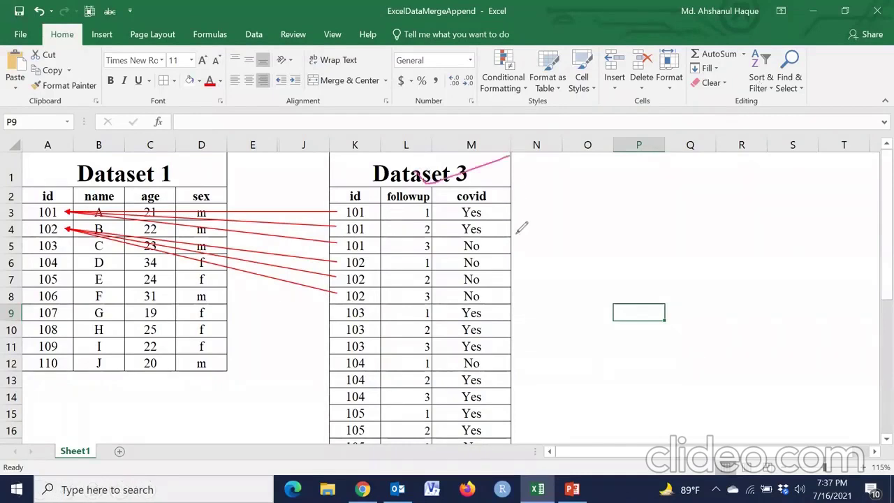
left_click_drag(354, 221, 356, 245)
key("Escape")
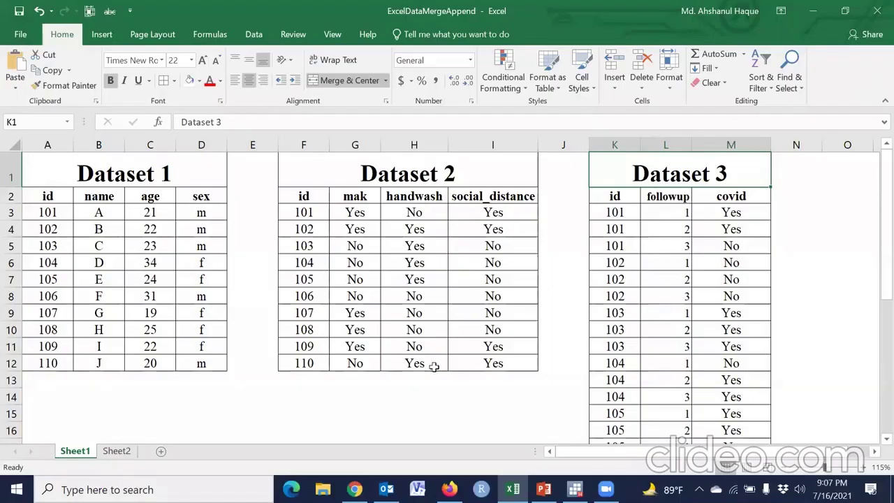
- Examine Dataset 1, Dataset 2 and Dataset 3 on Sheet1 by highlighting each table in turn
left_click(316, 424)
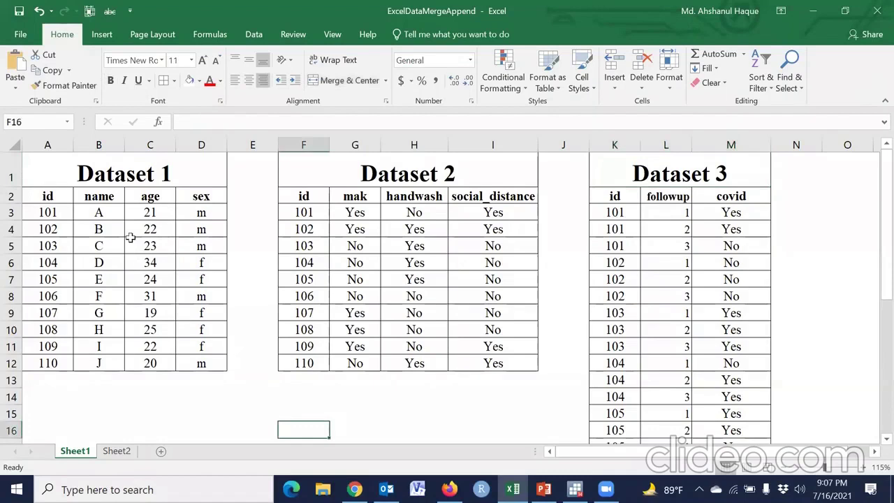
mouse_move(74, 174)
left_mouse_down()
mouse_move(132, 230)
mouse_move(154, 359)
left_mouse_up()
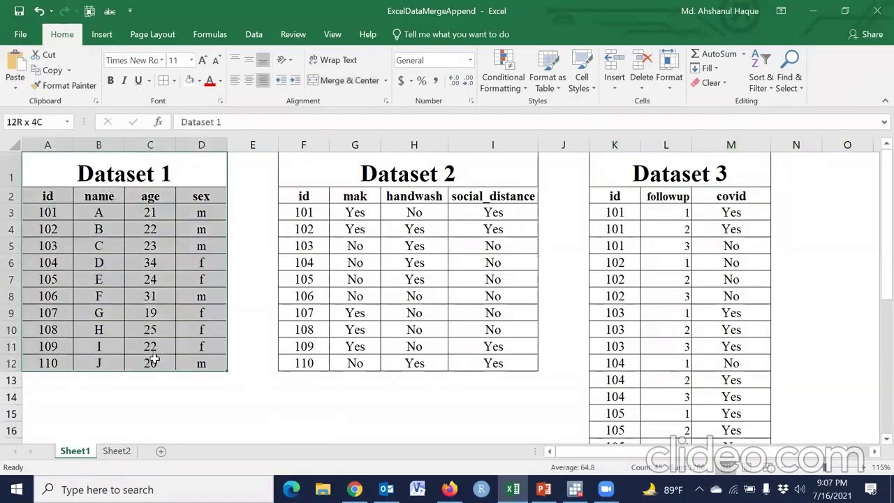
left_click_drag(363, 174, 451, 338)
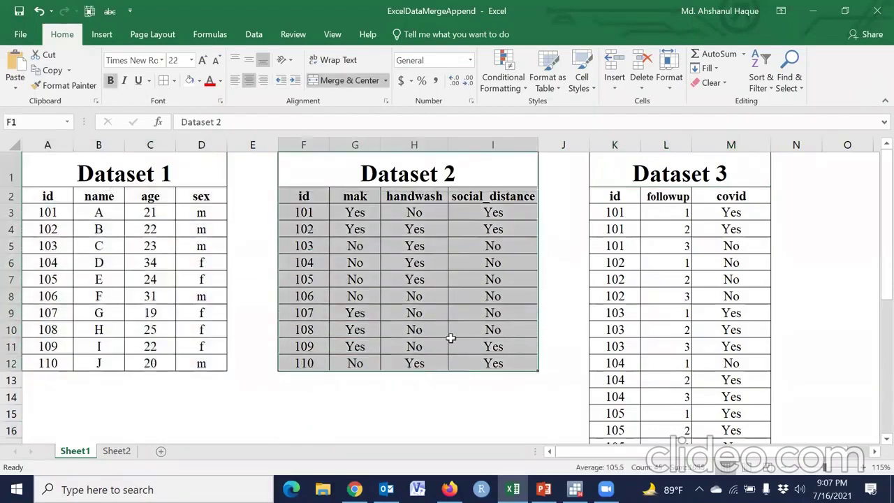
left_click_drag(618, 175, 714, 452)
left_click(454, 312)
scroll(435, 370, "up", 6)
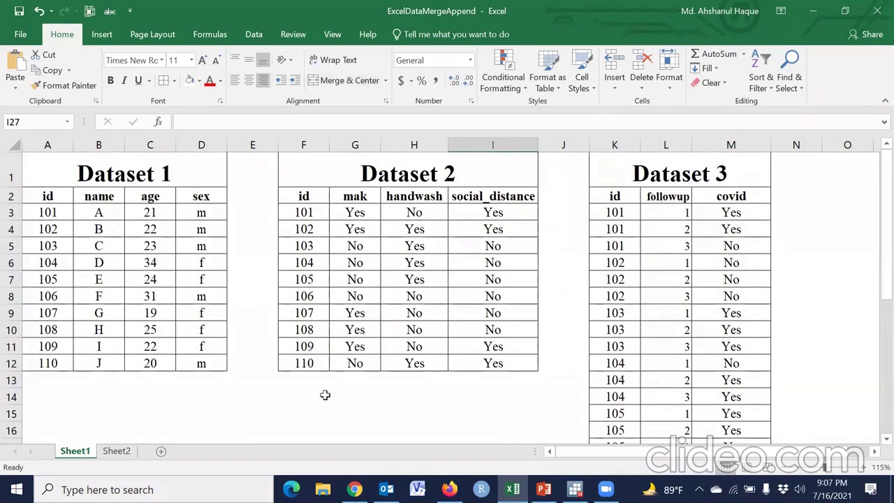
- Compare the Dataset 1 table on Sheet2 with the Dataset 1 table on Sheet1, including its id column
left_click(120, 454)
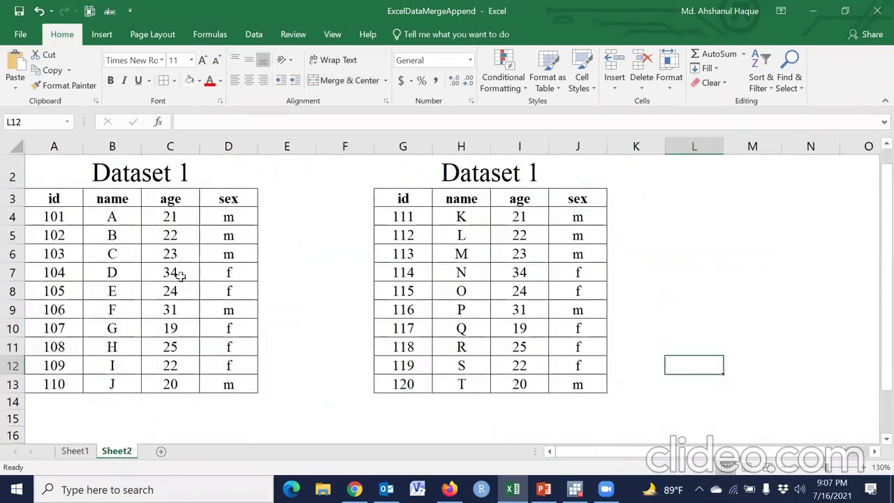
left_click_drag(106, 165, 169, 384)
left_click(74, 453)
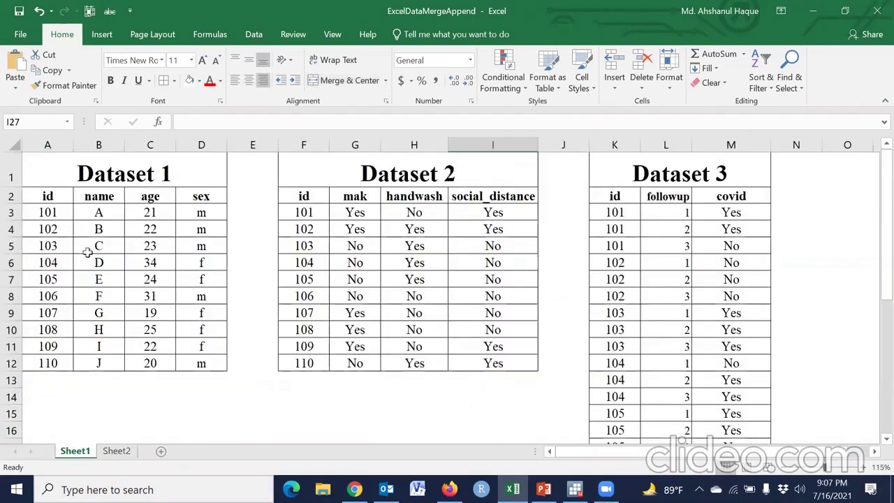
left_click_drag(63, 212, 60, 363)
left_click_drag(57, 196, 204, 363)
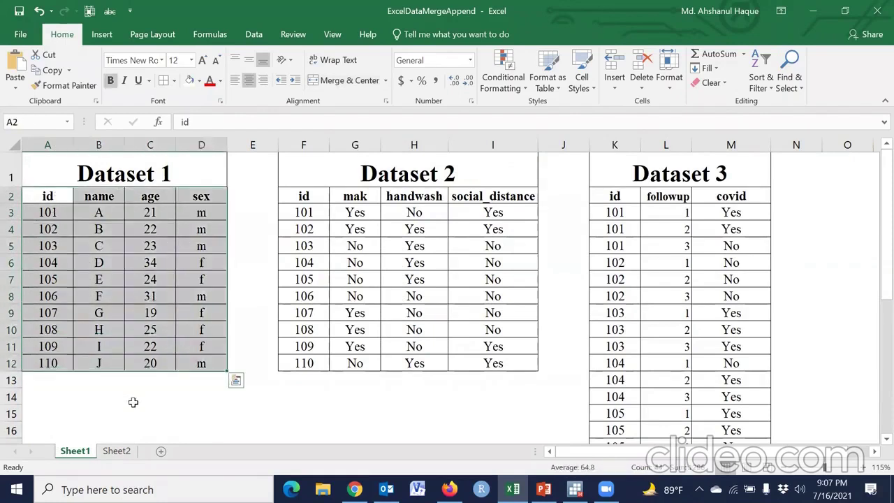
- Compare the variables of the two Dataset 1 tables on Sheet2, mark the first table's four columns and erase the marks
left_click(126, 450)
left_click_drag(56, 202, 205, 387)
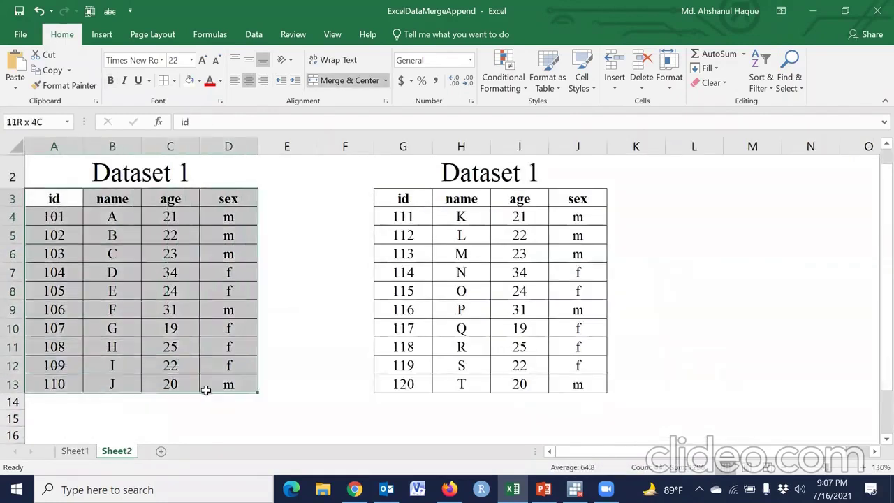
left_click_drag(415, 213, 562, 389)
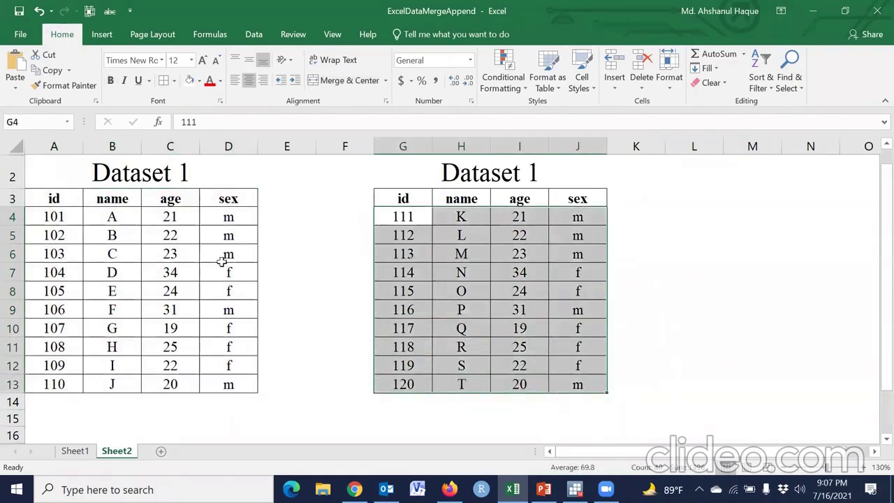
mouse_move(404, 198)
left_mouse_down()
mouse_move(500, 202)
mouse_move(593, 296)
mouse_move(585, 391)
left_mouse_up()
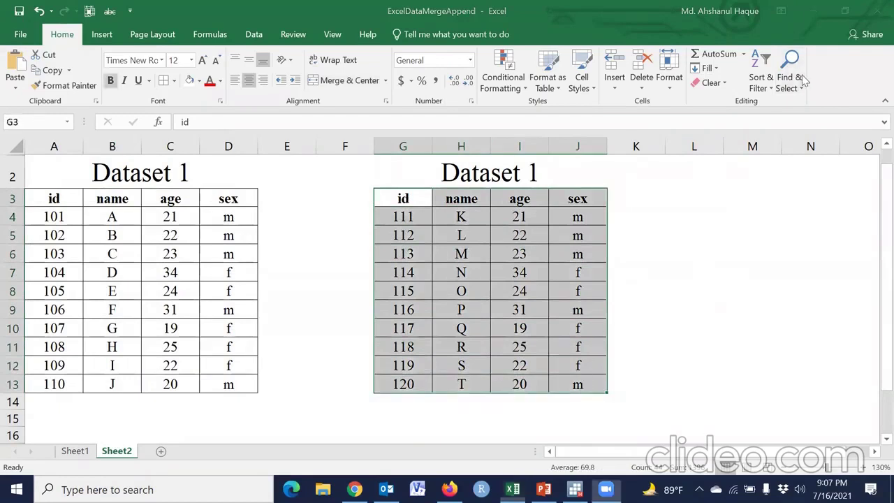
mouse_move(40, 402)
left_mouse_down()
mouse_move(119, 416)
mouse_move(158, 406)
mouse_move(190, 417)
mouse_move(209, 400)
mouse_move(223, 421)
left_mouse_up()
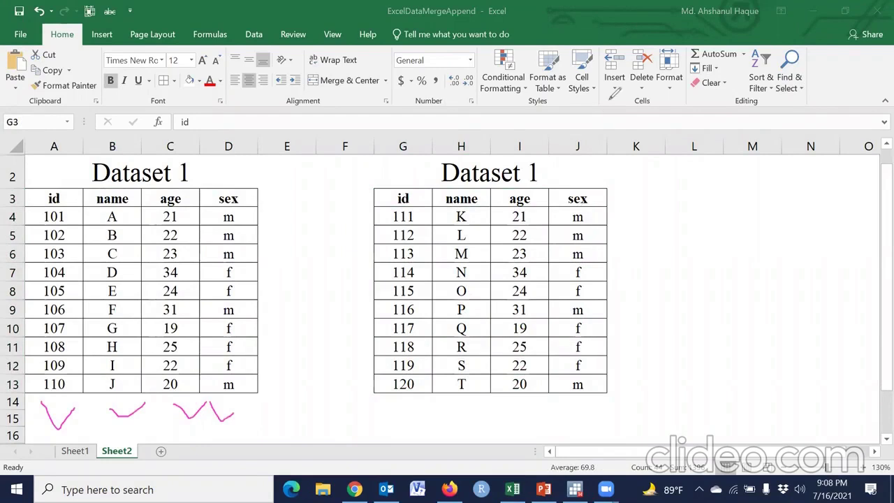
key("Escape")
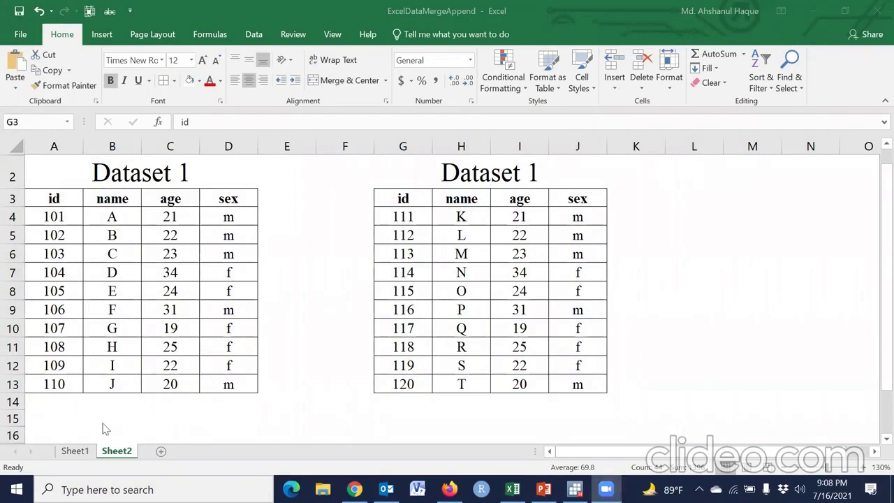
- Return to Sheet1, switch to Stata, open dat_1 from the dataSet folder and display it in the Data Editor
left_click(72, 452)
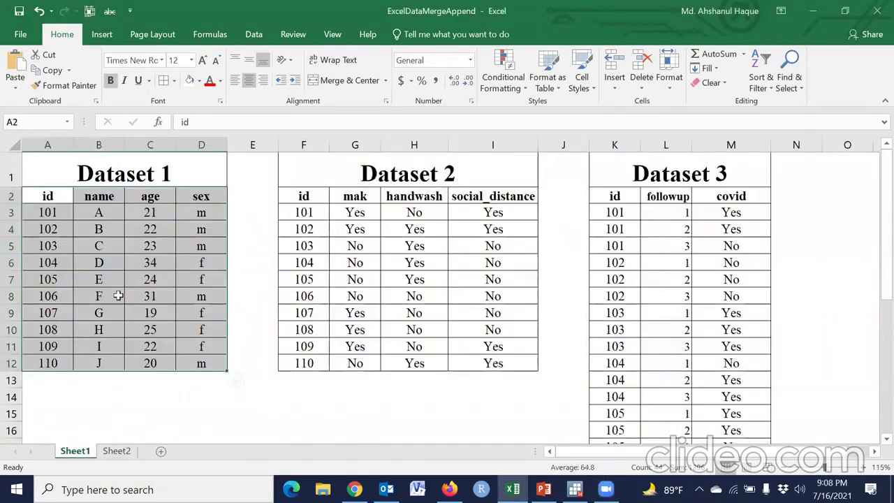
left_click(575, 488)
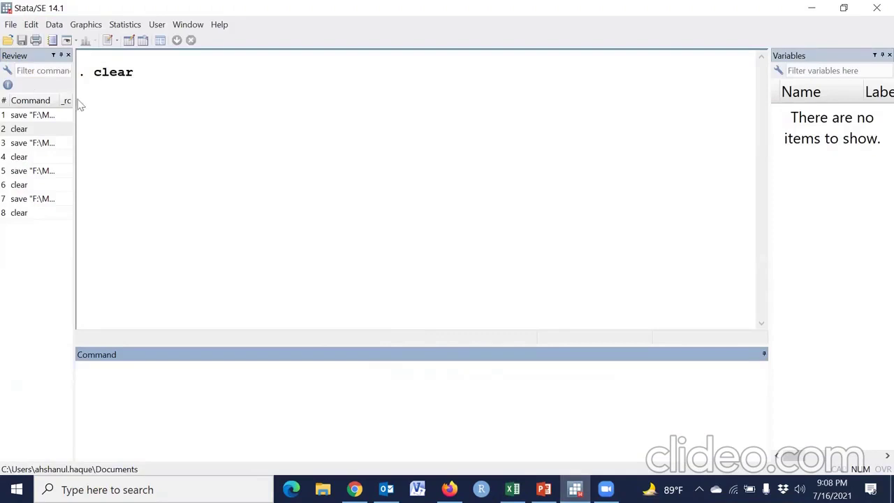
left_click(8, 39)
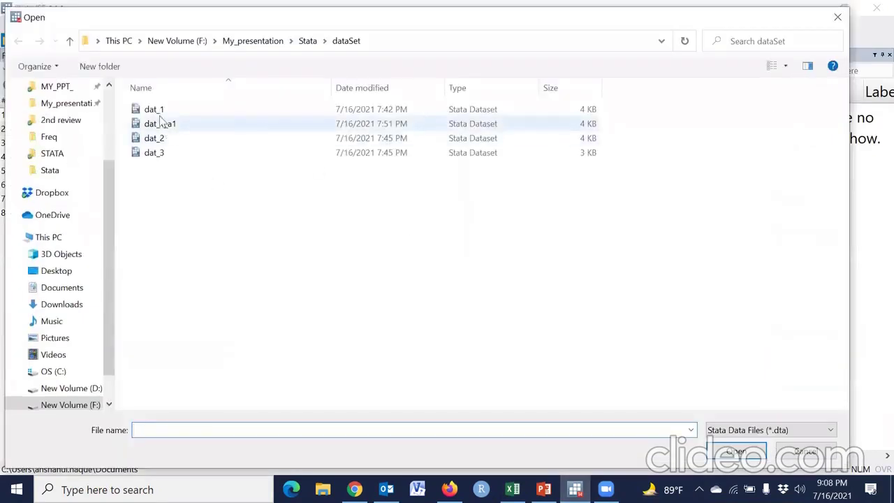
left_click(155, 110)
left_click(737, 453)
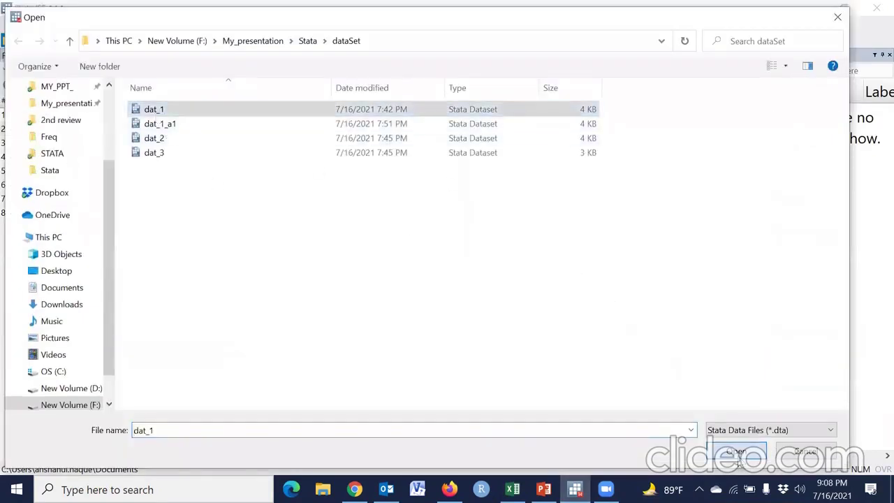
left_click(129, 41)
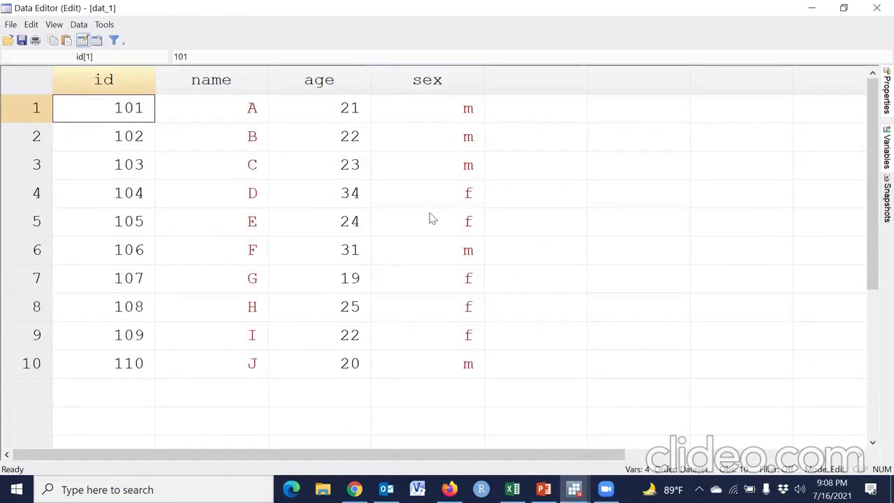
- Switch to Excel, highlight the Dataset 2 table on Sheet1 for review, and return to Stata's main window
left_click(512, 490)
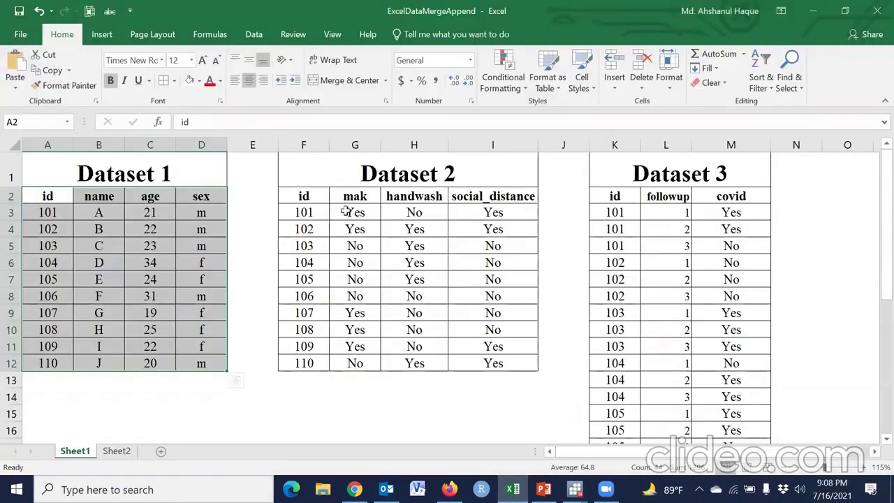
left_click_drag(303, 195, 486, 363)
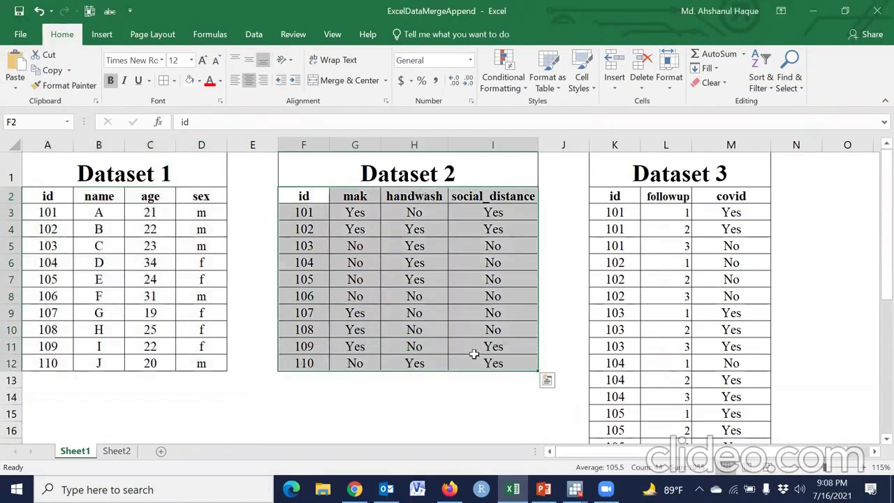
left_click(574, 489)
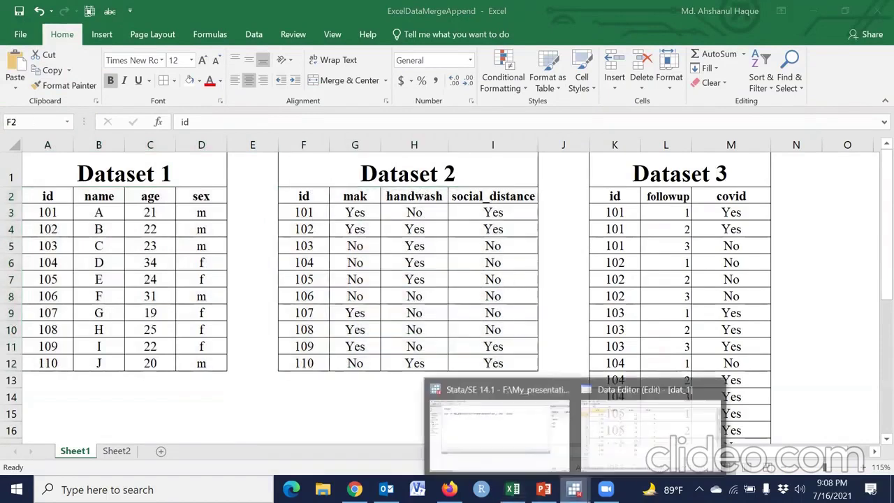
left_click(481, 433)
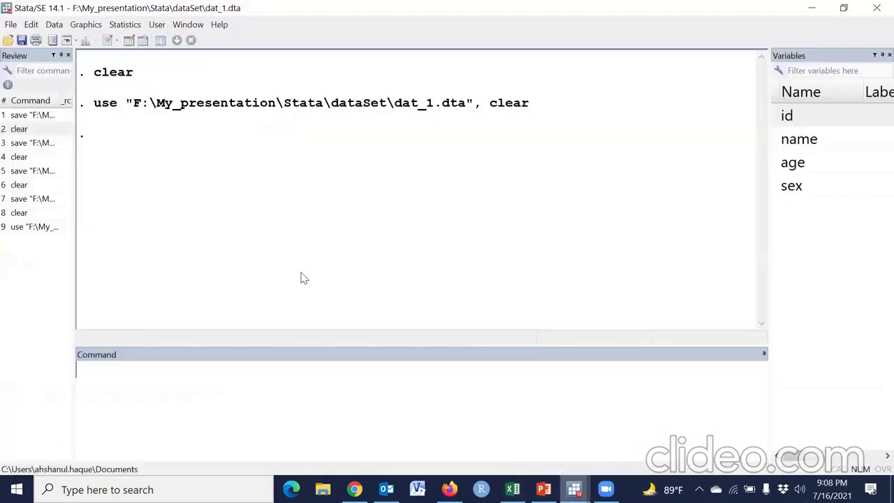
- Merge dat_2 from the dataSet folder into the data in memory, one-to-one on the key variable id
left_click(54, 26)
mouse_move(100, 131)
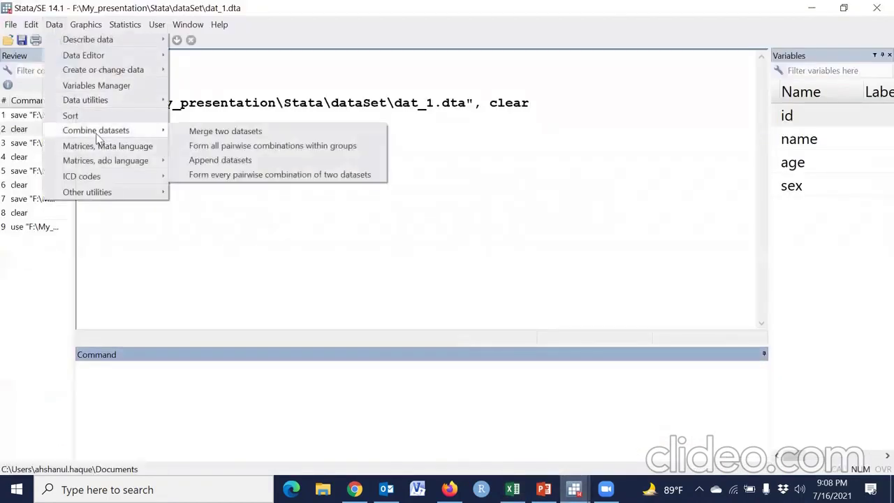
left_click(209, 132)
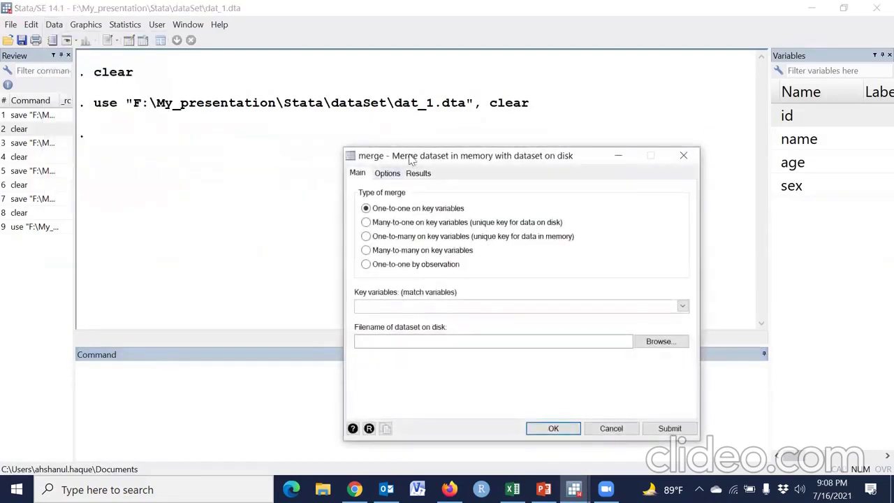
left_click_drag(388, 155, 280, 92)
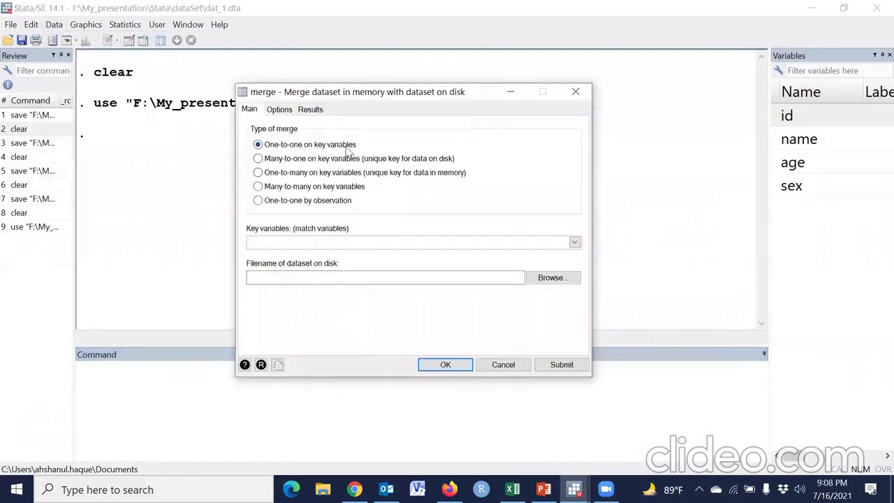
left_click(574, 242)
left_click(253, 256)
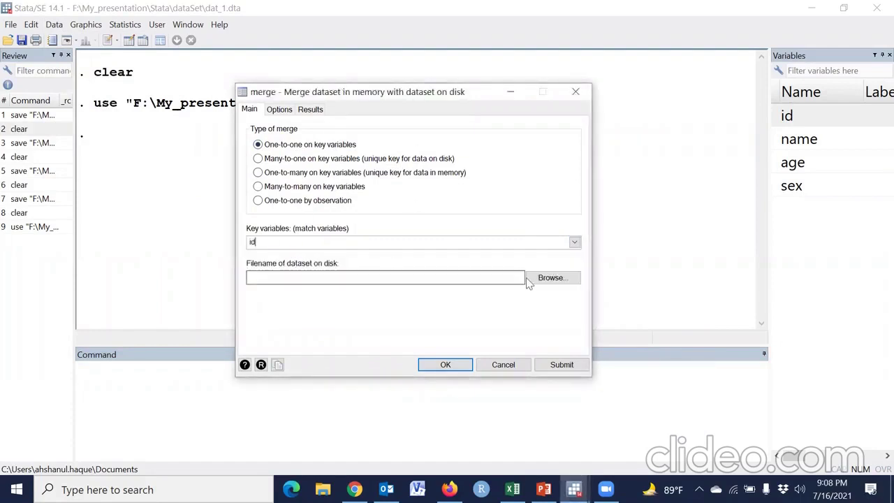
left_click(549, 278)
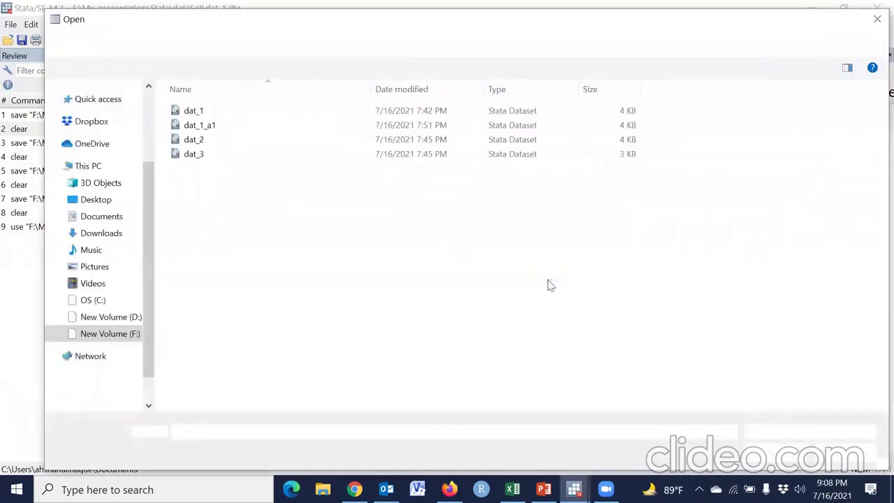
left_click(199, 143)
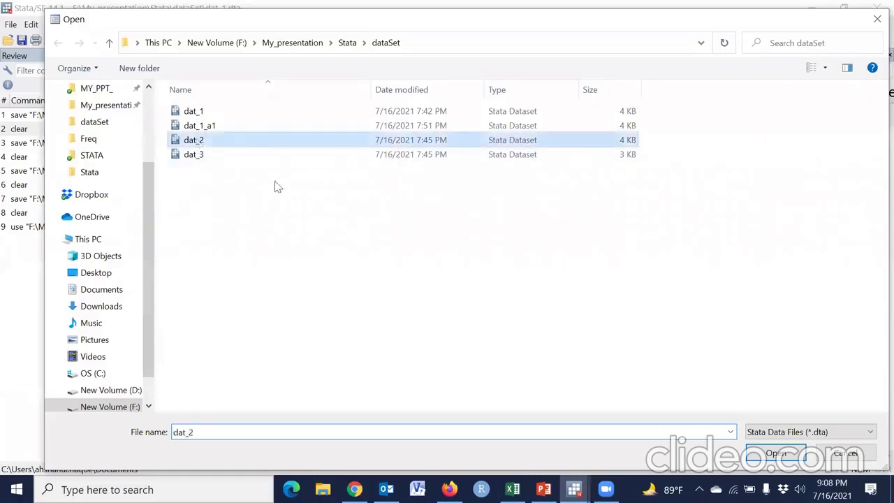
left_click(754, 455)
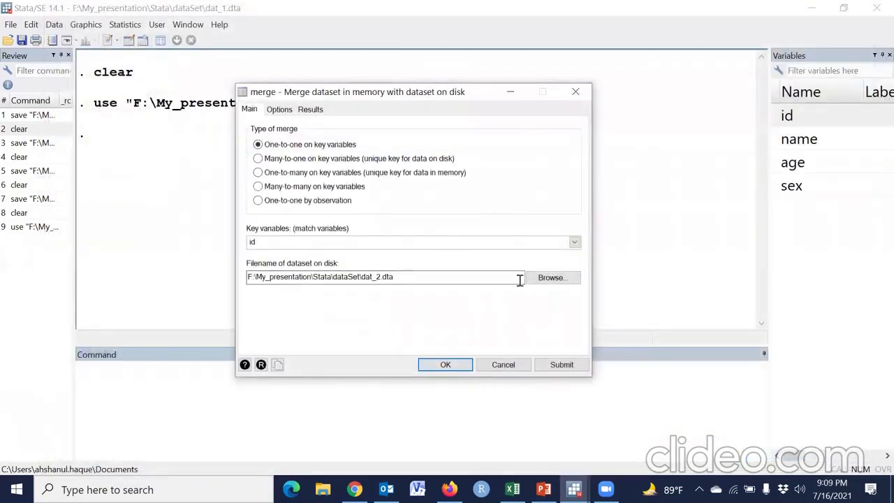
left_click(453, 367)
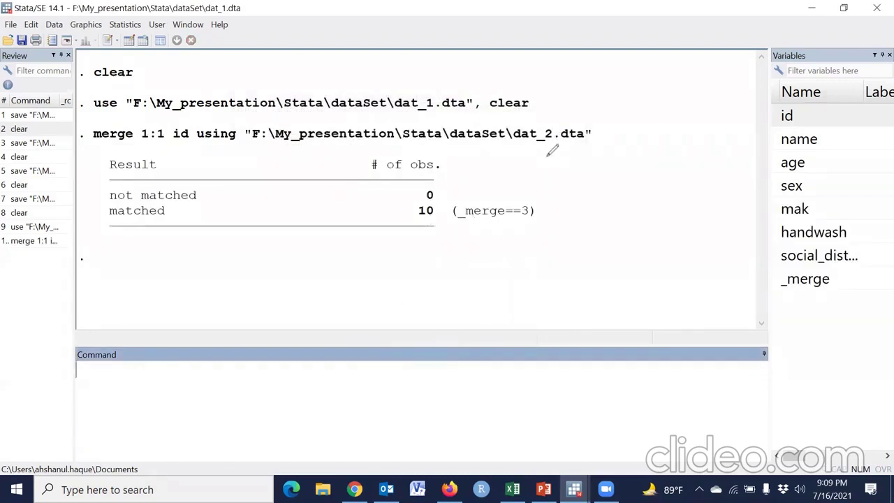
- Circle the matched count in the merge results, erase the mark, and display the merged data in the Data Editor
mouse_move(440, 195)
left_mouse_down()
mouse_move(438, 222)
mouse_move(409, 224)
mouse_move(403, 213)
mouse_move(466, 205)
mouse_move(397, 228)
mouse_move(404, 209)
mouse_move(456, 205)
left_mouse_up()
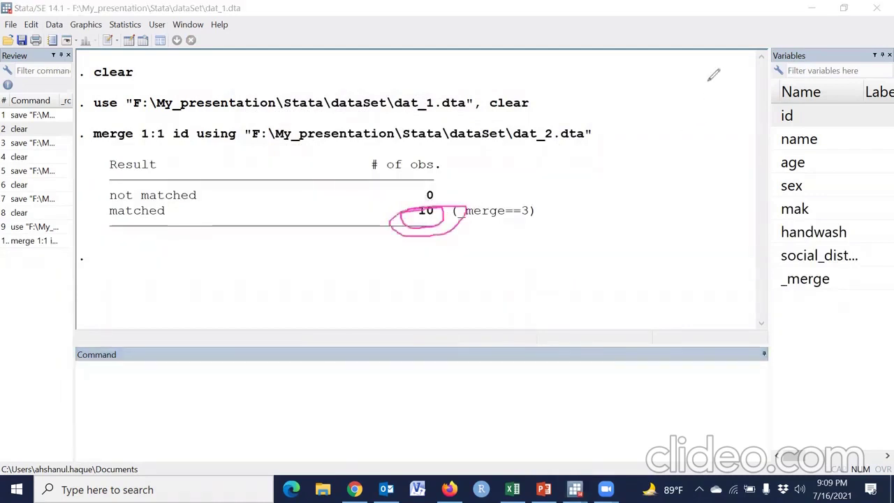
key("e")
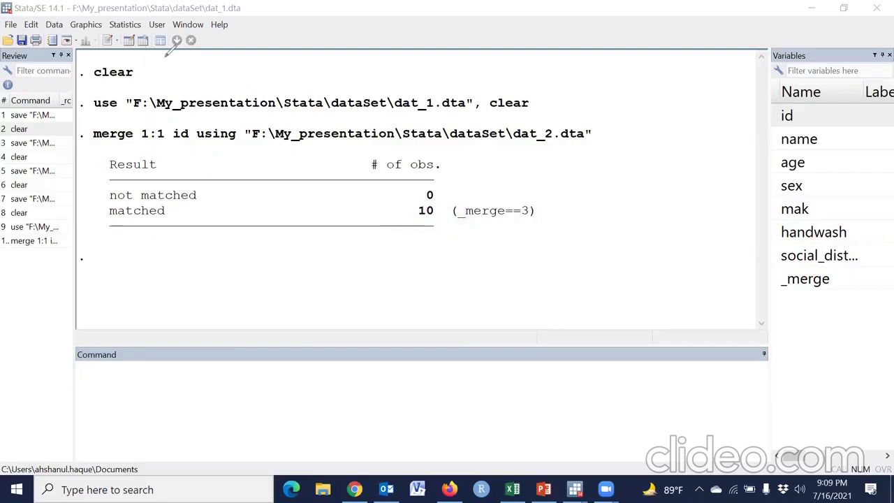
left_click(128, 41)
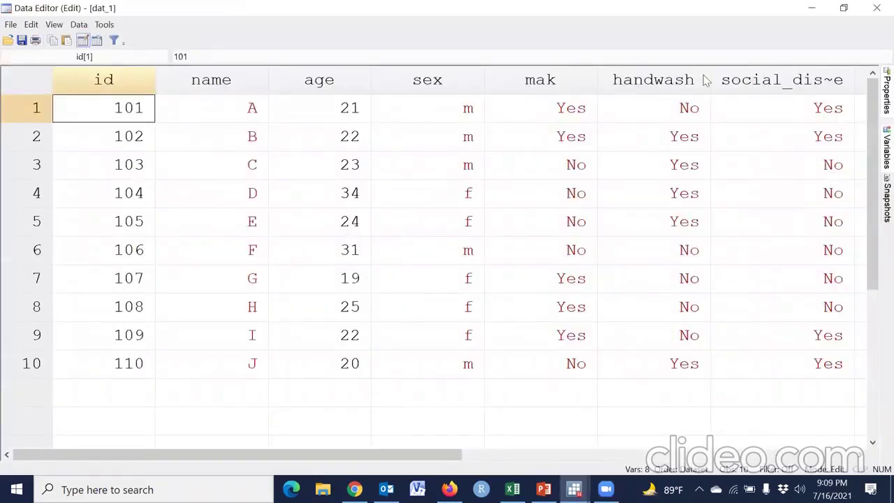
- Circle the original columns and the added mak, handwash and social_distance columns, erase the marks, and inspect the _merge column
mouse_move(136, 91)
left_mouse_down()
mouse_move(479, 187)
mouse_move(489, 243)
mouse_move(445, 344)
mouse_move(335, 374)
mouse_move(189, 381)
mouse_move(126, 353)
left_mouse_up()
left_click_drag(112, 198, 170, 103)
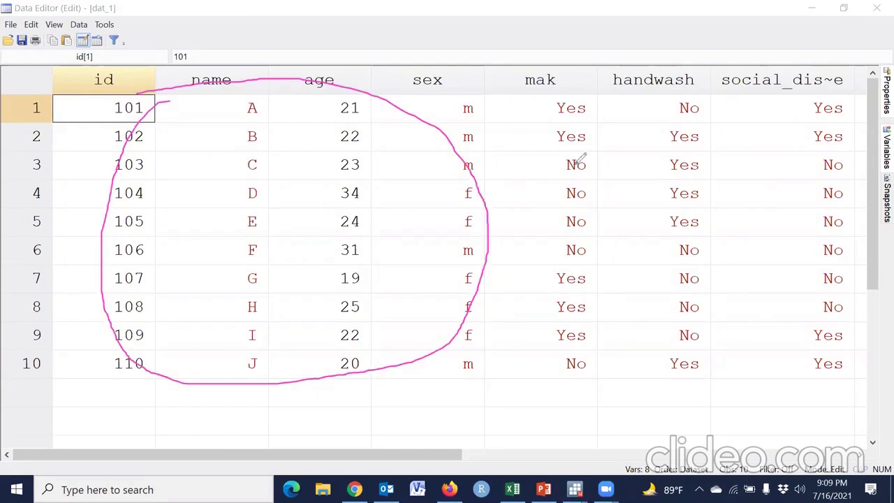
mouse_move(566, 78)
left_mouse_down()
mouse_move(564, 335)
mouse_move(725, 361)
left_mouse_up()
mouse_move(850, 245)
left_mouse_down()
mouse_move(852, 70)
mouse_move(741, 52)
left_mouse_up()
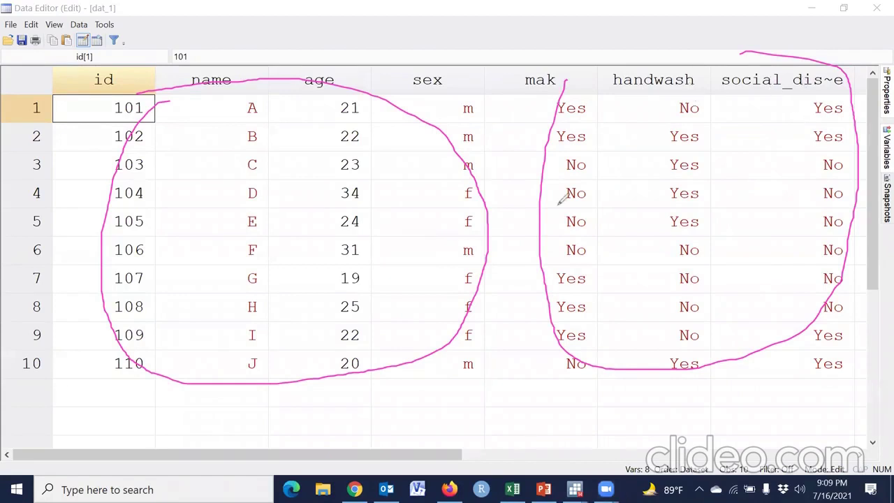
key("e")
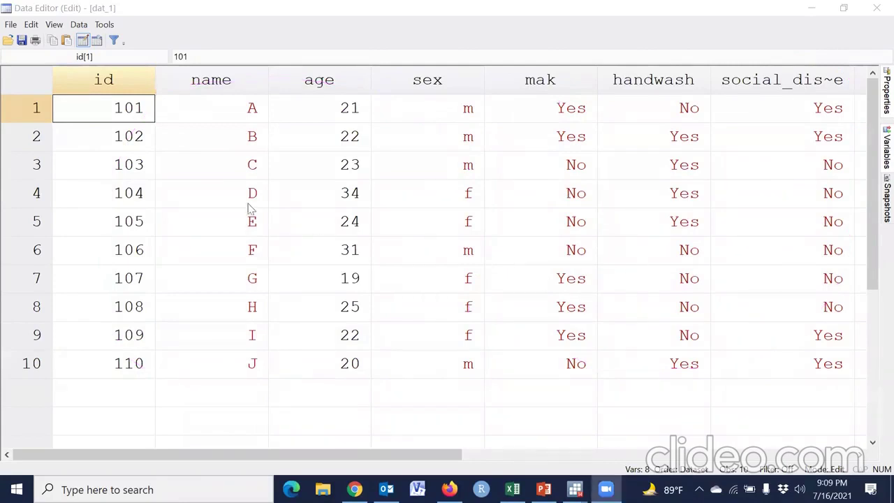
left_click_drag(456, 452, 625, 447)
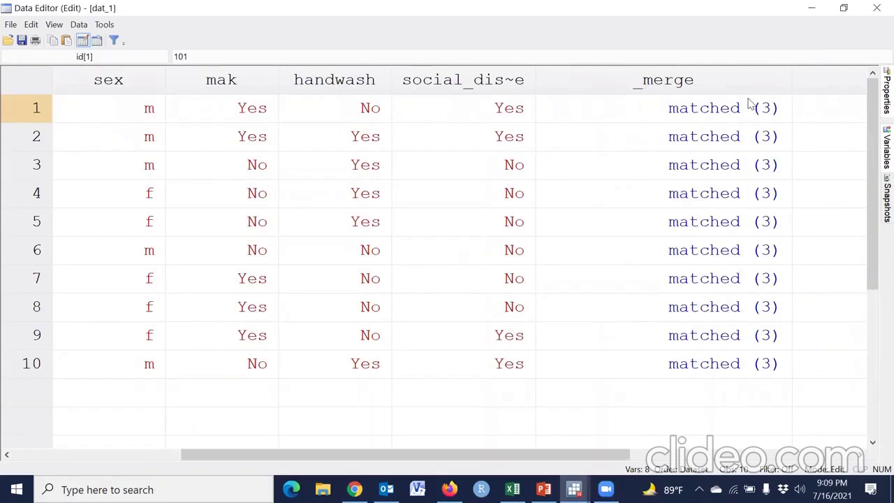
- Return to Stata's main window and remove the _merge variable with the command drop _merge
mouse_move(585, 481)
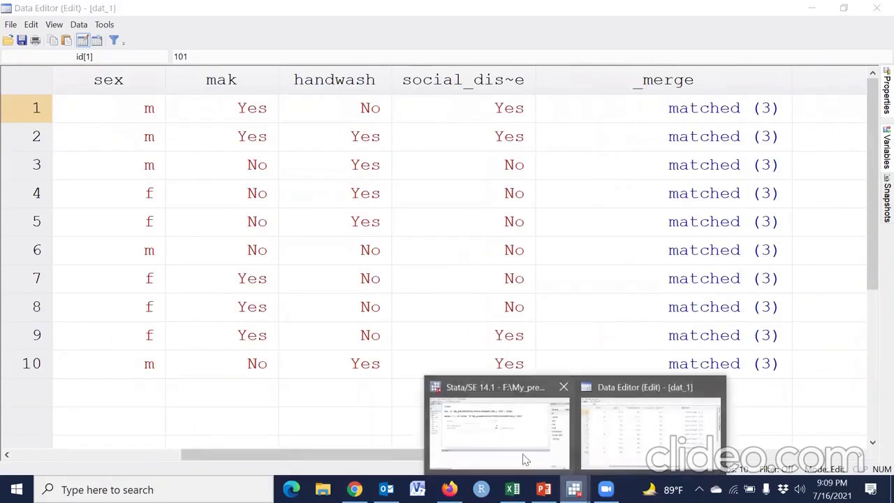
left_click(432, 432)
type("drop")
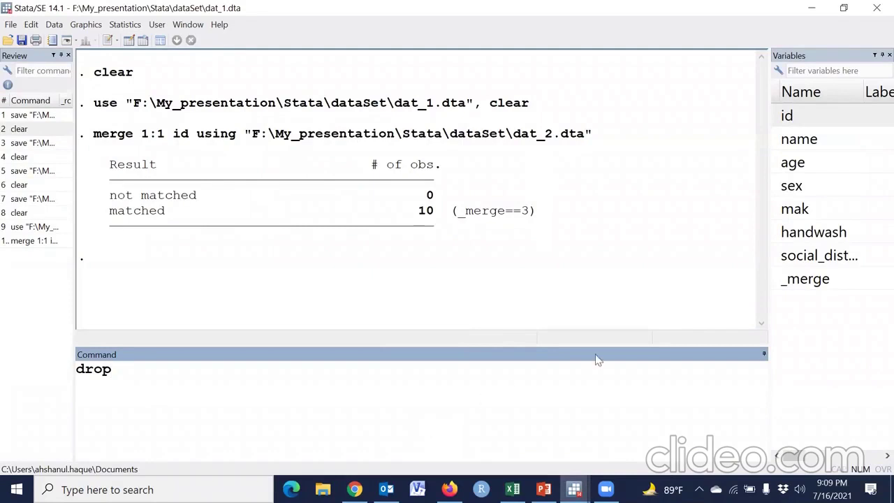
double_click(774, 279)
key("Return")
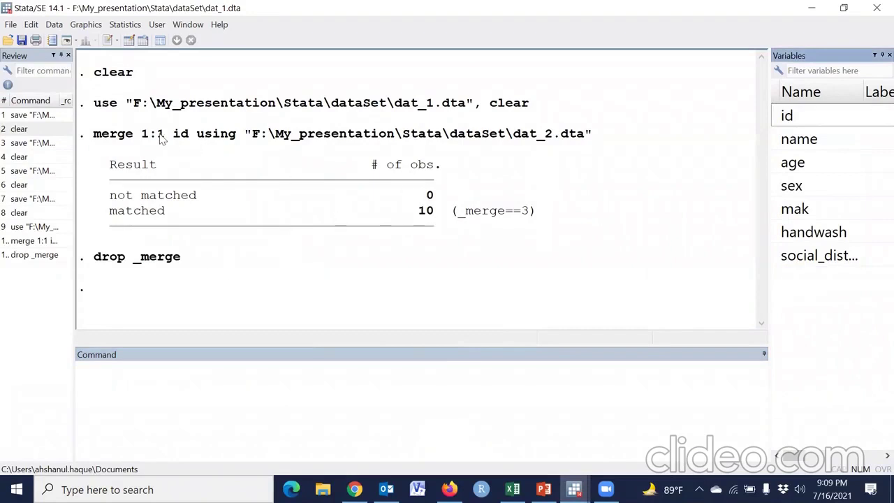
- Switch to Excel and examine Dataset 3, highlighting its data rows and the three repeated rows for id 101
left_click(513, 489)
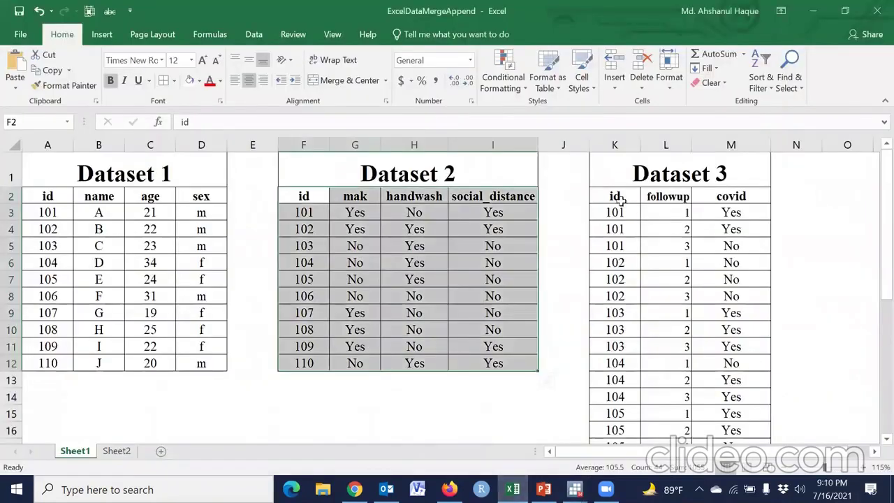
left_click(618, 198)
left_click_drag(625, 218, 737, 461)
scroll(675, 389, "up", 5)
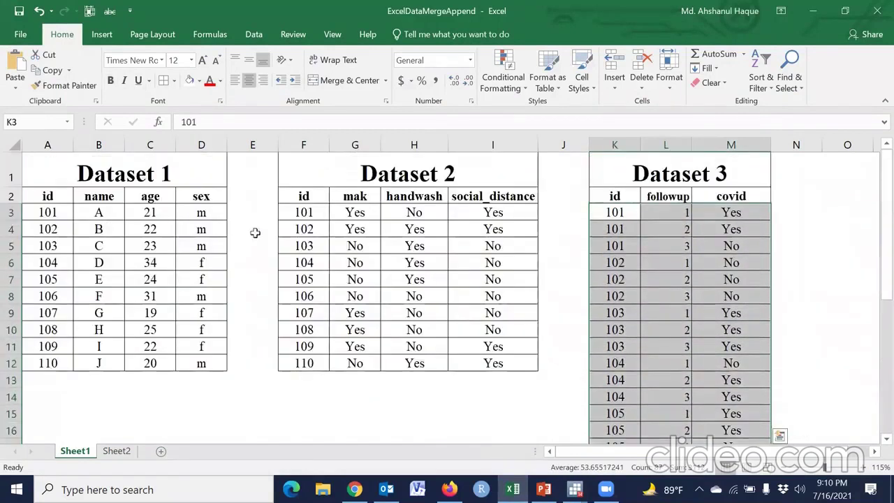
left_click_drag(620, 215, 731, 245)
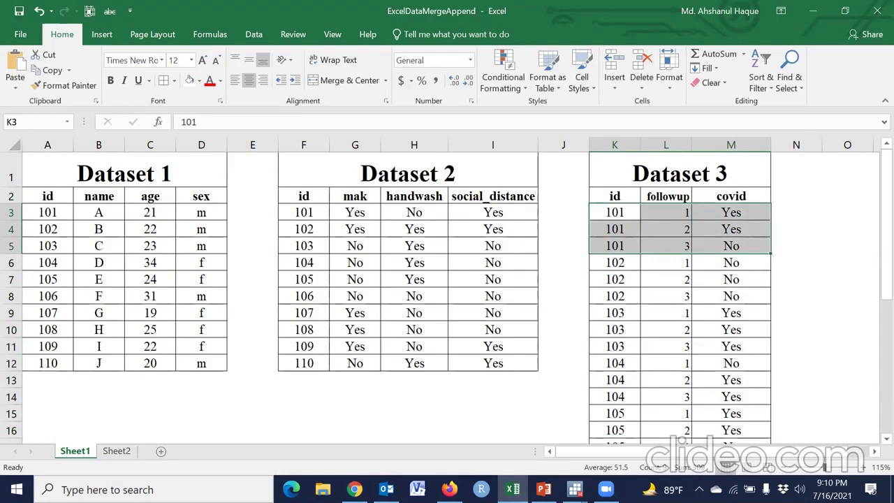
- Switch to Stata and merge dat_3 into the data in memory, one-to-many on the key variable id
mouse_move(574, 489)
left_click(479, 440)
left_click(54, 24)
mouse_move(105, 131)
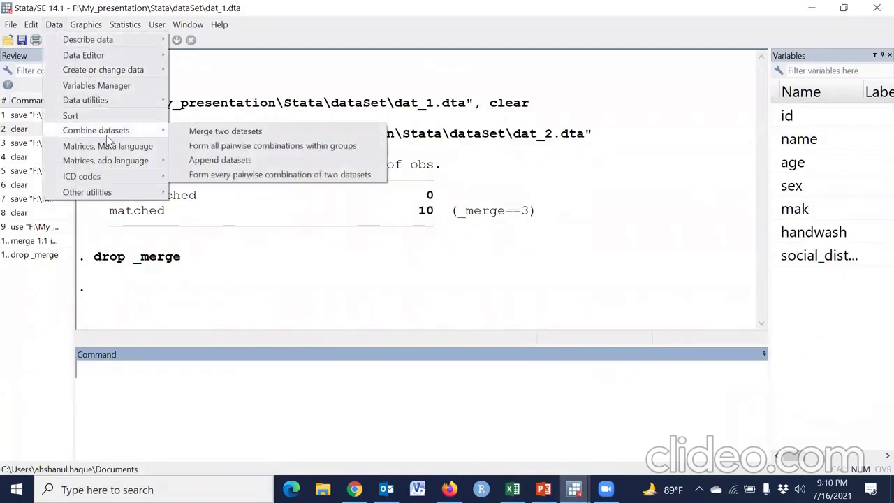
left_click(209, 132)
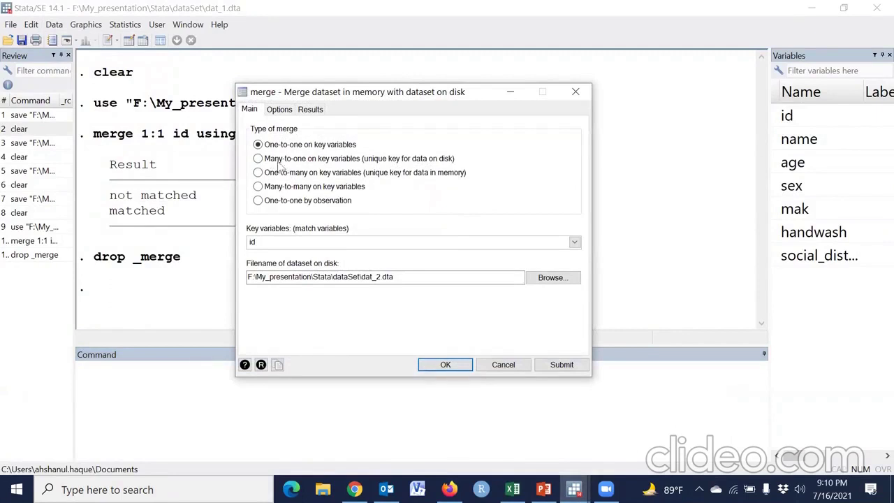
left_click(259, 173)
left_click(550, 277)
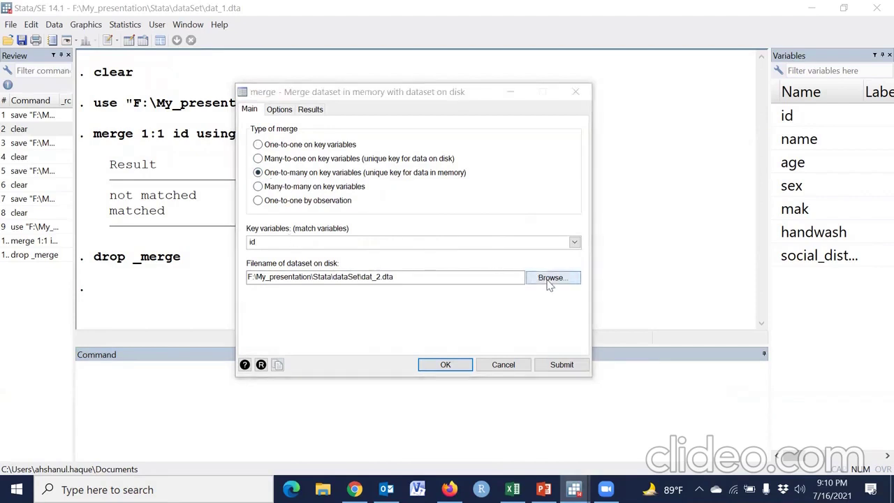
left_click(194, 155)
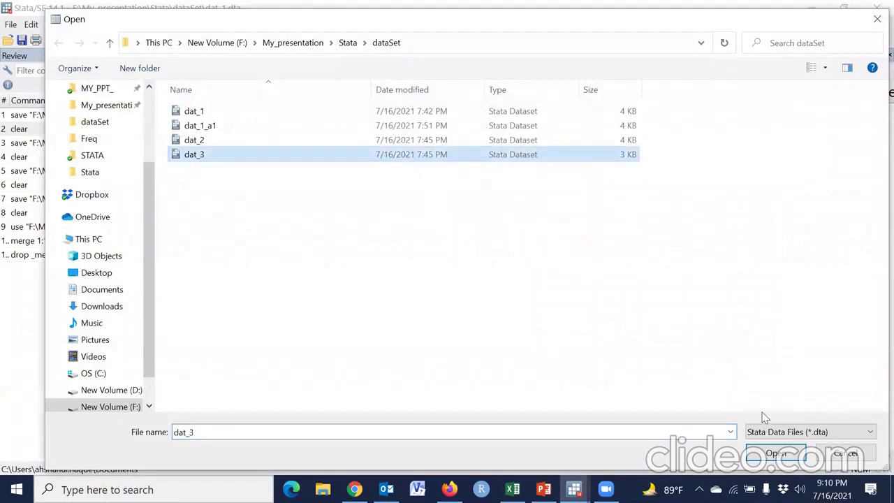
left_click(774, 453)
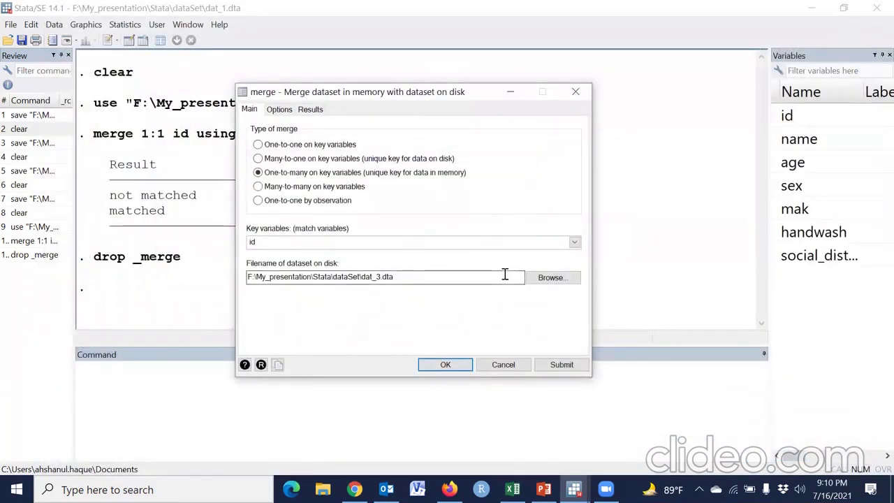
left_click(444, 364)
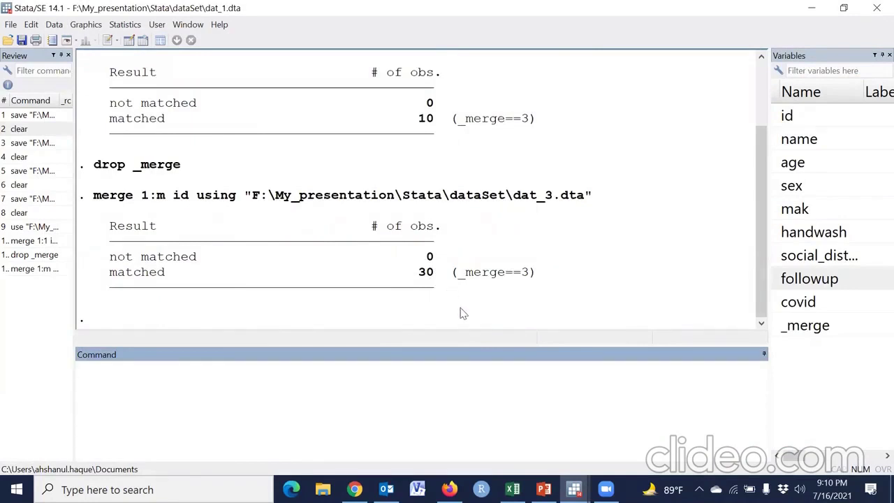
- Open the merged data in the Data Editor and sort the observations by id in ascending order
left_click(130, 40)
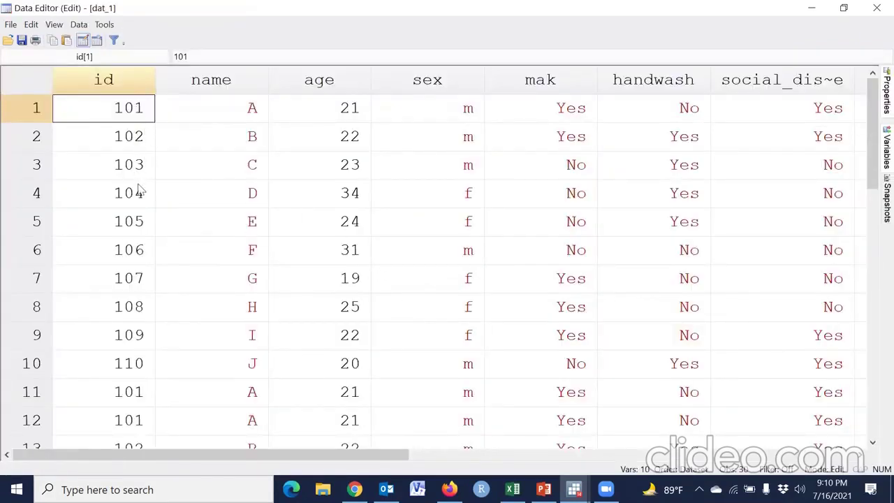
left_click(143, 393)
right_click(132, 82)
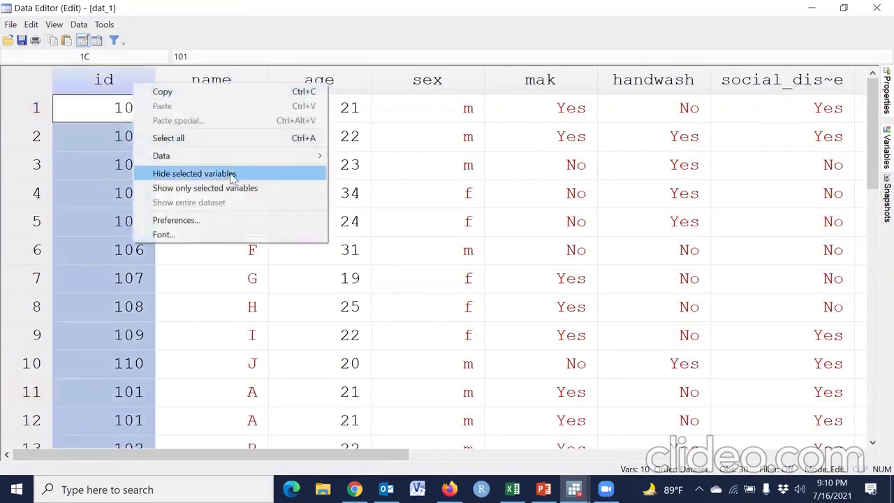
mouse_move(317, 160)
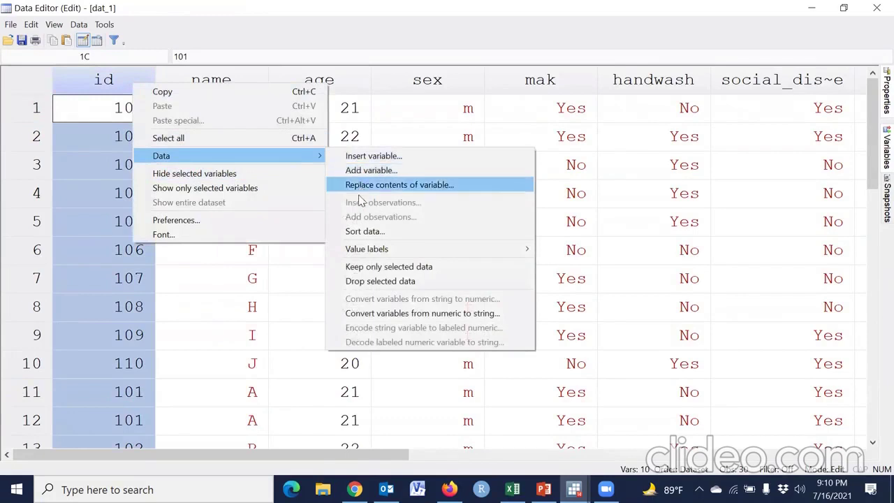
left_click(362, 232)
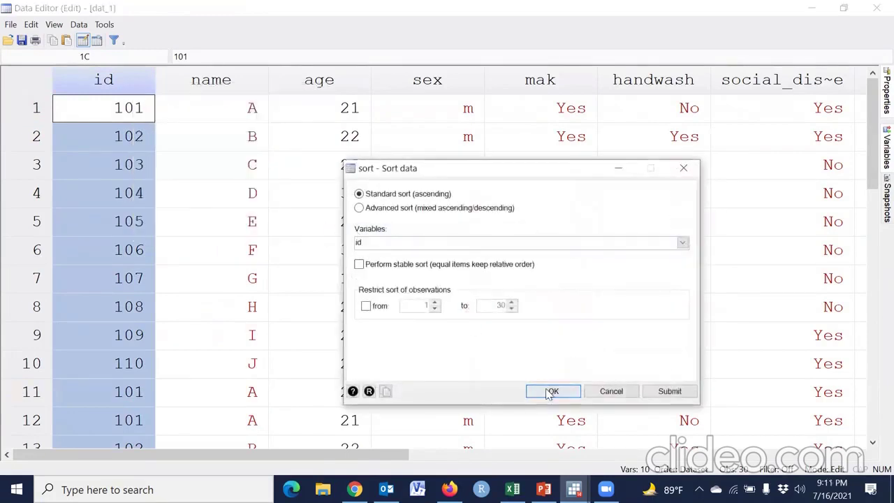
left_click(549, 389)
- Examine the three rows for id 101, comparing the repeated name to social_distance values with the followup and covid columns, and close the Data Editor
left_click_drag(39, 111, 36, 162)
left_click_drag(244, 108, 768, 168)
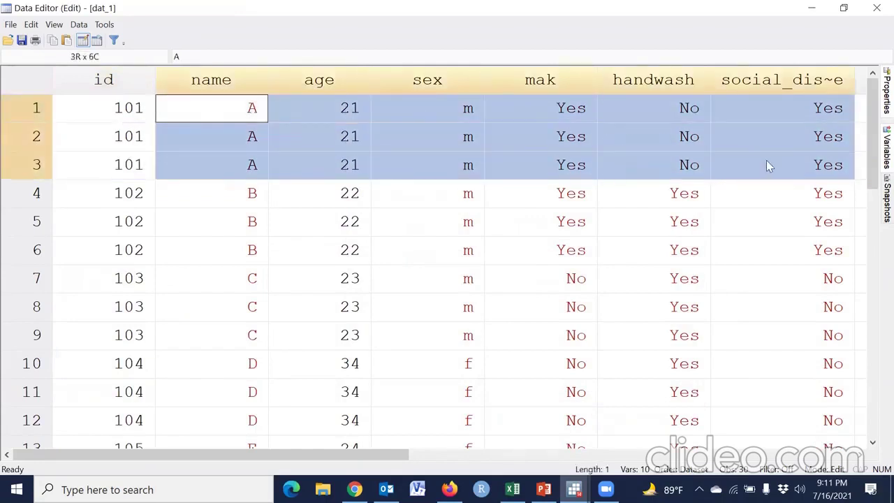
left_click(859, 454)
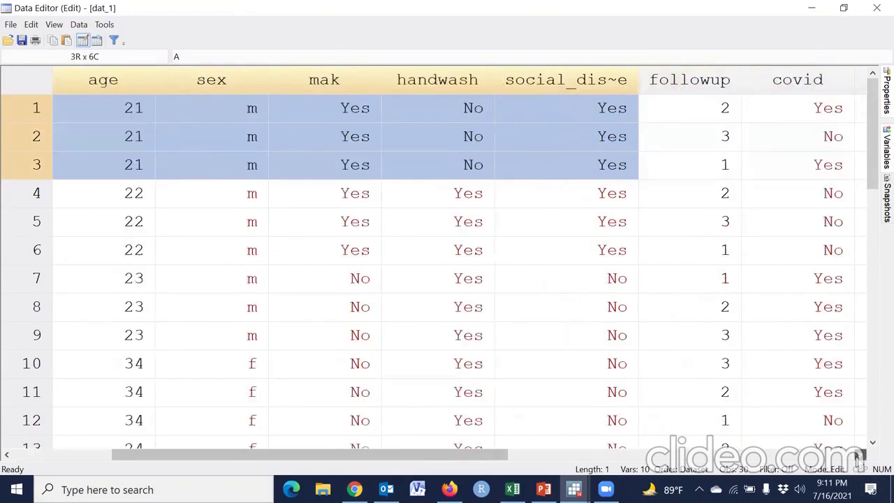
left_click(727, 138)
left_click(723, 119)
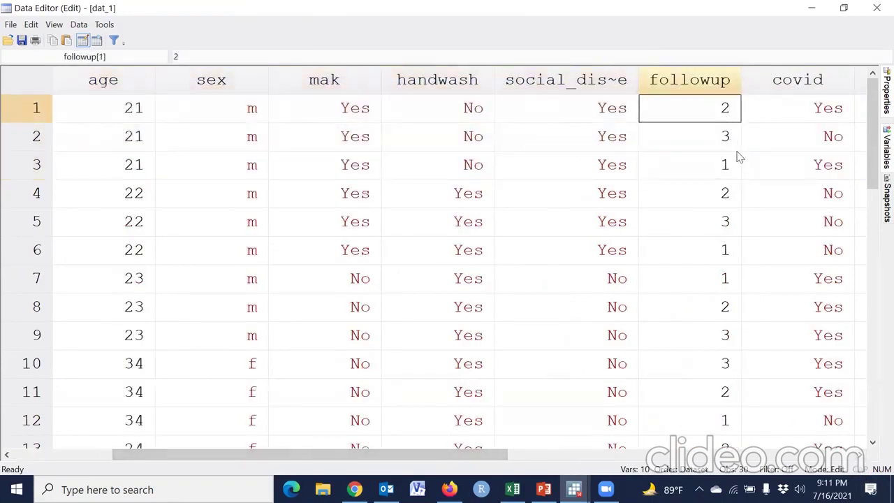
left_click(823, 113)
left_click(796, 139)
left_click(764, 174)
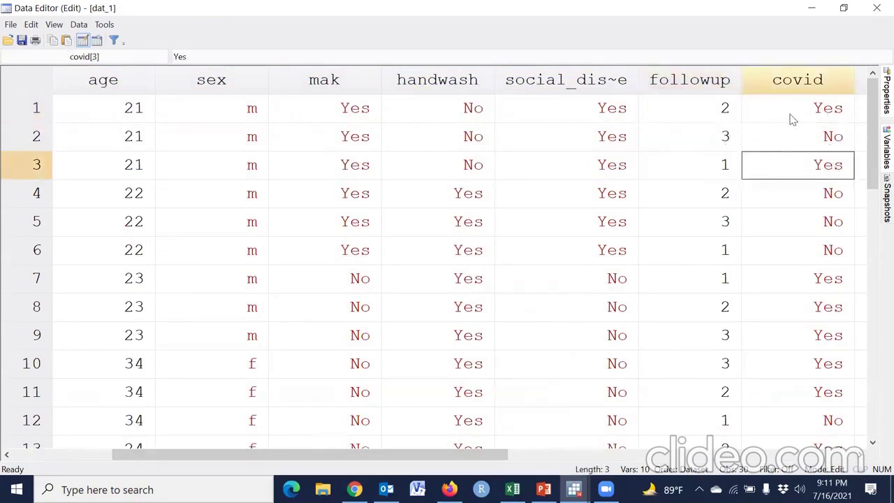
left_click(812, 114)
left_click(820, 142)
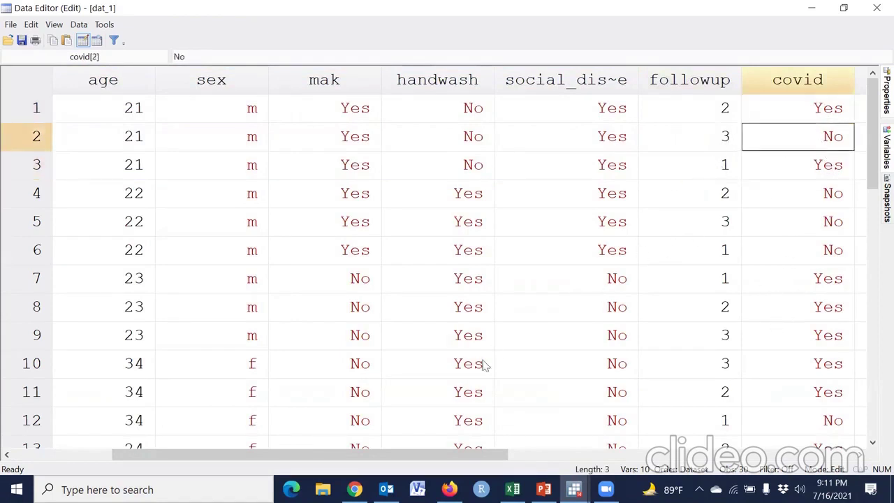
left_click_drag(430, 452, 330, 452)
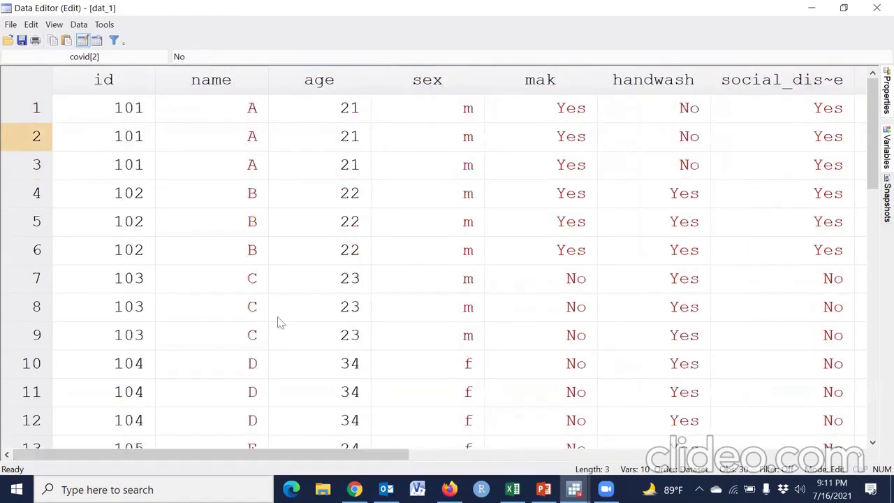
left_click(876, 7)
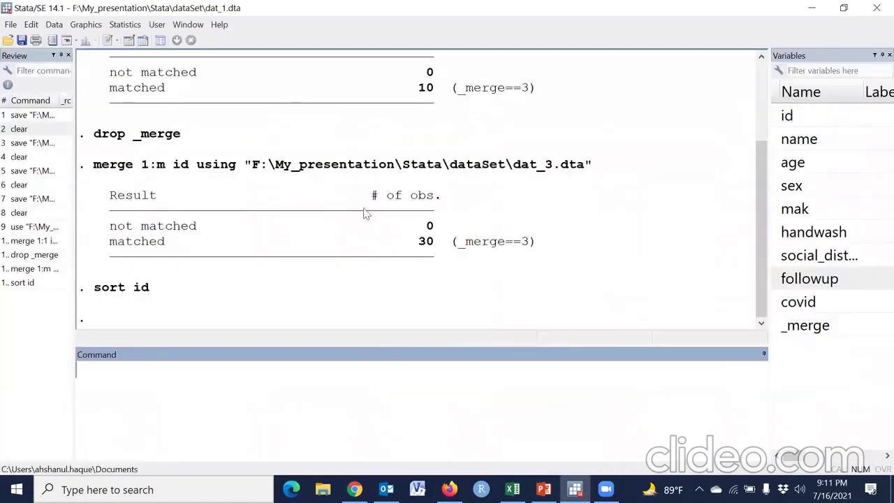
- Clear the data in memory with the command clear and open the dataset dat_3 from the dataSet folder
left_click(288, 397)
type("clear")
key("Return")
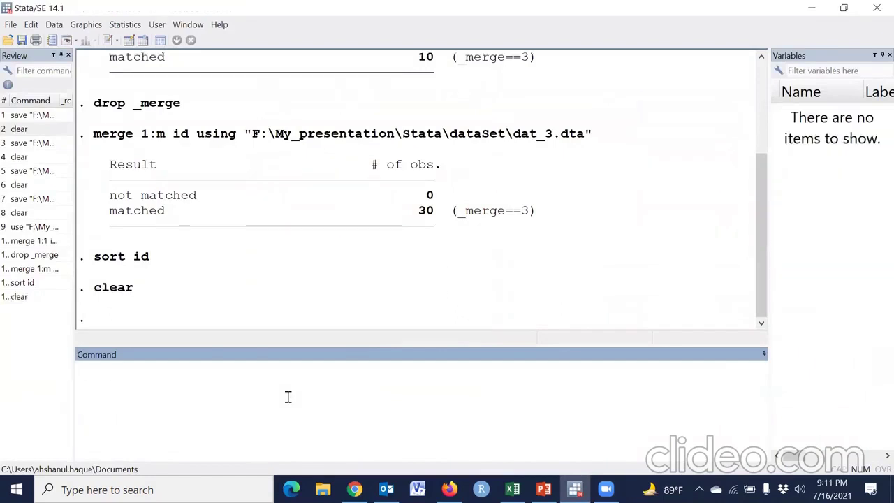
left_click(8, 40)
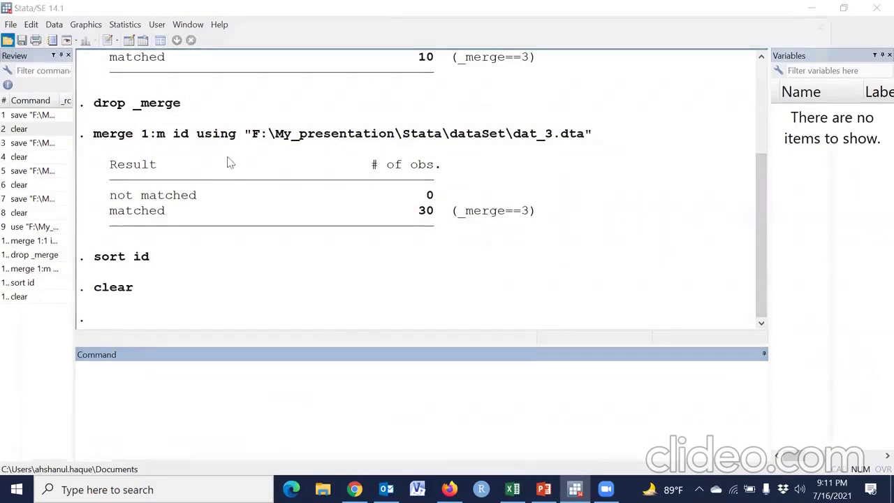
left_click(160, 156)
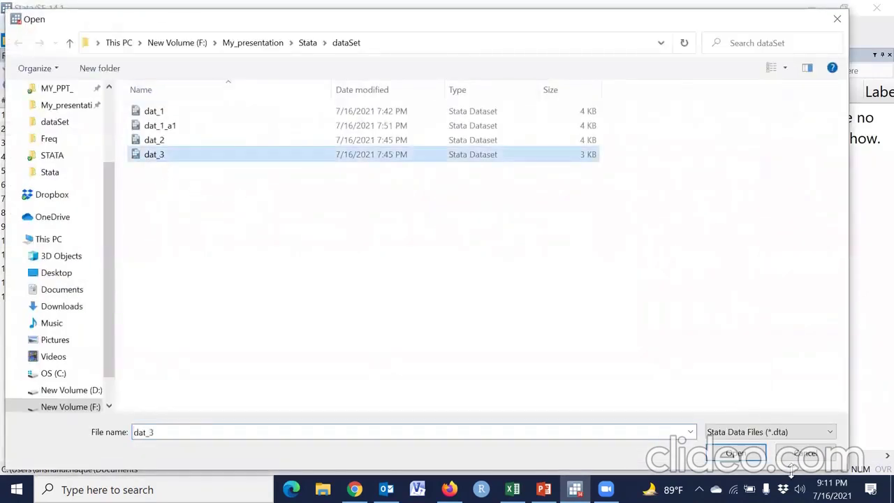
left_click(736, 453)
- View dat_3 in the Data Editor, highlighting the repeated rows for ids 101 to 103
left_click(128, 40)
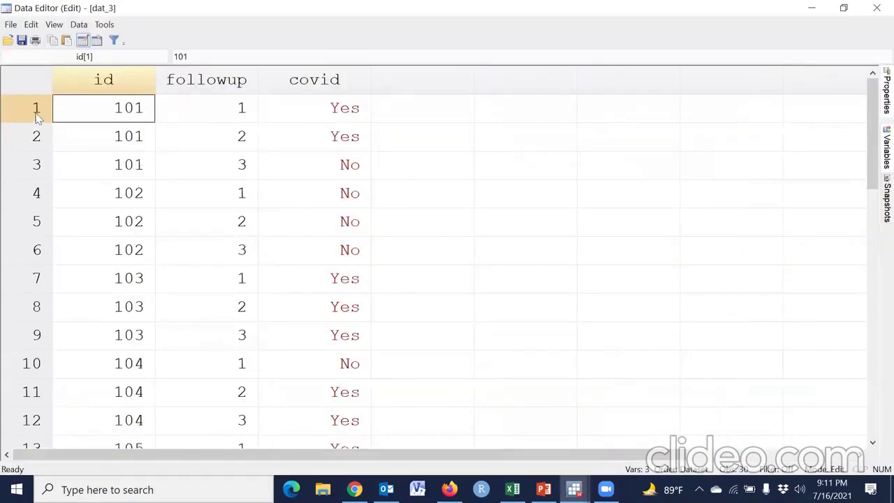
left_click_drag(35, 116, 44, 169)
left_click_drag(36, 198, 26, 339)
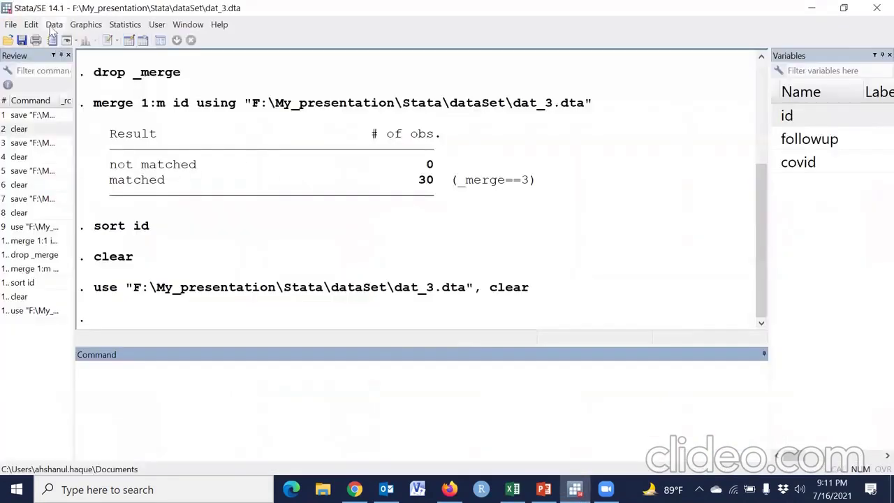
- Merge dat_1 into the data in memory, many-to-one on the key variable id, and display the merged data in the Data Editor
left_click(54, 25)
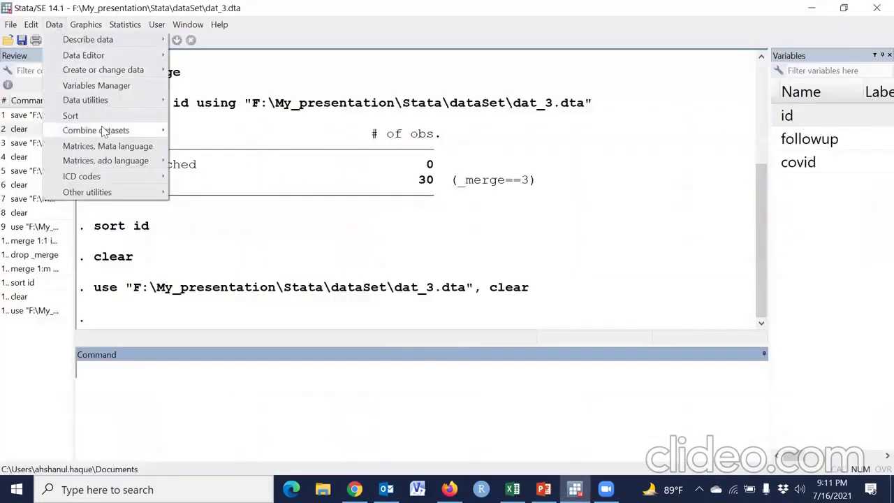
mouse_move(103, 131)
left_click(210, 132)
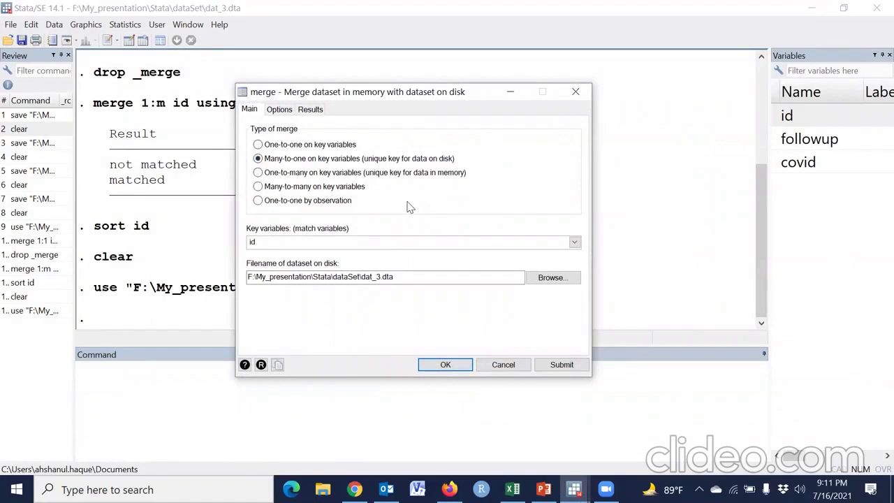
left_click(551, 277)
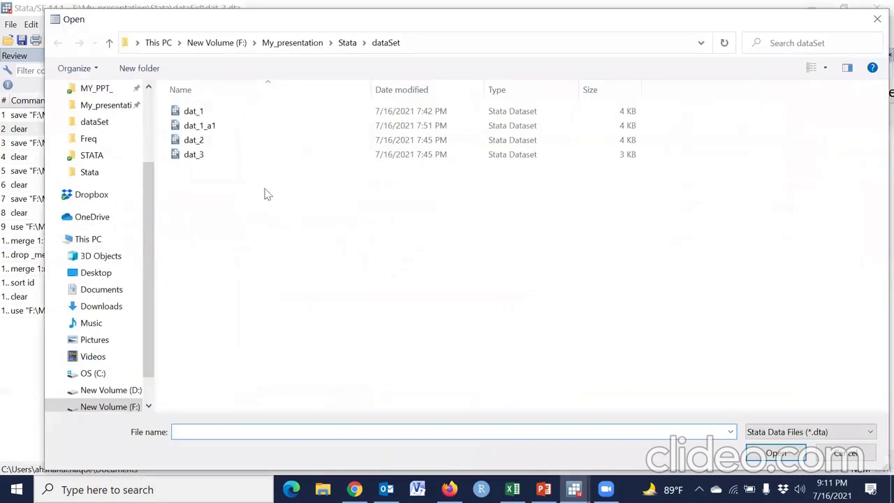
left_click(193, 111)
left_click(768, 453)
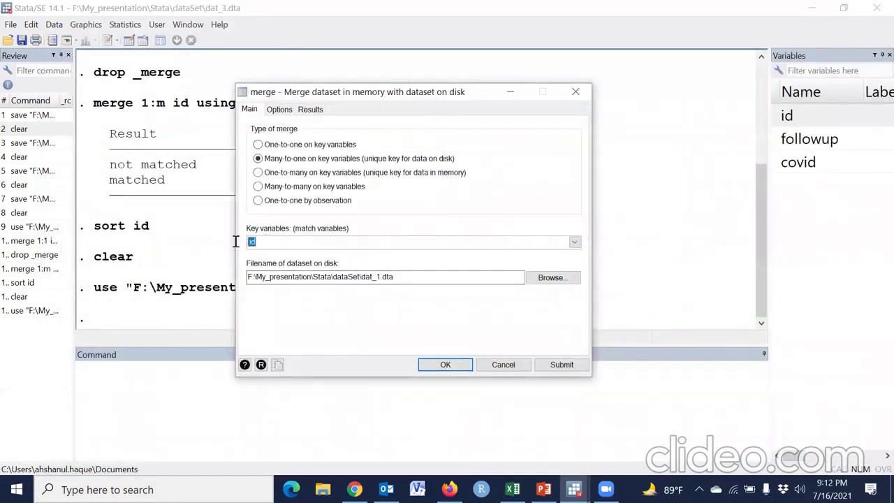
left_click(574, 241)
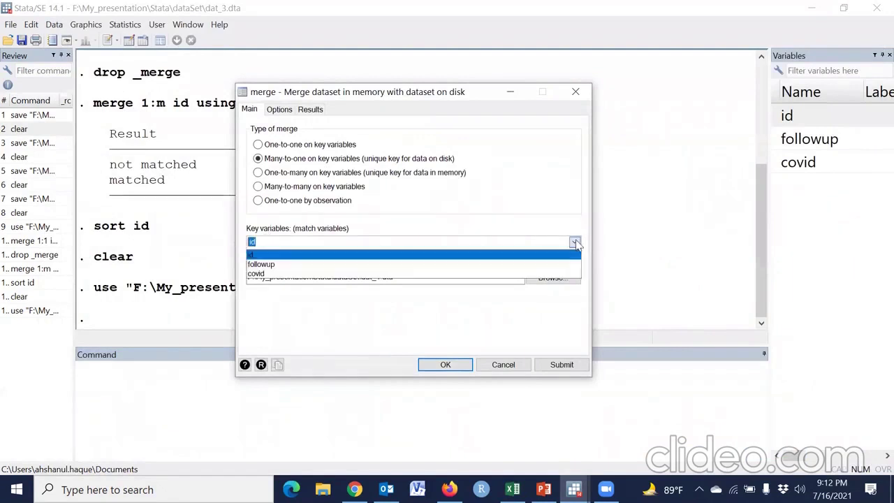
left_click(283, 244)
left_click(444, 364)
left_click(128, 40)
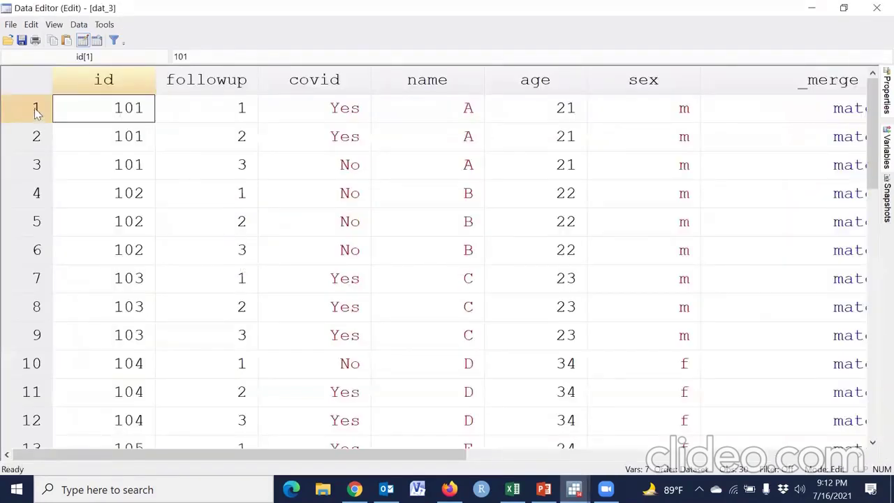
- Inspect the three rows for id 101 across all columns including _merge in the Data Editor, and close it
left_click_drag(116, 116, 336, 170)
left_click_drag(468, 108, 234, 183)
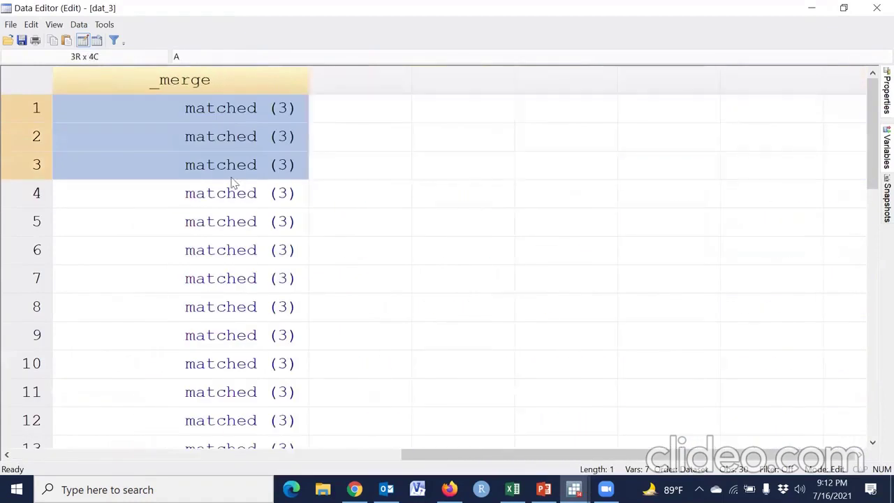
left_click(393, 455)
left_click_drag(393, 469, 186, 454)
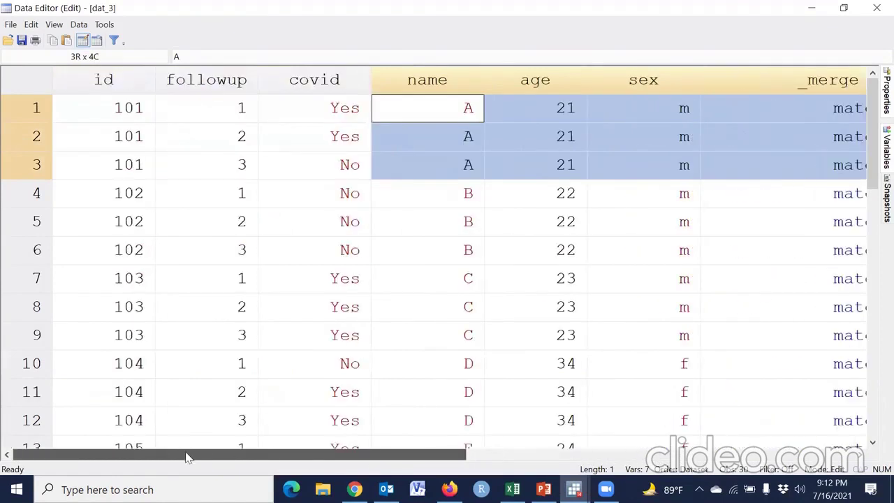
left_click(874, 8)
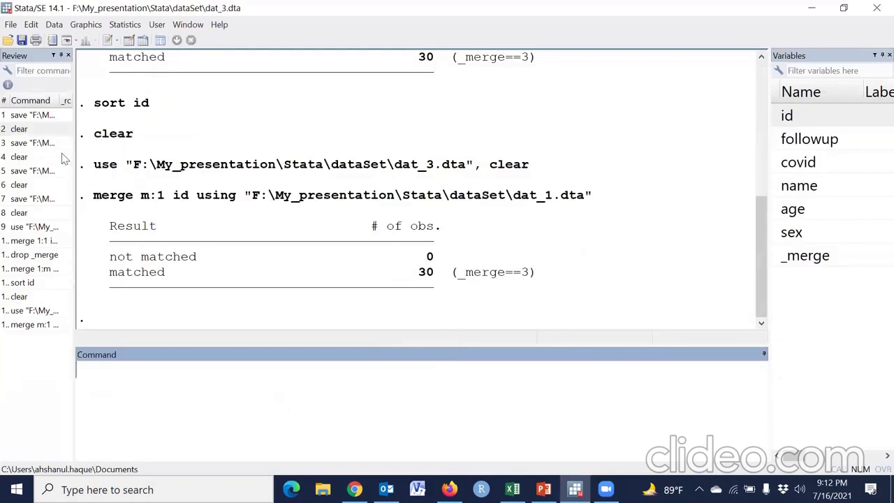
- Open the dat_1 dataset, discarding the unsaved merged data in memory
left_click(9, 40)
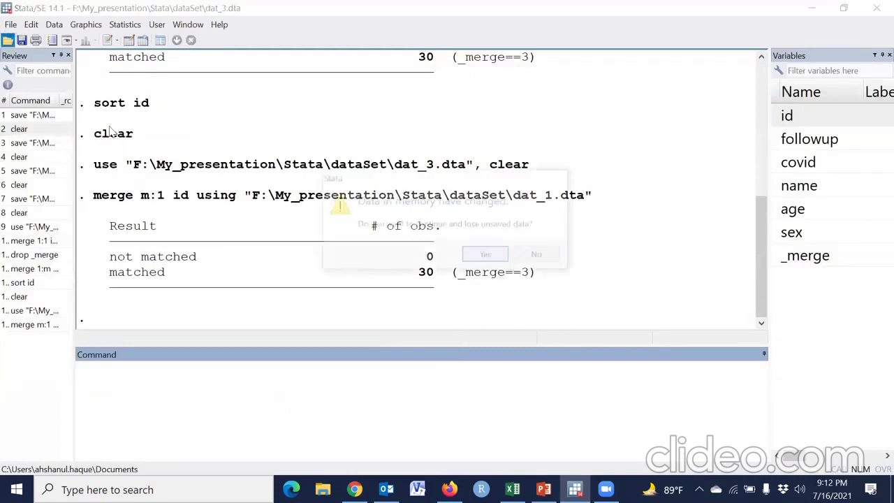
left_click(487, 255)
left_click(155, 112)
double_click(158, 113)
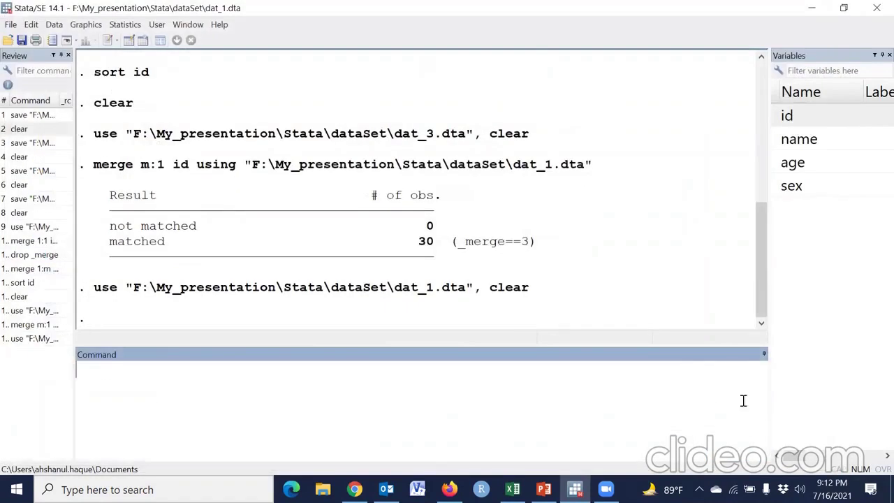
- Drop observation 10 (id 110) from the dataset in the Data Editor, and close the editor
left_click(130, 42)
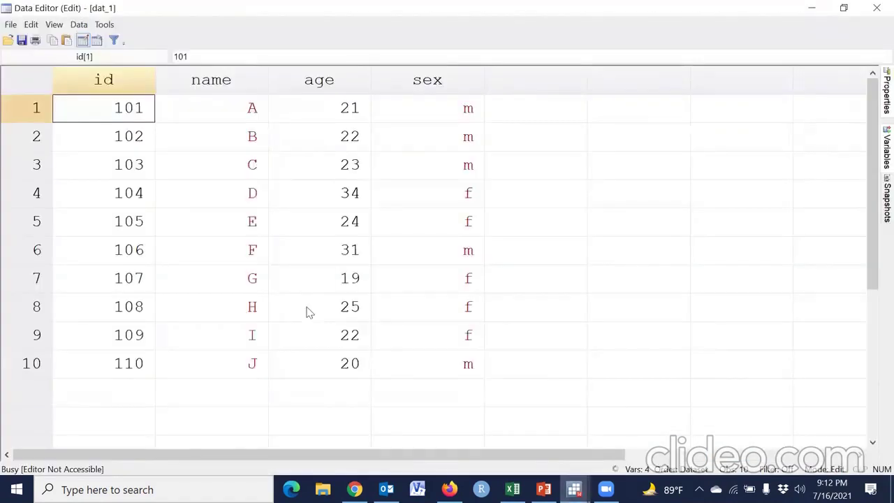
left_click(39, 372)
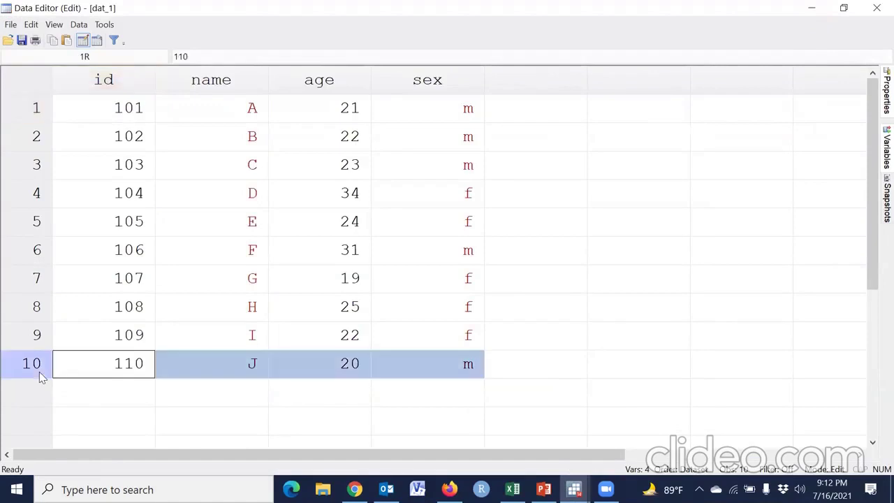
key("Delete")
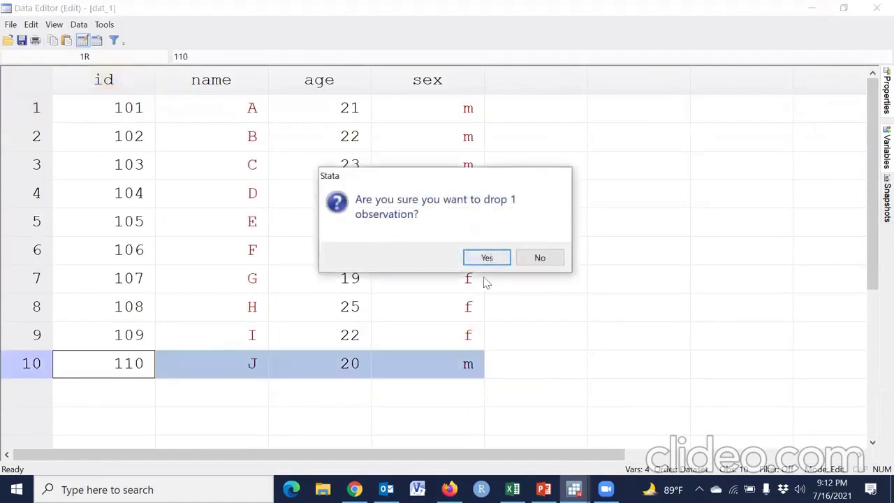
key("Return")
left_click_drag(130, 363, 141, 341)
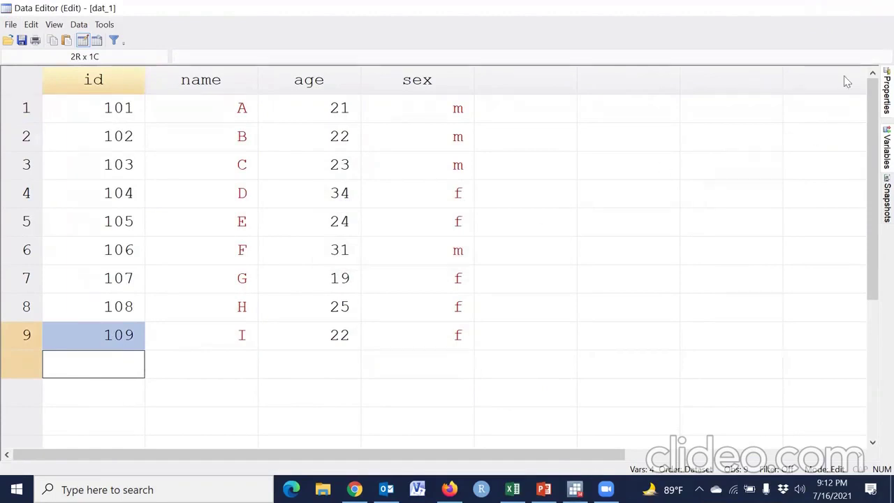
key("alt+F4")
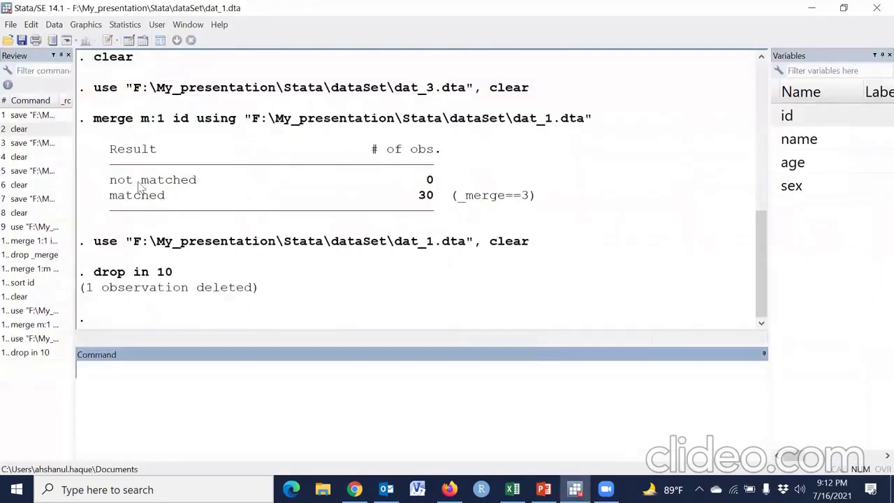
- Merge the dataset in memory one-to-one on the key variable id with dat_2.dta
left_click(60, 27)
mouse_move(110, 133)
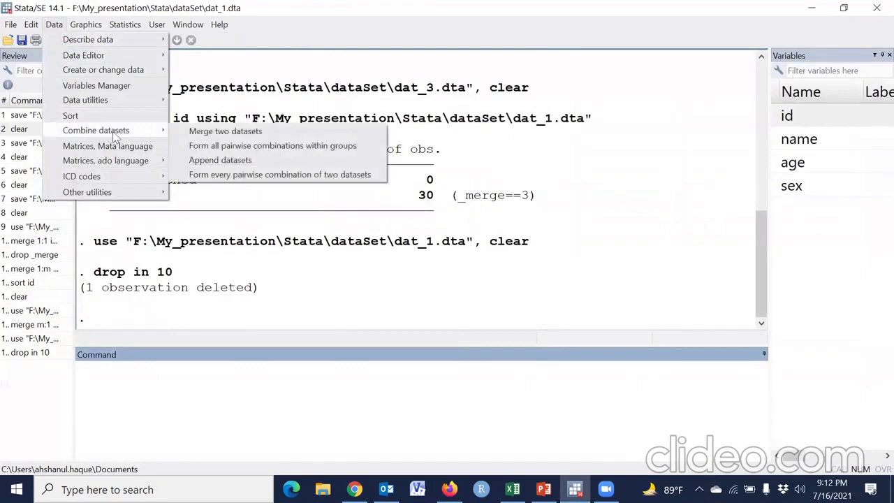
left_click(199, 133)
left_click(284, 145)
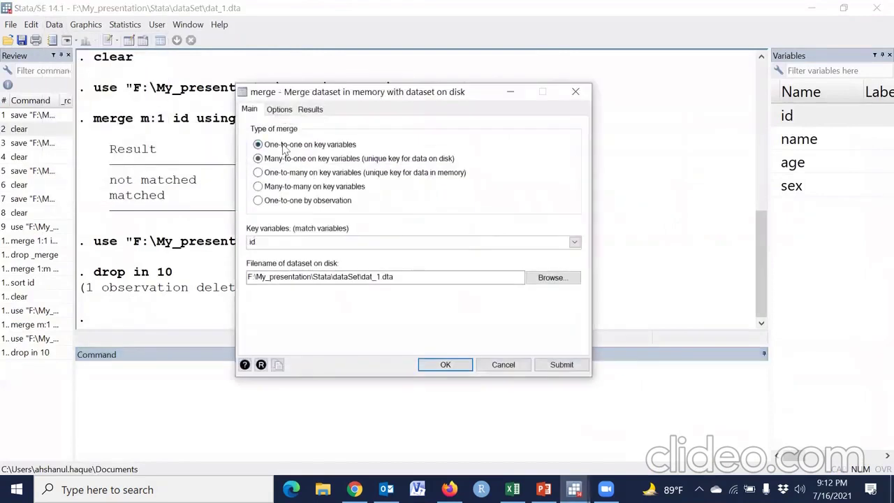
left_click(536, 280)
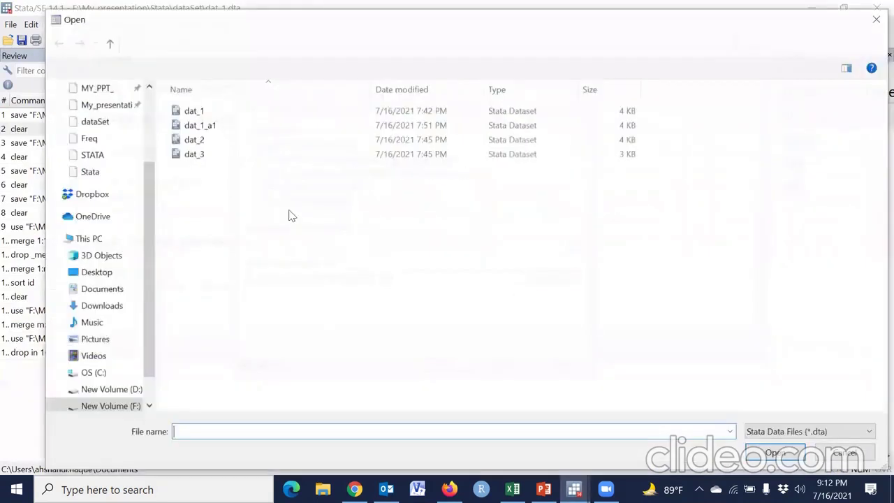
left_click(202, 141)
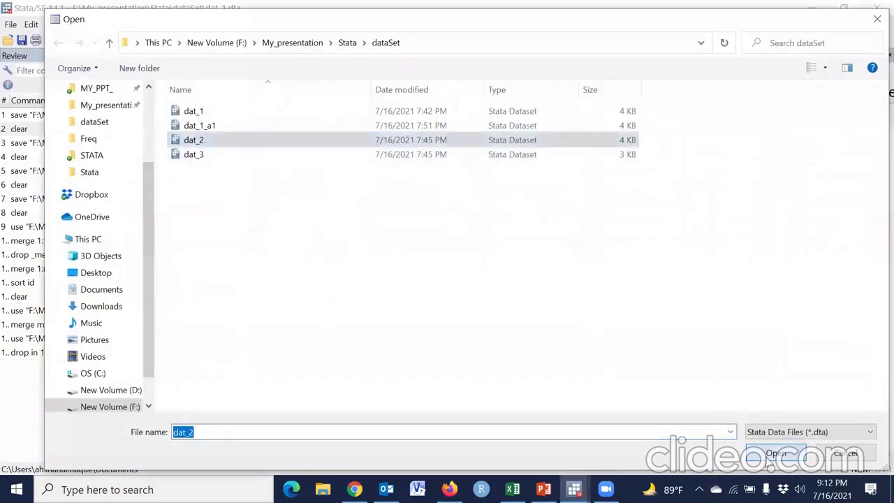
left_click(771, 455)
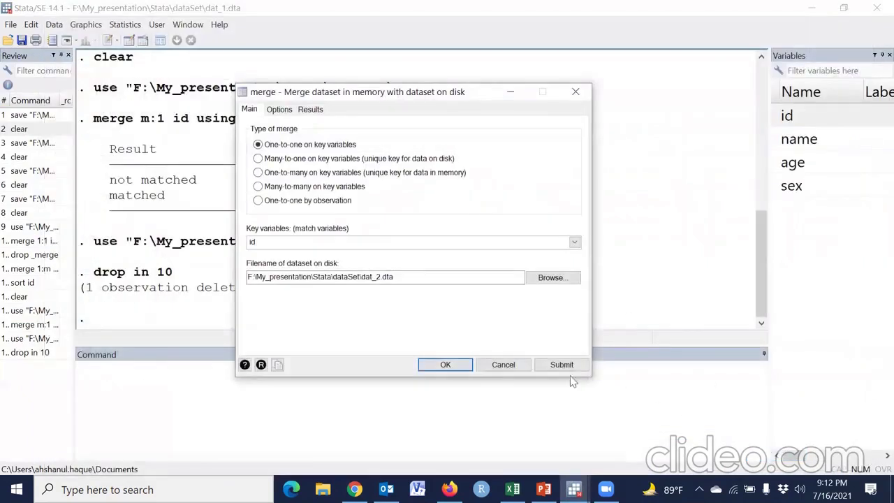
left_click(452, 366)
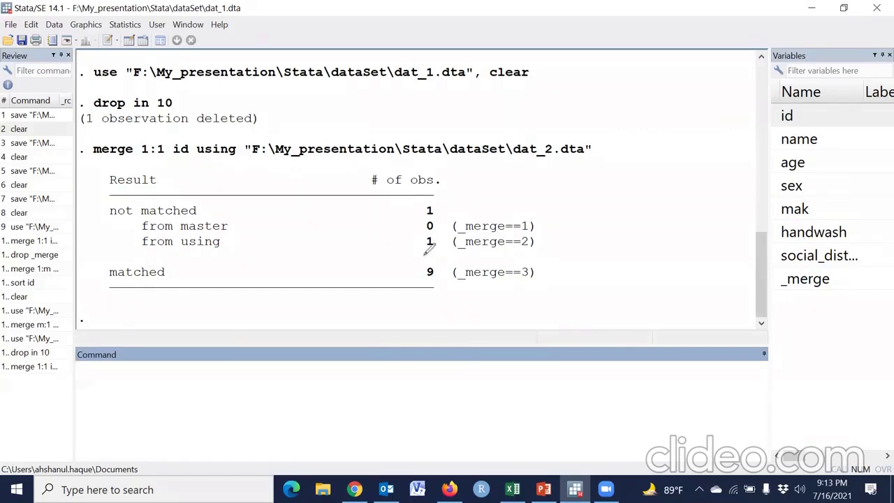
- Review the unmatched counts from master and using in the merge results, and clear the dataset from memory
mouse_move(417, 228)
left_mouse_down()
mouse_move(441, 227)
mouse_move(422, 231)
mouse_move(418, 223)
mouse_move(418, 240)
mouse_move(463, 237)
mouse_move(420, 235)
left_mouse_up()
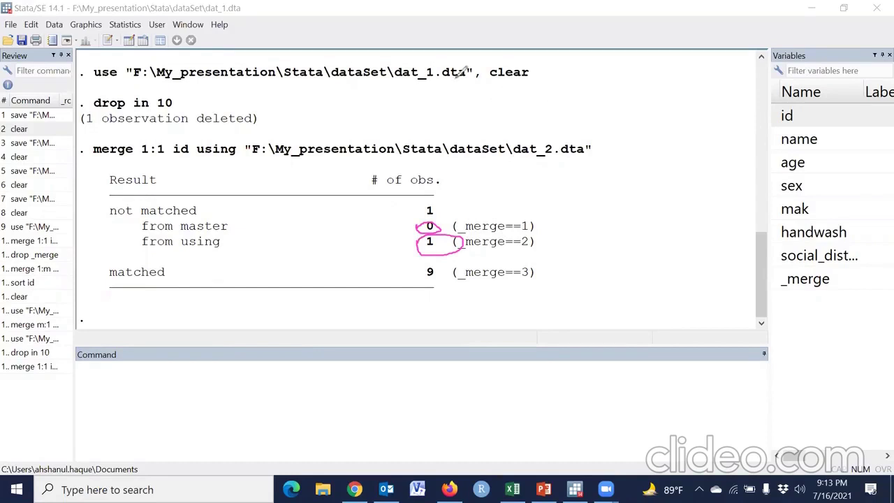
key("e")
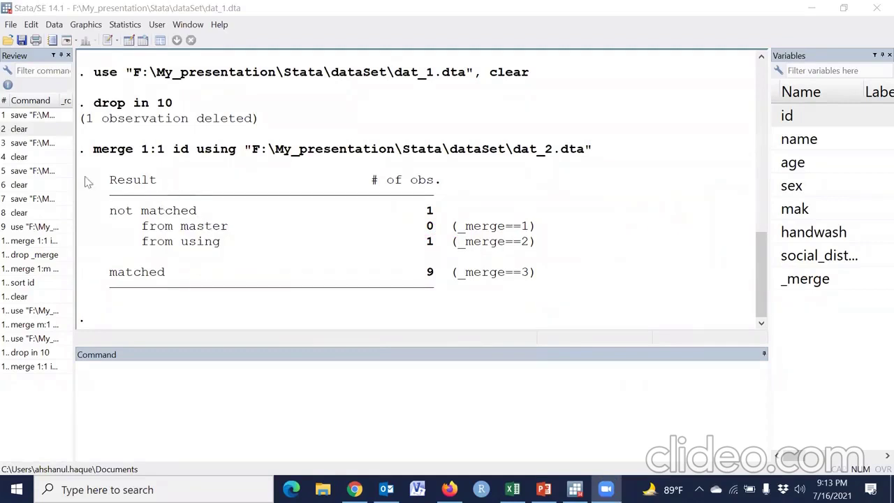
left_click(30, 130)
key("Return")
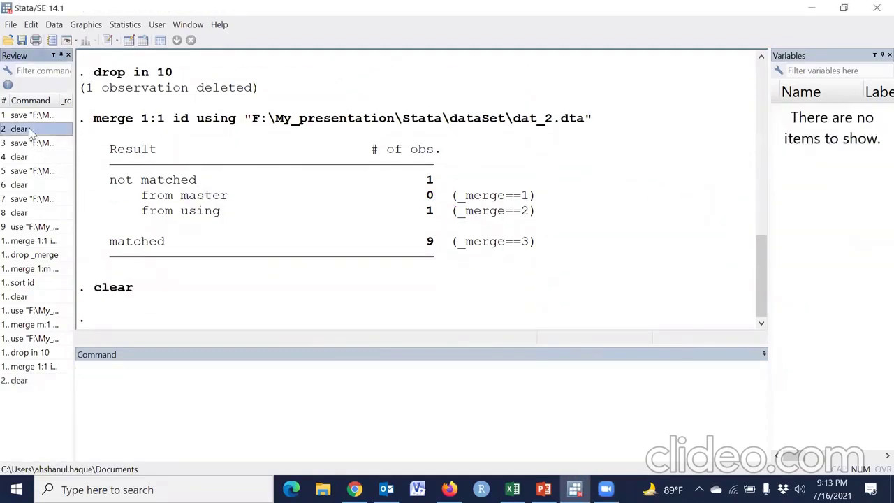
- Switch to the ExcelDataMergeAppend workbook in Excel and examine the first table, ids 101 to 110, on Sheet2
left_click(513, 489)
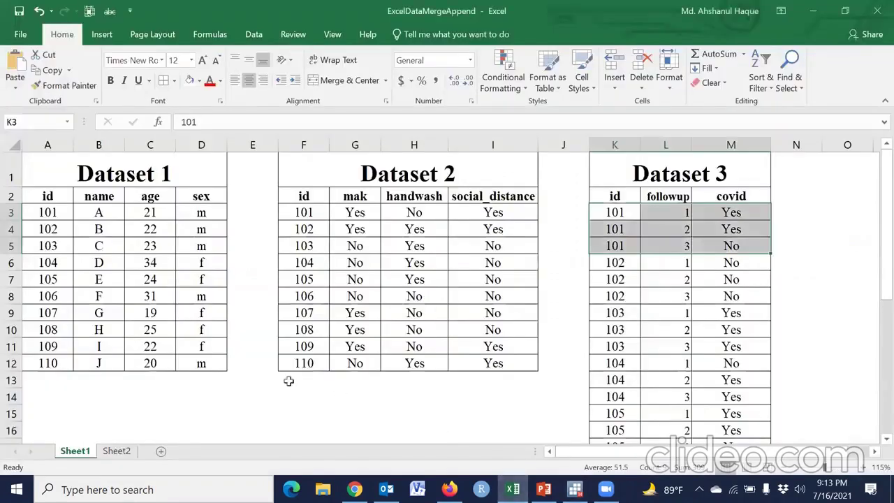
left_click(117, 451)
left_click_drag(59, 201, 235, 375)
- Copy the second table with ids 111 to 120 (G3:J13) and paste it below the first table at A15
left_click_drag(412, 198, 578, 384)
left_click_drag(399, 199, 569, 395)
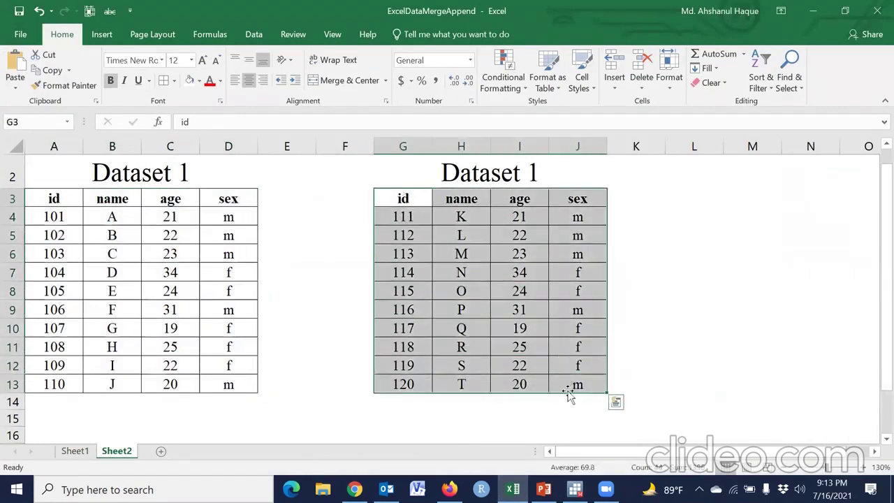
key("ctrl+c")
scroll(116, 401, "down", 2)
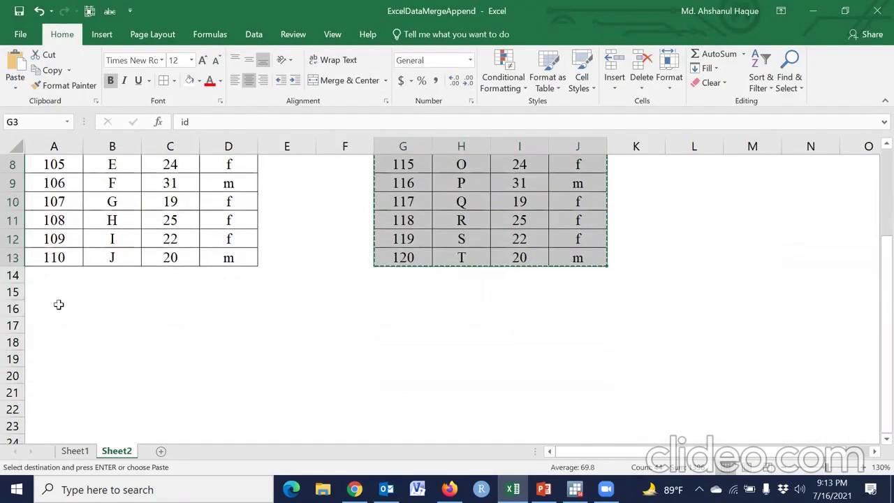
left_click(58, 291)
key("ctrl+v")
scroll(175, 309, "up", 2)
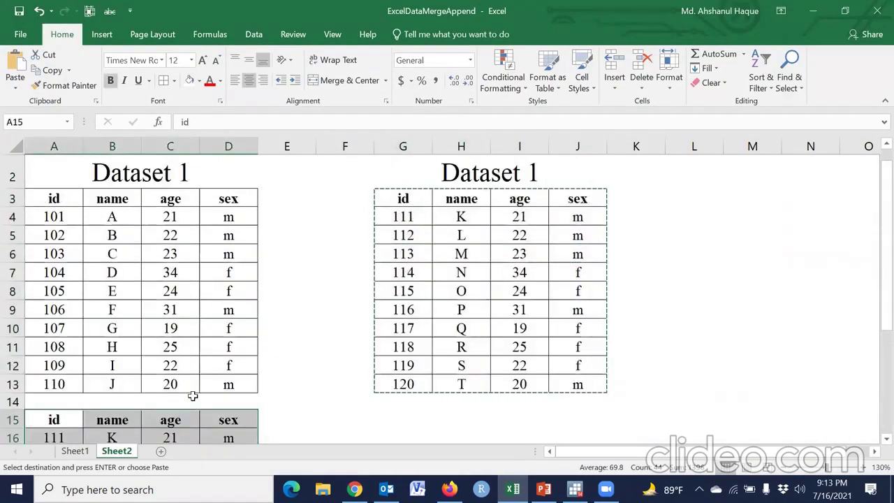
- Switch back to Stata and load the dat_1 dataset
left_click(575, 489)
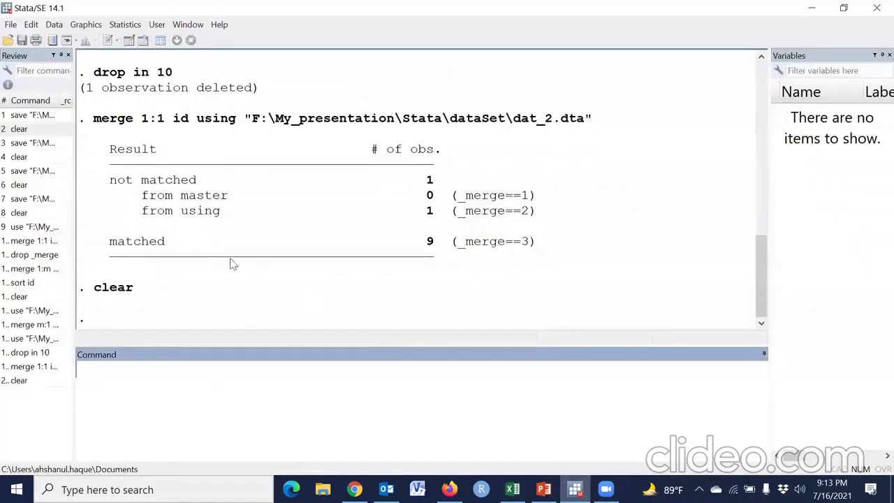
left_click(8, 41)
left_click(159, 113)
double_click(159, 113)
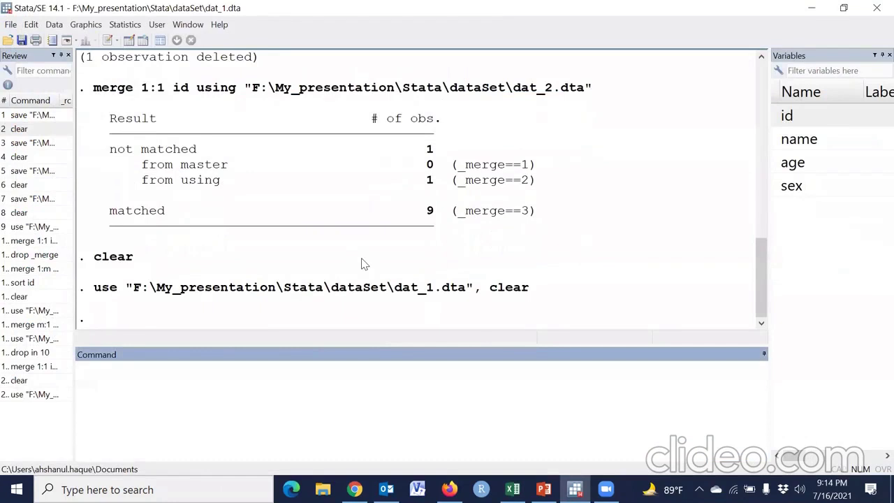
- Append dat_1_a1.dta to the current dataset, keeping all variables from the appending dataset
left_click(56, 25)
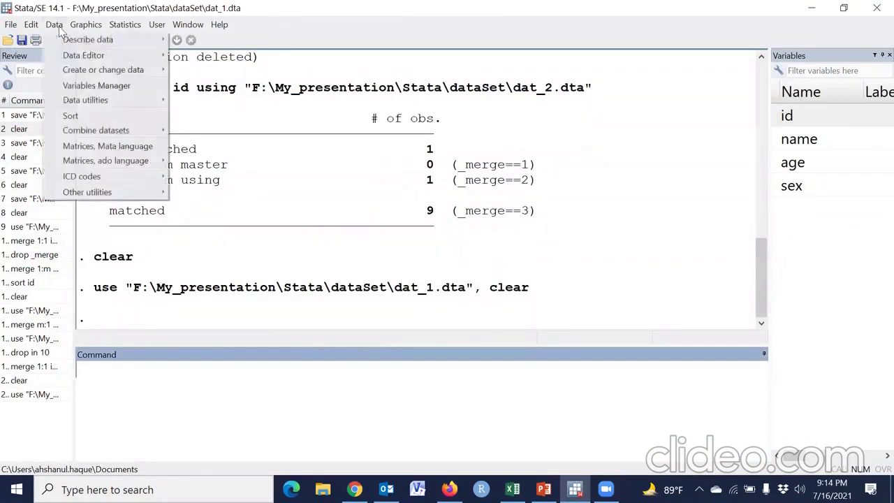
mouse_move(110, 133)
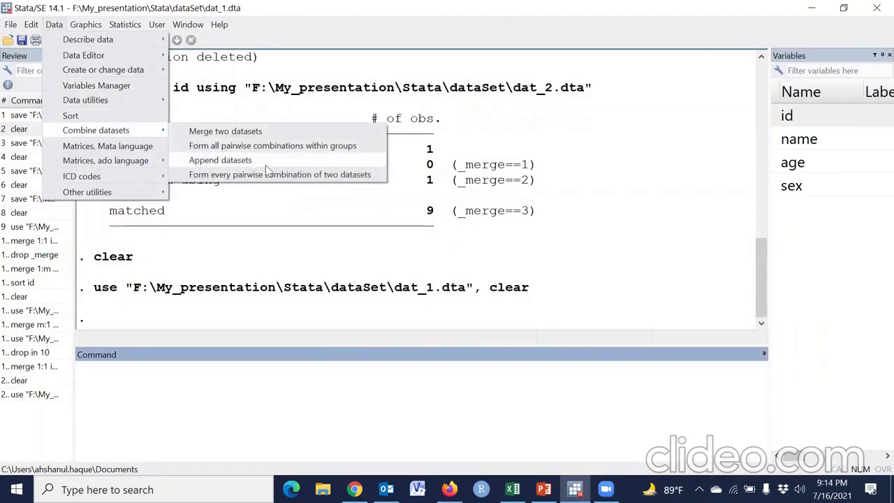
left_click(220, 160)
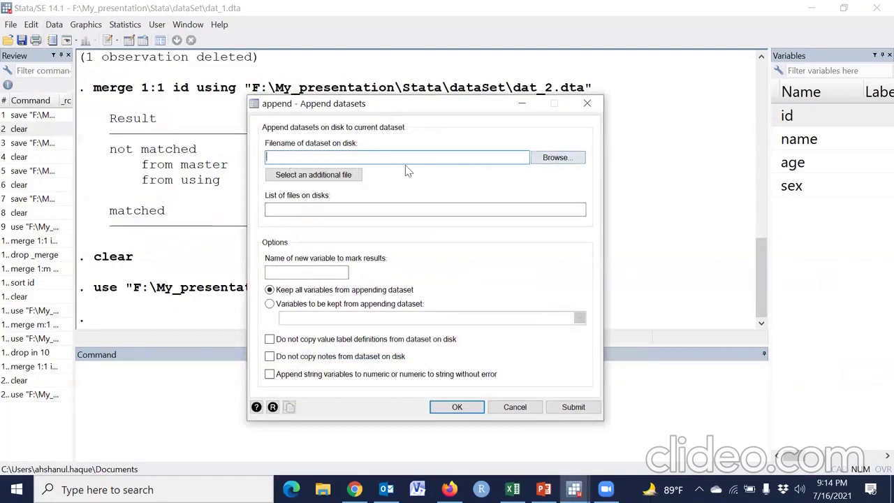
left_click(555, 160)
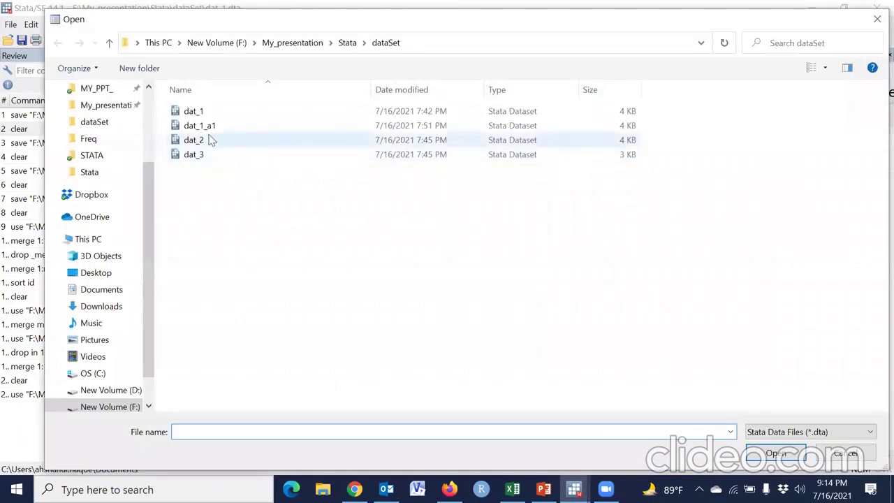
left_click(210, 126)
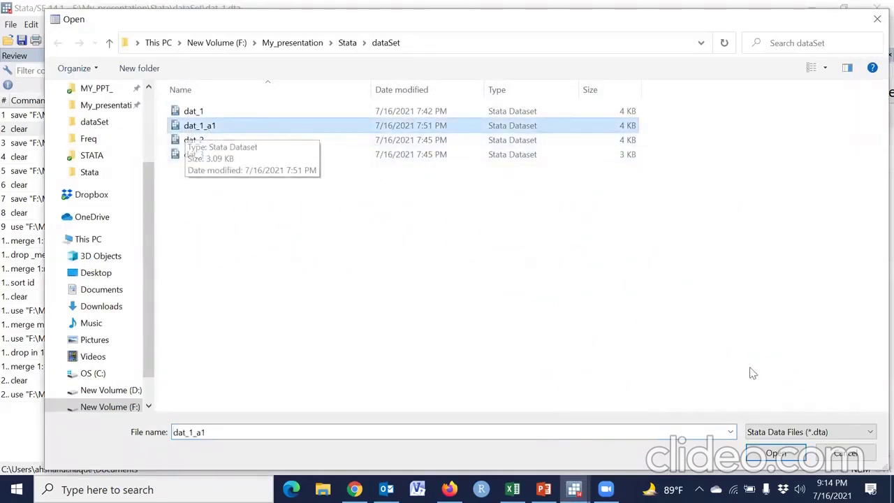
left_click(773, 454)
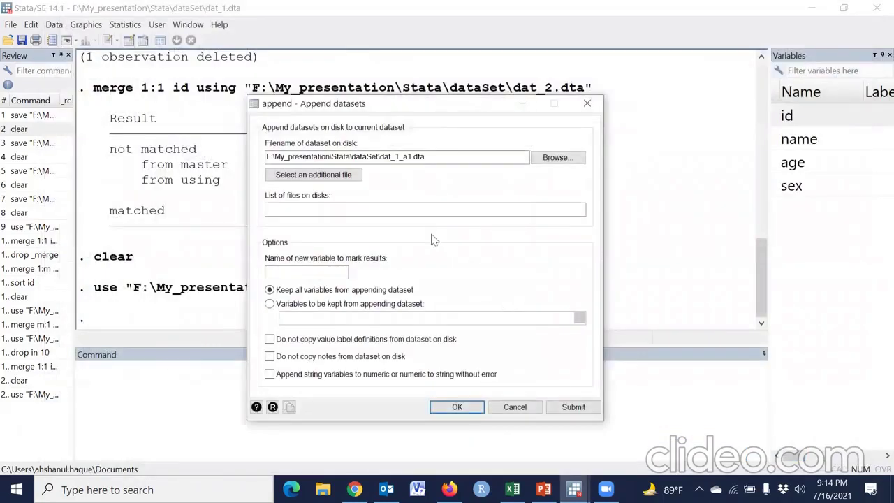
left_click(458, 407)
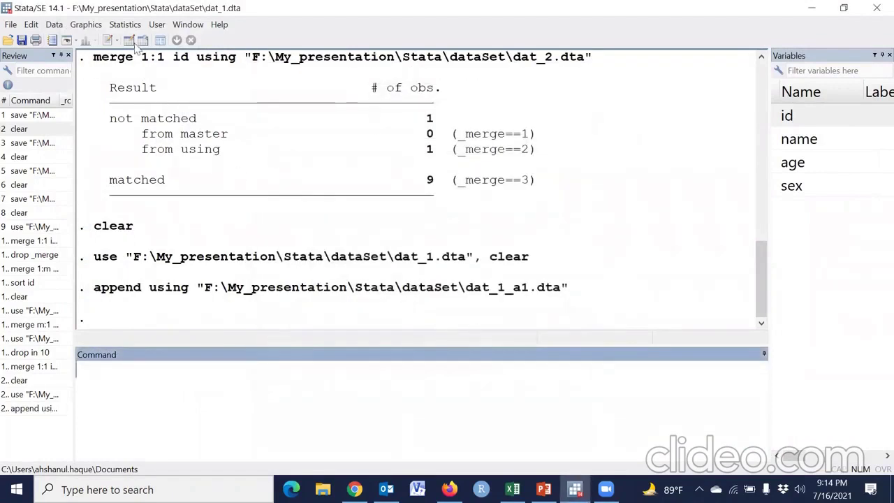
- Examine the appended observations 11 to 20 in the Data Editor, and close the editor
key("ctrl+8")
left_click(150, 369)
scroll(167, 379, "down", 3)
left_click_drag(137, 136, 461, 391)
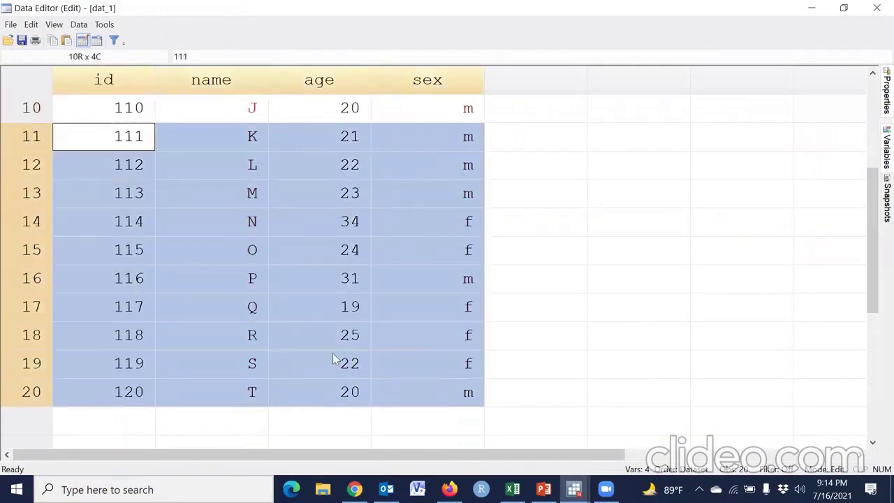
scroll(333, 359, "up", 3)
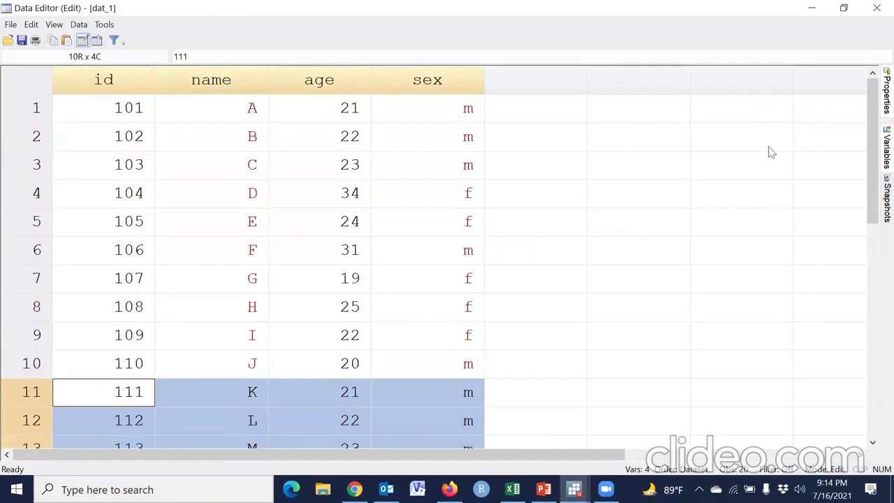
left_click(876, 8)
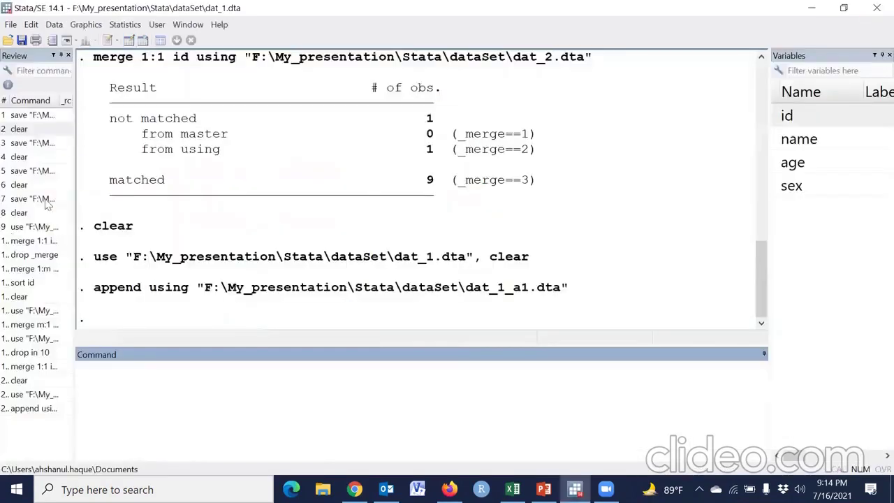
- Move the commands from loading dat_1.dta through appending dat_1_a1.dta out of the command history into a new do-file, and enlarge its text
left_click(48, 228)
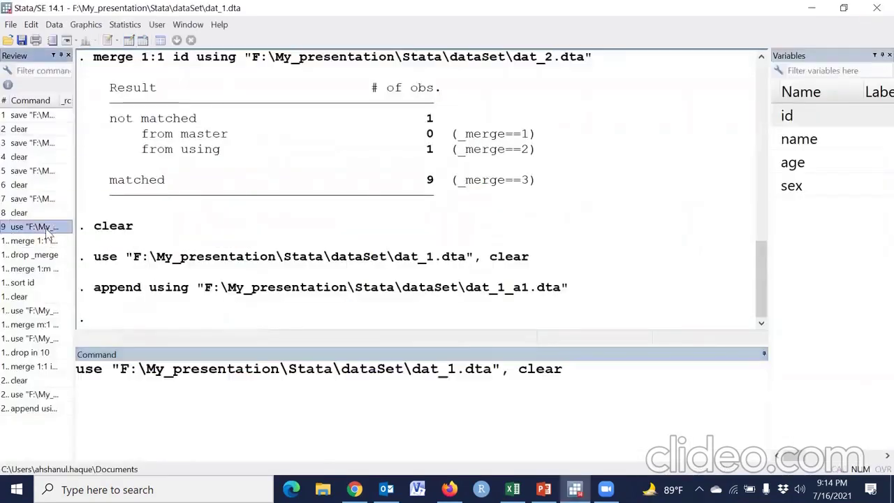
left_click(37, 414, "shift")
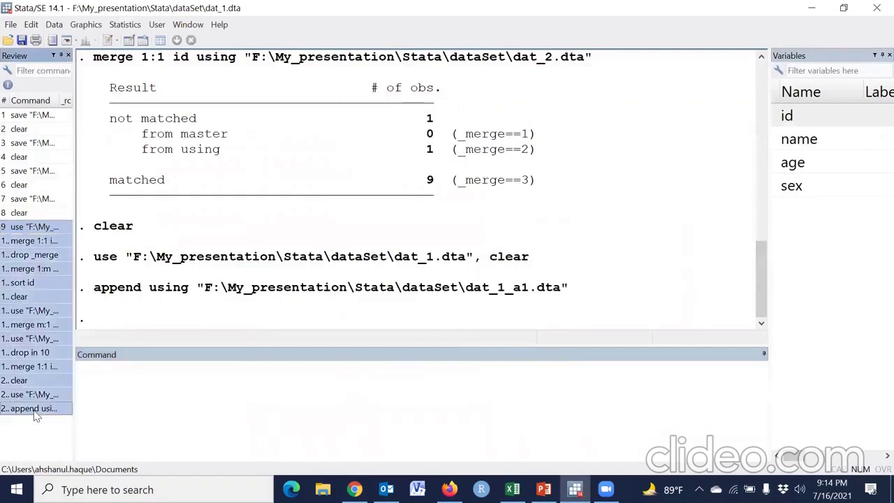
key("Delete")
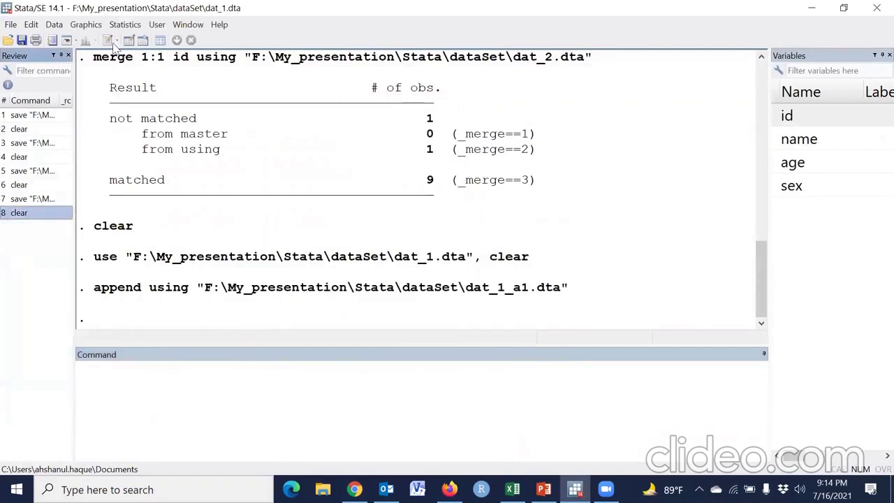
key("ctrl+9")
key("Return")
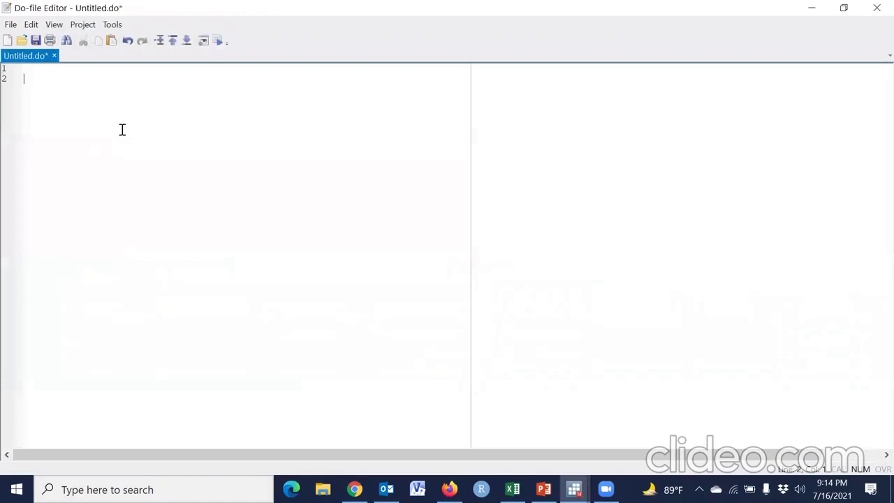
type("use \"F:\\My_presentation\\Stata\\dataSet\\dat_1.dta\", clear merge 1:1 id using \"F:\\My_presentation\\Stata\\dataSet\\dat_2.dta\" drop _merge merge 1:m id using \"F:\\My_presentation\\Stata\\dataSet\\dat_3.dta\" sort id clear use \"F:\\My_presentation\\Stata\\dataSet\\dat_3.dta\", clear merge m:1 id using \"F:\\My_presentation\\Stata\\dataSet\\dat_1.dta\" use \"F:\\My_presentation\\Stata\\dataSet\\dat_1.dta\", clear drop in 10 merge 1:1 id using \"F:\\My_presentation\\Stata\\dataSet\\dat_2.dta\" clear use \"F:\\My_presentation\\Stata\\dataSet\\dat_1.dta\", clear append using \"F:\\My_presentation\\Stata\\dataSet\\dat_1_a1.dta\"")
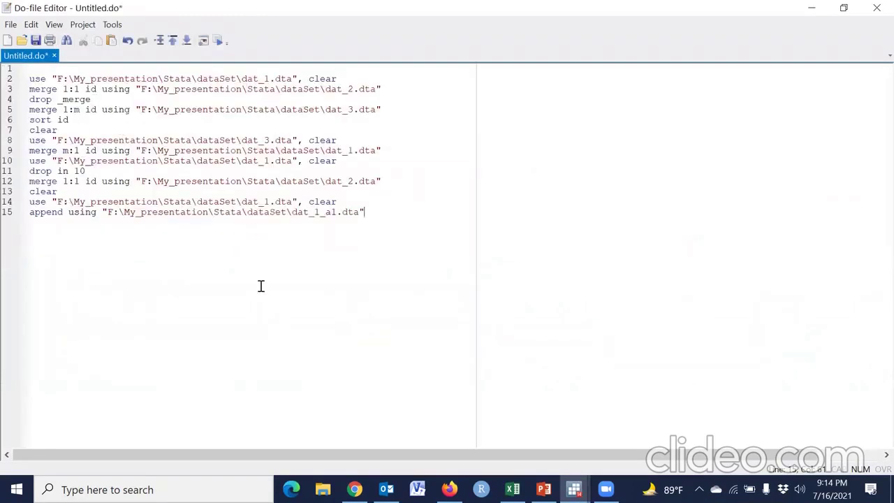
scroll(260, 285, "up", 8, "ctrl")
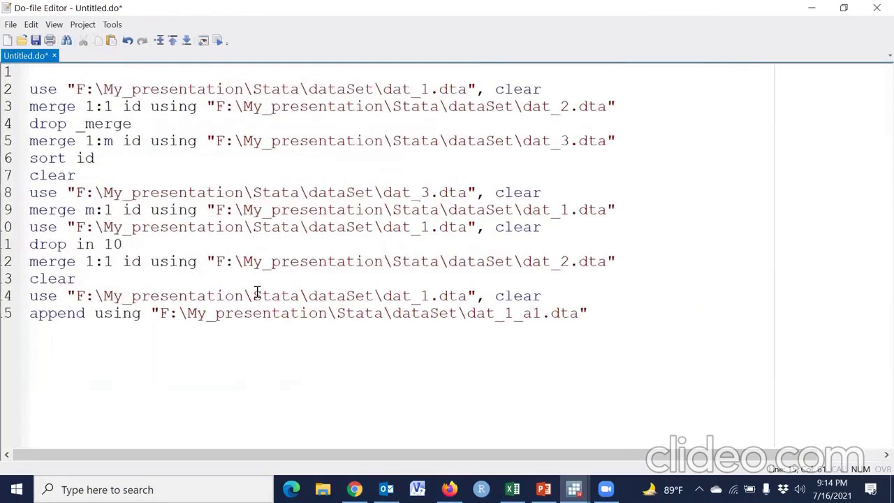
left_click_drag(20, 92, 42, 362)
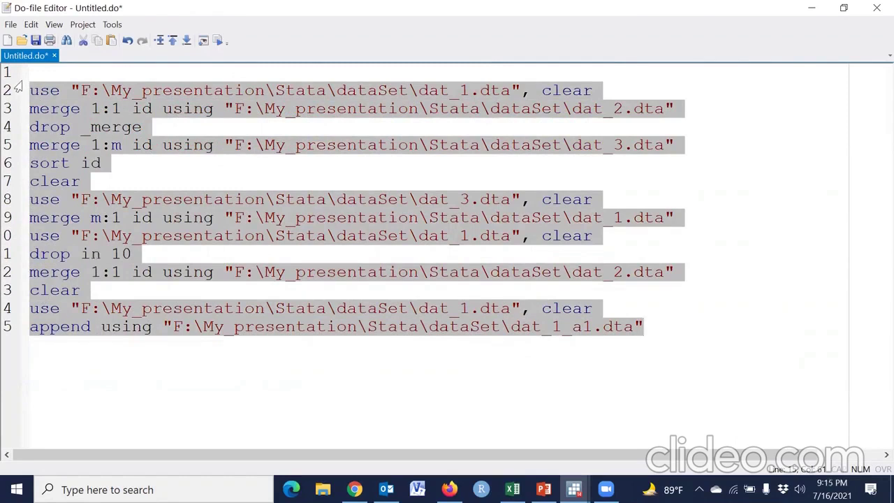
left_click_drag(62, 75, 649, 344)
left_click(523, 391)
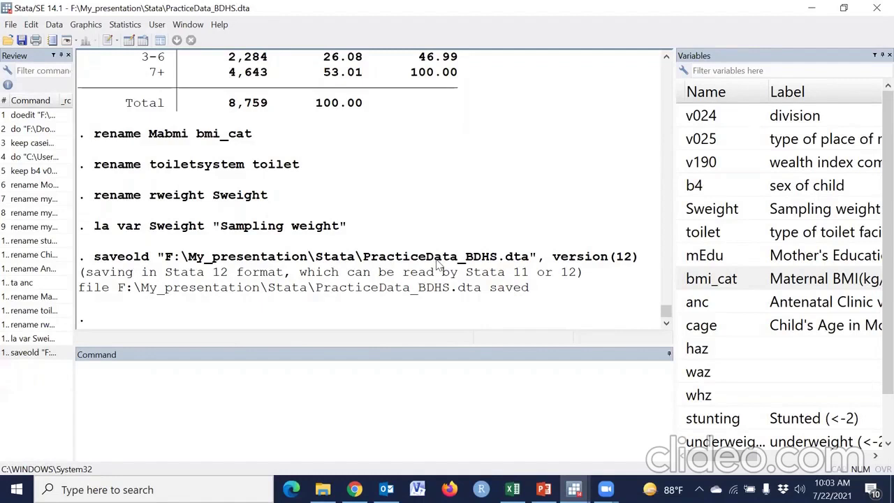
- Review the variable names and labels of the PracticeData_BDHS dataset, from v024 to wasting
scroll(440, 264, "up", 1)
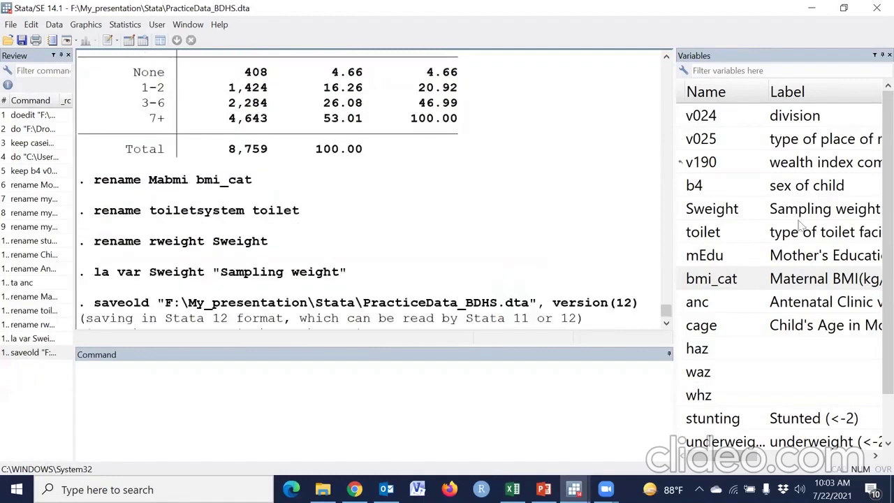
left_click(759, 250)
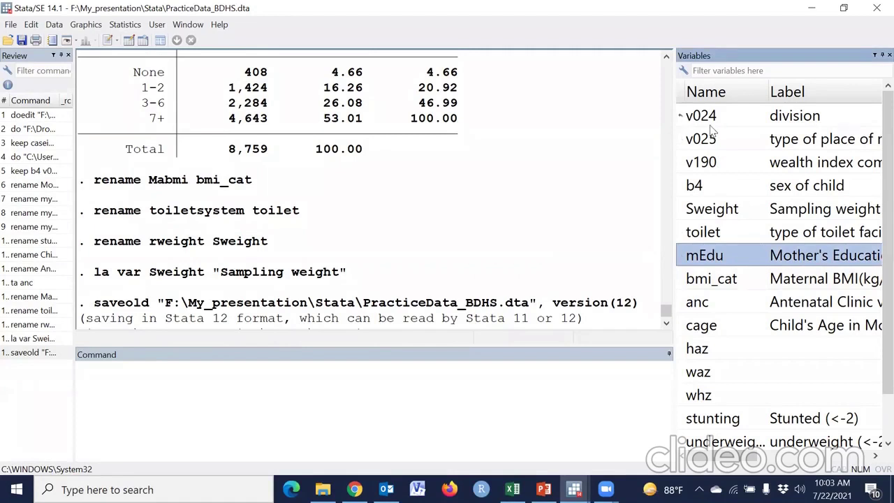
scroll(724, 322, "down", 1)
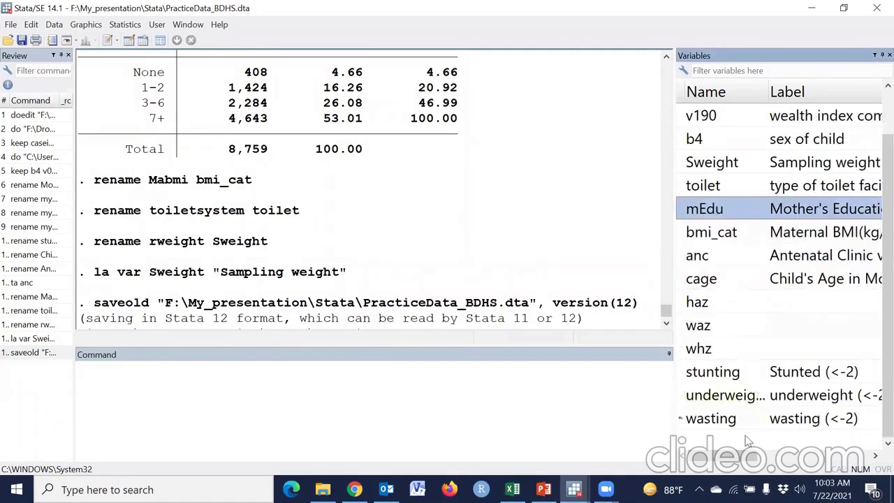
scroll(743, 426, "up", 1)
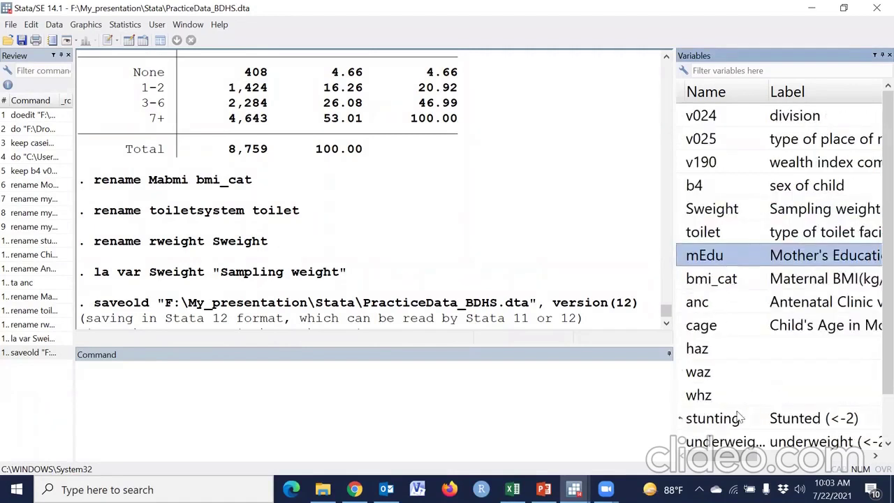
scroll(738, 417, "down", 1)
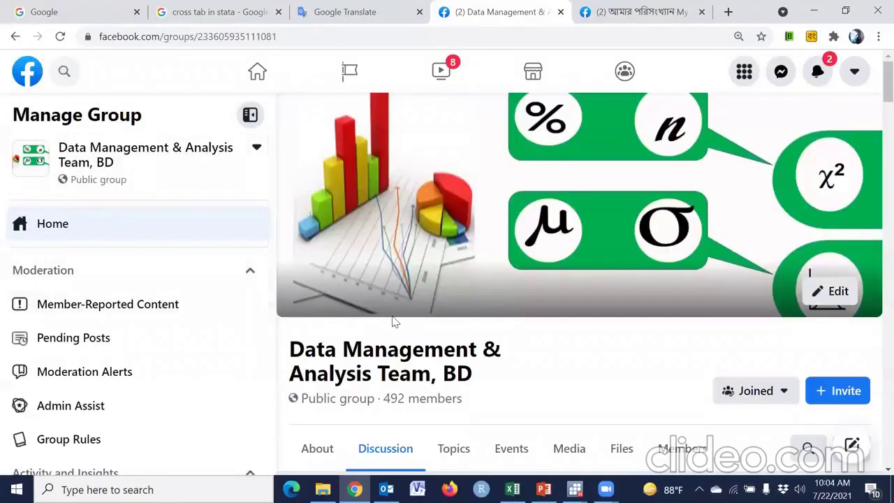
- Look up the PracticeData_BDHS.dta file post in the Data Management & Analysis Team, BD and My Statistics Facebook groups
scroll(393, 319, "down", 8)
scroll(461, 374, "down", 6)
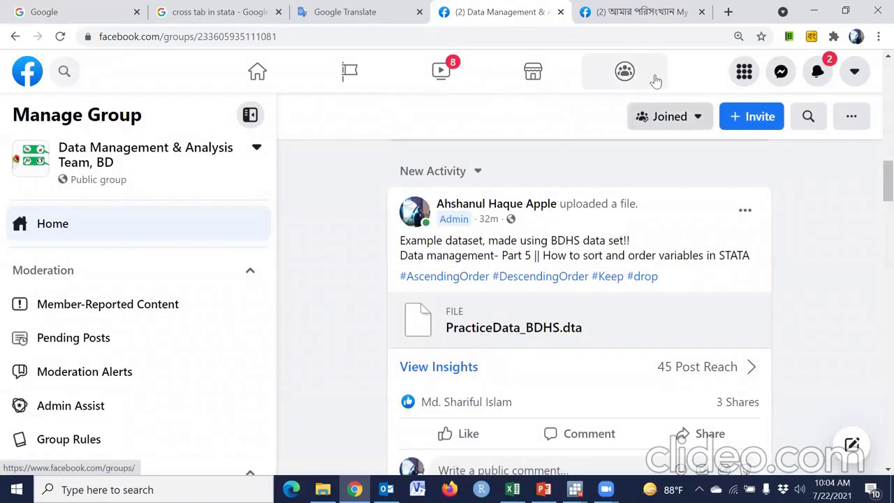
key("ctrl+Tab")
scroll(538, 319, "down", 2)
scroll(545, 327, "up", 10)
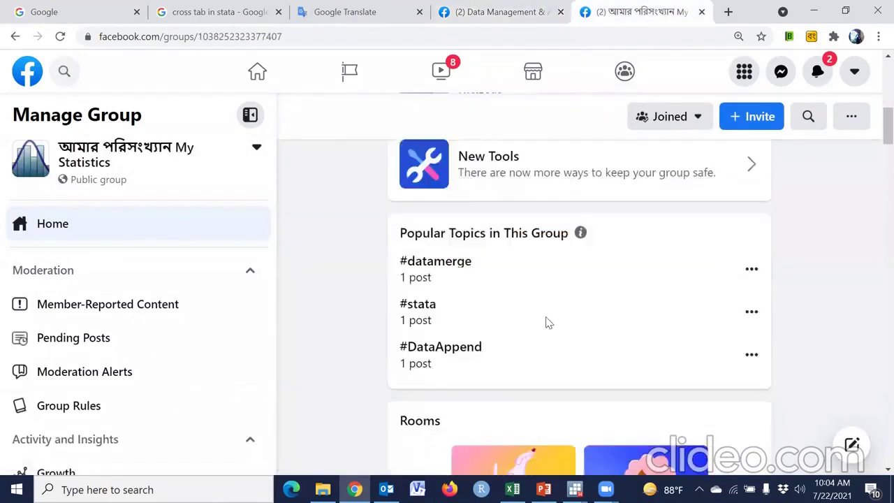
scroll(506, 297, "down", 10)
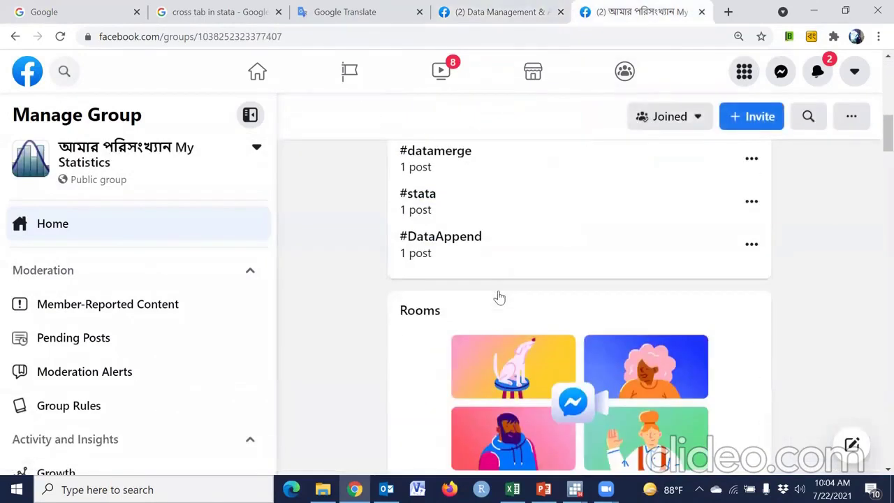
scroll(529, 335, "down", 2)
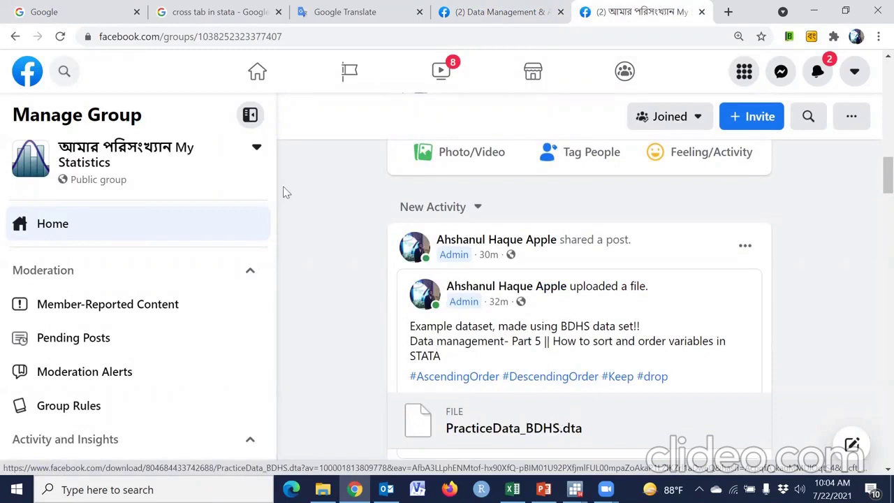
- View the list of managed Facebook pages, and return to Stata
left_click(256, 72)
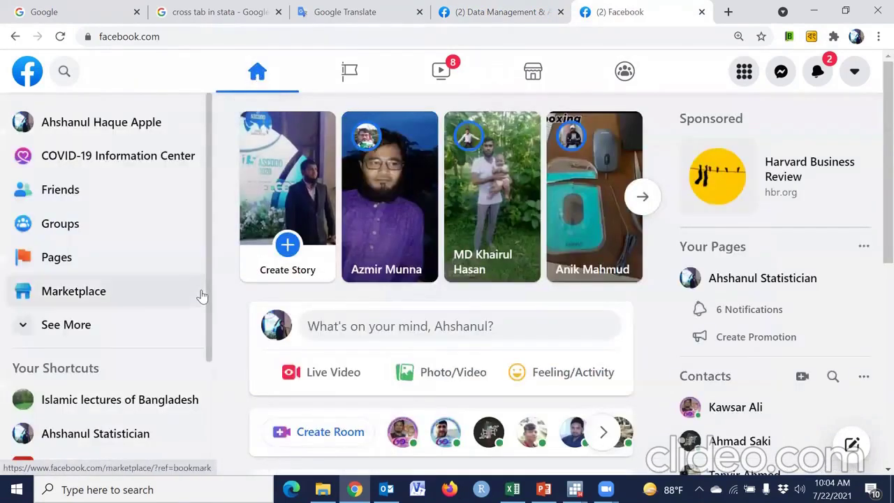
left_click(74, 258)
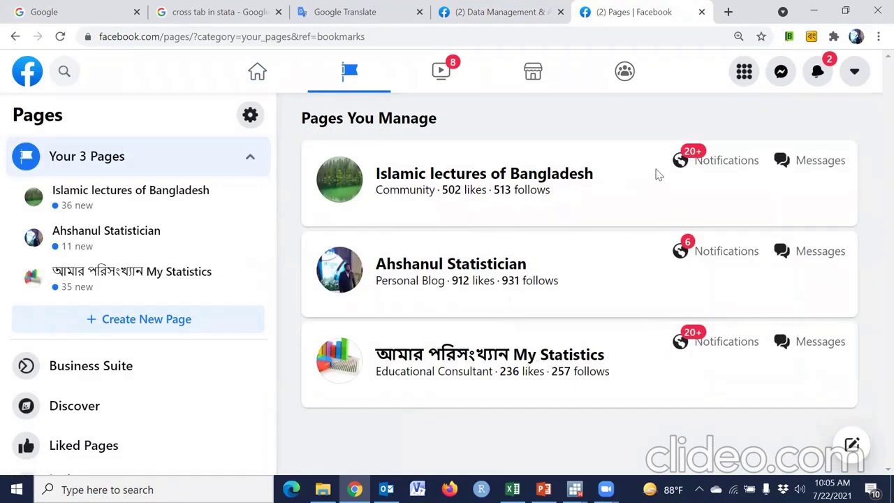
left_click(814, 12)
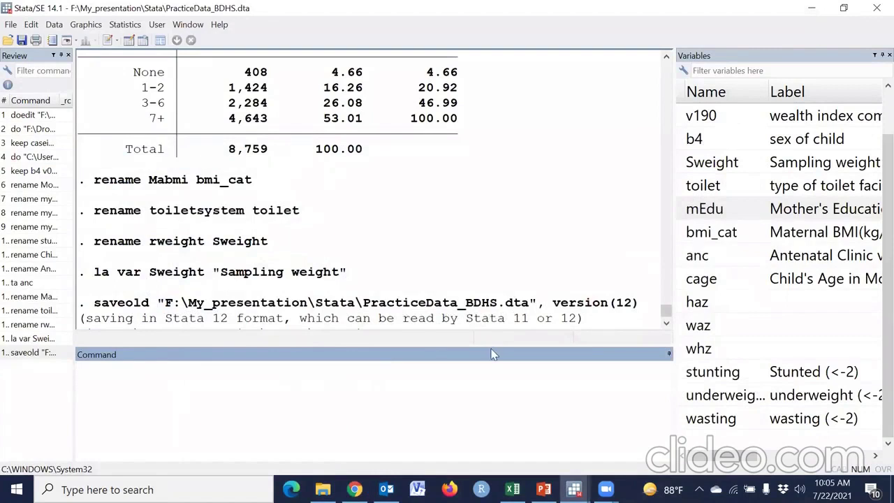
- Enlarge the results area, browse only the cage variable to examine its unsorted values, and close the Data Editor
left_click_drag(489, 342, 495, 382)
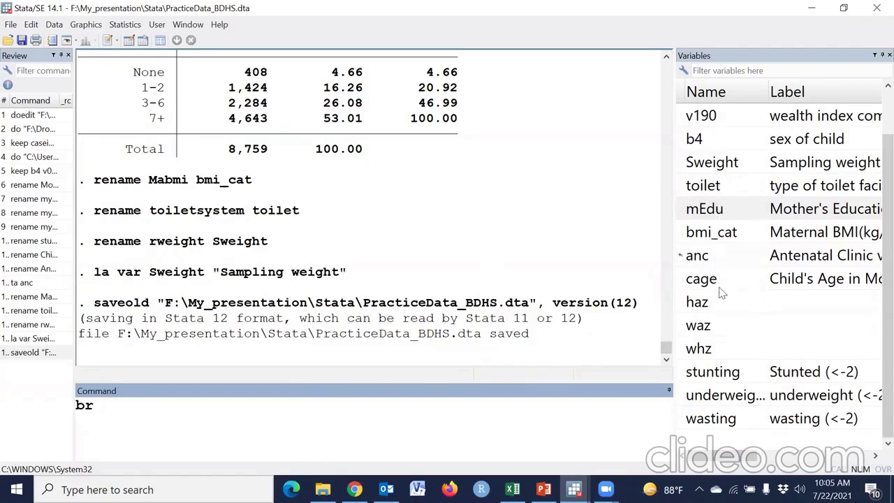
left_click(680, 279)
key("Return")
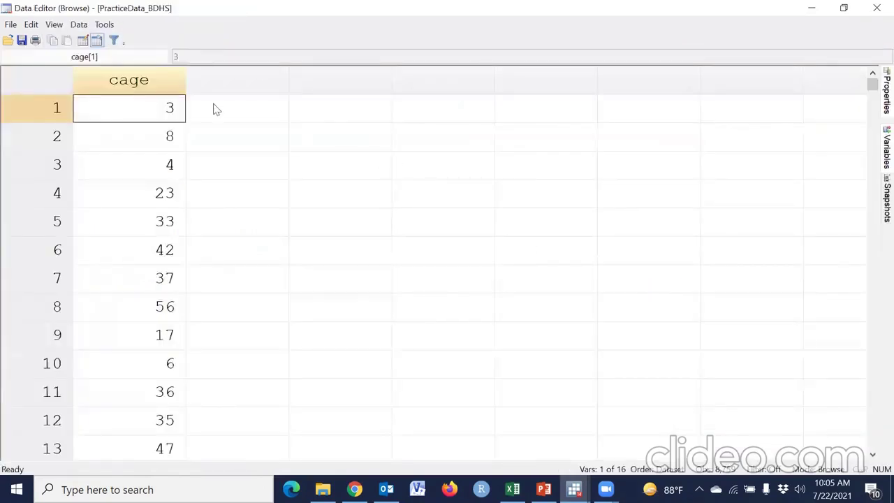
scroll(175, 209, "down", 7)
scroll(164, 230, "down", 14)
scroll(157, 241, "up", 14)
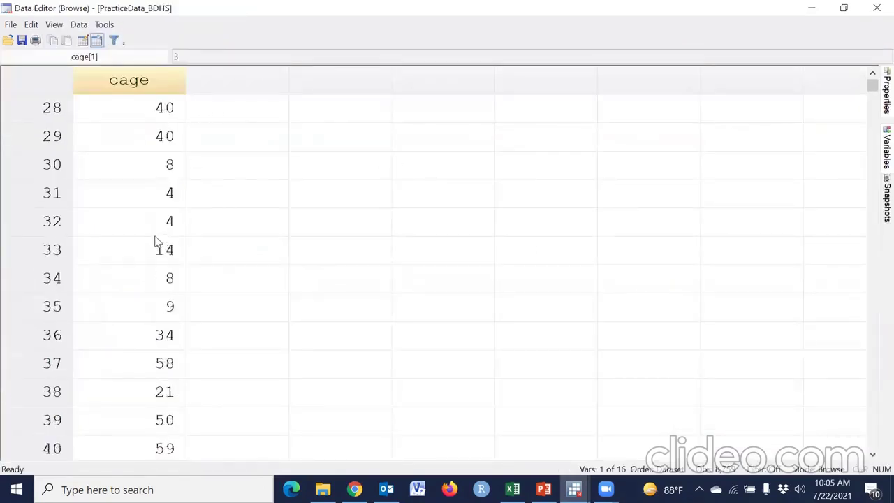
scroll(173, 457, "up", 7)
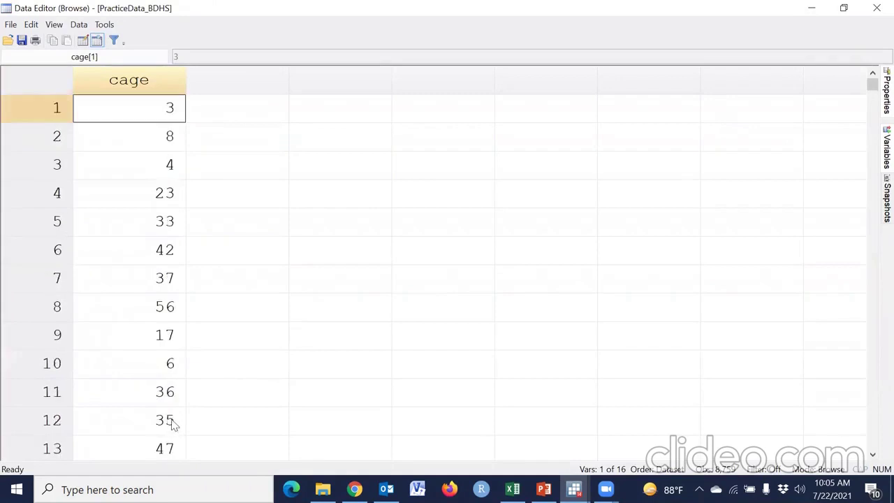
left_click(874, 13)
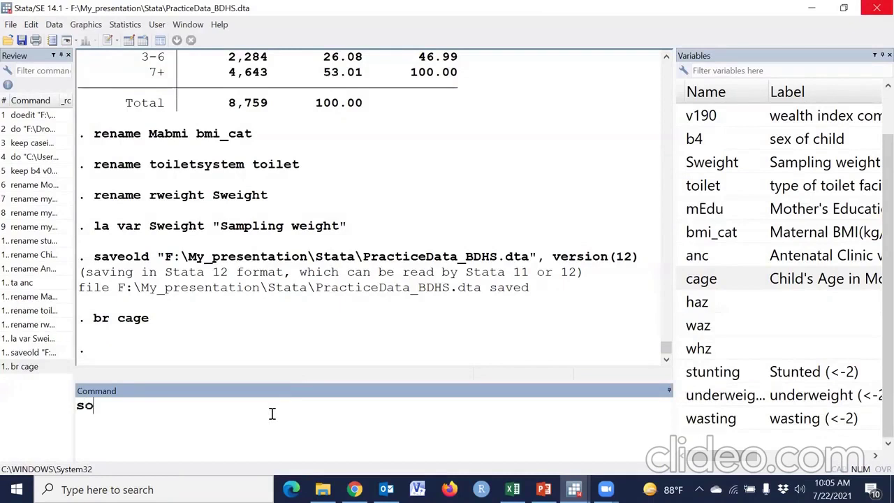
- Sort the dataset by cage in ascending order and bring up the cage column in the Data Editor
double_click(698, 278)
key("Return")
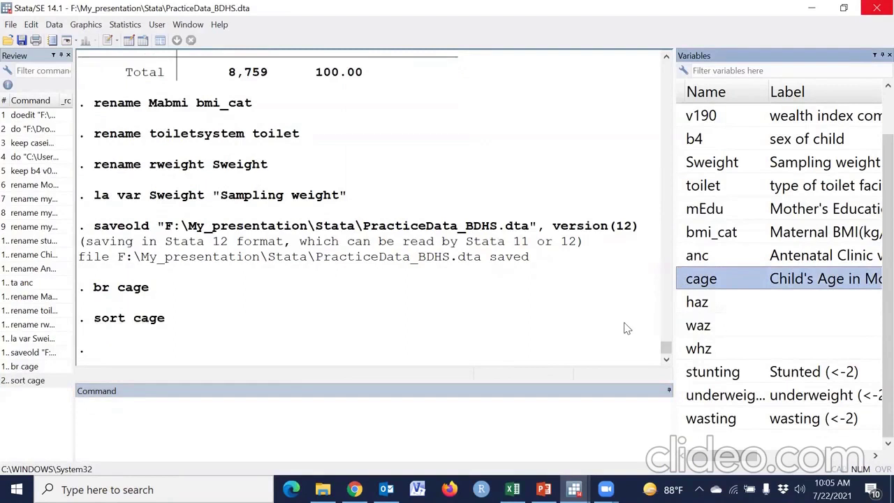
left_click(129, 40)
left_click_drag(181, 454, 450, 457)
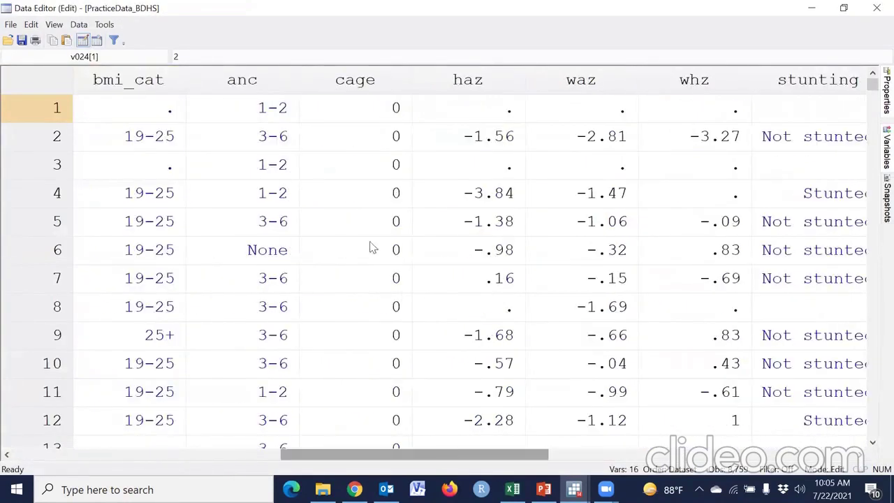
left_click(391, 120)
- Examine the sorted cage values from the first observations to the last and back up through the final ages
scroll(391, 120, "down", 13)
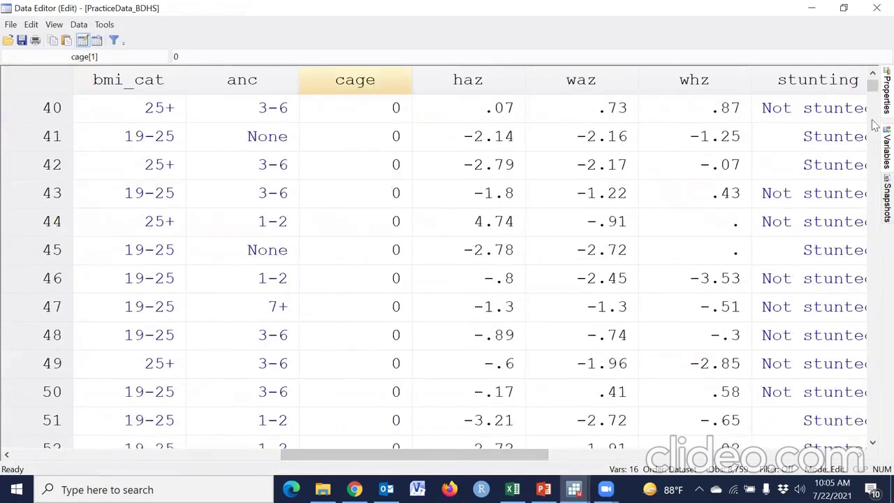
left_click_drag(872, 86, 866, 430)
scroll(398, 188, "up", 2)
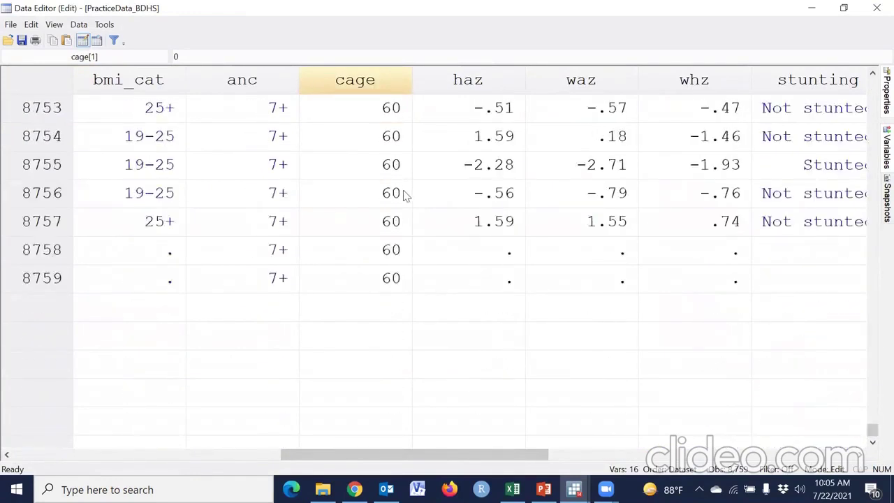
scroll(397, 257, "up", 20)
scroll(393, 255, "down", 20)
left_click(389, 252)
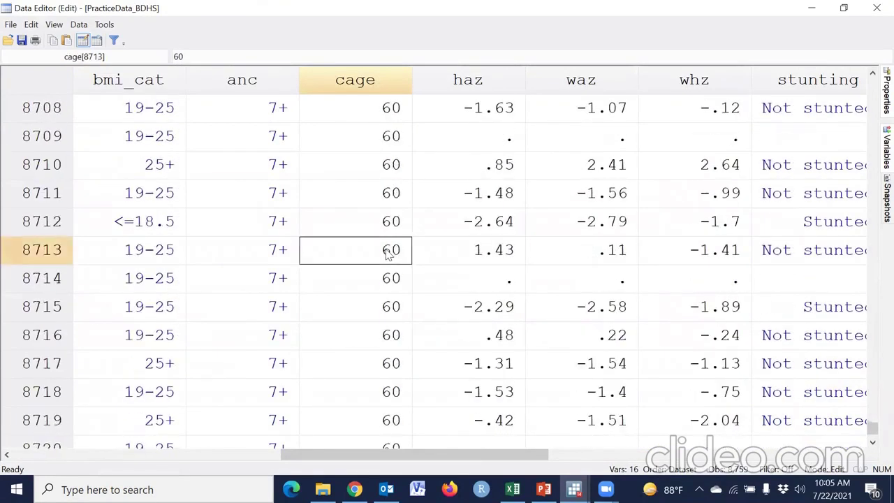
scroll(388, 253, "down", 7)
scroll(389, 253, "up", 20)
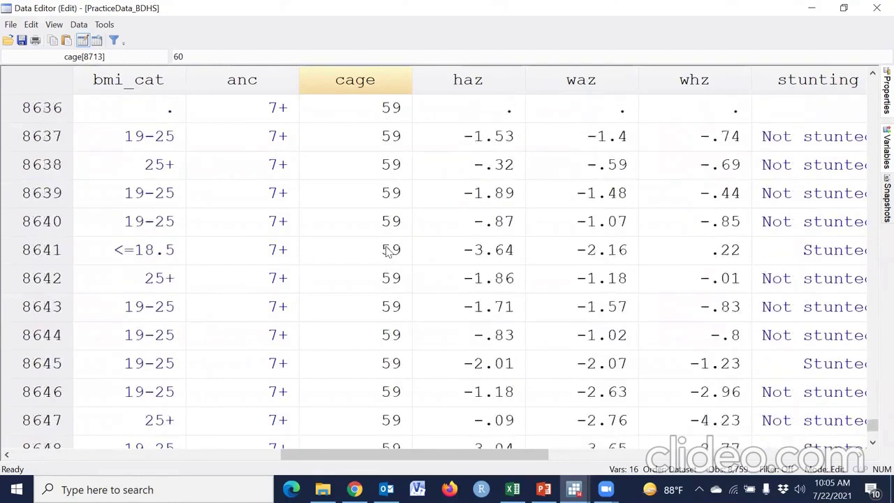
scroll(390, 210, "up", 3)
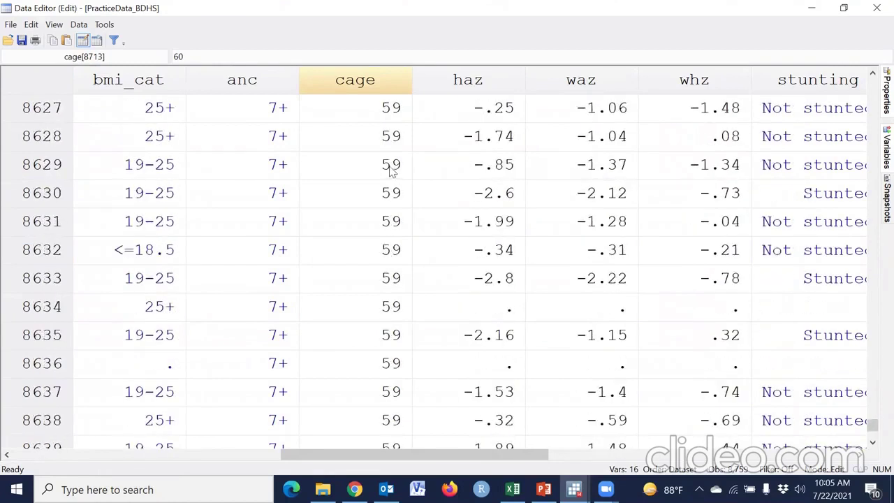
scroll(389, 171, "down", 20)
scroll(391, 245, "up", 7)
scroll(391, 245, "up", 20)
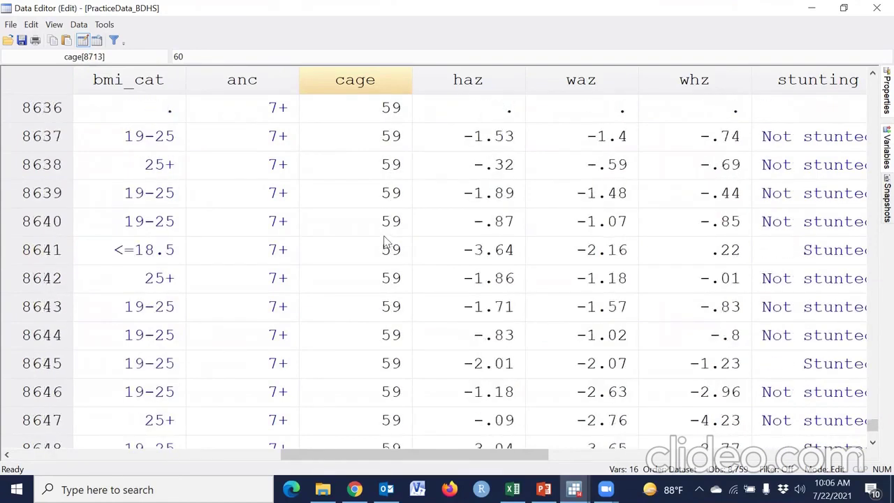
scroll(384, 241, "up", 20)
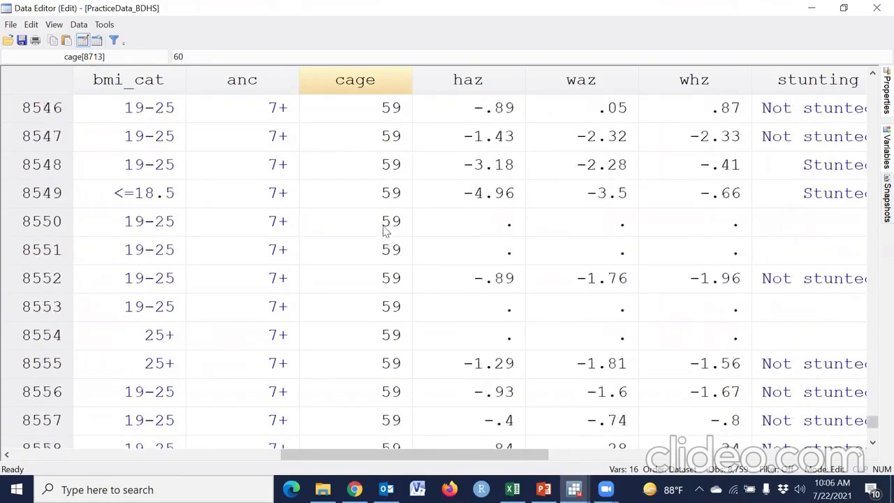
scroll(384, 230, "up", 18)
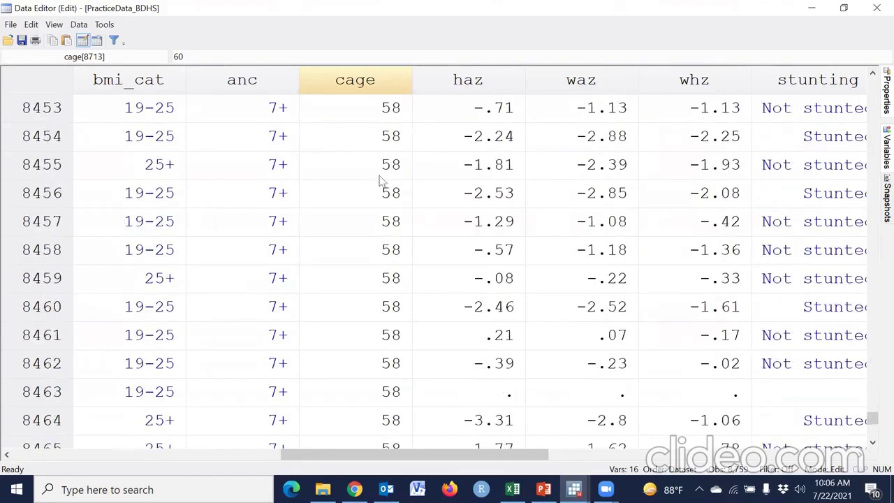
- Examine observation 8454 and observation 1 as whole rows, checking the bmi_cat and anc values alongside cage
left_click(393, 139)
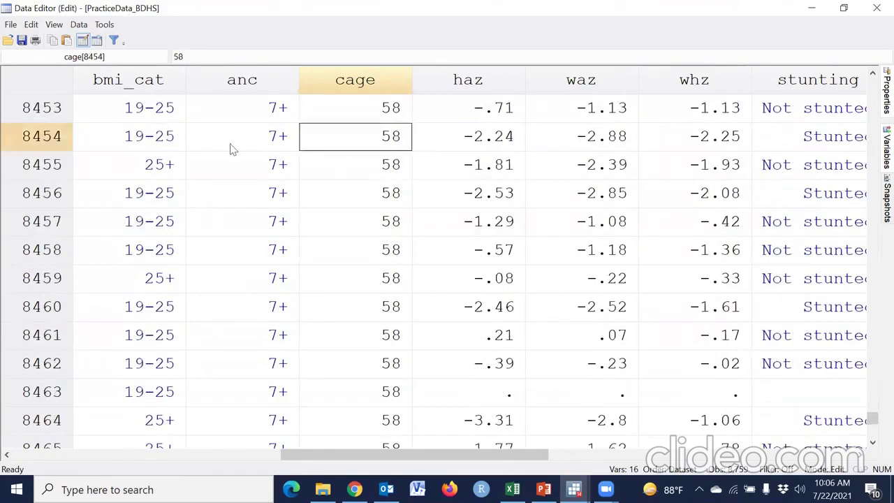
left_click(49, 146)
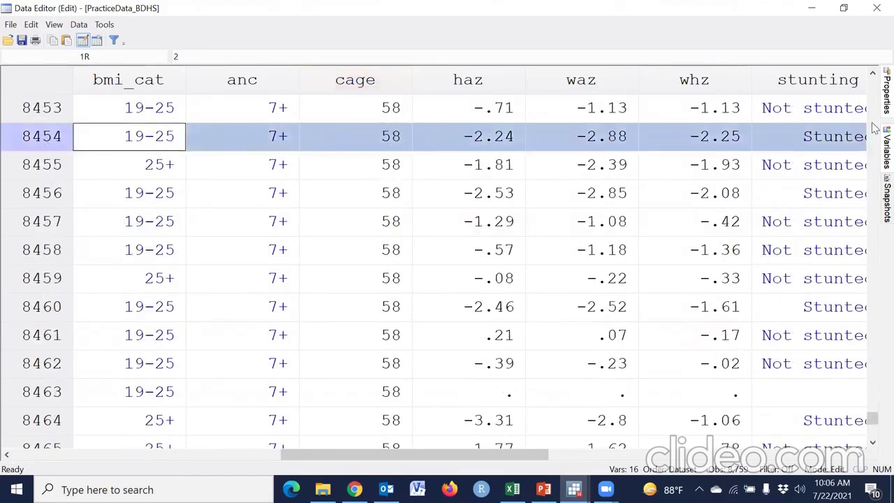
scroll(273, 254, "up", 20)
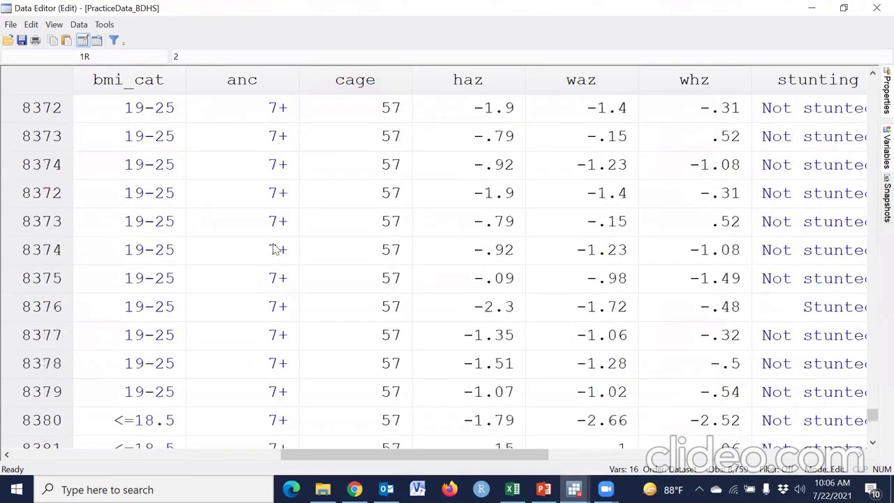
scroll(701, 160, "up", 2)
left_click_drag(872, 414, 872, 82)
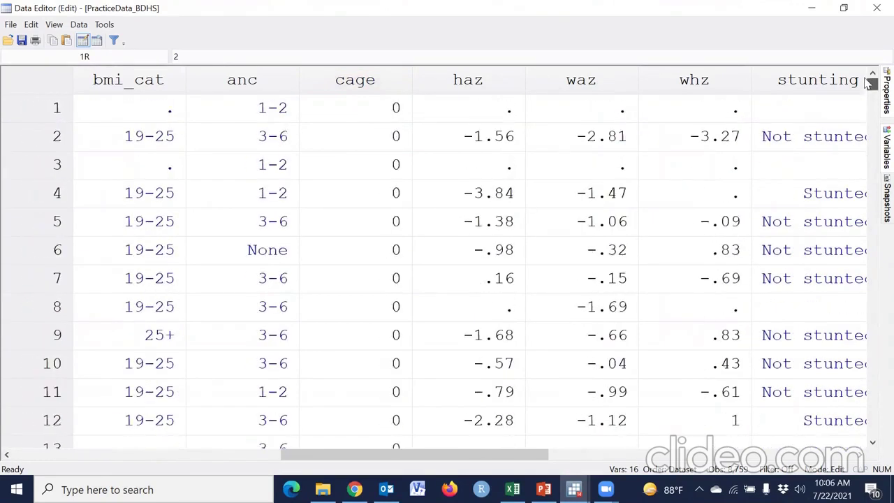
left_click(391, 114)
left_click(275, 111)
left_click(149, 119)
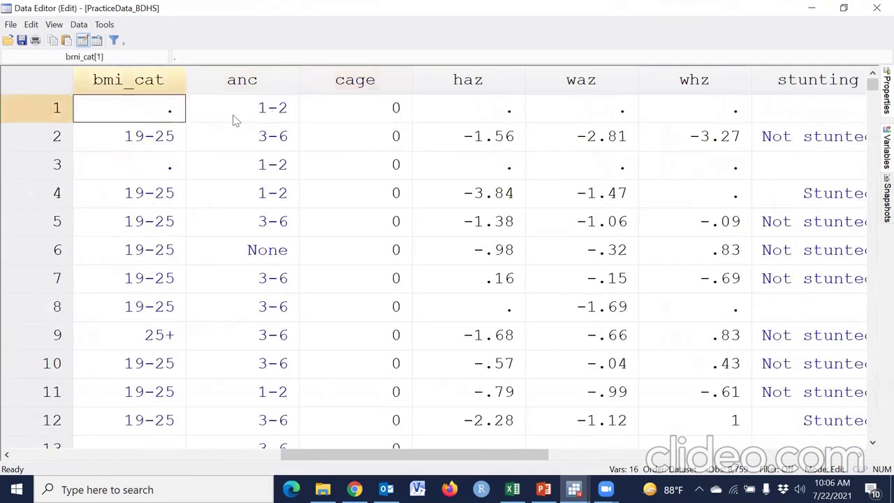
left_click(53, 113)
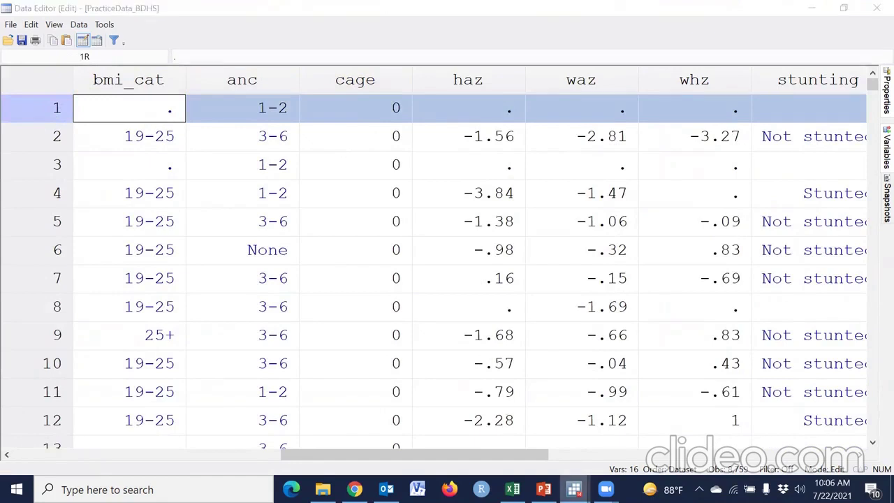
- Return to the main Stata window, sort the dataset by haz in ascending order, and circle the executed command
mouse_move(573, 488)
left_click(391, 425)
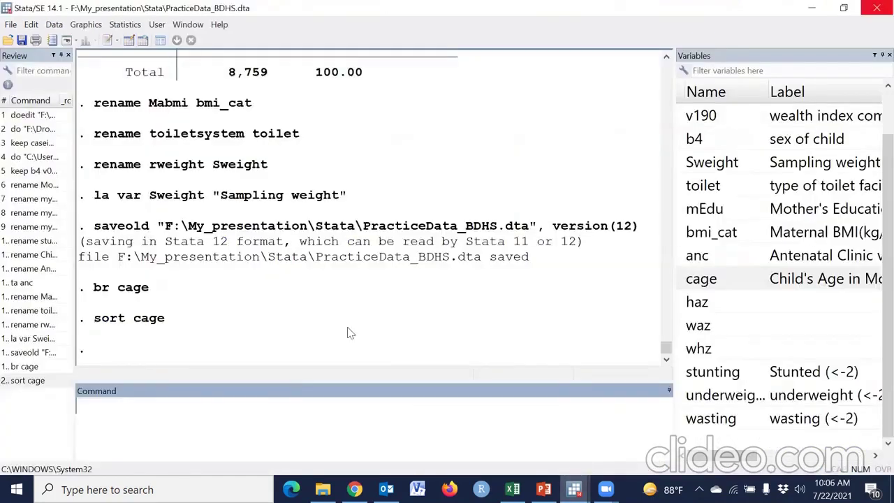
left_click(35, 381)
double_click(137, 407)
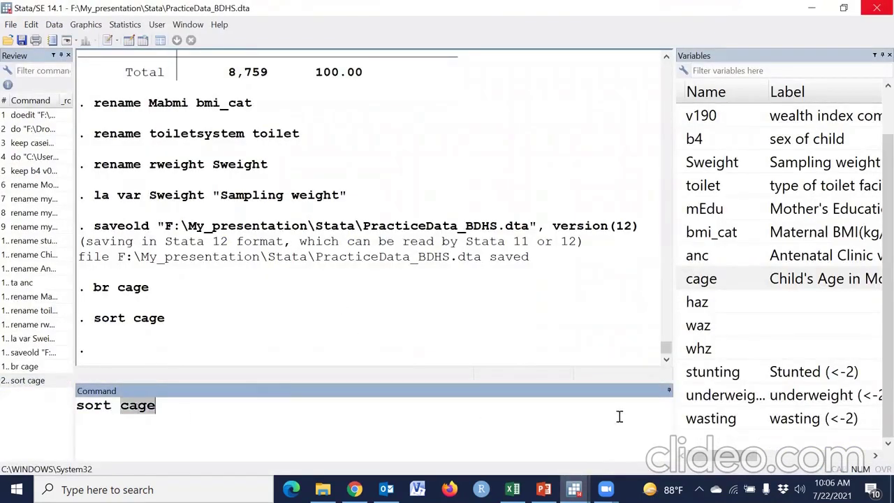
left_click(682, 305)
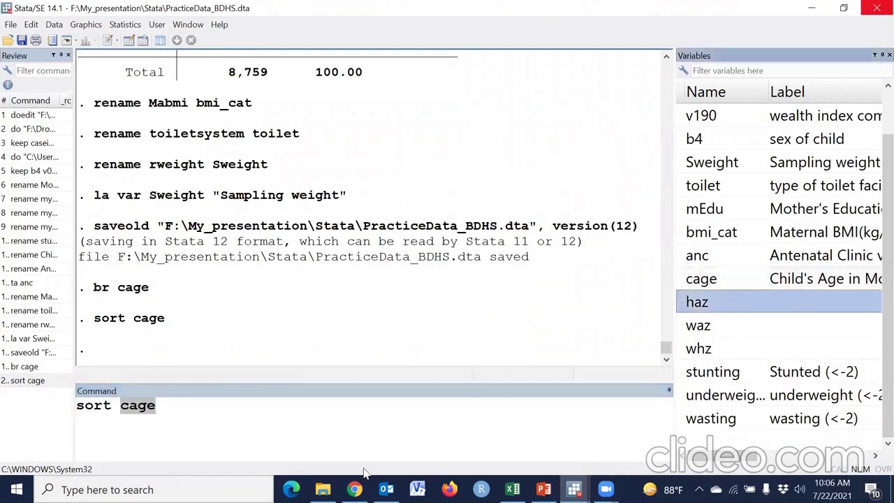
double_click(682, 303)
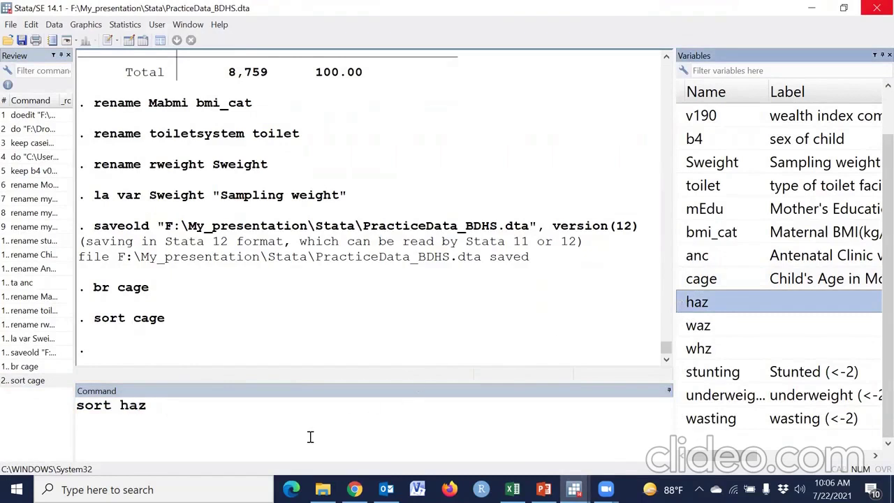
key("Return")
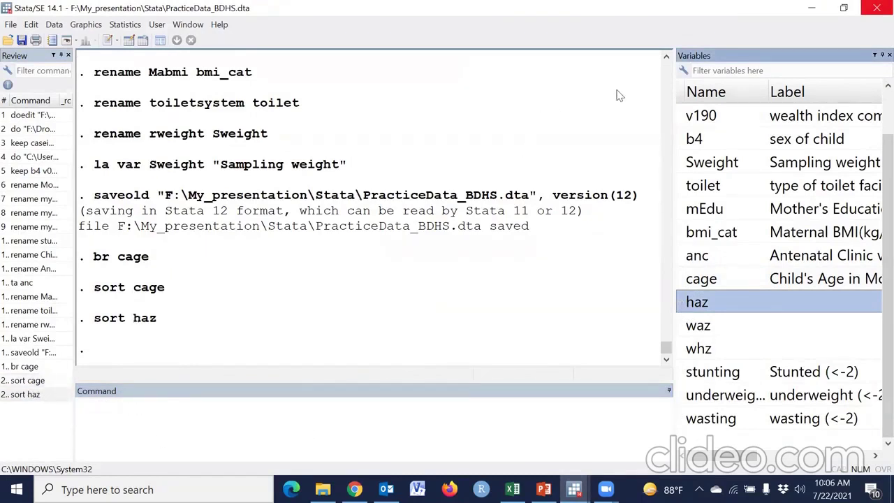
left_click_drag(88, 319, 180, 326)
mouse_move(130, 342)
left_mouse_down()
mouse_move(81, 340)
mouse_move(96, 302)
left_mouse_up()
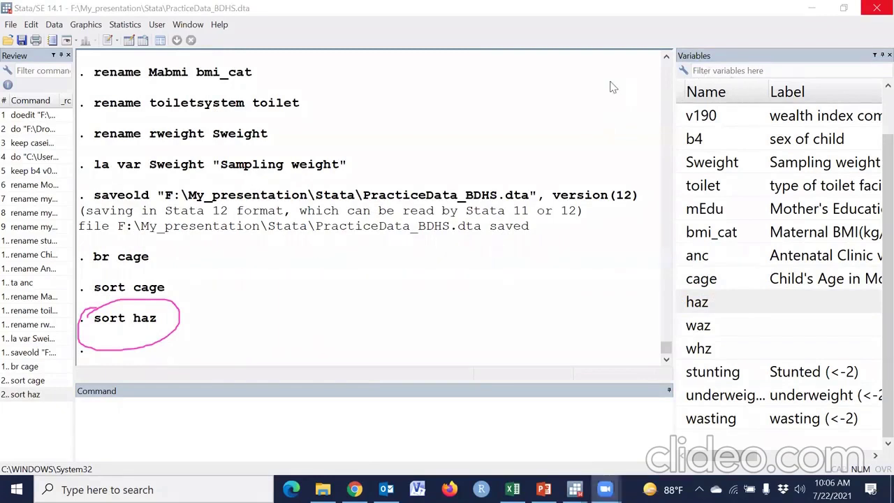
- Show the data in the Data Editor and examine the haz column from its lowest to its highest values
left_click(128, 40)
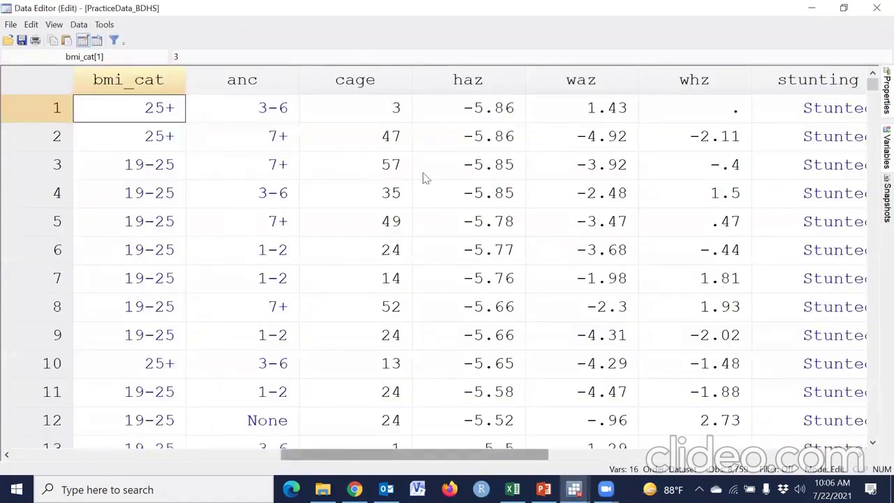
left_click(473, 116)
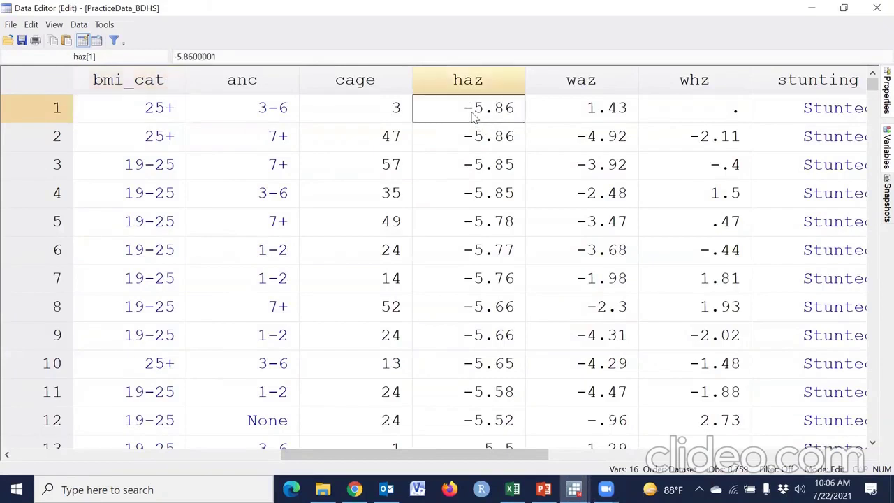
scroll(499, 178, "down", 20)
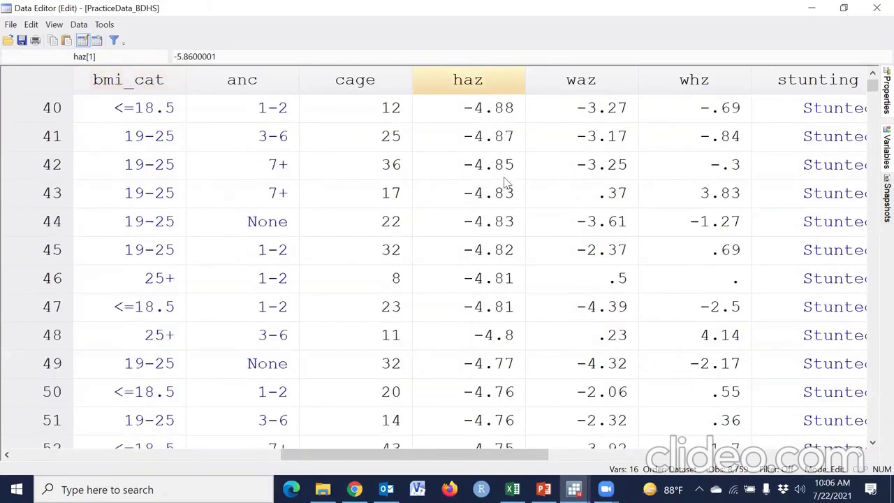
left_click_drag(873, 85, 873, 394)
scroll(482, 274, "up", 8)
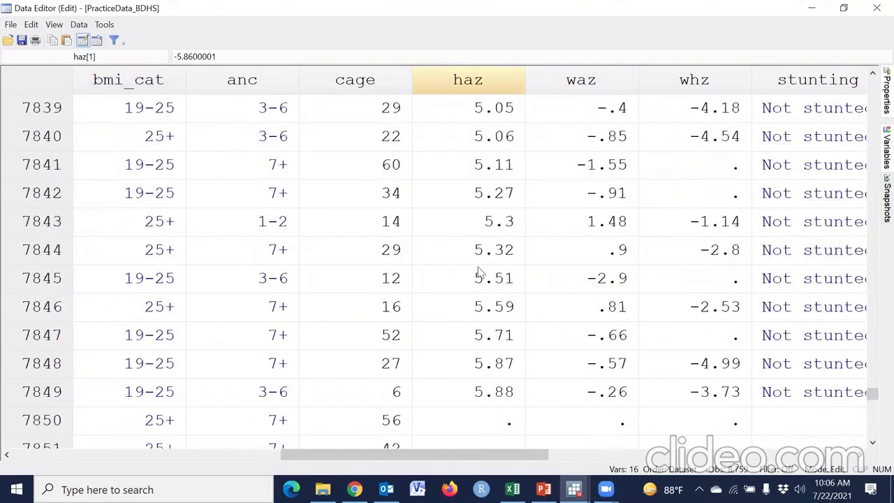
scroll(478, 272, "down", 3)
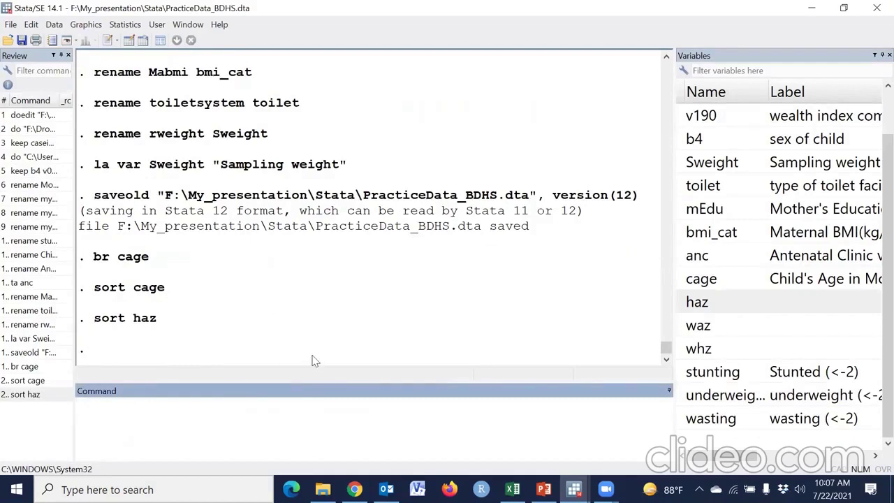
- Reuse the sort haz command as gsort -haz to sort the dataset by haz in descending order
left_click(21, 394)
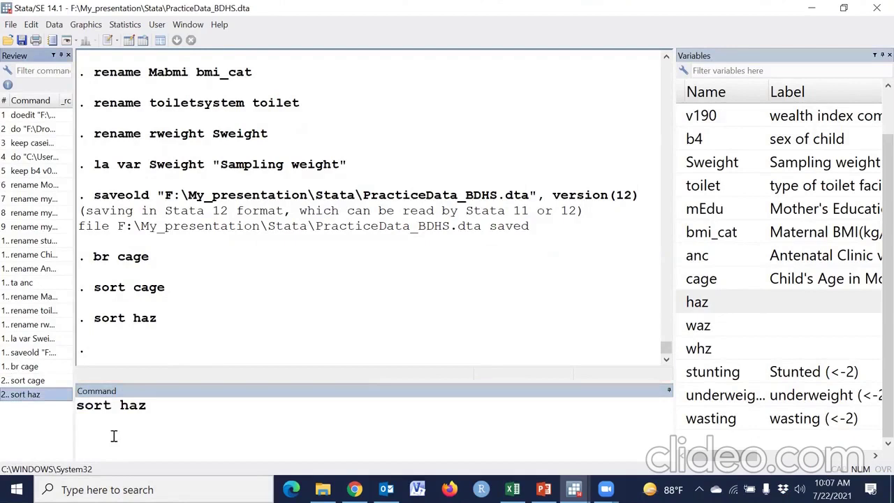
left_click(79, 406)
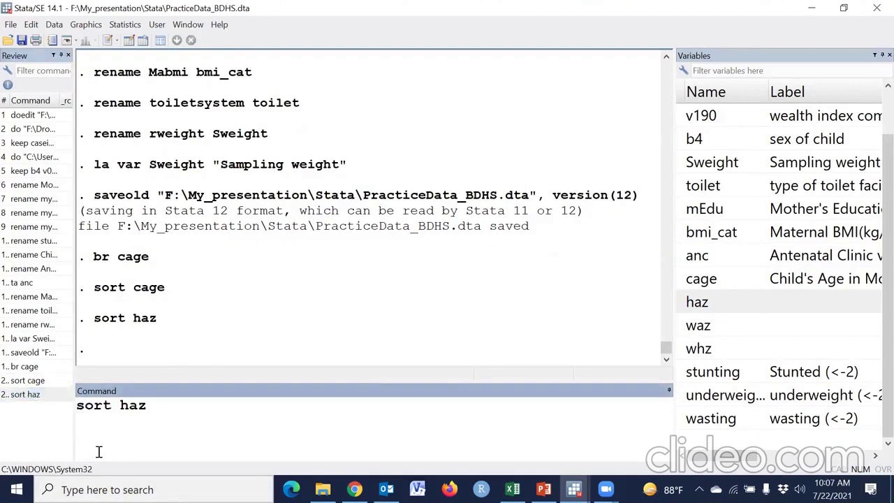
type("g")
type("-")
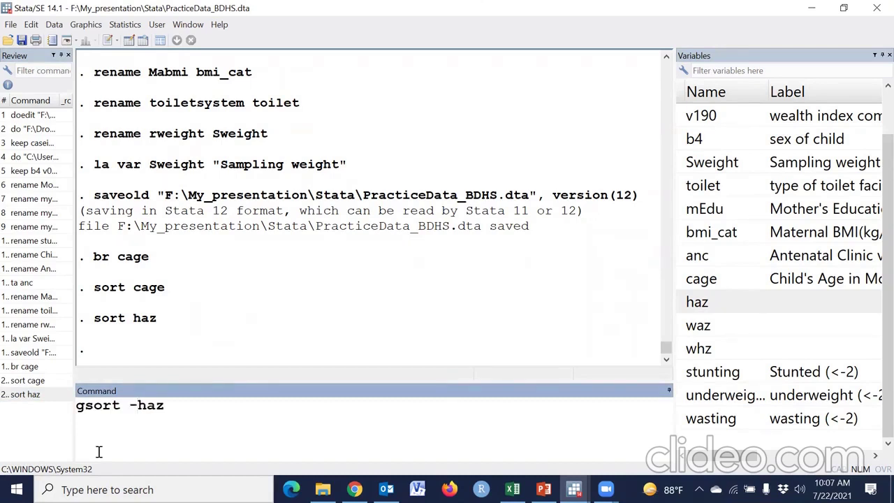
key("Return")
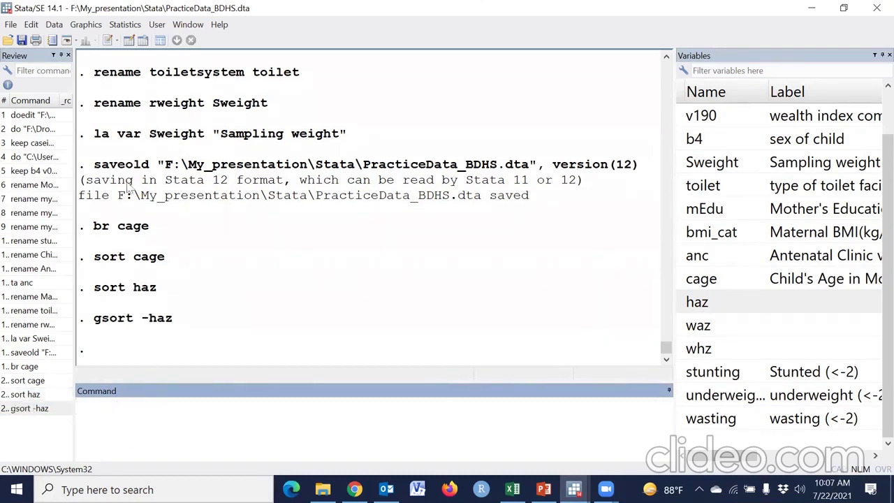
- Open the Data Editor and examine the order of the haz values in the first observations
key("ctrl+8")
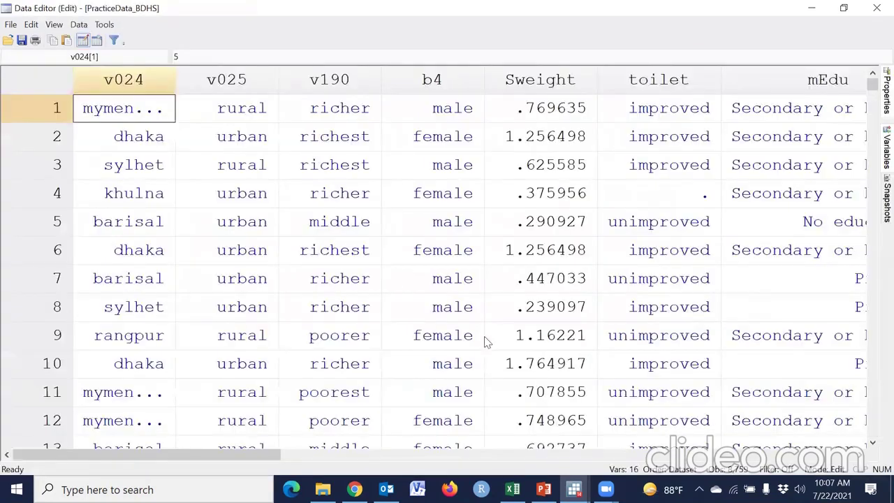
left_click_drag(275, 457, 539, 443)
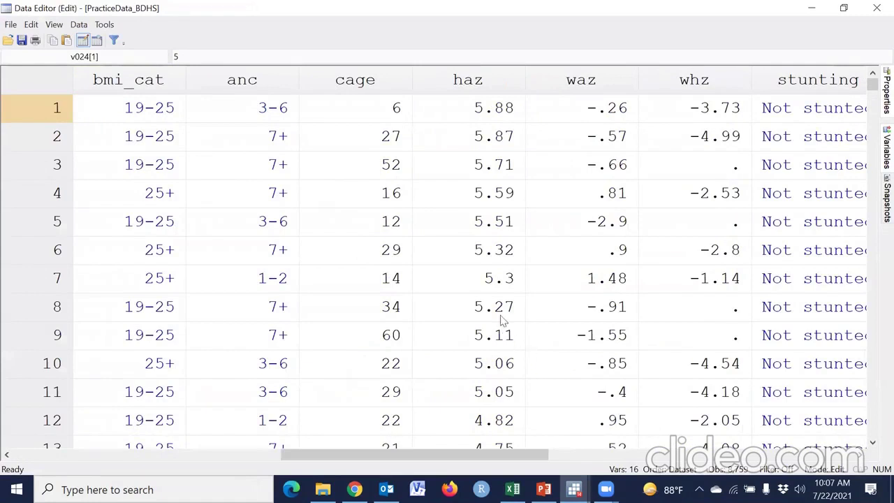
left_click(491, 120)
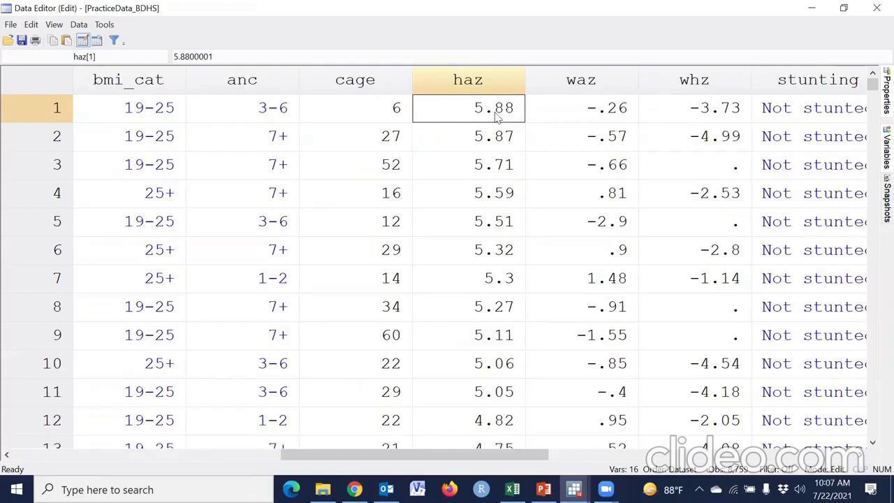
scroll(475, 206, "down", 17)
scroll(473, 215, "up", 17)
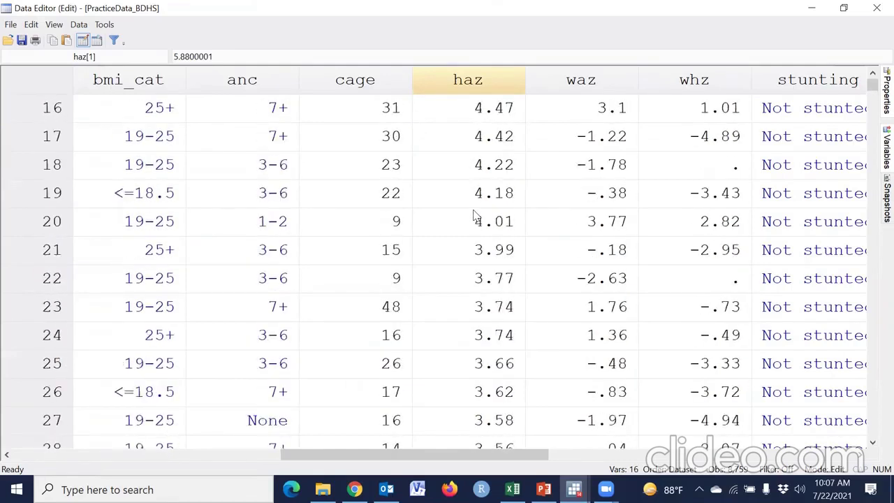
- Return to the main Stata window and reuse the gsort command as gsort - cage to sort the dataset by cage in descending order
key("alt+Tab")
left_click(32, 408)
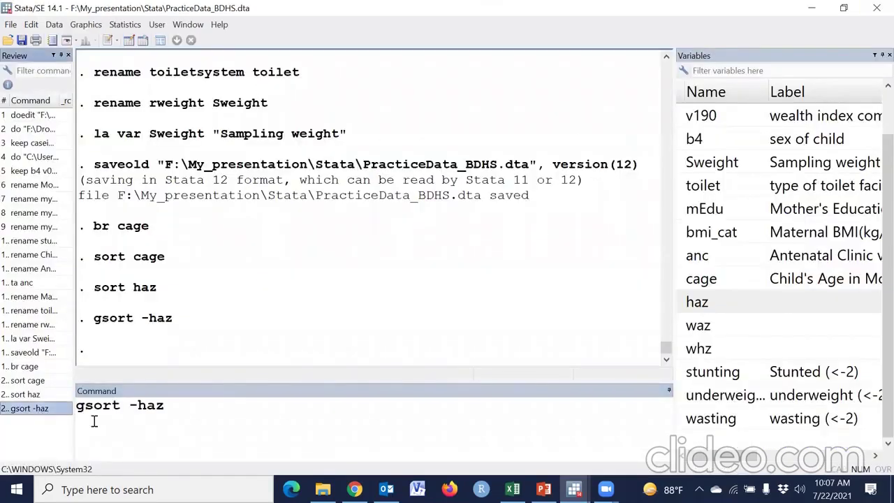
double_click(149, 407)
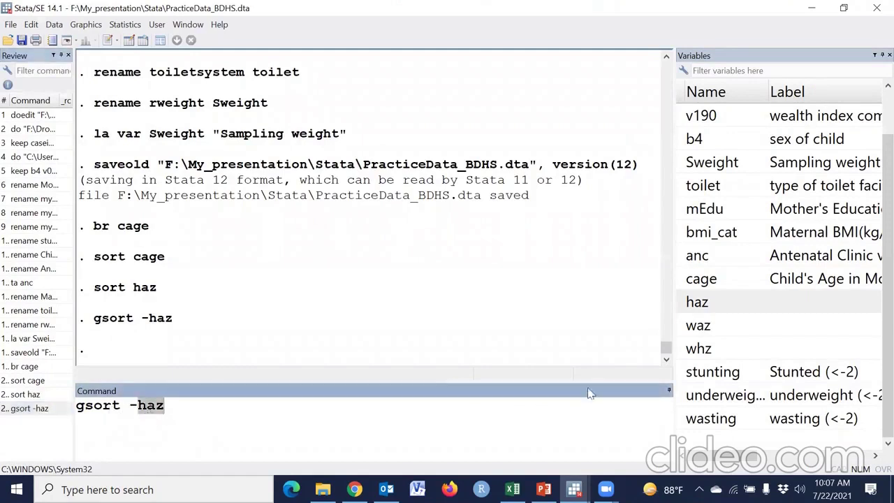
left_click(686, 285)
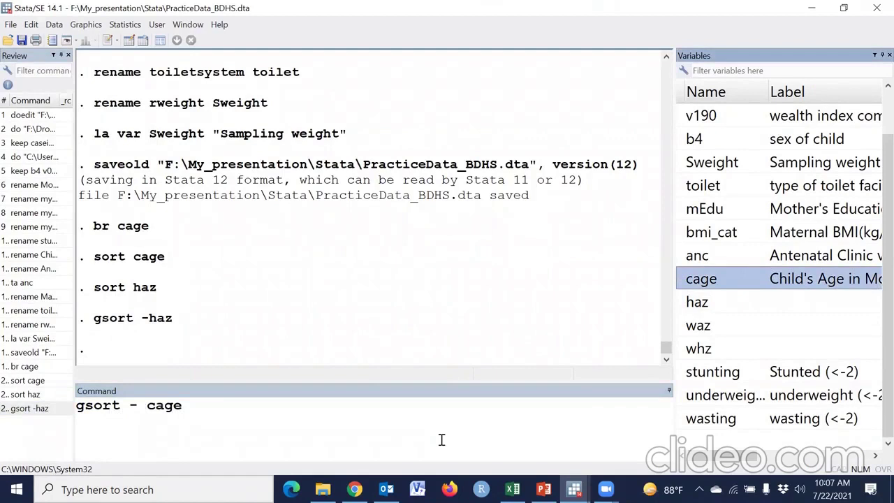
key("Return")
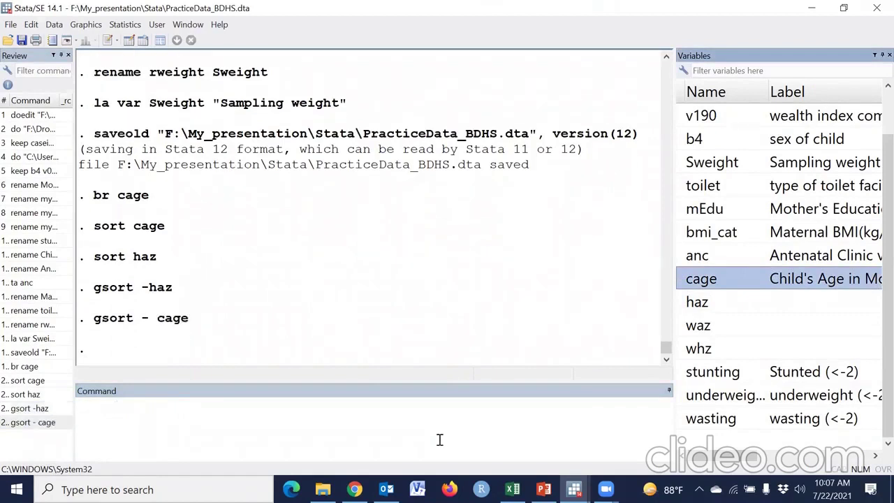
- Open the Data Editor, examine the order of the cage values in the first observations, and close the editor
left_click(129, 40)
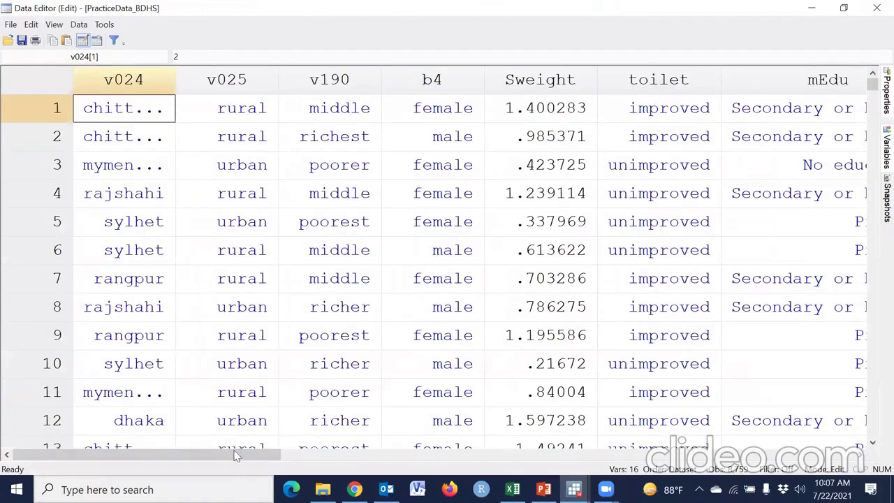
left_click_drag(238, 454, 423, 447)
left_click(683, 166)
scroll(686, 247, "down", 14)
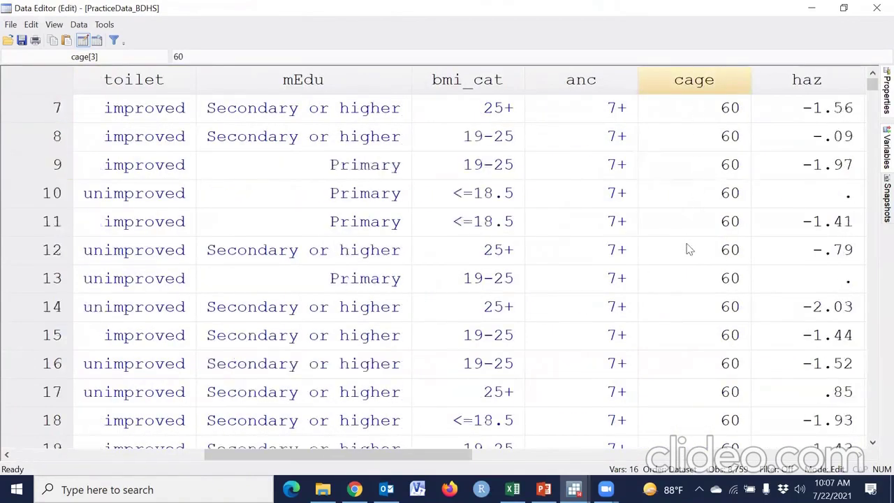
scroll(686, 259, "up", 11)
scroll(686, 259, "up", 3)
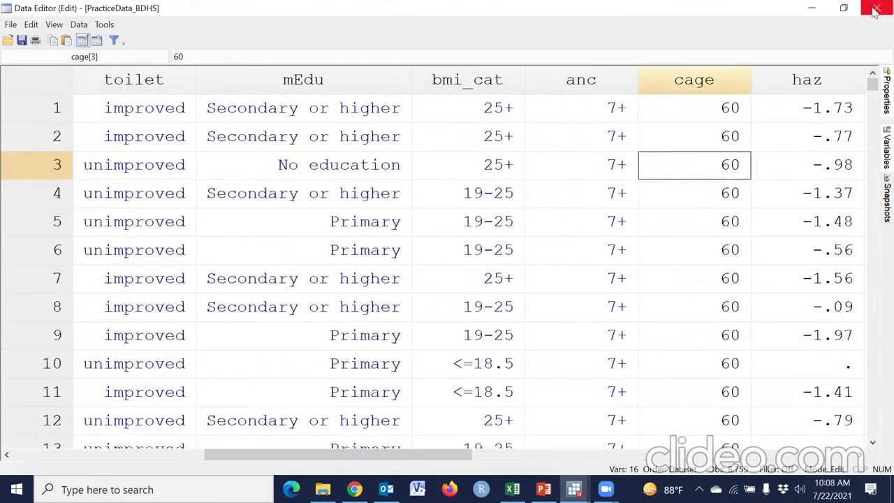
left_click(875, 9)
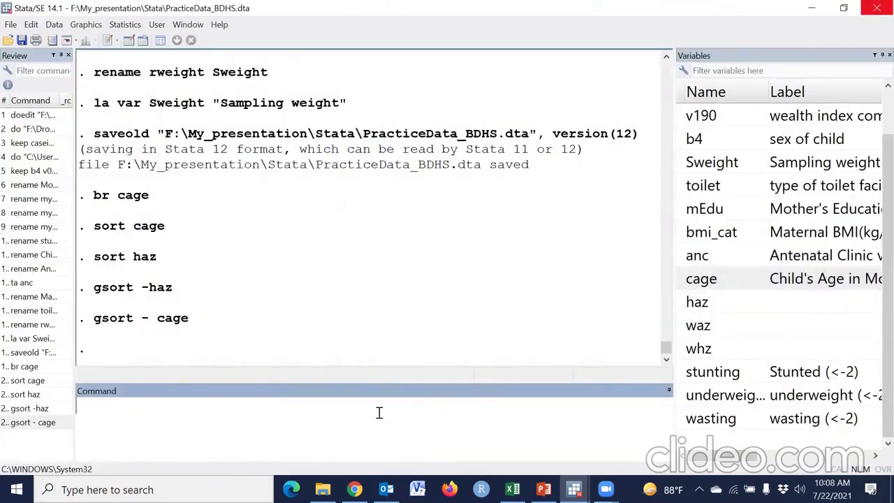
- Move cage, haz, waz and whz to the front of the variable order by running order cage haz waz whz
scroll(470, 356, "up", 15)
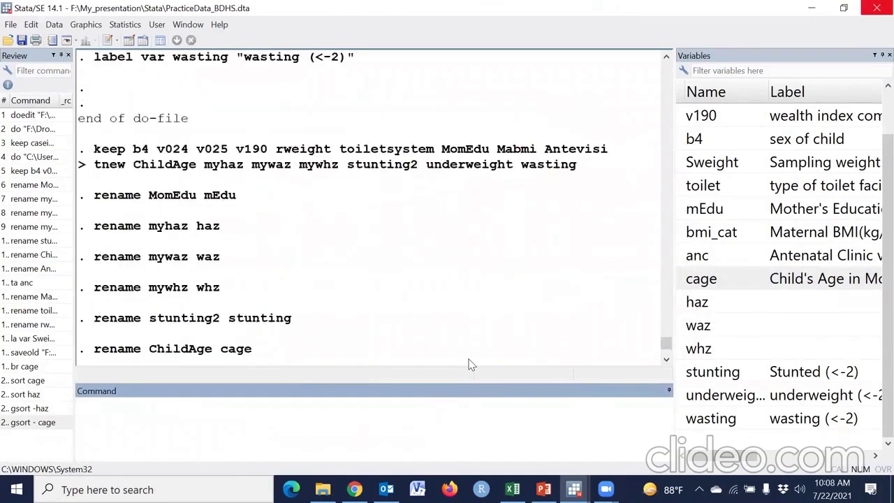
left_click(872, 265)
scroll(873, 269, "up", 1)
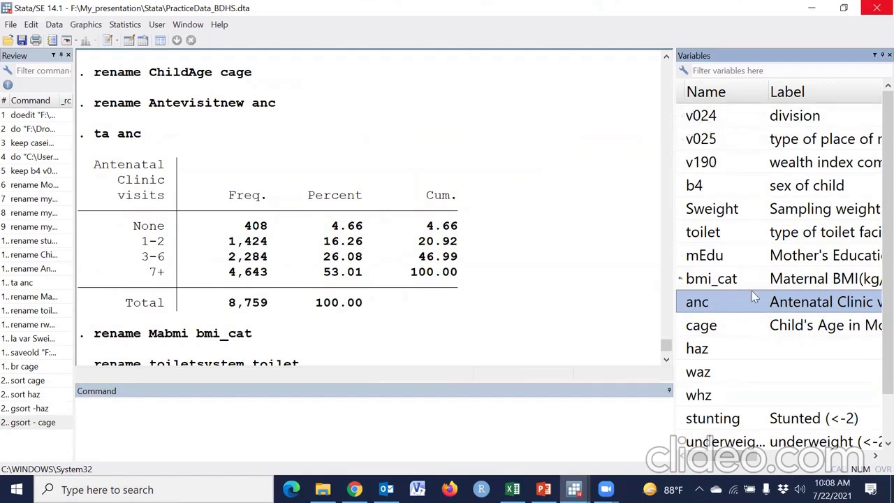
left_click(720, 349)
left_click(391, 438)
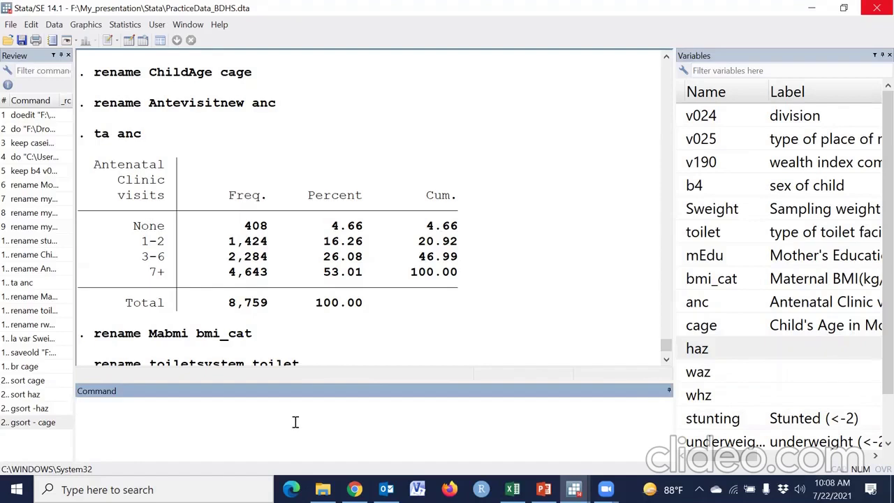
type("order")
left_click(684, 328)
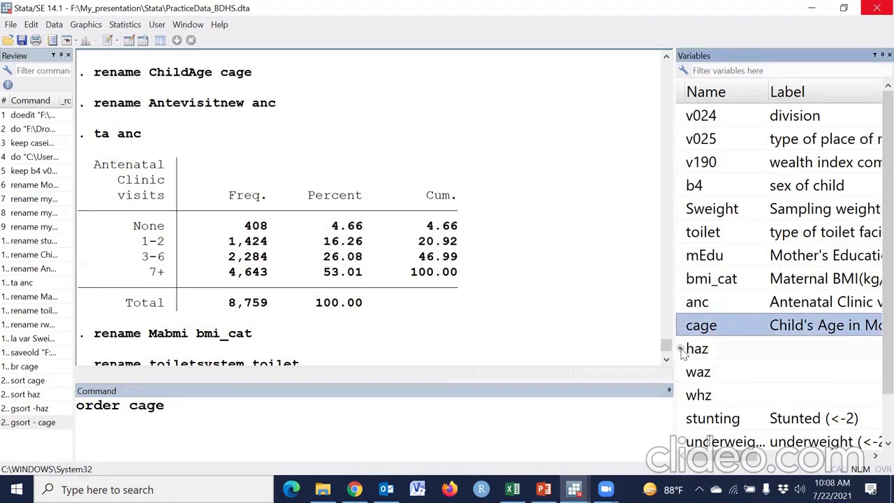
left_click(682, 350)
left_click(682, 374)
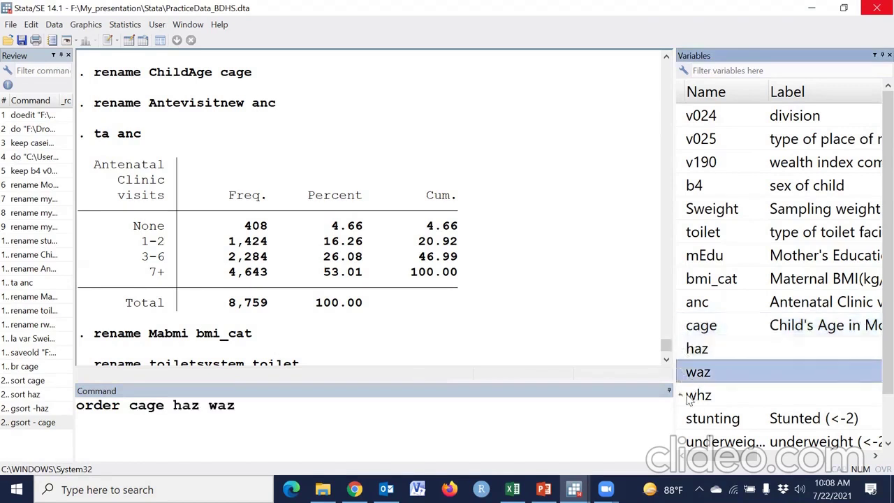
left_click(682, 396)
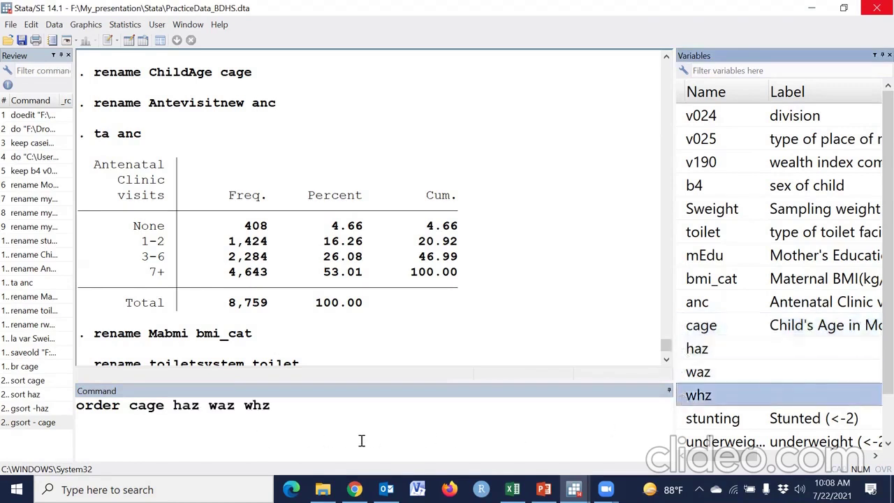
key("Return")
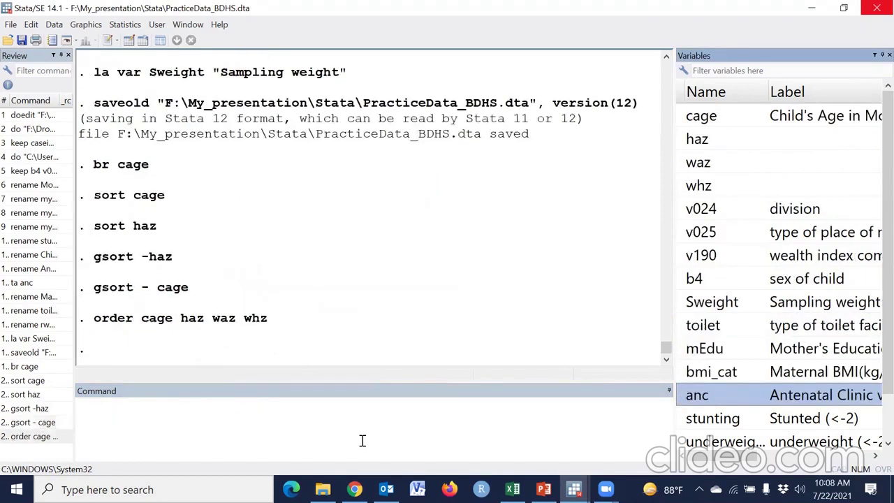
- Place b4 directly behind cage in the variable order by running order b4, after( cage )
left_click(705, 119)
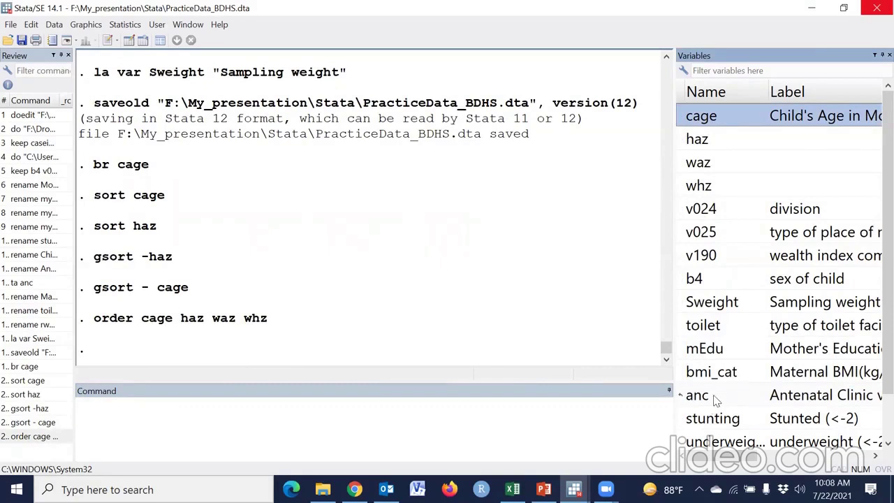
left_click(700, 281)
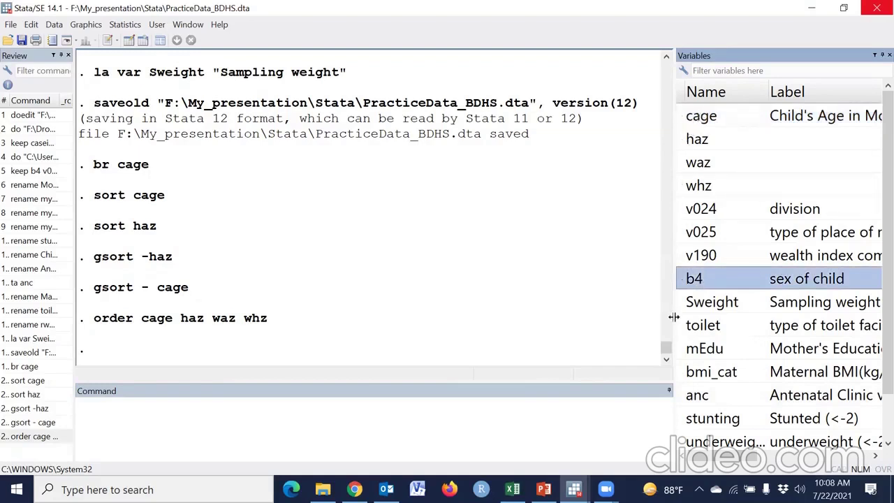
left_click(189, 421)
type("order")
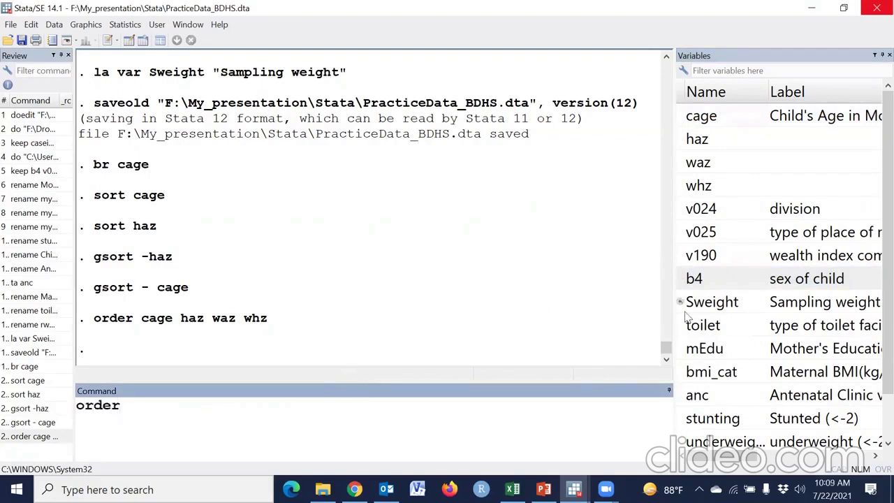
left_click(681, 279)
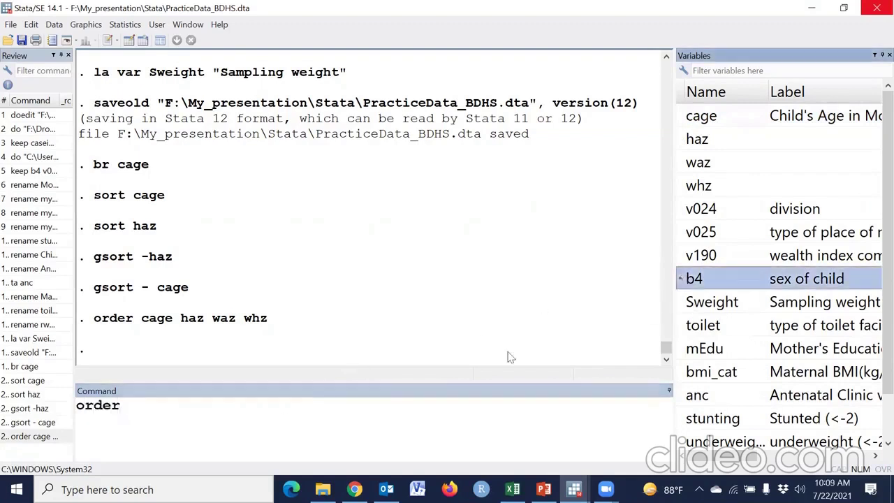
double_click(681, 280)
left_click(285, 408)
type(", after()")
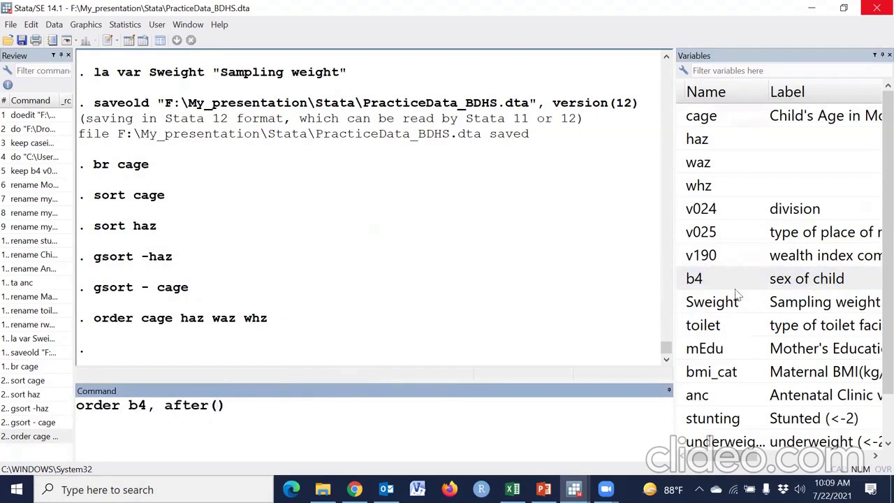
double_click(688, 116)
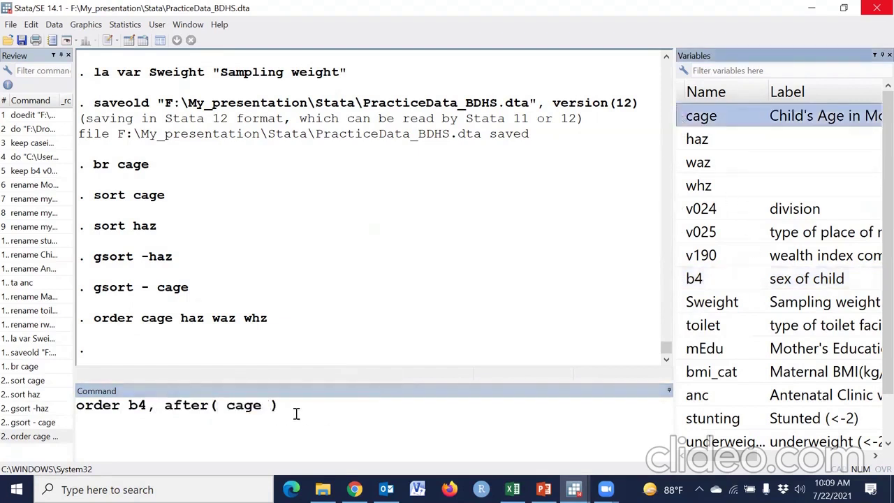
left_click(353, 413)
key("Return")
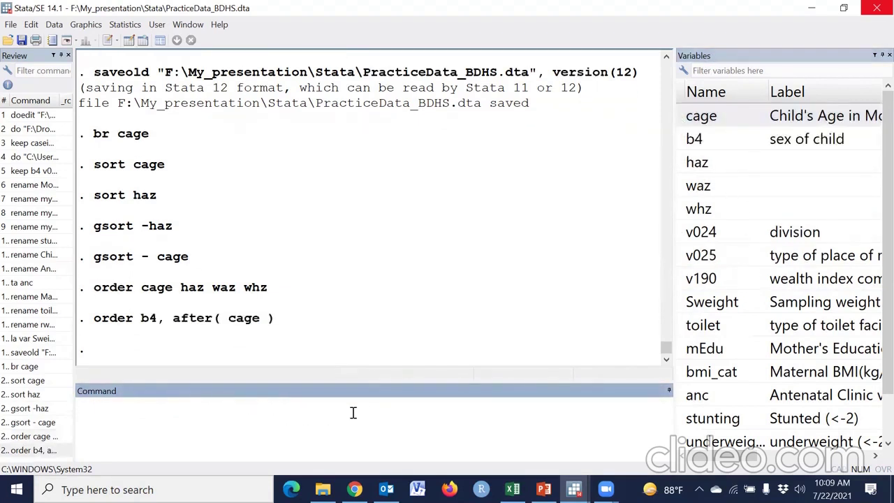
- Mark haz and stunting in the variable list with hand-drawn check marks
key("ctrl+2")
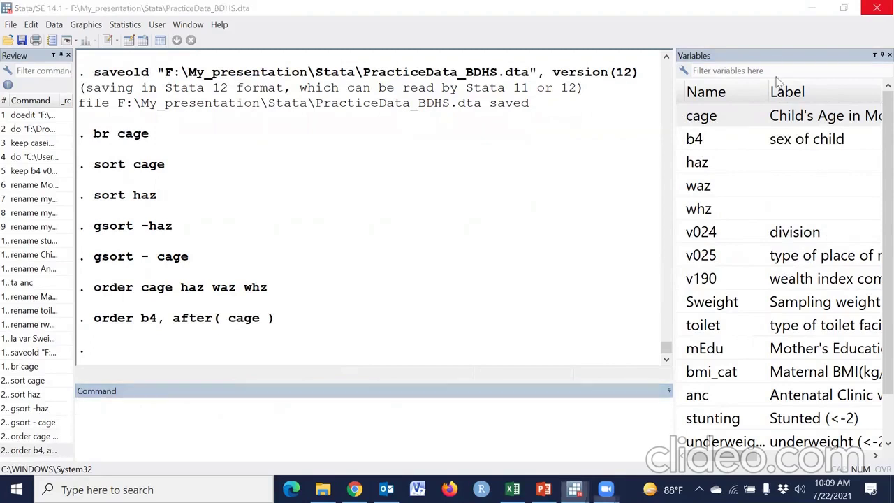
mouse_move(673, 139)
left_mouse_down()
mouse_move(697, 127)
mouse_move(705, 142)
mouse_move(681, 130)
left_mouse_up()
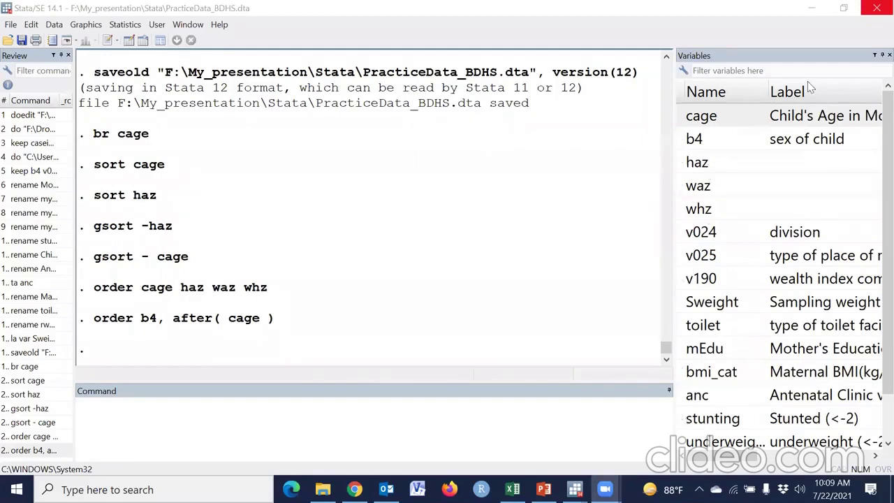
left_click_drag(671, 157, 742, 149)
left_click_drag(672, 425, 745, 402)
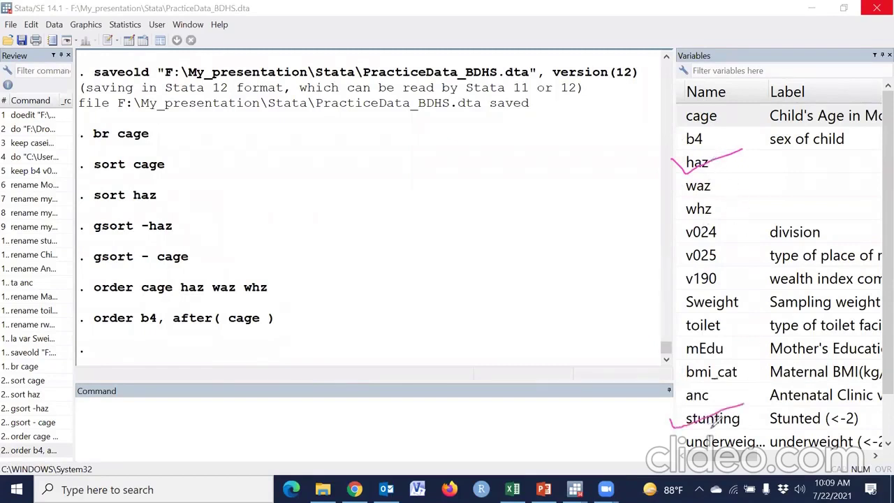
- Try to move stunting behind haz by running order stunting, afetr(haz)
left_click(321, 417)
type("order")
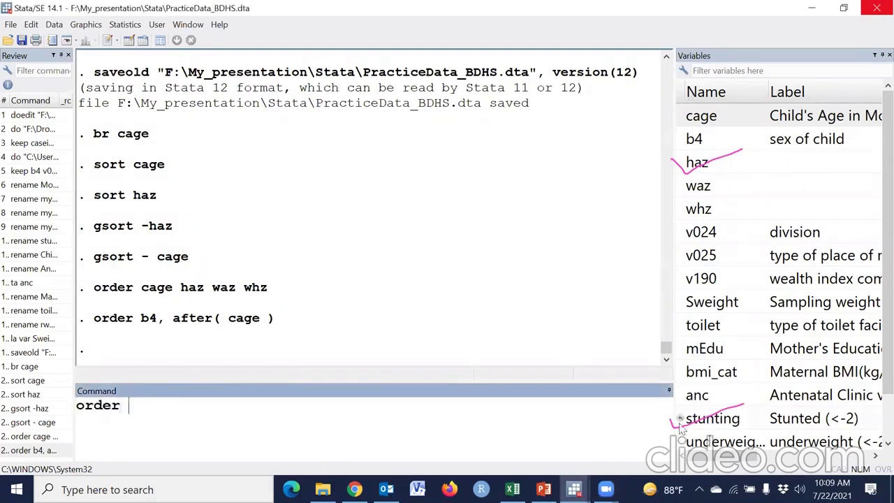
left_click(711, 417)
left_click(491, 440)
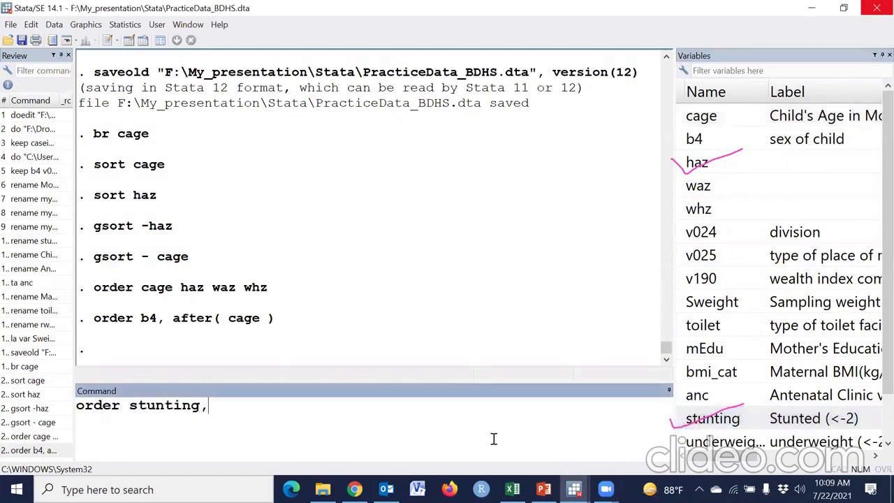
type(", afetr(HA")
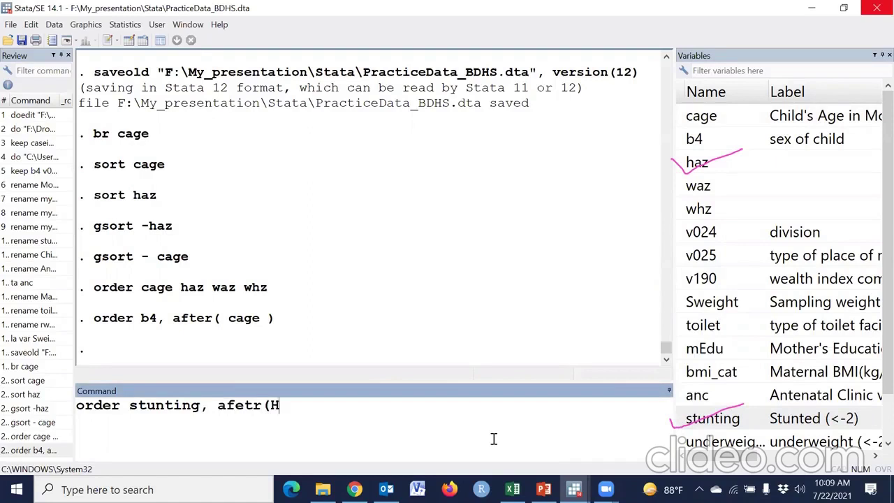
key("BackSpace")
key("BackSpace")
type("haz)")
key("Return")
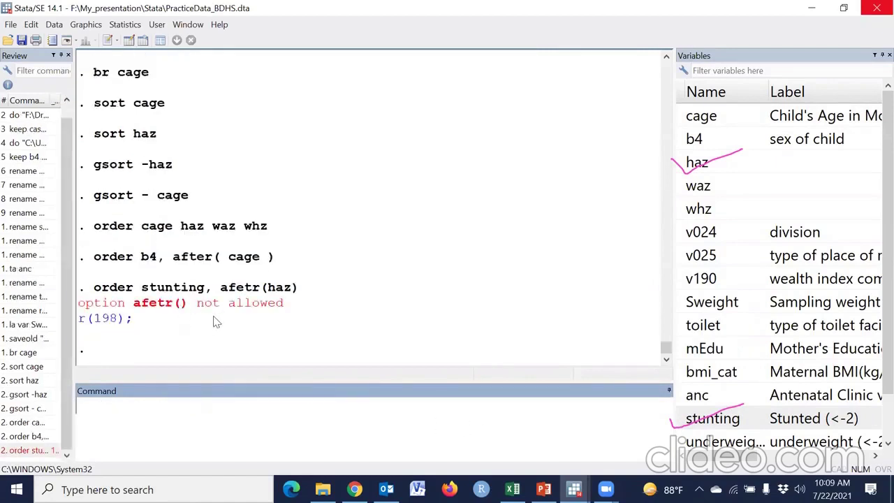
- Recall the last order command, correct its option to after(haz), and run it to place stunting directly behind haz
left_click(60, 450)
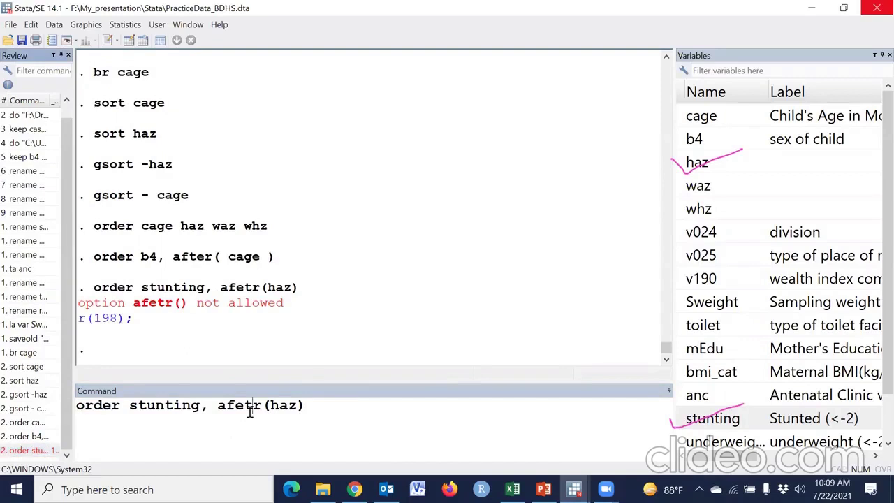
double_click(250, 412)
type("after")
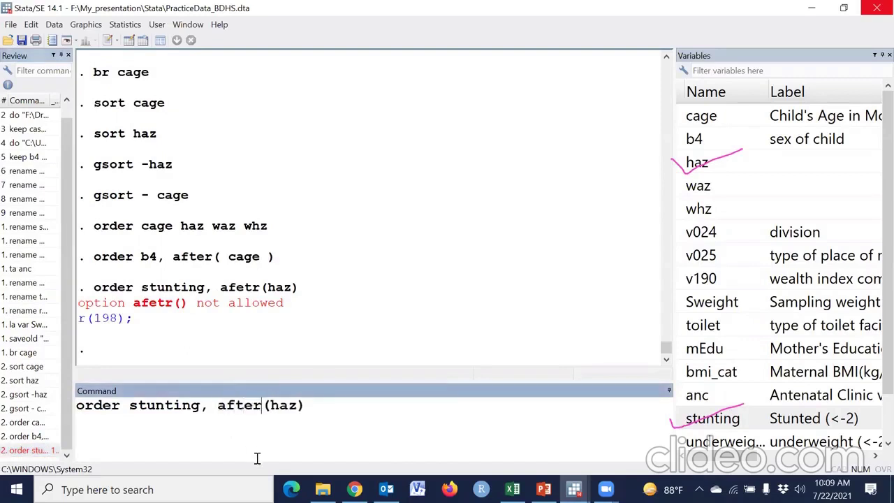
key("Return")
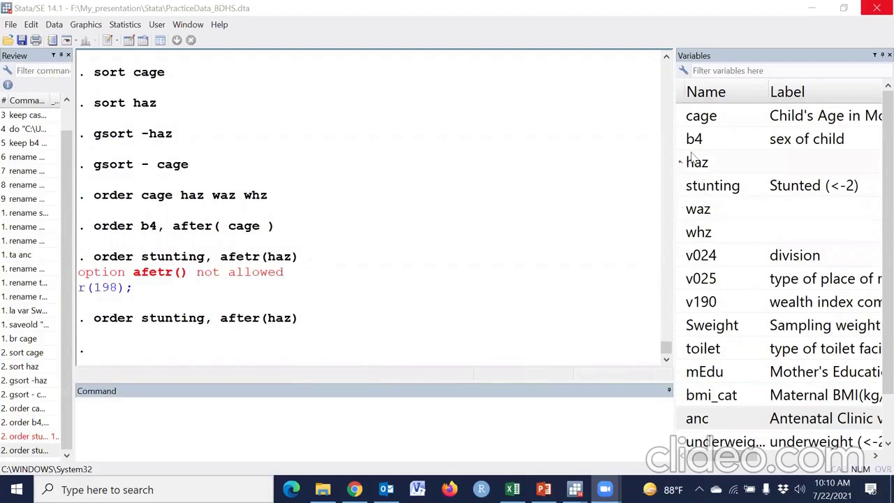
- Reuse the order stunting command with the option before(haz) to place stunting directly ahead of haz
left_click(27, 449)
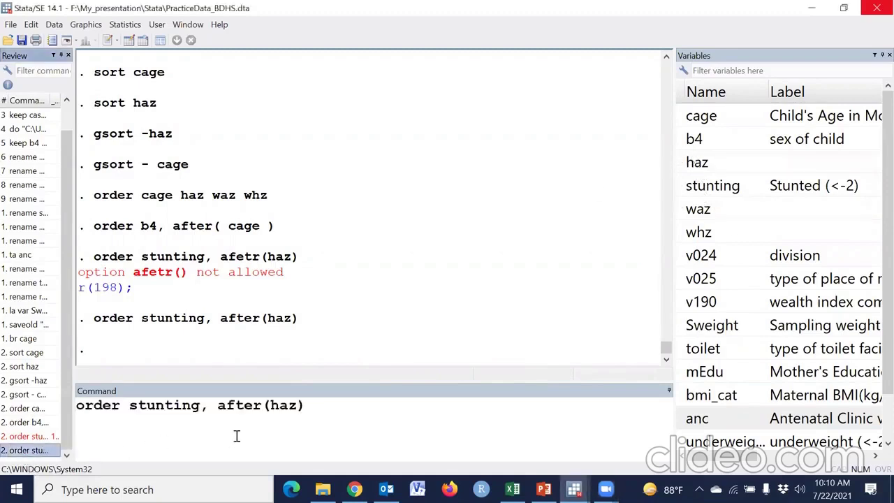
left_click(243, 404)
double_click(243, 405)
type("before")
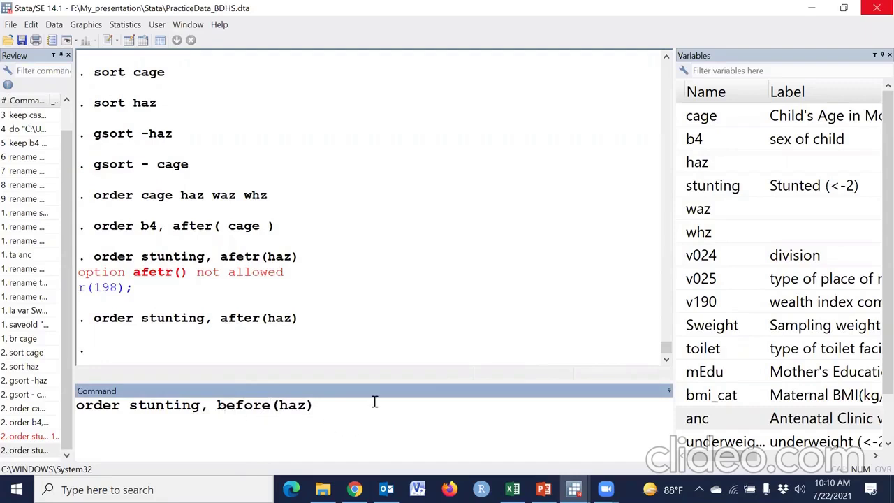
key("Return")
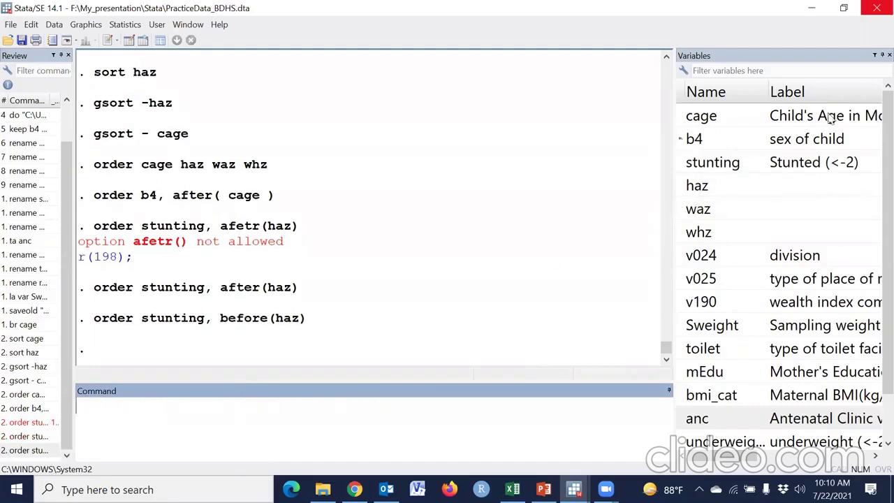
- Underline haz and tick stunting in the variable list with hand-drawn strokes, and clear the marks
left_click_drag(661, 196, 719, 185)
mouse_move(671, 159)
left_mouse_down()
mouse_move(691, 180)
mouse_move(720, 160)
left_mouse_up()
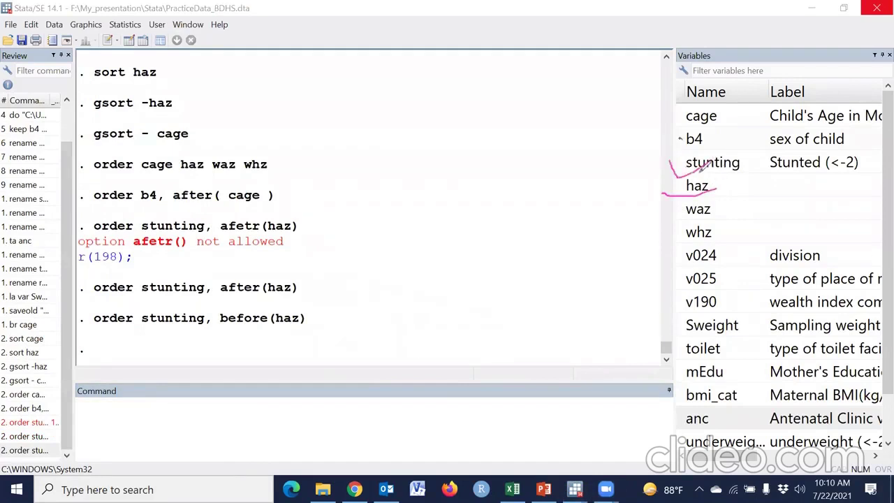
key("Escape")
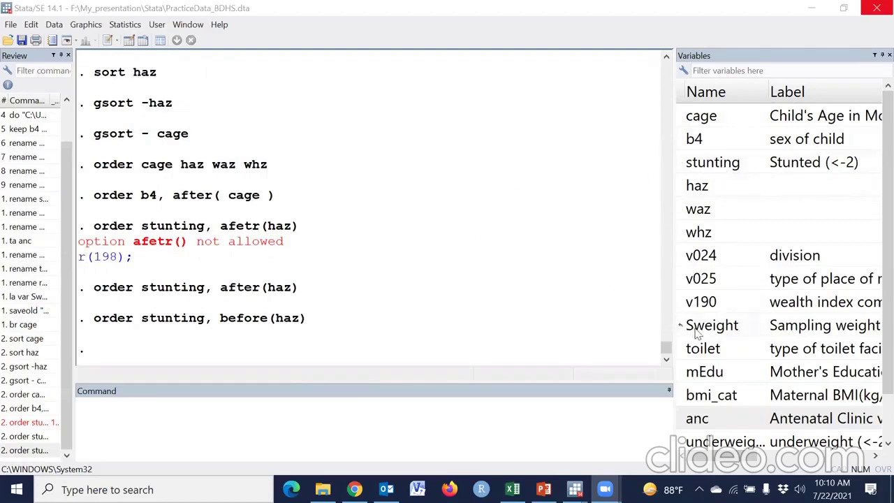
- Select v190 in the variable list, circle it by hand, and clear the drawing
left_click(726, 307)
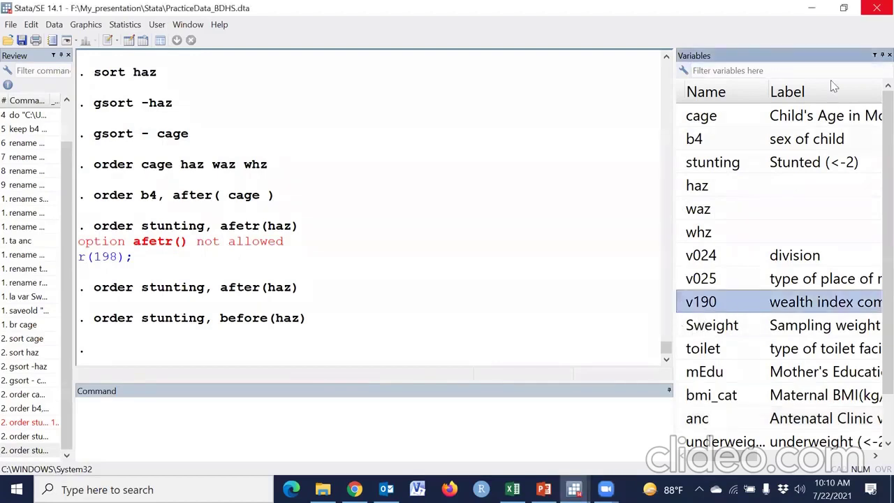
key("ctrl+2")
mouse_move(681, 300)
left_mouse_down()
mouse_move(698, 280)
mouse_move(739, 296)
mouse_move(691, 316)
mouse_move(671, 300)
mouse_move(680, 290)
left_mouse_up()
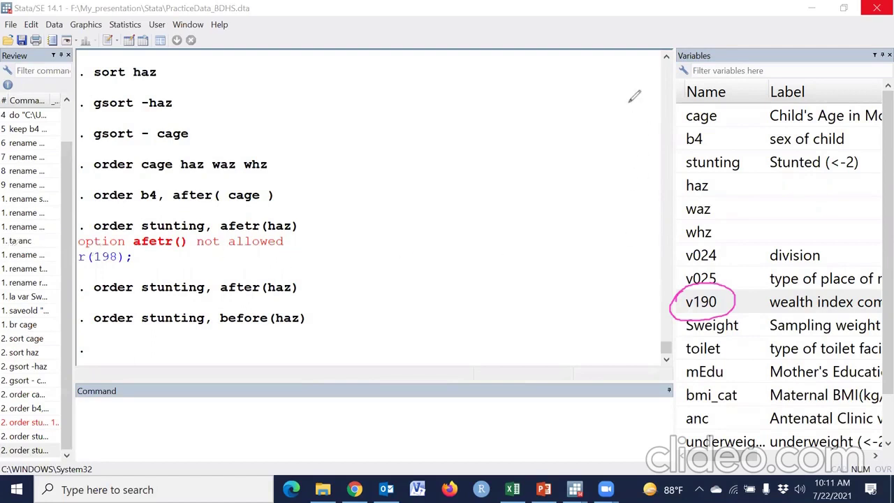
key("Escape")
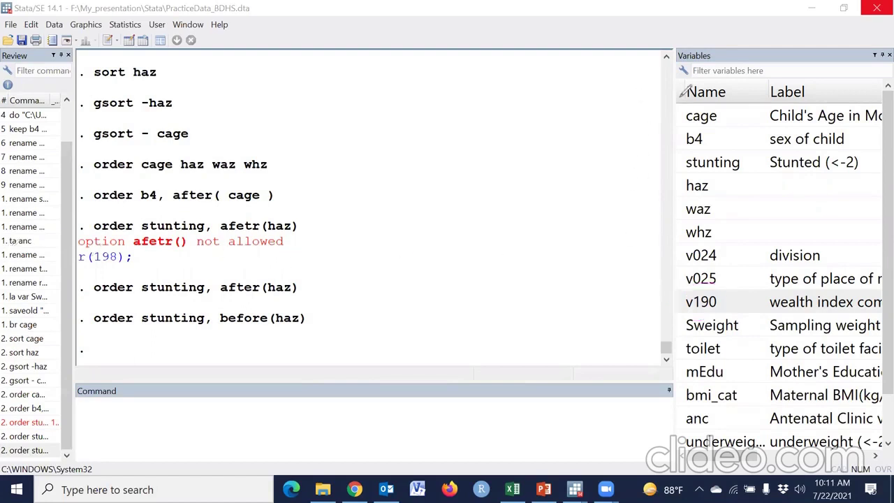
- Place v190 directly behind cage by running order v190, after(cage)
left_click(336, 413)
type("order")
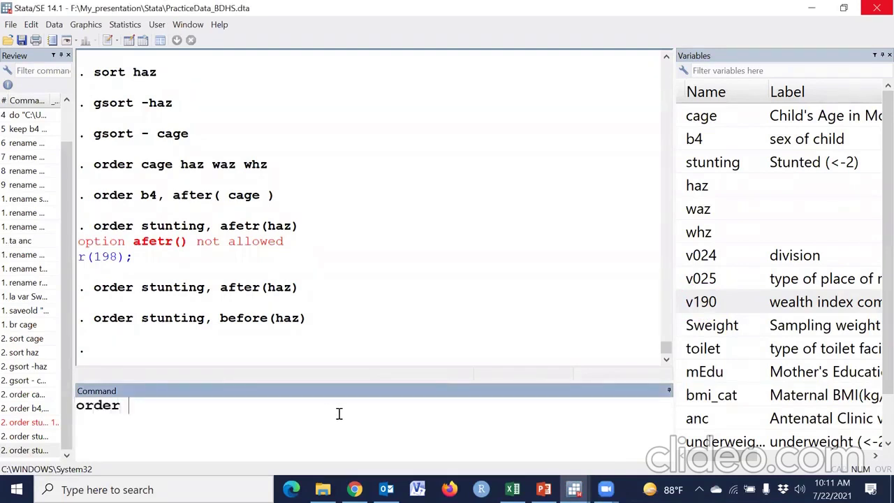
left_click(700, 302)
left_click(368, 408)
type(", aft")
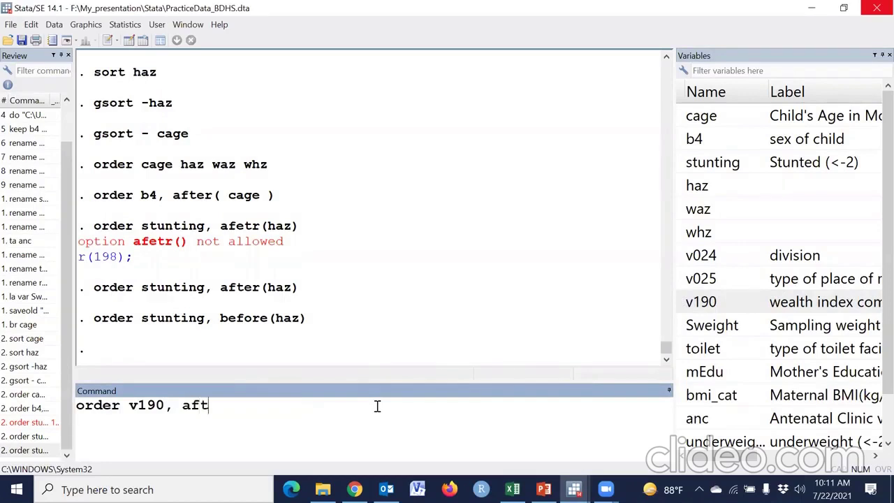
type("er(cage")
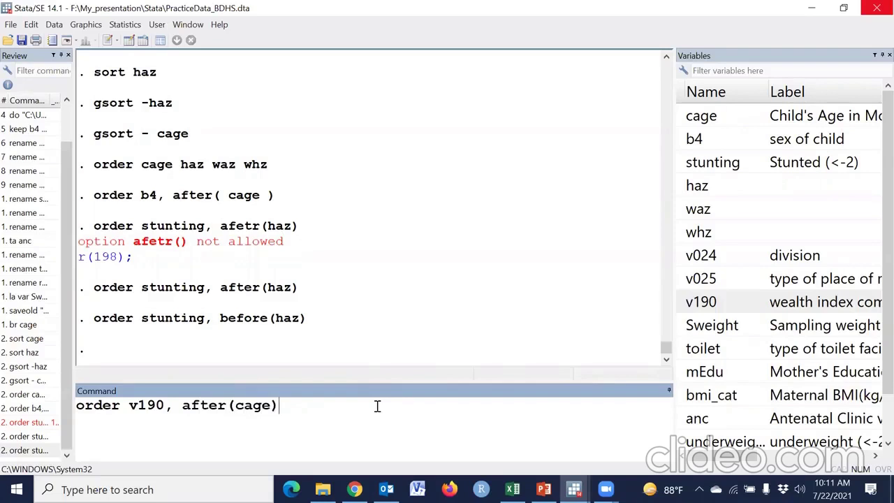
key("Return")
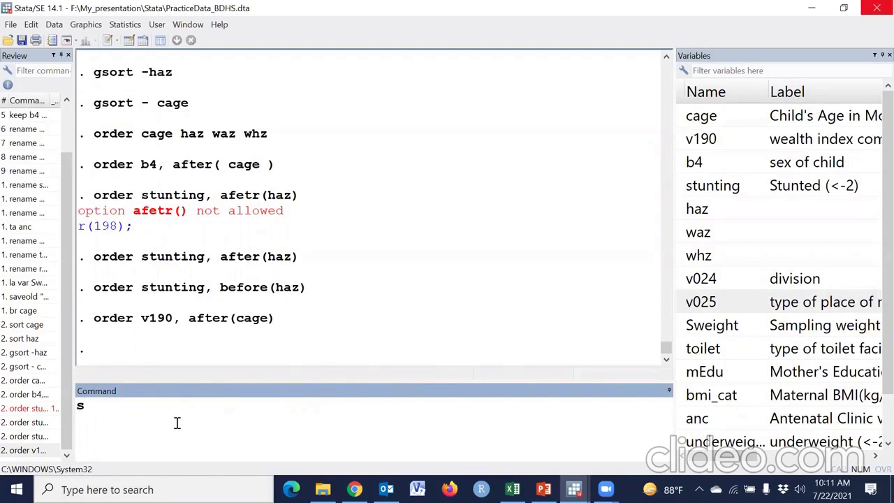
- Sort the data with sort cage v190, and re-sort it with v190 ahead of cage using sort v190 cage
type("sort")
left_click(680, 117)
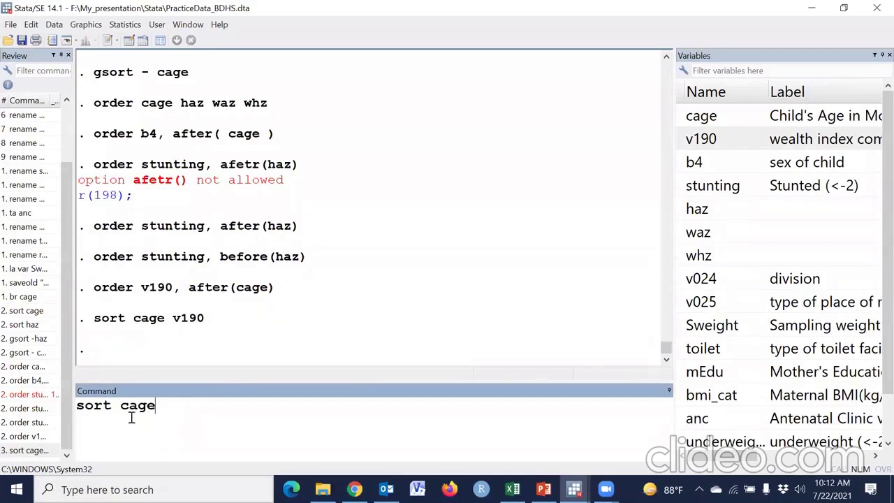
left_click(683, 139)
double_click(683, 139)
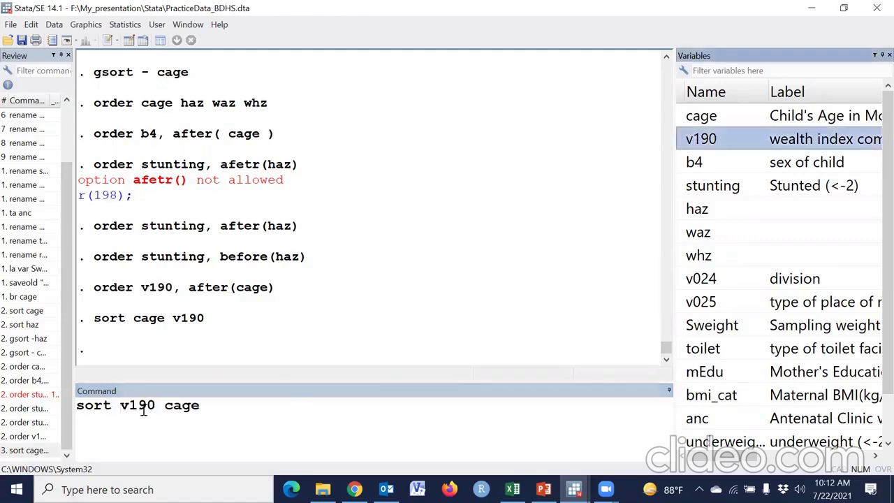
left_click(237, 417)
key("Return")
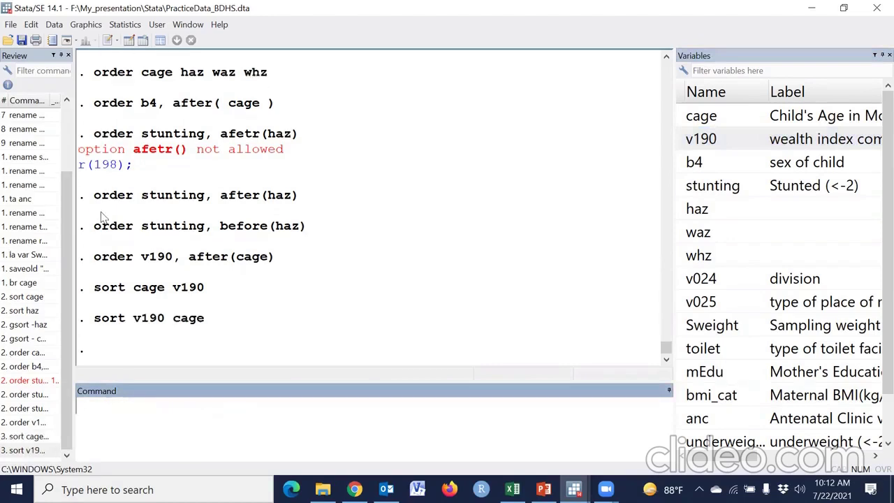
- Open the dataset in the Data Editor and examine the v190 values in the first rows
left_click(129, 40)
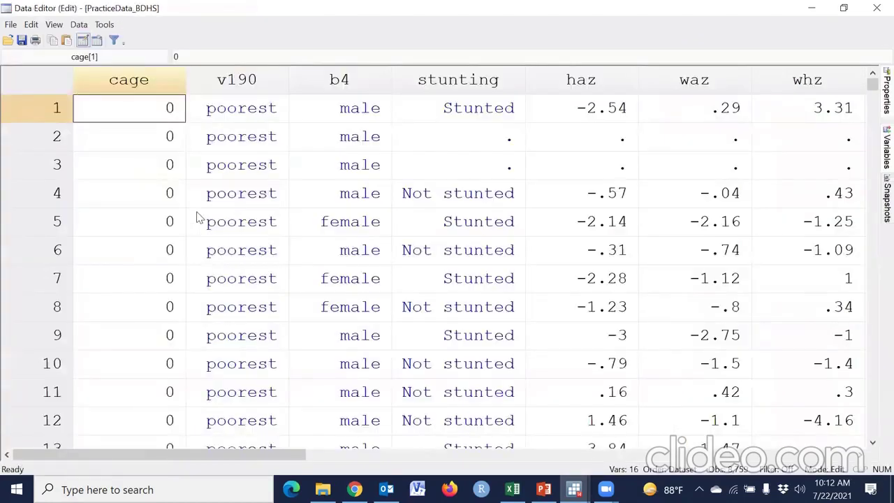
left_click(244, 106)
scroll(240, 234, "down", 11)
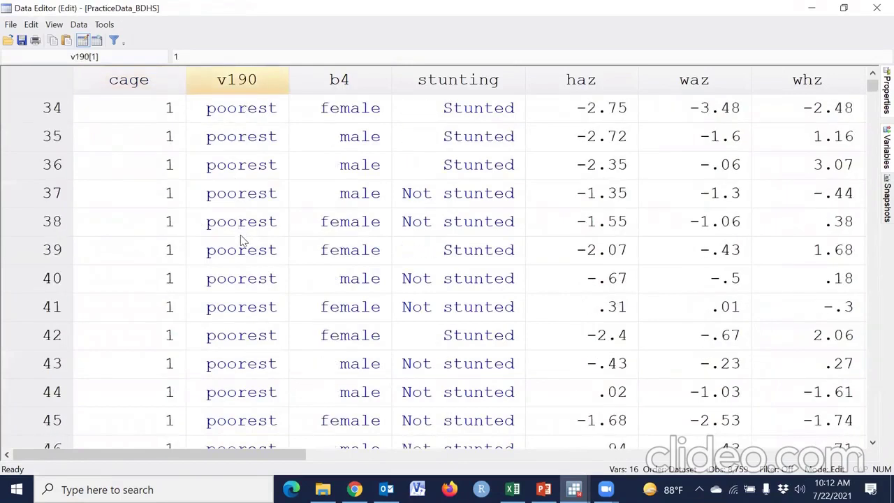
scroll(240, 240, "up", 5)
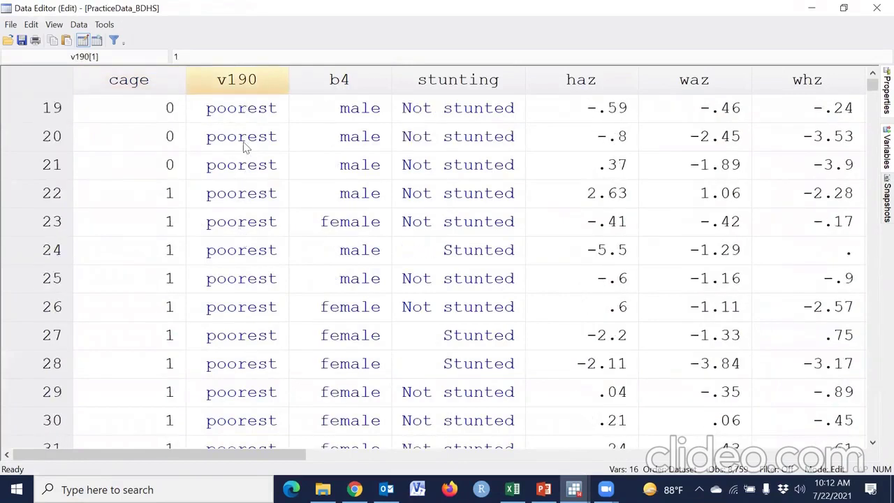
scroll(244, 147, "up", 6)
scroll(239, 171, "down", 2)
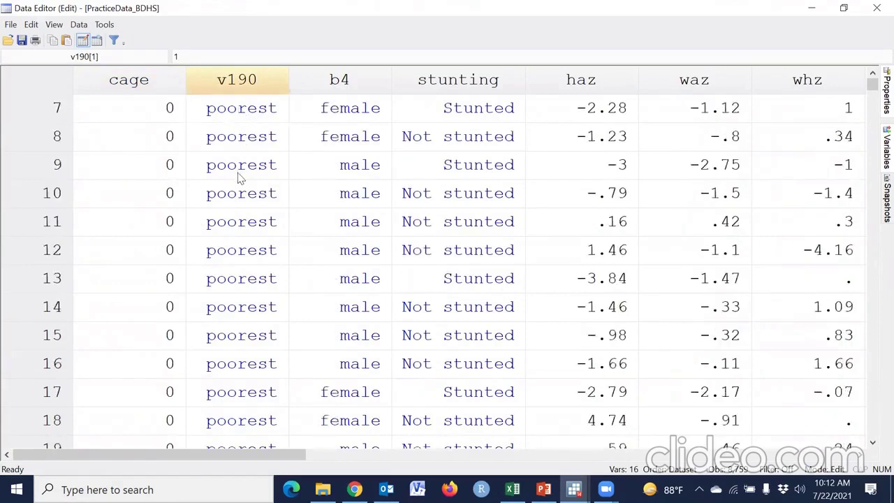
scroll(164, 157, "down", 5)
scroll(174, 148, "up", 7)
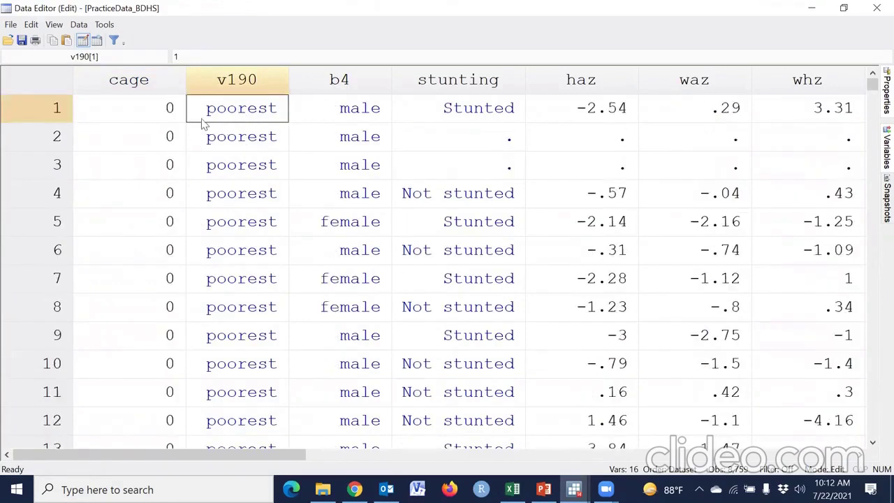
- Examine how cage is ordered within successive v190 wealth groups further down the dataset, and close the Data Editor
left_click(168, 112)
scroll(175, 223, "down", 20)
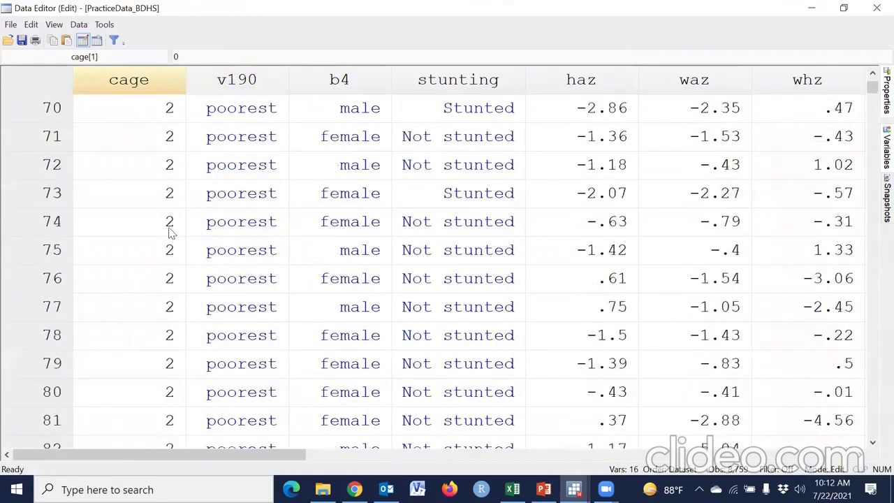
scroll(174, 306, "down", 1)
left_click_drag(870, 92, 863, 173)
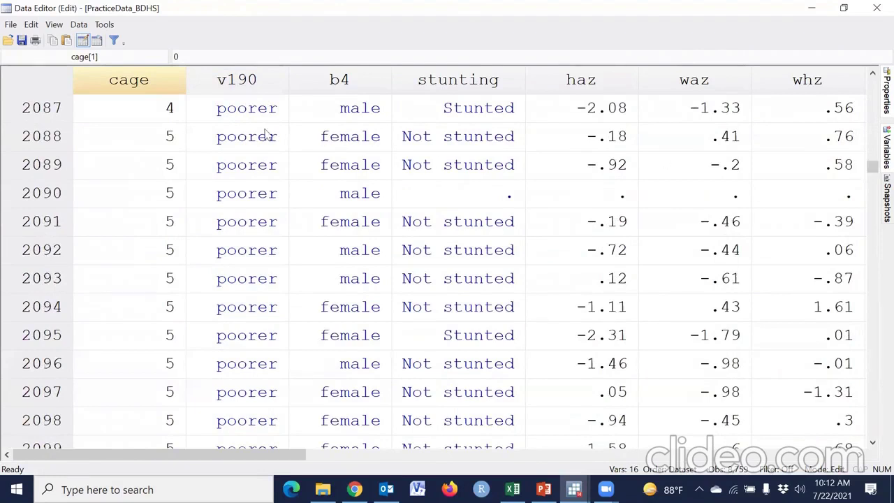
scroll(571, 244, "down", 6)
left_click_drag(872, 170, 872, 225)
scroll(237, 314, "down", 20)
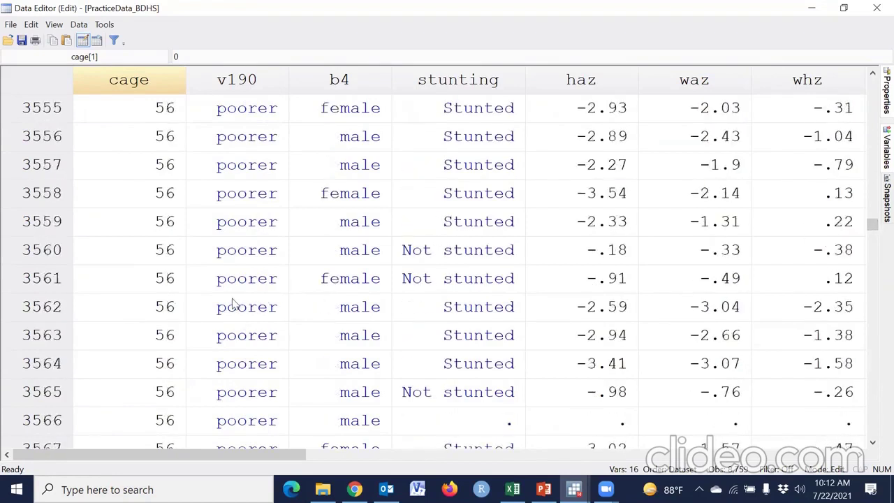
scroll(235, 328, "down", 20)
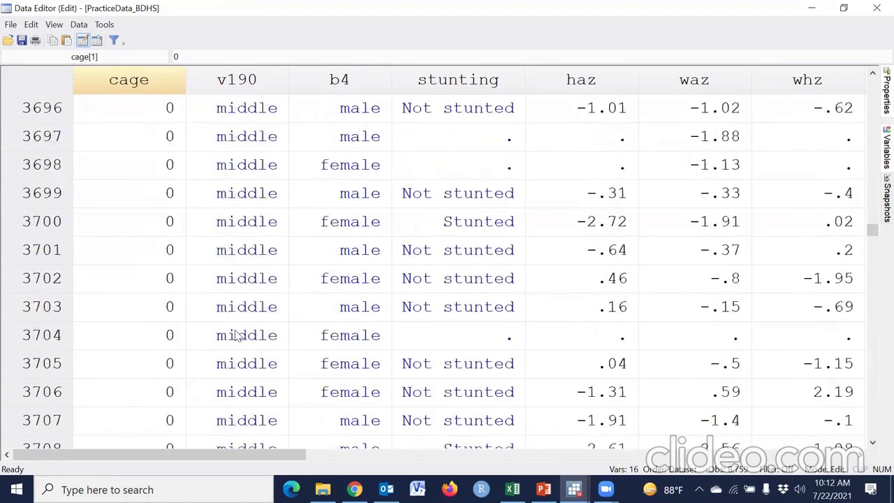
scroll(240, 289, "up", 8)
scroll(175, 335, "up", 1)
scroll(179, 315, "down", 7)
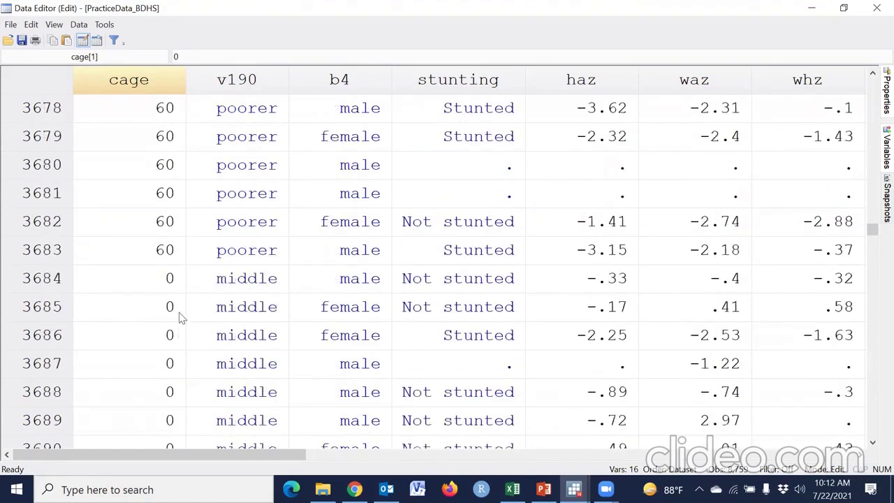
left_click_drag(871, 232, 872, 84)
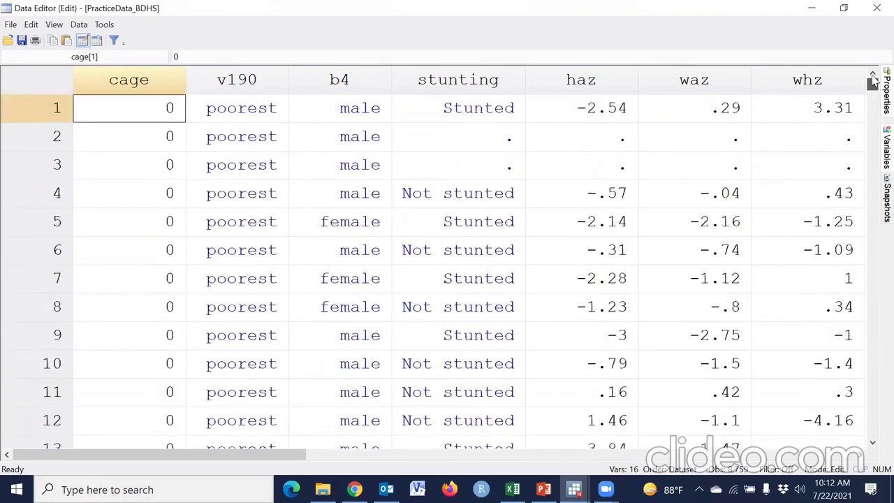
left_click(874, 7)
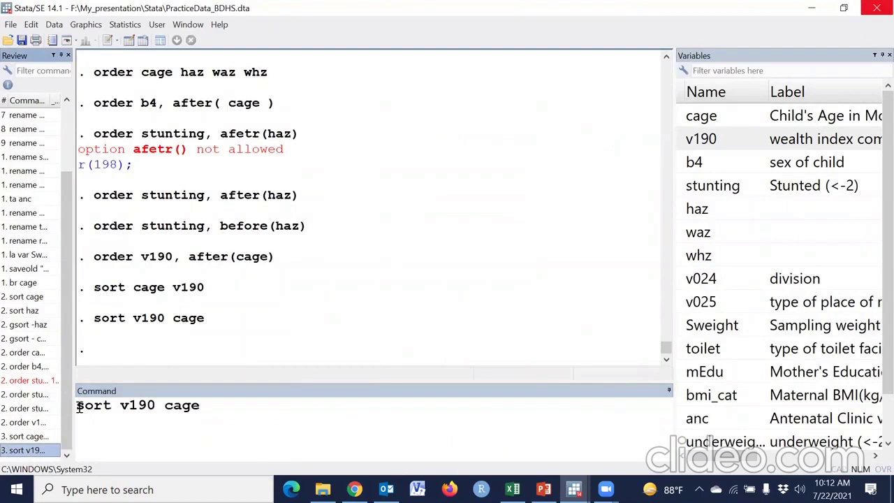
- Sort by ascending v190 and descending cage with gsort v190 -cage, and check the order in the Data Editor
left_click(78, 407)
type("g")
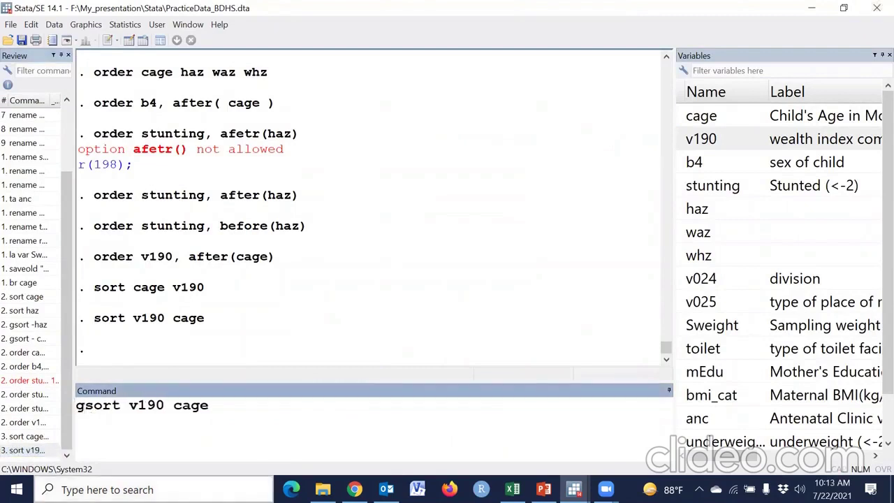
type("-")
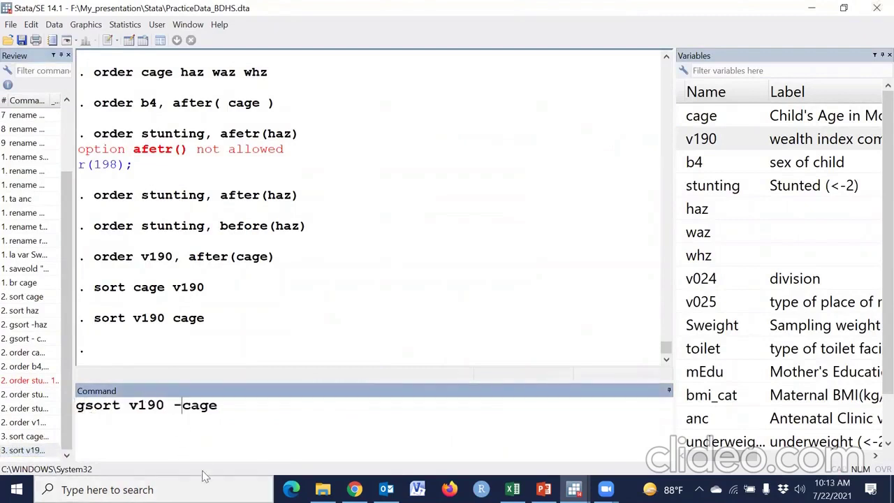
key("Return")
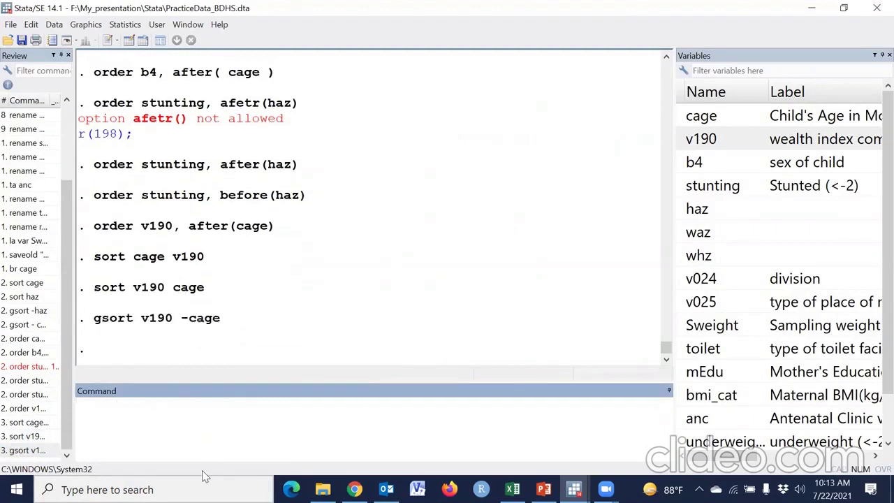
left_click(129, 40)
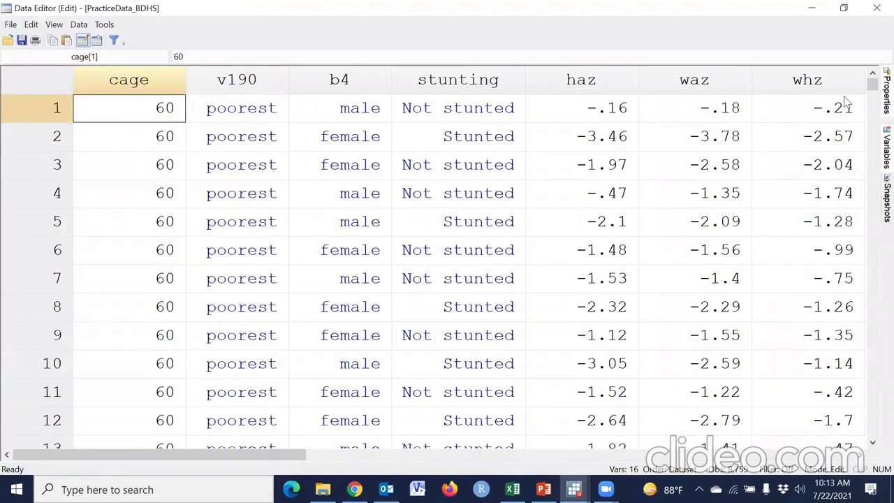
left_click(875, 6)
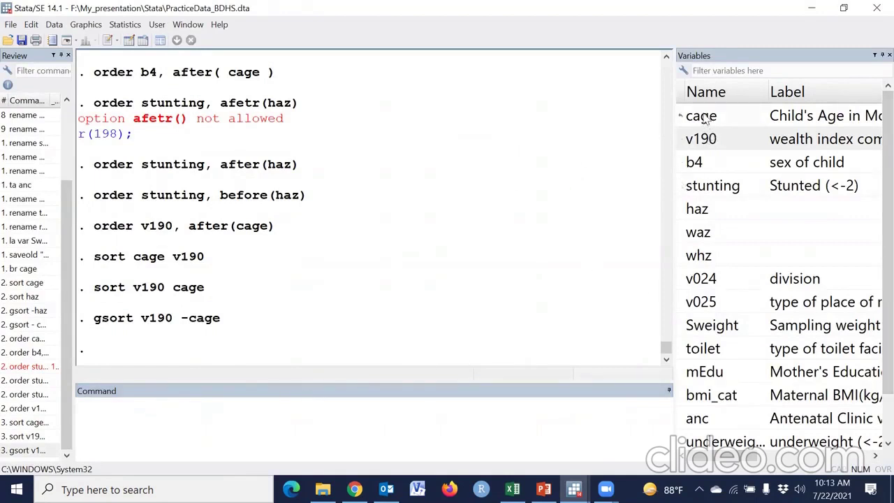
- Keep only the variables cage, stunting, underweight and wasting with keep cage stunting underweight wasting
left_click(320, 418)
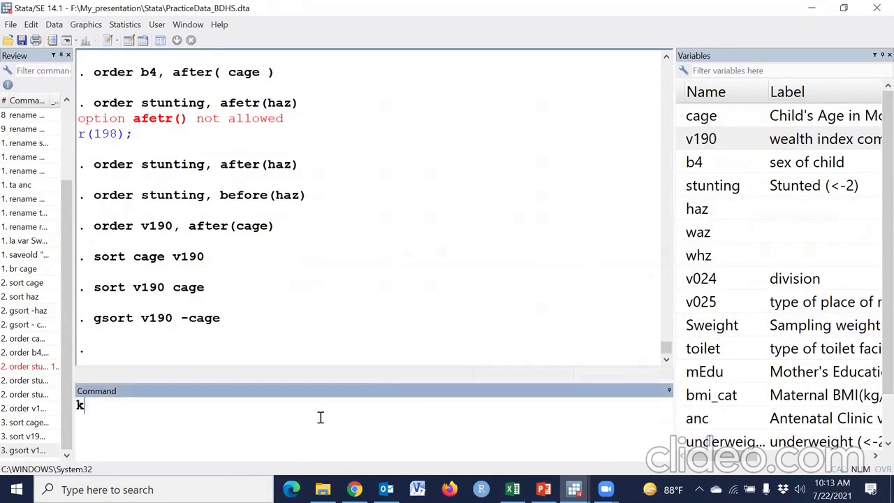
type("keep")
double_click(681, 117)
left_click(683, 187)
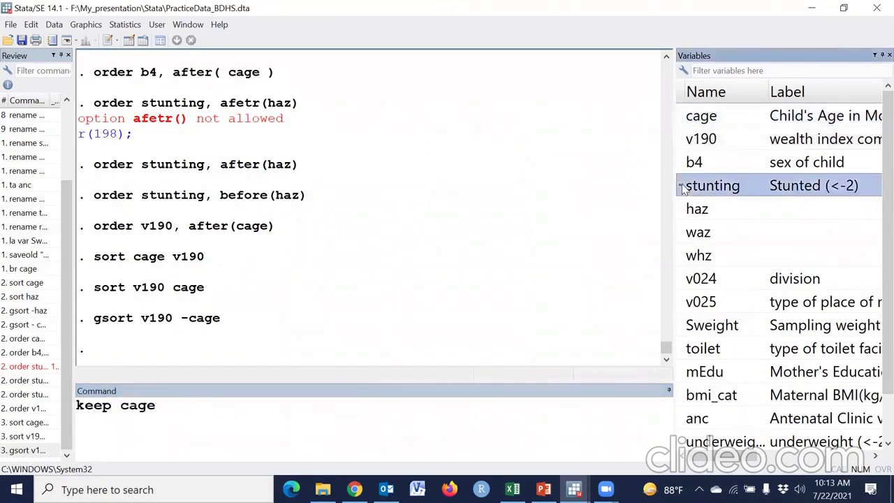
double_click(683, 187)
scroll(688, 394, "down", 1)
double_click(683, 396)
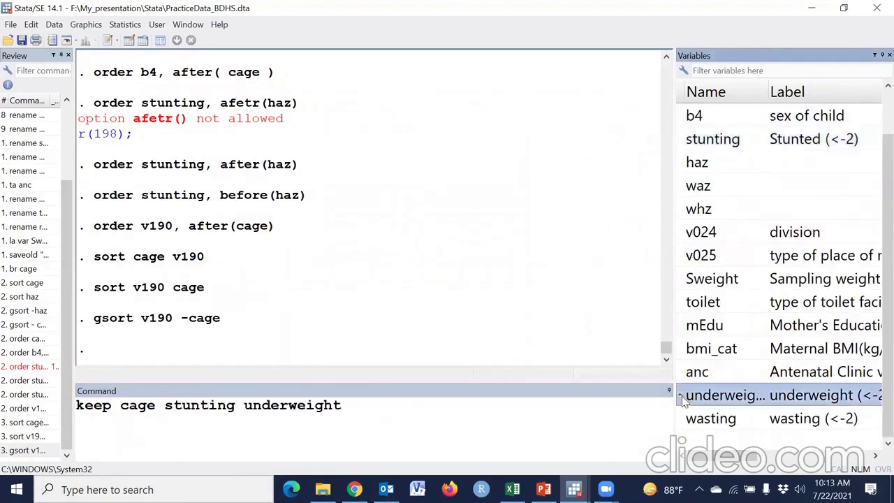
double_click(683, 419)
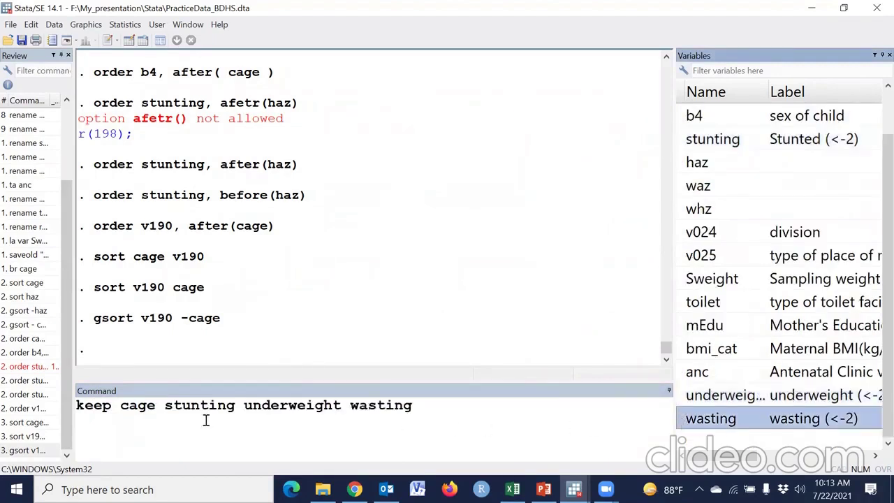
left_click_drag(122, 405, 434, 396)
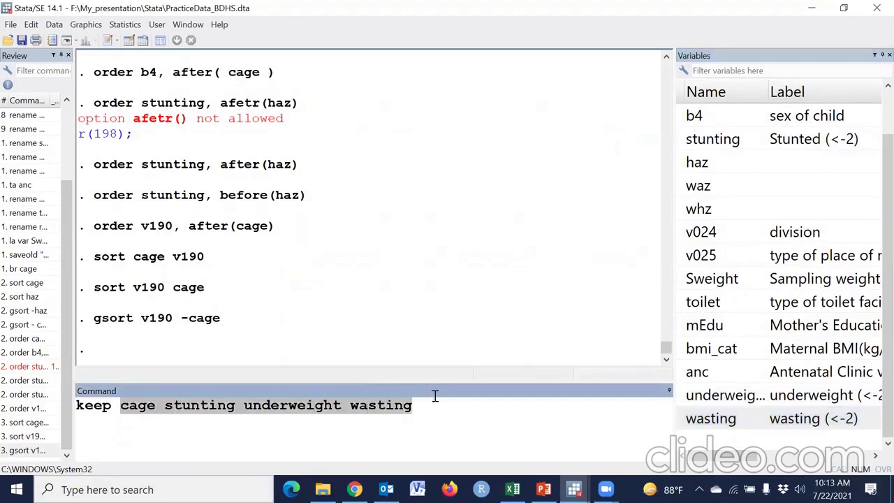
left_click(391, 425)
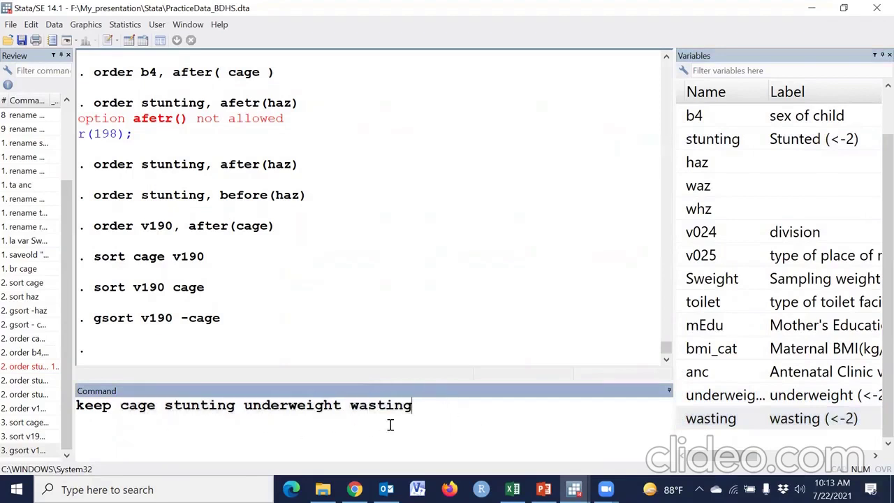
key("Return")
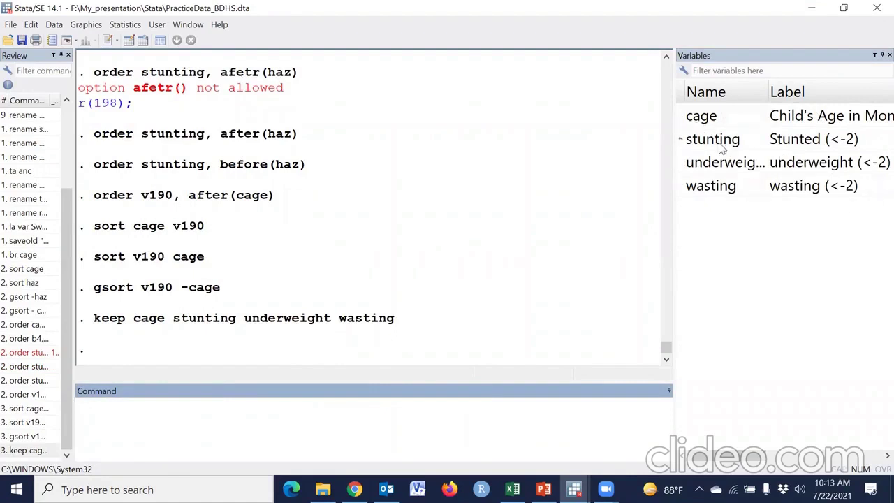
- Reload PracticeData_BDHS from the Stata folder, discarding the unsaved changes in memory
left_click(362, 285)
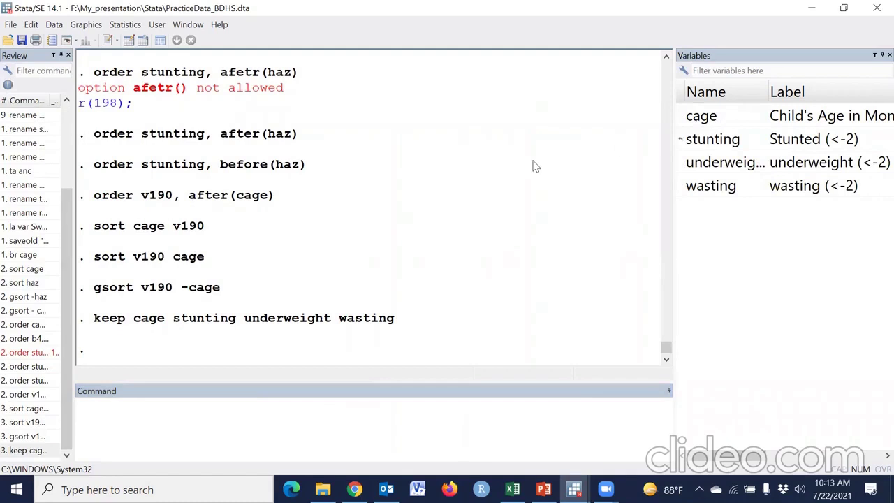
left_click(7, 39)
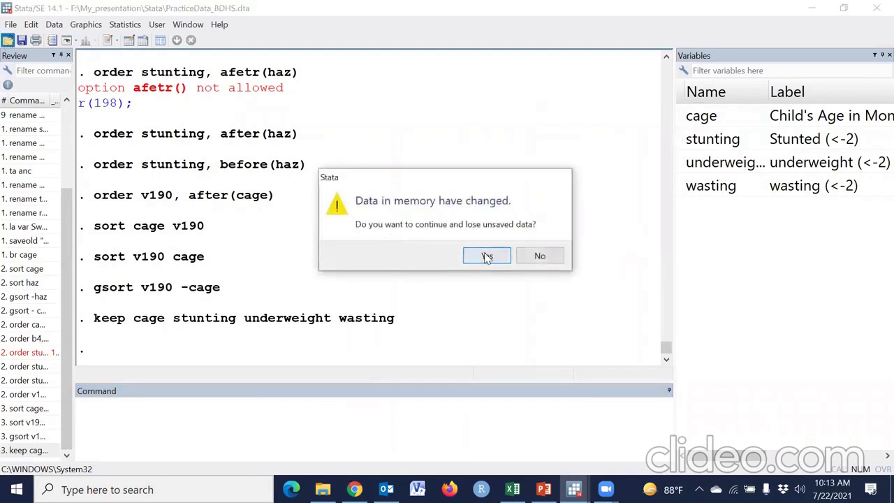
left_click(485, 256)
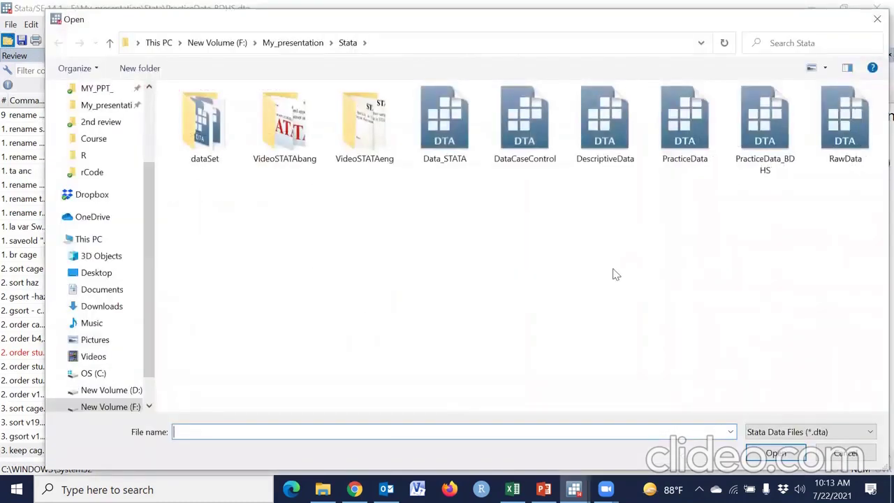
double_click(766, 162)
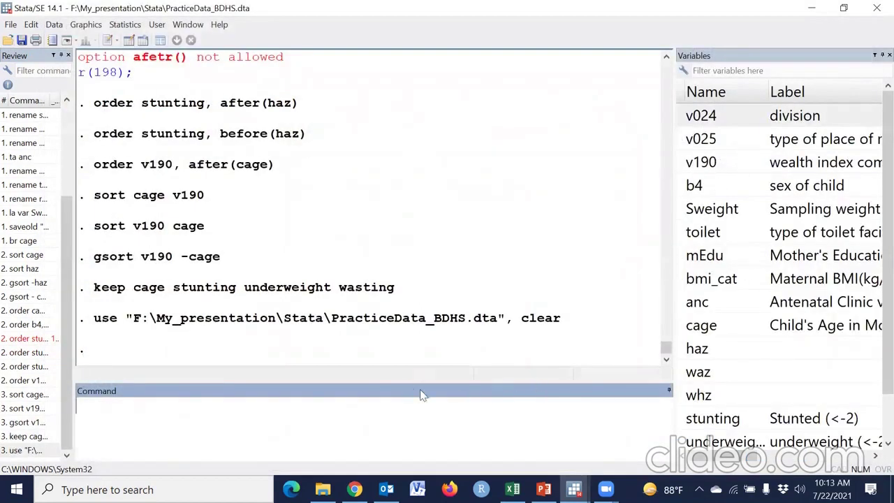
left_click(775, 83)
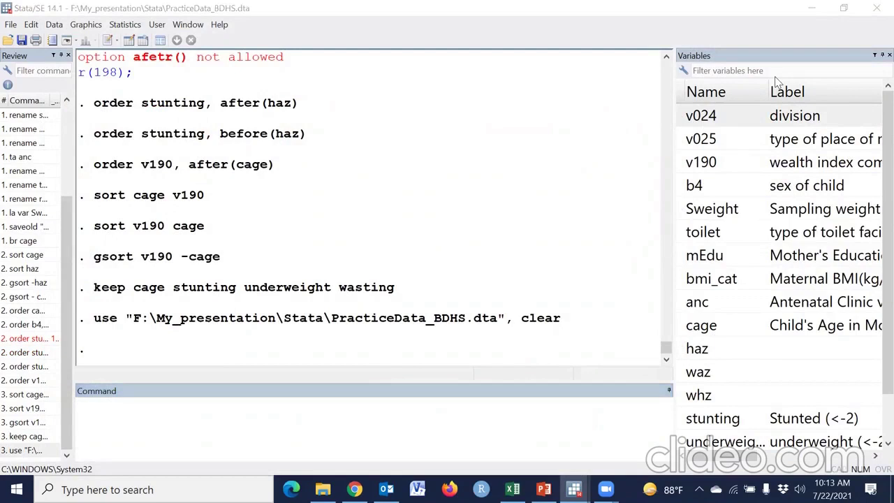
mouse_move(681, 349)
left_mouse_down()
mouse_move(705, 338)
mouse_move(726, 357)
left_mouse_up()
mouse_move(734, 393)
left_mouse_down()
mouse_move(691, 406)
mouse_move(673, 382)
mouse_move(674, 349)
mouse_move(695, 335)
left_mouse_up()
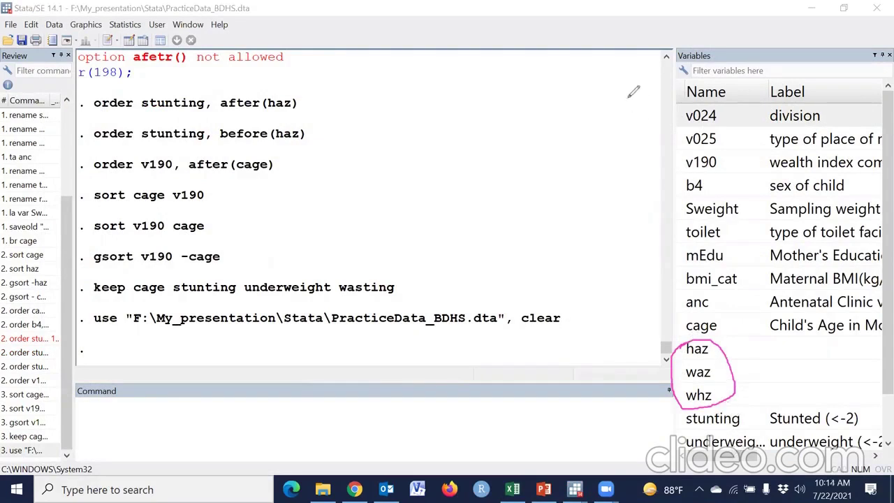
key("Escape")
- Remove the variables haz, waz and whz from the dataset with drop haz waz whz
left_click(271, 427)
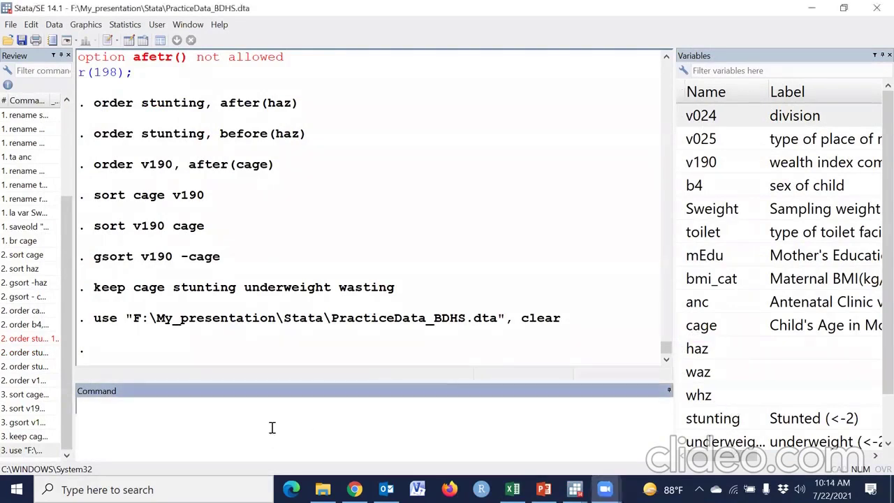
type("drop")
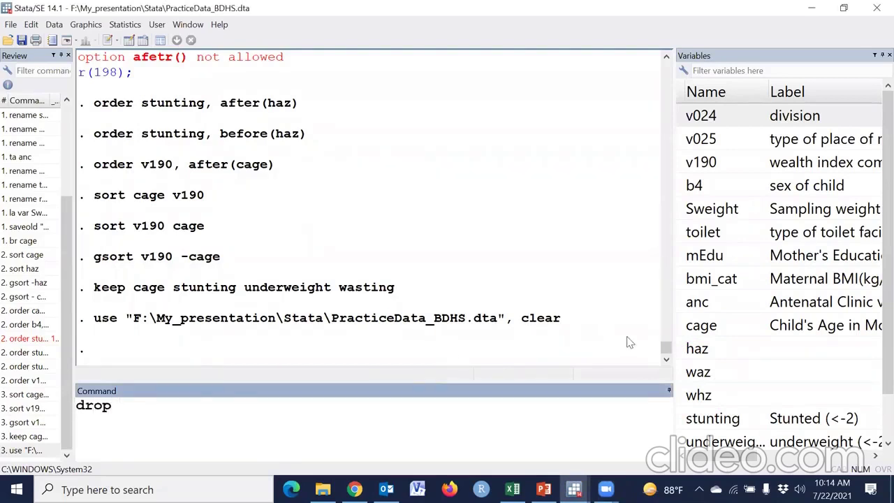
left_click(680, 349)
left_click(680, 372)
left_click(679, 395)
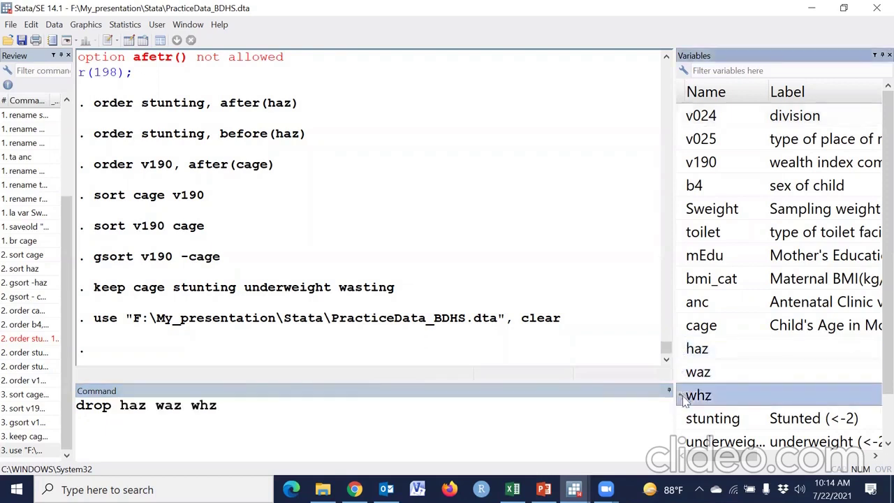
left_click(252, 414)
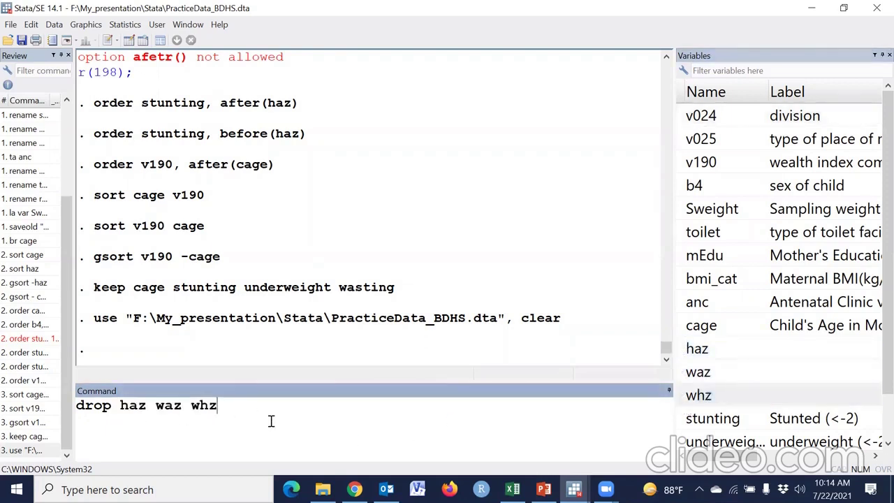
key("Return")
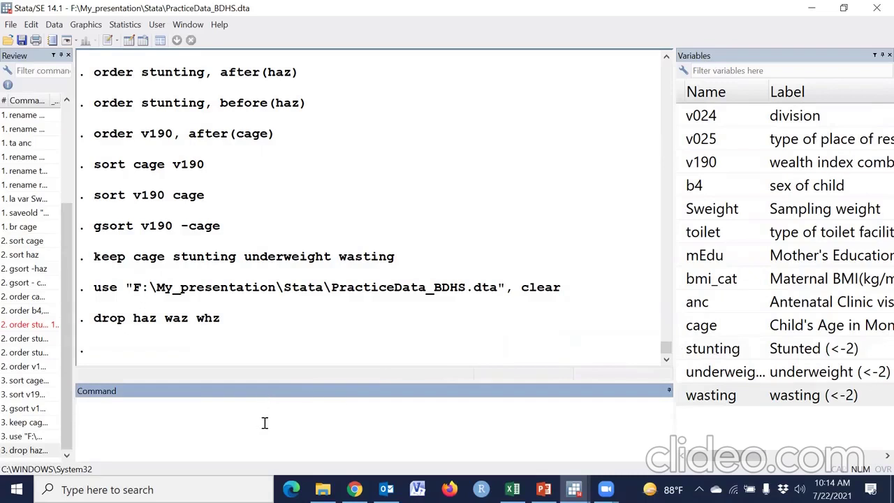
- Summarize the child's age variable with sum cage
type("sun")
key("BackSpace")
type("m")
left_click(700, 326)
key("Return")
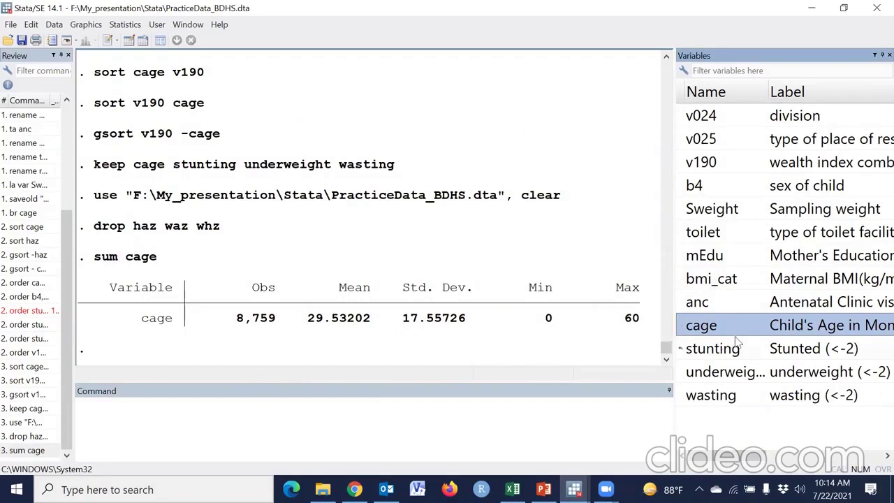
- Keep only the observations of children younger than 6 months with keep if cage<6
left_click(185, 415)
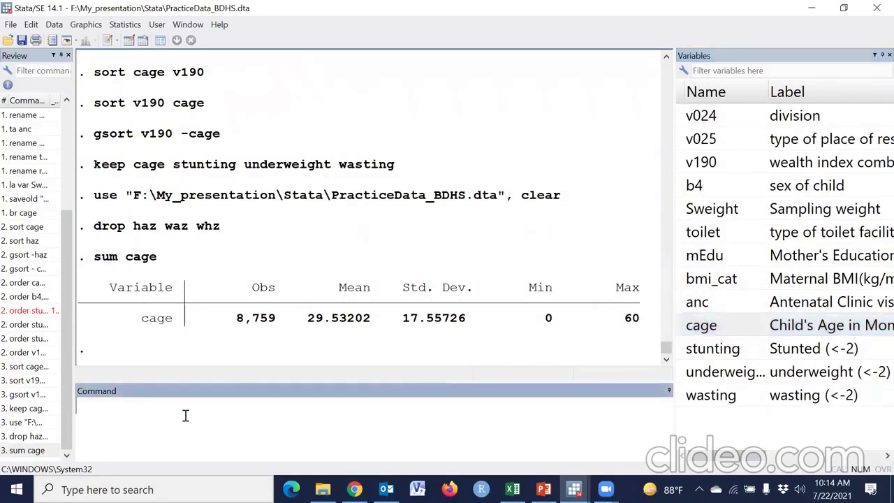
type("keep if")
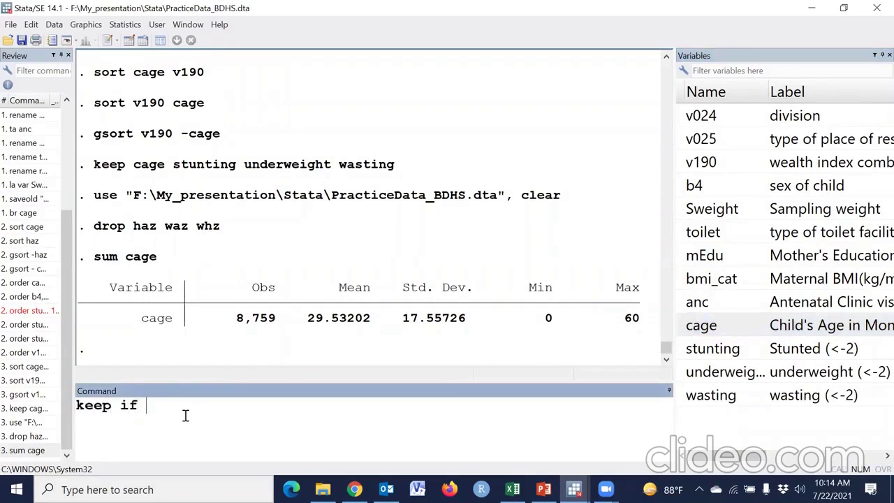
left_click(684, 328)
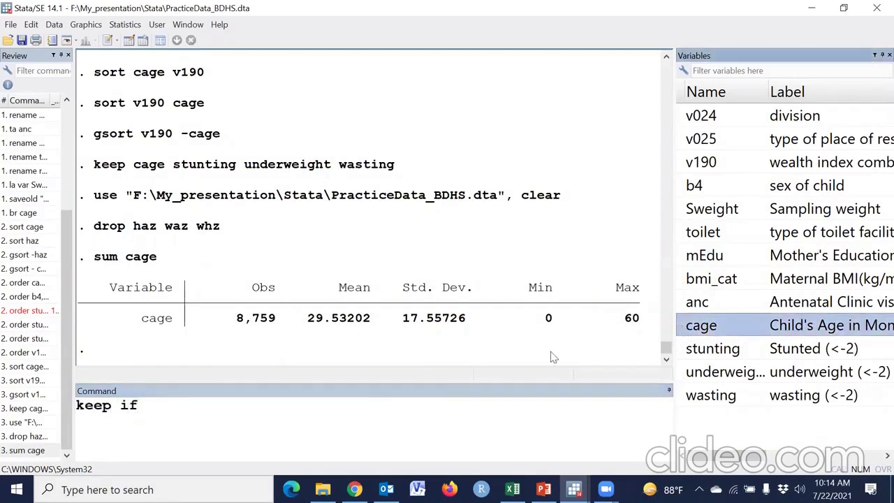
double_click(684, 326)
left_click(468, 412)
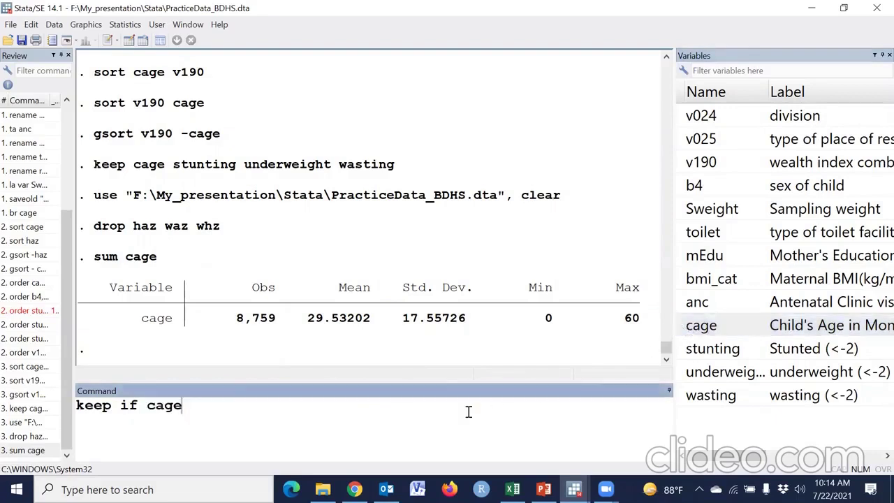
type("<6")
key("Return")
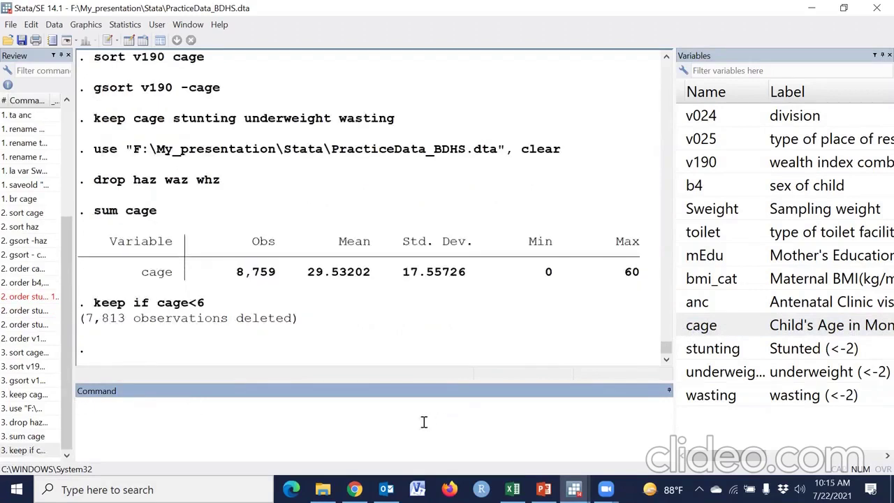
- Open the dataset in the Data Editor and sort it by cage with a standard ascending sort
left_click(122, 41)
left_click_drag(316, 454, 632, 454)
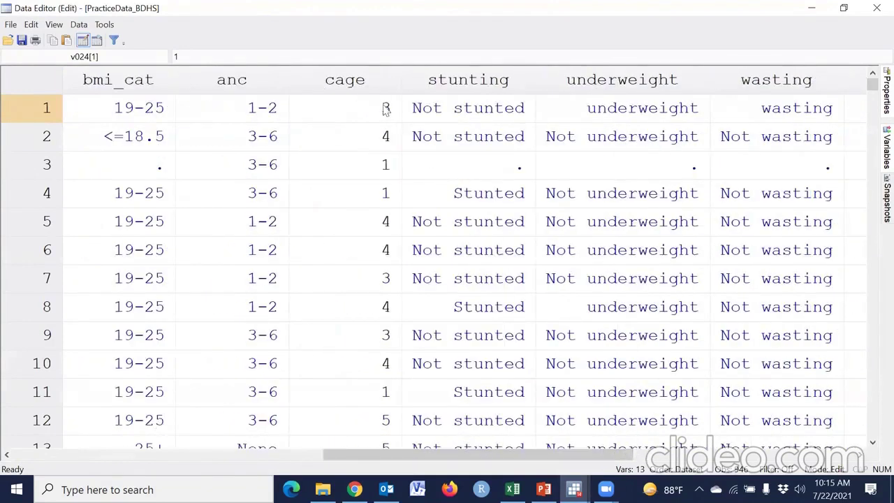
right_click(347, 75)
mouse_move(500, 146)
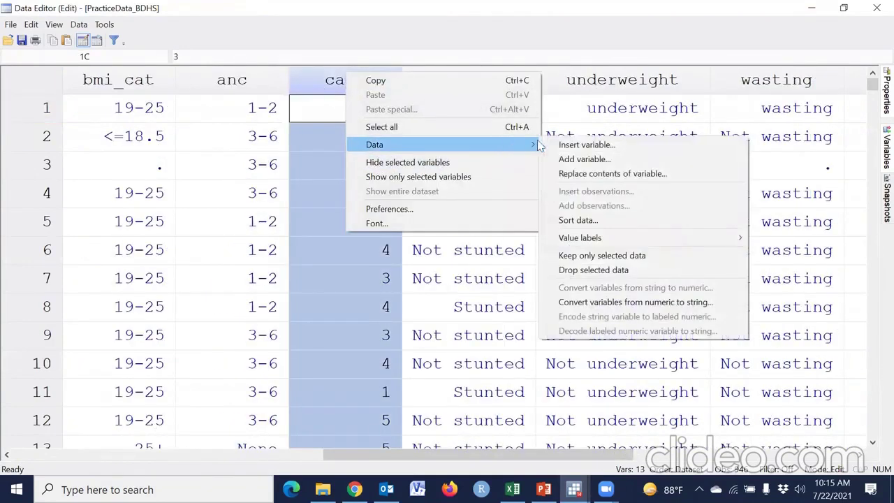
left_click(578, 220)
left_click(553, 391)
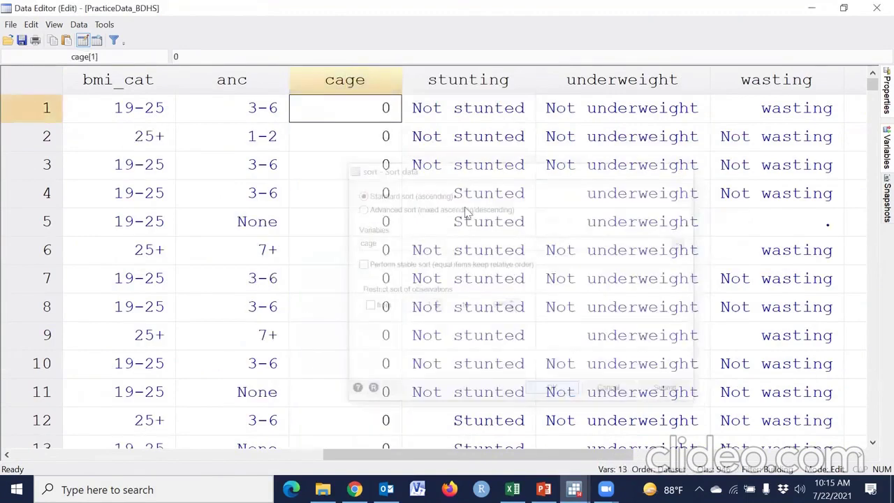
- Check the cage values in the last observations of the sorted dataset, and close the Data Editor
left_click_drag(872, 101, 872, 433)
scroll(479, 272, "up", 2)
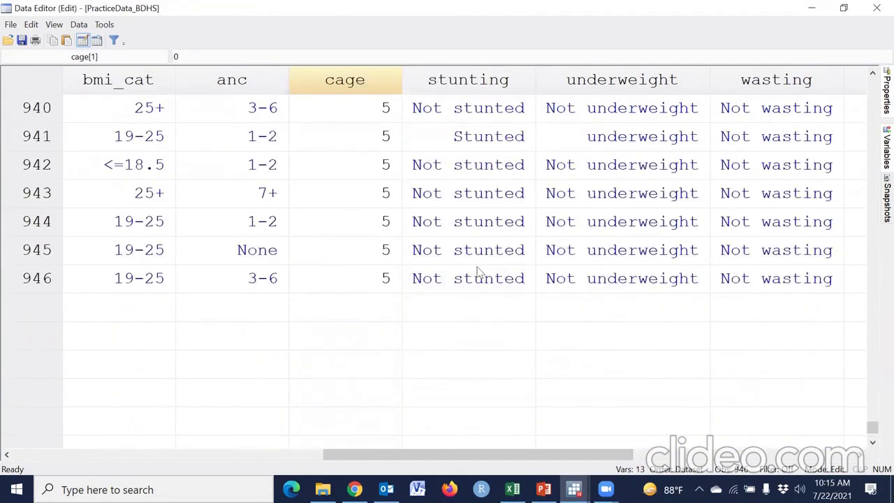
left_click(392, 287)
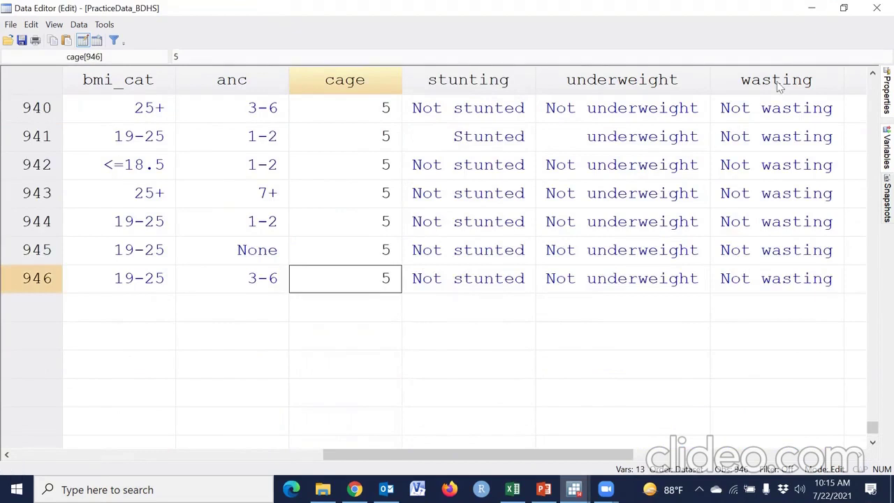
left_click(876, 7)
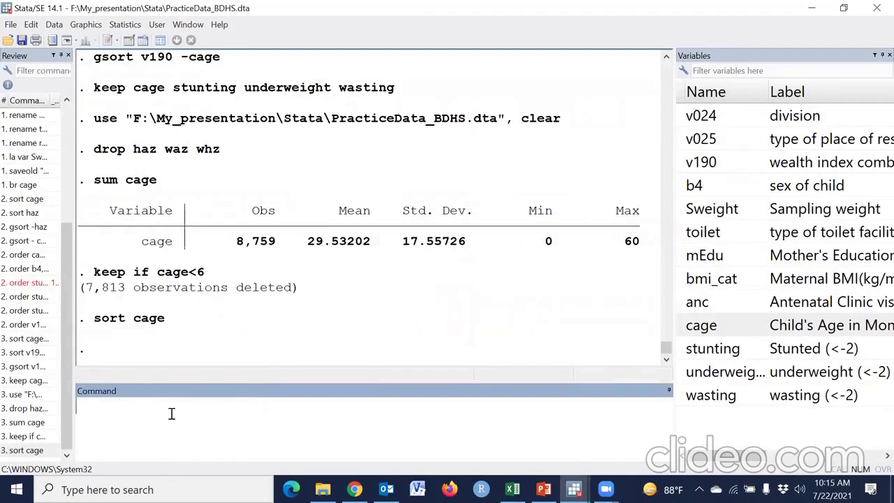
- Delete the observations with an age of 0 months using drop if cage==0
type("drop if")
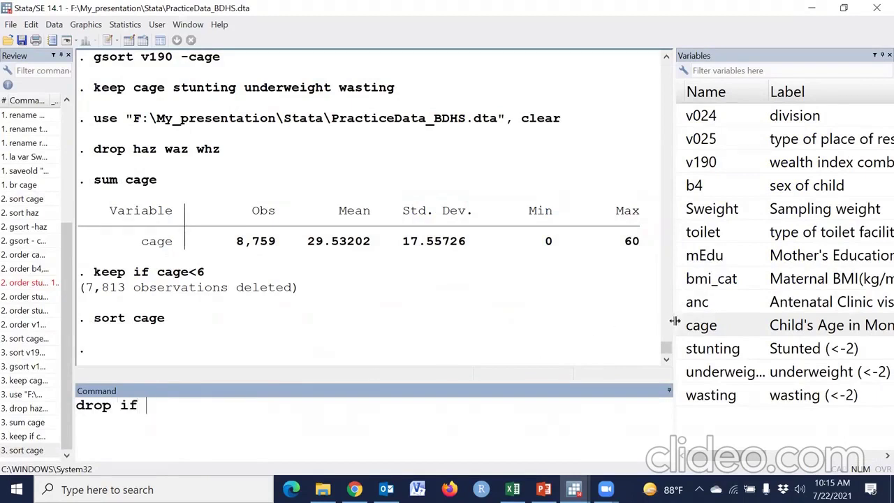
left_click(700, 326)
left_click(203, 405)
type("==0")
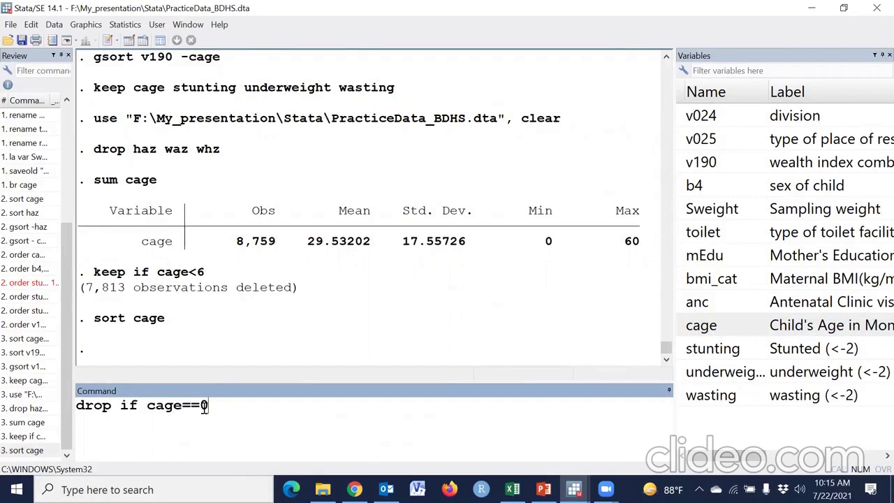
key("Return")
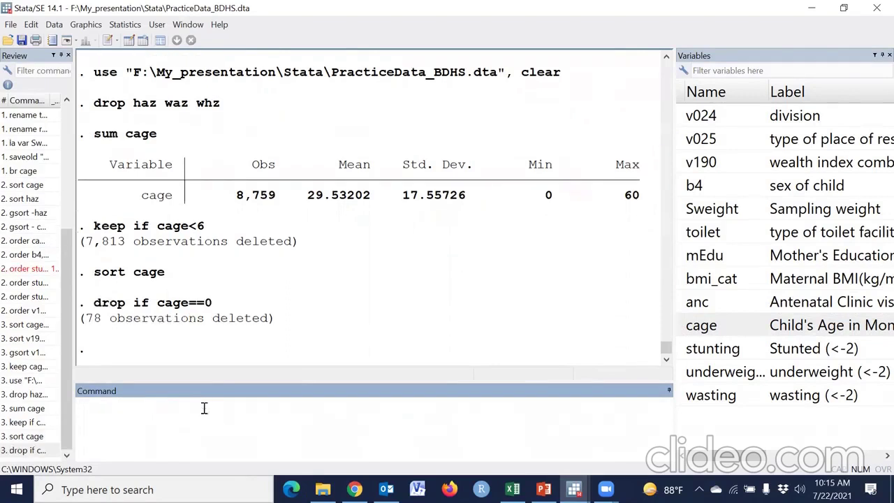
- Tabulate the remaining child ages with ta cage
type("ta")
left_click(700, 325)
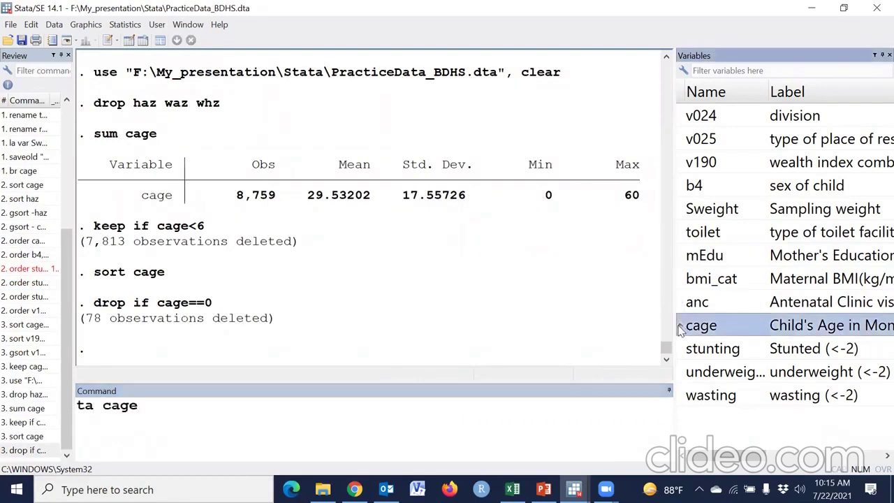
key("Return")
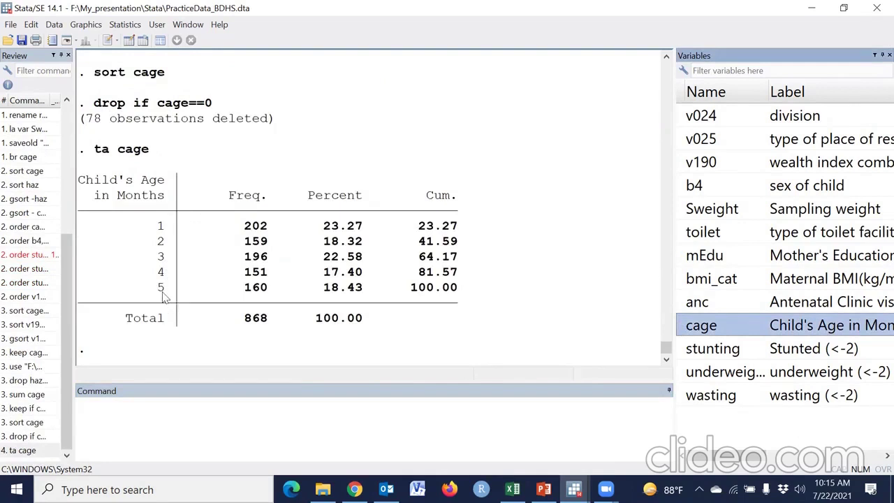
- Delete the observations with a child age of 5 months using drop if cage==5
left_click(31, 450)
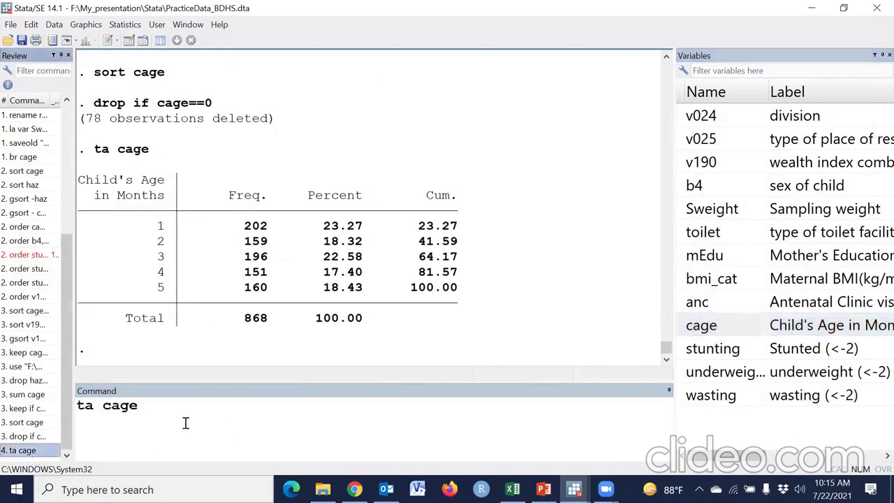
left_click(28, 435)
left_click(240, 415)
key("BackSpace")
type("5")
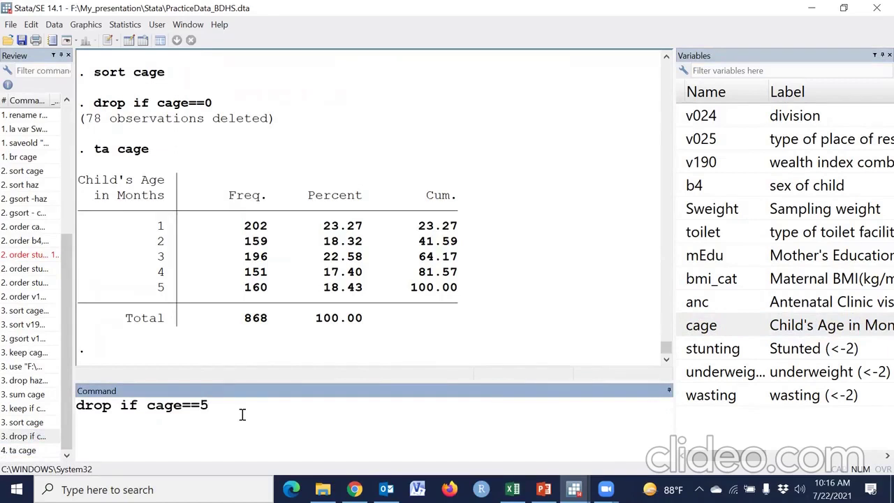
key("Return")
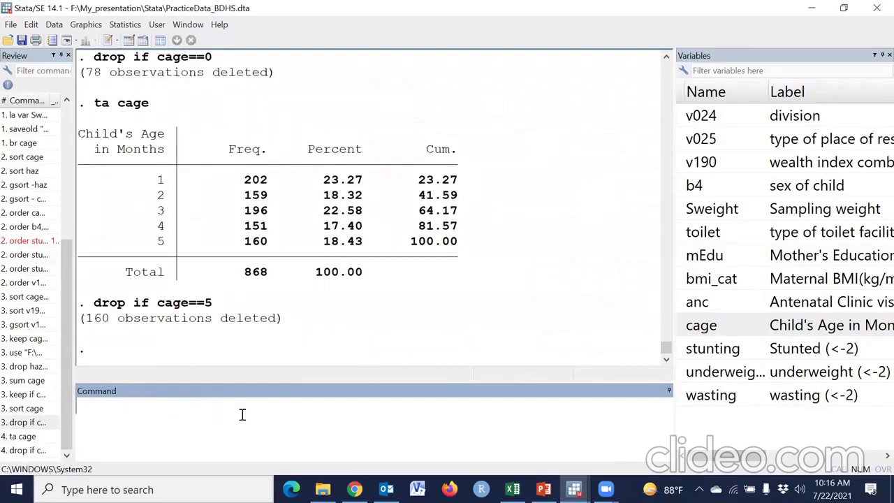
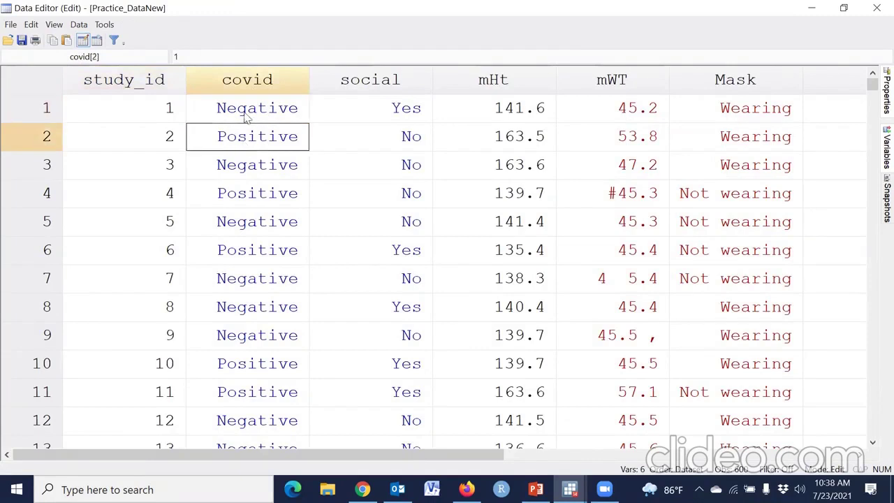
- Inspect the covid, social and mHt values in the first rows of Practice_DataNew
left_click(246, 140)
left_click(416, 115)
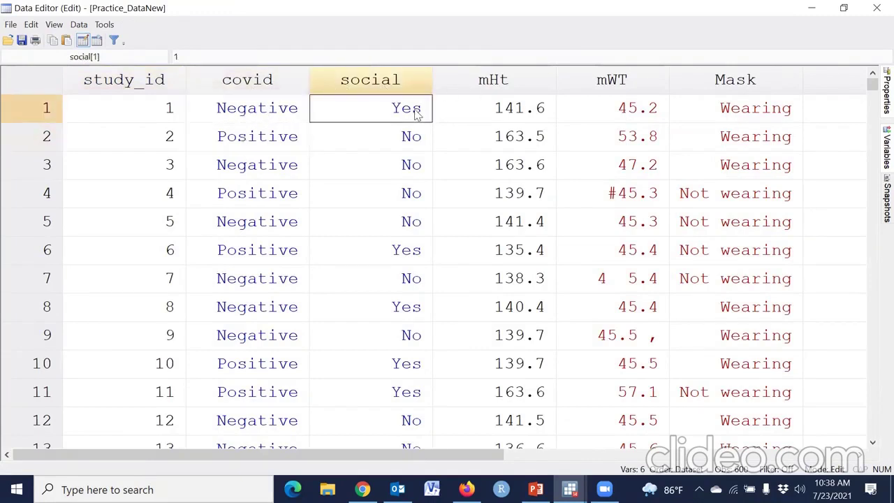
left_click(413, 142)
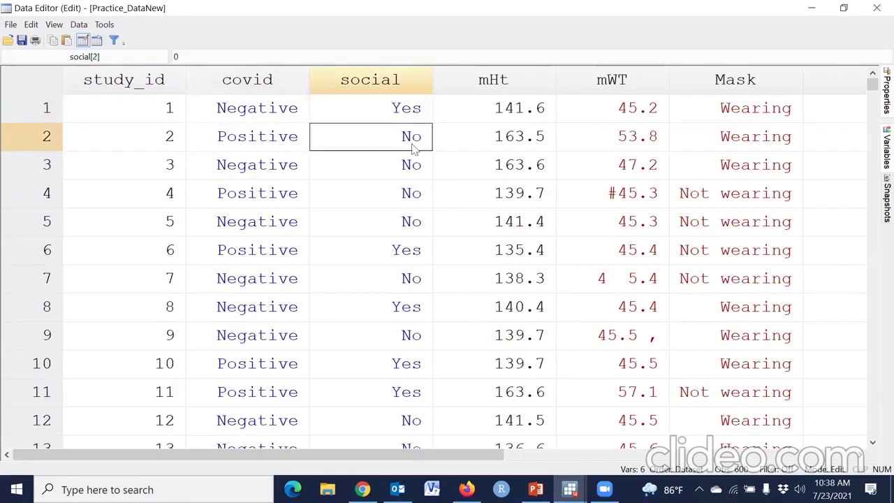
left_click(514, 116)
left_click_drag(515, 116, 516, 394)
- Examine the mWT column for non-numeric characters and spaces, circling those in rows 4, 7 and 9
left_click(632, 108)
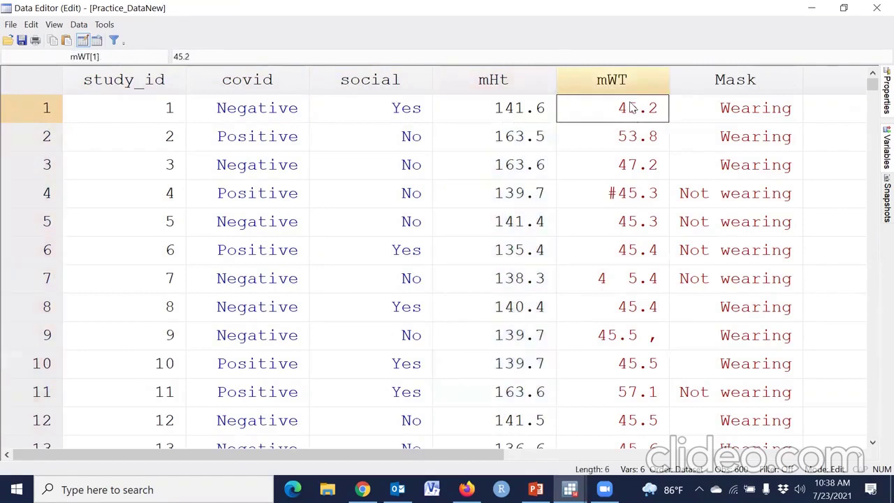
left_click_drag(634, 112, 624, 333)
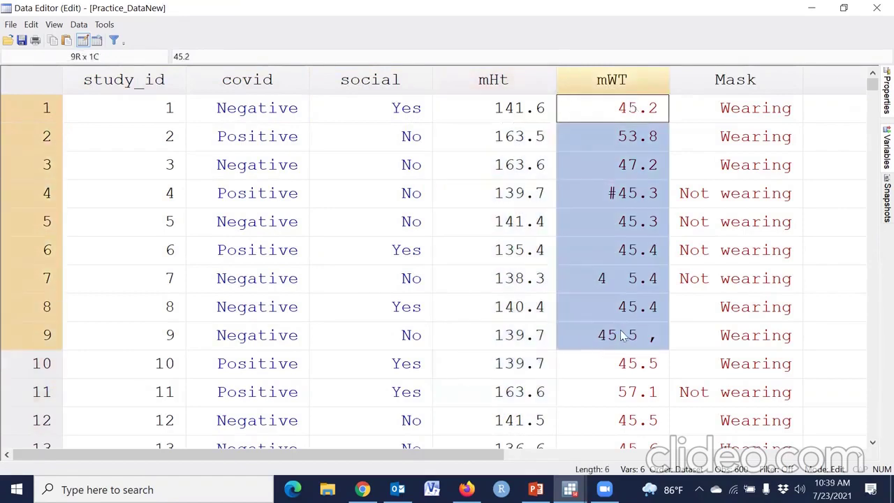
left_click(624, 333)
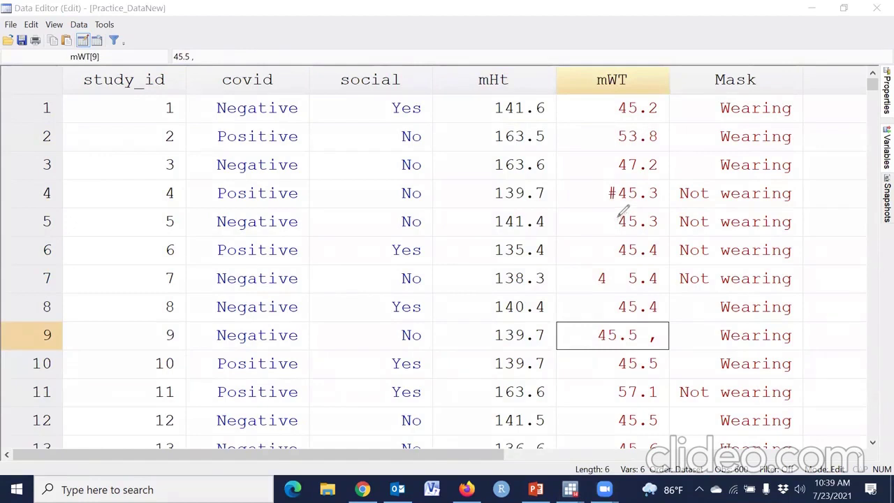
mouse_move(594, 196)
left_mouse_down()
mouse_move(630, 168)
mouse_move(663, 173)
mouse_move(648, 202)
mouse_move(599, 200)
mouse_move(599, 184)
mouse_move(619, 171)
mouse_move(626, 198)
mouse_move(602, 199)
mouse_move(608, 178)
mouse_move(619, 183)
left_mouse_up()
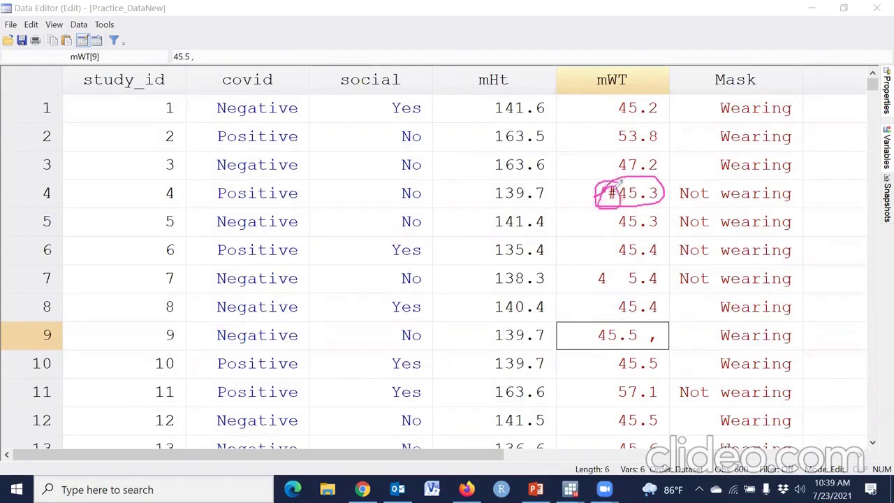
mouse_move(626, 274)
left_mouse_down()
mouse_move(628, 289)
mouse_move(608, 278)
mouse_move(626, 272)
left_mouse_up()
mouse_move(661, 323)
left_mouse_down()
mouse_move(668, 345)
mouse_move(645, 342)
left_mouse_up()
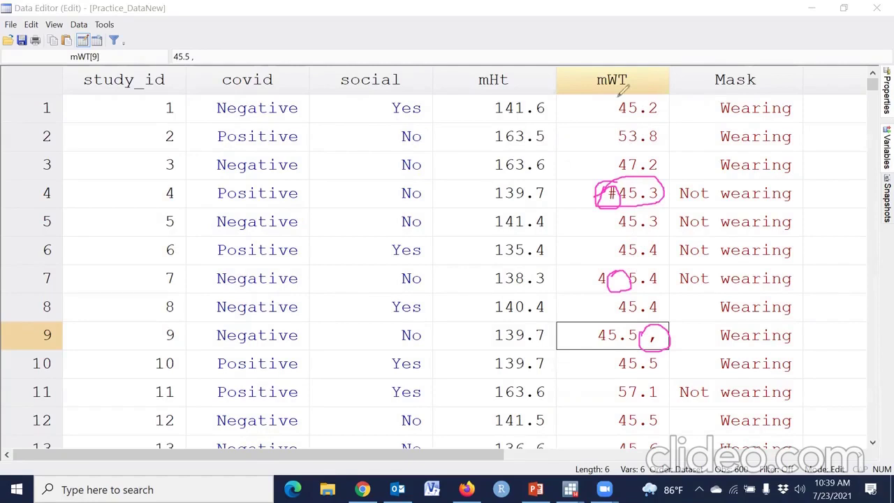
- Examine the text values in the Mask column, mark its header, and close the Data Editor
left_click(746, 115)
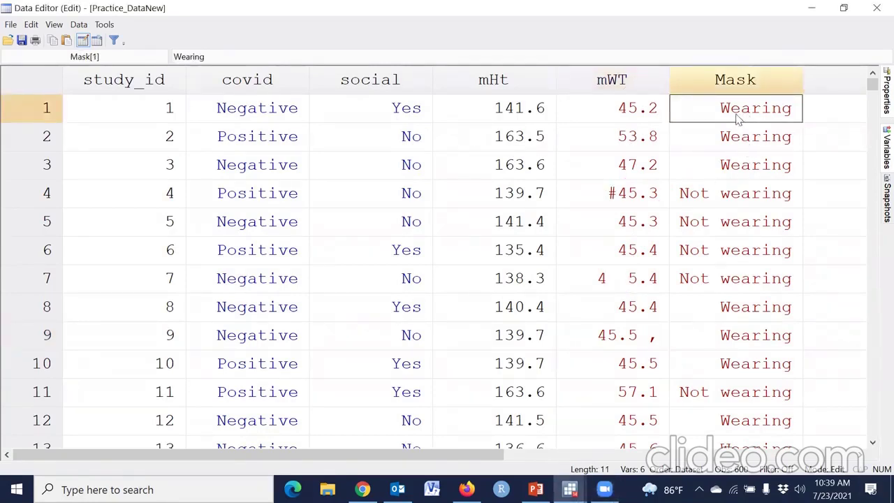
left_click(736, 375)
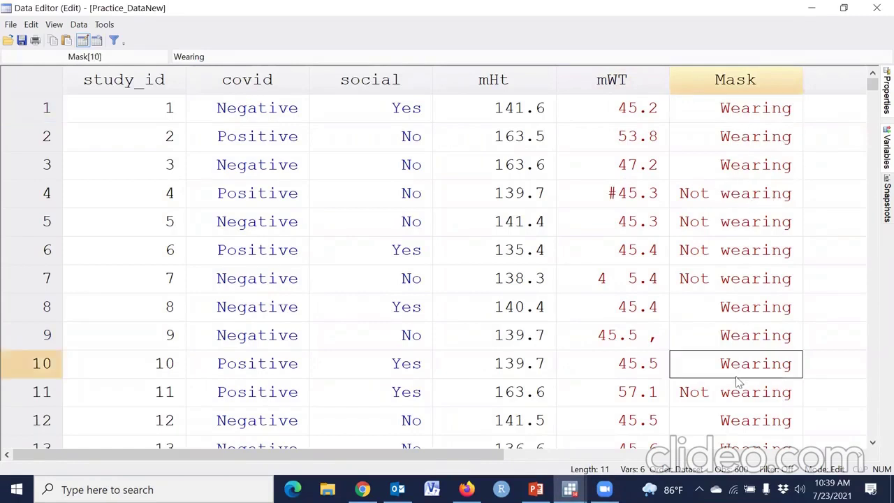
left_click(738, 202)
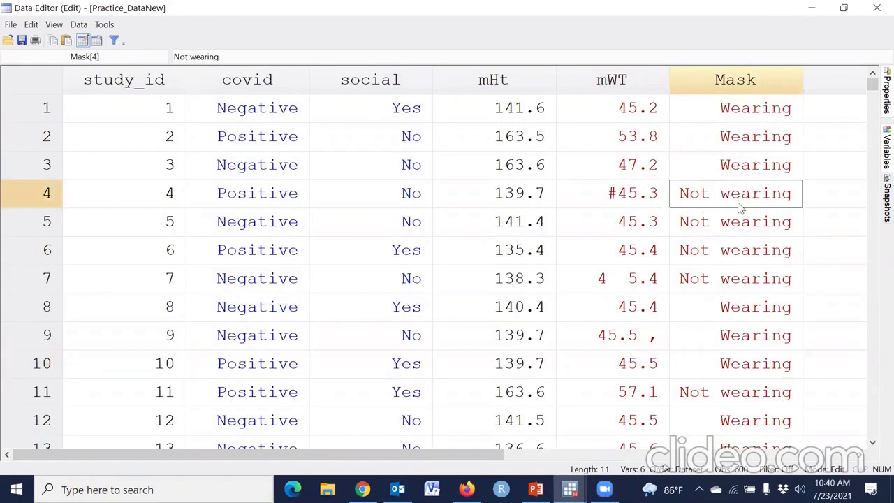
left_click(744, 119)
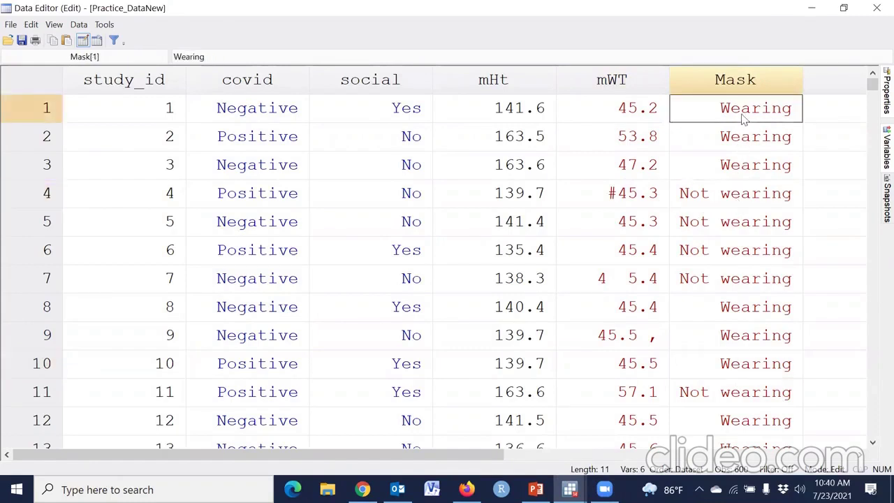
scroll(730, 376, "down", 3)
scroll(730, 377, "up", 3)
mouse_move(727, 61)
left_mouse_down()
mouse_move(834, 83)
mouse_move(748, 102)
left_mouse_up()
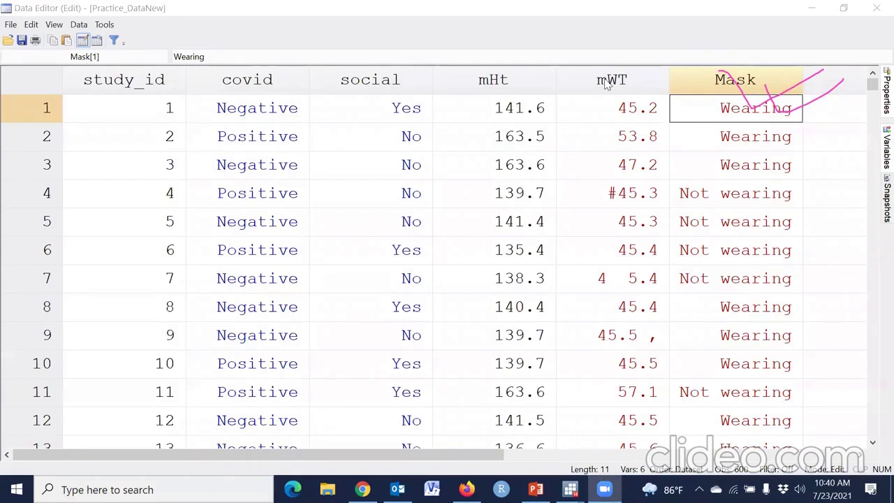
left_click(876, 8)
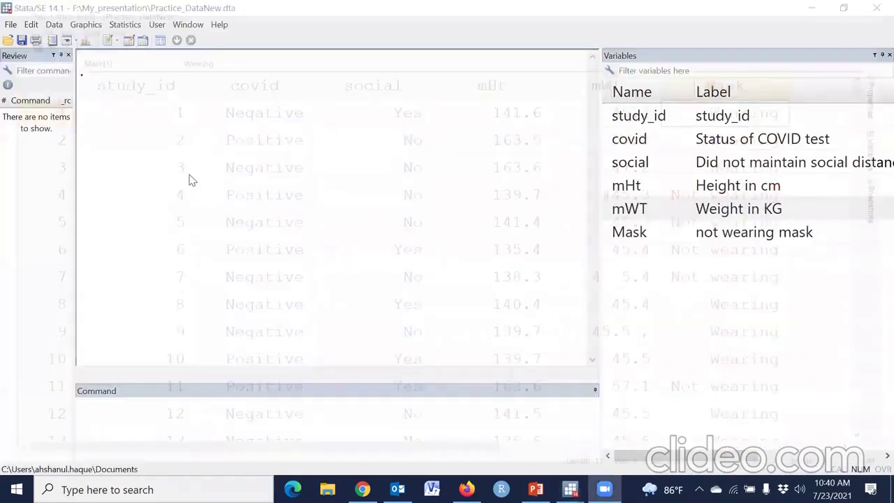
- Encode the string variable Mask into a new numeric variable named Mask_1, using the same name for its value label
left_click(53, 24)
mouse_move(72, 75)
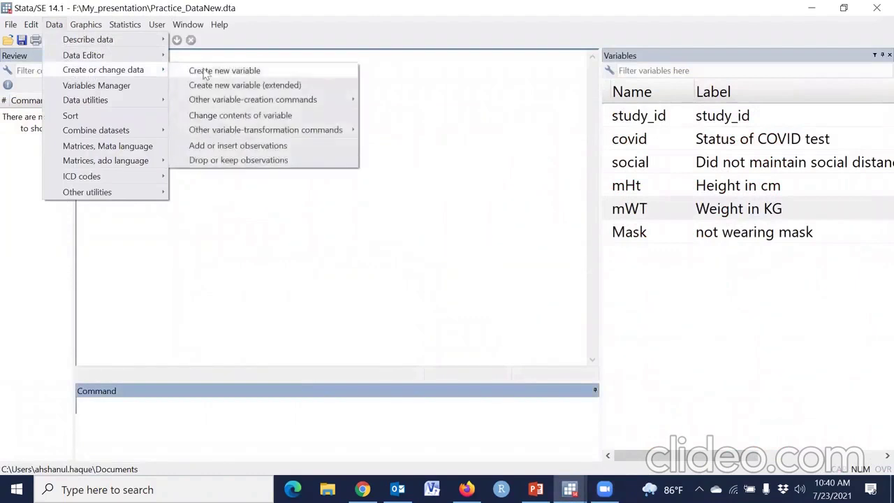
mouse_move(215, 136)
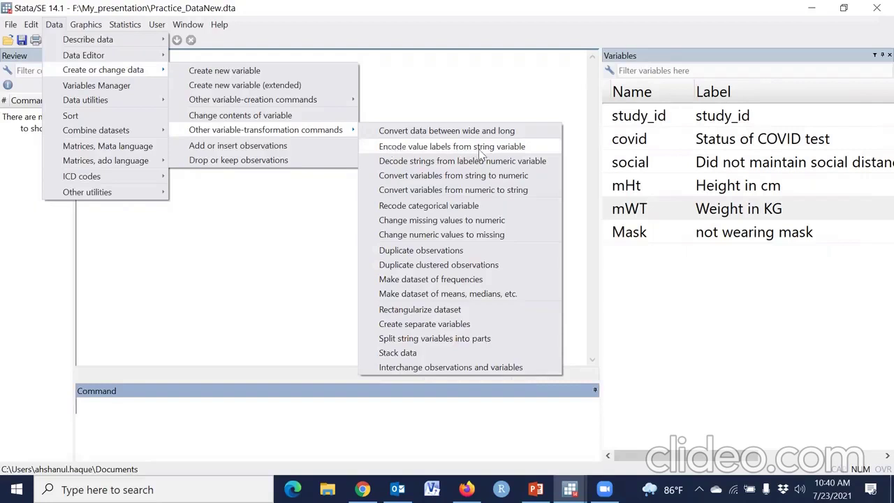
left_click(519, 151)
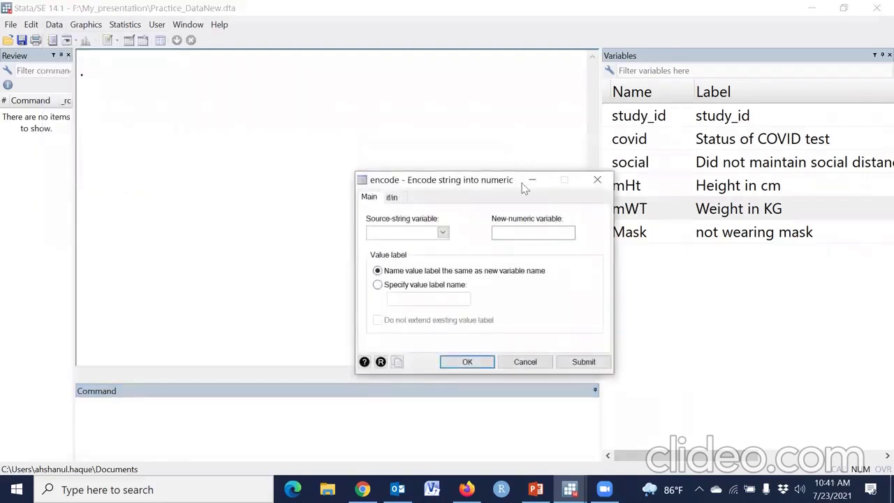
left_click(443, 232)
left_click(381, 254)
left_click(393, 231)
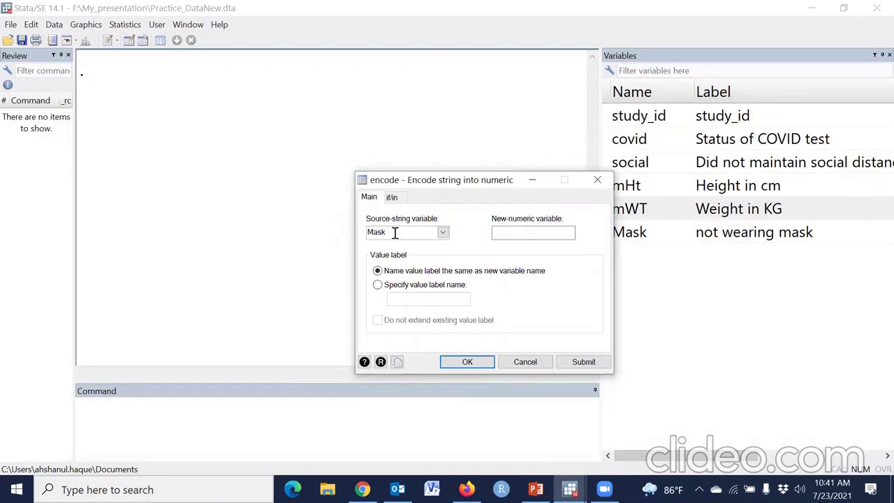
left_click(510, 231)
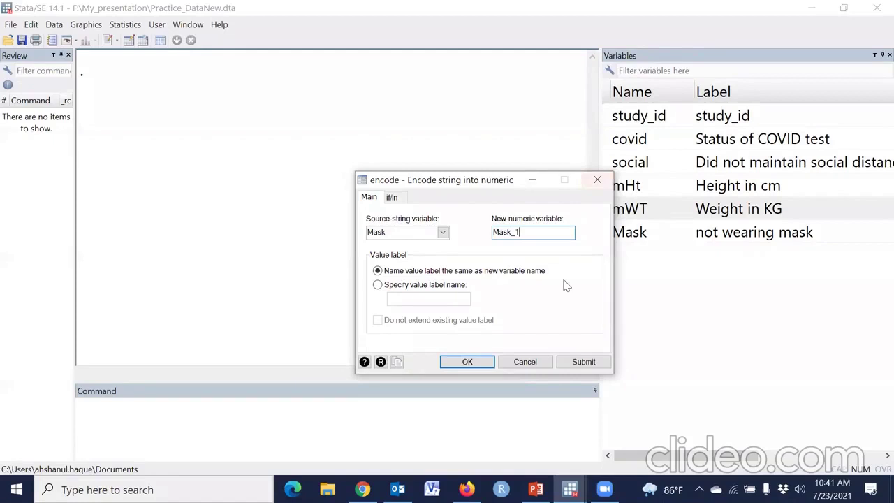
left_click(470, 363)
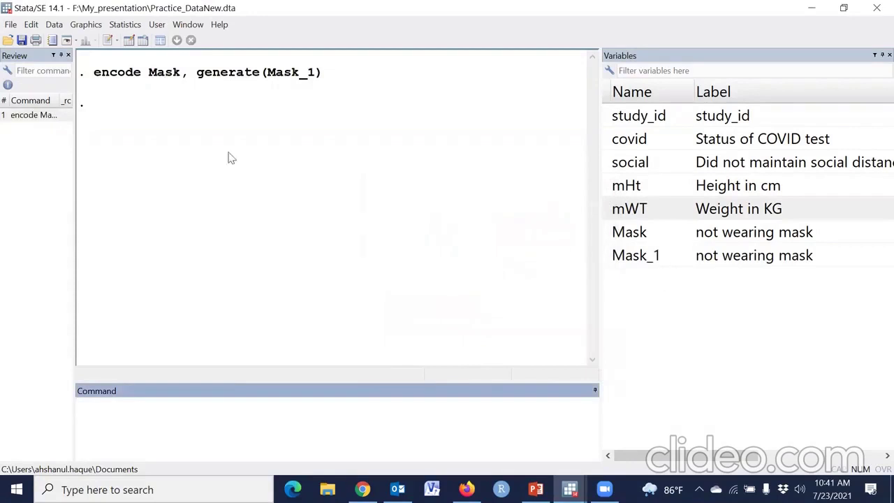
- Open the dataset in the Data Editor and compare the values of Mask and Mask_1
left_click(129, 41)
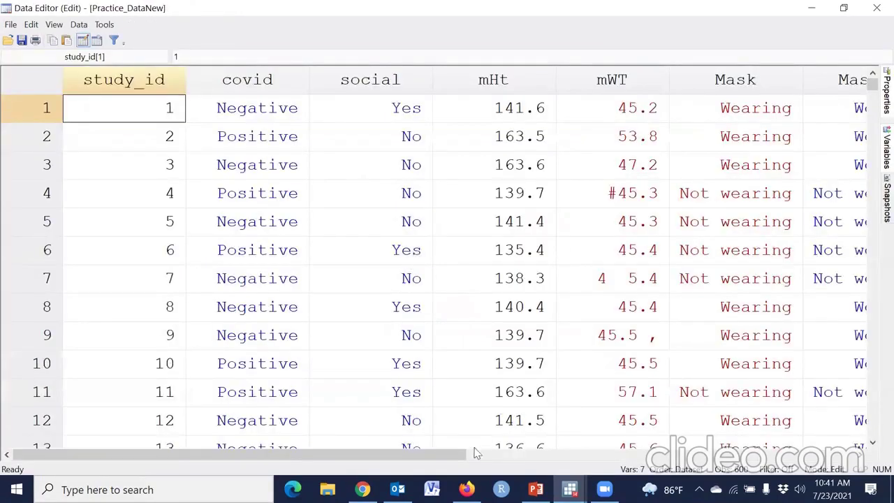
left_click_drag(477, 455, 588, 457)
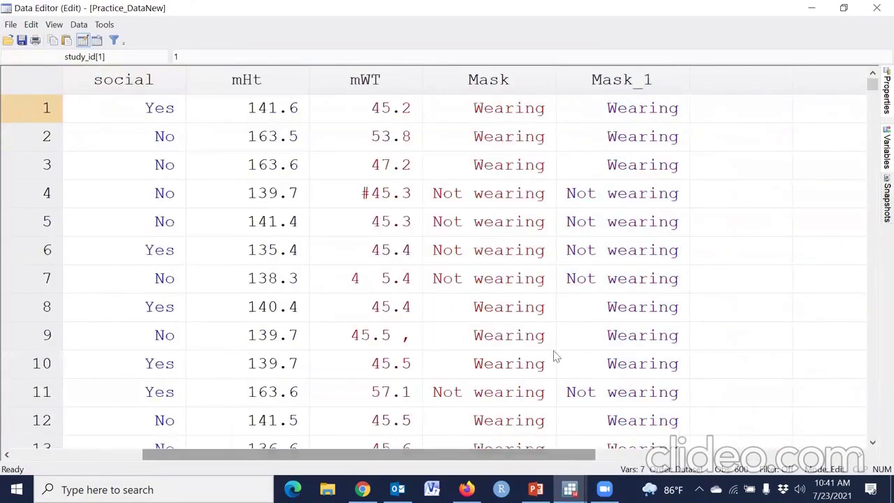
left_click(514, 120)
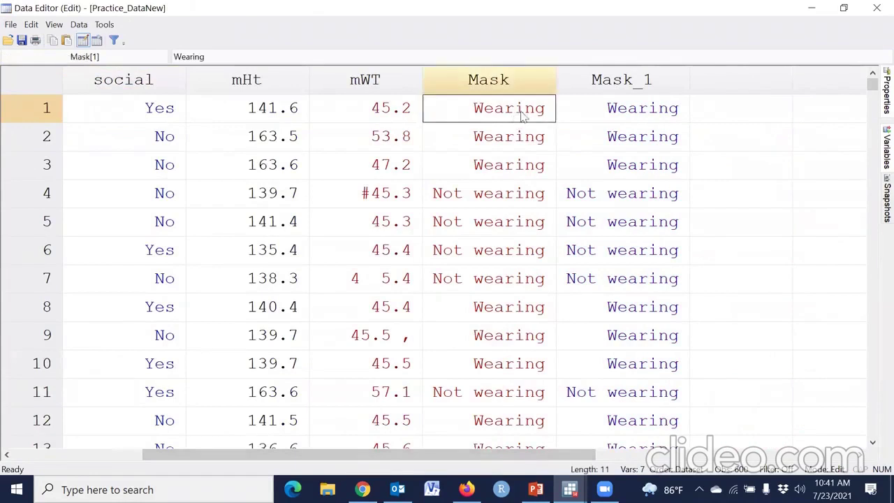
left_click(626, 117)
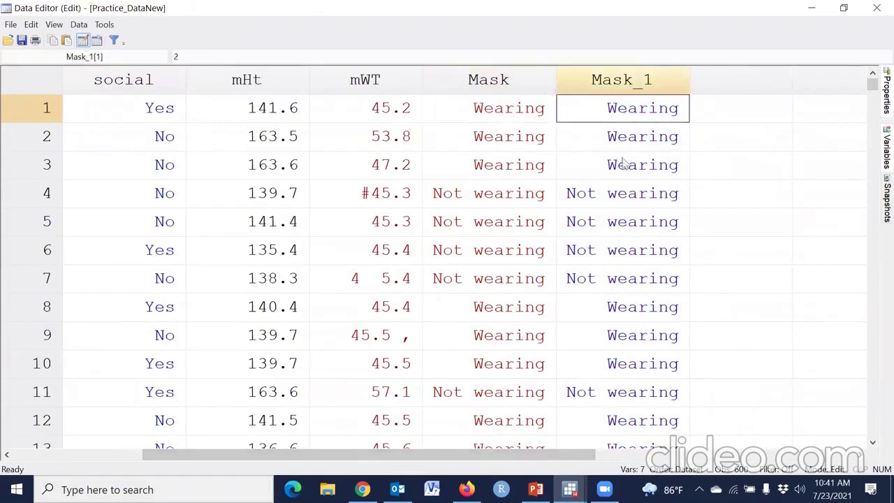
left_click(621, 201)
scroll(617, 316, "down", 1)
scroll(615, 317, "up", 1)
- Check the numeric code behind the first Mask_1 value, circle it, and close the Data Editor
left_click(500, 106)
left_click(628, 119)
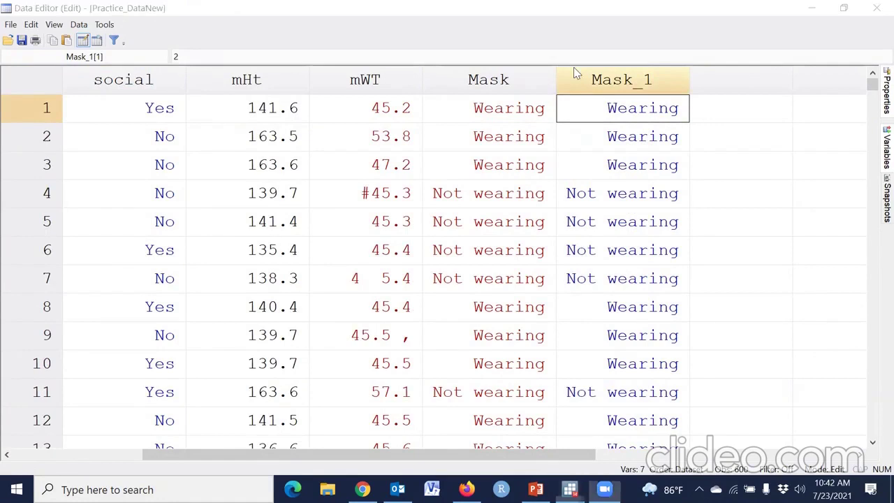
mouse_move(192, 49)
left_mouse_down()
mouse_move(167, 72)
mouse_move(155, 50)
left_mouse_up()
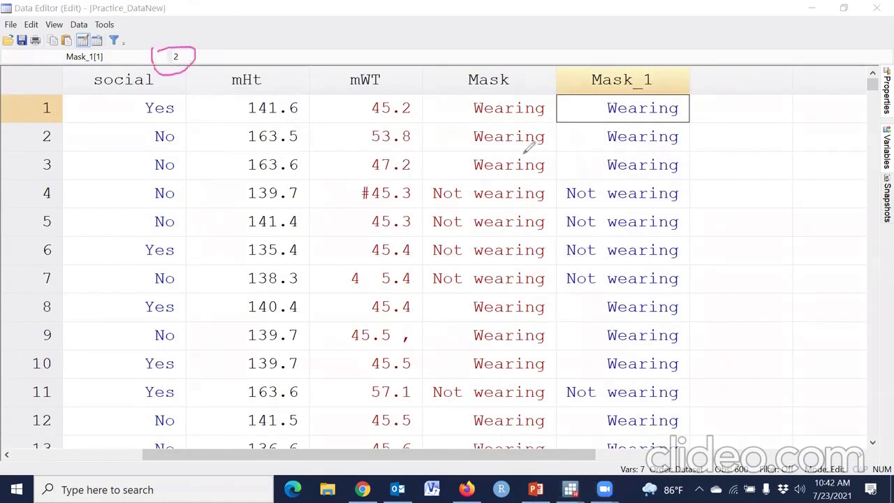
left_click_drag(617, 118, 648, 104)
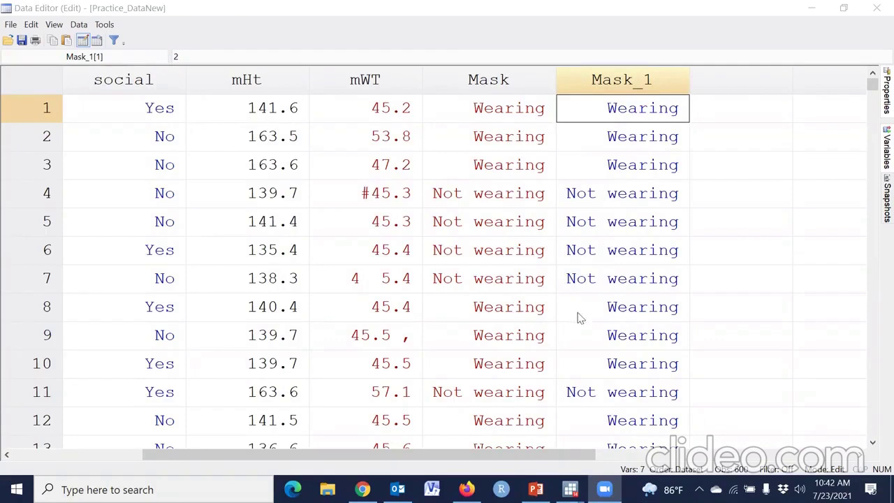
left_click(876, 8)
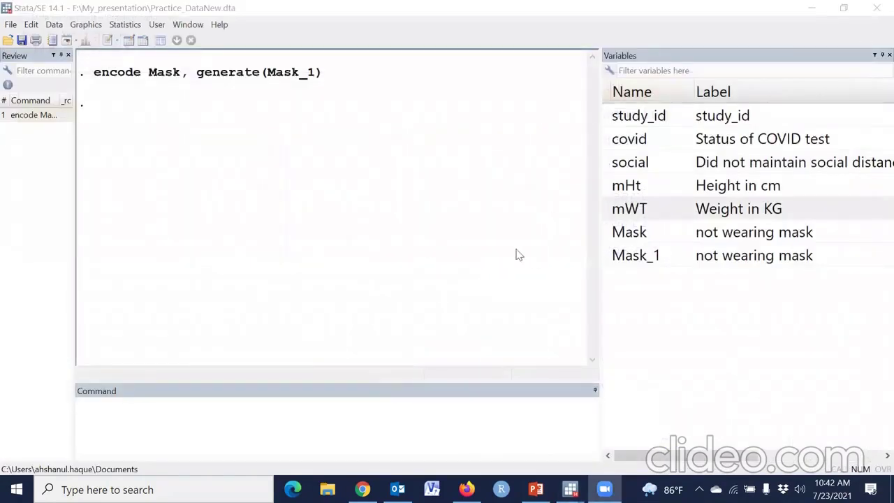
- Reopen the Data Editor and check the numeric codes behind the Negative and Positive covid values
left_click(130, 41)
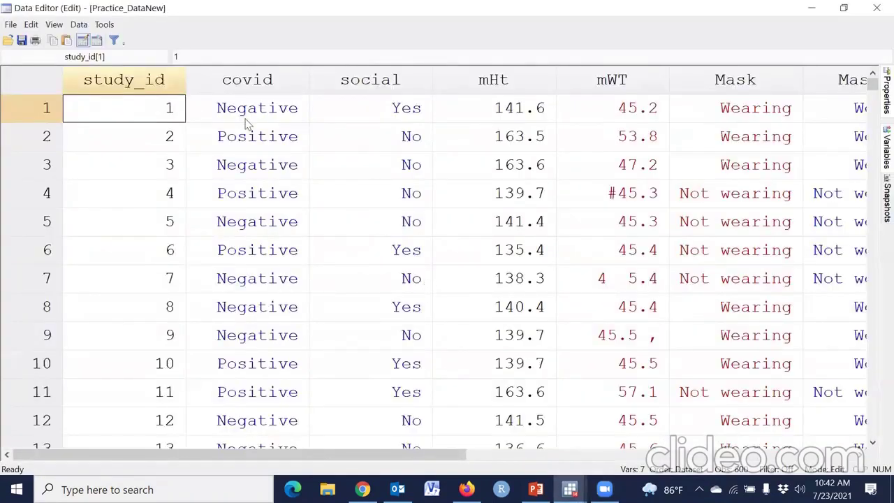
left_click(253, 118)
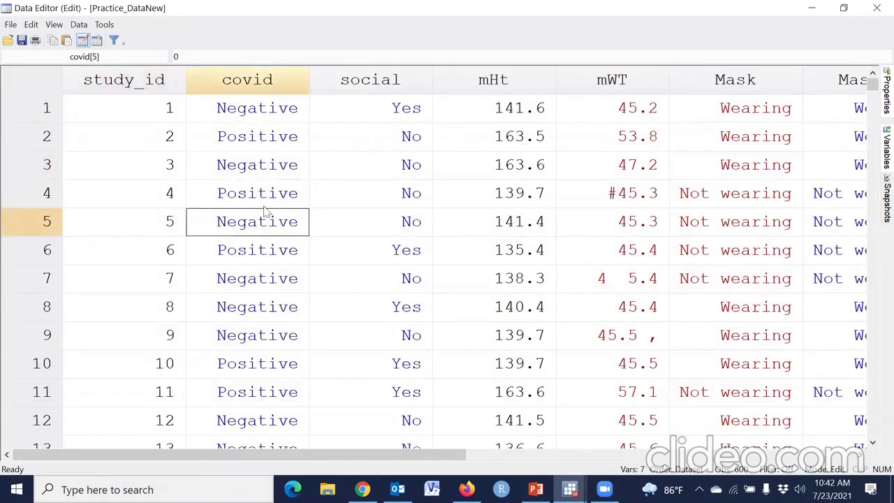
left_click(256, 116)
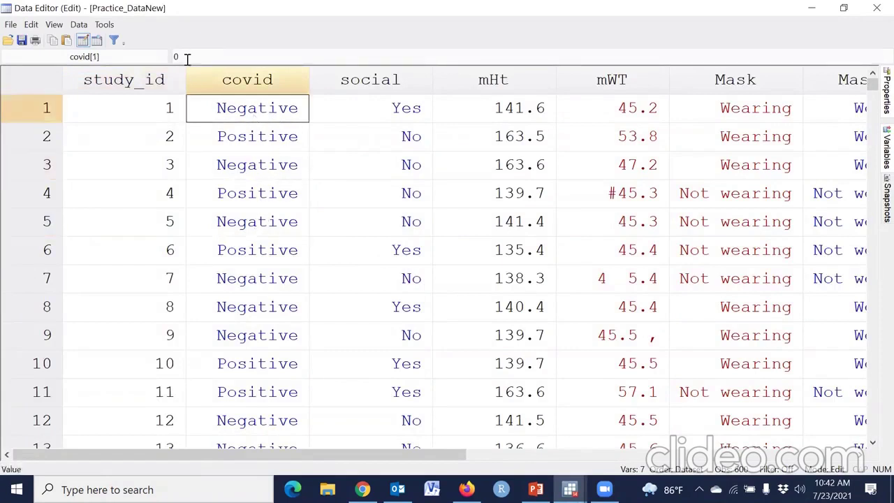
left_click(241, 143)
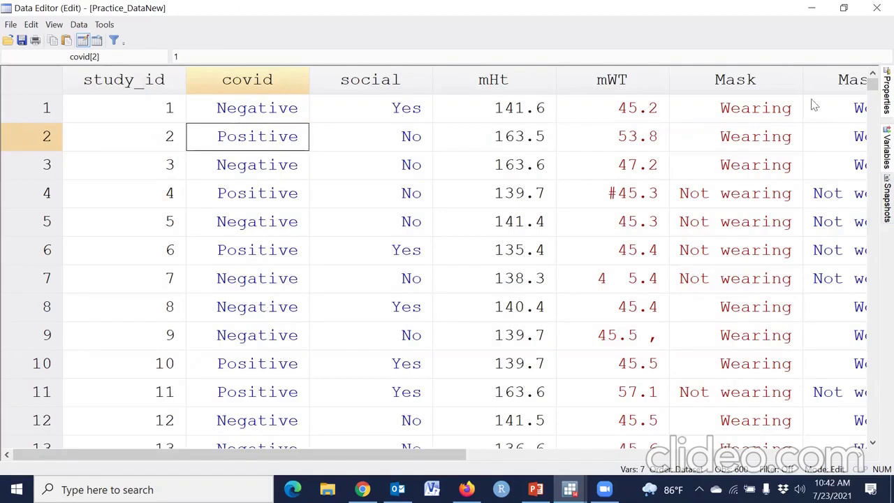
- Close the Data Editor and copy the executed encode Mask command into a new do-file, enlarging the text for readability
left_click(876, 8)
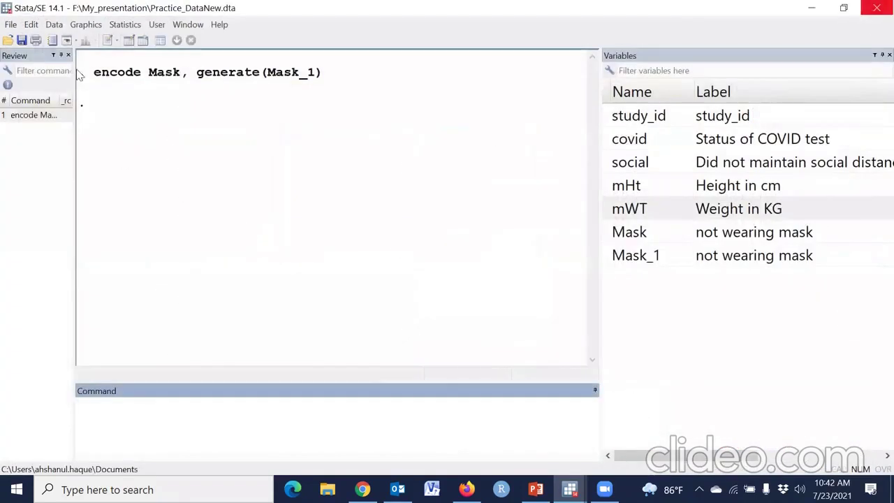
left_click_drag(95, 77, 335, 75)
key("ctrl+c")
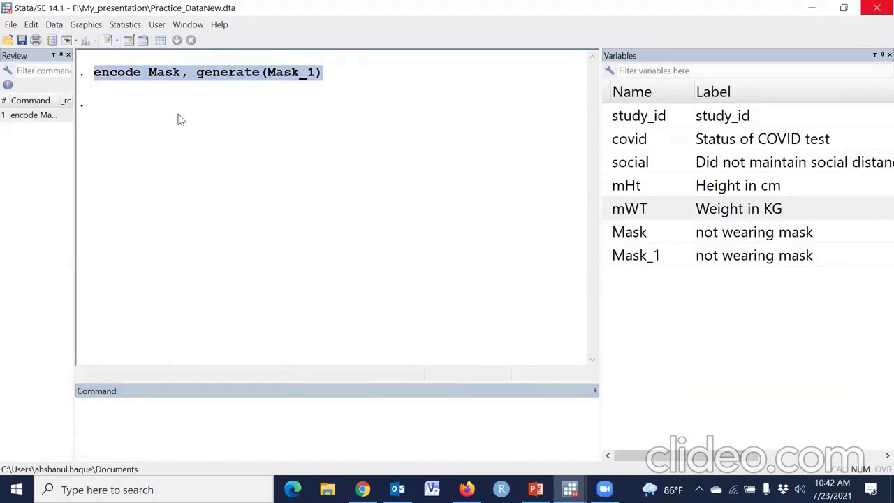
left_click(109, 41)
key("Return")
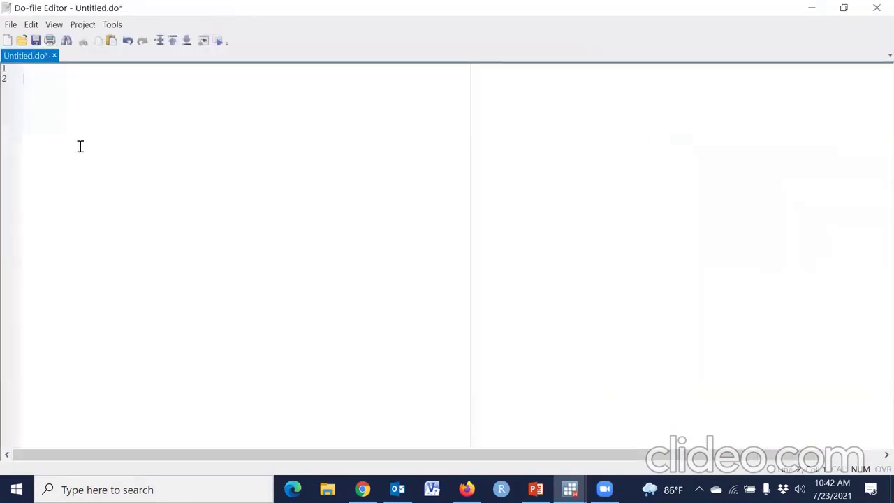
key("ctrl+v")
scroll(225, 257, "up", 3)
scroll(225, 257, "up", 4)
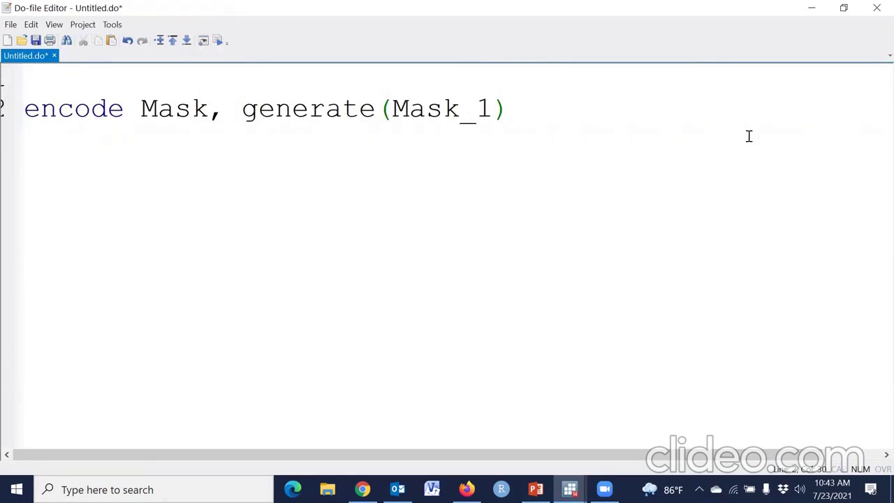
left_click(812, 9)
- Decode the labeled numeric variable covid into a new string variable named covid_1
left_click(54, 25)
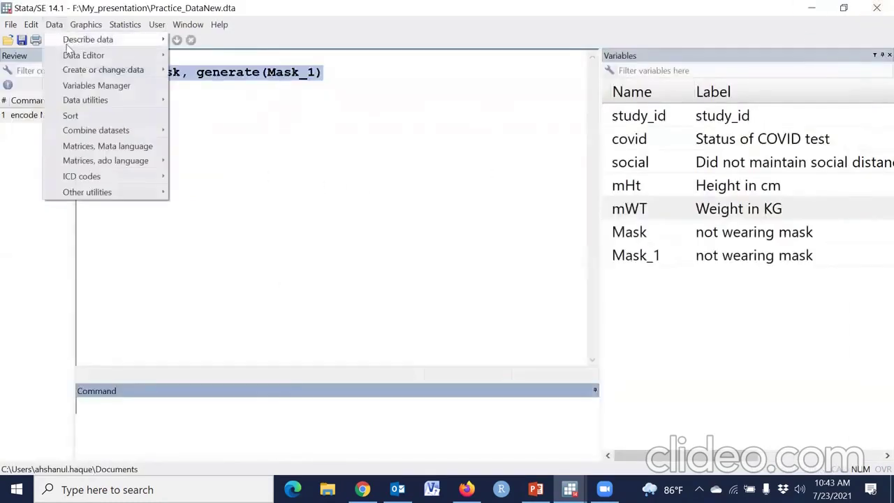
mouse_move(92, 76)
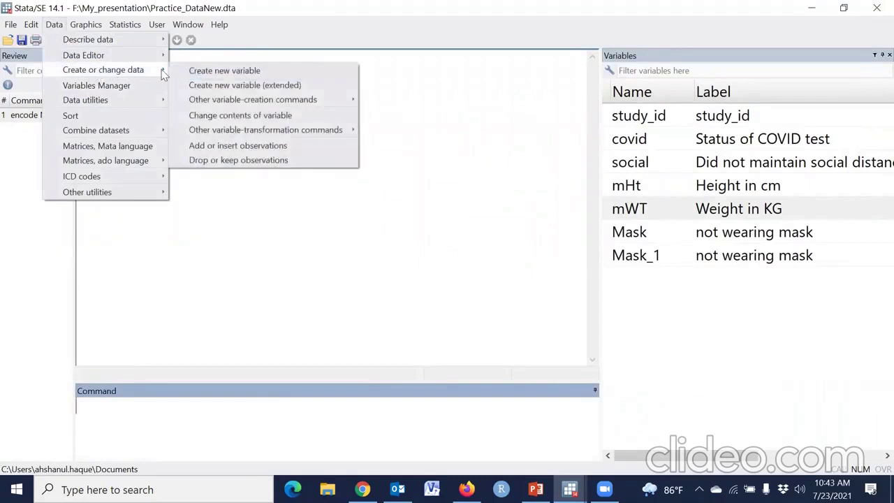
mouse_move(277, 133)
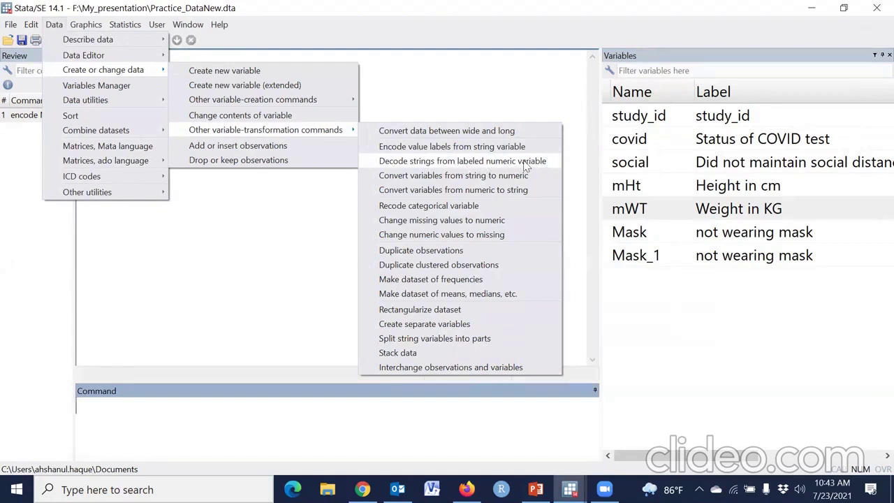
left_click(422, 168)
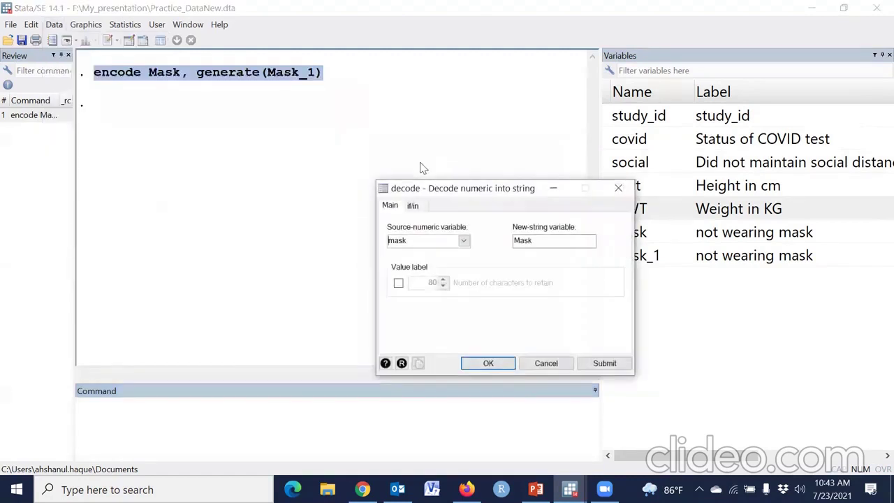
left_click(402, 363)
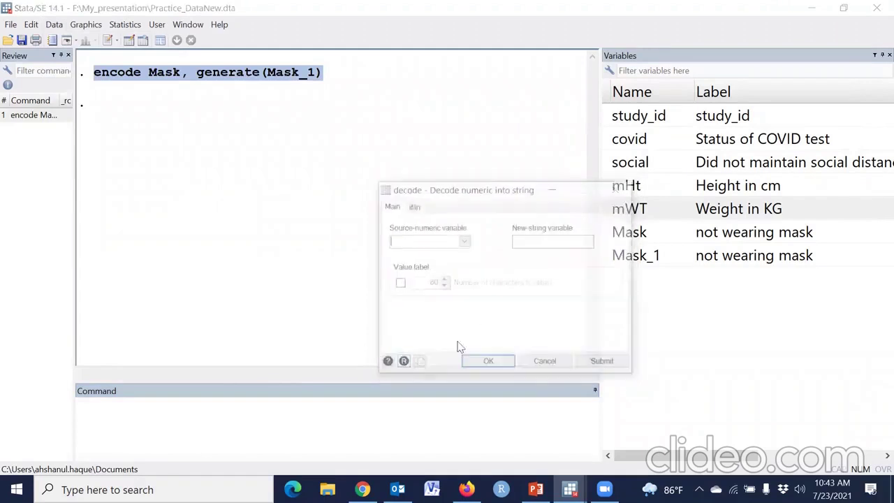
left_click(463, 240)
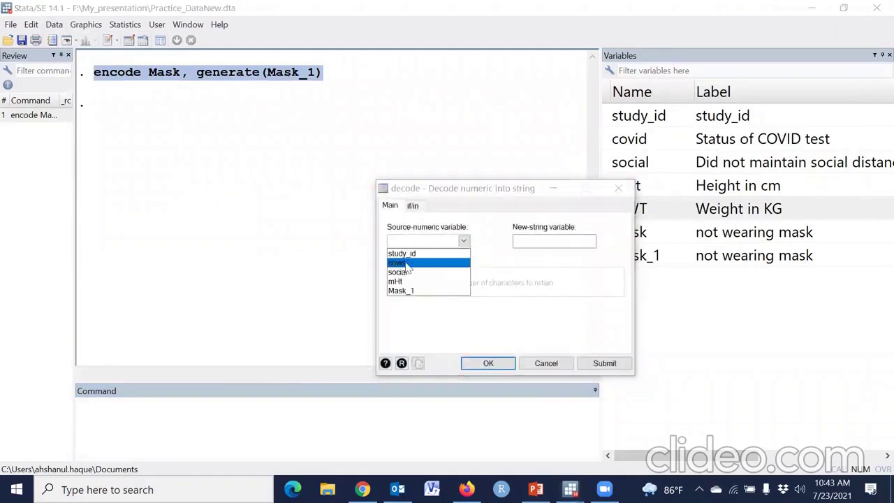
left_click(433, 263)
left_click(534, 239)
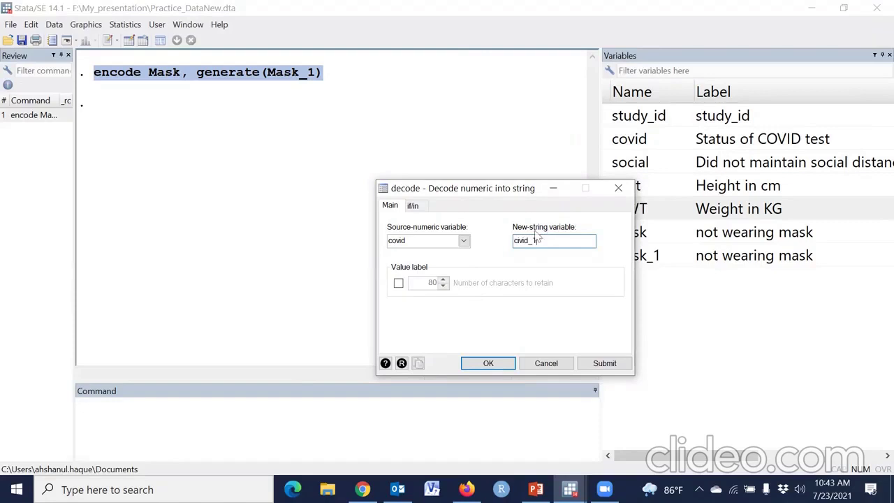
type("o")
left_click(488, 363)
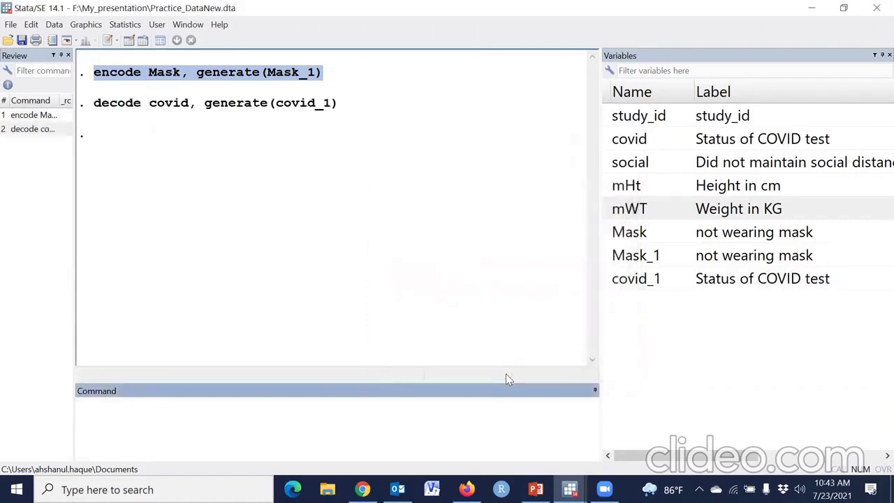
- Open the dataset in the Data Editor and check the numeric code behind the first covid value
left_click(128, 40)
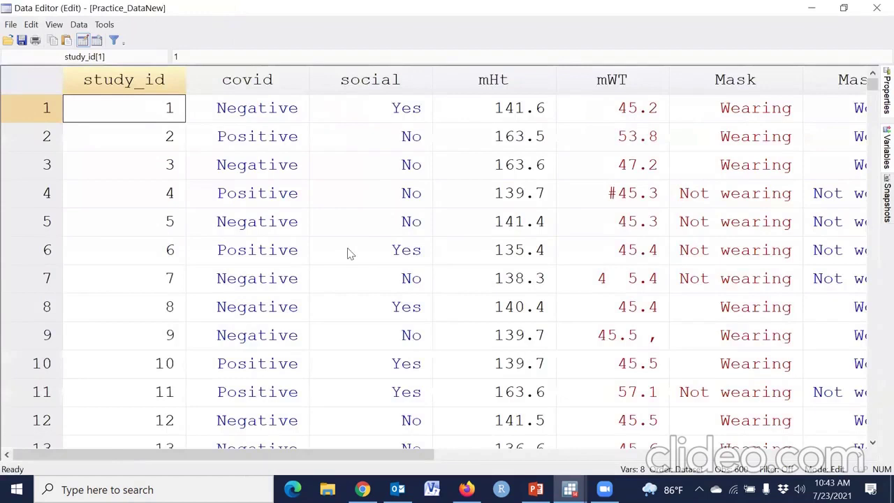
left_click_drag(222, 450, 336, 452)
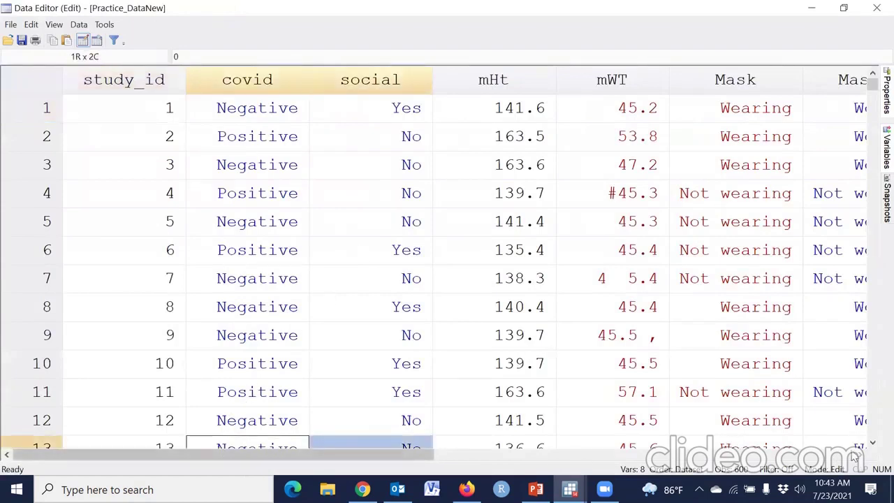
left_click(861, 460)
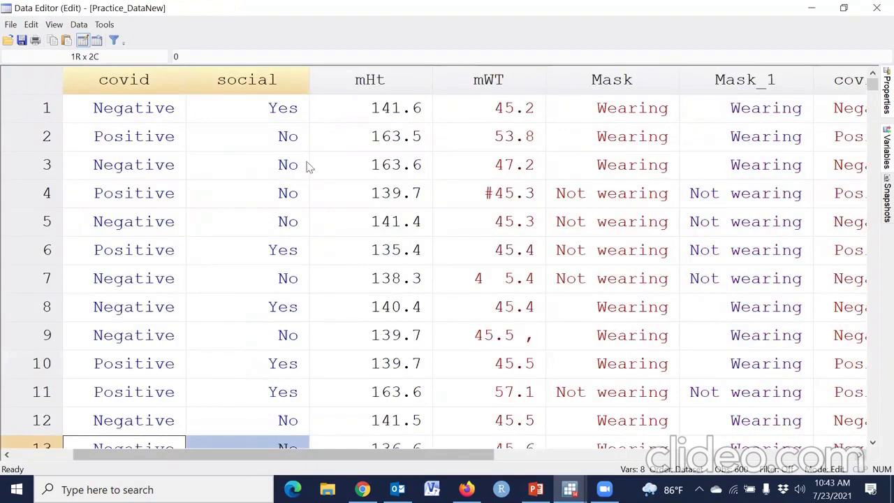
left_click(126, 118)
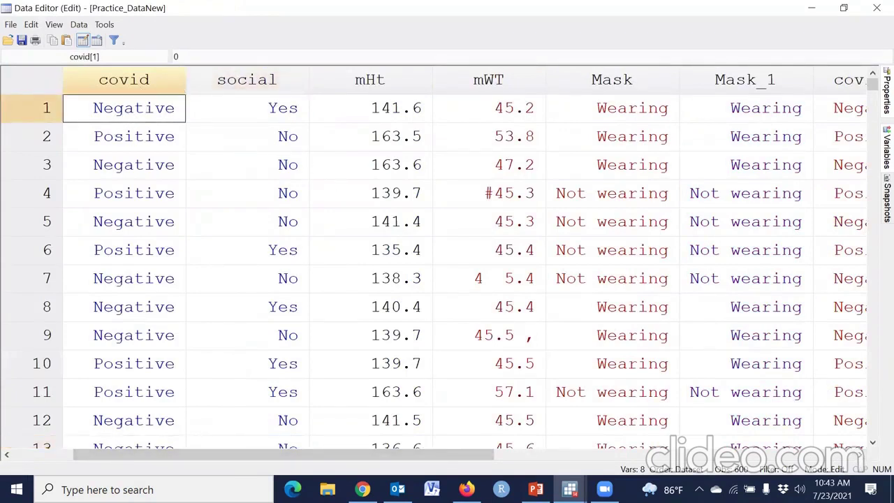
- Inspect the stored values down the covid_1 column to check they are plain text, and close the Data Editor
left_click_drag(336, 462, 375, 456)
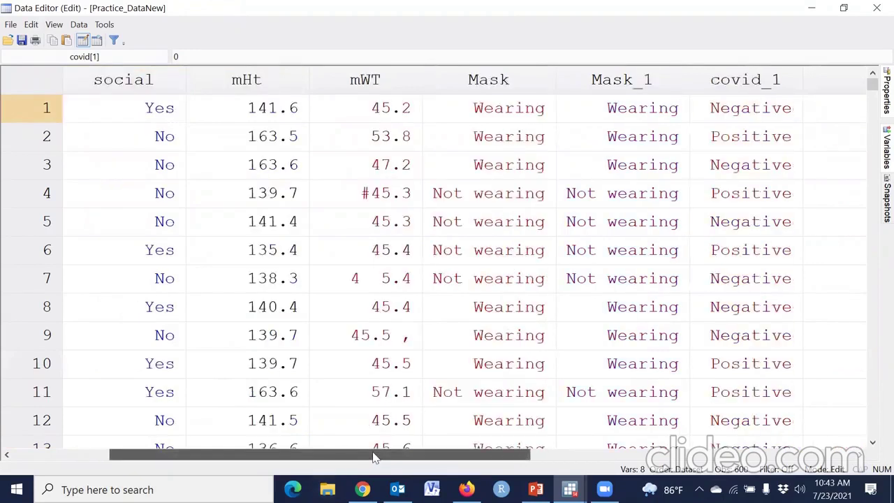
left_click(746, 116)
left_click(746, 143)
left_click(753, 116)
left_click(752, 173)
left_click(753, 230)
left_click(750, 289)
left_click(751, 318)
scroll(750, 321, "down", 5)
left_click(755, 285)
left_click(747, 342)
left_click(752, 395)
scroll(747, 381, "down", 13)
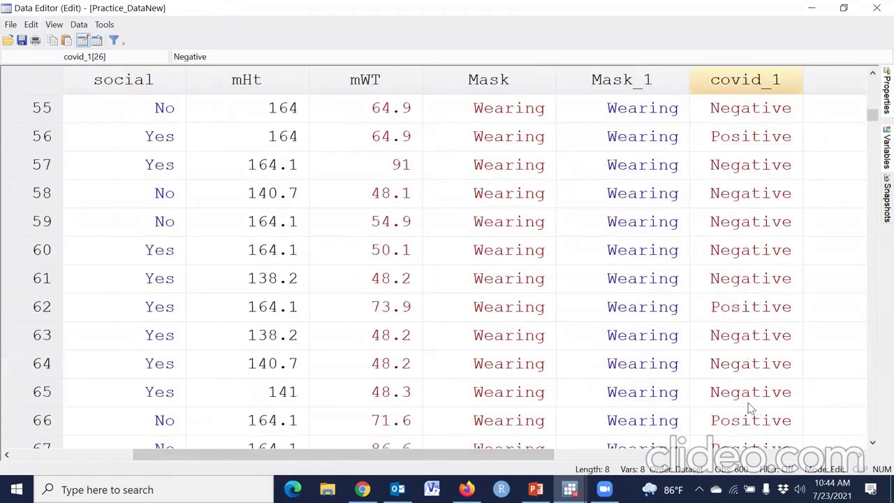
scroll(745, 391, "up", 18)
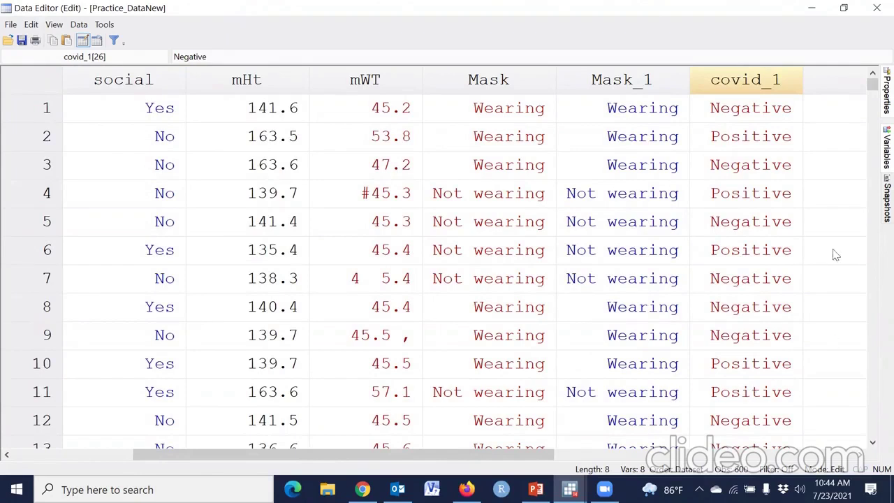
left_click(877, 8)
- Copy the executed decode covid command into the do-file on a new line below the encode command
left_click_drag(96, 105, 335, 105)
right_click(335, 102)
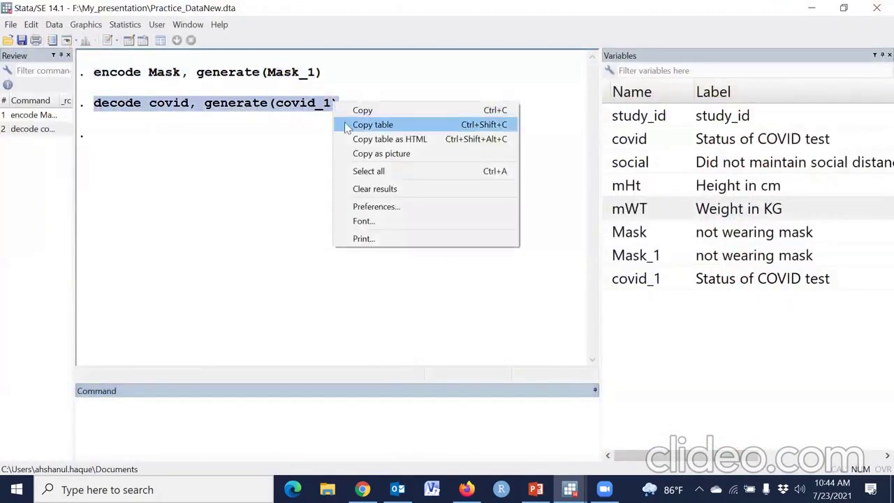
left_click(360, 110)
mouse_move(570, 489)
left_click(775, 411)
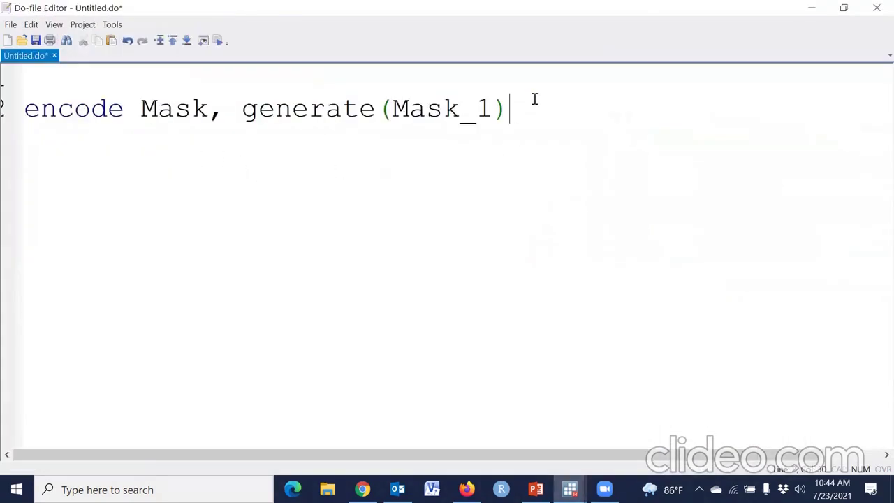
key("Return")
key("ctrl+v")
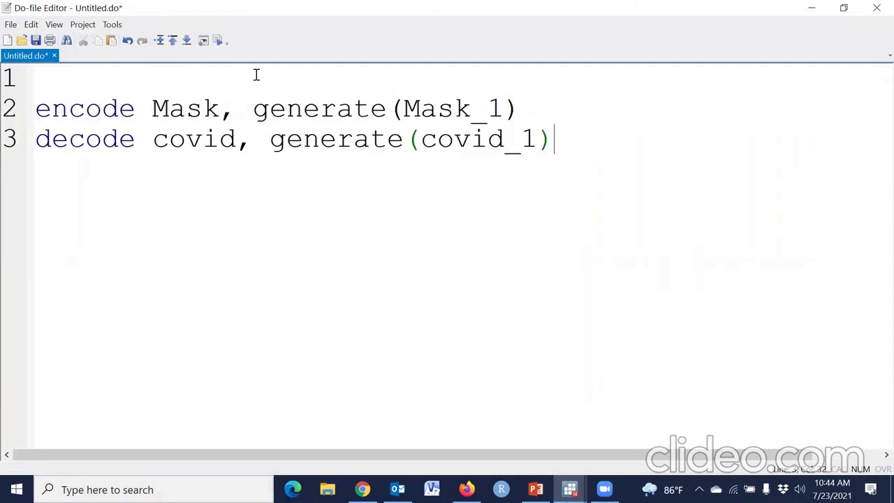
left_click(811, 7)
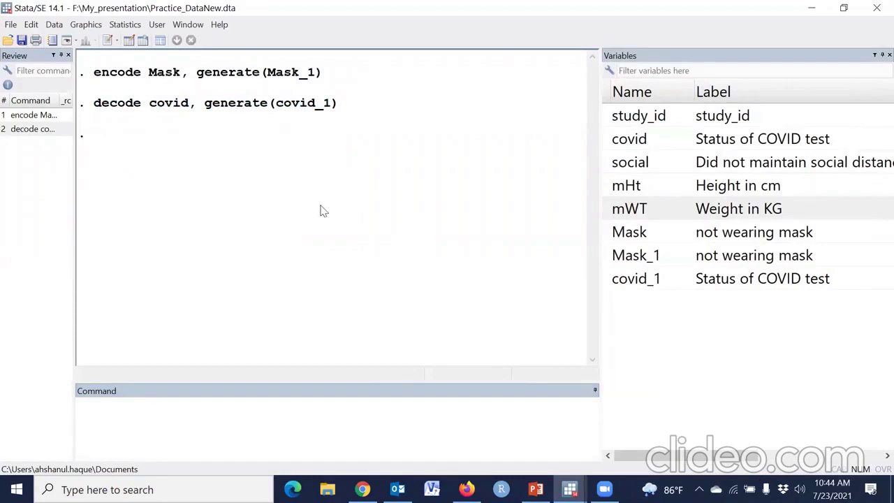
- Examine the mWT column in the Data Editor for stray symbols, spaces and commas, and close the editor
left_click(129, 40)
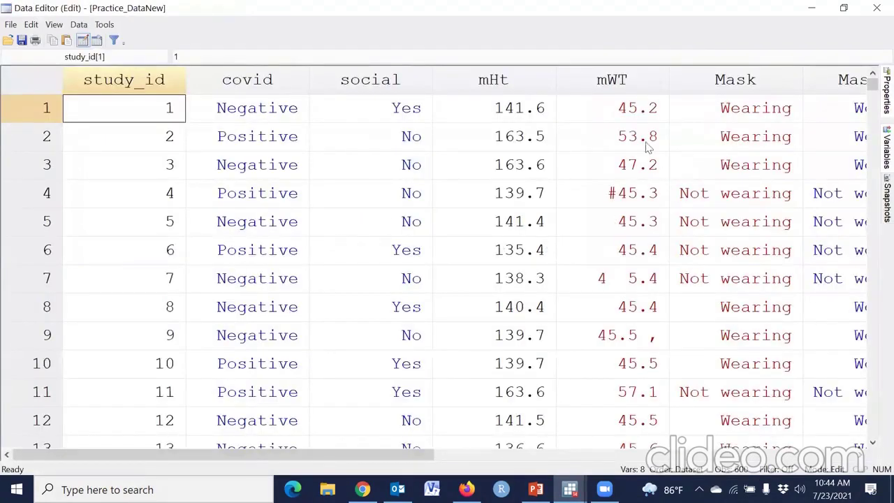
left_click(635, 89)
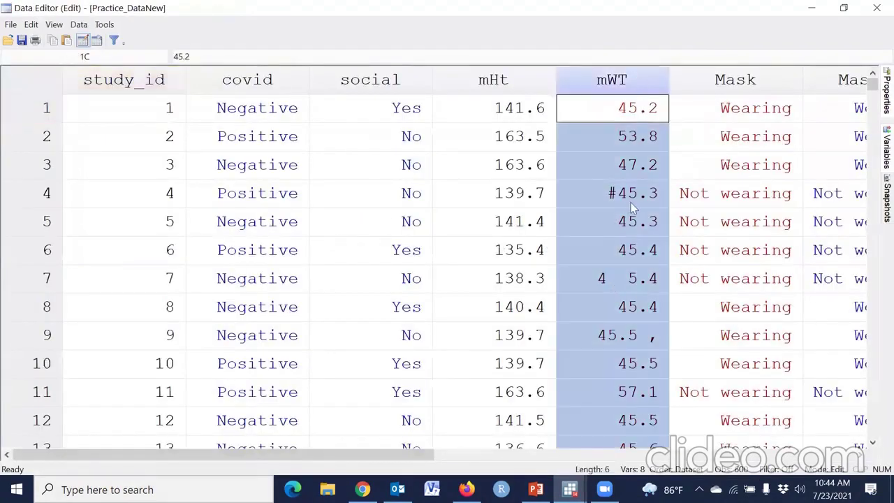
left_click(632, 279)
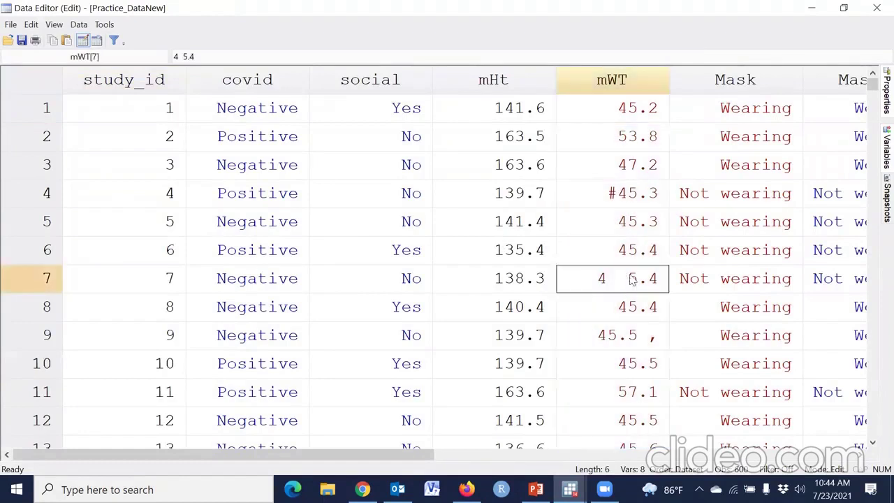
scroll(631, 359, "down", 10)
scroll(628, 379, "up", 6)
scroll(628, 379, "up", 4)
left_click(629, 80)
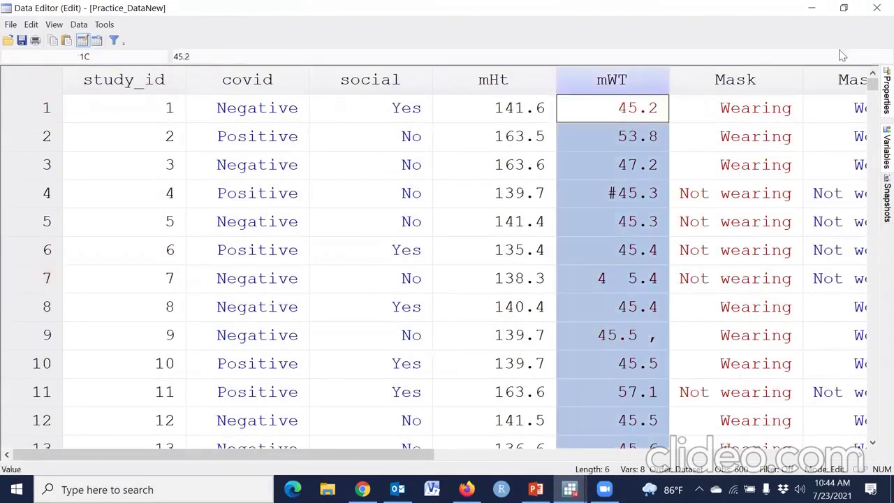
left_click(875, 10)
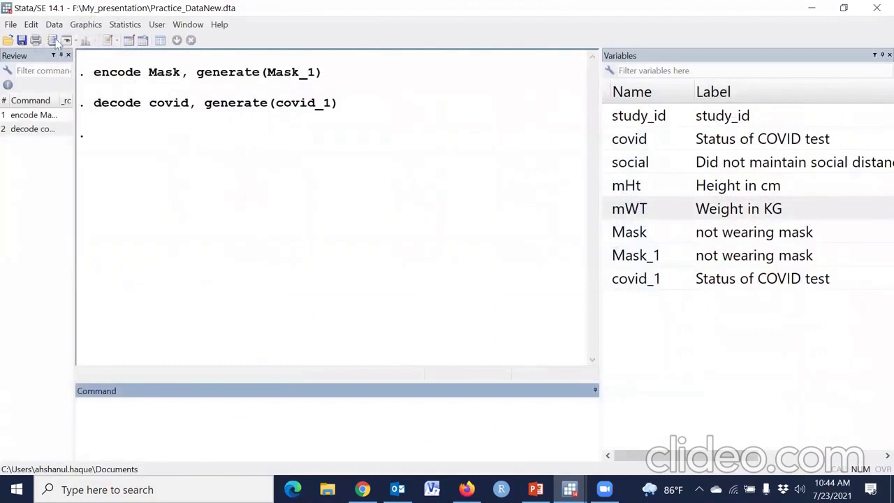
- Try to convert the string variable mWT to numeric with destring, replacing the original variable and leaving all other options off
left_click(55, 25)
mouse_move(103, 73)
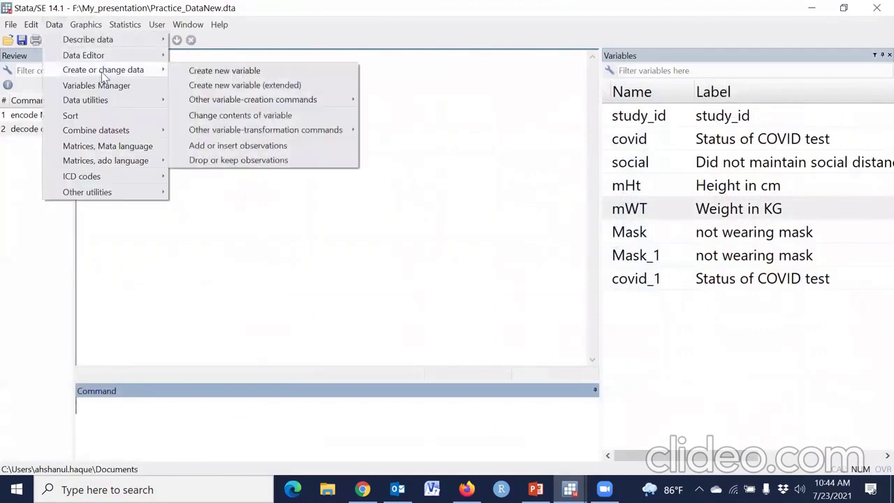
mouse_move(271, 132)
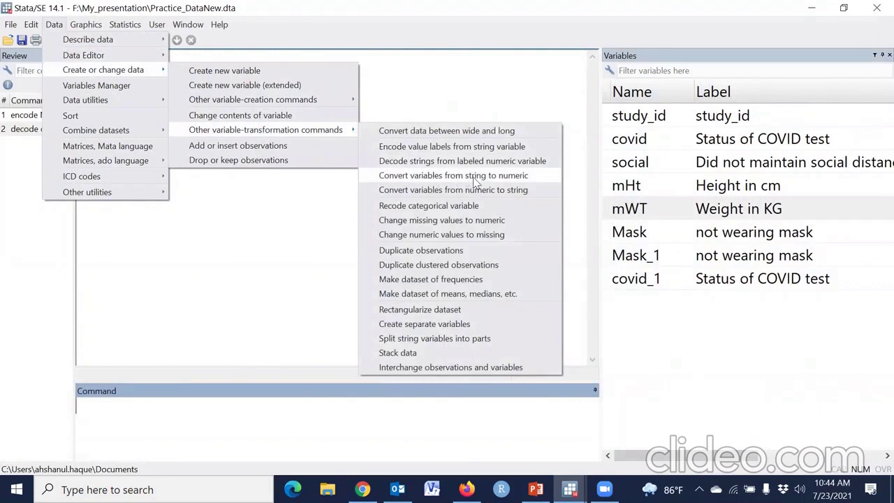
left_click(403, 178)
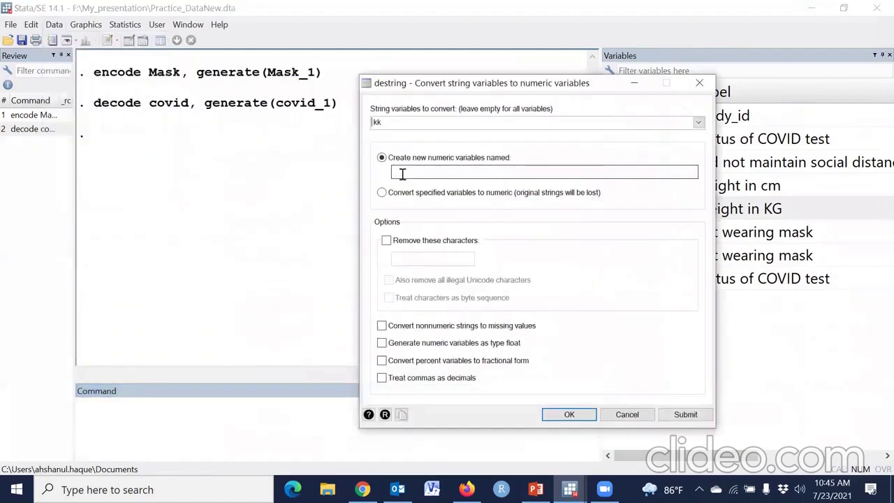
left_click(385, 416)
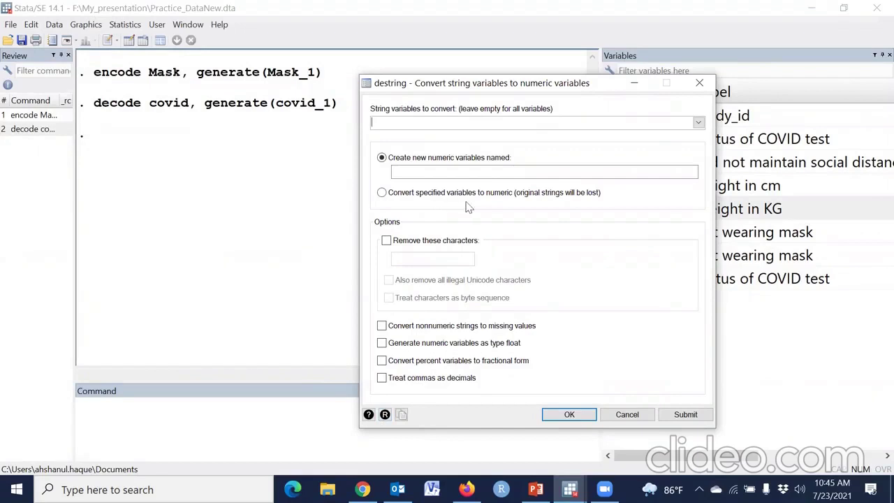
left_click(382, 192)
left_click(698, 122)
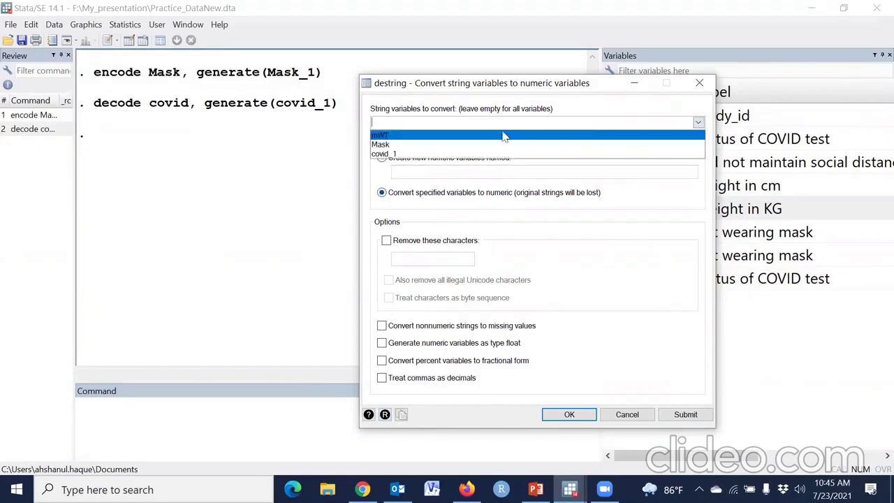
left_click(404, 135)
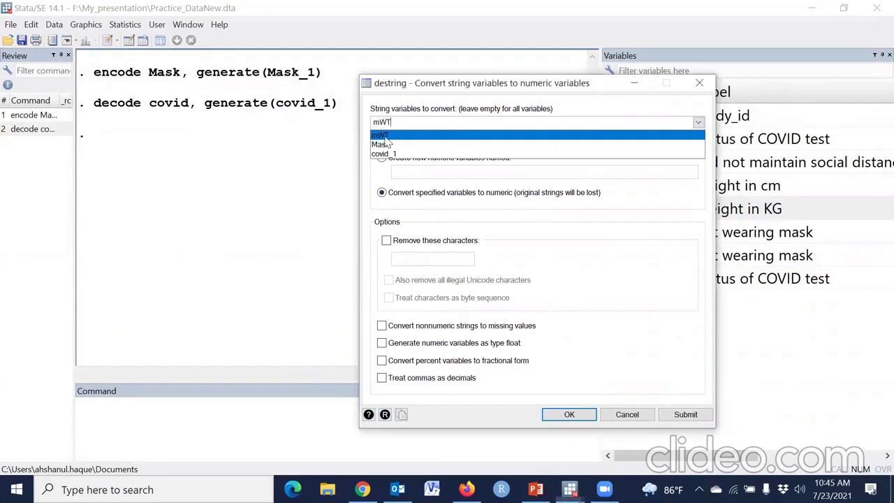
left_click(414, 122)
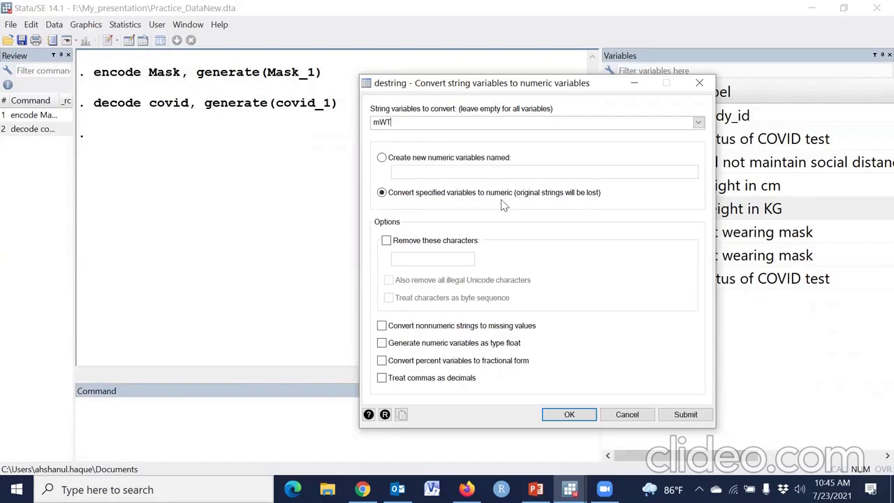
left_click(569, 414)
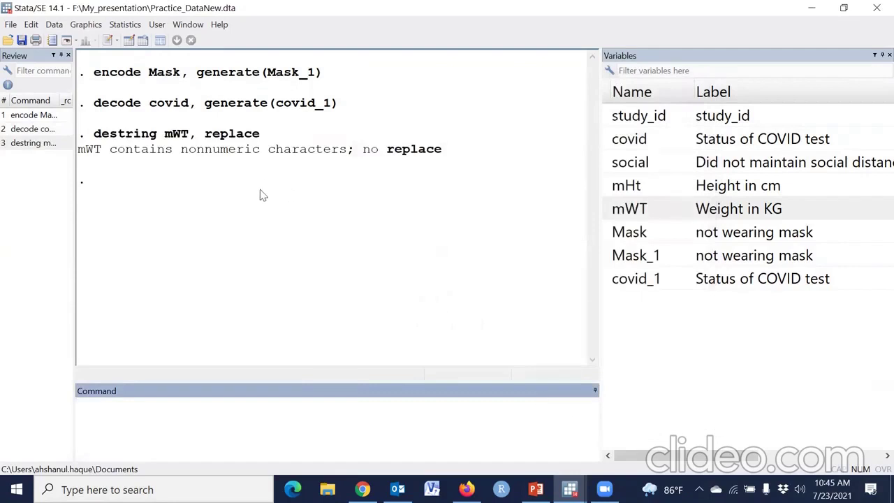
- Inspect the mWT column in the Data Editor for nonnumeric characters, including the entry in row 4, and close the editor
left_click(128, 39)
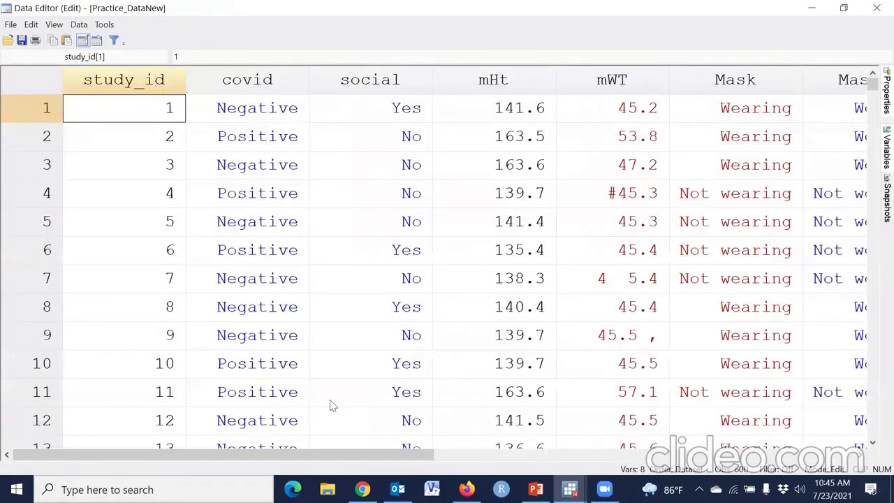
left_click_drag(323, 454, 395, 454)
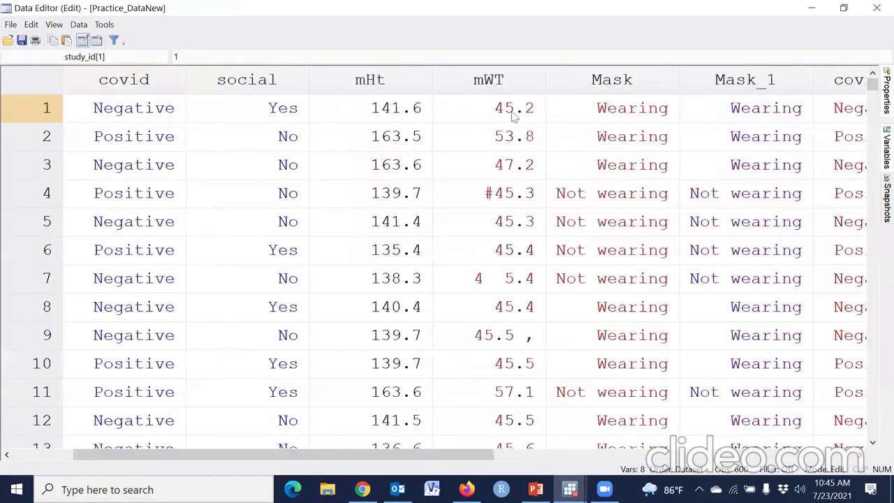
left_click(876, 8)
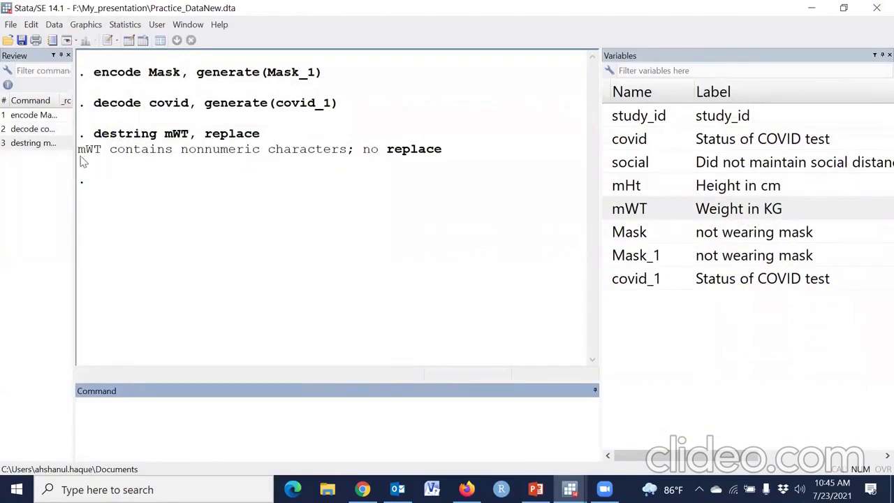
left_click(82, 161)
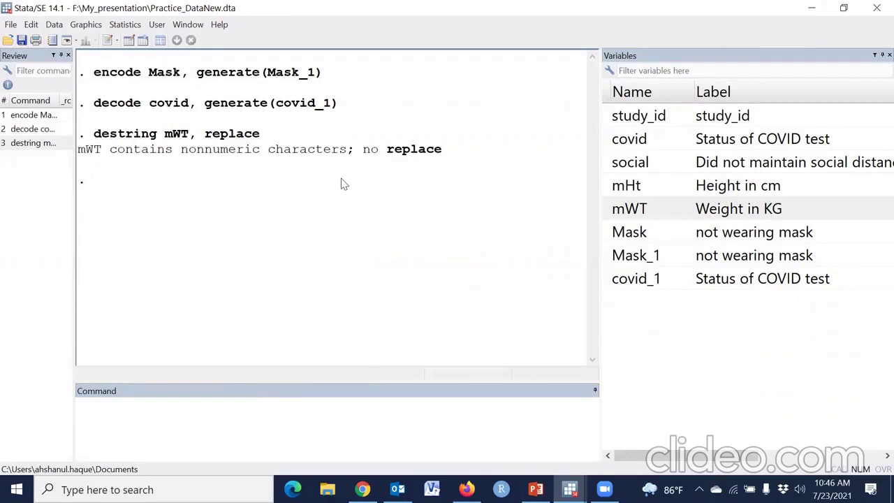
left_click(132, 41)
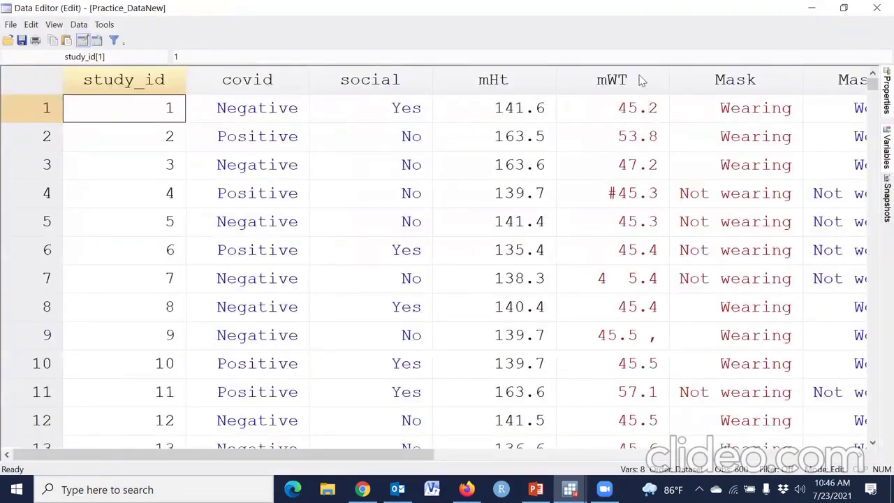
left_click(616, 199)
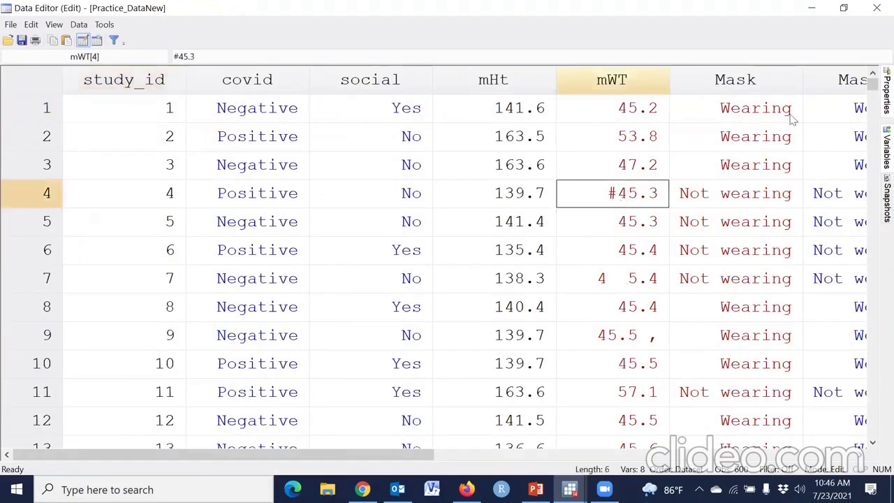
left_click(876, 8)
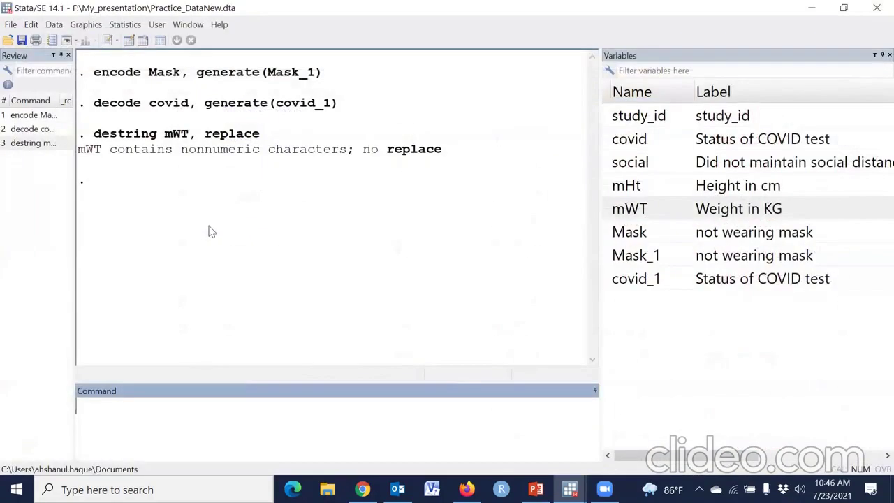
- Recall the destring mWT command and run it as "destring mWT, replace force"
left_click(56, 149)
left_click(305, 407)
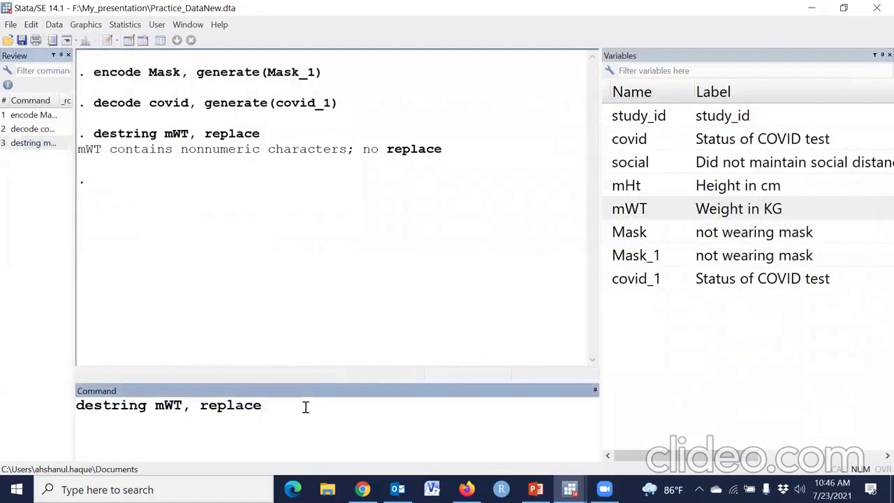
type("force")
key("Return")
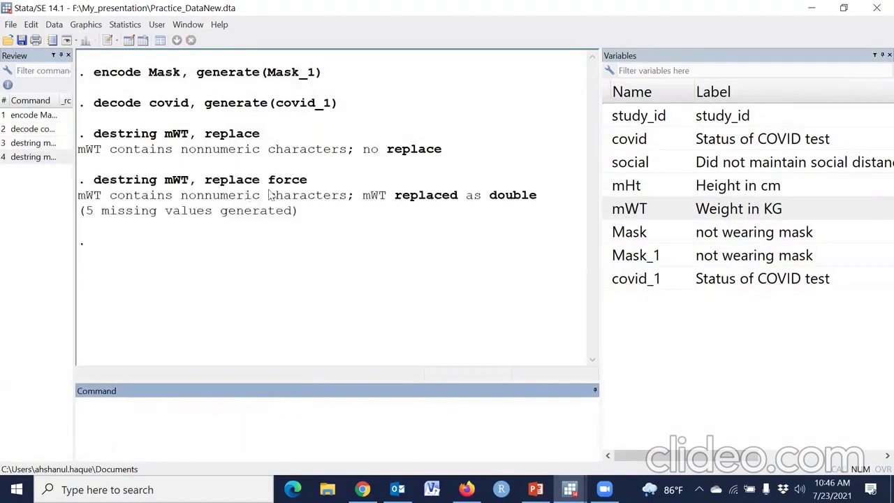
- Check the mWT values in rows 4, 7 and 9 in the Data Editor, and return to the main Stata window
left_click(129, 41)
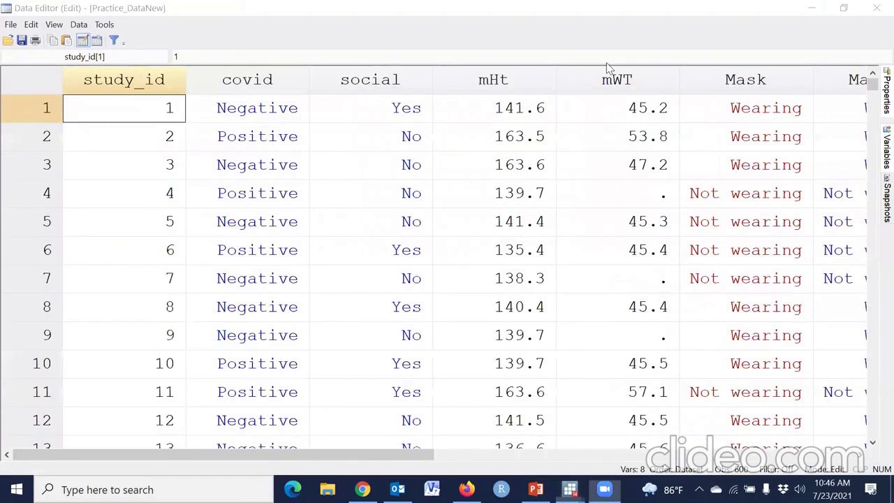
mouse_move(634, 197)
left_mouse_down()
mouse_move(661, 183)
mouse_move(677, 193)
mouse_move(645, 213)
mouse_move(631, 188)
left_mouse_up()
mouse_move(639, 277)
left_mouse_down()
mouse_move(666, 266)
mouse_move(668, 289)
mouse_move(638, 289)
mouse_move(621, 271)
left_mouse_up()
mouse_move(637, 326)
left_mouse_down()
mouse_move(672, 344)
mouse_move(636, 349)
mouse_move(632, 327)
left_mouse_up()
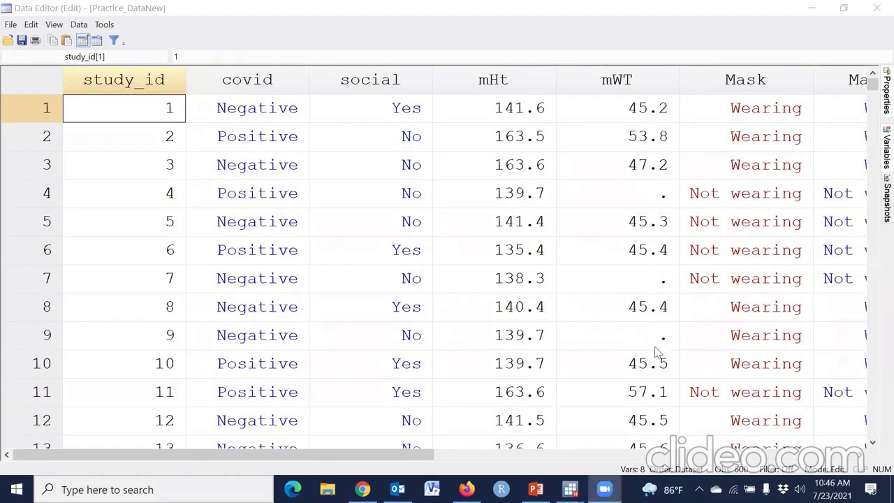
mouse_move(569, 488)
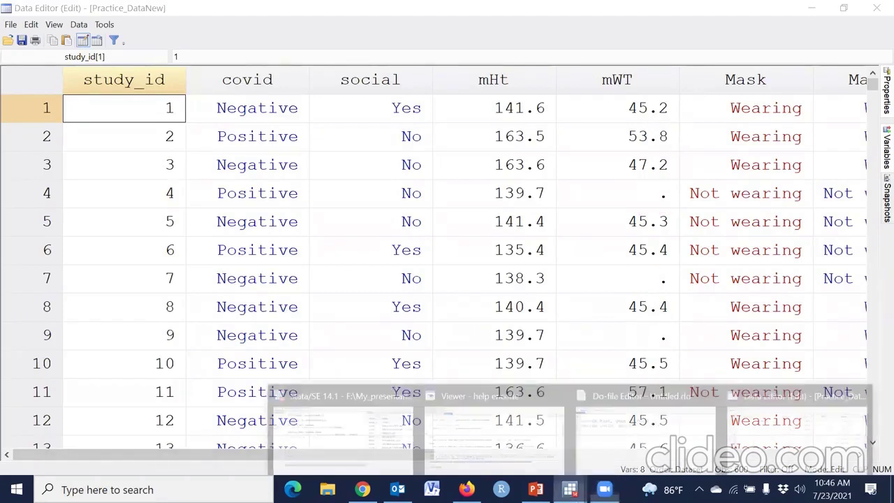
left_click(307, 427)
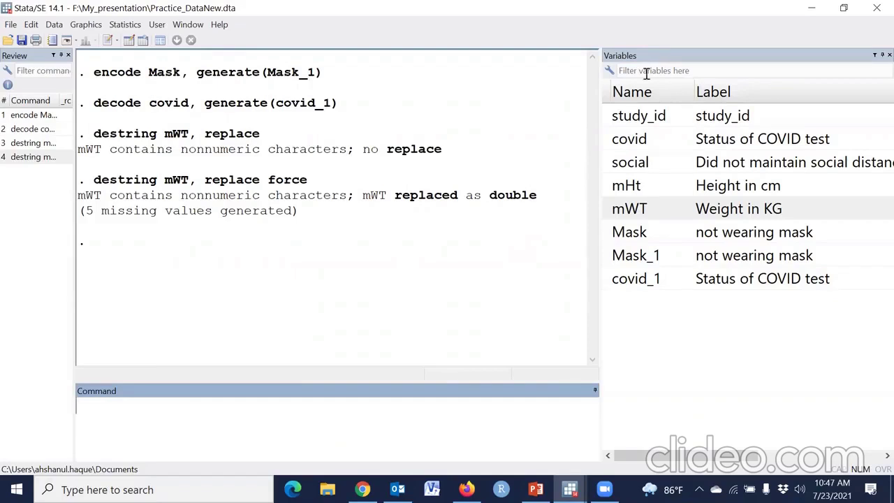
- Review the mHt and mWT columns in the Data Editor as numeric variables, and close the editor
left_click(130, 40)
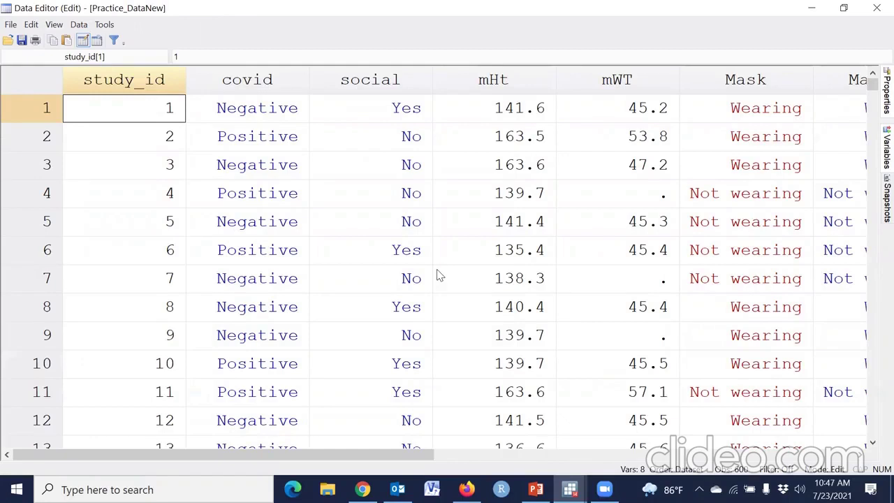
mouse_move(472, 111)
left_mouse_down()
mouse_move(523, 128)
mouse_move(629, 80)
left_mouse_up()
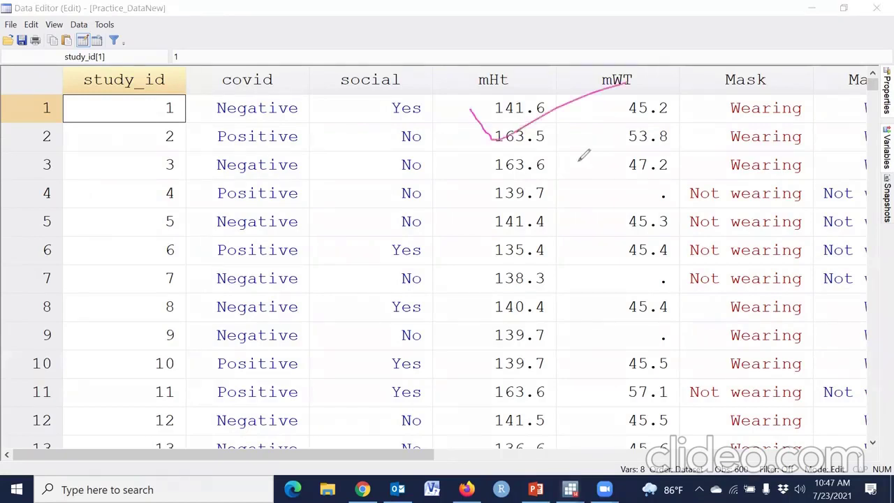
left_click_drag(471, 82, 605, 73)
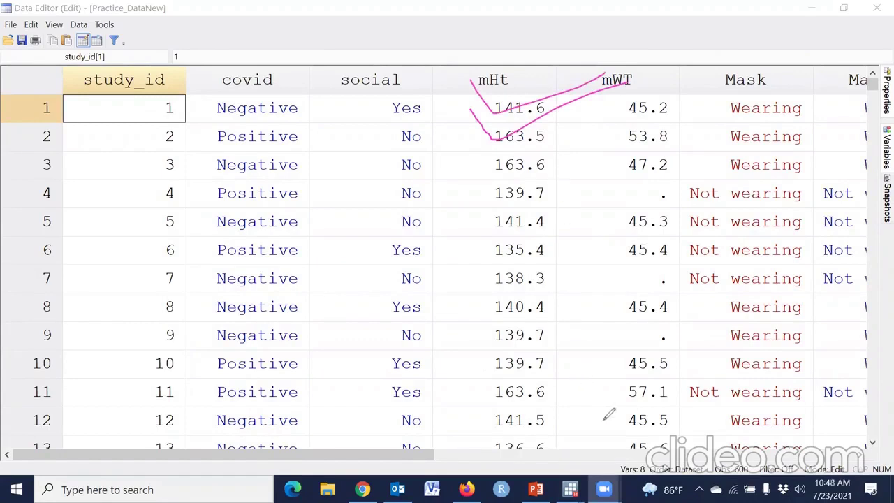
key("Escape")
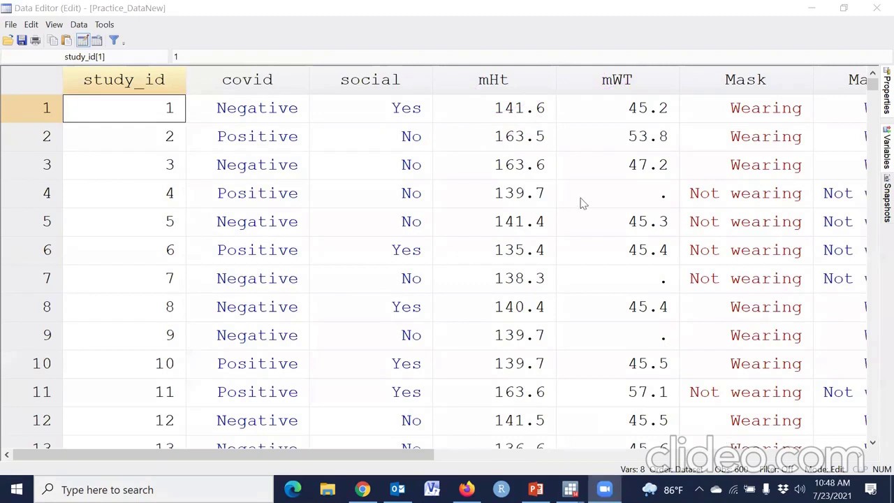
left_click(876, 9)
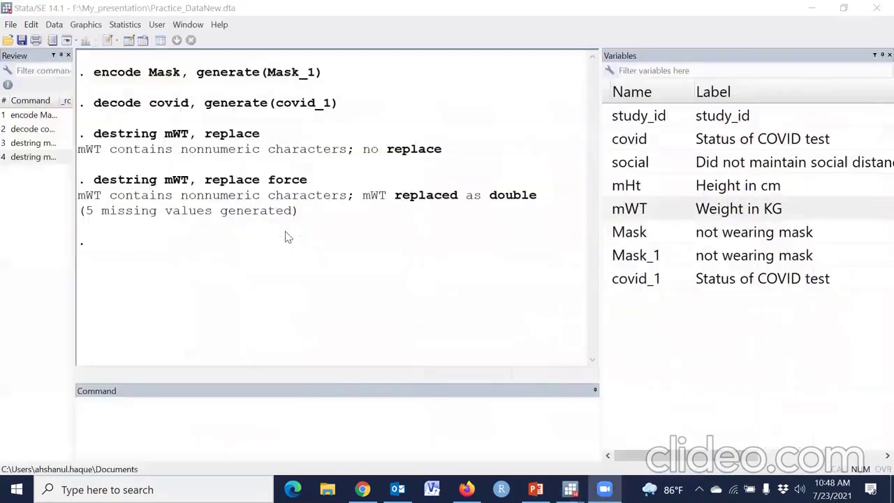
- Reset the tostring dialog and convert the numeric variable mHt to string, replacing the original variable
left_click(54, 24)
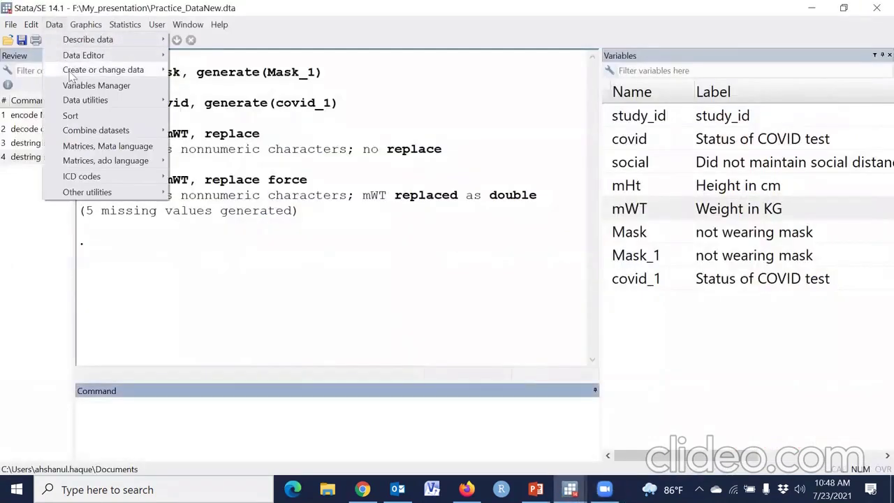
mouse_move(73, 71)
mouse_move(246, 132)
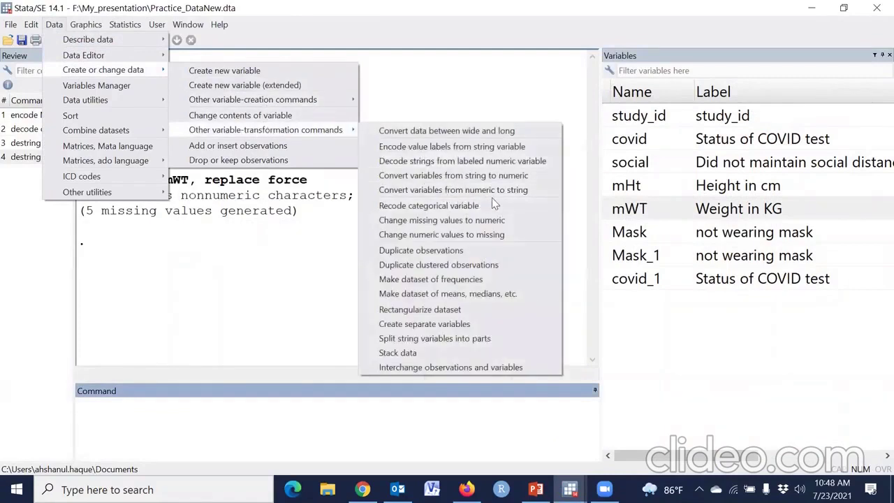
left_click(472, 190)
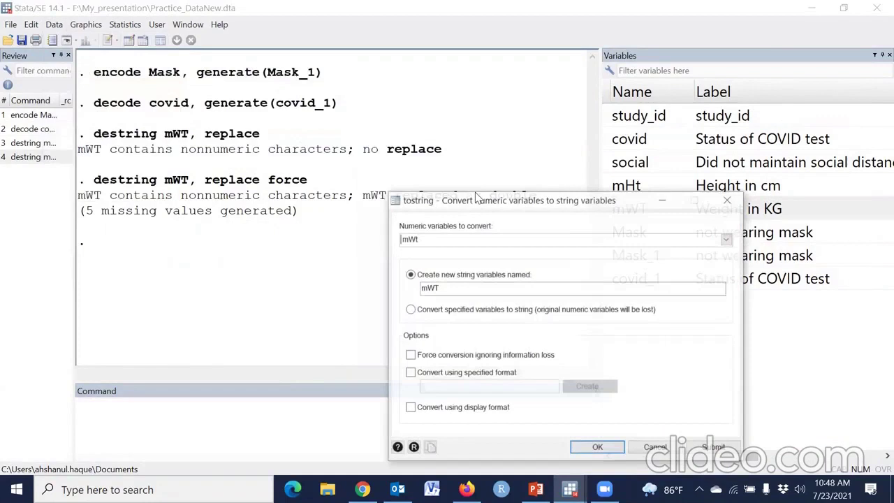
left_click(412, 447)
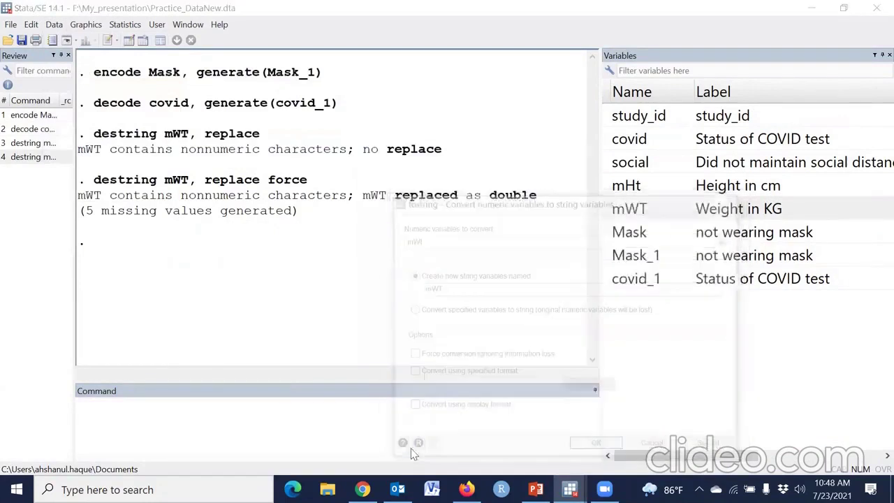
left_click(726, 239)
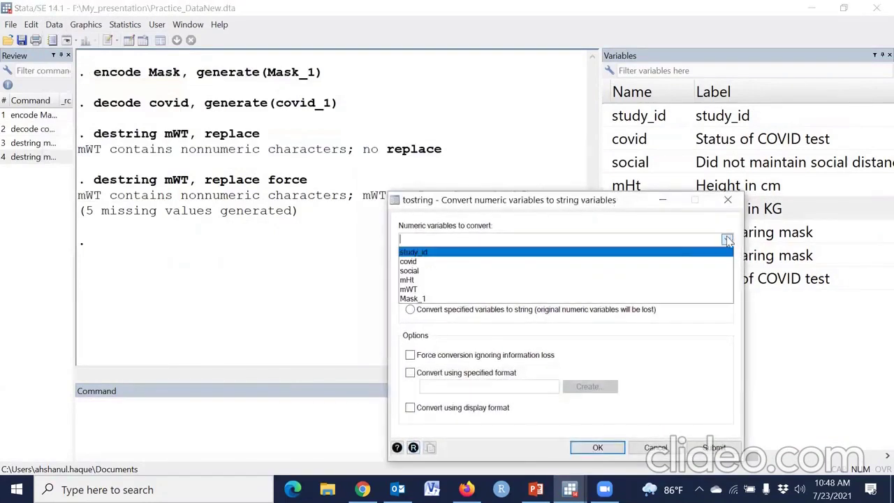
left_click(407, 279)
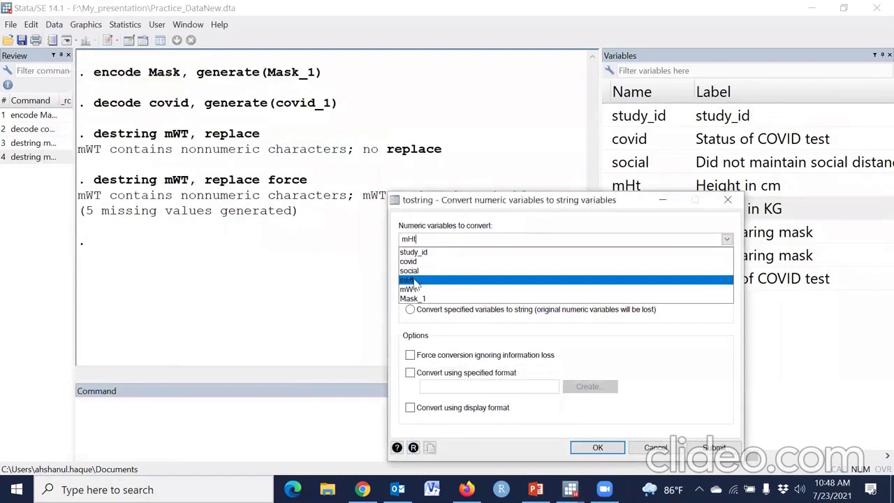
left_click(458, 206)
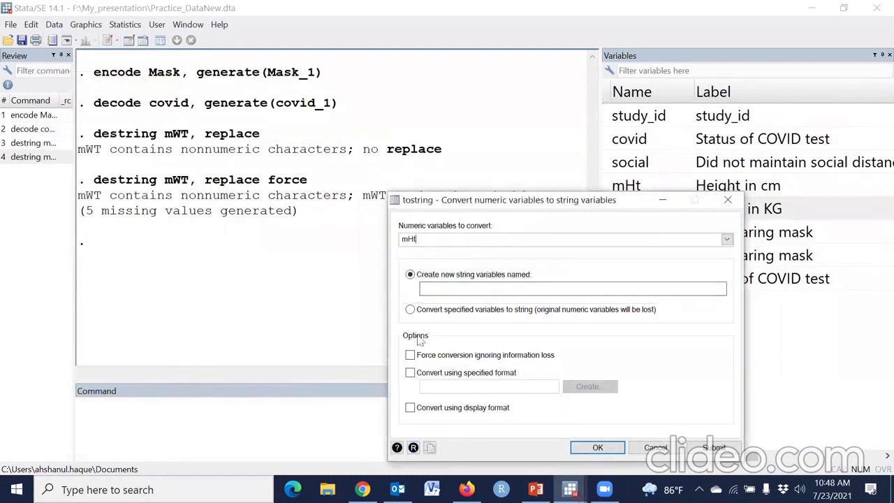
left_click(410, 310)
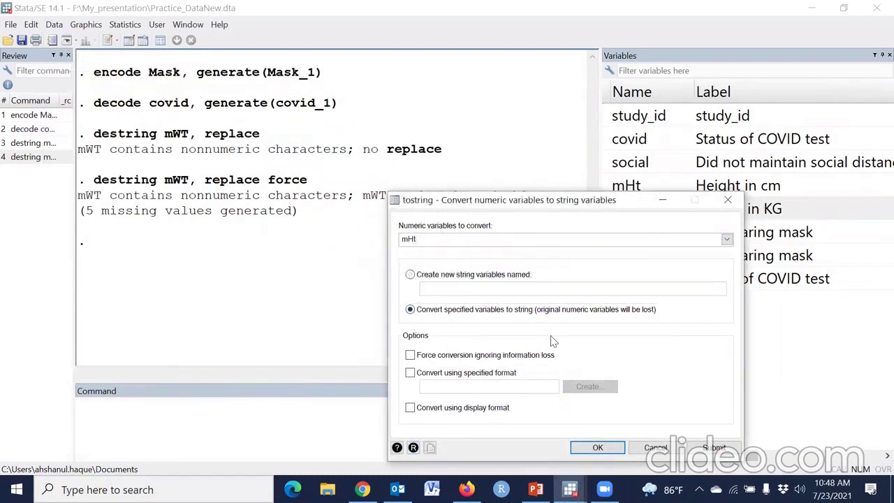
left_click_drag(539, 202, 458, 120)
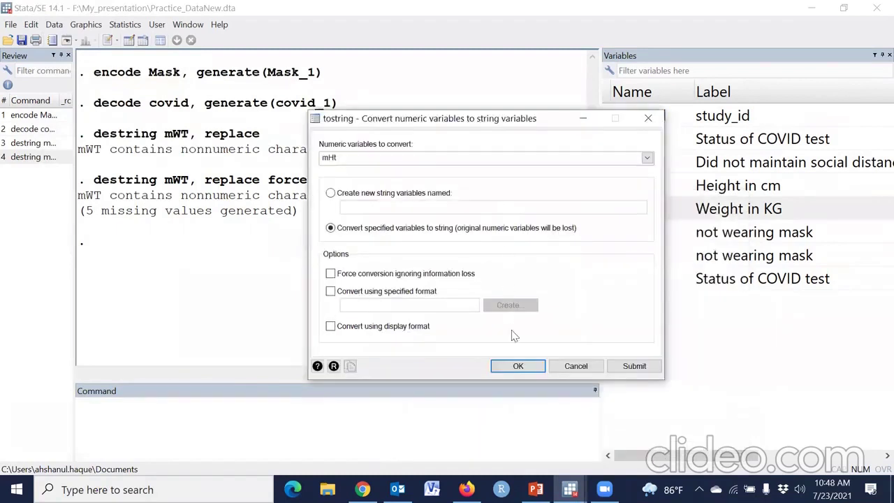
left_click(518, 366)
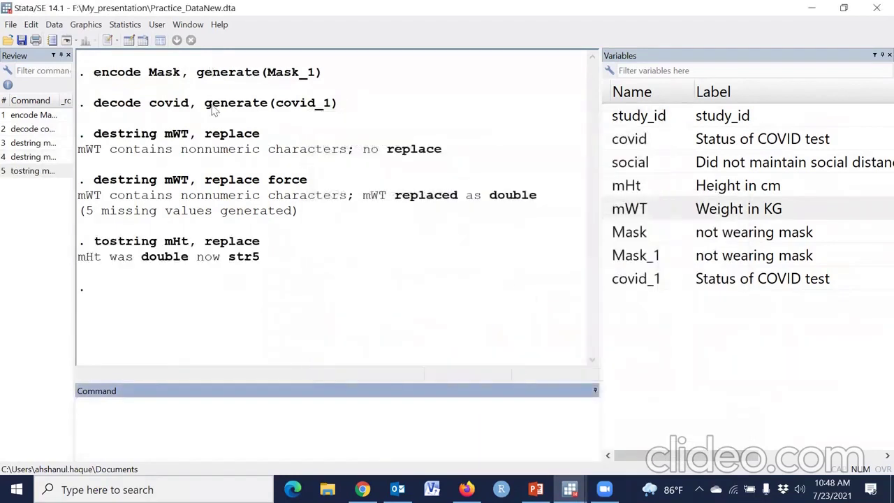
- Inspect the mHt column in the Data Editor as a string variable, and close the editor
left_click(128, 40)
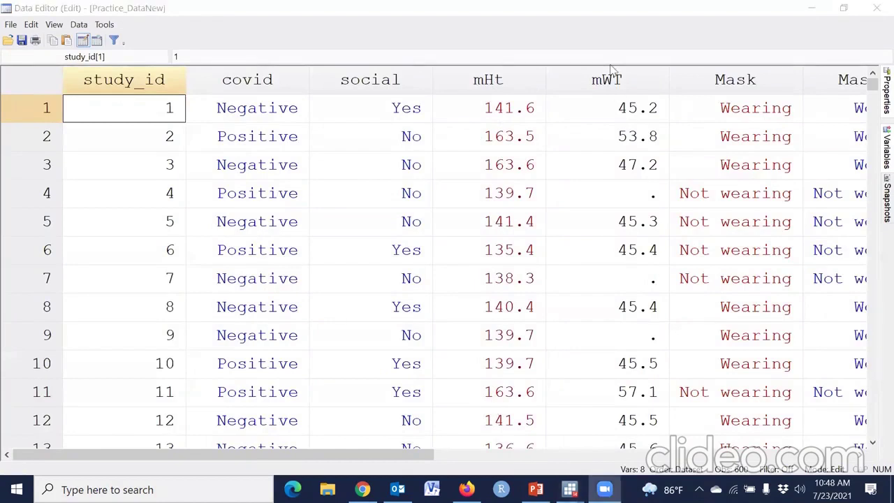
mouse_move(461, 84)
left_mouse_down()
mouse_move(480, 119)
mouse_move(573, 78)
left_mouse_up()
mouse_move(468, 129)
left_mouse_down()
mouse_move(496, 160)
mouse_move(582, 118)
left_mouse_up()
left_click_drag(475, 160, 573, 180)
left_click_drag(470, 197, 574, 203)
left_click_drag(445, 266, 562, 312)
left_click(876, 8)
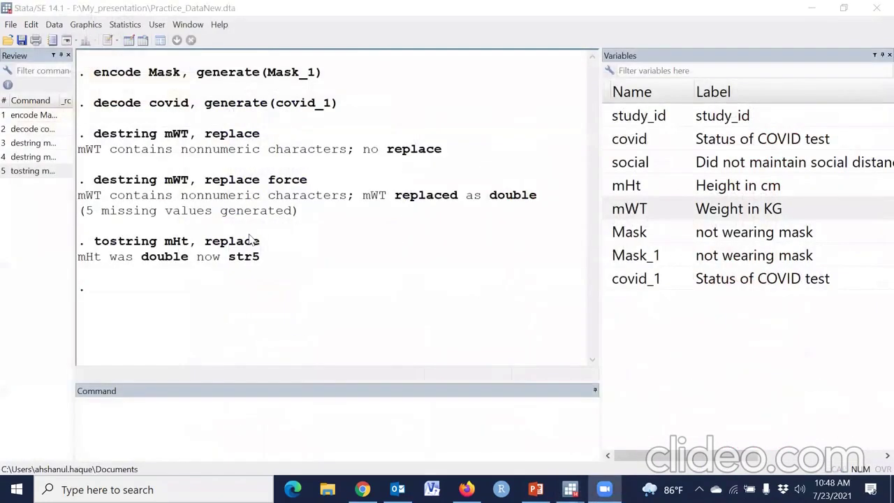
- Move all five commands from the command history into the untitled do-file, replacing its existing contents
left_click(34, 117)
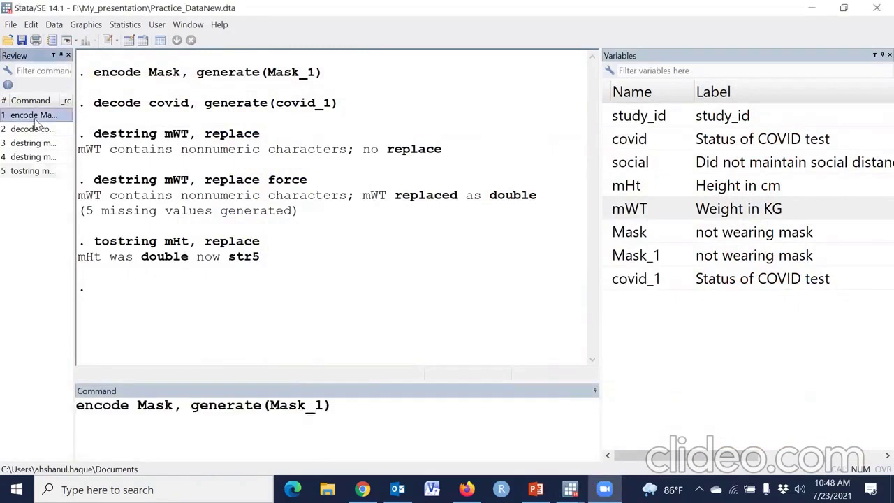
left_click(40, 171, "shift")
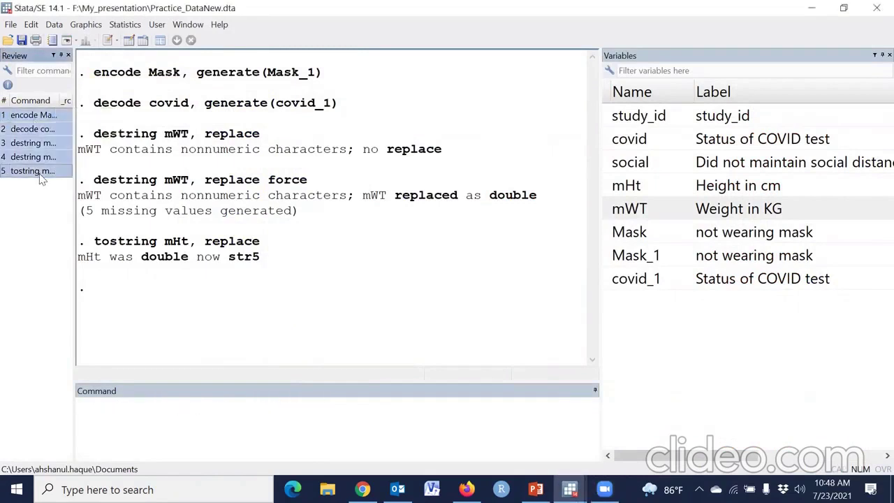
key("Delete")
left_click(570, 489)
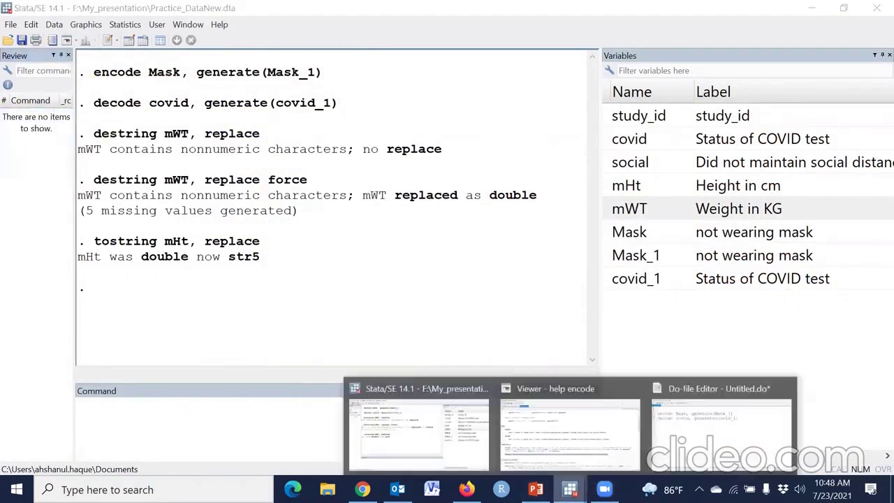
left_click(669, 433)
left_click_drag(35, 89, 128, 203)
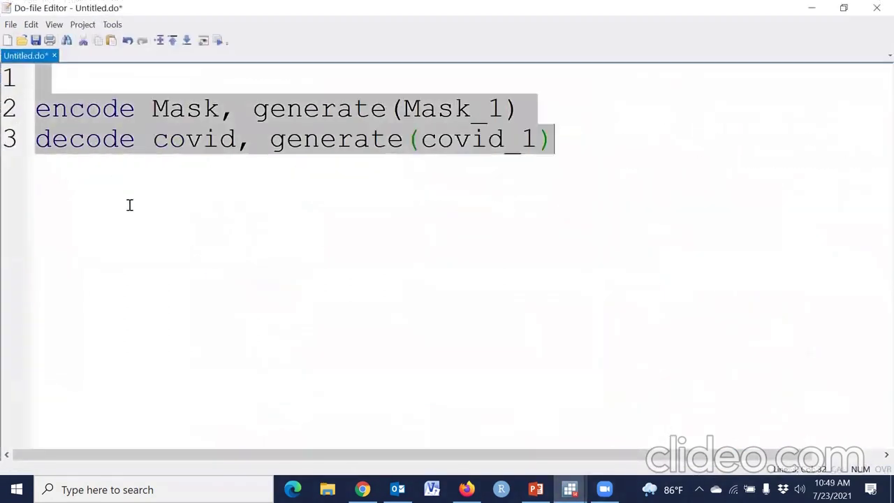
type("encode Mask, generate(Mask_1) decode covid, generate(covid_1) destring mWT, replace destring mWT, replace force tostring mHt, replace")
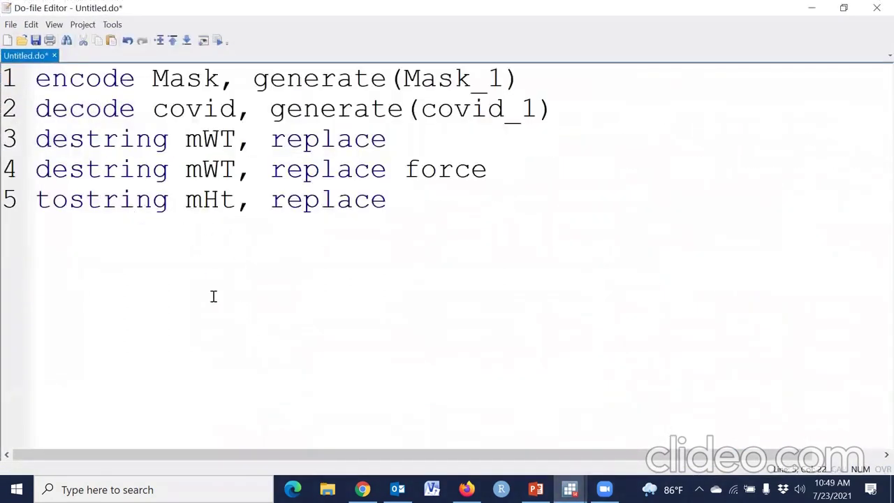
- Insert a blank first line above the encode command in the do-file and review the five commands
left_click(42, 78)
key("Return")
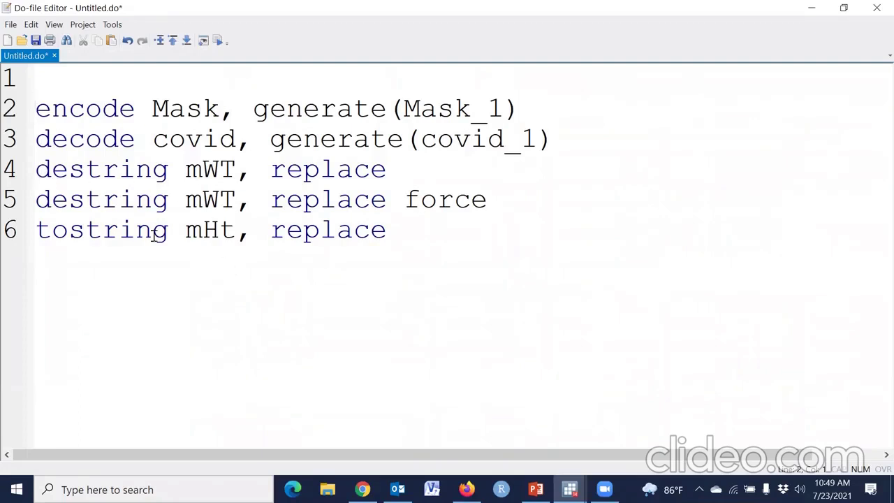
left_click_drag(35, 109, 321, 297)
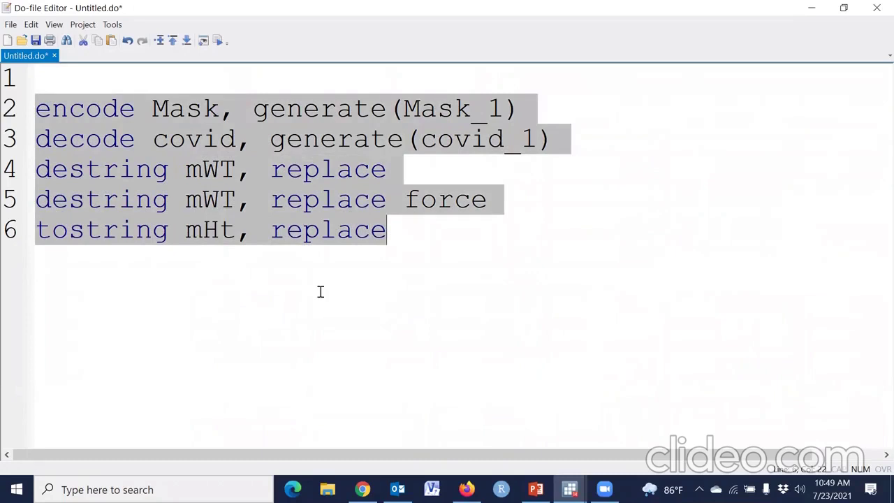
left_click(320, 291)
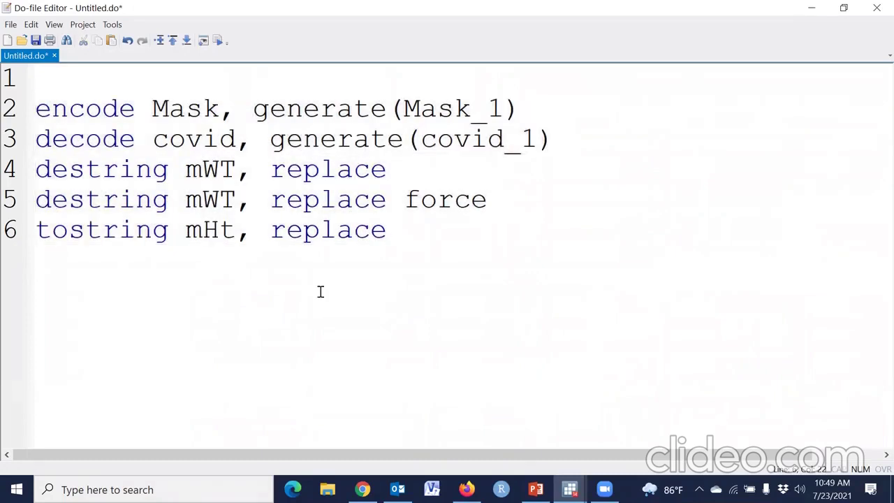
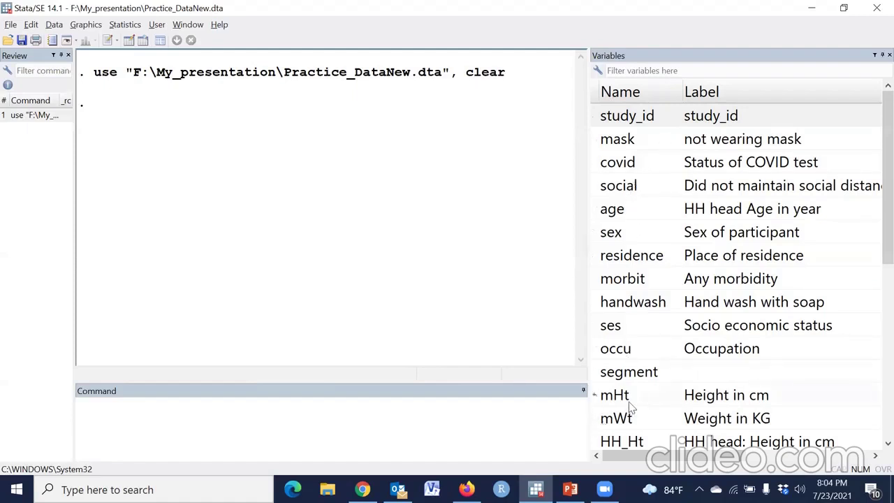
- Tabulate the socio economic status variable by running "ta ses"
left_click(383, 416)
type("ta")
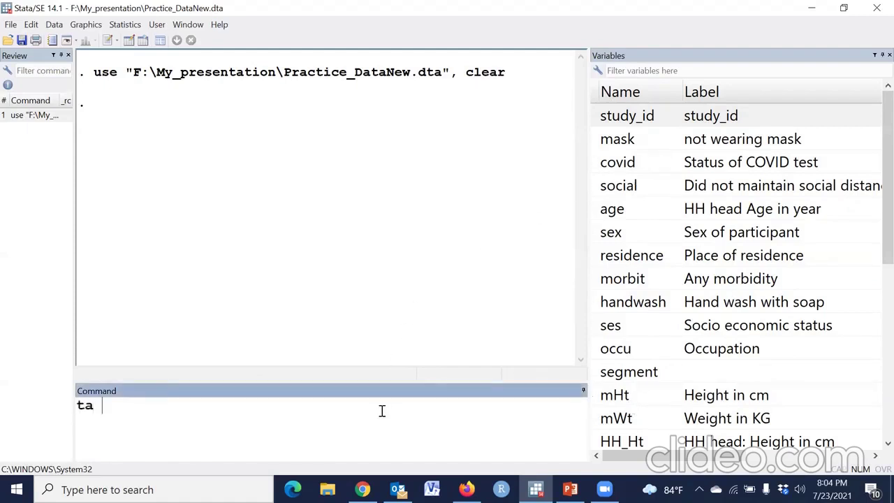
double_click(594, 324)
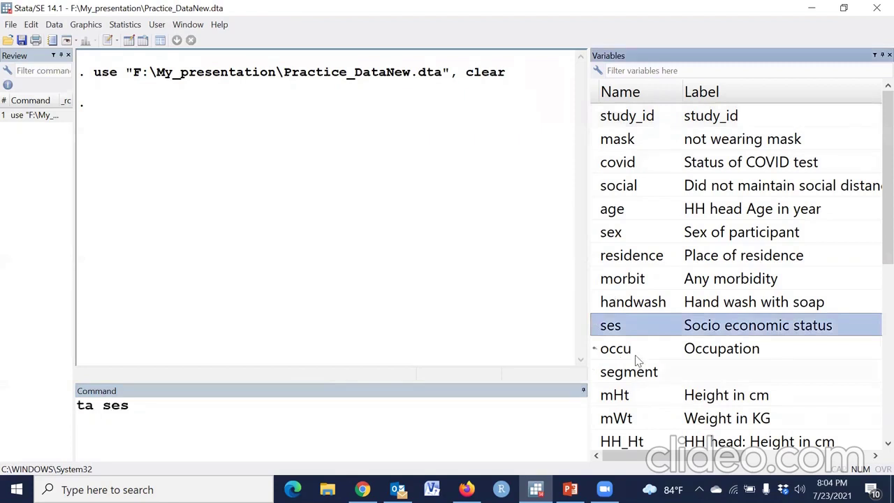
key("Return")
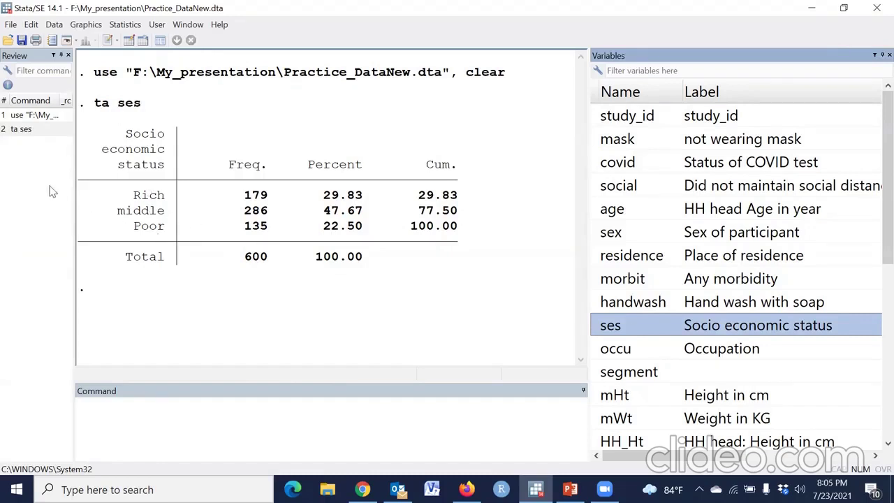
- Run "ta ses, gen(SES_)" to generate dummy variables from ses, and check the new variables in the variable list
left_click(28, 130)
left_click(154, 411)
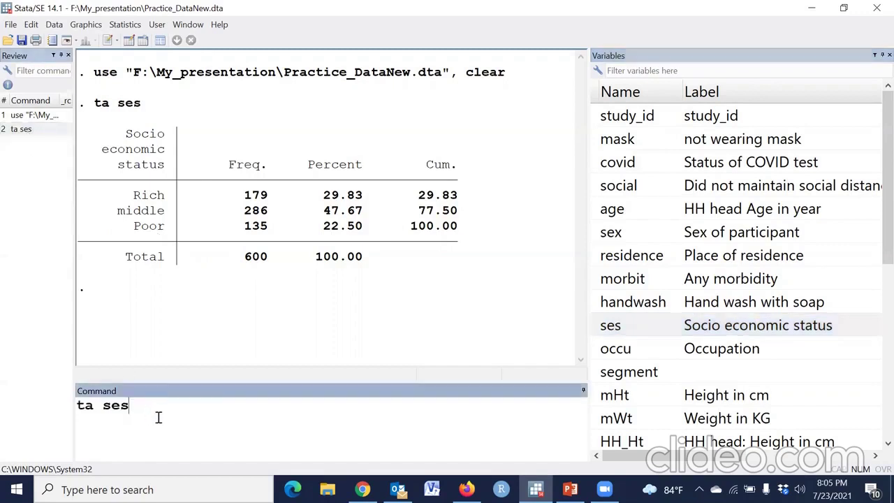
type(", gen()")
key("Left")
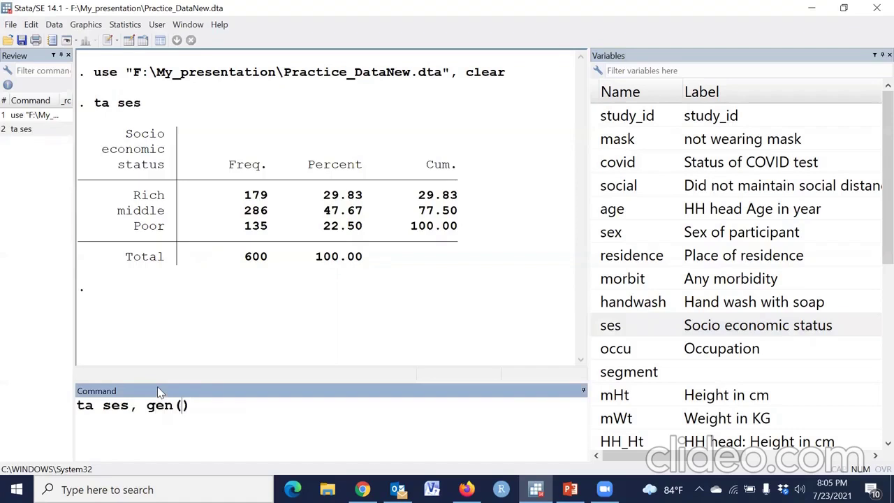
type("SES_")
key("Return")
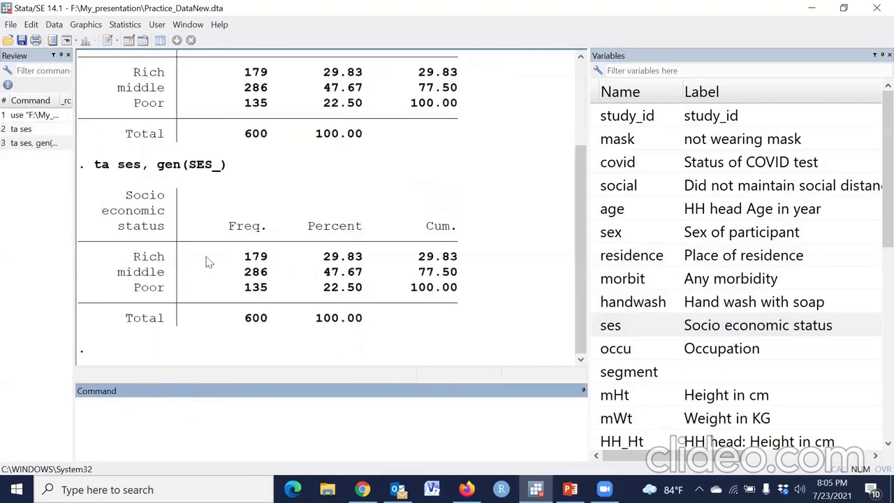
left_click_drag(94, 167, 231, 174)
scroll(688, 241, "down", 5)
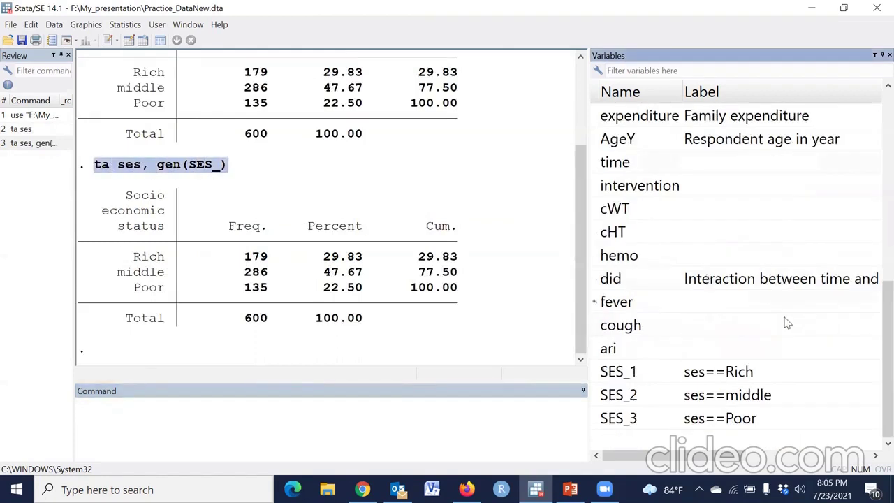
left_click(632, 375)
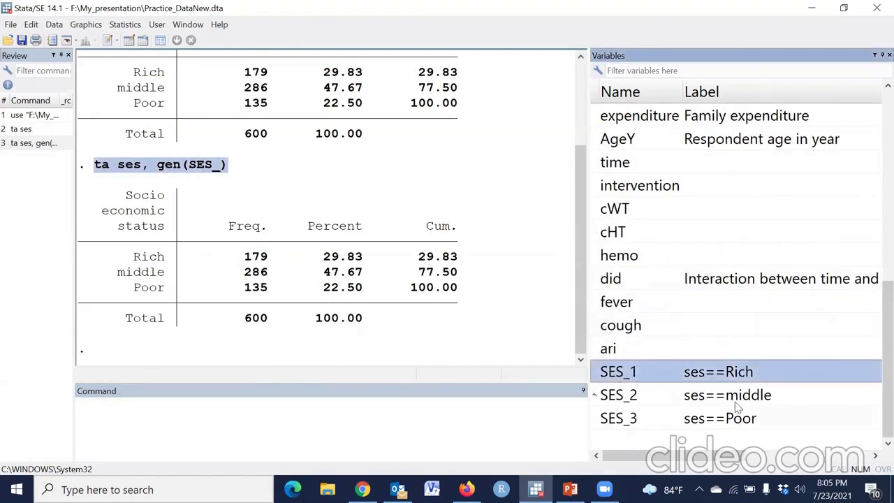
- Run "ta SES_1" and compare its row for value 1 with the Rich row of the ses table
left_click(366, 418)
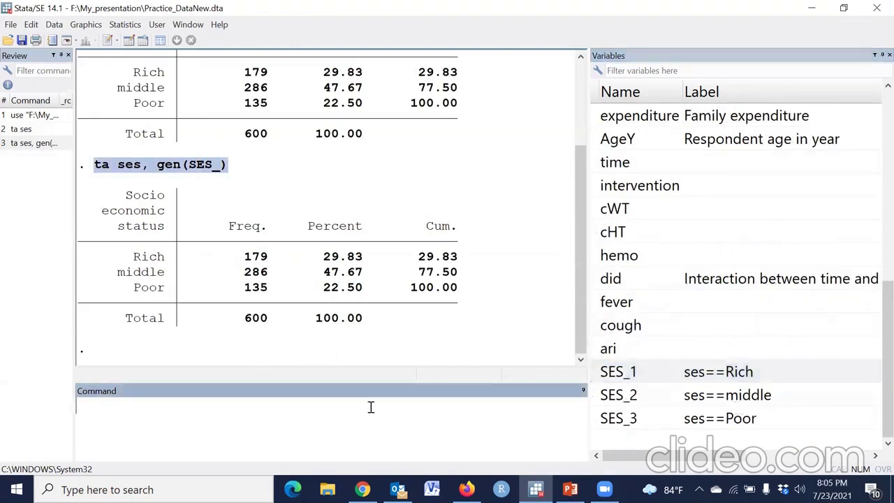
type("ta")
double_click(594, 371)
key("Return")
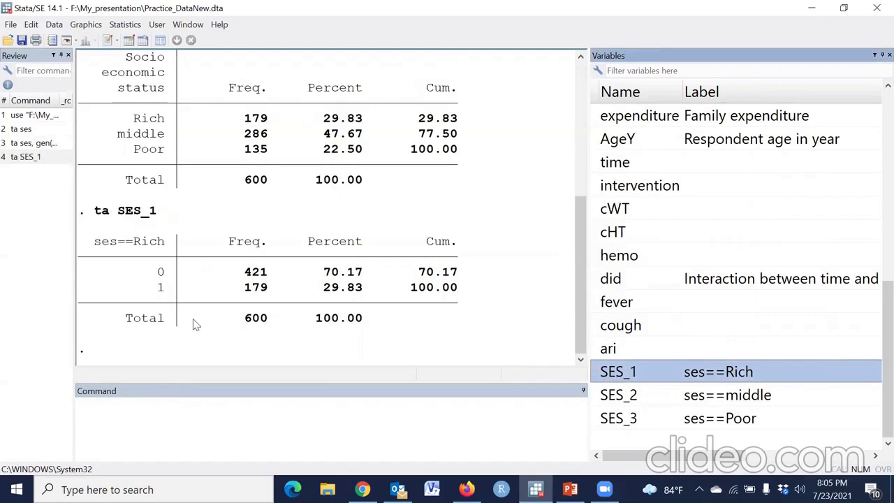
left_click_drag(161, 291, 488, 289)
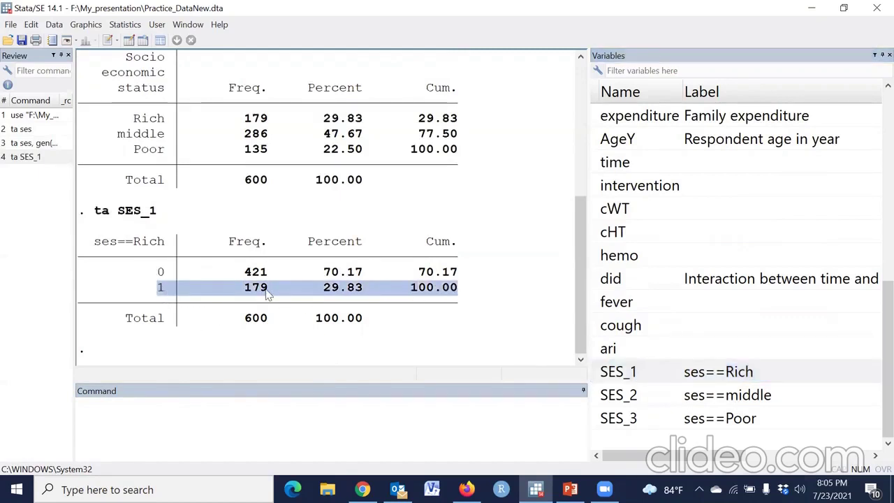
left_click(135, 118)
left_click_drag(134, 118, 464, 125)
- Recall the SES_1 tabulation command and run it as "ta SES_2"
left_click(28, 156)
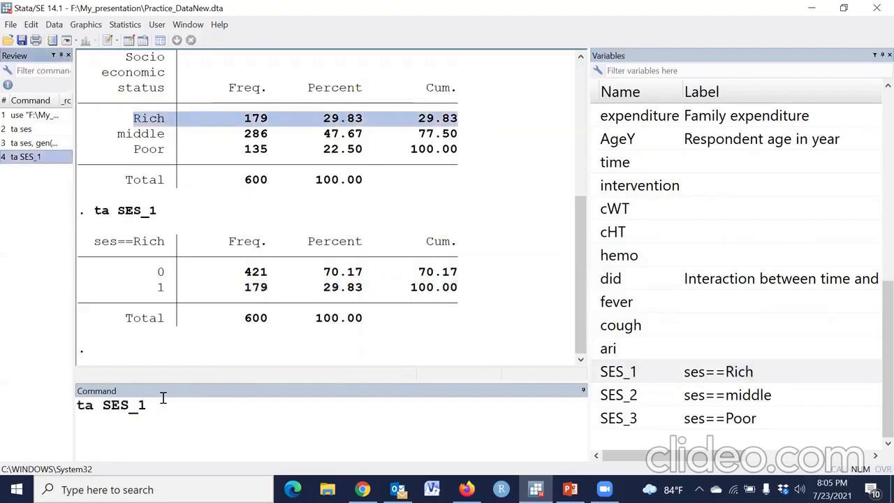
left_click(166, 397)
type("2")
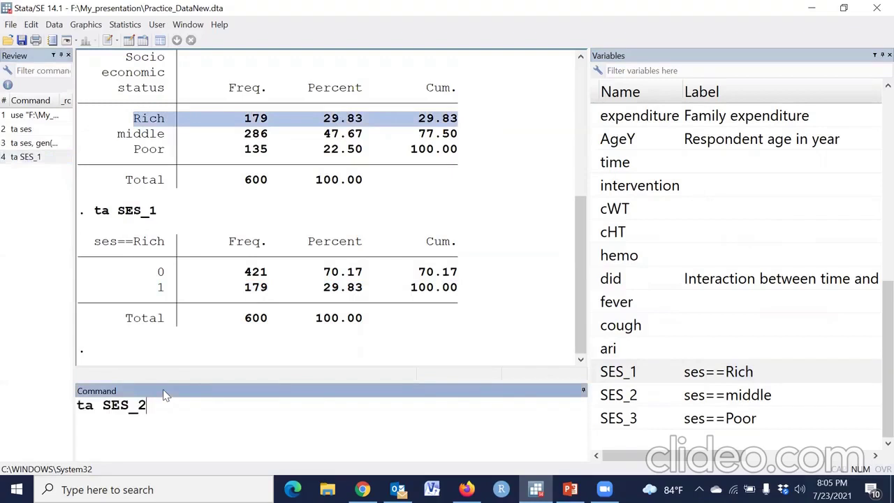
key("Return")
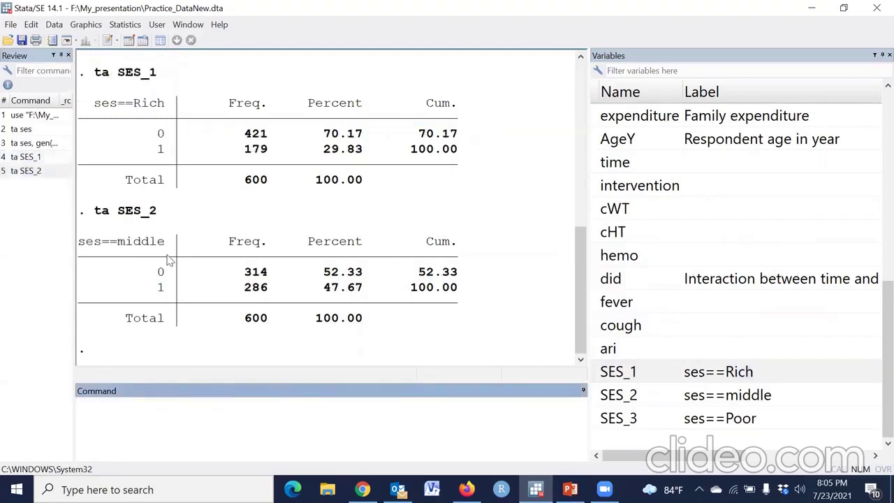
- Compare the value 1 row of the SES_2 table with the middle row of the ses table
left_click_drag(144, 288, 463, 286)
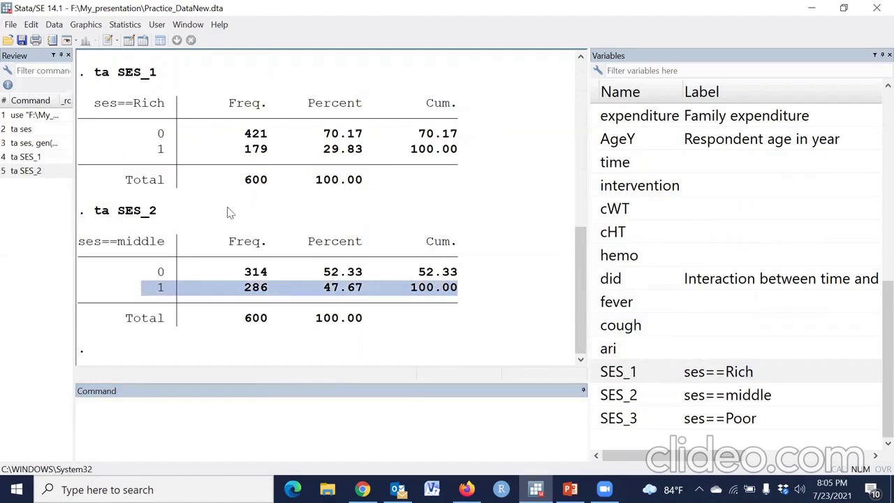
scroll(238, 196, "up", 2)
left_click_drag(118, 87, 482, 92)
scroll(412, 216, "down", 2)
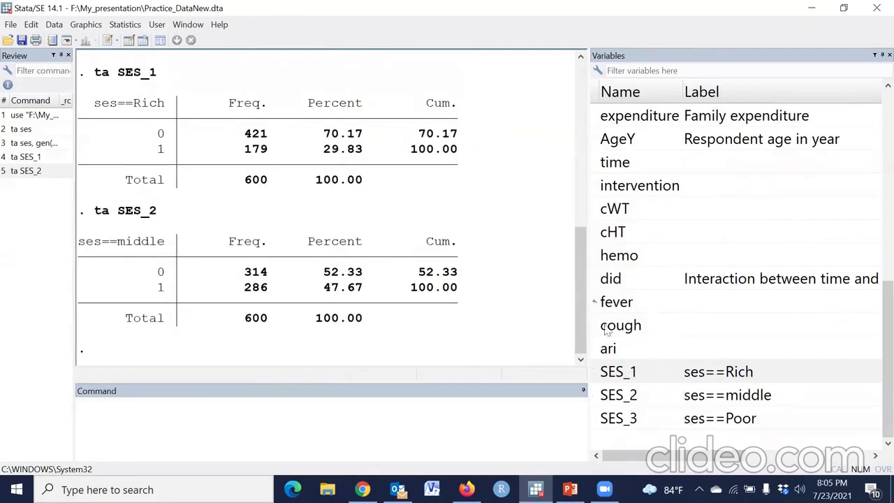
- Tabulate the occupation variable by running "ta occu"
left_click(286, 429)
type("ta")
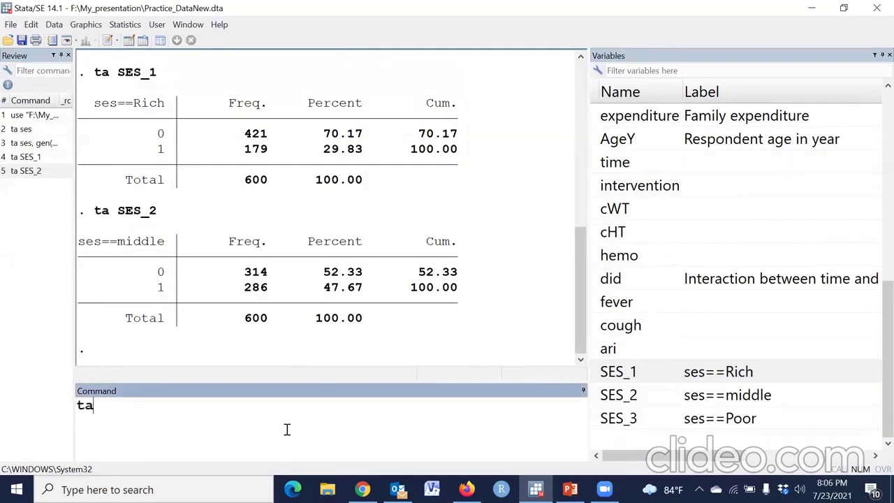
left_click(624, 315)
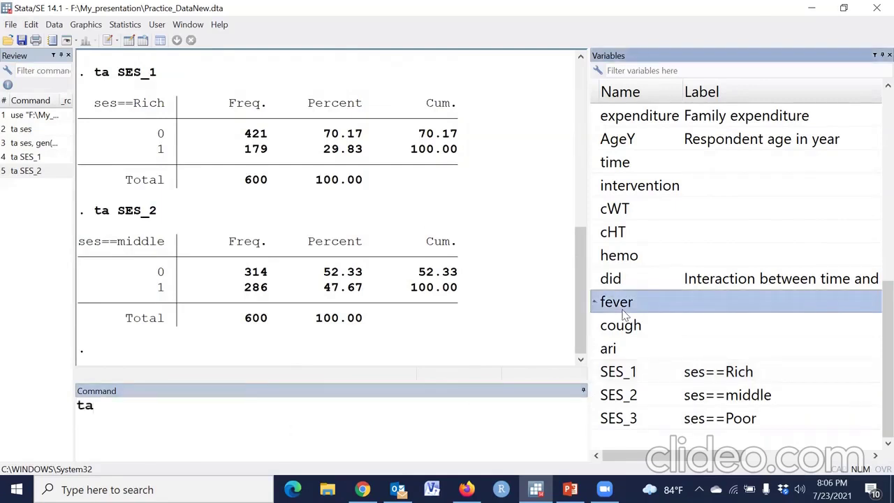
scroll(623, 314, "up", 2)
scroll(623, 314, "up", 1)
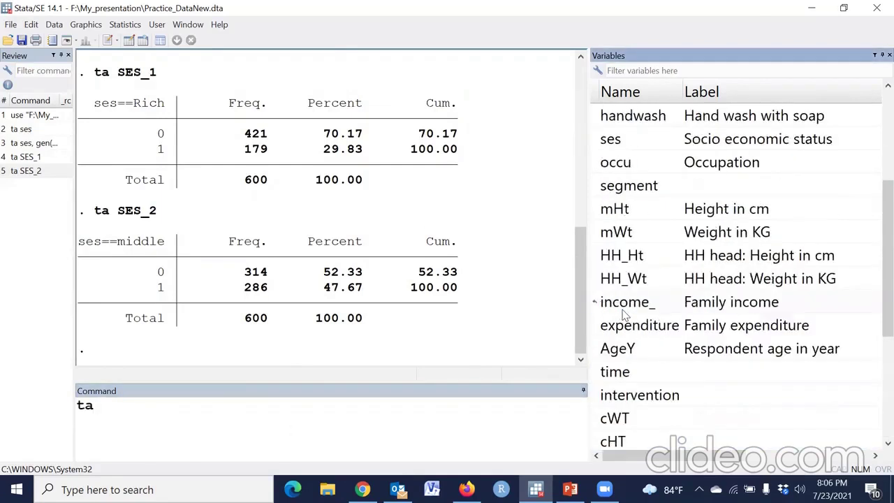
left_click(595, 163)
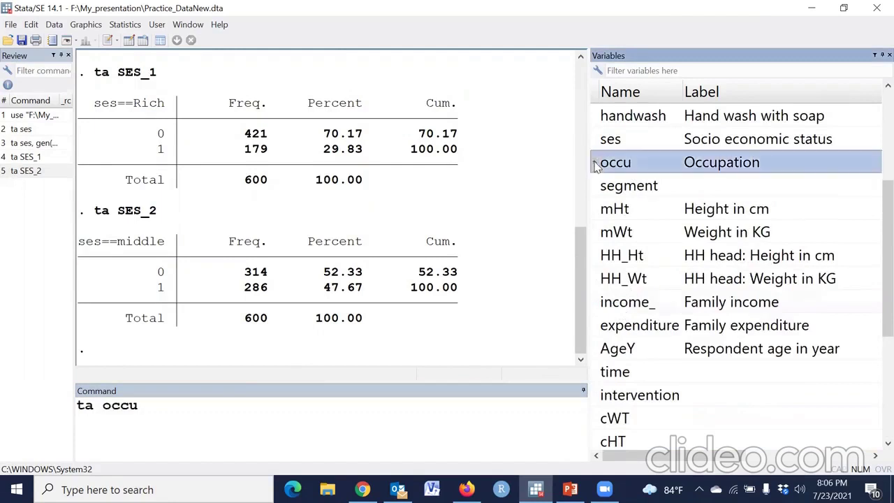
key("Return")
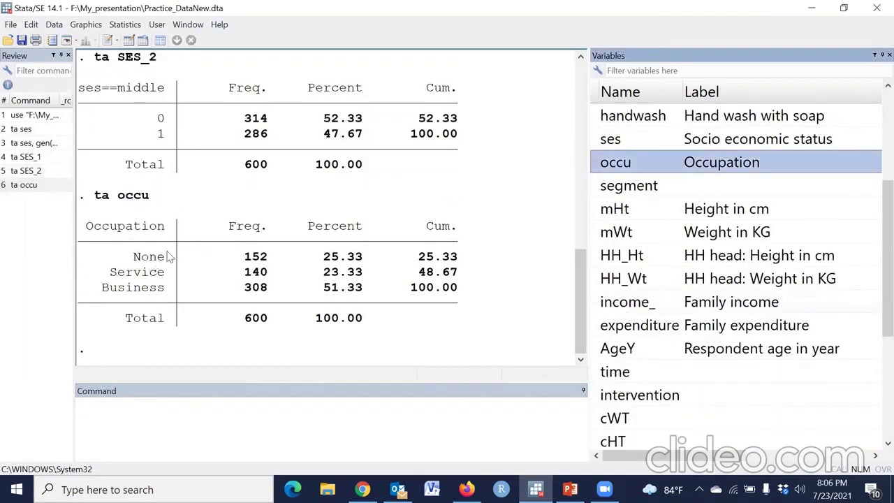
- Recall the occupation tabulation and run it as "ta occu, gen( occu_ )" to generate occupation dummy variables
left_click(18, 185)
left_click(154, 405)
type(", gen")
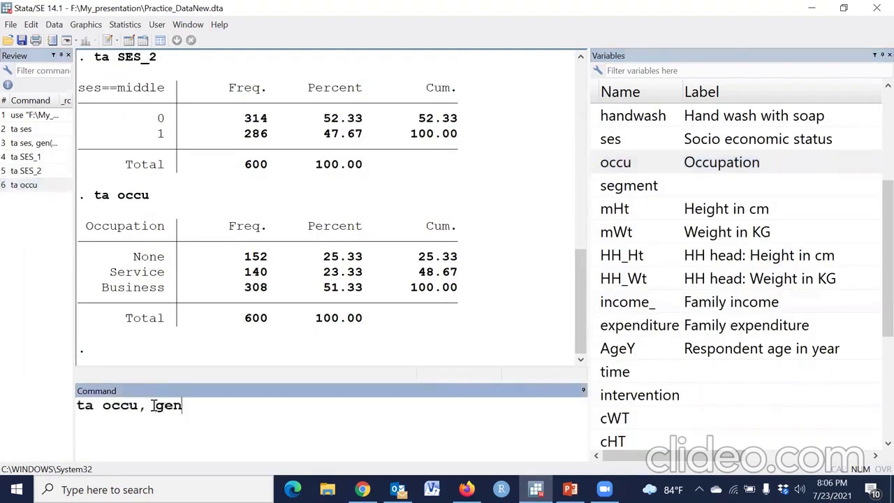
type("()")
left_click(608, 163)
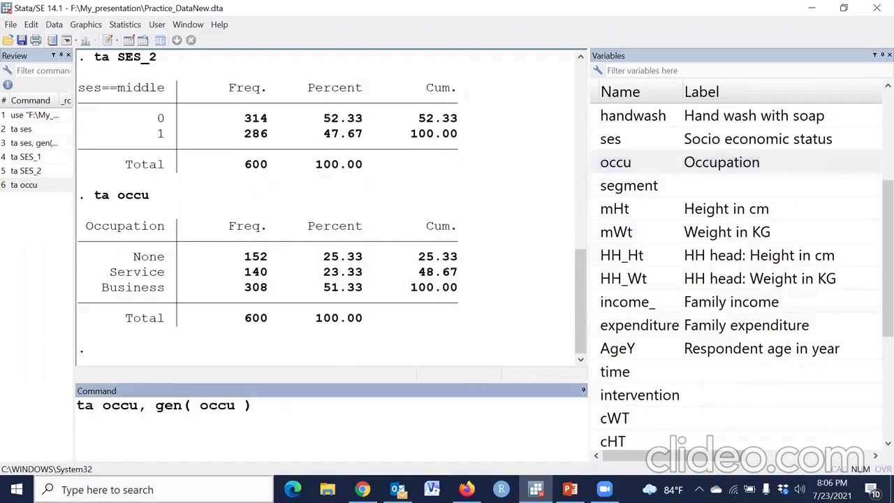
type("_")
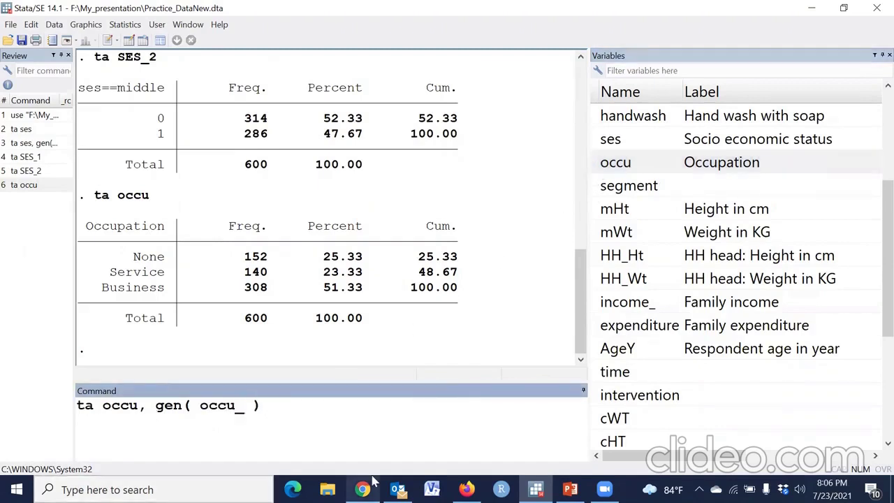
mouse_move(374, 480)
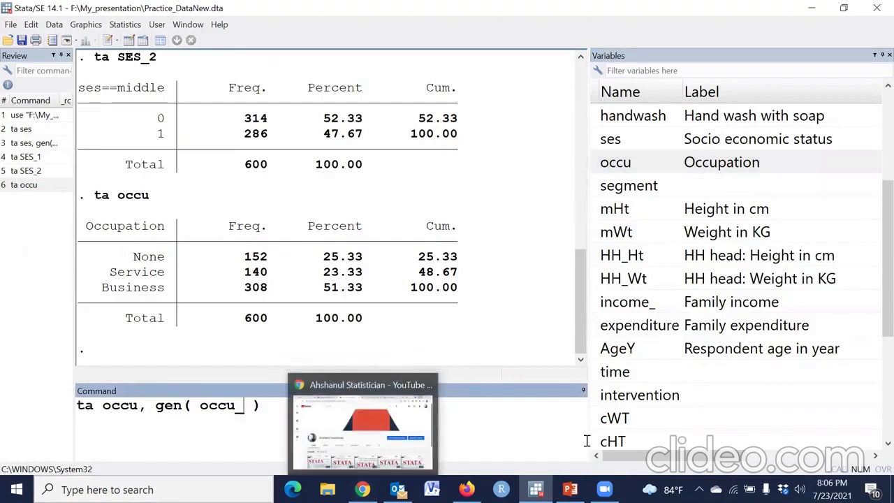
key("Return")
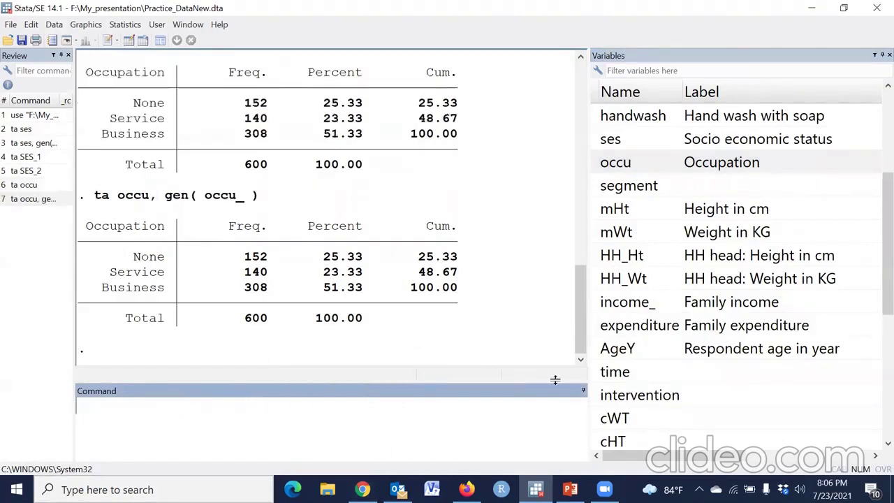
- Check the new occu_ variables in the variable list against the category rows of the occupation table
scroll(674, 349, "down", 4)
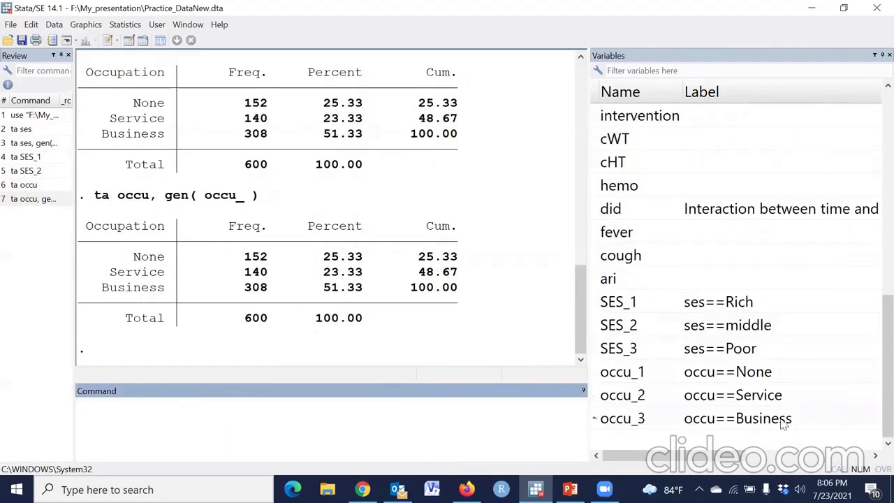
left_click_drag(82, 245, 140, 271)
left_click(84, 263)
left_click_drag(86, 256, 461, 299)
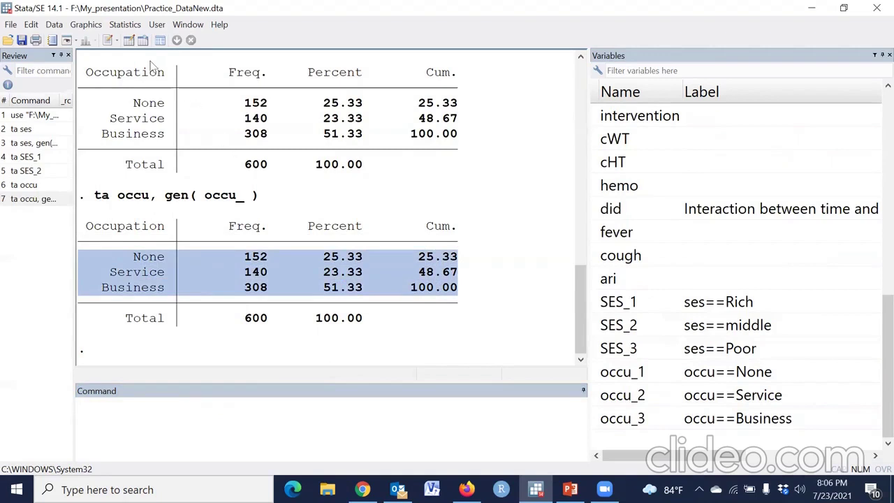
- Start a browse command listing ses and its dummies: "br ses SES_1 SES_2 SES_3"
left_click(224, 415)
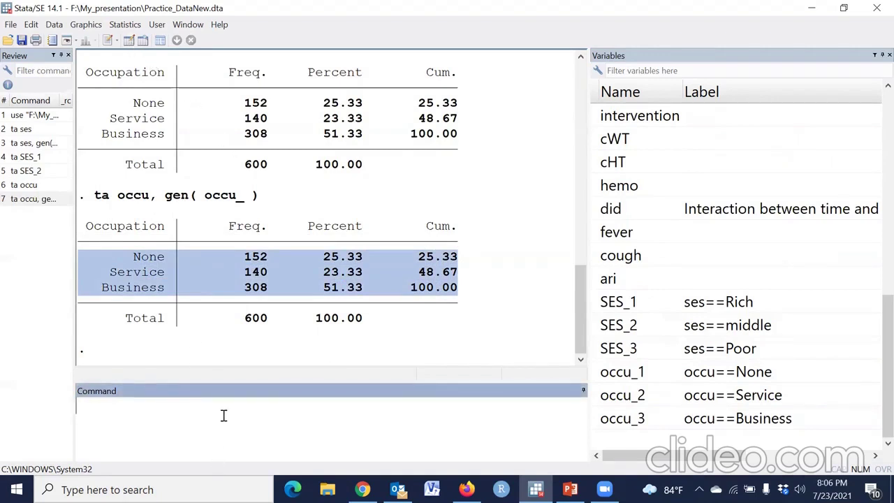
type("br")
scroll(642, 302, "up", 4)
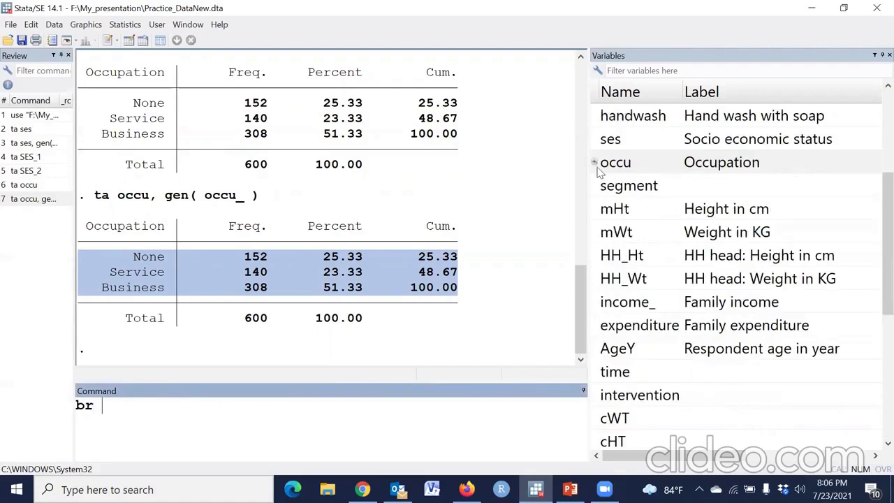
left_click(595, 138)
scroll(632, 346, "down", 4)
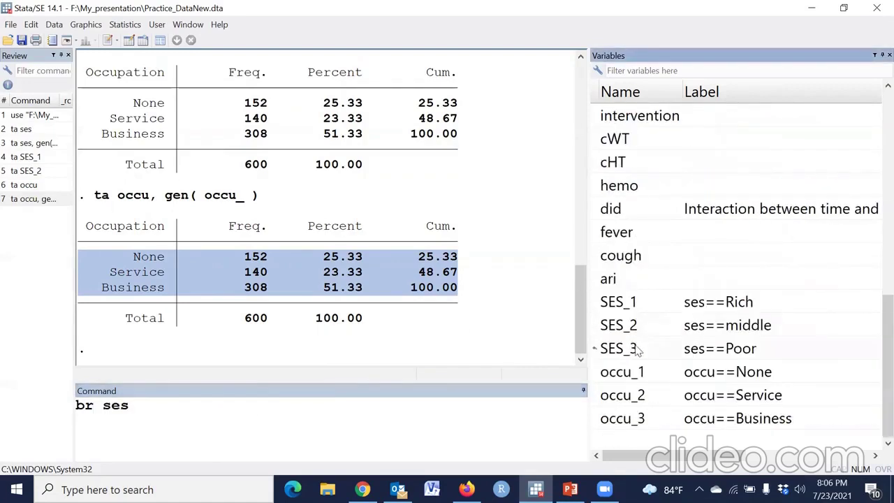
left_click(594, 303)
left_click(594, 325)
left_click(594, 348)
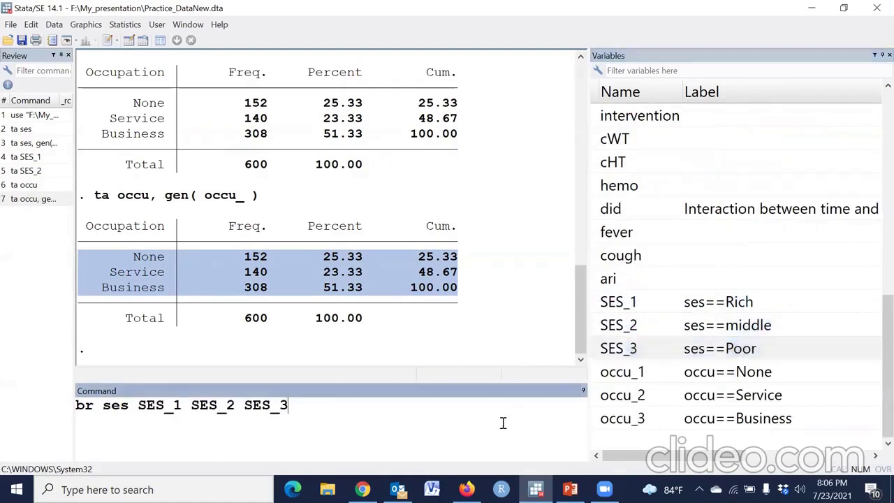
- Add occu, occu_1, occu_2 and occu_3 to the browse command and run it to view the selected variables
scroll(632, 302, "up", 2)
scroll(632, 304, "up", 5)
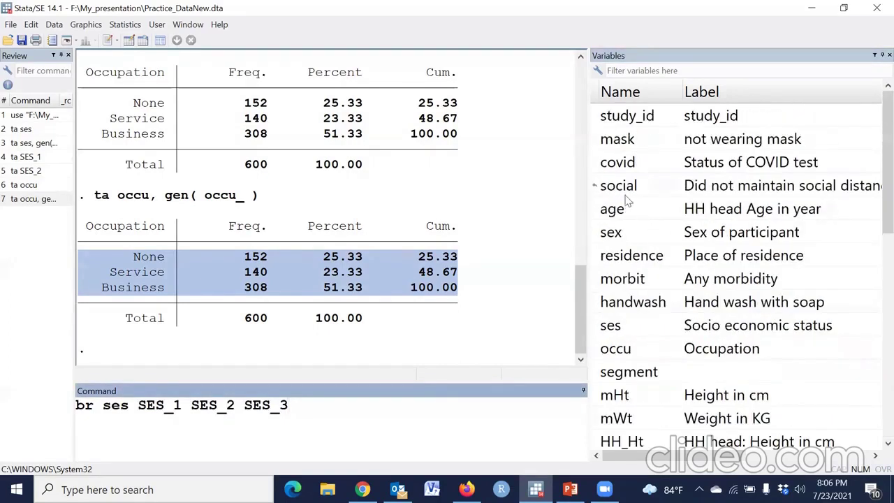
left_click(595, 348)
scroll(668, 365, "down", 5)
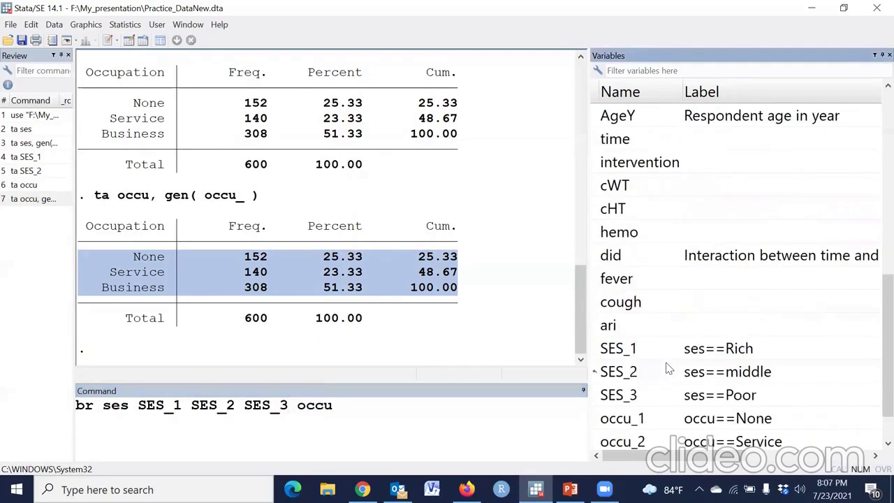
left_click(595, 371)
left_click(595, 396)
left_click(595, 419)
key("Return")
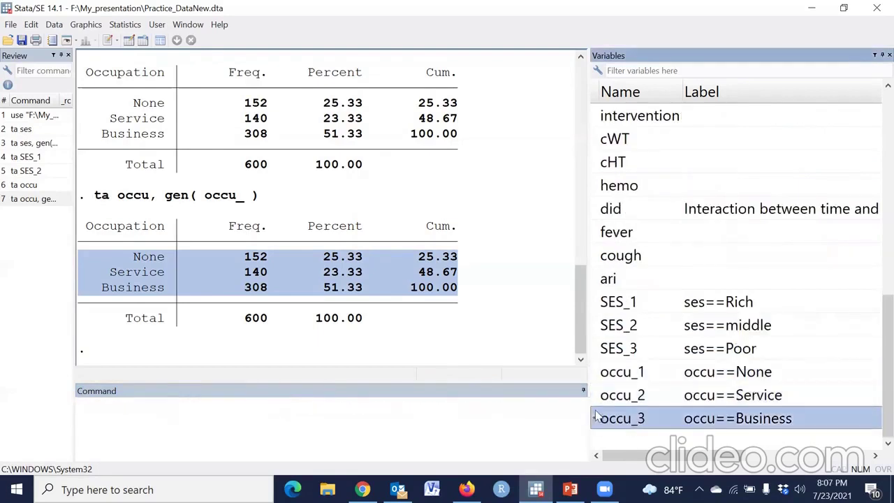
- Sort the browsed data in ascending order of ses
right_click(166, 82)
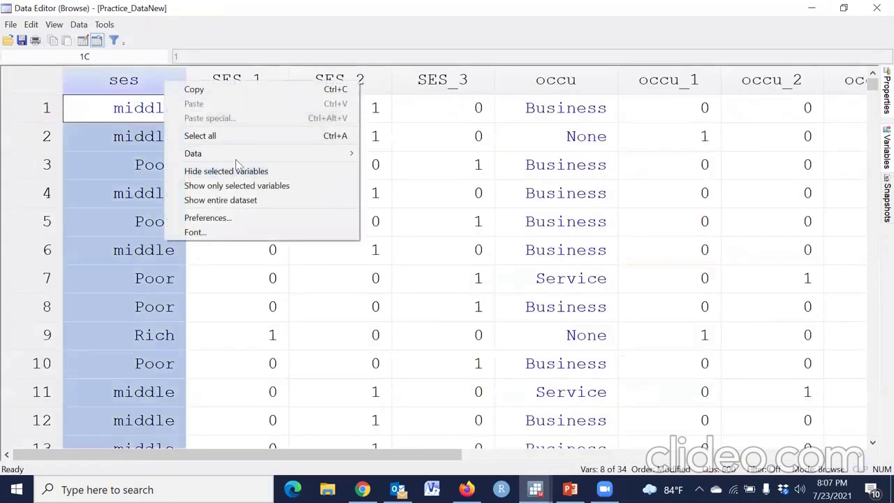
mouse_move(307, 152)
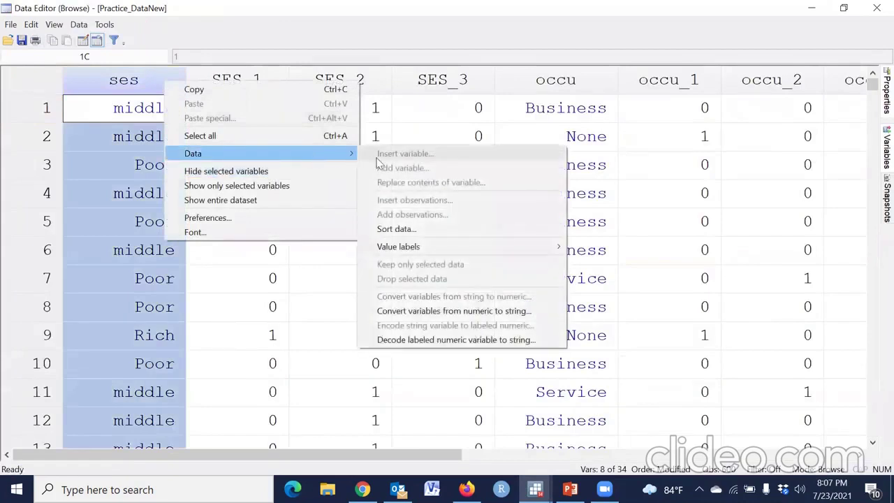
left_click(396, 229)
left_click(551, 388)
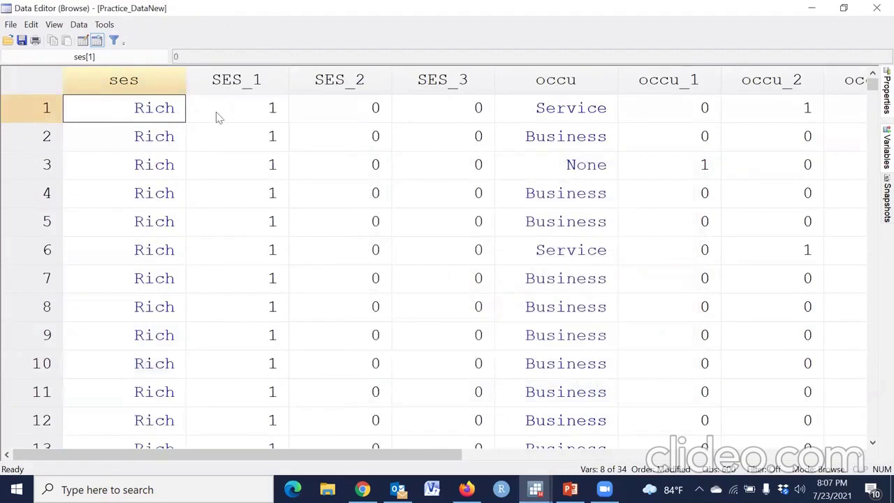
- Examine SES_1 across the Rich observations and SES_2 across the middle observations
left_click(273, 114)
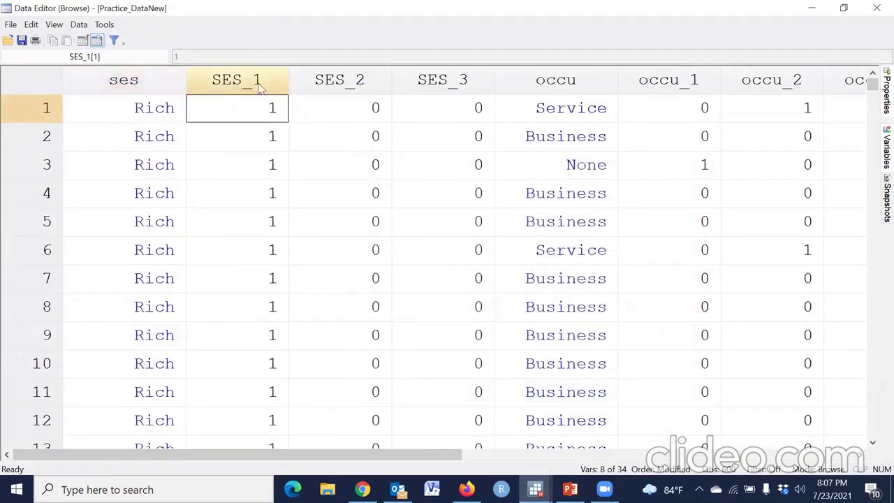
scroll(260, 182, "down", 20)
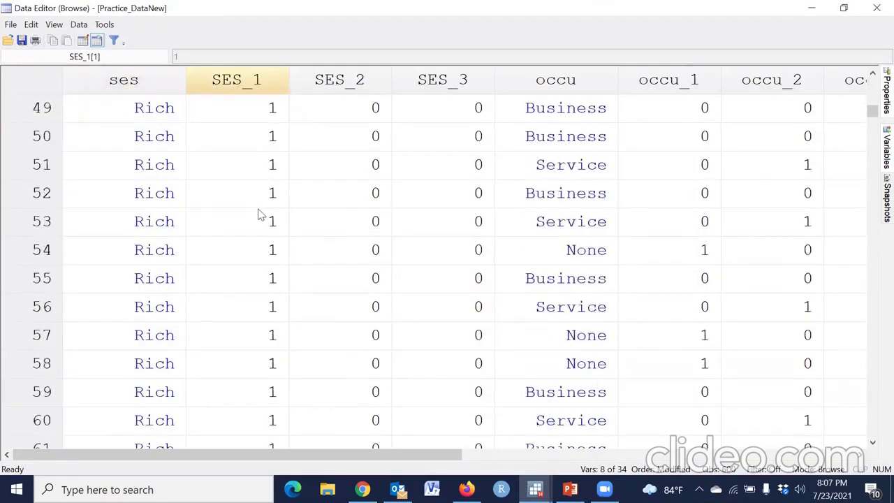
scroll(260, 223, "down", 20)
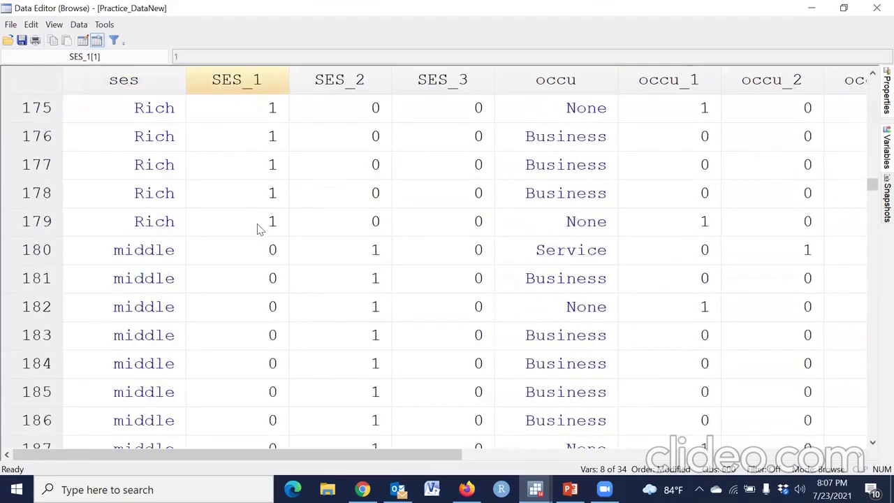
left_click(149, 249)
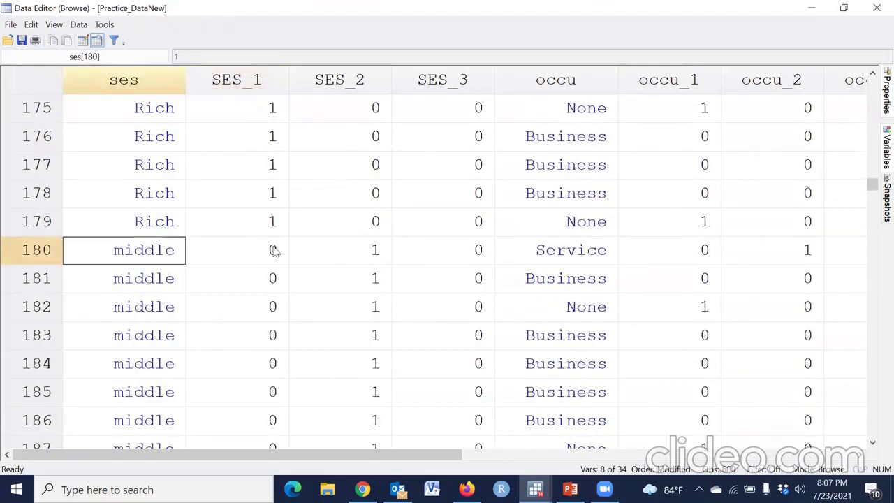
left_click(383, 256)
scroll(403, 293, "down", 20)
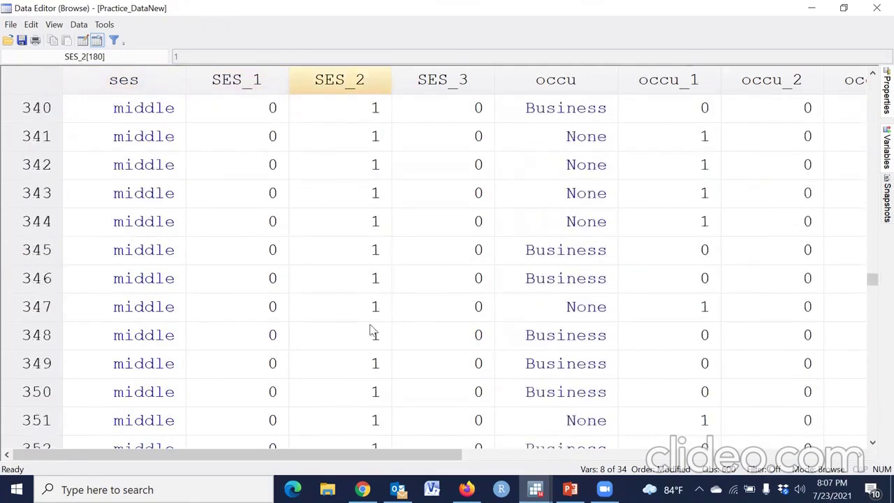
scroll(370, 330, "down", 20)
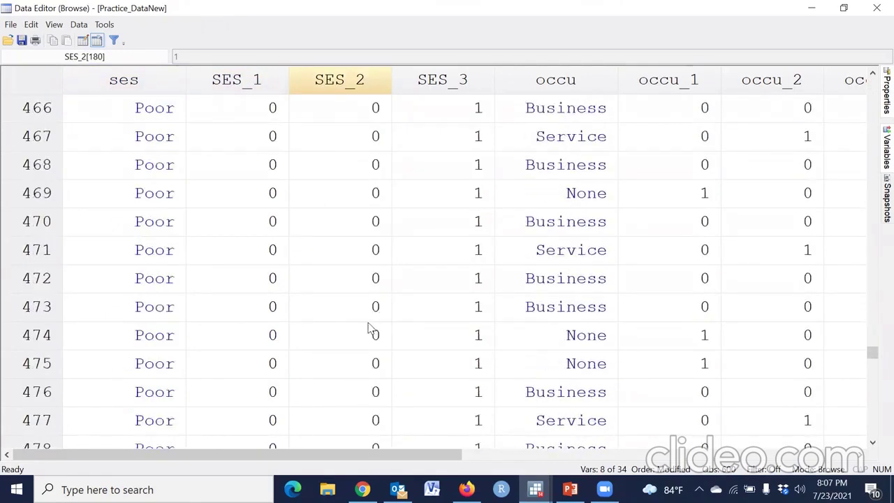
- Examine the SES_3 values across the Poor observations
scroll(369, 329, "down", 2)
scroll(205, 245, "up", 3)
left_click(158, 202)
left_click_drag(483, 196, 483, 290)
scroll(332, 321, "down", 20)
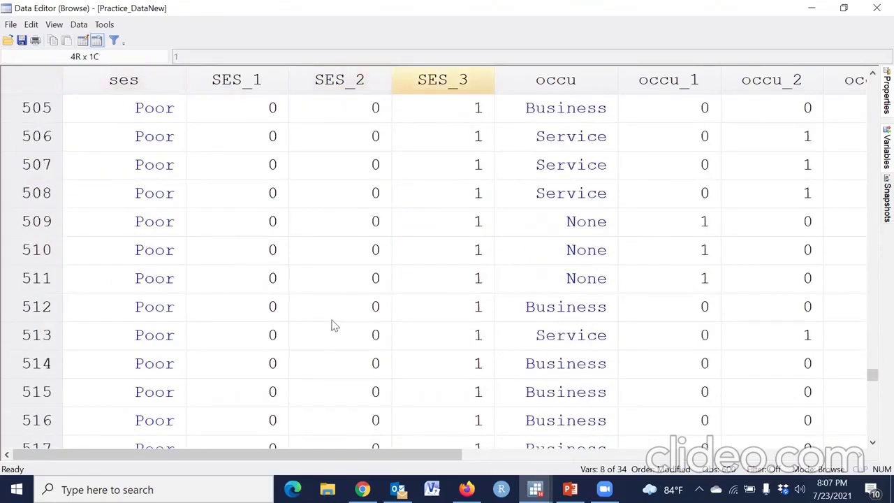
scroll(332, 321, "up", 4)
- Sort the browsed data in ascending order of occu
right_click(550, 84)
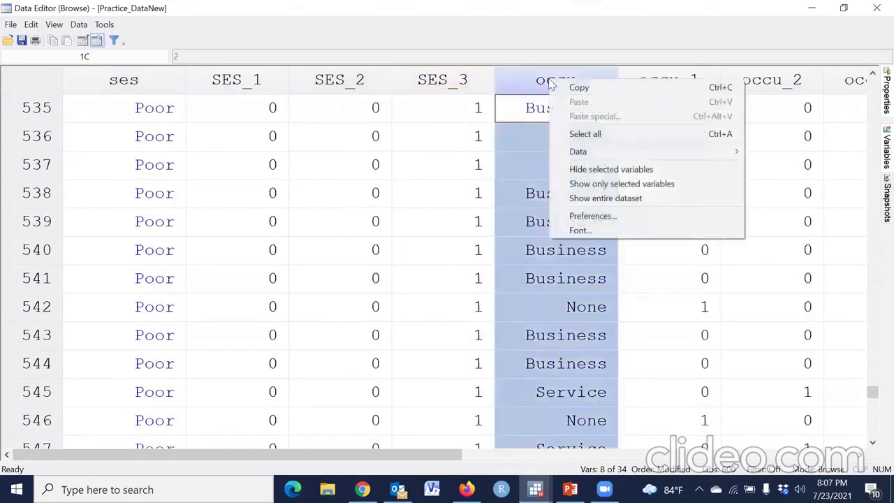
mouse_move(591, 149)
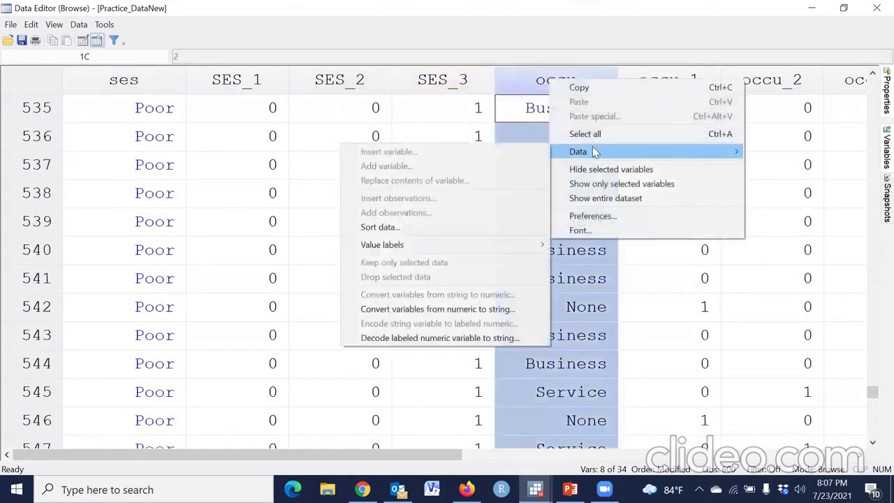
left_click(391, 228)
left_click(558, 388)
- Bring the occu_1, occu_2 and occu_3 columns into view and examine them from the first observation
scroll(608, 253, "up", 16)
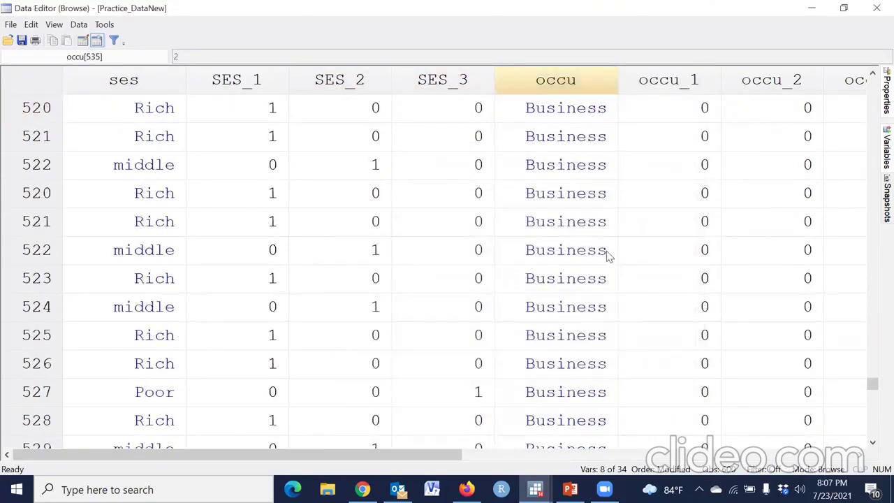
scroll(871, 369, "up", 20)
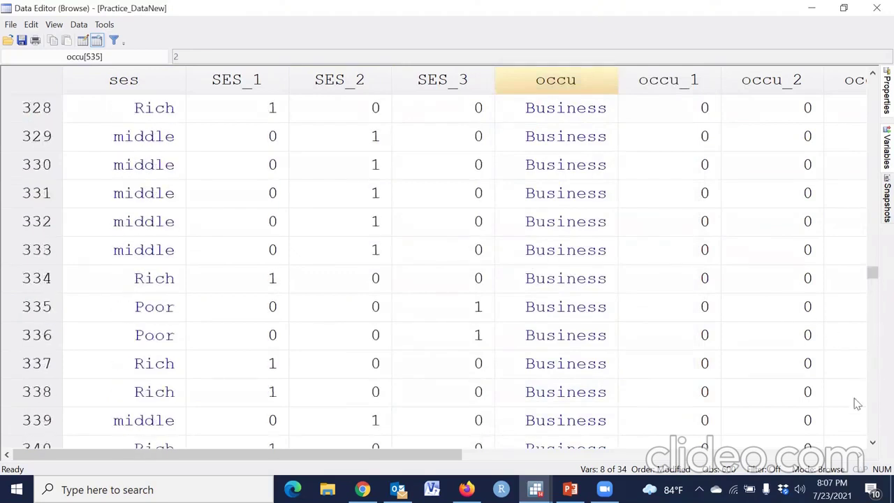
scroll(866, 349, "right", 5)
left_click_drag(872, 272, 873, 76)
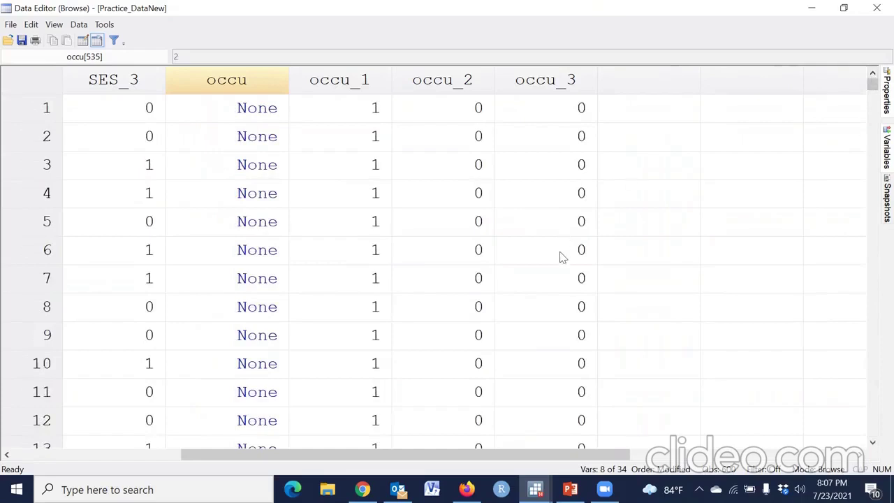